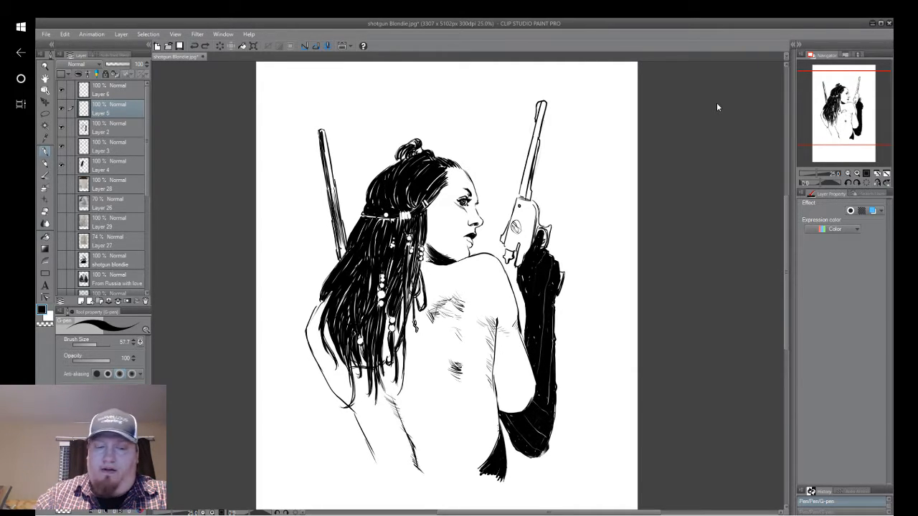
{"action": "key", "text": "super"}
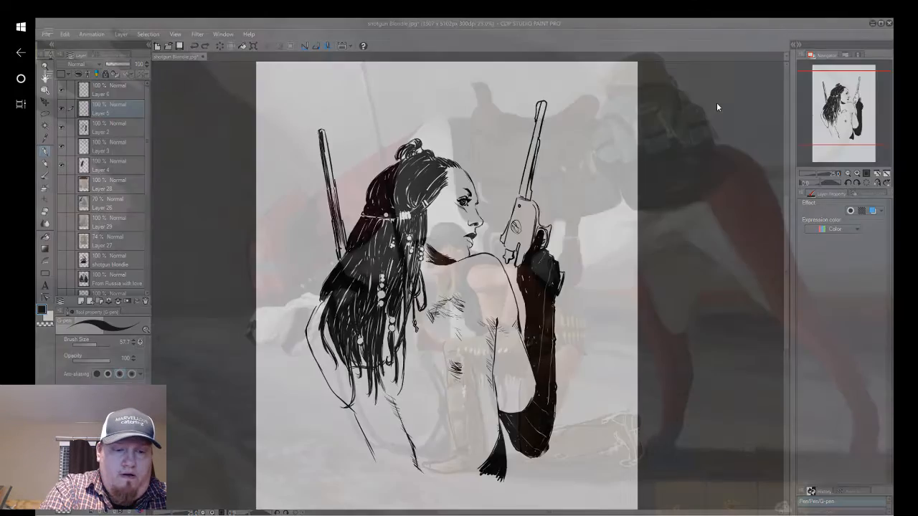
{"action": "key", "text": "shift"}
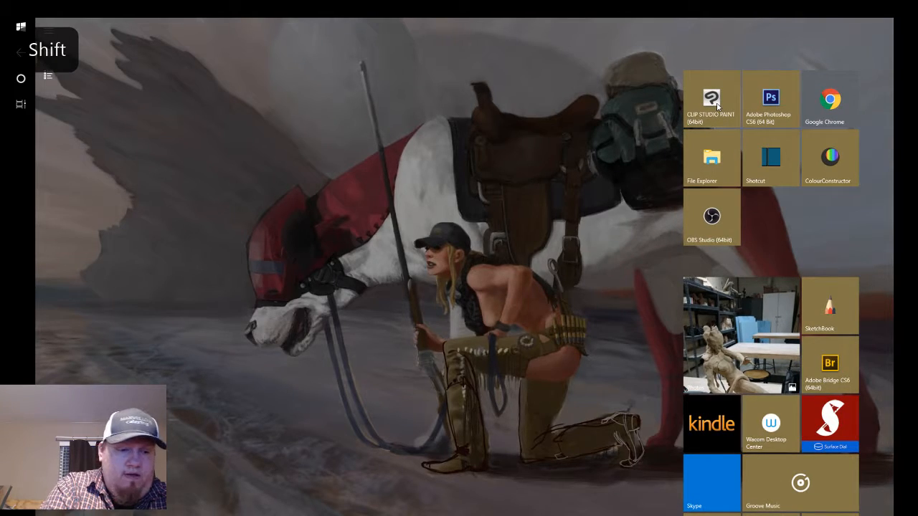
{"action": "left_click", "coordinate": [21, 104]}
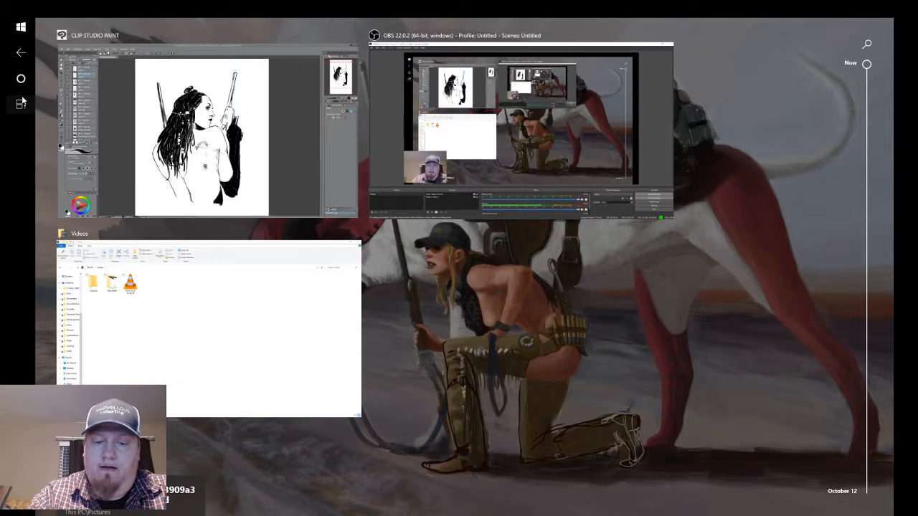
{"action": "left_click", "coordinate": [208, 132]}
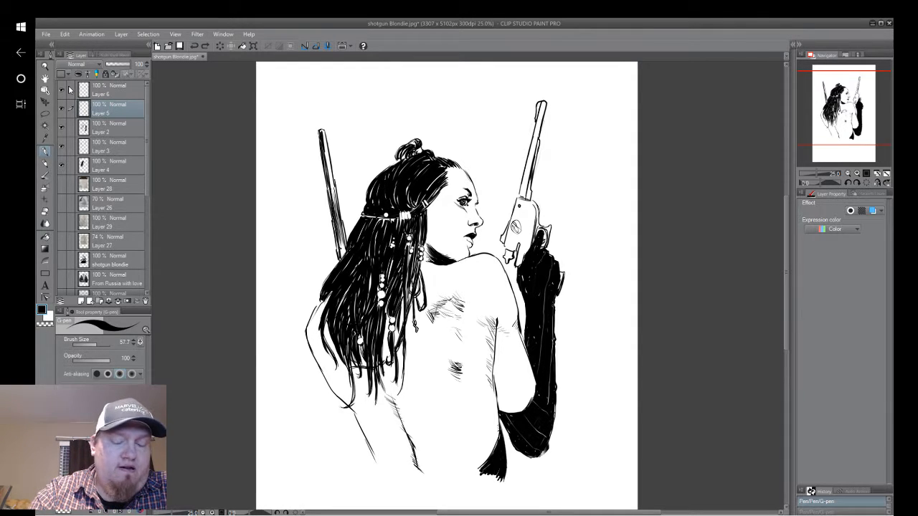
{"action": "left_click_drag", "start_coordinate": [778, 210], "coordinate": [478, 204]}
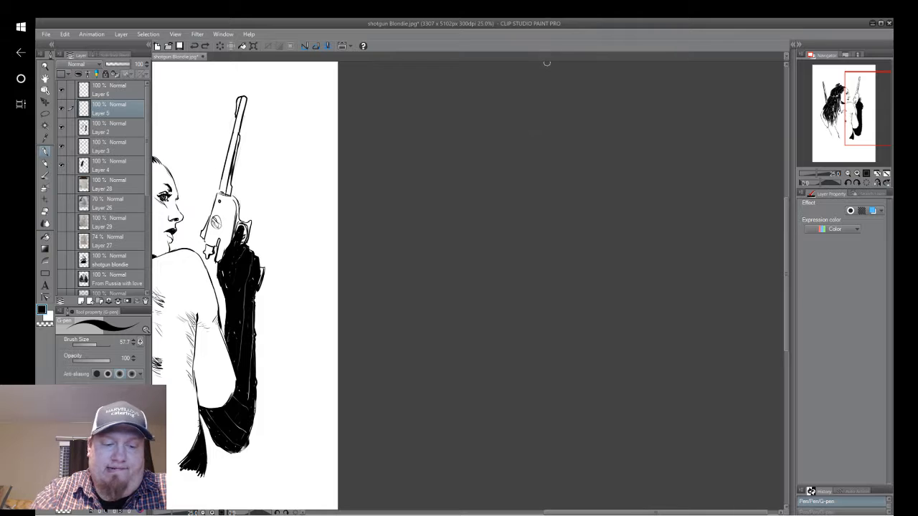
{"action": "left_click_drag", "start_coordinate": [323, 251], "coordinate": [645, 246]}
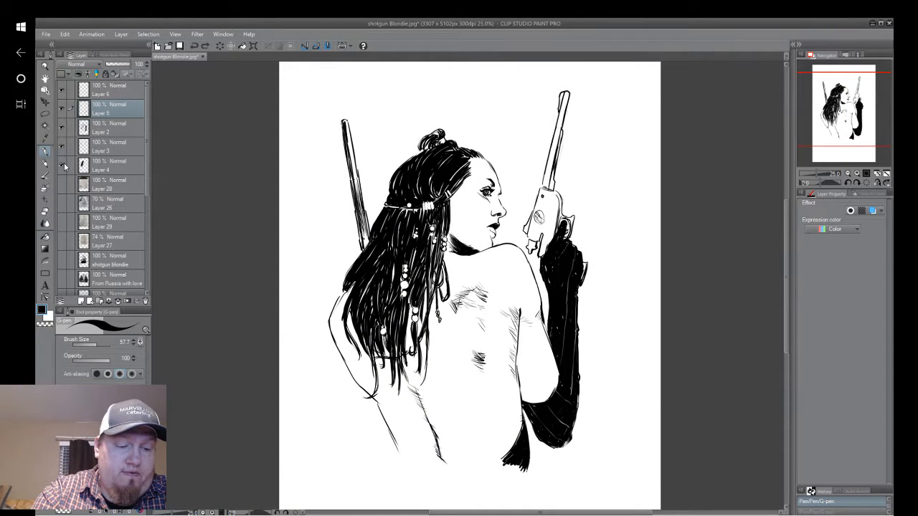
Hide the inked artwork on Layers 2 through 6 and show the pencil sketch of the long-haired woman on Layer 29.
{"action": "left_click_drag", "start_coordinate": [62, 165], "coordinate": [63, 86]}
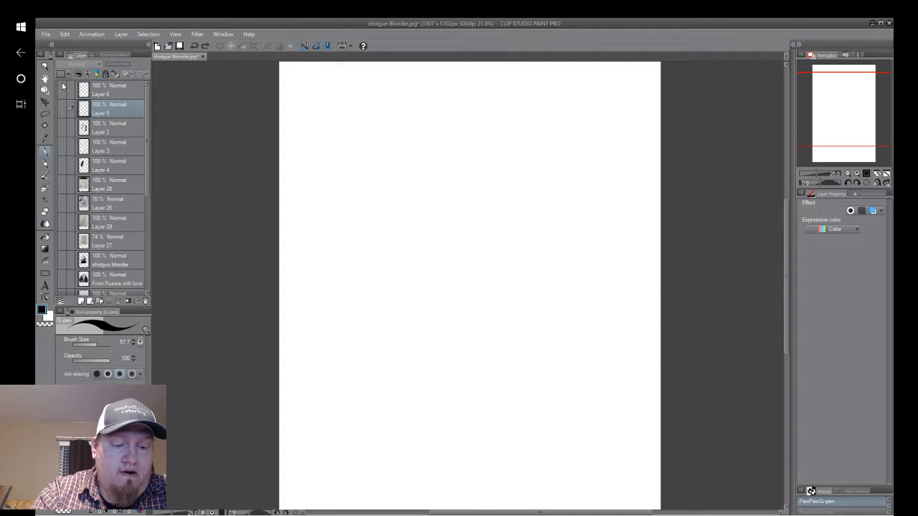
{"action": "left_click", "coordinate": [60, 184]}
{"action": "left_click", "coordinate": [60, 184]}
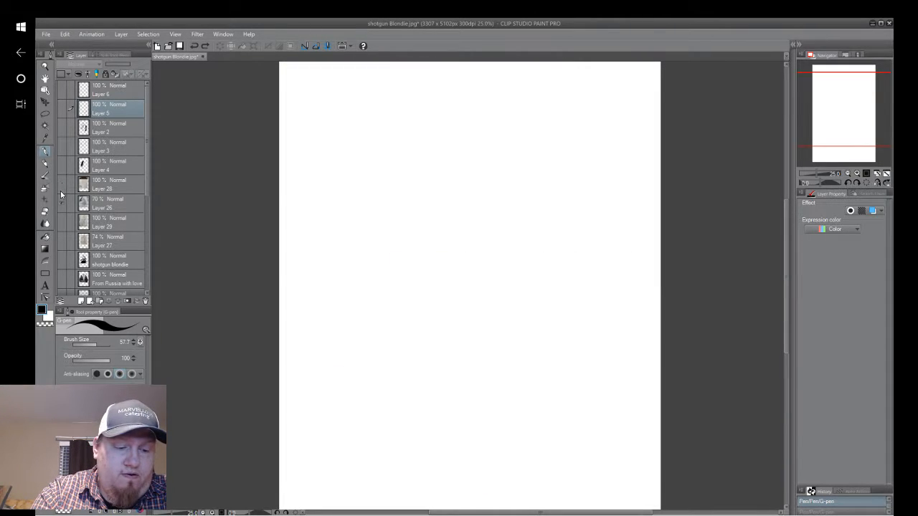
{"action": "left_click", "coordinate": [61, 203]}
{"action": "left_click", "coordinate": [61, 205]}
{"action": "left_click", "coordinate": [61, 223]}
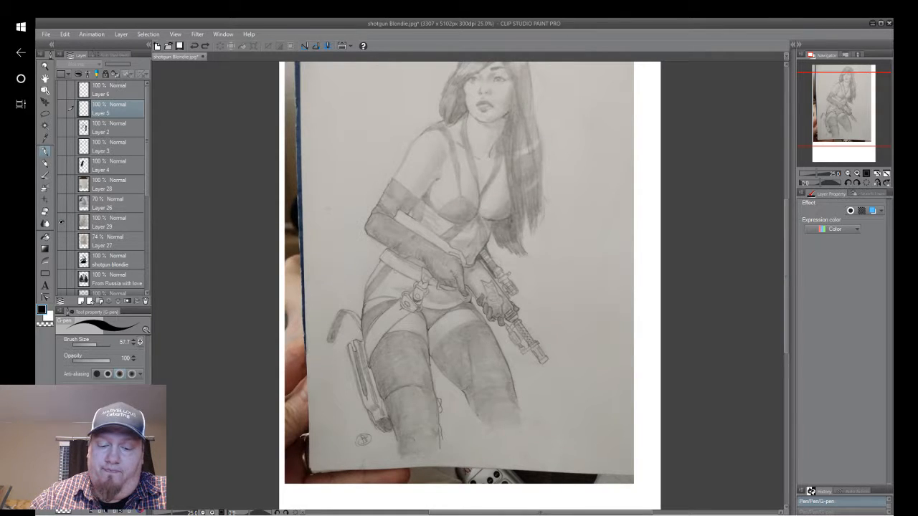
Add a new raster layer above Layer 6 for inking the sketched portrait.
{"action": "scroll", "coordinate": [496, 191], "scroll_direction": "up", "scroll_amount": 2}
{"action": "left_click_drag", "start_coordinate": [495, 191], "coordinate": [547, 404]}
{"action": "scroll", "coordinate": [609, 233], "scroll_direction": "up", "scroll_amount": 1}
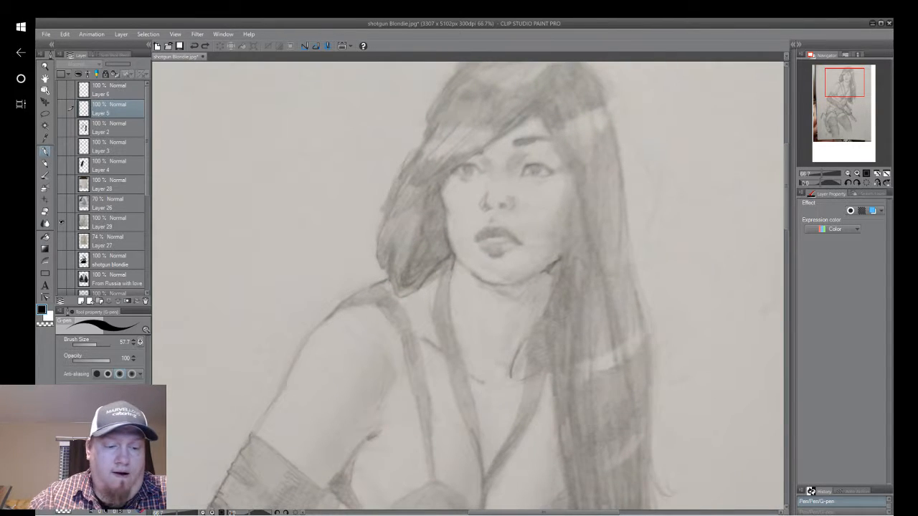
{"action": "left_click", "coordinate": [122, 90]}
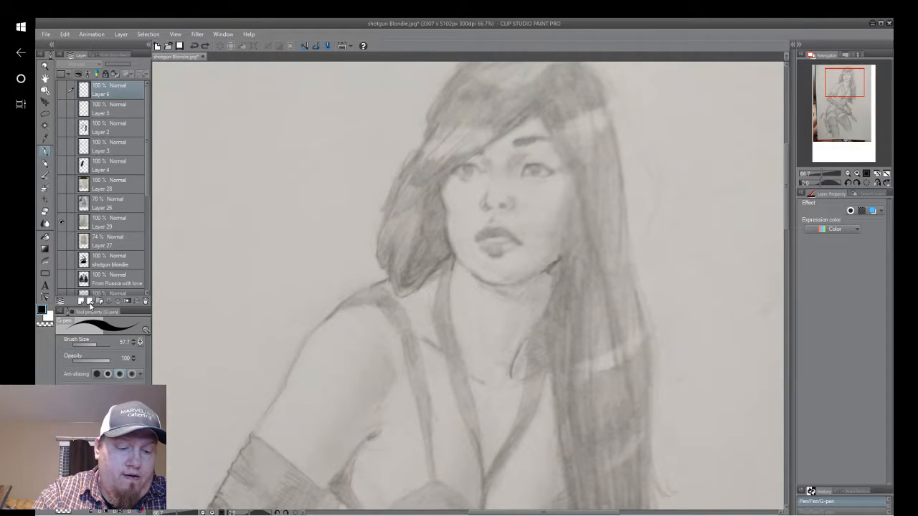
{"action": "left_click", "coordinate": [80, 301]}
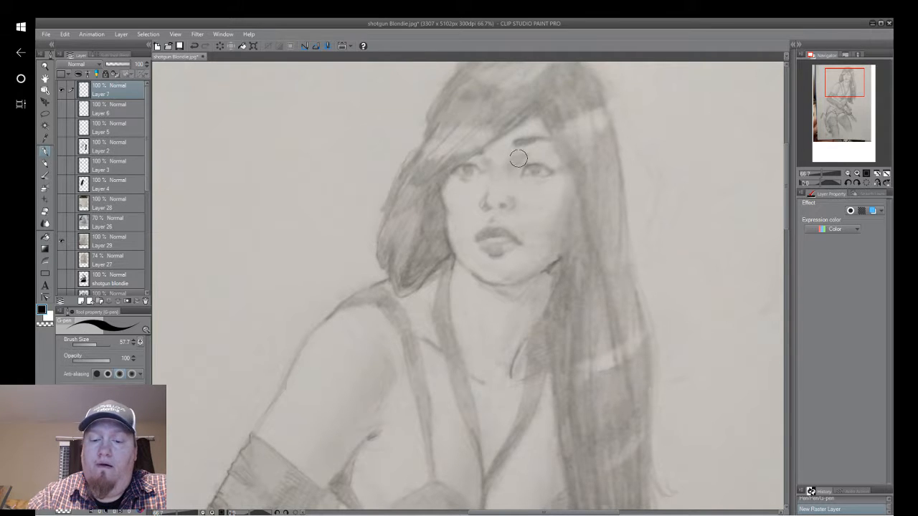
Ink the woman's cheek, chin and jawline with the G-pen, adding a short stroke beneath the chin.
{"action": "right_click", "coordinate": [540, 156]}
{"action": "left_click", "coordinate": [622, 62]}
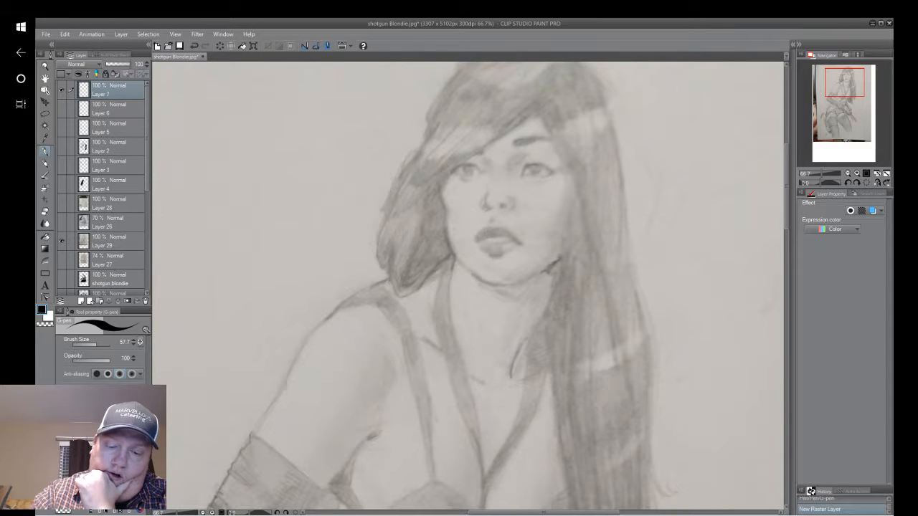
{"action": "left_click_drag", "start_coordinate": [829, 188], "coordinate": [830, 184]}
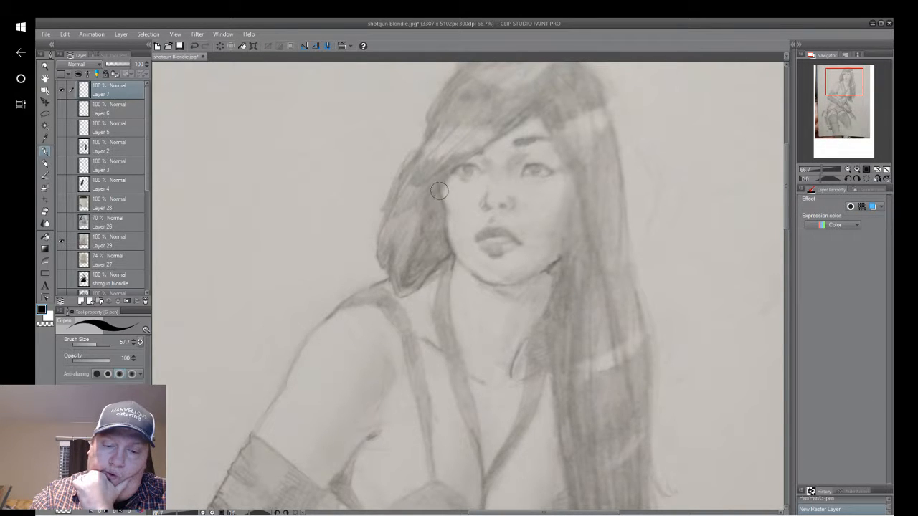
{"action": "mouse_move", "coordinate": [440, 189]}
{"action": "left_mouse_down"}
{"action": "mouse_move", "coordinate": [452, 250]}
{"action": "mouse_move", "coordinate": [476, 278]}
{"action": "left_mouse_up"}
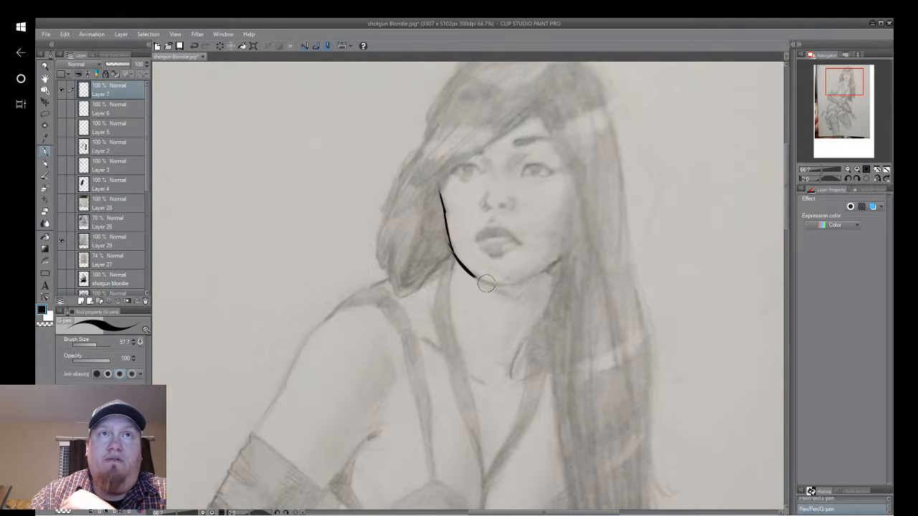
{"action": "mouse_move", "coordinate": [476, 276]}
{"action": "left_mouse_down"}
{"action": "mouse_move", "coordinate": [522, 281]}
{"action": "mouse_move", "coordinate": [501, 287]}
{"action": "mouse_move", "coordinate": [560, 265]}
{"action": "mouse_move", "coordinate": [524, 279]}
{"action": "mouse_move", "coordinate": [560, 256]}
{"action": "mouse_move", "coordinate": [574, 220]}
{"action": "left_mouse_up"}
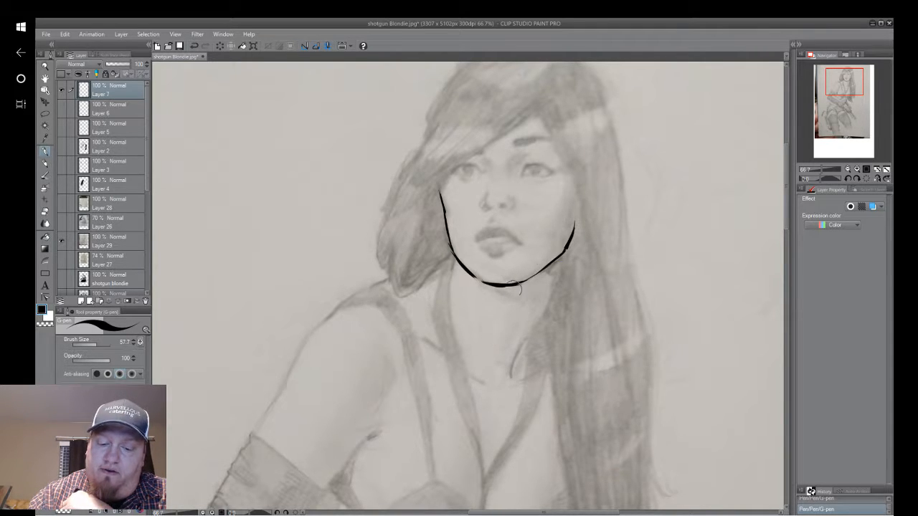
{"action": "left_click_drag", "start_coordinate": [491, 284], "coordinate": [510, 301]}
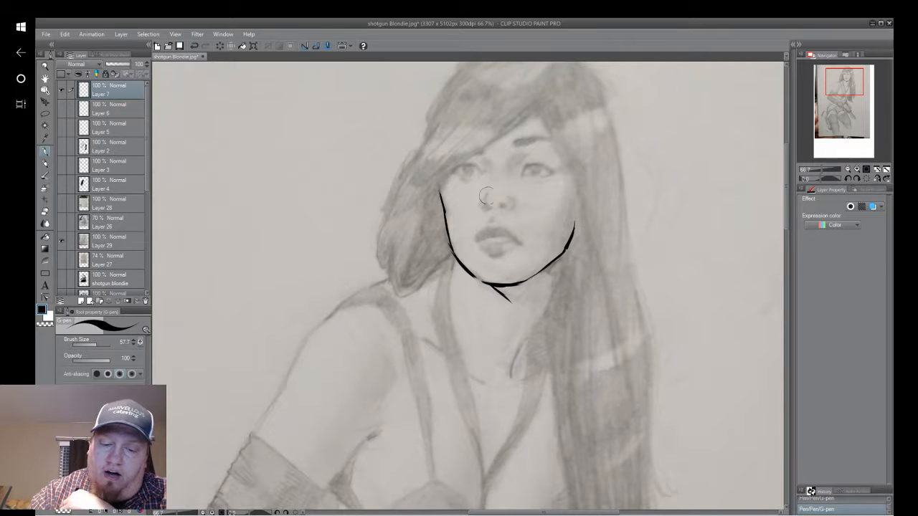
Ink the nose, both eyes and the visible eyebrow over the pencil sketch.
{"action": "mouse_move", "coordinate": [485, 194]}
{"action": "left_mouse_down"}
{"action": "mouse_move", "coordinate": [489, 208]}
{"action": "mouse_move", "coordinate": [478, 207]}
{"action": "mouse_move", "coordinate": [504, 208]}
{"action": "mouse_move", "coordinate": [526, 167]}
{"action": "mouse_move", "coordinate": [549, 175]}
{"action": "mouse_move", "coordinate": [534, 175]}
{"action": "mouse_move", "coordinate": [538, 168]}
{"action": "left_mouse_up"}
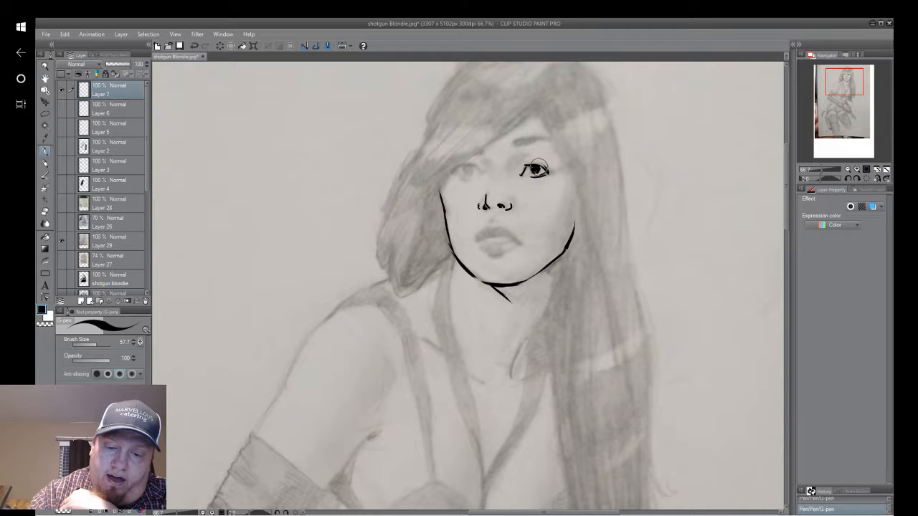
{"action": "mouse_move", "coordinate": [470, 165]}
{"action": "left_mouse_down"}
{"action": "mouse_move", "coordinate": [454, 172]}
{"action": "mouse_move", "coordinate": [478, 173]}
{"action": "mouse_move", "coordinate": [459, 170]}
{"action": "left_mouse_up"}
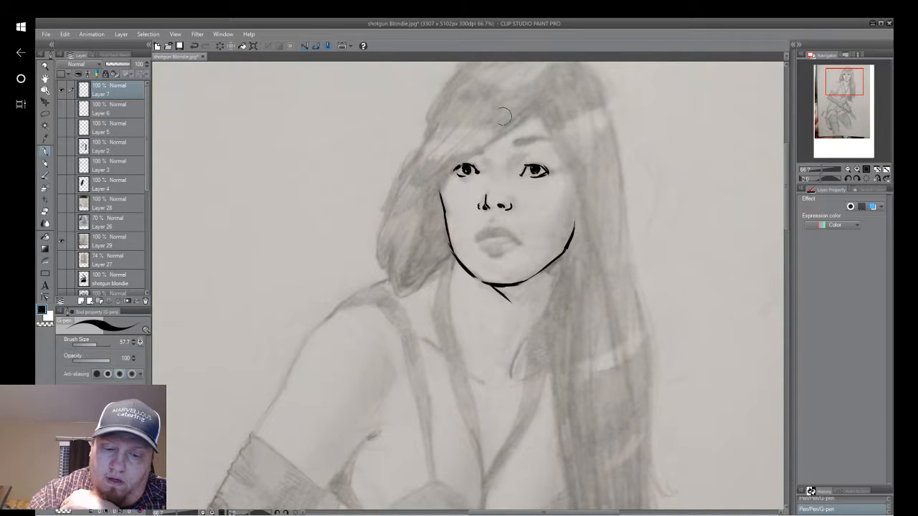
{"action": "mouse_move", "coordinate": [515, 141]}
{"action": "left_mouse_down"}
{"action": "mouse_move", "coordinate": [539, 136]}
{"action": "mouse_move", "coordinate": [519, 140]}
{"action": "left_mouse_up"}
{"action": "left_click_drag", "start_coordinate": [532, 139], "coordinate": [551, 140]}
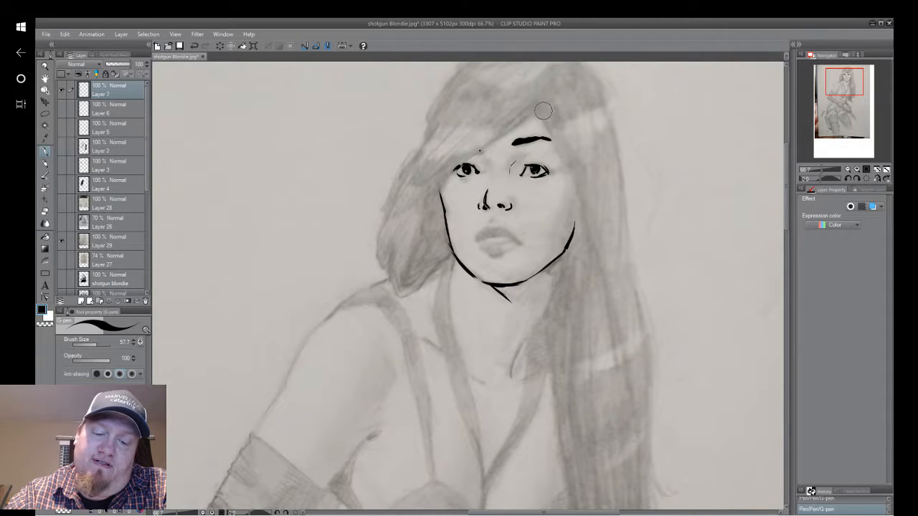
Ink the long hair strands framing the face opposite the swept bangs and falling beside the neck.
{"action": "mouse_move", "coordinate": [546, 121]}
{"action": "left_mouse_down"}
{"action": "mouse_move", "coordinate": [574, 168]}
{"action": "mouse_move", "coordinate": [573, 152]}
{"action": "mouse_move", "coordinate": [566, 156]}
{"action": "mouse_move", "coordinate": [584, 242]}
{"action": "left_mouse_up"}
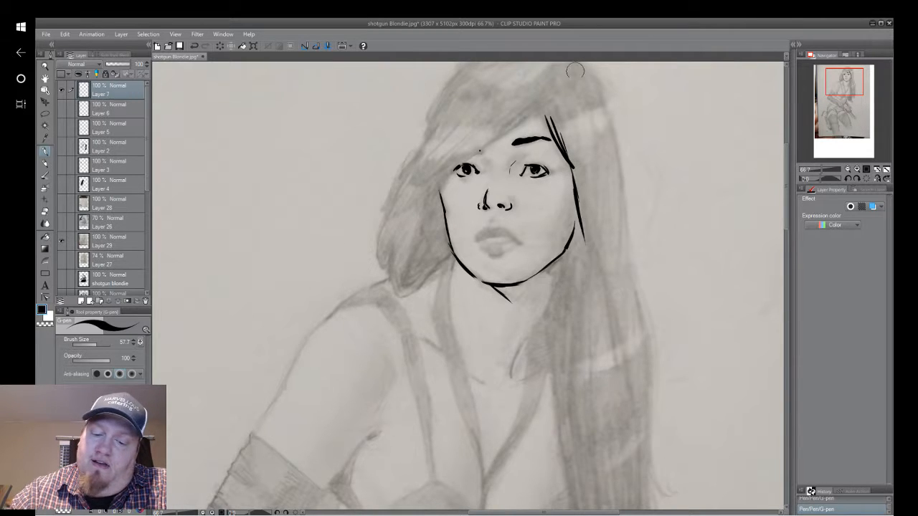
{"action": "left_click_drag", "start_coordinate": [603, 96], "coordinate": [623, 222]}
{"action": "left_click_drag", "start_coordinate": [604, 113], "coordinate": [624, 244]}
{"action": "mouse_move", "coordinate": [613, 169]}
{"action": "left_mouse_down"}
{"action": "mouse_move", "coordinate": [615, 216]}
{"action": "mouse_move", "coordinate": [568, 304]}
{"action": "left_mouse_up"}
{"action": "left_click_drag", "start_coordinate": [574, 237], "coordinate": [542, 348]}
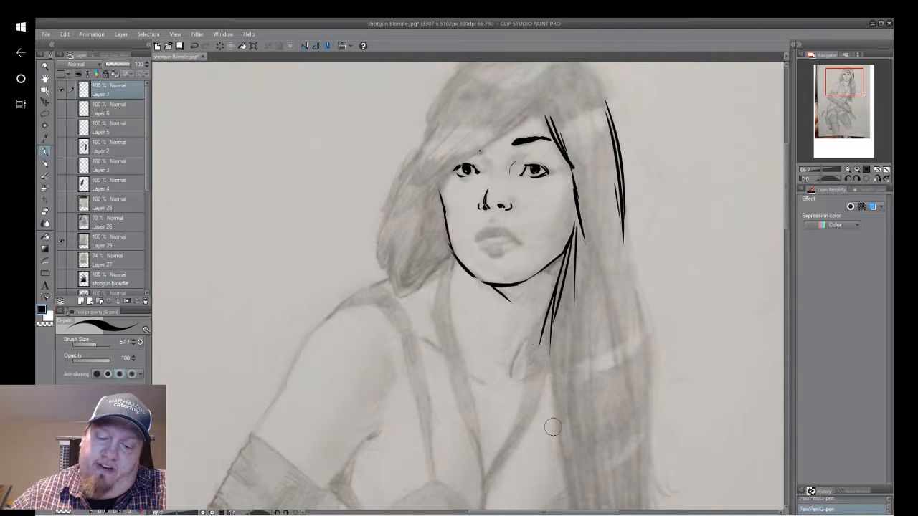
{"action": "left_click_drag", "start_coordinate": [511, 376], "coordinate": [558, 289]}
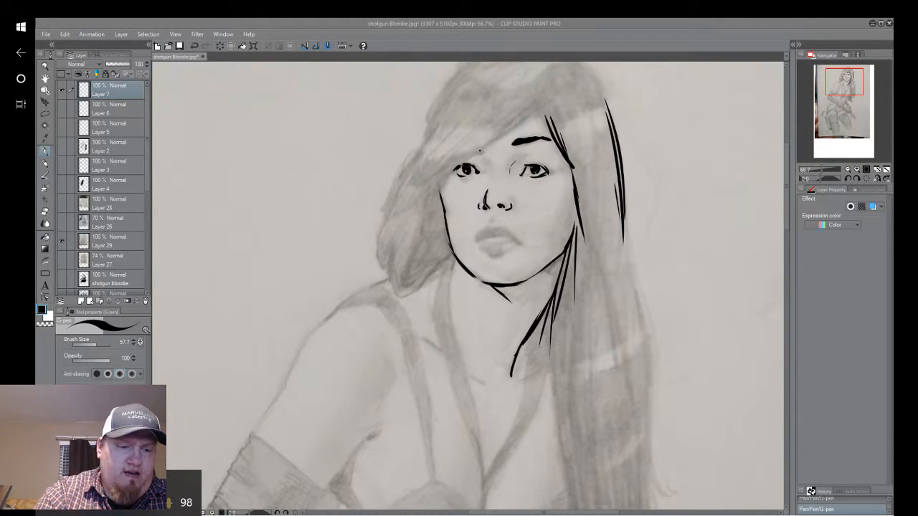
Switch to Windows Settings, check the Game bar shortcuts under Gaming, and return to the settings home.
{"action": "left_click", "coordinate": [21, 29]}
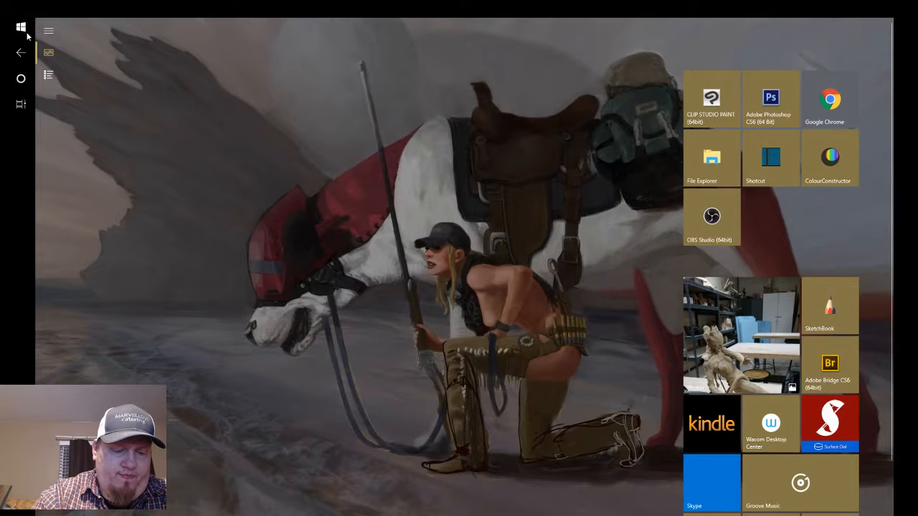
{"action": "key", "text": "super+i"}
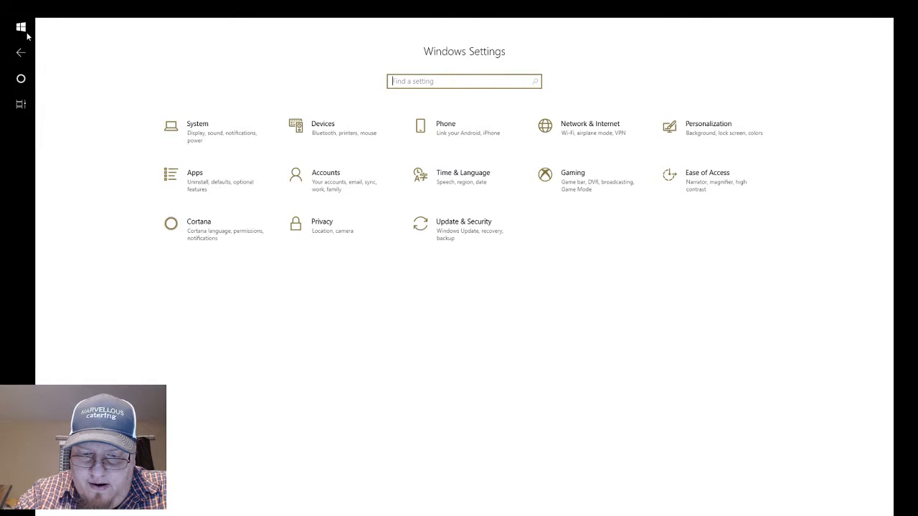
{"action": "left_click", "coordinate": [26, 33]}
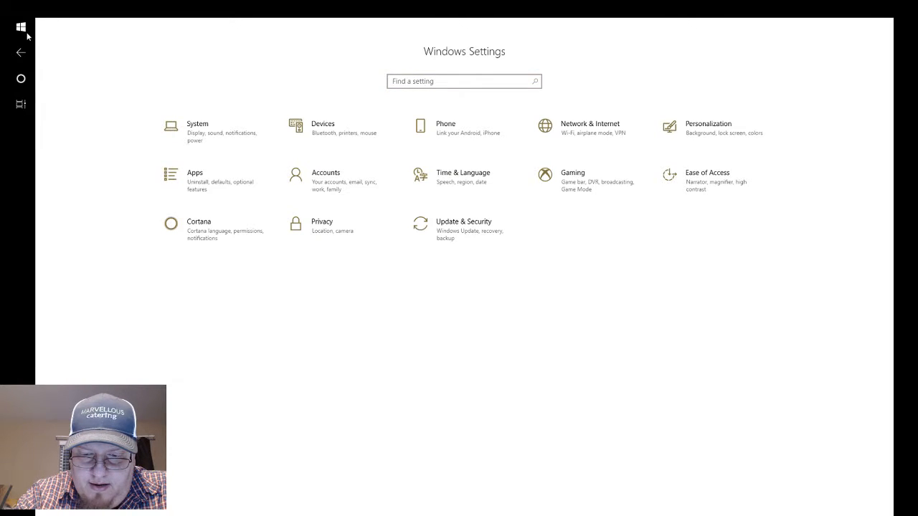
{"action": "key", "text": "Return"}
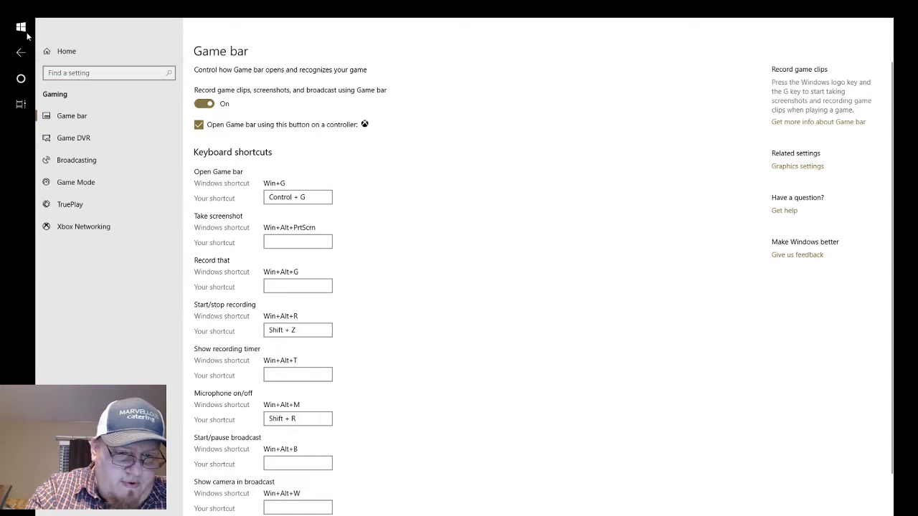
{"action": "left_click", "coordinate": [28, 54]}
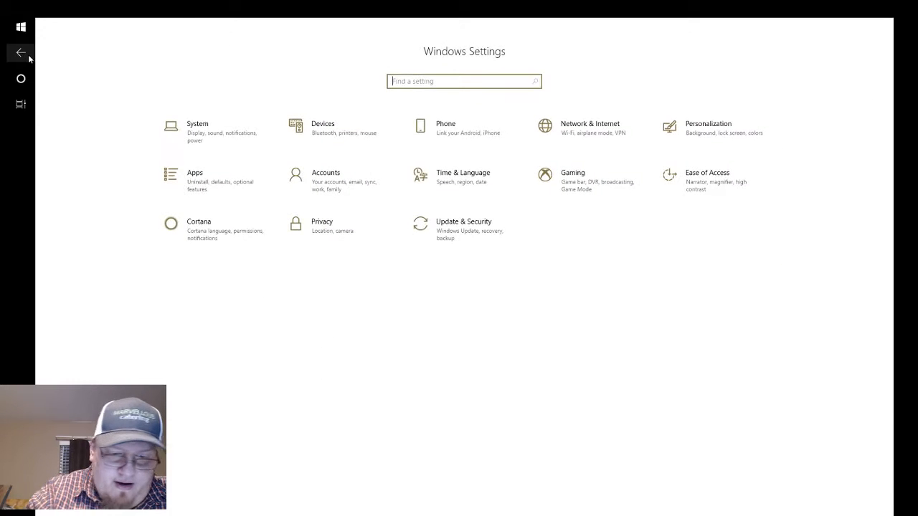
Open the Sound page of the System settings.
{"action": "key", "text": "Tab"}
{"action": "key", "text": "Return"}
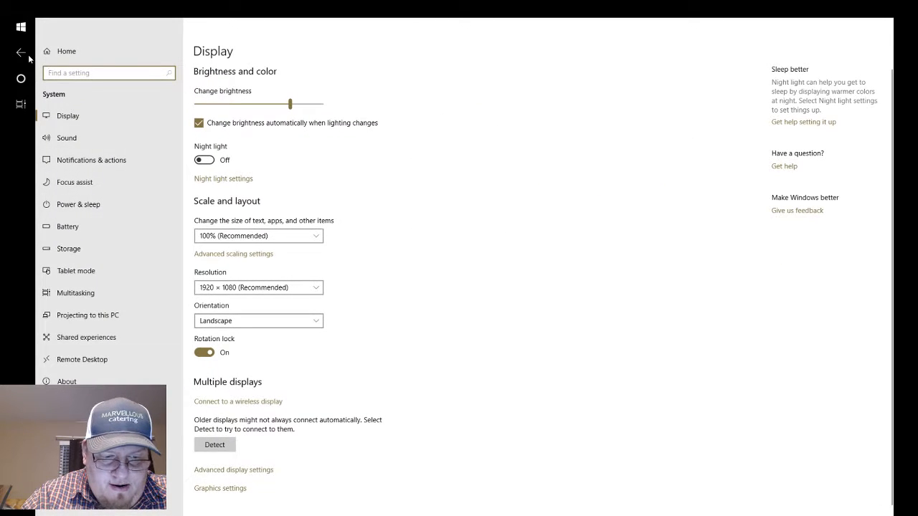
{"action": "key", "text": "Up"}
{"action": "key", "text": "Up"}
{"action": "key", "text": "Up"}
{"action": "key", "text": "Up"}
{"action": "key", "text": "Up"}
{"action": "key", "text": "Up"}
{"action": "key", "text": "Up"}
{"action": "key", "text": "Up"}
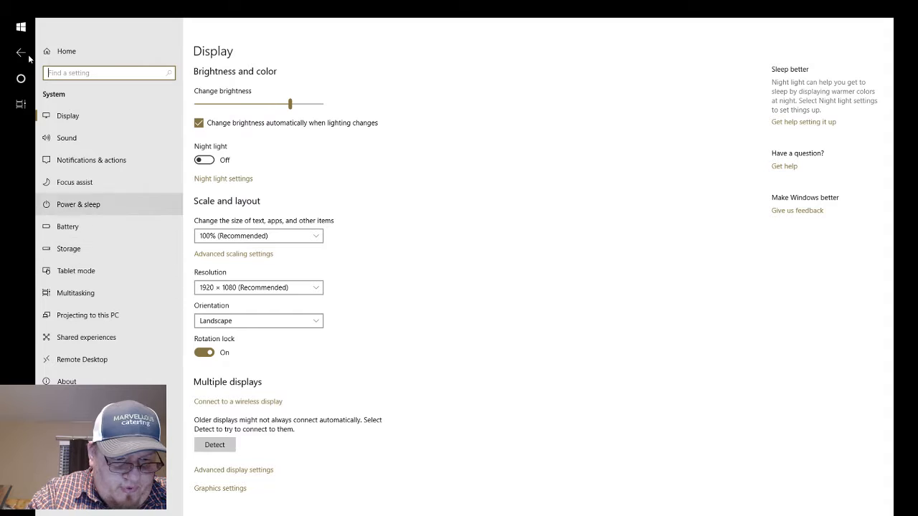
{"action": "key", "text": "Return"}
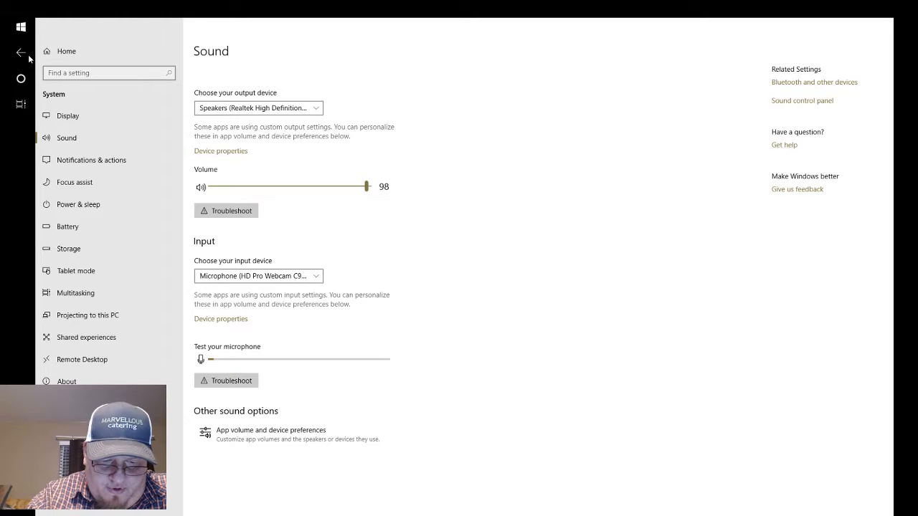
Run the recording audio troubleshooter on the HD Pro Webcam C920 microphone and close it.
{"action": "left_click", "coordinate": [226, 381]}
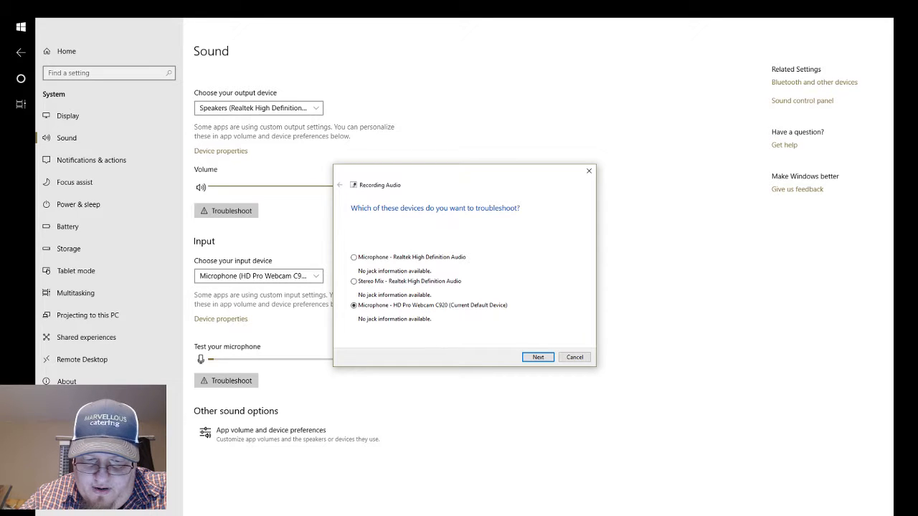
{"action": "left_click", "coordinate": [545, 358]}
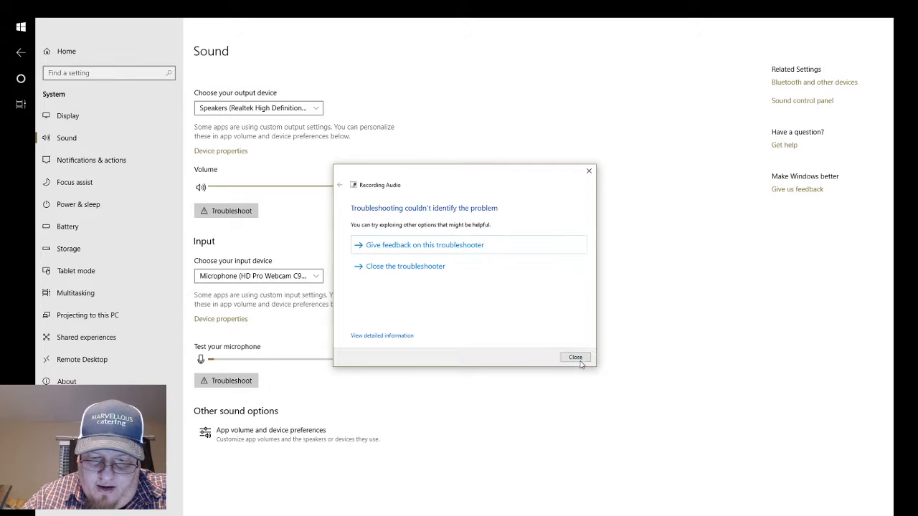
{"action": "left_click", "coordinate": [589, 171]}
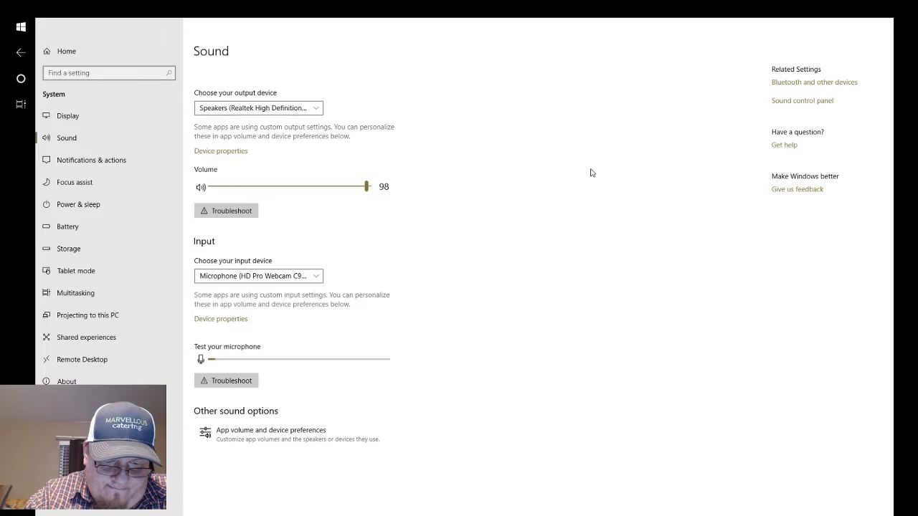
Open the app volume and device preferences from the sound settings.
{"action": "key", "text": "Return"}
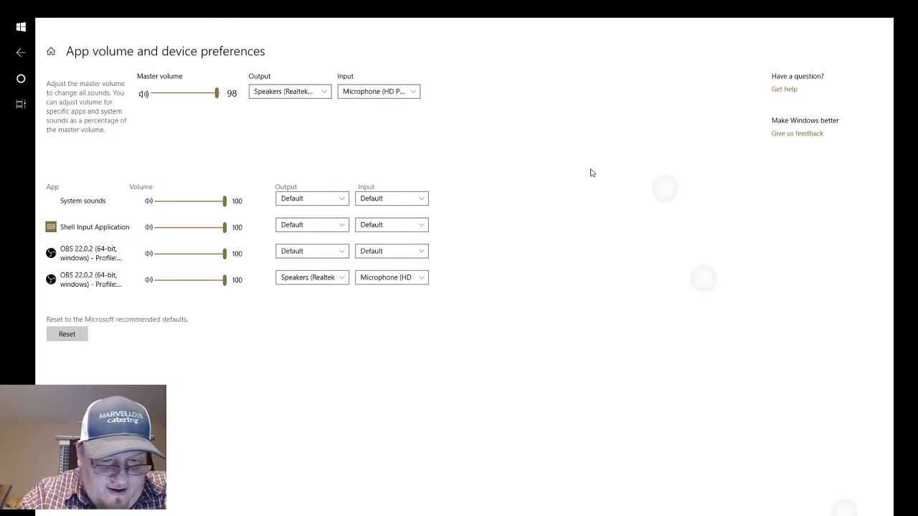
Check the output choices for System sounds and the input devices offered for the last OBS entry.
{"action": "left_click", "coordinate": [312, 199]}
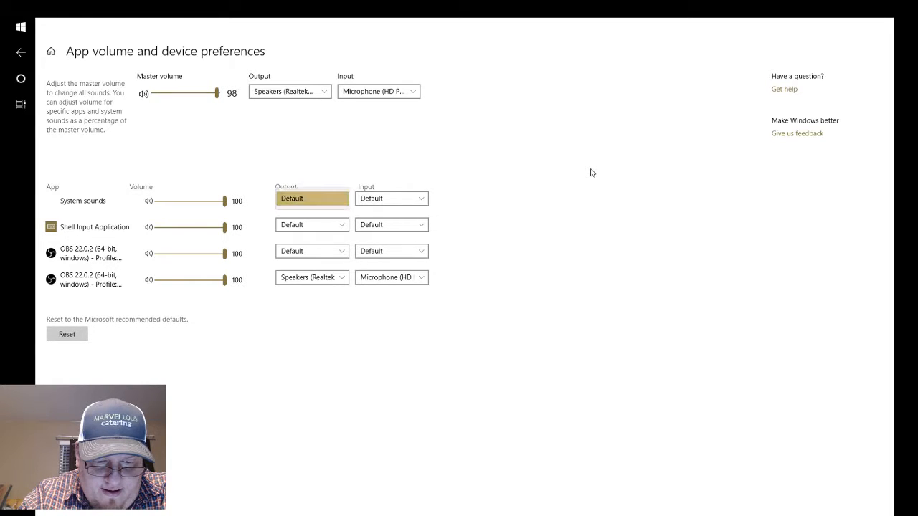
{"action": "left_click", "coordinate": [312, 198]}
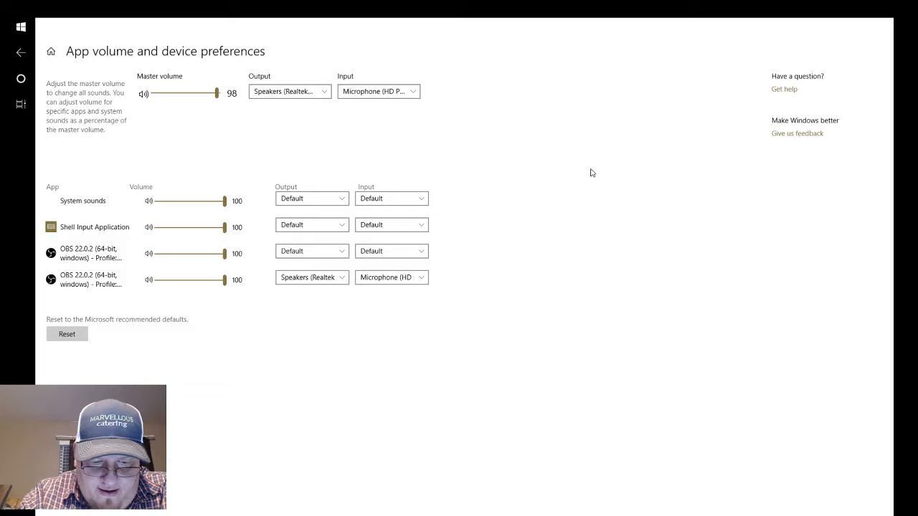
{"action": "left_click", "coordinate": [392, 278]}
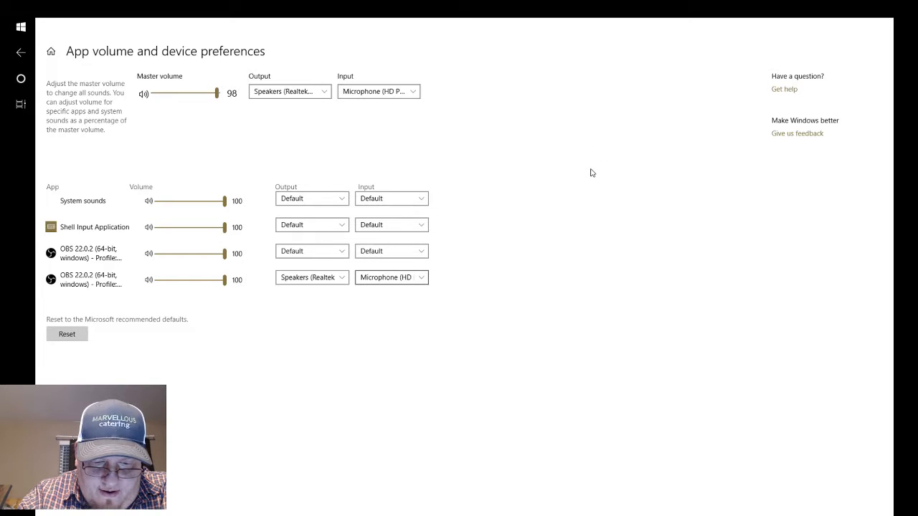
{"action": "left_click", "coordinate": [391, 278]}
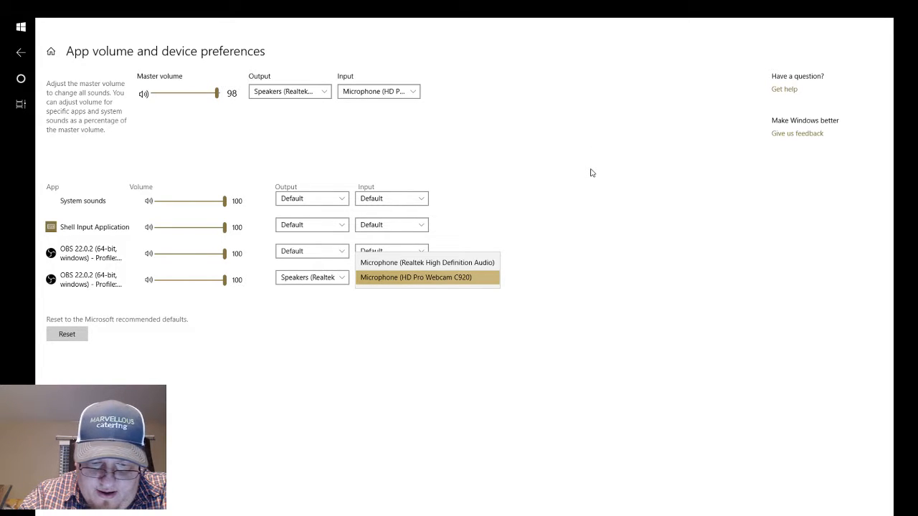
{"action": "key", "text": "Escape"}
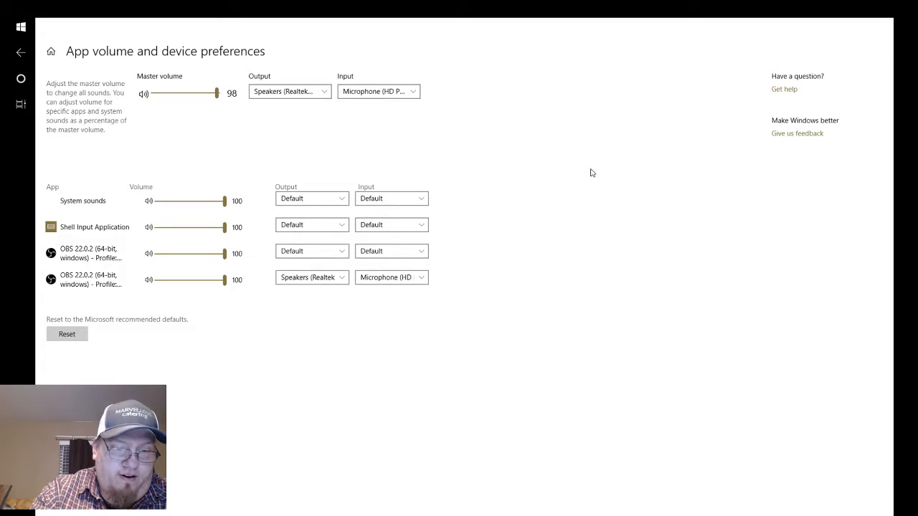
Leave the sound settings and switch back to the sketch in Clip Studio Paint.
{"action": "left_click", "coordinate": [22, 105]}
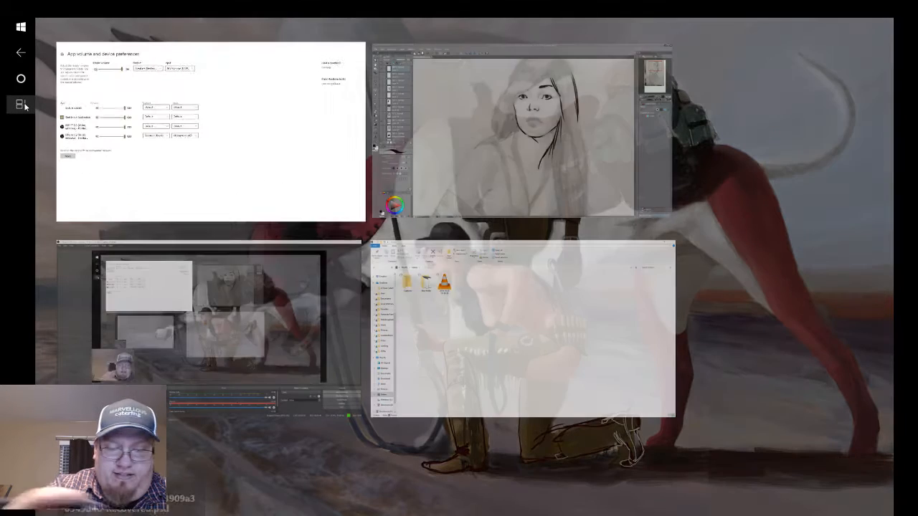
{"action": "scroll", "coordinate": [888, 353], "scroll_direction": "down", "scroll_amount": 1}
{"action": "scroll", "coordinate": [887, 352], "scroll_direction": "down", "scroll_amount": 1}
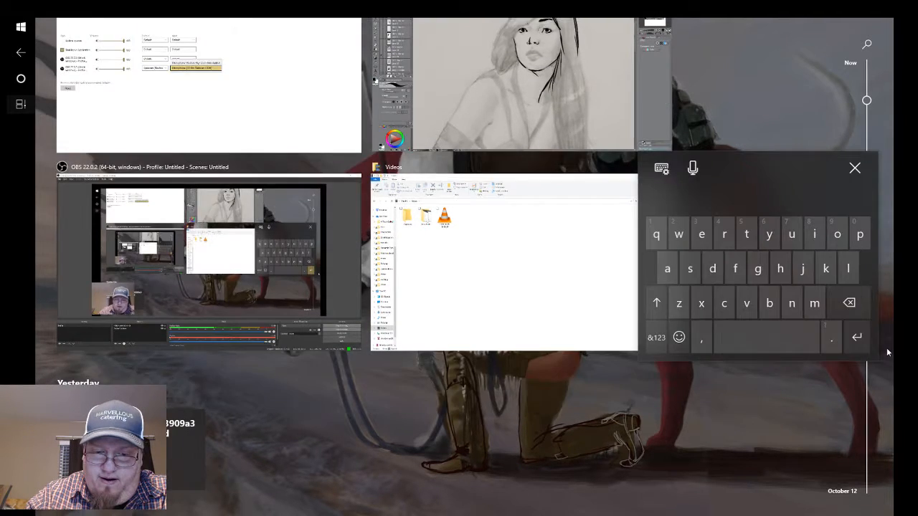
{"action": "left_click", "coordinate": [887, 352]}
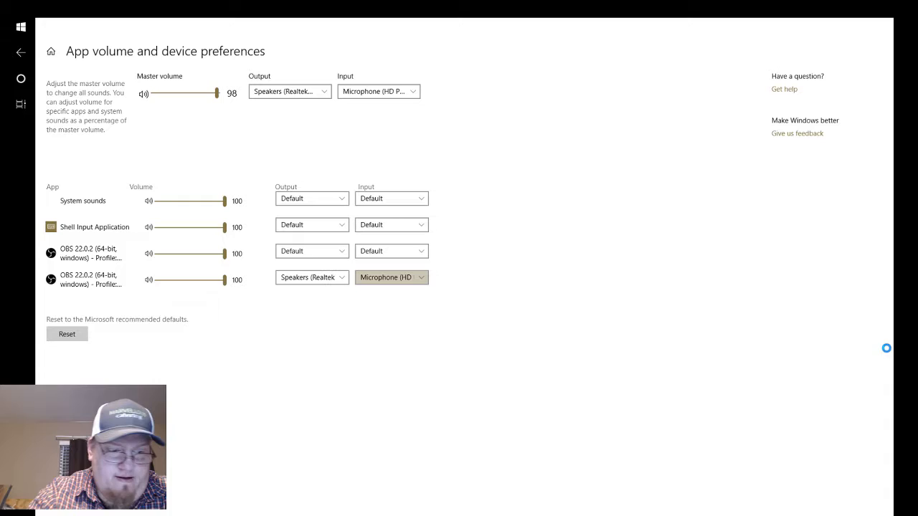
{"action": "left_click", "coordinate": [20, 104]}
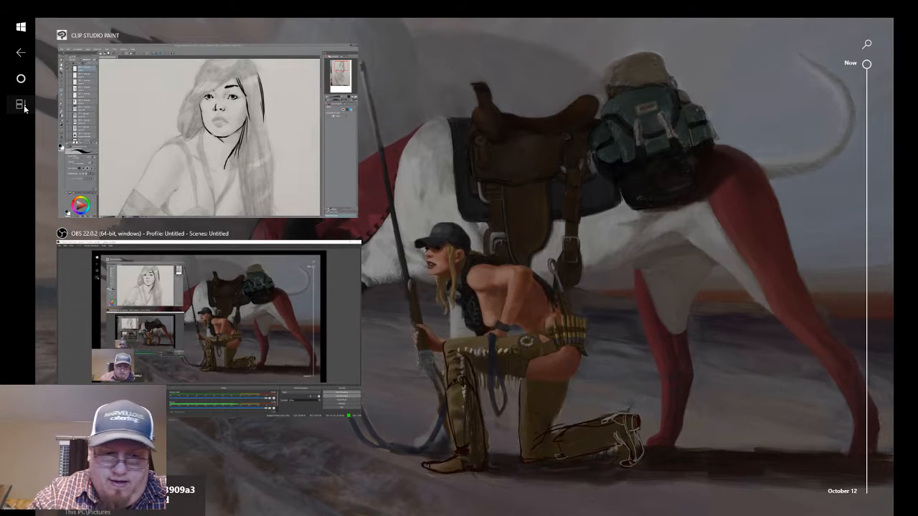
{"action": "left_click", "coordinate": [297, 131]}
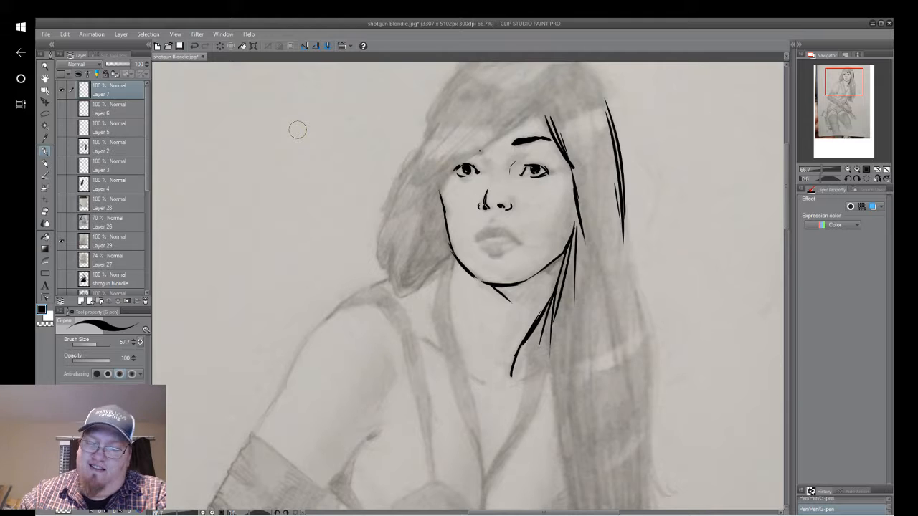
Ink the long hair beside the right side of the face with tapered G-pen strokes along its inner and outer edges.
{"action": "left_click_drag", "start_coordinate": [572, 184], "coordinate": [582, 258]}
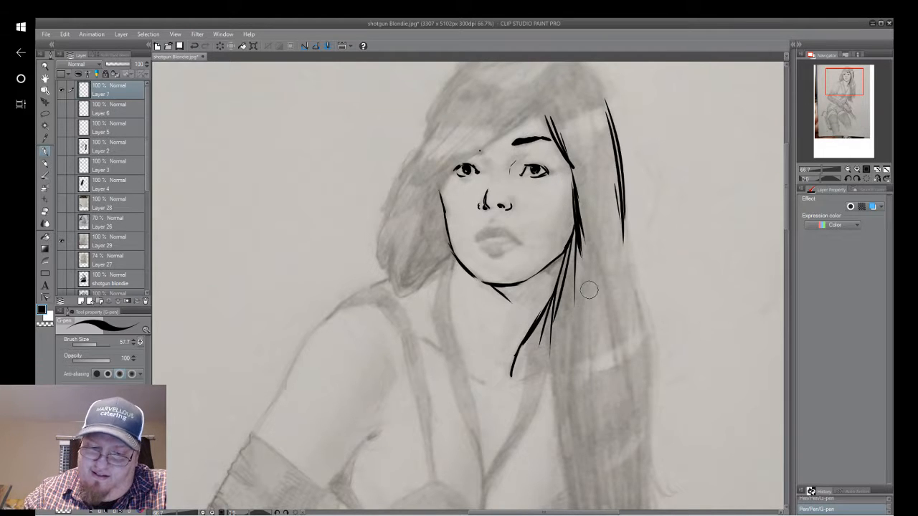
{"action": "left_click_drag", "start_coordinate": [624, 209], "coordinate": [636, 279]}
{"action": "left_click_drag", "start_coordinate": [625, 225], "coordinate": [652, 376]}
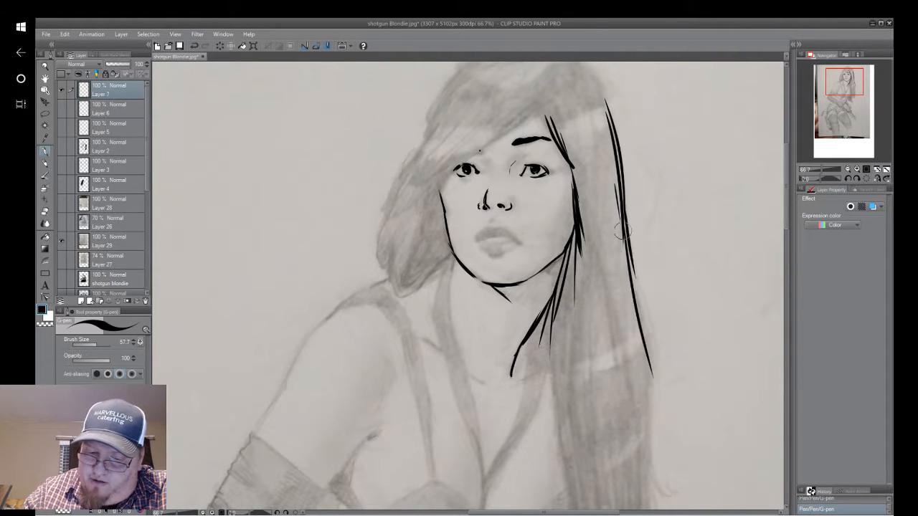
{"action": "left_click_drag", "start_coordinate": [631, 266], "coordinate": [655, 359]}
{"action": "left_click_drag", "start_coordinate": [640, 329], "coordinate": [645, 474]}
{"action": "left_click_drag", "start_coordinate": [644, 325], "coordinate": [650, 449]}
{"action": "left_click_drag", "start_coordinate": [652, 361], "coordinate": [651, 395]}
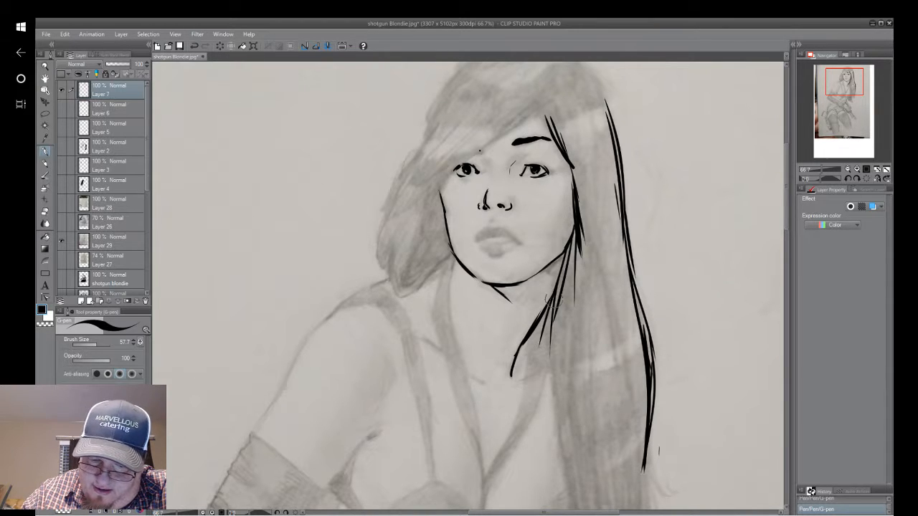
{"action": "left_click_drag", "start_coordinate": [549, 305], "coordinate": [556, 411]}
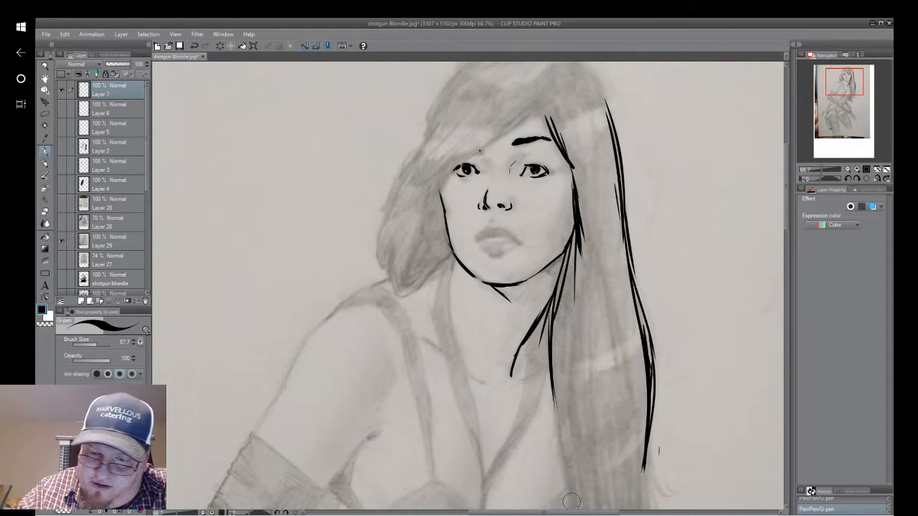
Ink the swept bangs across the forehead to the left eye and the strand hanging beside the cheek.
{"action": "left_click_drag", "start_coordinate": [835, 84], "coordinate": [832, 81]}
{"action": "left_click", "coordinate": [817, 178]}
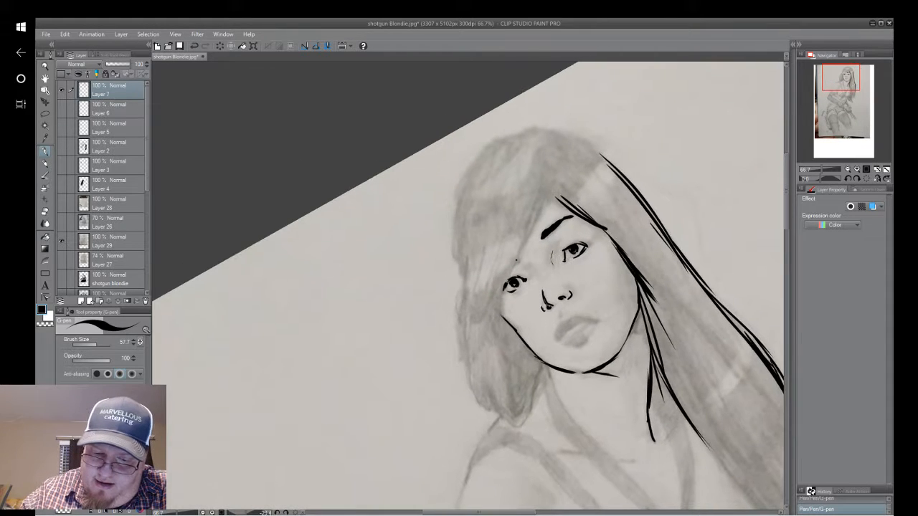
{"action": "left_click_drag", "start_coordinate": [543, 191], "coordinate": [523, 264]}
{"action": "left_click_drag", "start_coordinate": [543, 192], "coordinate": [516, 274]}
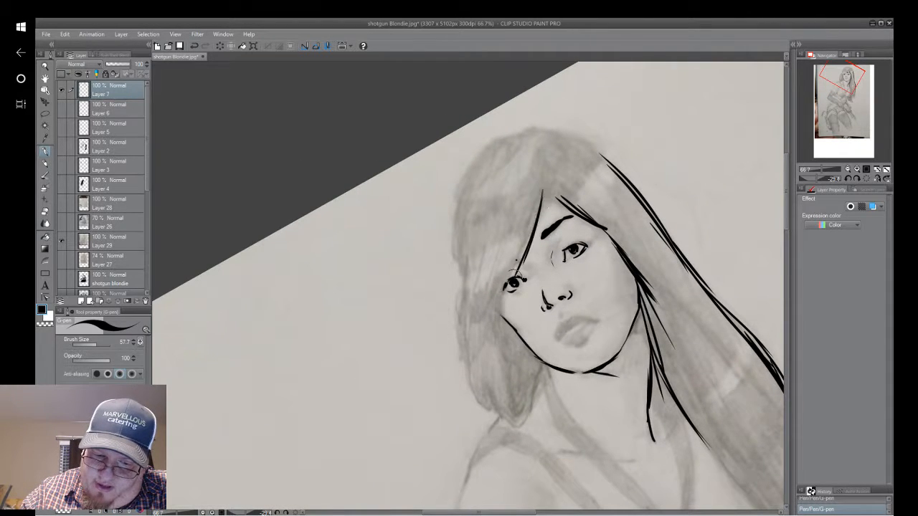
{"action": "left_click_drag", "start_coordinate": [540, 211], "coordinate": [517, 275]}
{"action": "left_click_drag", "start_coordinate": [534, 204], "coordinate": [490, 317]}
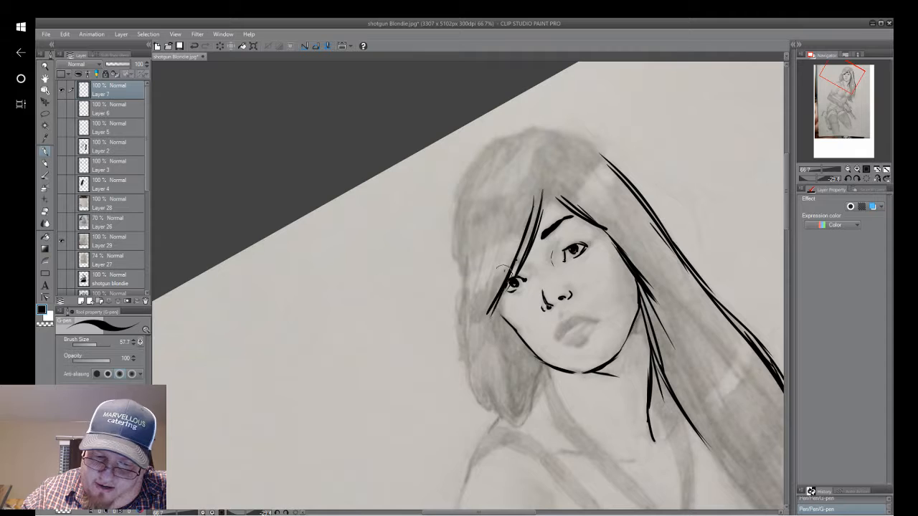
{"action": "left_click_drag", "start_coordinate": [504, 273], "coordinate": [495, 358]}
Ink the outer contour of the hair on the left side of the head down to its tip near the shoulder.
{"action": "mouse_move", "coordinate": [473, 160]}
{"action": "left_mouse_down"}
{"action": "mouse_move", "coordinate": [459, 270]}
{"action": "mouse_move", "coordinate": [456, 262]}
{"action": "left_mouse_up"}
{"action": "mouse_move", "coordinate": [460, 179]}
{"action": "left_mouse_down"}
{"action": "mouse_move", "coordinate": [452, 283]}
{"action": "mouse_move", "coordinate": [469, 366]}
{"action": "left_mouse_up"}
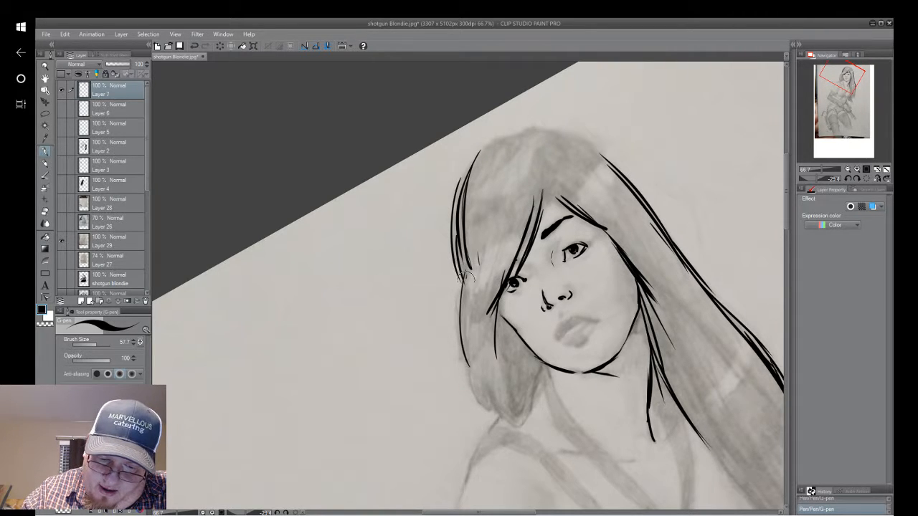
{"action": "mouse_move", "coordinate": [465, 278]}
{"action": "left_mouse_down"}
{"action": "mouse_move", "coordinate": [488, 392]}
{"action": "mouse_move", "coordinate": [502, 412]}
{"action": "left_mouse_up"}
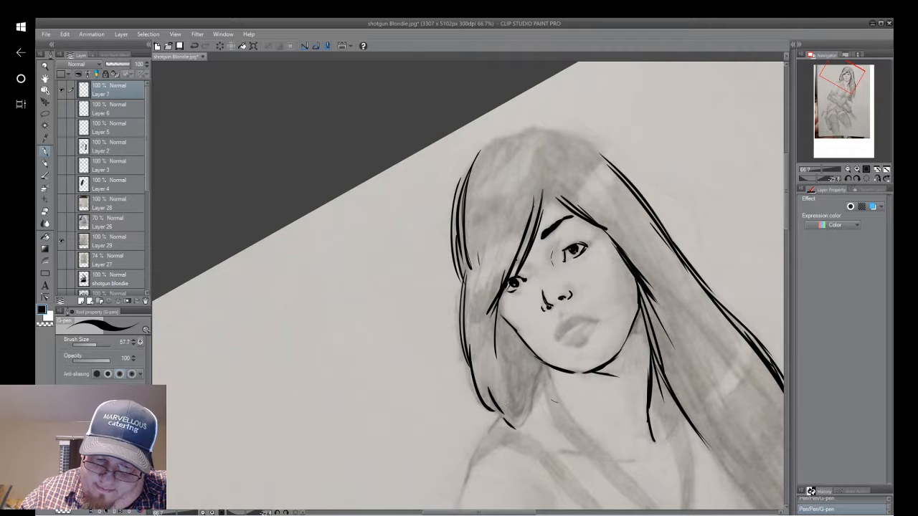
Ink the top of the head, joining the left hair contour to the outer line of the long hair.
{"action": "left_click_drag", "start_coordinate": [563, 382], "coordinate": [526, 302]}
{"action": "left_click_drag", "start_coordinate": [531, 251], "coordinate": [459, 337]}
{"action": "left_click_drag", "start_coordinate": [502, 402], "coordinate": [467, 333]}
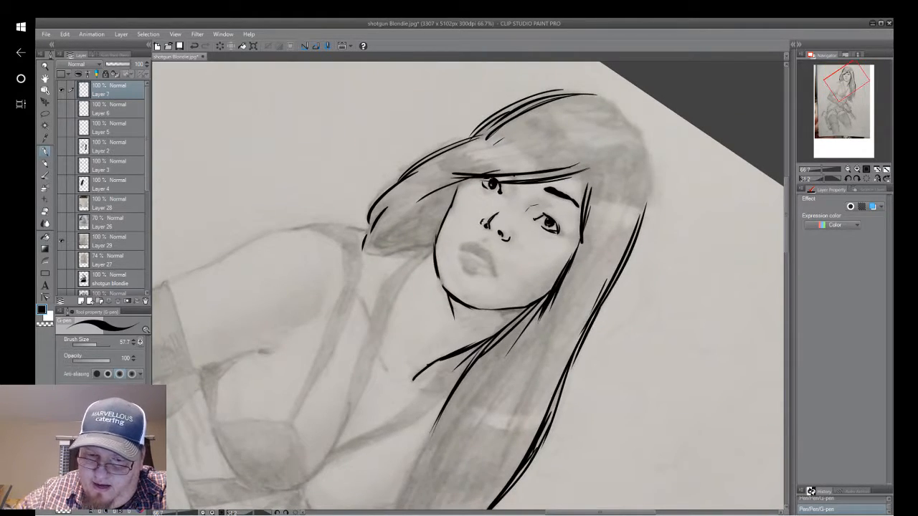
{"action": "left_click_drag", "start_coordinate": [502, 358], "coordinate": [476, 177]}
{"action": "left_click_drag", "start_coordinate": [609, 215], "coordinate": [595, 208]}
{"action": "left_click_drag", "start_coordinate": [502, 215], "coordinate": [398, 408]}
{"action": "mouse_move", "coordinate": [590, 248]}
{"action": "left_mouse_down"}
{"action": "mouse_move", "coordinate": [606, 283]}
{"action": "mouse_move", "coordinate": [592, 258]}
{"action": "mouse_move", "coordinate": [607, 330]}
{"action": "mouse_move", "coordinate": [604, 284]}
{"action": "mouse_move", "coordinate": [601, 329]}
{"action": "mouse_move", "coordinate": [605, 309]}
{"action": "mouse_move", "coordinate": [569, 365]}
{"action": "mouse_move", "coordinate": [583, 347]}
{"action": "mouse_move", "coordinate": [567, 373]}
{"action": "left_mouse_up"}
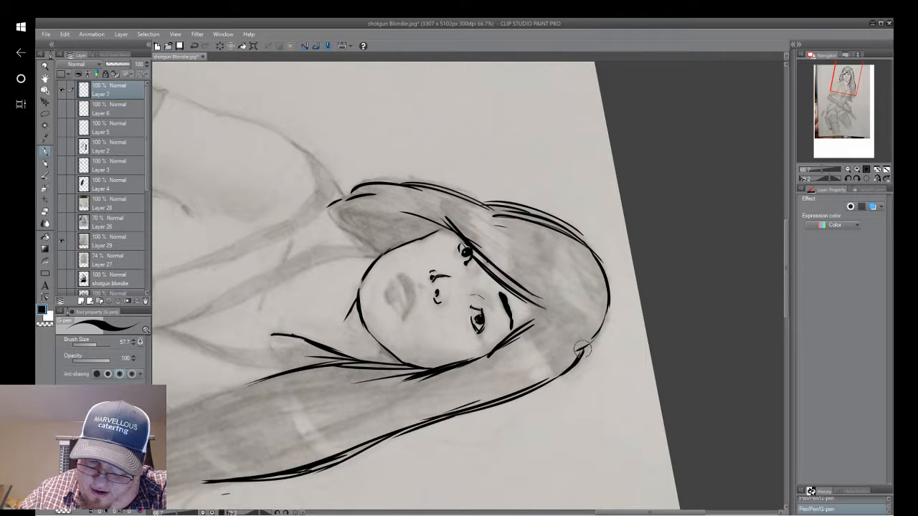
{"action": "left_click_drag", "start_coordinate": [596, 301], "coordinate": [694, 305]}
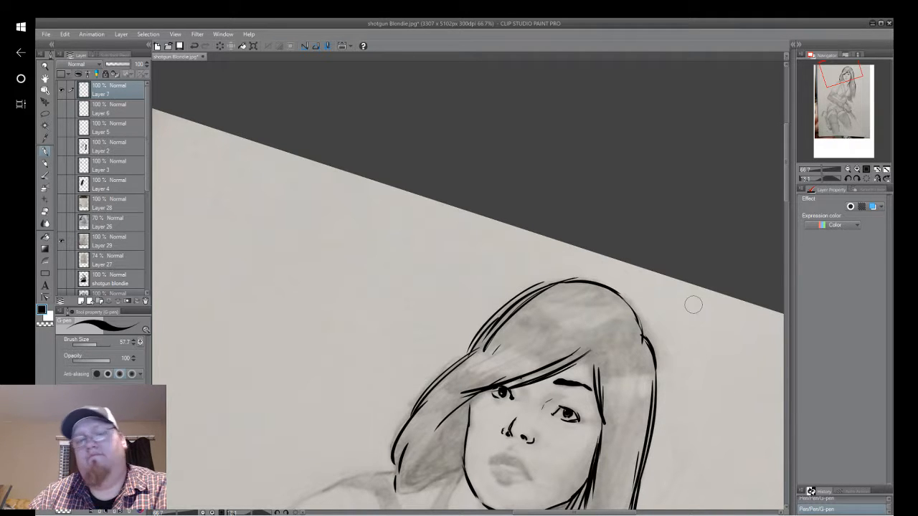
{"action": "mouse_move", "coordinate": [694, 305]}
{"action": "left_mouse_down"}
{"action": "mouse_move", "coordinate": [674, 158]}
{"action": "mouse_move", "coordinate": [672, 199]}
{"action": "mouse_move", "coordinate": [668, 193]}
{"action": "left_mouse_up"}
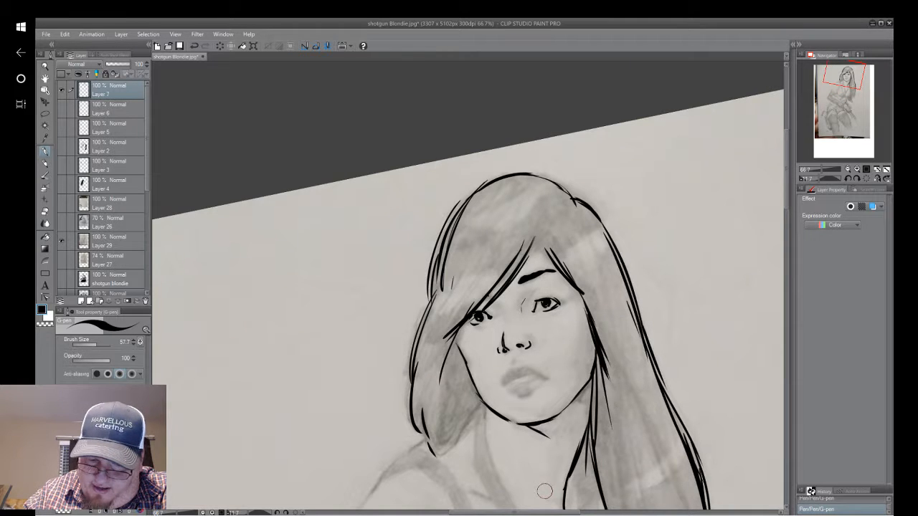
Ink the left neck lines below the jaw and a short stroke at the base of the neck by the long hair.
{"action": "left_click_drag", "start_coordinate": [689, 437], "coordinate": [697, 305]}
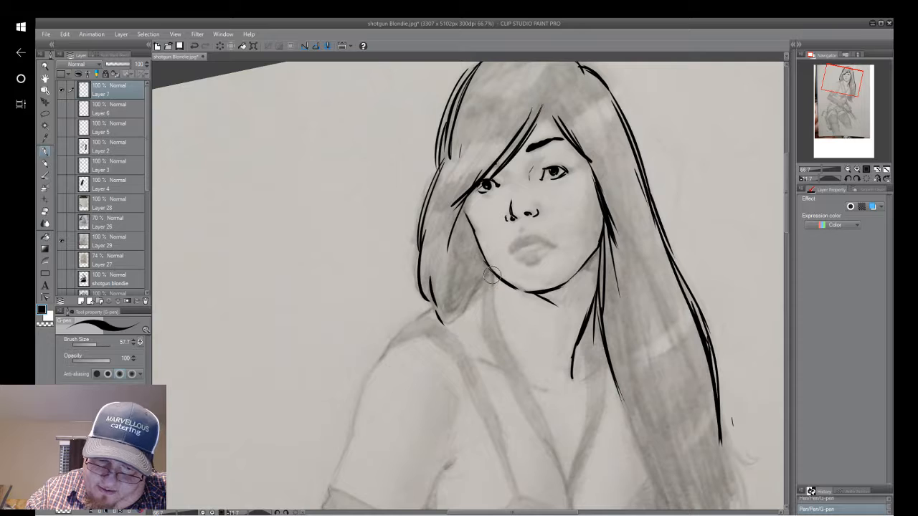
{"action": "left_click_drag", "start_coordinate": [492, 292], "coordinate": [506, 346]}
{"action": "mouse_move", "coordinate": [484, 274]}
{"action": "left_mouse_down"}
{"action": "mouse_move", "coordinate": [487, 346]}
{"action": "mouse_move", "coordinate": [482, 330]}
{"action": "mouse_move", "coordinate": [507, 373]}
{"action": "left_mouse_up"}
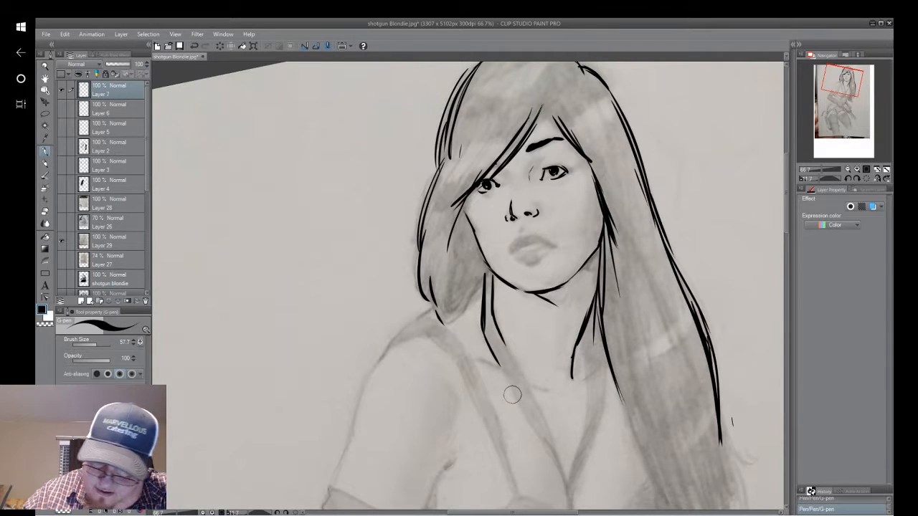
{"action": "left_click_drag", "start_coordinate": [581, 384], "coordinate": [592, 373]}
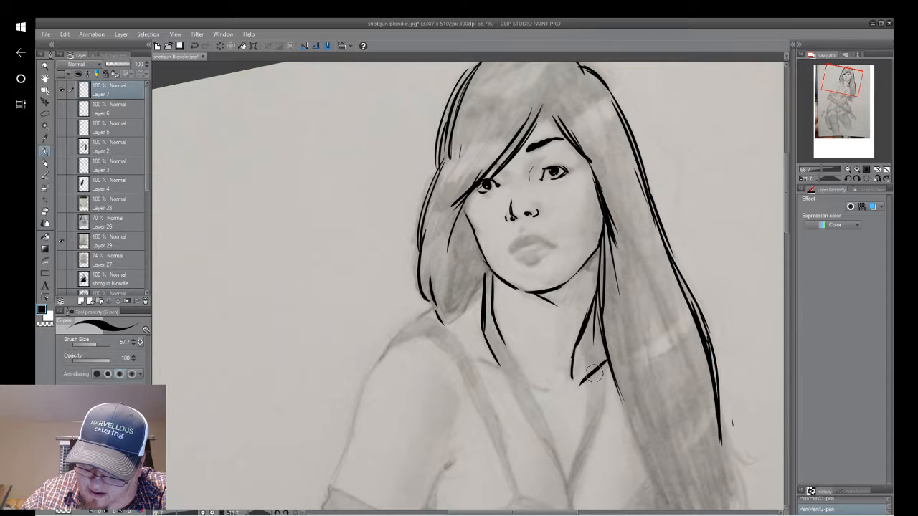
Try inking the lips with a dark, filled upper lip and a shaded lower lip around a light gap.
{"action": "left_click_drag", "start_coordinate": [627, 343], "coordinate": [593, 309]}
{"action": "left_click_drag", "start_coordinate": [592, 186], "coordinate": [554, 345]}
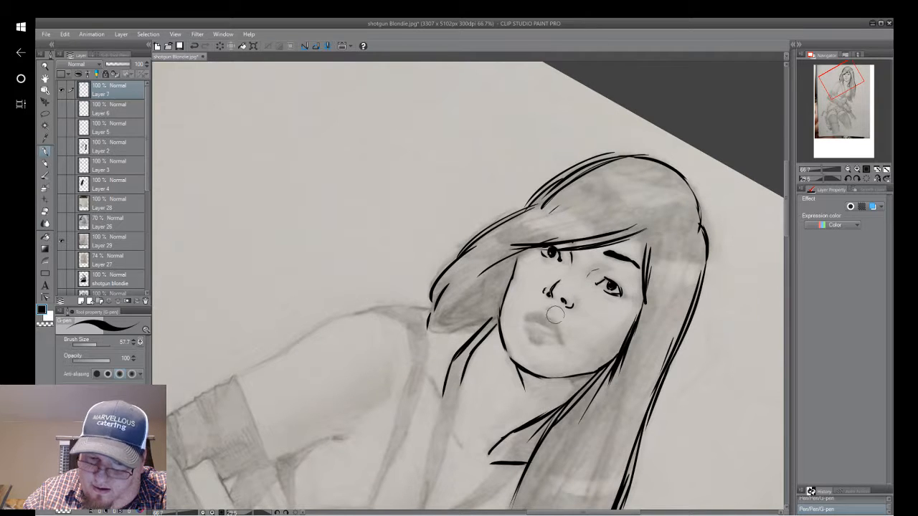
{"action": "key", "text": "ctrl+@"}
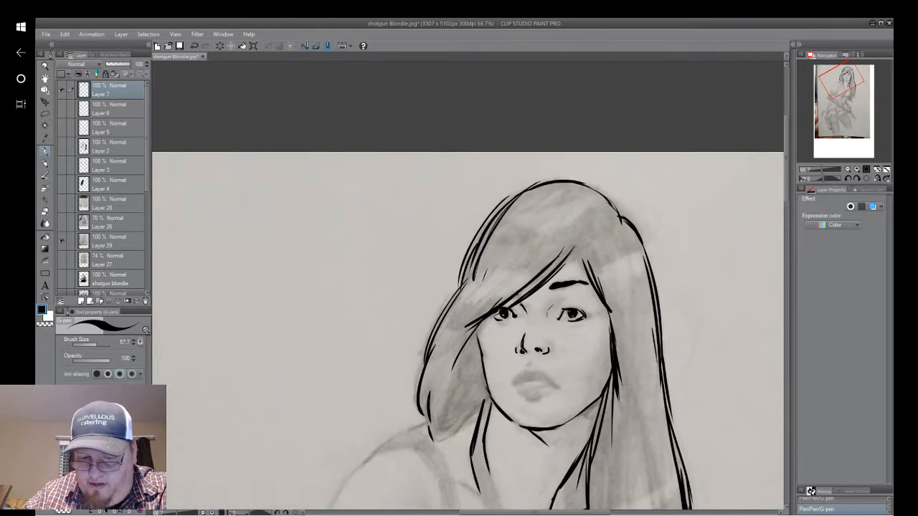
{"action": "mouse_move", "coordinate": [532, 350]}
{"action": "left_mouse_down"}
{"action": "mouse_move", "coordinate": [537, 328]}
{"action": "mouse_move", "coordinate": [563, 364]}
{"action": "mouse_move", "coordinate": [557, 370]}
{"action": "mouse_move", "coordinate": [541, 347]}
{"action": "mouse_move", "coordinate": [542, 229]}
{"action": "left_mouse_up"}
{"action": "scroll", "coordinate": [593, 276], "scroll_direction": "up", "scroll_amount": 3}
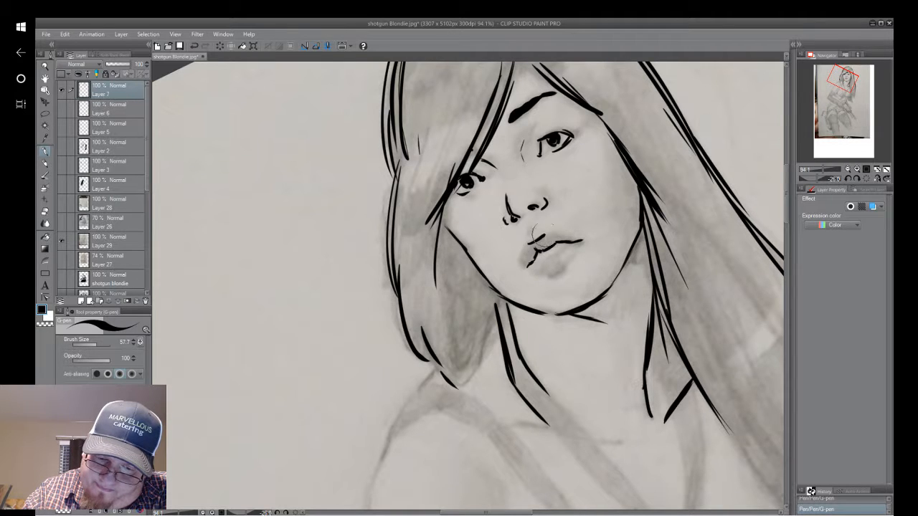
{"action": "mouse_move", "coordinate": [530, 243]}
{"action": "left_mouse_down"}
{"action": "mouse_move", "coordinate": [525, 258]}
{"action": "mouse_move", "coordinate": [532, 253]}
{"action": "left_mouse_up"}
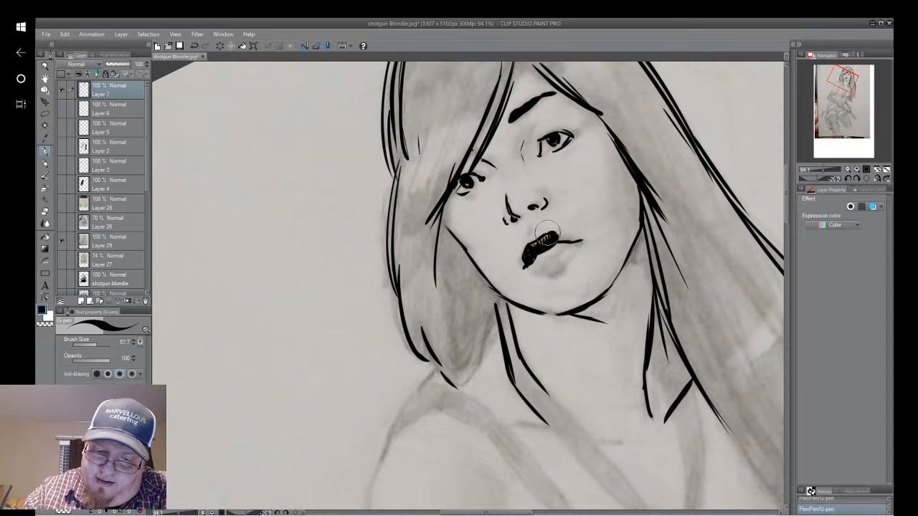
{"action": "mouse_move", "coordinate": [553, 232]}
{"action": "left_mouse_down"}
{"action": "mouse_move", "coordinate": [576, 242]}
{"action": "mouse_move", "coordinate": [565, 242]}
{"action": "mouse_move", "coordinate": [584, 232]}
{"action": "left_mouse_up"}
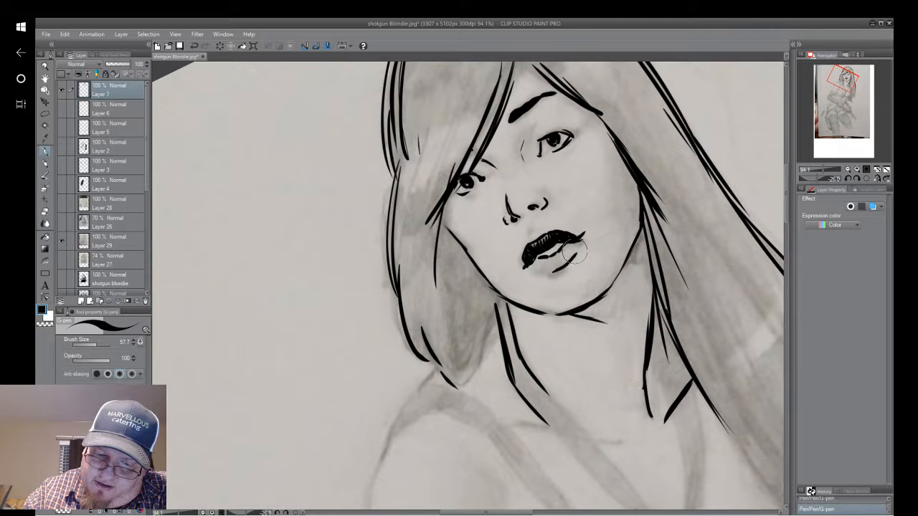
{"action": "left_click_drag", "start_coordinate": [576, 251], "coordinate": [556, 267]}
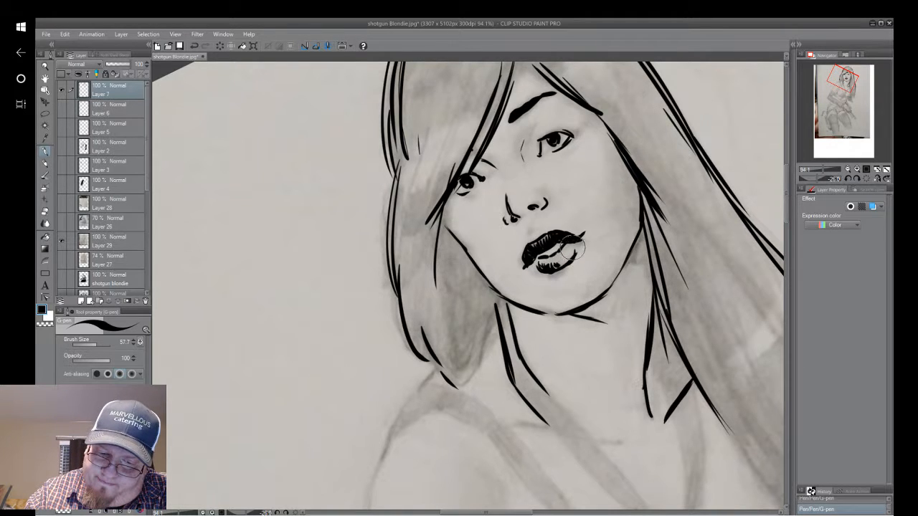
Erase the inked lips with the Soft eraser, back to the pencil sketch.
{"action": "mouse_move", "coordinate": [566, 248]}
{"action": "left_mouse_down"}
{"action": "mouse_move", "coordinate": [570, 271]}
{"action": "mouse_move", "coordinate": [612, 192]}
{"action": "left_mouse_up"}
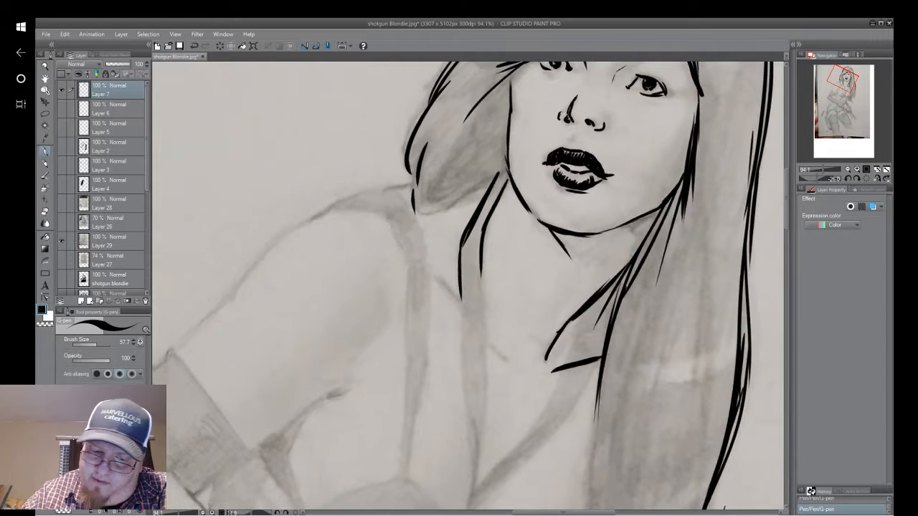
{"action": "left_click_drag", "start_coordinate": [531, 215], "coordinate": [472, 334]}
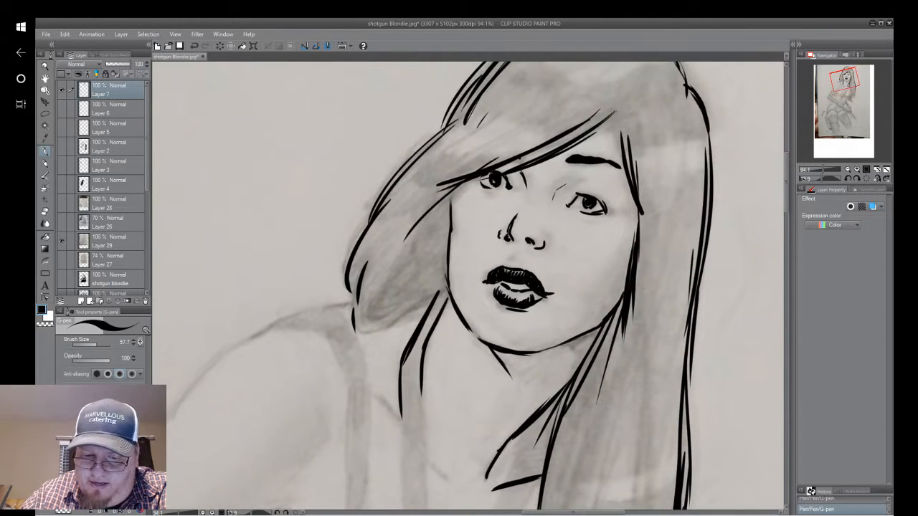
{"action": "mouse_move", "coordinate": [517, 288]}
{"action": "left_mouse_down"}
{"action": "mouse_move", "coordinate": [513, 319]}
{"action": "mouse_move", "coordinate": [534, 321]}
{"action": "mouse_move", "coordinate": [503, 321]}
{"action": "mouse_move", "coordinate": [494, 297]}
{"action": "mouse_move", "coordinate": [496, 338]}
{"action": "mouse_move", "coordinate": [509, 334]}
{"action": "mouse_move", "coordinate": [489, 346]}
{"action": "left_mouse_up"}
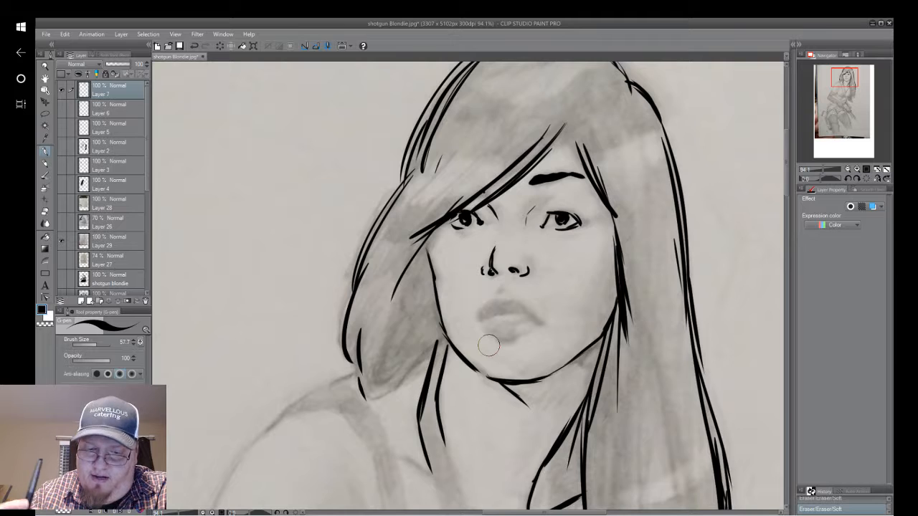
Ink the lashes and crease of the right-hand eye, thicken its eyebrow and darken the hair strands beside the brow.
{"action": "mouse_move", "coordinate": [535, 204]}
{"action": "left_mouse_down"}
{"action": "mouse_move", "coordinate": [555, 198]}
{"action": "mouse_move", "coordinate": [536, 208]}
{"action": "mouse_move", "coordinate": [548, 195]}
{"action": "mouse_move", "coordinate": [579, 223]}
{"action": "left_mouse_up"}
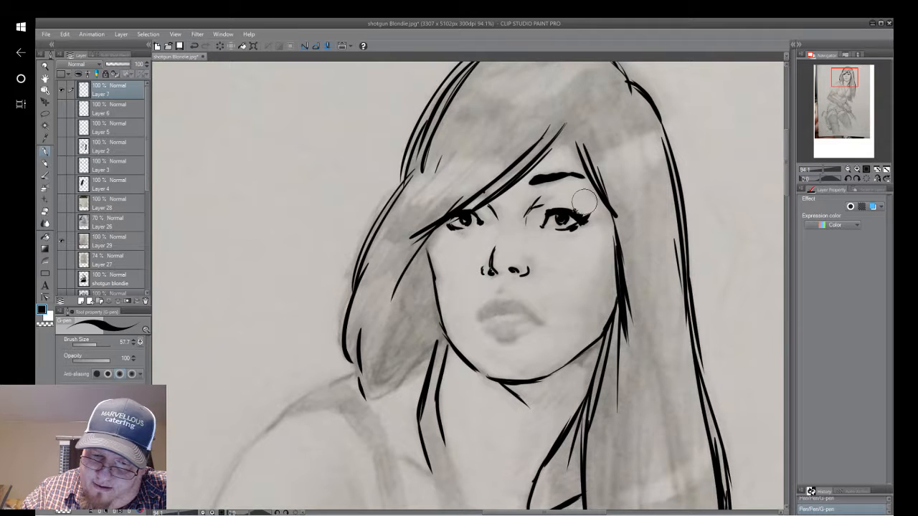
{"action": "right_click", "coordinate": [546, 175]}
{"action": "left_click", "coordinate": [628, 82]}
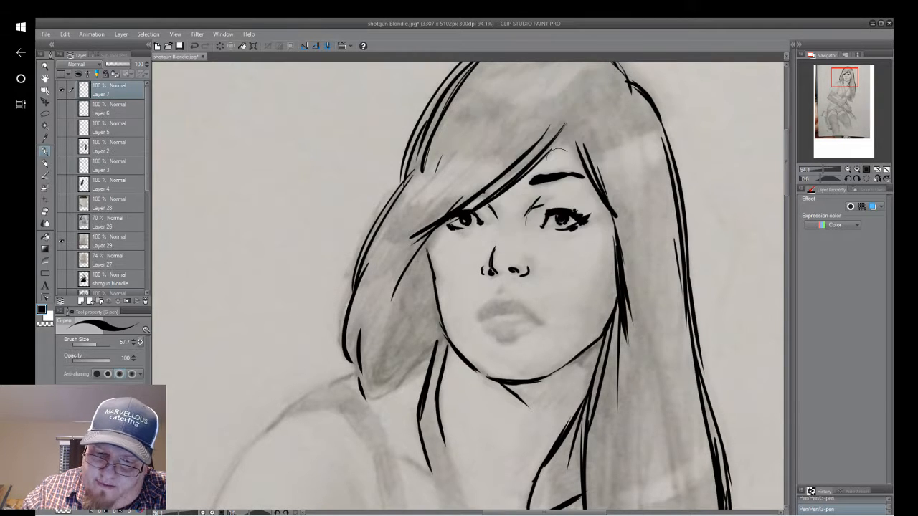
{"action": "left_click_drag", "start_coordinate": [531, 184], "coordinate": [595, 184]}
{"action": "left_click_drag", "start_coordinate": [571, 142], "coordinate": [589, 178]}
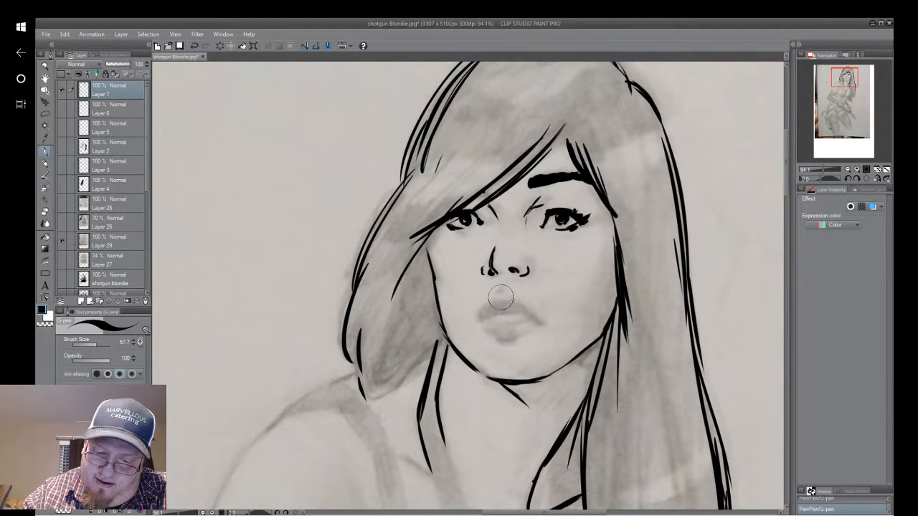
Ink the lips with a solid dark upper lip, a parting line and a lower lip shaded around a light highlight.
{"action": "left_click_drag", "start_coordinate": [496, 297], "coordinate": [529, 304]}
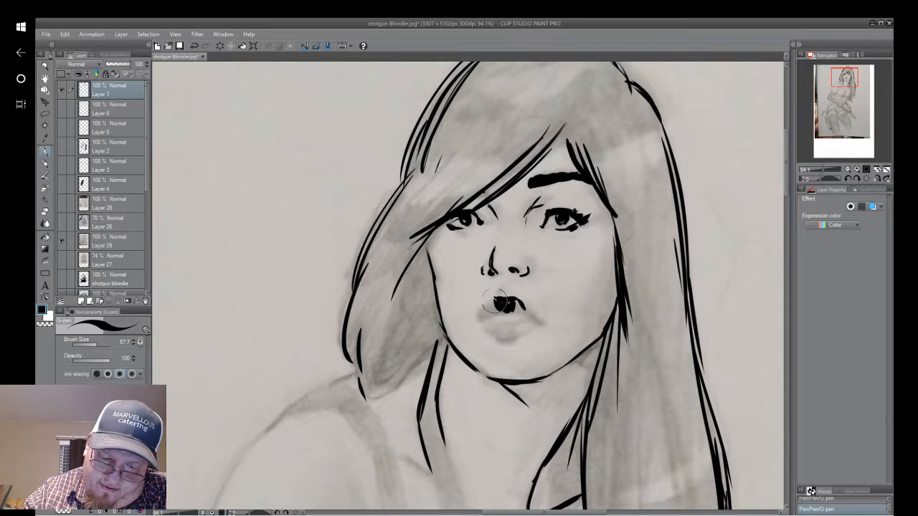
{"action": "left_click_drag", "start_coordinate": [495, 300], "coordinate": [485, 318]}
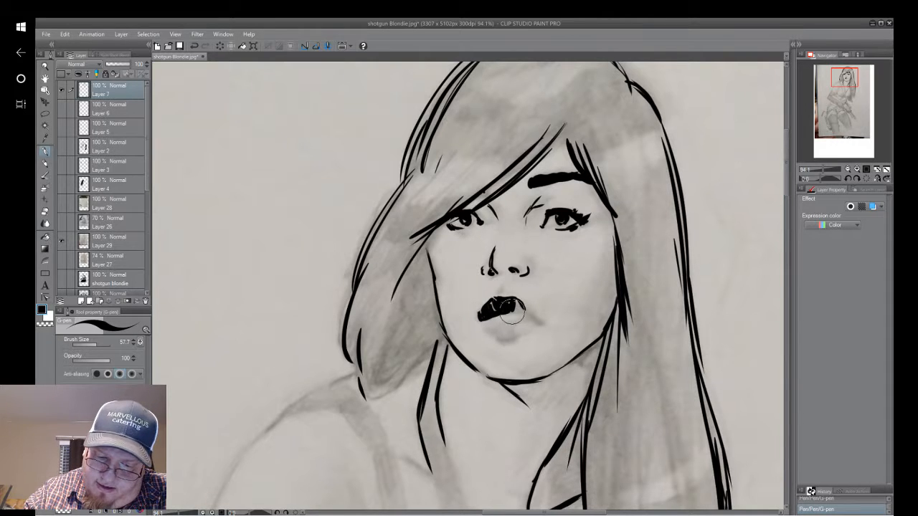
{"action": "left_click_drag", "start_coordinate": [512, 312], "coordinate": [542, 323]}
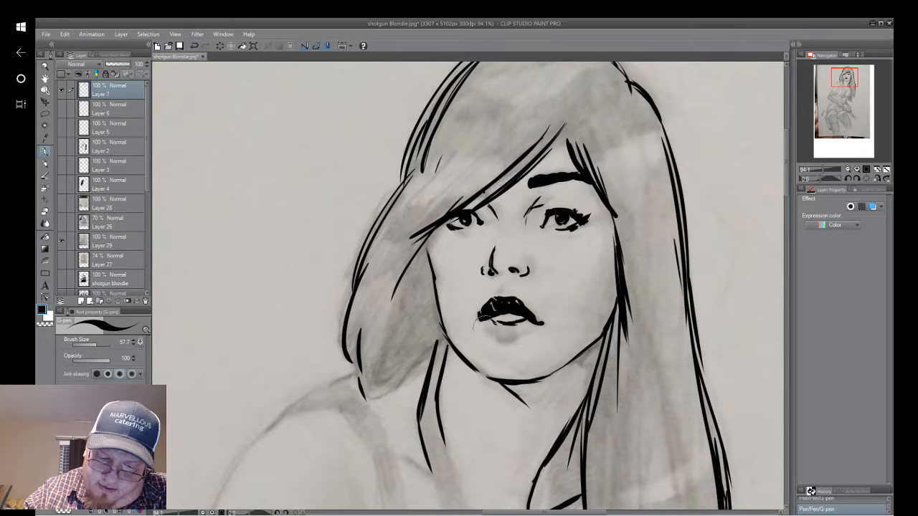
{"action": "left_click_drag", "start_coordinate": [499, 322], "coordinate": [500, 336]}
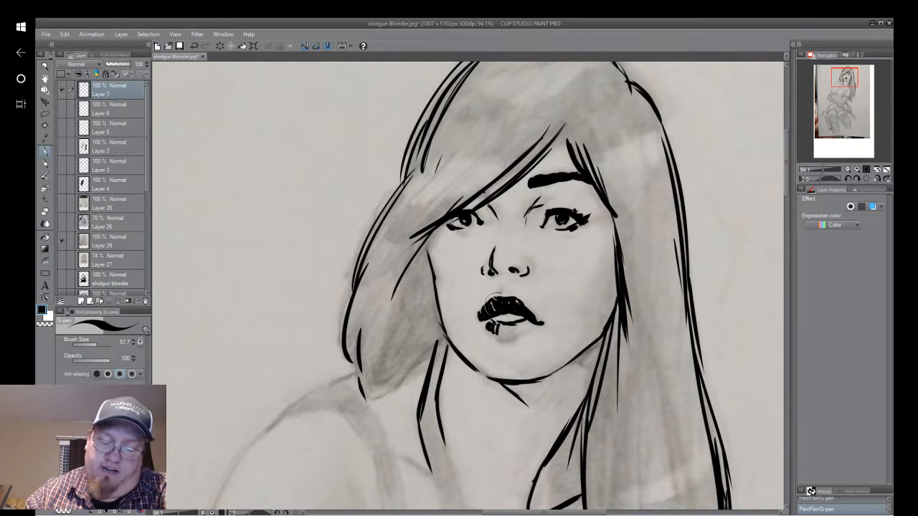
{"action": "mouse_move", "coordinate": [515, 324]}
{"action": "left_mouse_down"}
{"action": "mouse_move", "coordinate": [526, 330]}
{"action": "mouse_move", "coordinate": [501, 335]}
{"action": "mouse_move", "coordinate": [505, 341]}
{"action": "mouse_move", "coordinate": [525, 330]}
{"action": "left_mouse_up"}
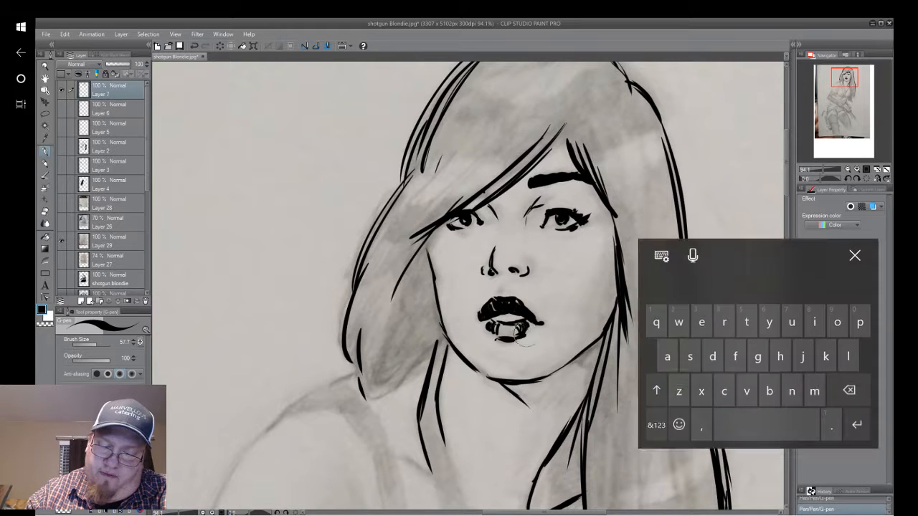
Ink the curved centre line of the chest and the collarbone line below the neck.
{"action": "key", "text": "ctrl+0"}
{"action": "left_click", "coordinate": [863, 177]}
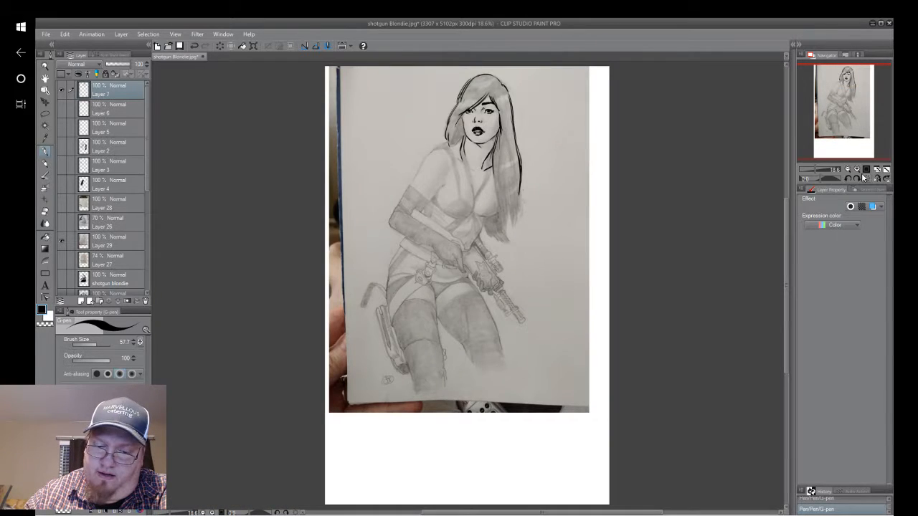
{"action": "left_click_drag", "start_coordinate": [477, 154], "coordinate": [492, 314]}
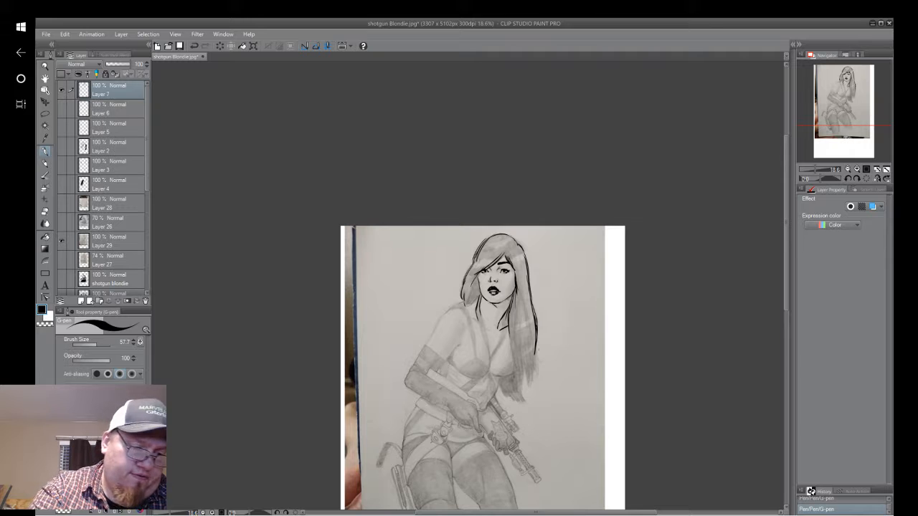
{"action": "scroll", "coordinate": [513, 301], "scroll_direction": "up", "scroll_amount": 4}
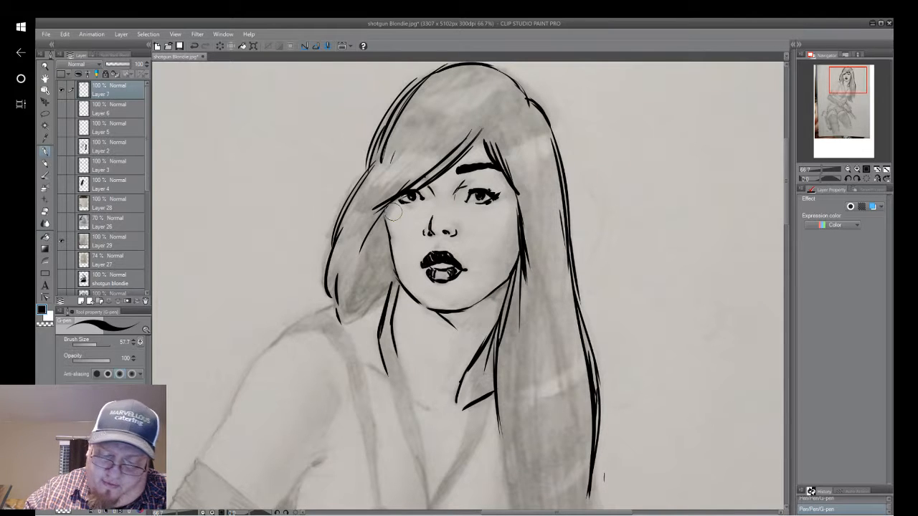
{"action": "left_click_drag", "start_coordinate": [394, 212], "coordinate": [472, 62]}
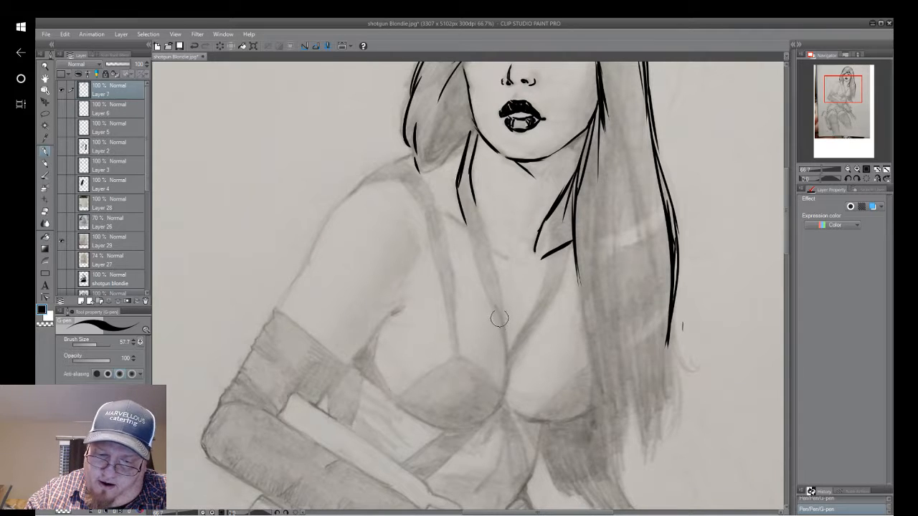
{"action": "mouse_move", "coordinate": [492, 304]}
{"action": "left_mouse_down"}
{"action": "mouse_move", "coordinate": [509, 366]}
{"action": "mouse_move", "coordinate": [501, 332]}
{"action": "mouse_move", "coordinate": [504, 393]}
{"action": "left_mouse_up"}
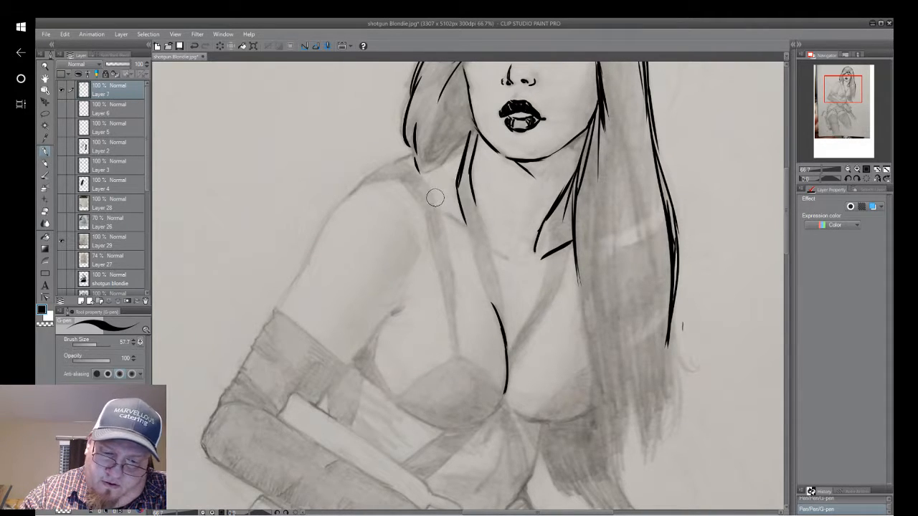
{"action": "left_click_drag", "start_coordinate": [435, 195], "coordinate": [502, 252]}
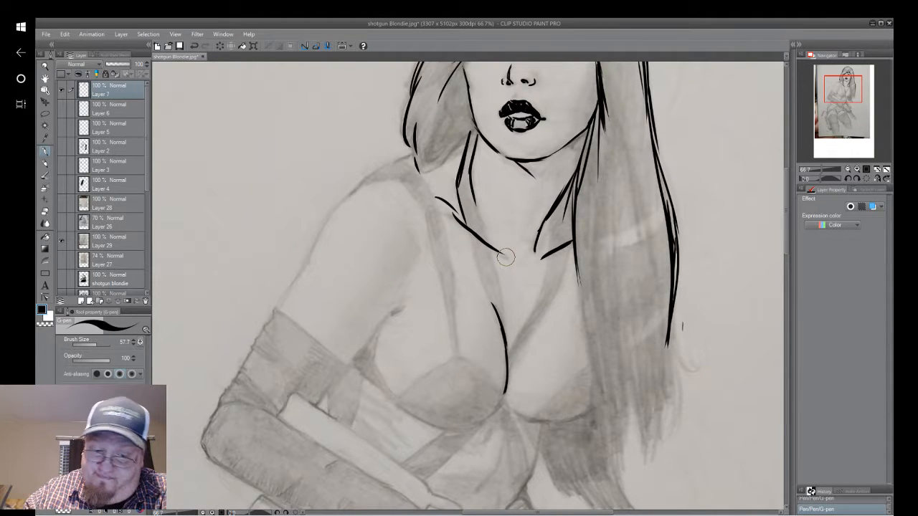
Ink the inner edge of the long hair down over the chest and the first pointed locks at its end.
{"action": "left_click_drag", "start_coordinate": [505, 256], "coordinate": [478, 166]}
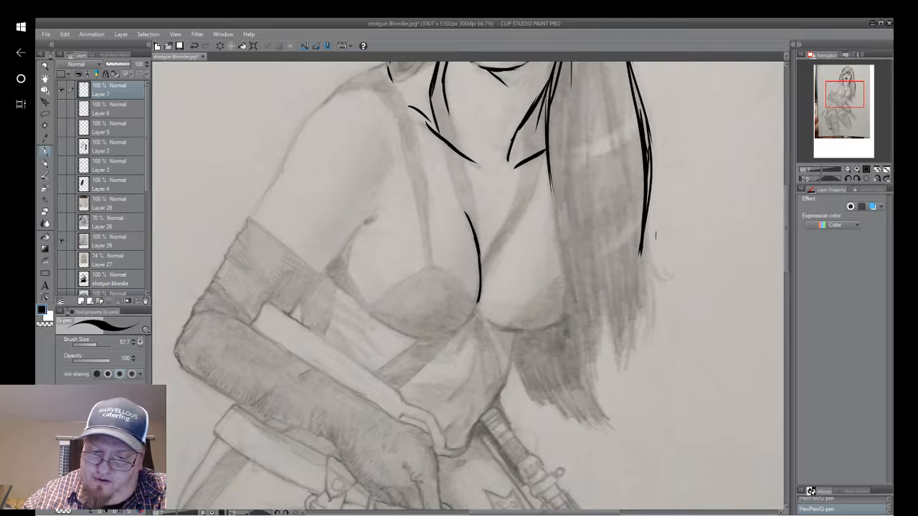
{"action": "left_click_drag", "start_coordinate": [548, 167], "coordinate": [582, 335]}
{"action": "left_click_drag", "start_coordinate": [553, 201], "coordinate": [582, 344]}
{"action": "left_click_drag", "start_coordinate": [570, 276], "coordinate": [588, 383]}
{"action": "left_click_drag", "start_coordinate": [570, 316], "coordinate": [587, 388]}
{"action": "left_click_drag", "start_coordinate": [588, 330], "coordinate": [589, 380]}
{"action": "mouse_move", "coordinate": [600, 277]}
{"action": "left_mouse_down"}
{"action": "mouse_move", "coordinate": [588, 383]}
{"action": "mouse_move", "coordinate": [597, 360]}
{"action": "left_mouse_up"}
{"action": "left_click_drag", "start_coordinate": [603, 249], "coordinate": [616, 375]}
{"action": "left_click_drag", "start_coordinate": [616, 375], "coordinate": [633, 289]}
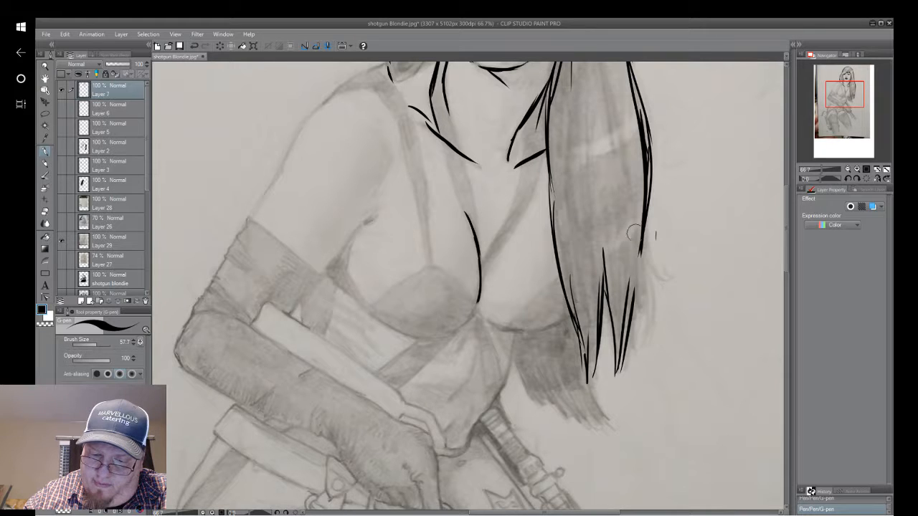
Ink the outward flick and outer pointed locks of the long hair, and extend the inner lock to its lowest tip.
{"action": "left_click_drag", "start_coordinate": [646, 214], "coordinate": [669, 282]}
{"action": "left_click_drag", "start_coordinate": [648, 240], "coordinate": [642, 349]}
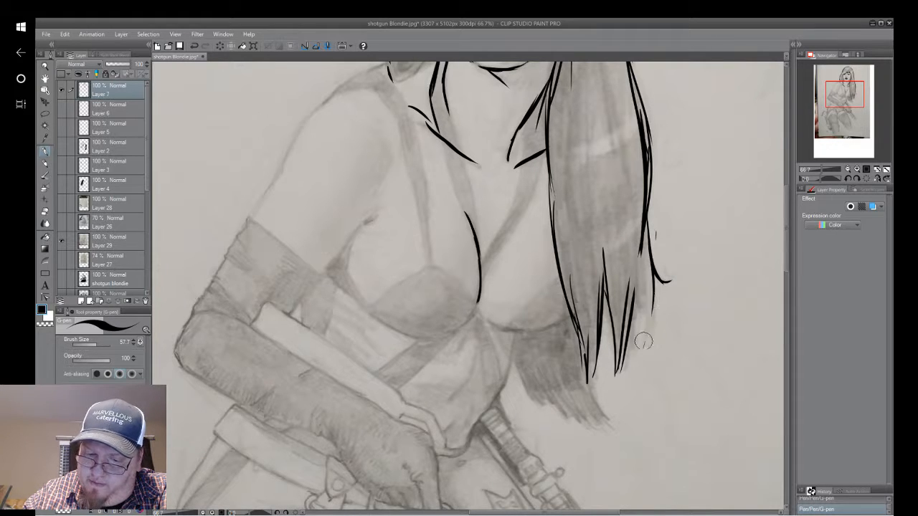
{"action": "mouse_move", "coordinate": [639, 268]}
{"action": "left_mouse_down"}
{"action": "mouse_move", "coordinate": [645, 347]}
{"action": "mouse_move", "coordinate": [642, 315]}
{"action": "mouse_move", "coordinate": [623, 363]}
{"action": "left_mouse_up"}
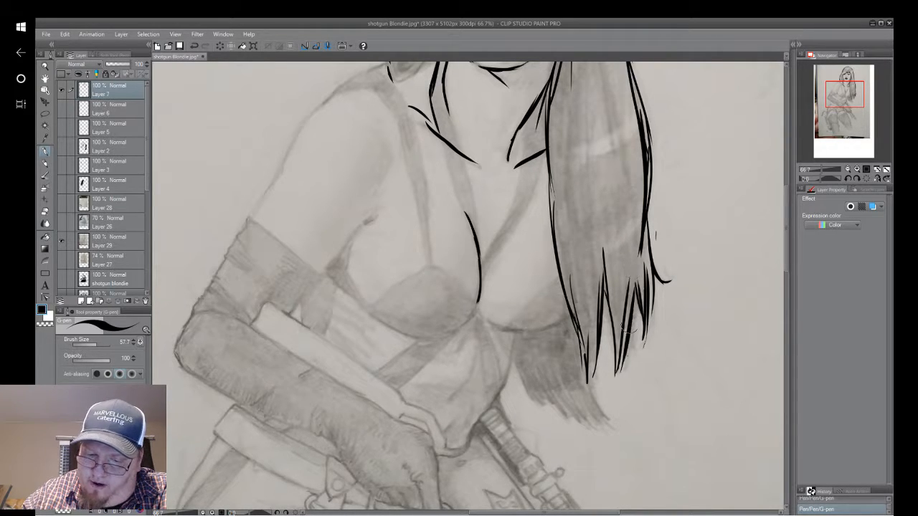
{"action": "mouse_move", "coordinate": [636, 300]}
{"action": "left_mouse_down"}
{"action": "mouse_move", "coordinate": [623, 346]}
{"action": "mouse_move", "coordinate": [608, 328]}
{"action": "mouse_move", "coordinate": [584, 396]}
{"action": "mouse_move", "coordinate": [597, 423]}
{"action": "left_mouse_up"}
{"action": "left_click_drag", "start_coordinate": [587, 386], "coordinate": [602, 424]}
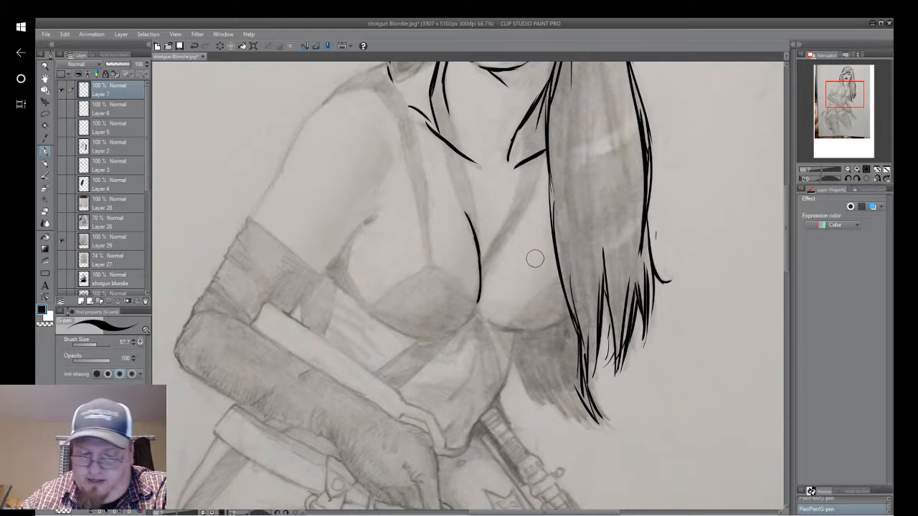
Ink the ragged tips of the hair hanging behind the torso and the waist contour from below the bust to the gun.
{"action": "left_click_drag", "start_coordinate": [512, 368], "coordinate": [529, 399]}
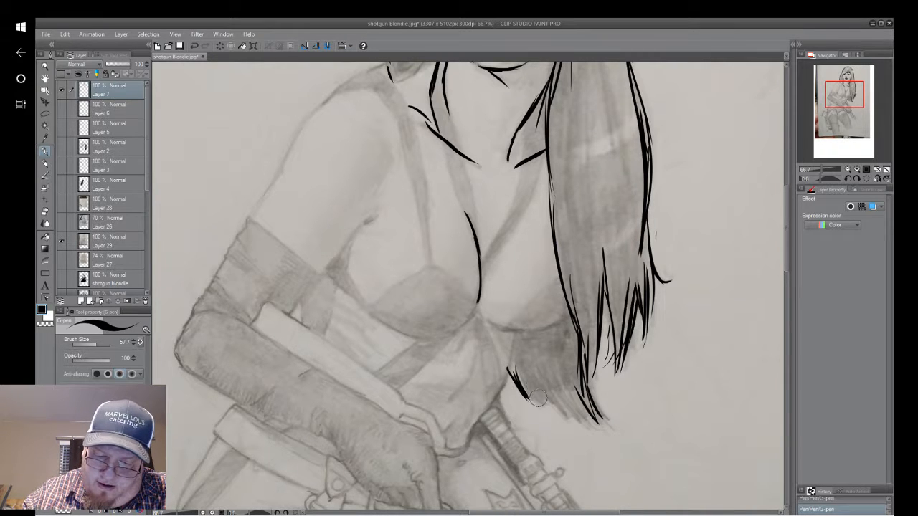
{"action": "mouse_move", "coordinate": [520, 368]}
{"action": "left_mouse_down"}
{"action": "mouse_move", "coordinate": [535, 406]}
{"action": "mouse_move", "coordinate": [578, 421]}
{"action": "left_mouse_up"}
{"action": "mouse_move", "coordinate": [561, 394]}
{"action": "left_mouse_down"}
{"action": "mouse_move", "coordinate": [579, 421]}
{"action": "mouse_move", "coordinate": [621, 416]}
{"action": "mouse_move", "coordinate": [612, 413]}
{"action": "left_mouse_up"}
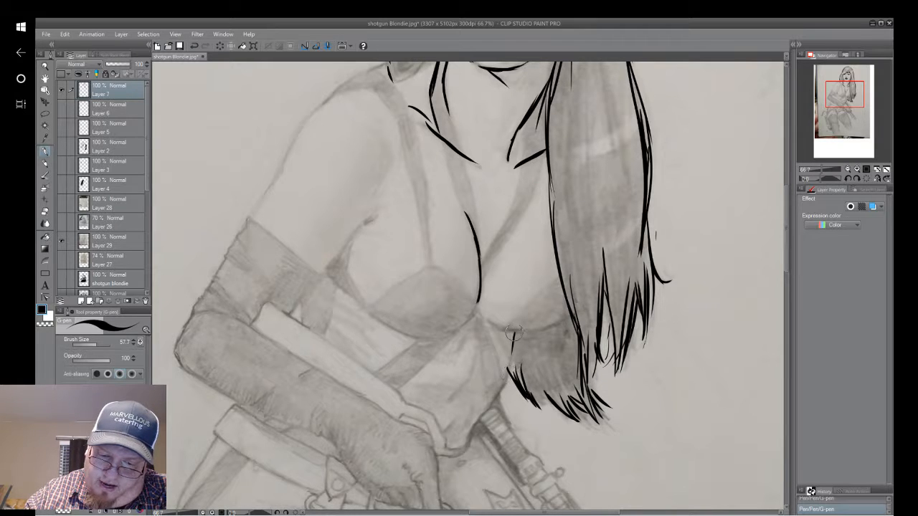
{"action": "mouse_move", "coordinate": [512, 333]}
{"action": "left_mouse_down"}
{"action": "mouse_move", "coordinate": [506, 380]}
{"action": "mouse_move", "coordinate": [479, 419]}
{"action": "left_mouse_up"}
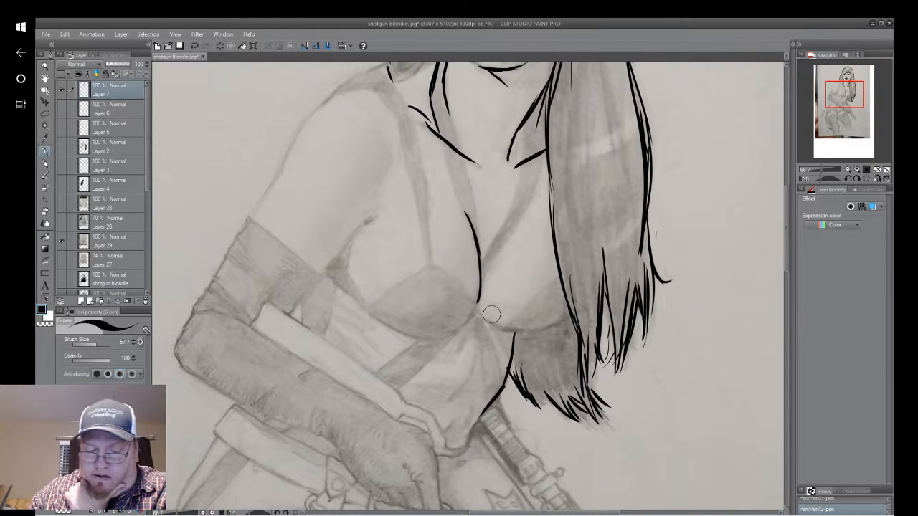
Erase the lower end of the waist contour where it overlaps the gun, using the Soft eraser.
{"action": "left_click_drag", "start_coordinate": [835, 95], "coordinate": [830, 100]}
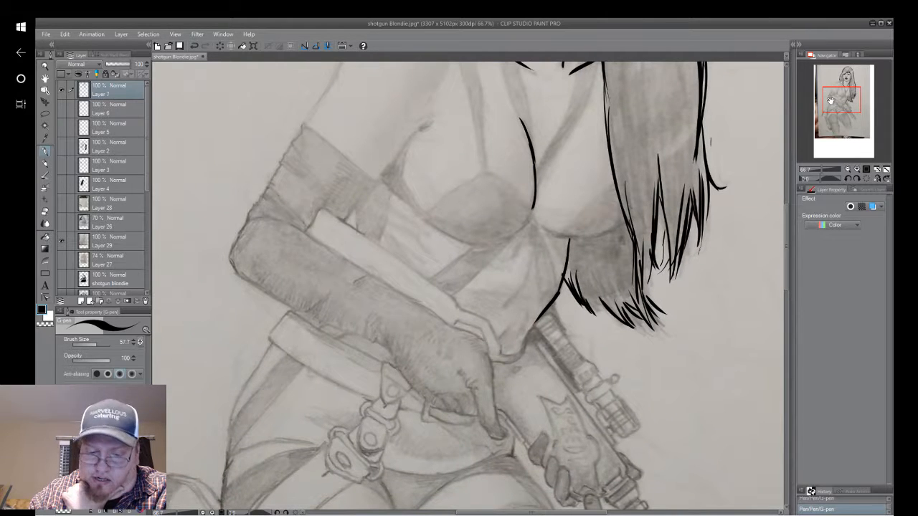
{"action": "left_click_drag", "start_coordinate": [542, 317], "coordinate": [548, 317]}
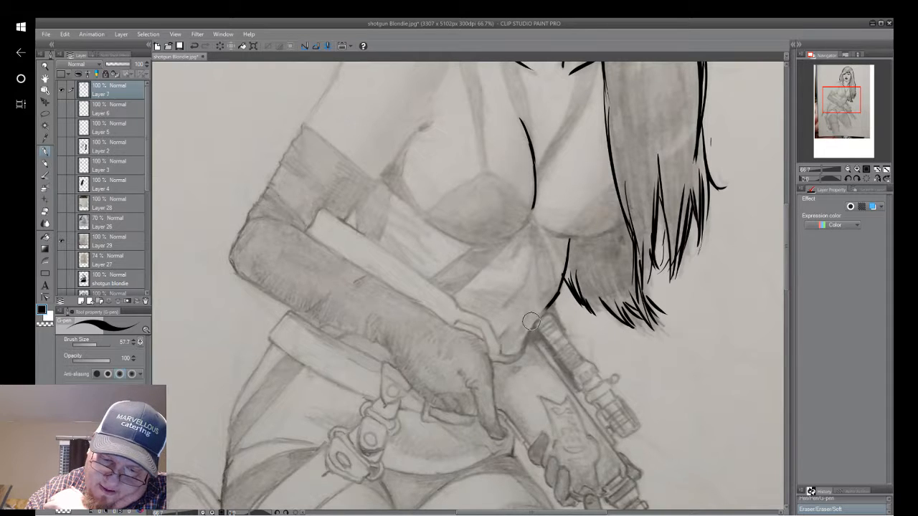
{"action": "mouse_move", "coordinate": [531, 320]}
{"action": "left_mouse_down"}
{"action": "mouse_move", "coordinate": [538, 330]}
{"action": "mouse_move", "coordinate": [541, 313]}
{"action": "mouse_move", "coordinate": [553, 317]}
{"action": "left_mouse_up"}
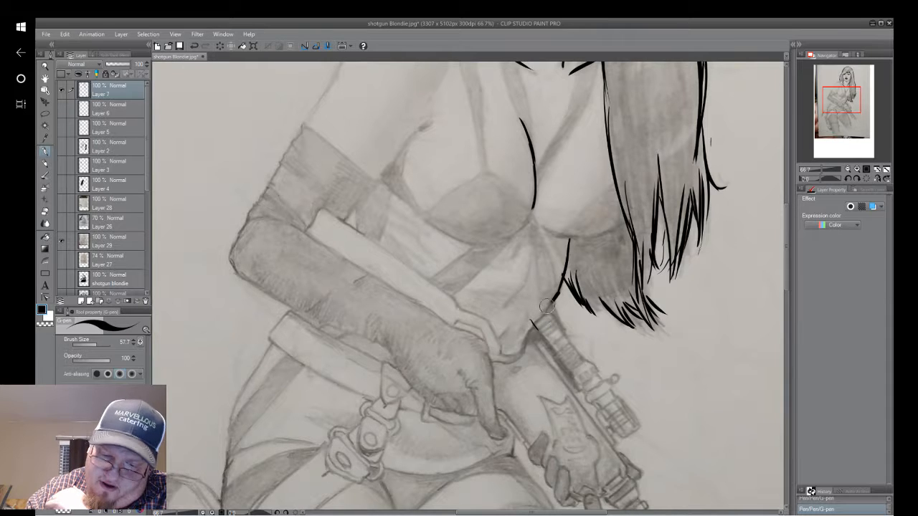
{"action": "key", "text": "ctrl+z"}
{"action": "key", "text": "ctrl+z"}
Ink the squared upper end of the gun beside the waist, with a small solid black patch inside it.
{"action": "mouse_move", "coordinate": [529, 318]}
{"action": "left_mouse_down"}
{"action": "mouse_move", "coordinate": [537, 330]}
{"action": "mouse_move", "coordinate": [543, 304]}
{"action": "left_mouse_up"}
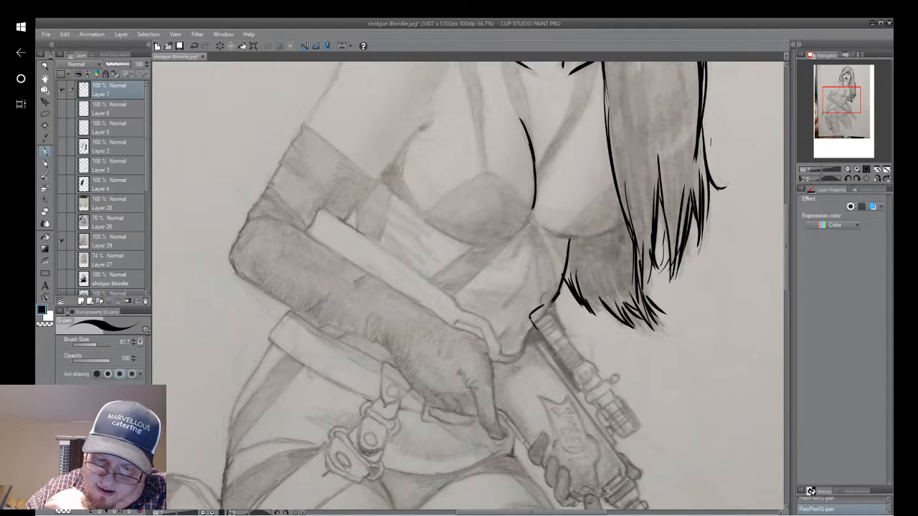
{"action": "left_click_drag", "start_coordinate": [543, 305], "coordinate": [548, 322]}
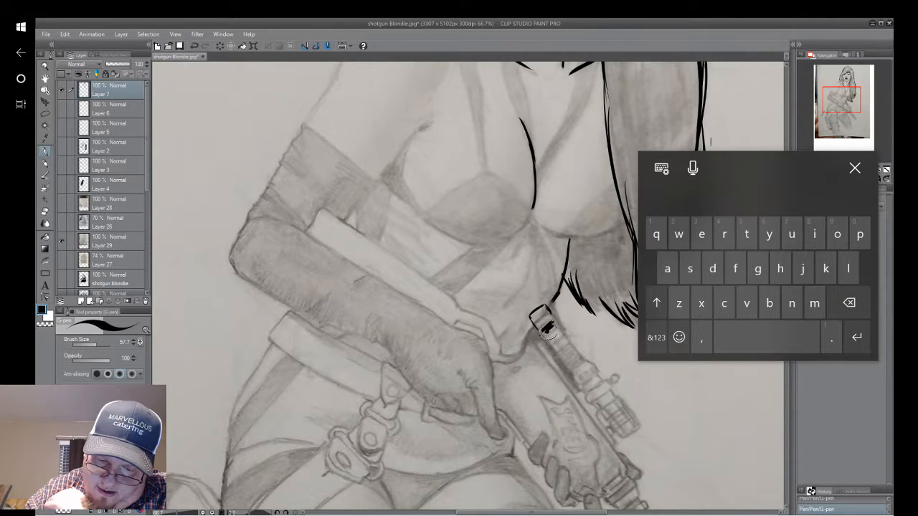
{"action": "left_click", "coordinate": [855, 170]}
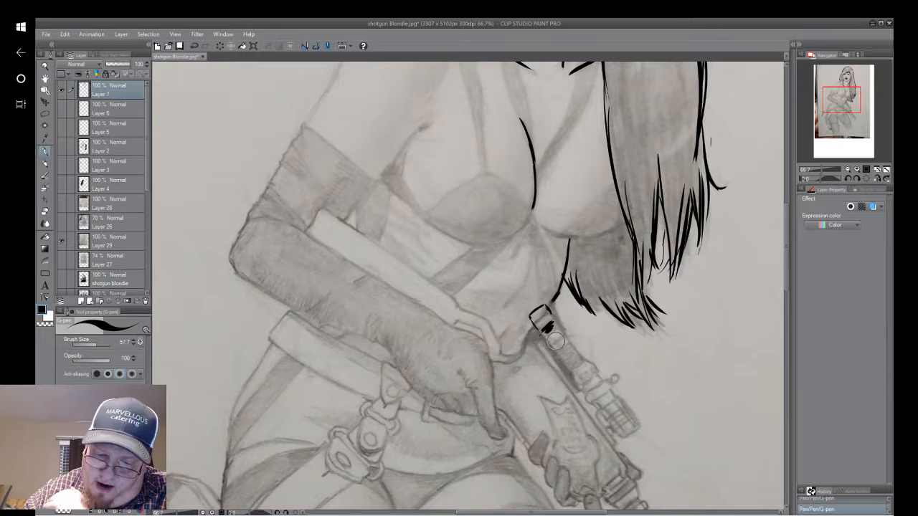
{"action": "left_click_drag", "start_coordinate": [556, 342], "coordinate": [553, 344]}
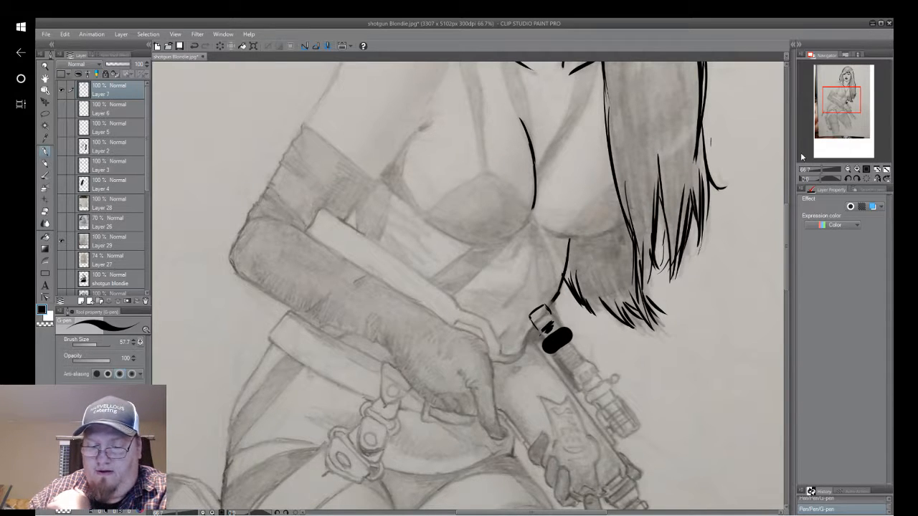
{"action": "left_click", "coordinate": [195, 46]}
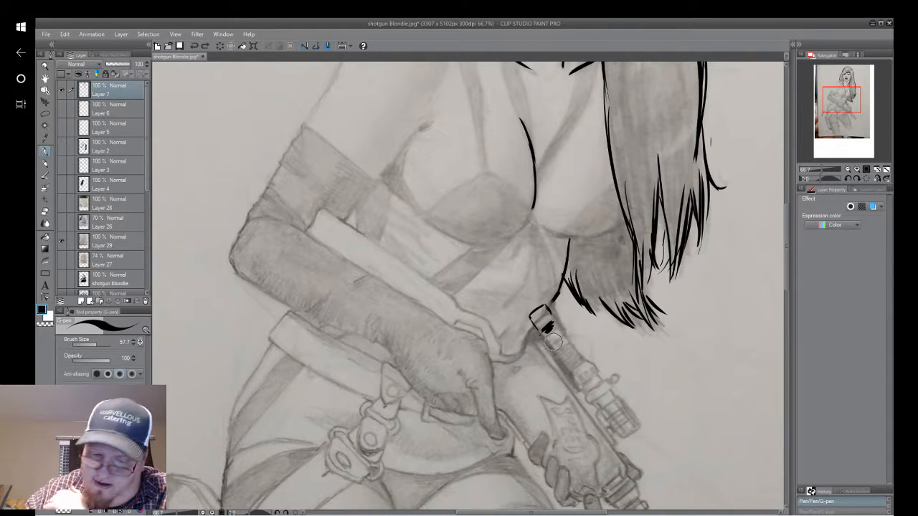
Ink the gun's scope along its length, including the banded tube, small side knob and ribbed far end.
{"action": "mouse_move", "coordinate": [553, 343]}
{"action": "left_mouse_down"}
{"action": "mouse_move", "coordinate": [561, 339]}
{"action": "mouse_move", "coordinate": [567, 357]}
{"action": "left_mouse_up"}
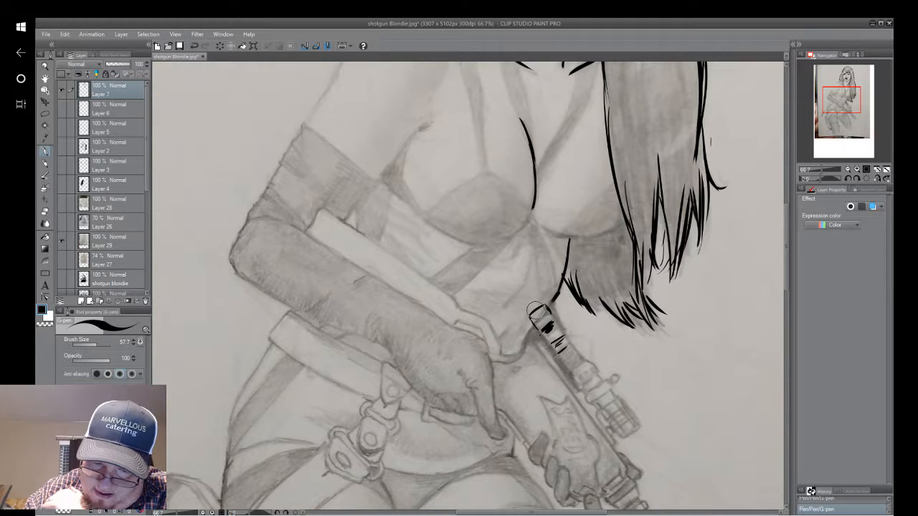
{"action": "mouse_move", "coordinate": [532, 314]}
{"action": "left_mouse_down"}
{"action": "mouse_move", "coordinate": [556, 316]}
{"action": "mouse_move", "coordinate": [547, 305]}
{"action": "mouse_move", "coordinate": [559, 324]}
{"action": "mouse_move", "coordinate": [547, 305]}
{"action": "mouse_move", "coordinate": [559, 339]}
{"action": "mouse_move", "coordinate": [529, 317]}
{"action": "mouse_move", "coordinate": [571, 373]}
{"action": "left_mouse_up"}
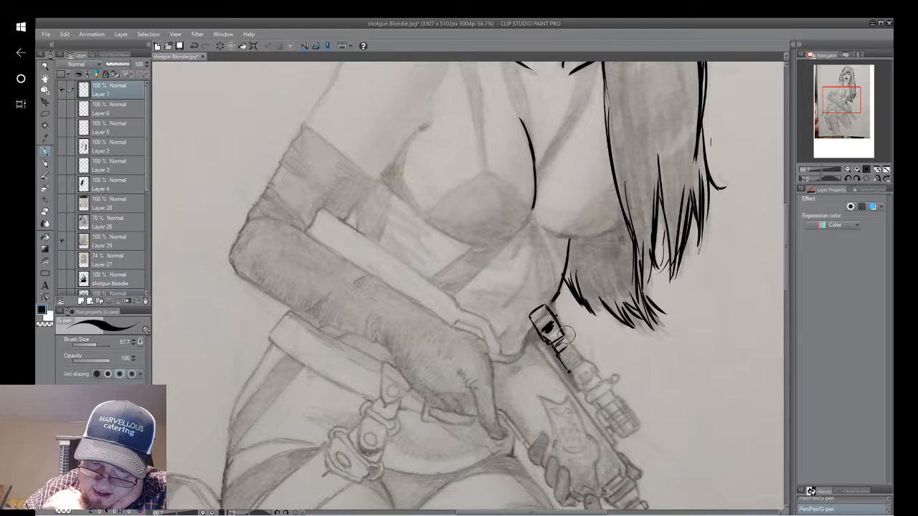
{"action": "left_click_drag", "start_coordinate": [560, 326], "coordinate": [584, 361]}
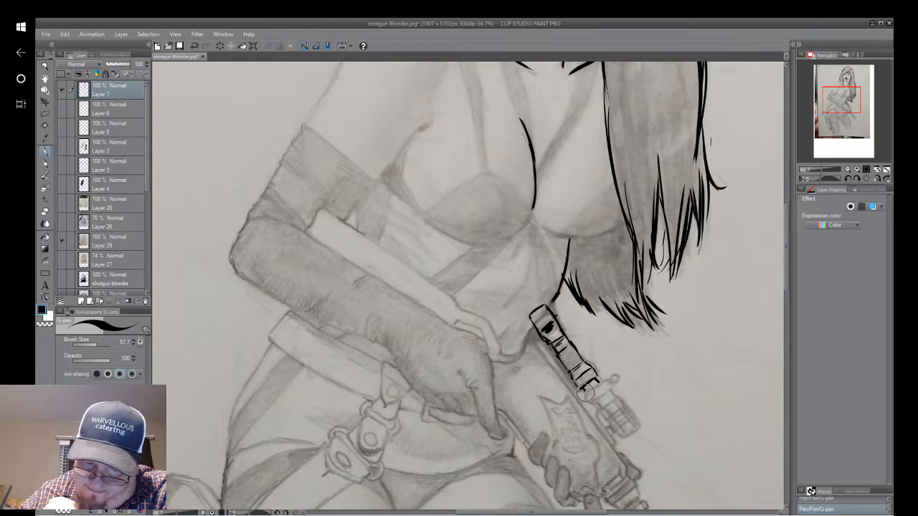
{"action": "mouse_move", "coordinate": [587, 396]}
{"action": "left_mouse_down"}
{"action": "mouse_move", "coordinate": [596, 403]}
{"action": "mouse_move", "coordinate": [607, 392]}
{"action": "left_mouse_up"}
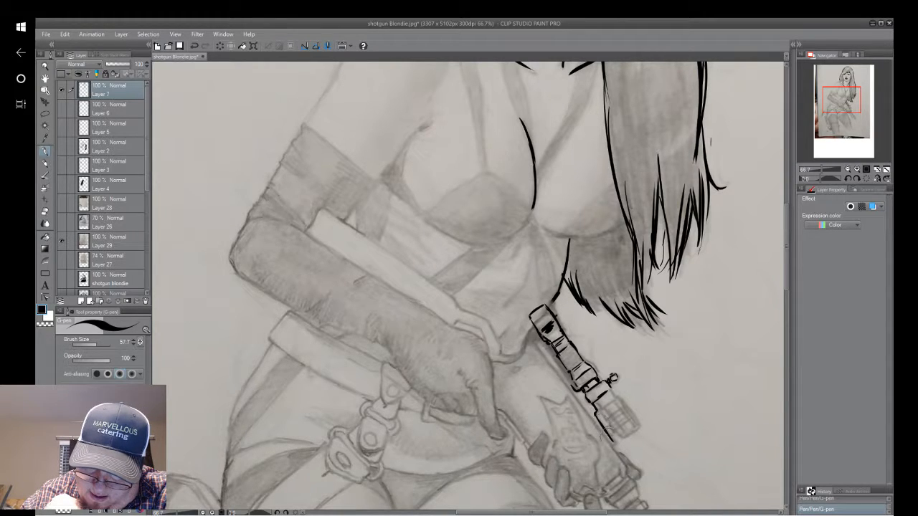
{"action": "left_click_drag", "start_coordinate": [607, 432], "coordinate": [614, 445]}
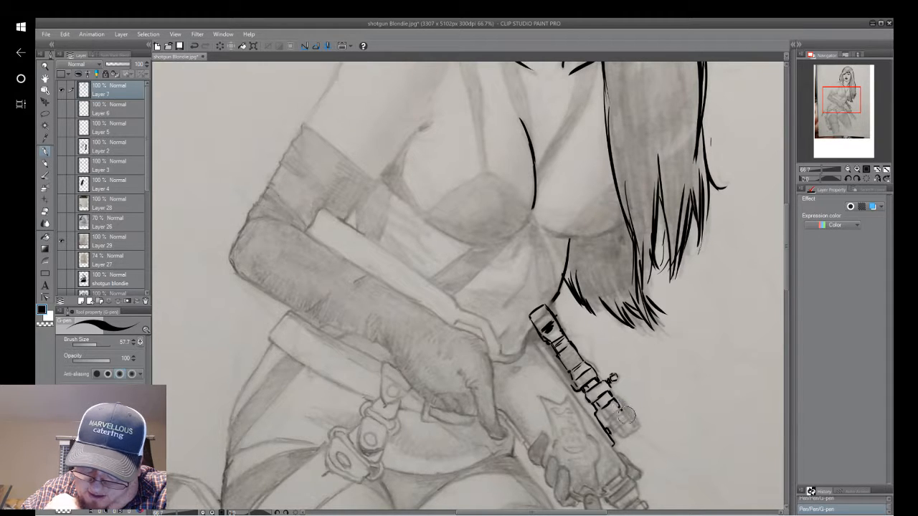
{"action": "left_click_drag", "start_coordinate": [622, 412], "coordinate": [629, 432]}
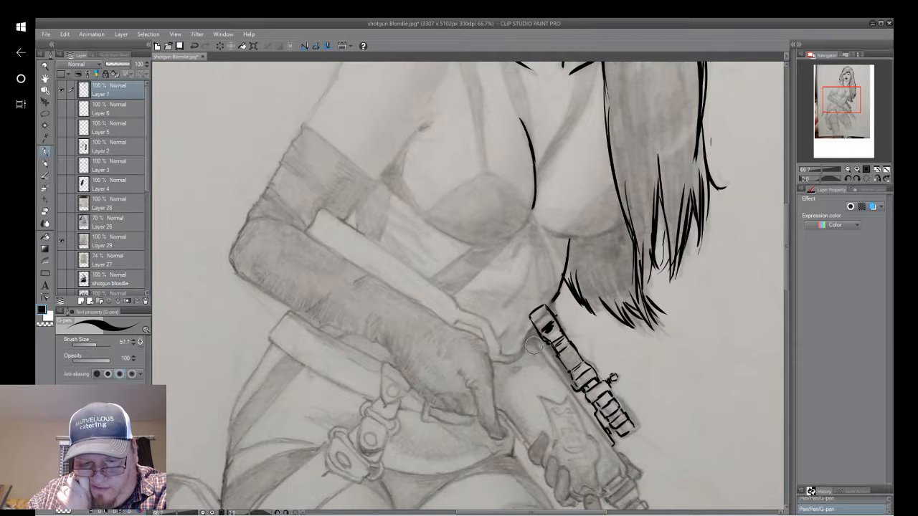
Ink the gun's upper edge beneath the scope toward the gripping hand, undoing a stray blot on the scope.
{"action": "left_click_drag", "start_coordinate": [528, 347], "coordinate": [525, 351]}
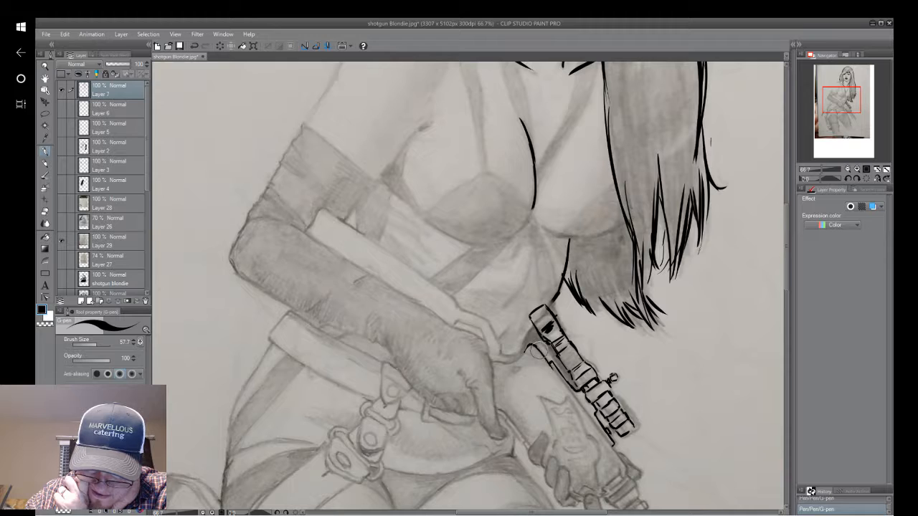
{"action": "left_click_drag", "start_coordinate": [556, 375], "coordinate": [622, 466]}
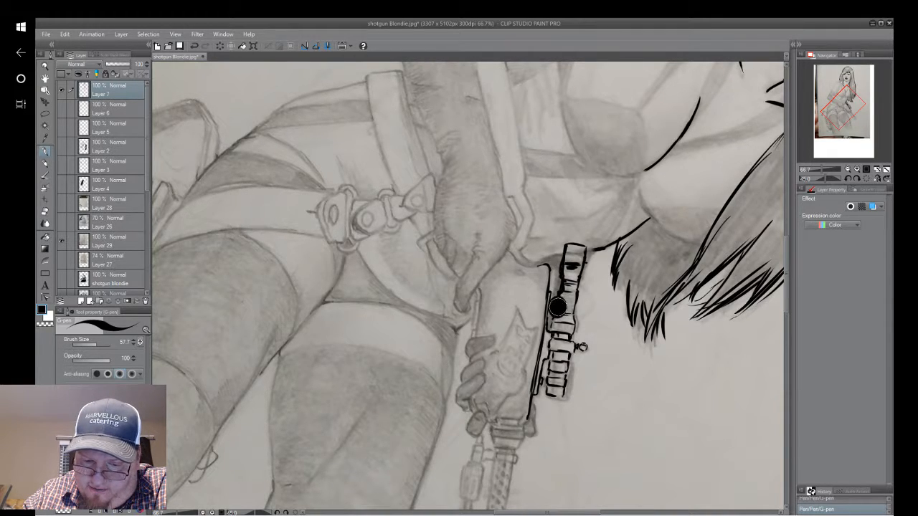
{"action": "left_click", "coordinate": [194, 46]}
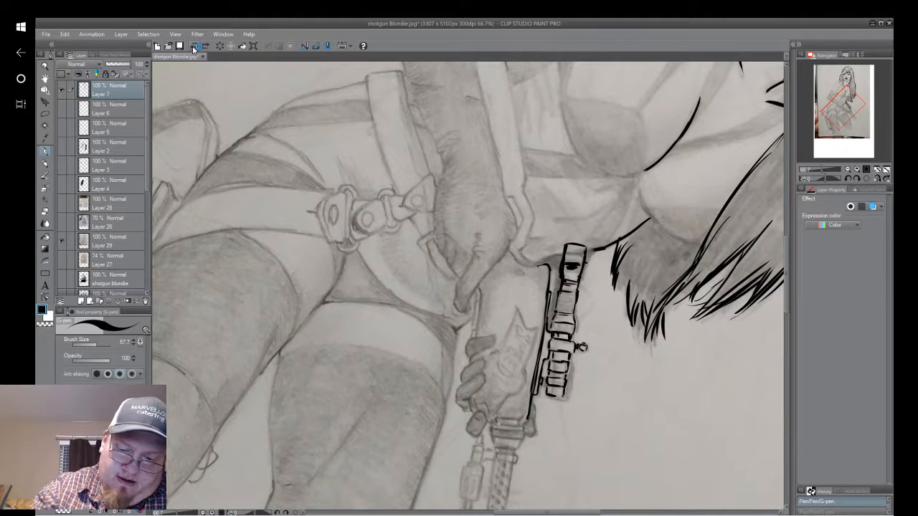
{"action": "left_click_drag", "start_coordinate": [563, 283], "coordinate": [552, 329]}
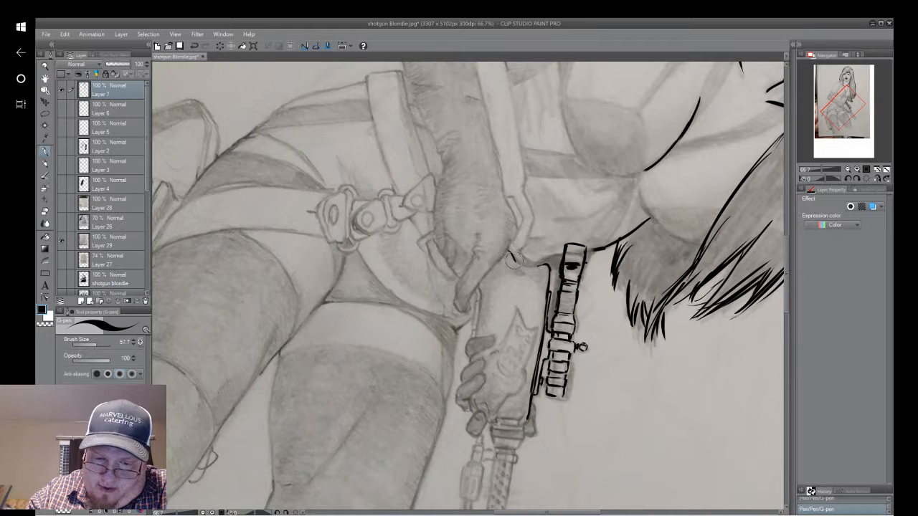
Ink the notched contour of the gunstock beside the gloved hand and its long straight edge along the forearm.
{"action": "mouse_move", "coordinate": [509, 251]}
{"action": "left_mouse_down"}
{"action": "mouse_move", "coordinate": [525, 266]}
{"action": "mouse_move", "coordinate": [548, 265]}
{"action": "left_mouse_up"}
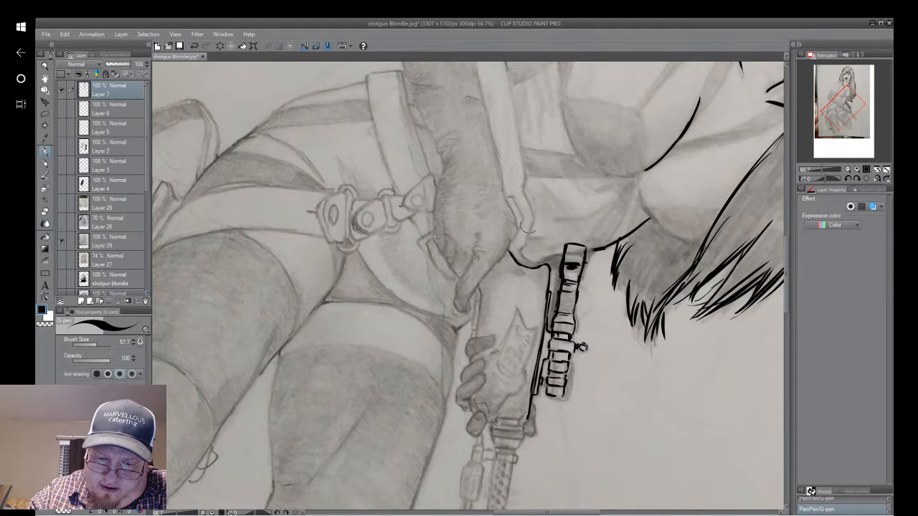
{"action": "mouse_move", "coordinate": [526, 190]}
{"action": "left_mouse_down"}
{"action": "mouse_move", "coordinate": [534, 218]}
{"action": "mouse_move", "coordinate": [522, 248]}
{"action": "mouse_move", "coordinate": [528, 256]}
{"action": "left_mouse_up"}
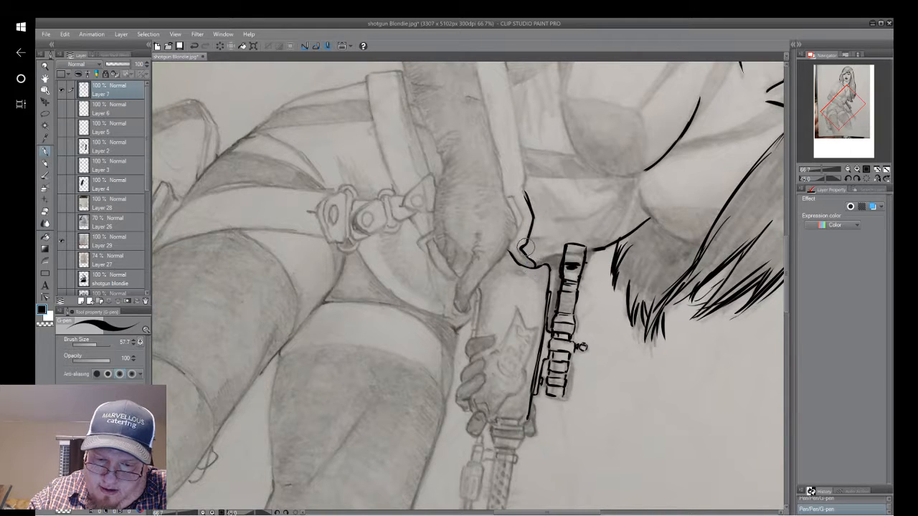
{"action": "left_click_drag", "start_coordinate": [507, 196], "coordinate": [518, 228]}
{"action": "left_click_drag", "start_coordinate": [507, 73], "coordinate": [524, 186]}
{"action": "left_click_drag", "start_coordinate": [518, 139], "coordinate": [531, 204]}
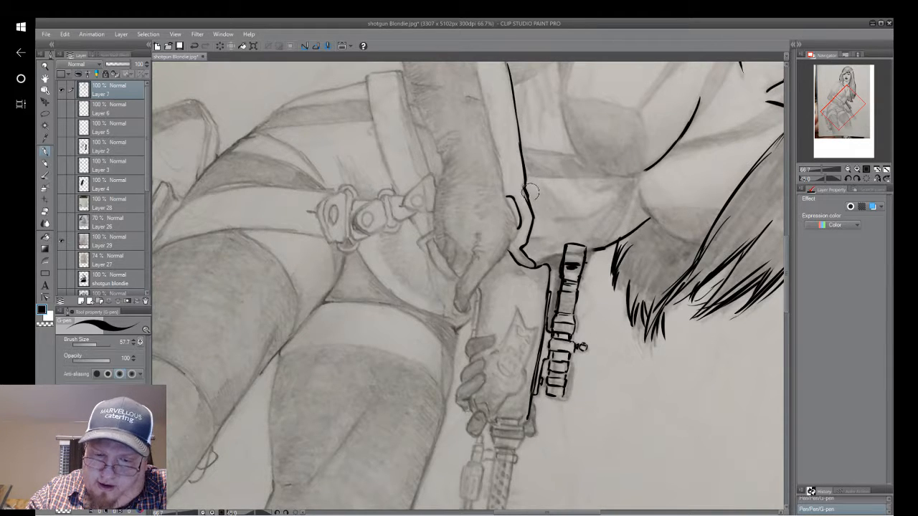
Undo the stray strokes on the stock's long edge and re-ink it where it meets the notch by the hand.
{"action": "left_click", "coordinate": [197, 49]}
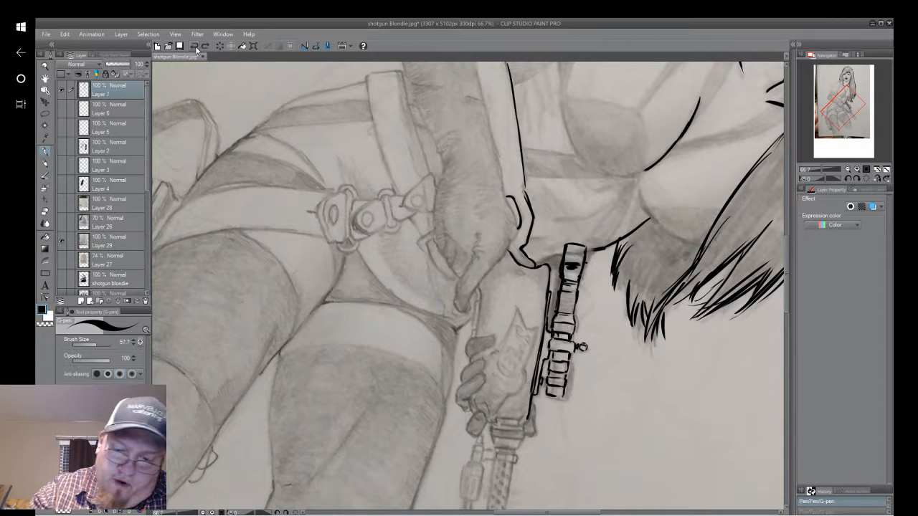
{"action": "left_click_drag", "start_coordinate": [523, 181], "coordinate": [525, 195]}
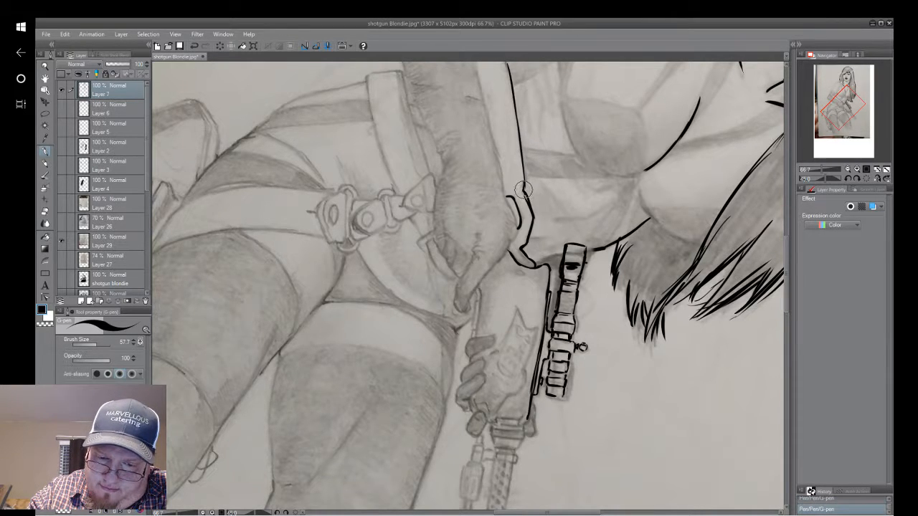
{"action": "left_click", "coordinate": [195, 48]}
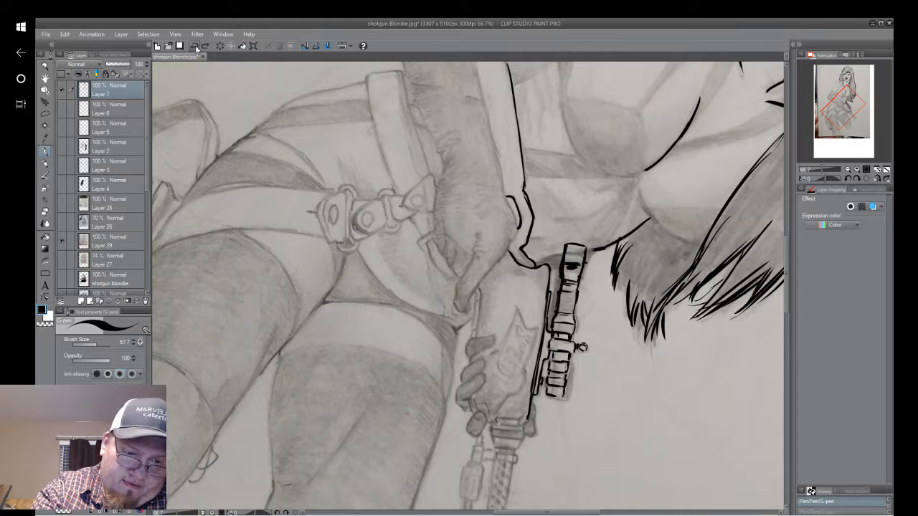
{"action": "left_click", "coordinate": [195, 48]}
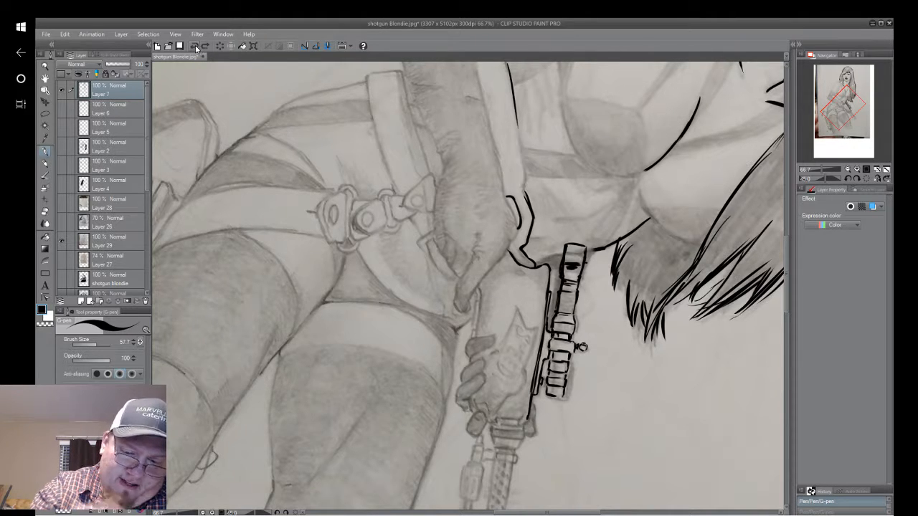
{"action": "left_click_drag", "start_coordinate": [523, 188], "coordinate": [506, 63]}
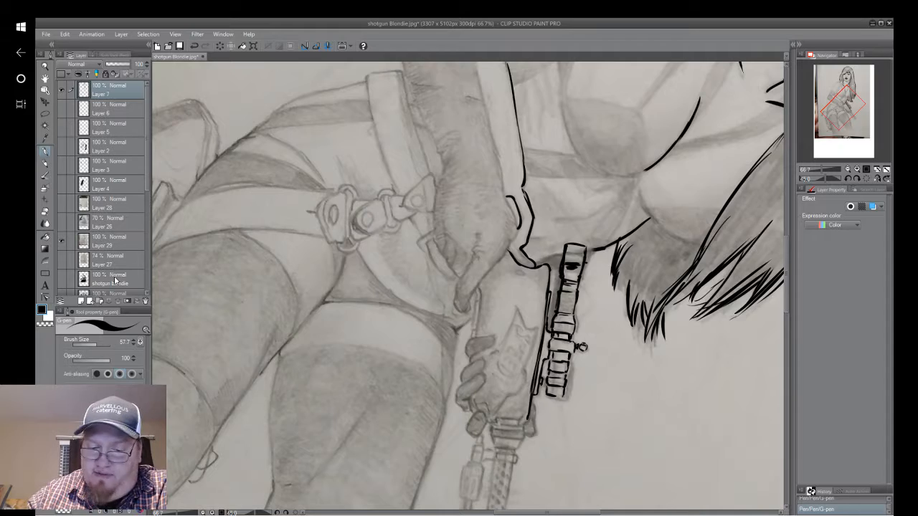
Ink a curved contour line down the abdomen between the bust and the gunstock.
{"action": "left_click_drag", "start_coordinate": [463, 301], "coordinate": [613, 434]}
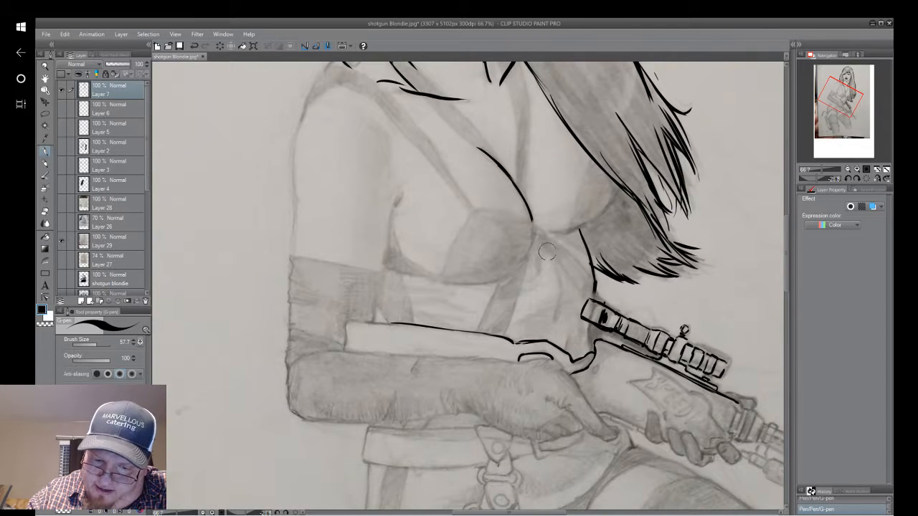
{"action": "mouse_move", "coordinate": [551, 256]}
{"action": "left_mouse_down"}
{"action": "mouse_move", "coordinate": [560, 283]}
{"action": "mouse_move", "coordinate": [555, 319]}
{"action": "left_mouse_up"}
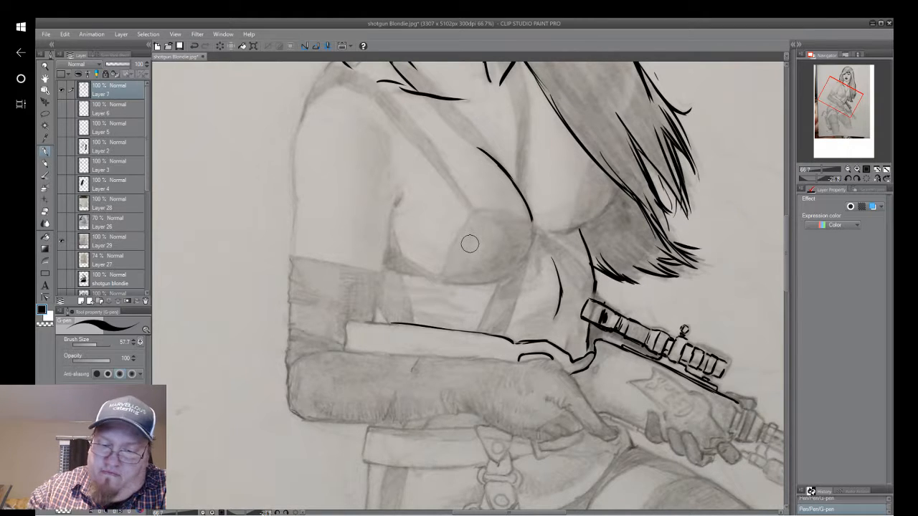
{"action": "right_click", "coordinate": [576, 216]}
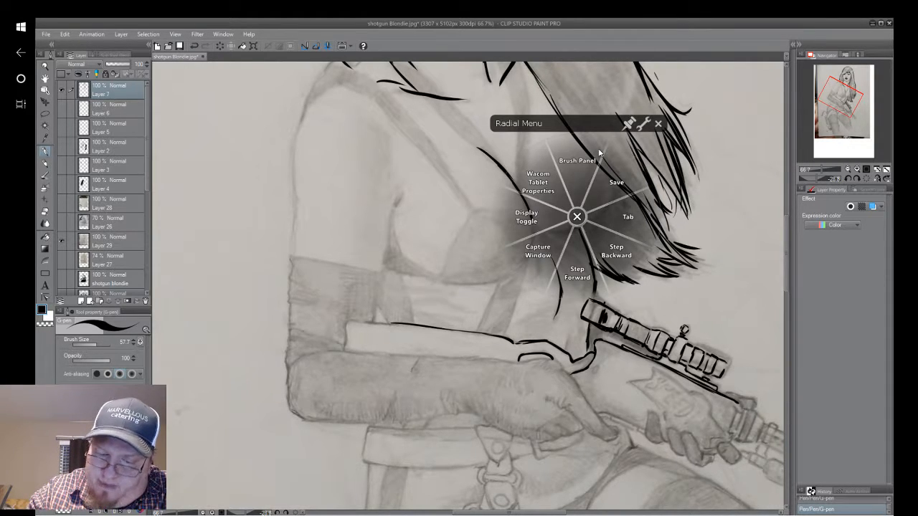
{"action": "left_click", "coordinate": [577, 217]}
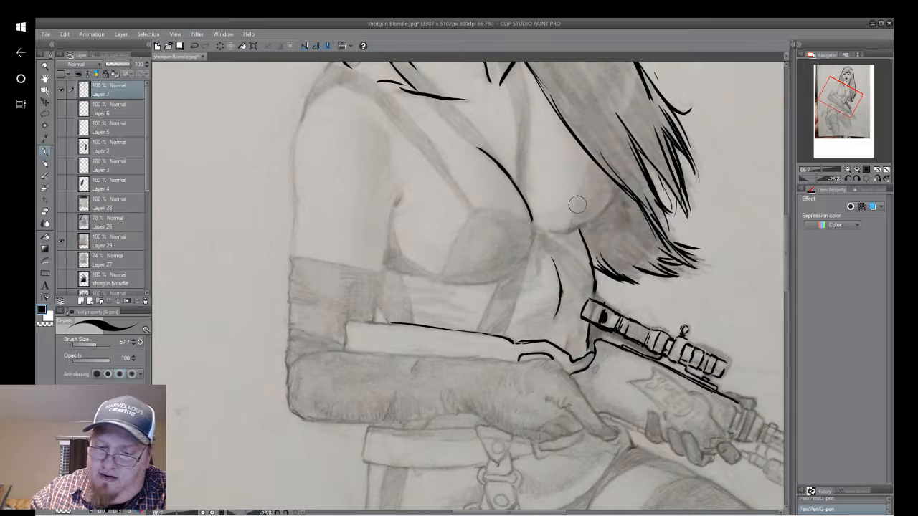
Ink the bra cup partly covered by the hair and redo the short band joining it to the centre.
{"action": "left_click_drag", "start_coordinate": [572, 223], "coordinate": [595, 163]}
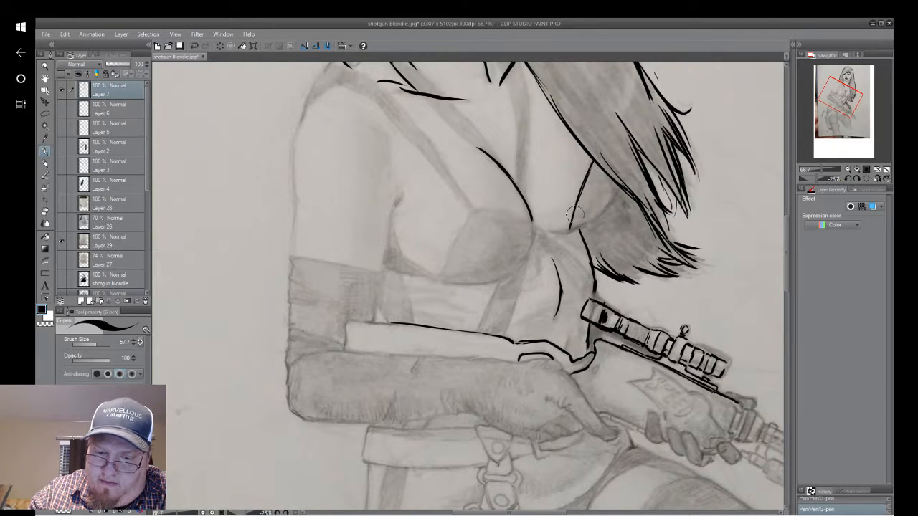
{"action": "mouse_move", "coordinate": [572, 230]}
{"action": "left_mouse_down"}
{"action": "mouse_move", "coordinate": [598, 208]}
{"action": "mouse_move", "coordinate": [591, 223]}
{"action": "mouse_move", "coordinate": [620, 187]}
{"action": "mouse_move", "coordinate": [594, 217]}
{"action": "mouse_move", "coordinate": [618, 174]}
{"action": "left_mouse_up"}
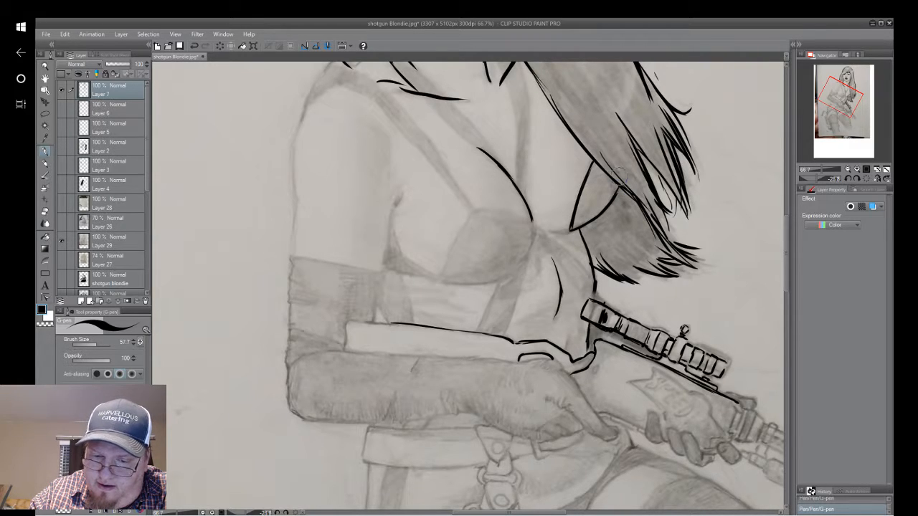
{"action": "left_click_drag", "start_coordinate": [539, 228], "coordinate": [576, 227]}
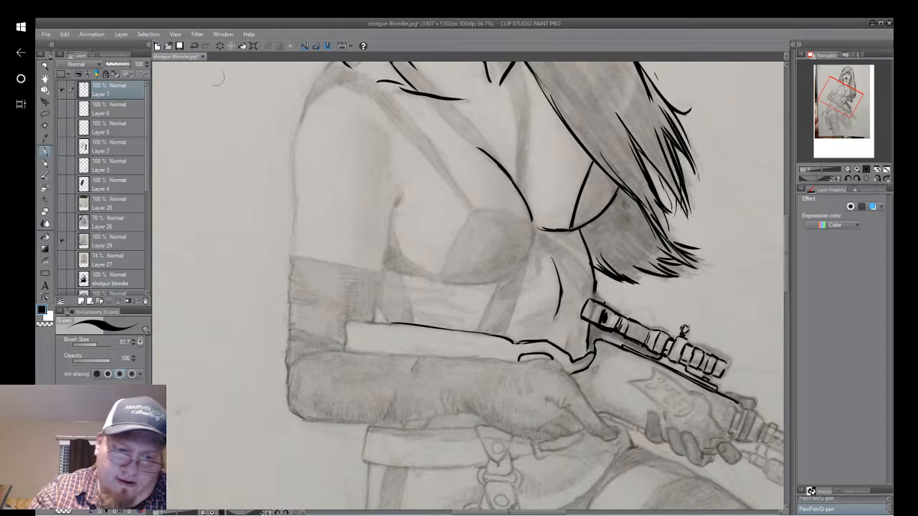
{"action": "left_click", "coordinate": [194, 47]}
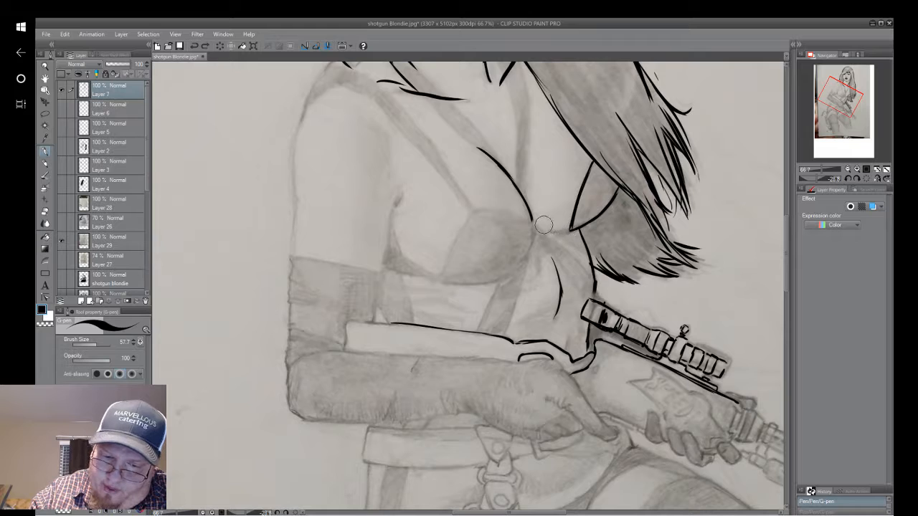
{"action": "left_click_drag", "start_coordinate": [542, 229], "coordinate": [571, 230]}
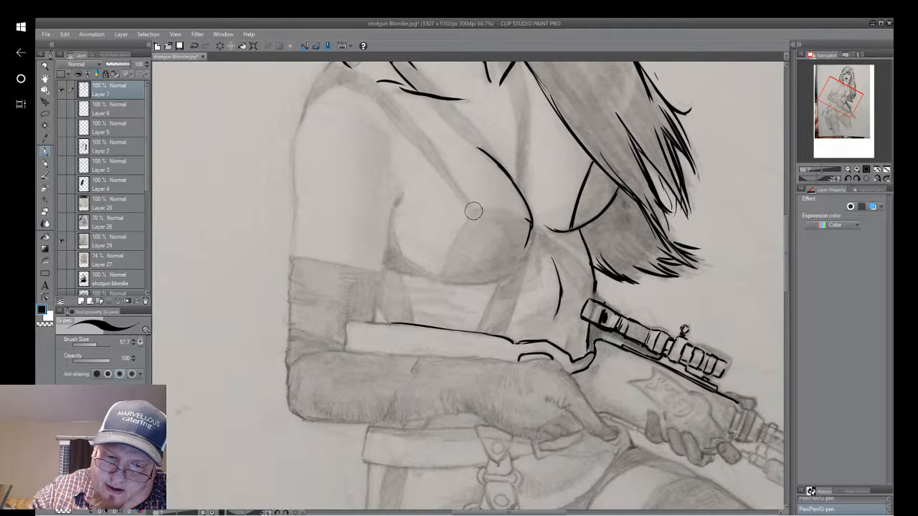
Ink the upper and side edges of the bra cup nearer the arm, redoing the side line, and the bust's outer curve.
{"action": "left_click_drag", "start_coordinate": [480, 210], "coordinate": [527, 220]}
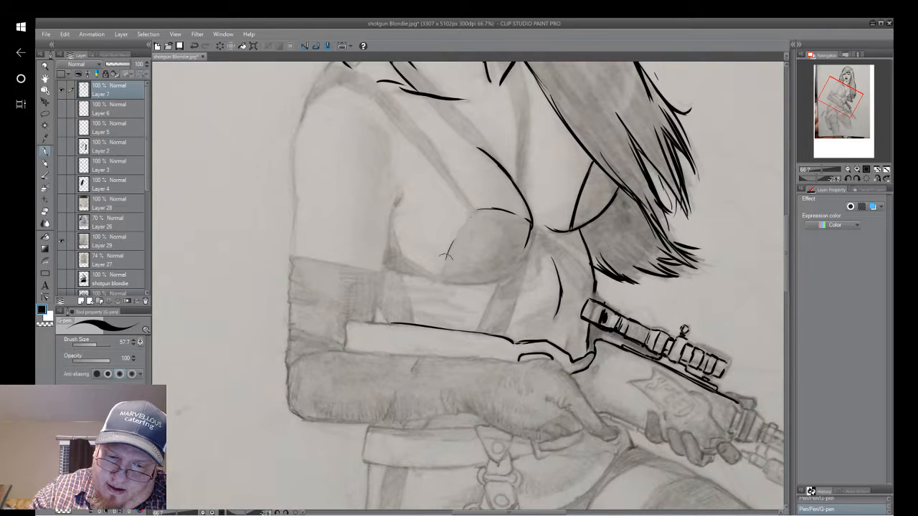
{"action": "left_click_drag", "start_coordinate": [467, 216], "coordinate": [446, 261]}
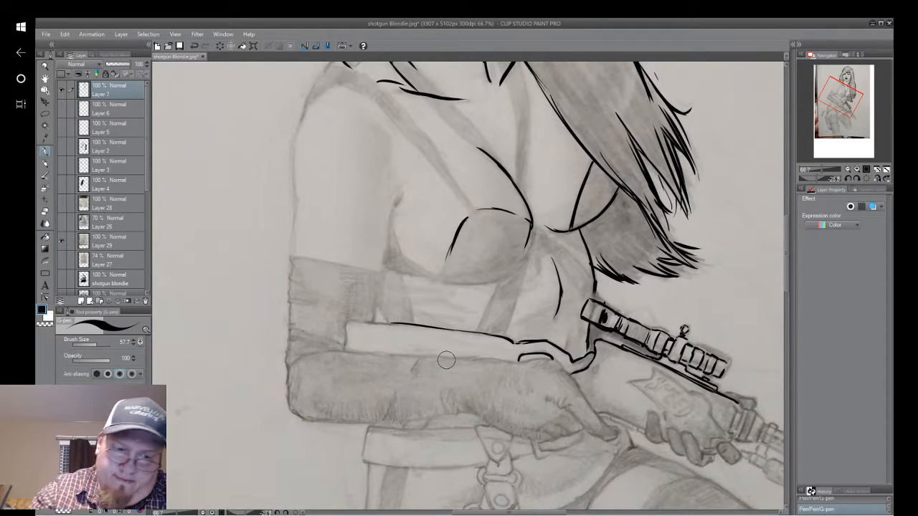
{"action": "left_click", "coordinate": [195, 46]}
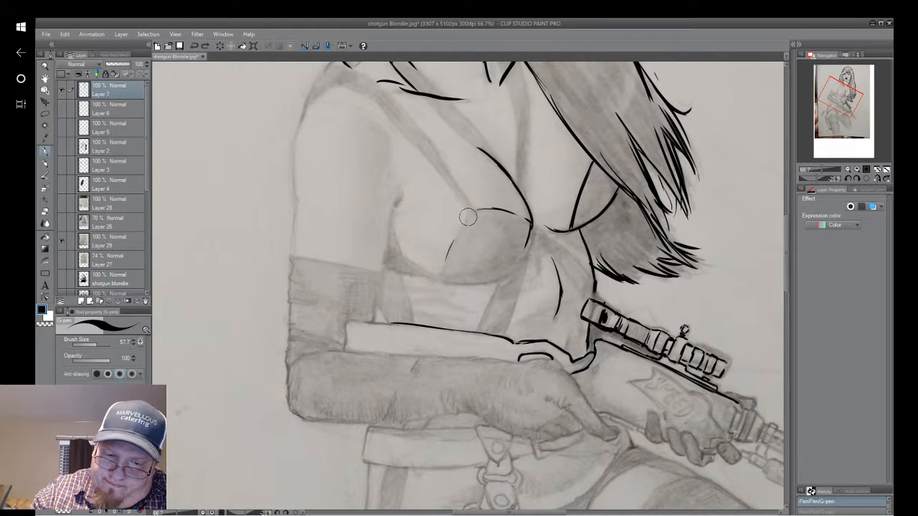
{"action": "left_click_drag", "start_coordinate": [466, 215], "coordinate": [445, 264]}
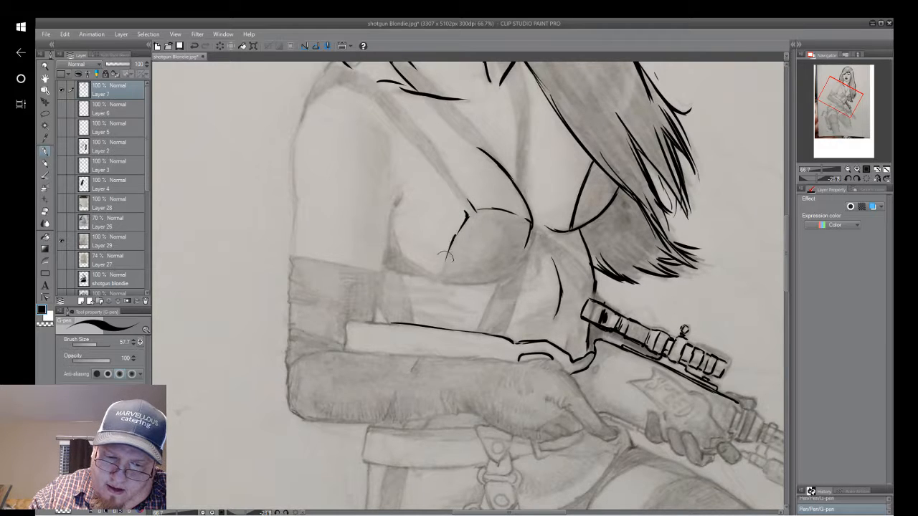
{"action": "left_click_drag", "start_coordinate": [451, 245], "coordinate": [441, 273]}
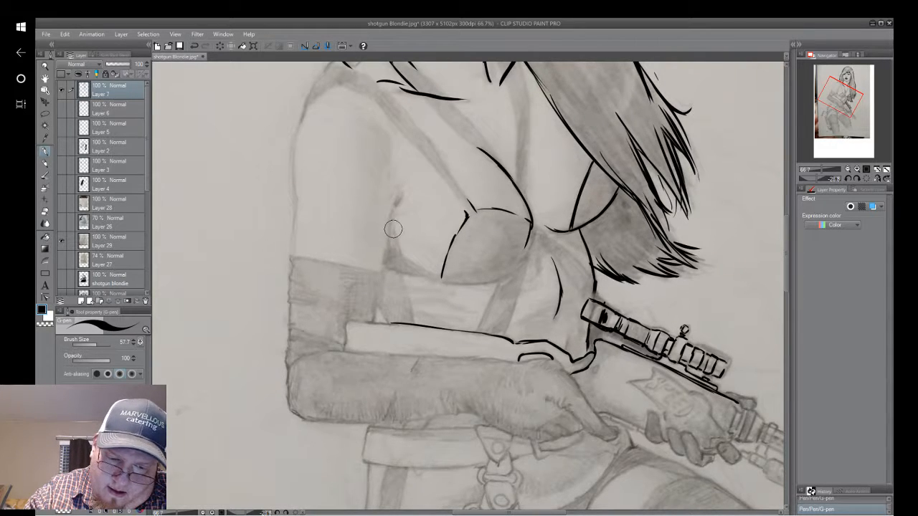
{"action": "mouse_move", "coordinate": [394, 231]}
{"action": "left_mouse_down"}
{"action": "mouse_move", "coordinate": [410, 263]}
{"action": "mouse_move", "coordinate": [439, 275]}
{"action": "left_mouse_up"}
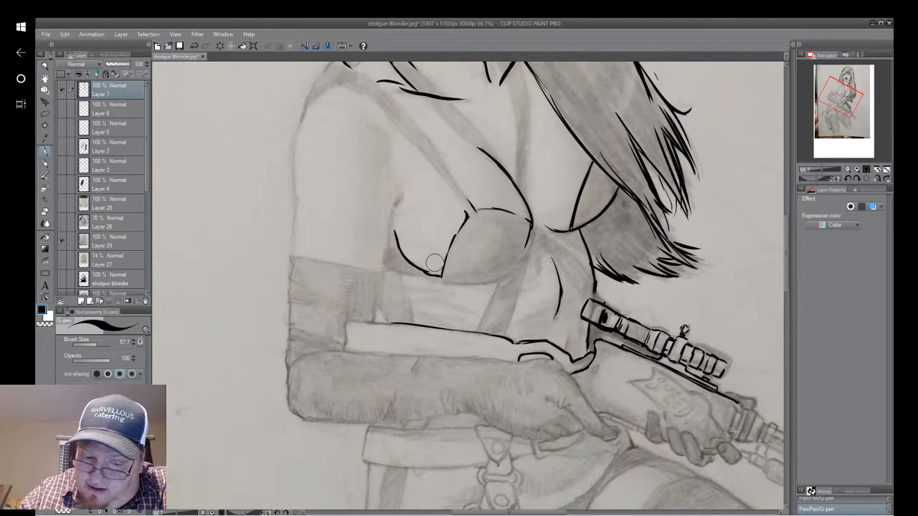
Ink the nearer cup's lower curve and the straps running from beneath the bust to the gunstock and the waist.
{"action": "mouse_move", "coordinate": [480, 281]}
{"action": "left_mouse_down"}
{"action": "mouse_move", "coordinate": [505, 276]}
{"action": "mouse_move", "coordinate": [534, 209]}
{"action": "mouse_move", "coordinate": [501, 337]}
{"action": "left_mouse_up"}
{"action": "left_click_drag", "start_coordinate": [495, 285], "coordinate": [478, 332]}
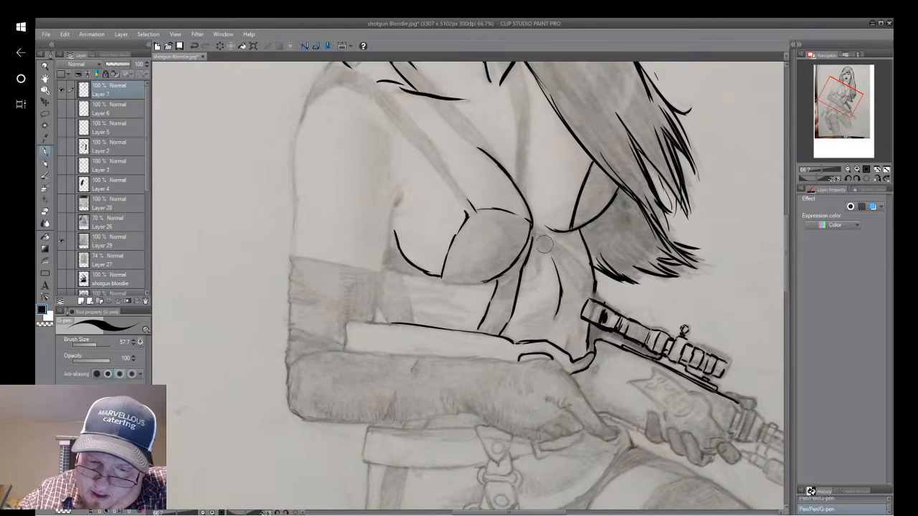
{"action": "left_click_drag", "start_coordinate": [544, 245], "coordinate": [578, 291]}
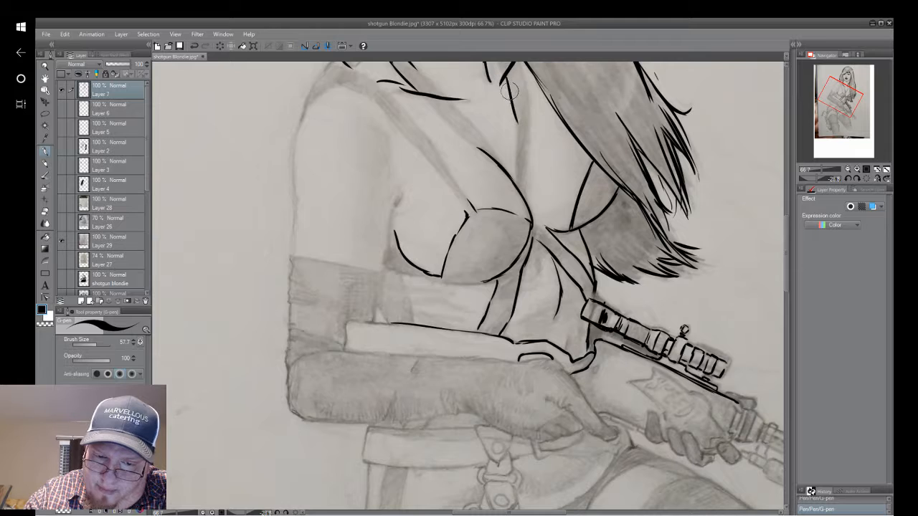
Ink both edges of the strap running from the neck beside the long hair down to the middle of the bust.
{"action": "left_click_drag", "start_coordinate": [514, 116], "coordinate": [517, 179]}
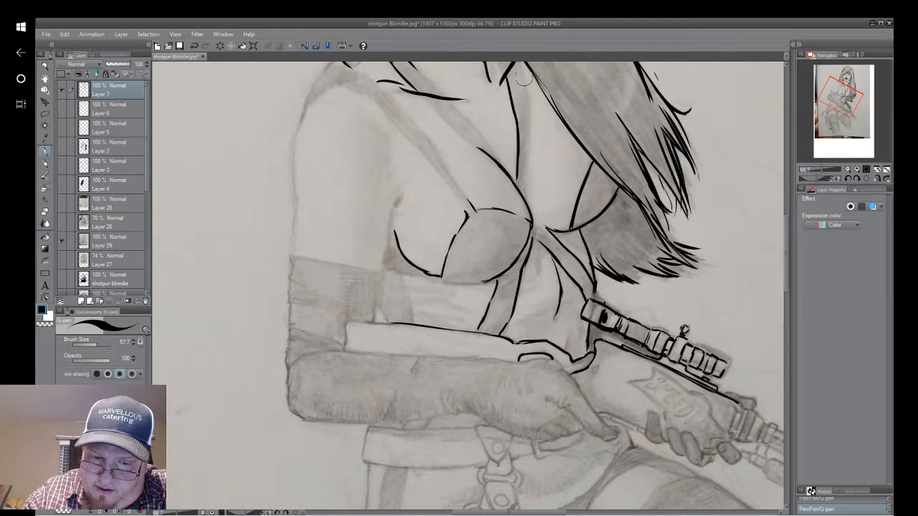
{"action": "left_click_drag", "start_coordinate": [530, 119], "coordinate": [523, 63]}
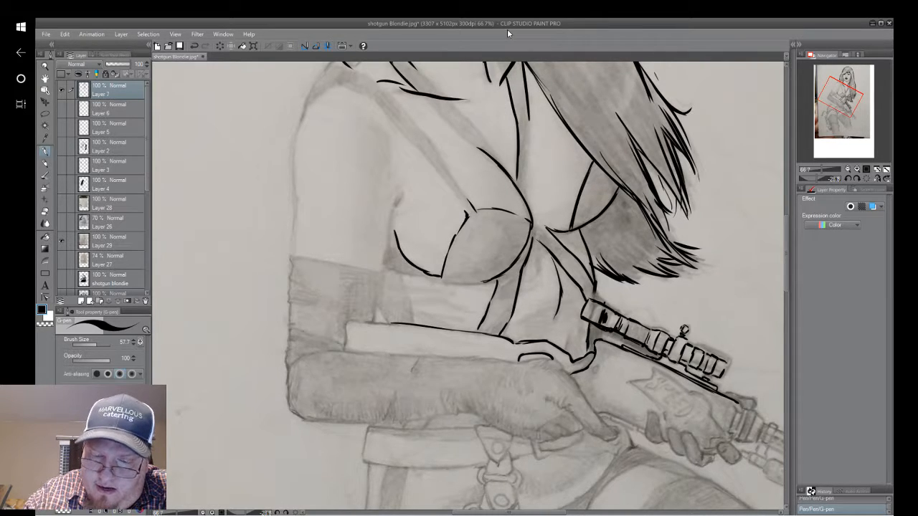
{"action": "mouse_move", "coordinate": [516, 179]}
{"action": "left_mouse_down"}
{"action": "mouse_move", "coordinate": [528, 193]}
{"action": "mouse_move", "coordinate": [528, 295]}
{"action": "left_mouse_up"}
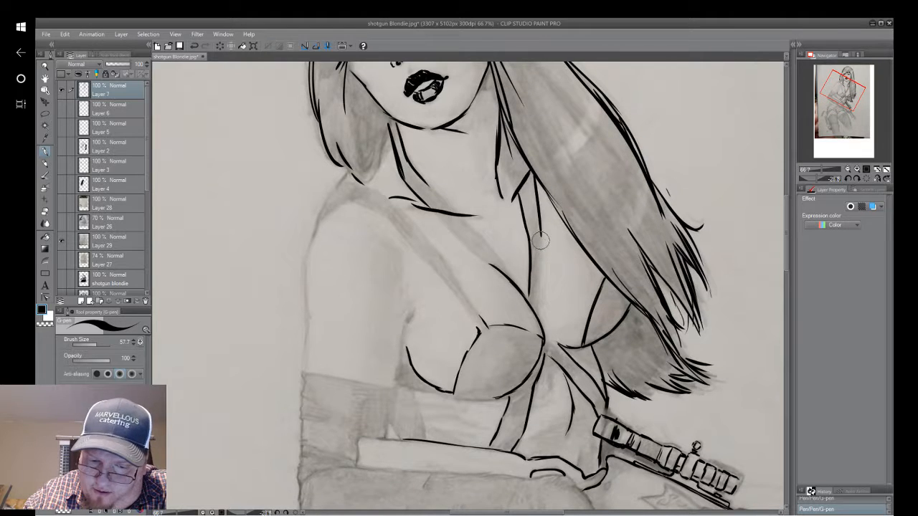
{"action": "left_click_drag", "start_coordinate": [541, 228], "coordinate": [537, 292]}
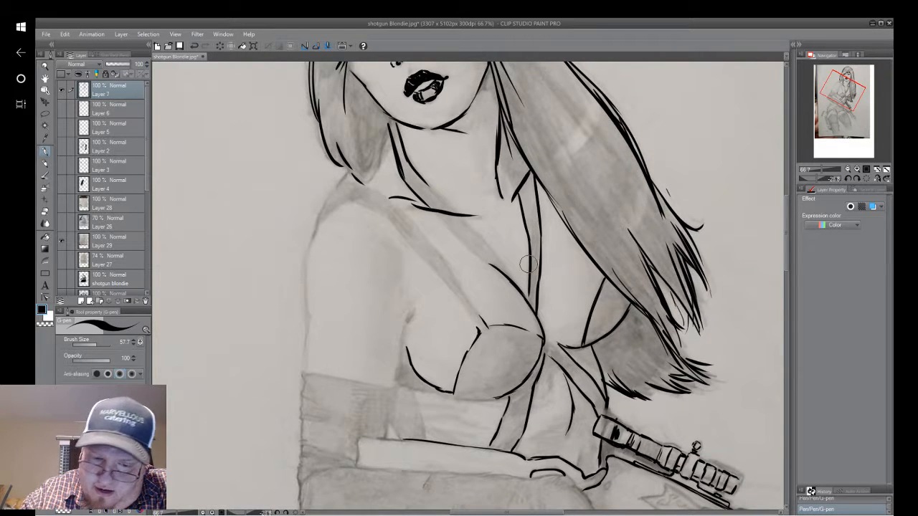
Ink a short detail line at the neck beside the hair and both edges of the strap crossing the chest to the bust's centre.
{"action": "right_click", "coordinate": [518, 190]}
{"action": "left_click", "coordinate": [517, 191]}
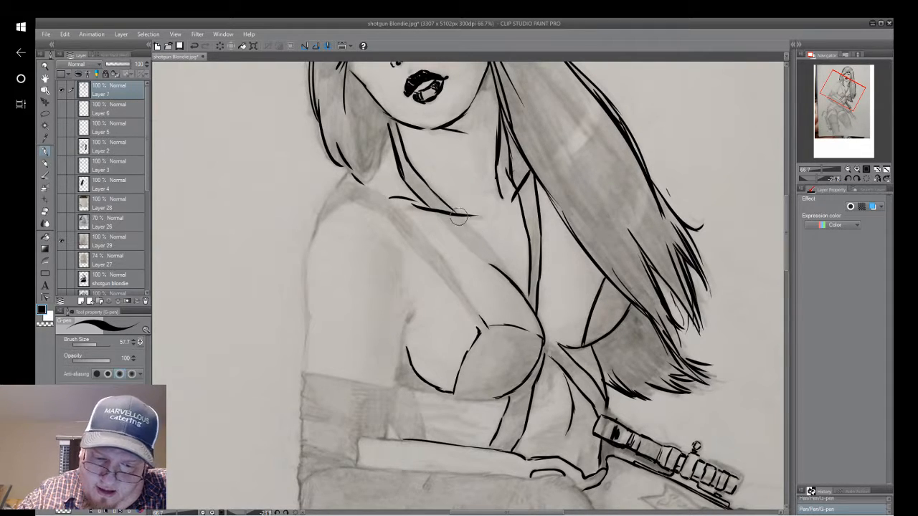
{"action": "left_click_drag", "start_coordinate": [464, 219], "coordinate": [525, 291]}
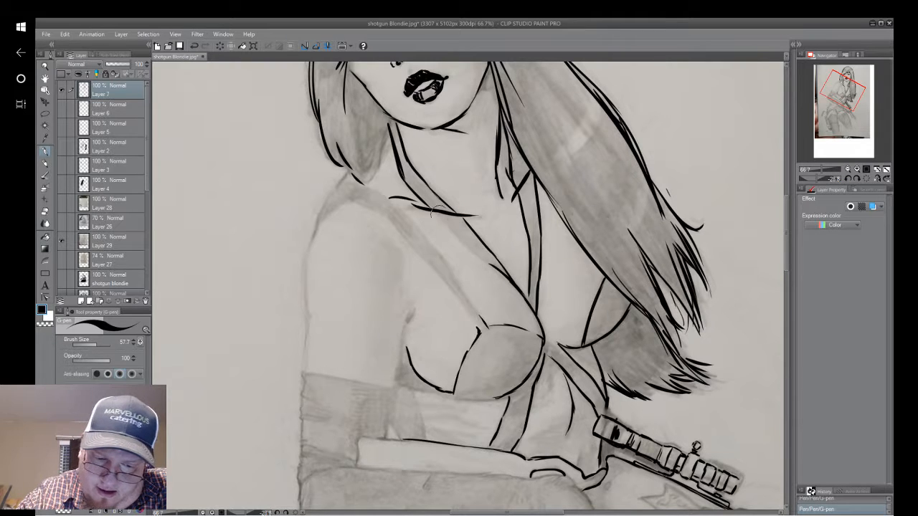
{"action": "left_click_drag", "start_coordinate": [437, 215], "coordinate": [487, 260]}
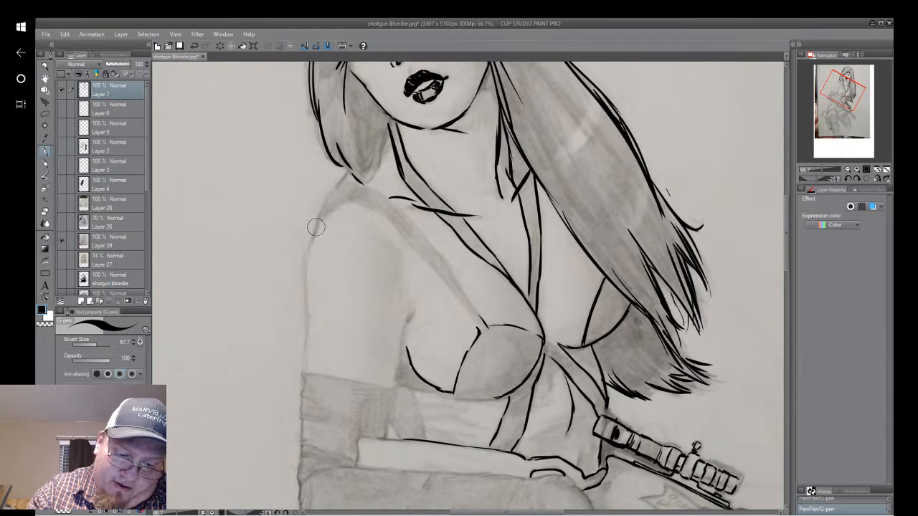
{"action": "left_click_drag", "start_coordinate": [316, 228], "coordinate": [351, 199]}
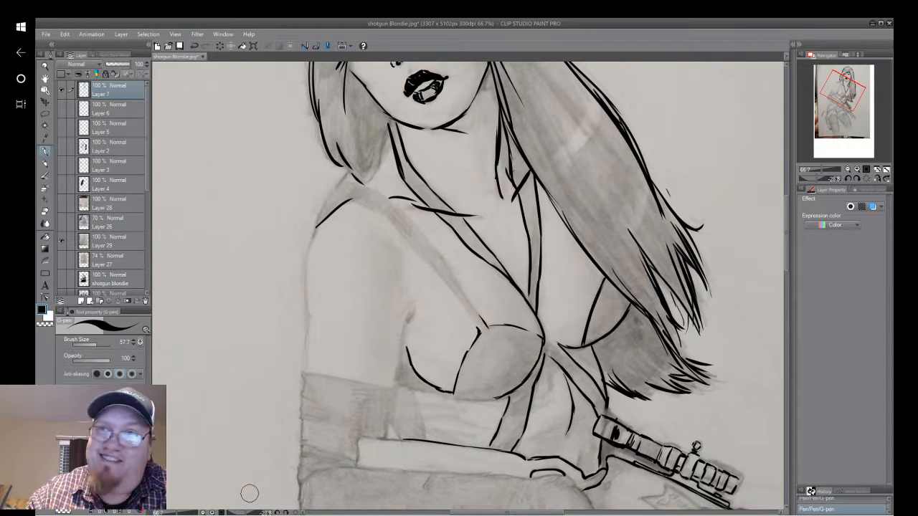
{"action": "key", "text": "e"}
{"action": "left_click_drag", "start_coordinate": [353, 200], "coordinate": [305, 240]}
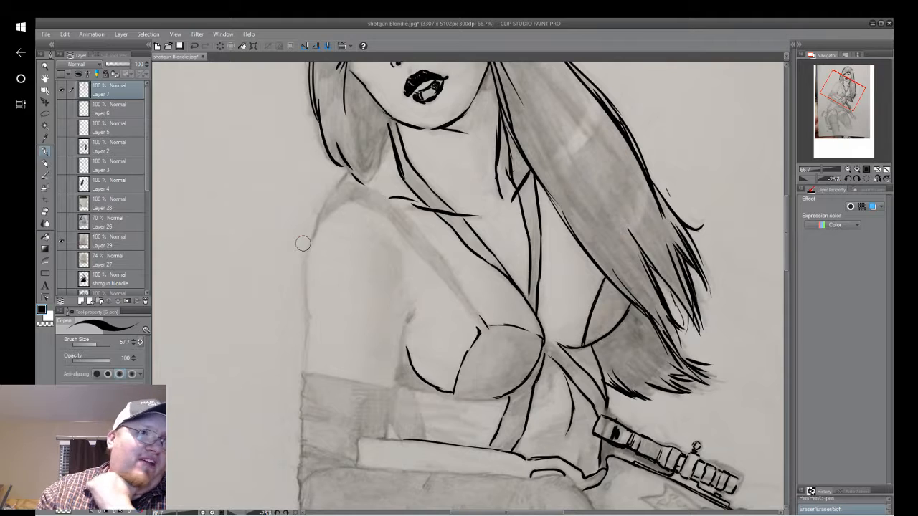
Ink the shoulder, the upper arm's outer and inner contours down to the glove, and the bra strap running over the shoulder.
{"action": "mouse_move", "coordinate": [332, 213]}
{"action": "left_mouse_down"}
{"action": "mouse_move", "coordinate": [351, 199]}
{"action": "mouse_move", "coordinate": [319, 222]}
{"action": "mouse_move", "coordinate": [304, 260]}
{"action": "mouse_move", "coordinate": [305, 379]}
{"action": "left_mouse_up"}
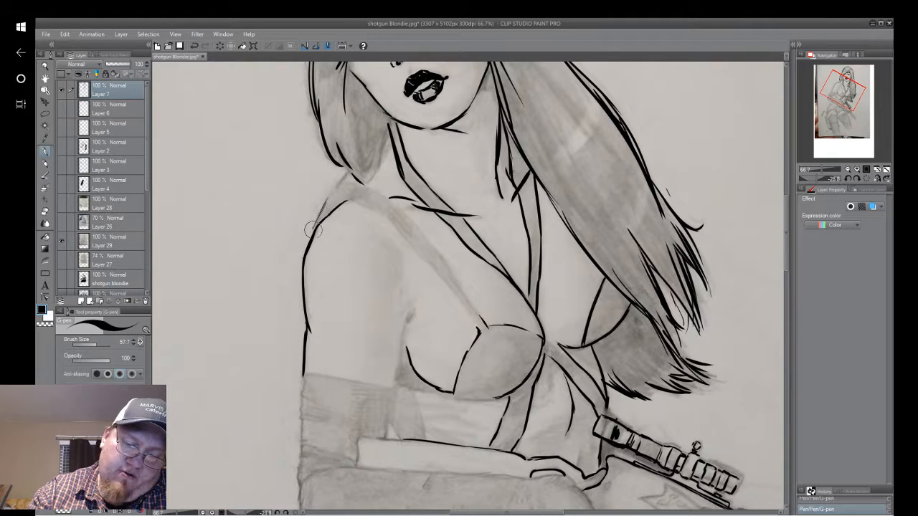
{"action": "left_click_drag", "start_coordinate": [313, 229], "coordinate": [344, 175]}
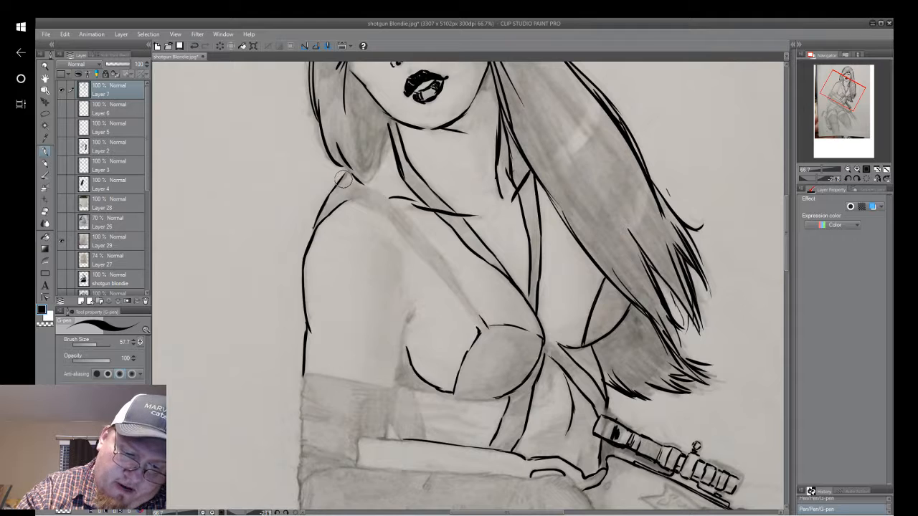
{"action": "left_click_drag", "start_coordinate": [341, 181], "coordinate": [385, 197]}
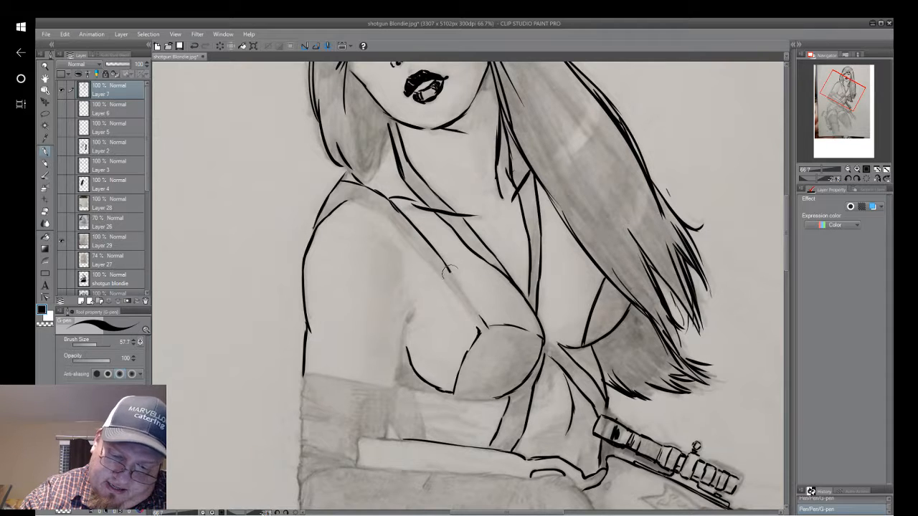
{"action": "mouse_move", "coordinate": [327, 201]}
{"action": "left_mouse_down"}
{"action": "mouse_move", "coordinate": [406, 234]}
{"action": "mouse_move", "coordinate": [383, 210]}
{"action": "mouse_move", "coordinate": [375, 207]}
{"action": "mouse_move", "coordinate": [434, 266]}
{"action": "mouse_move", "coordinate": [422, 252]}
{"action": "mouse_move", "coordinate": [480, 337]}
{"action": "left_mouse_up"}
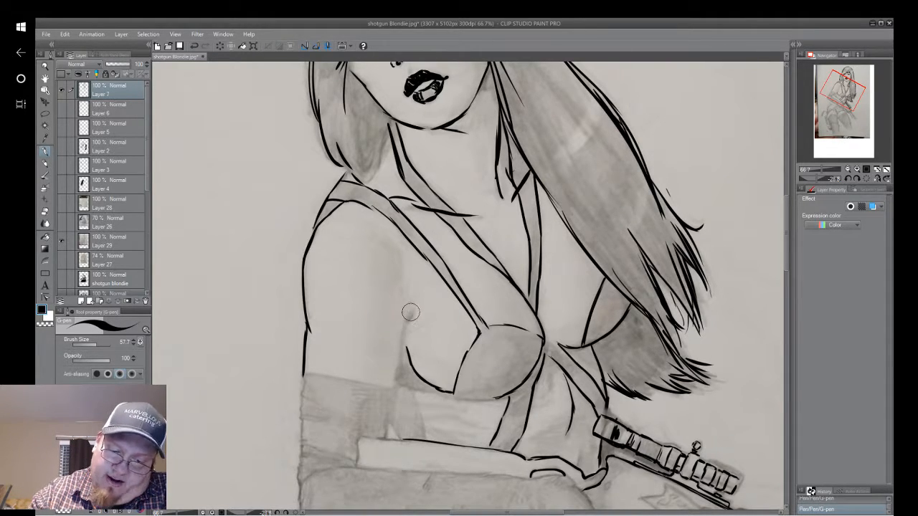
{"action": "left_click_drag", "start_coordinate": [412, 302], "coordinate": [394, 386]}
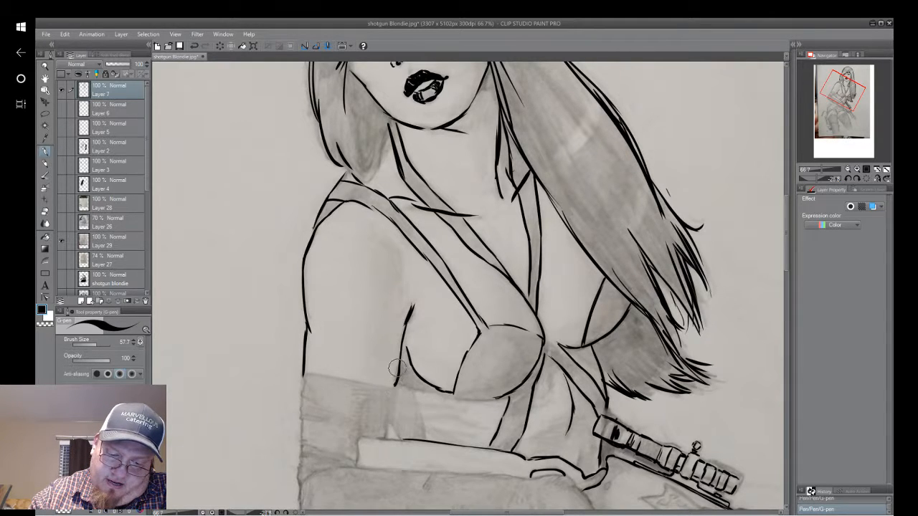
Ink the butt end of the gunstock tucked in the crook of the arm and join it to the stock's upper edge.
{"action": "scroll", "coordinate": [396, 368], "scroll_direction": "down", "scroll_amount": 5}
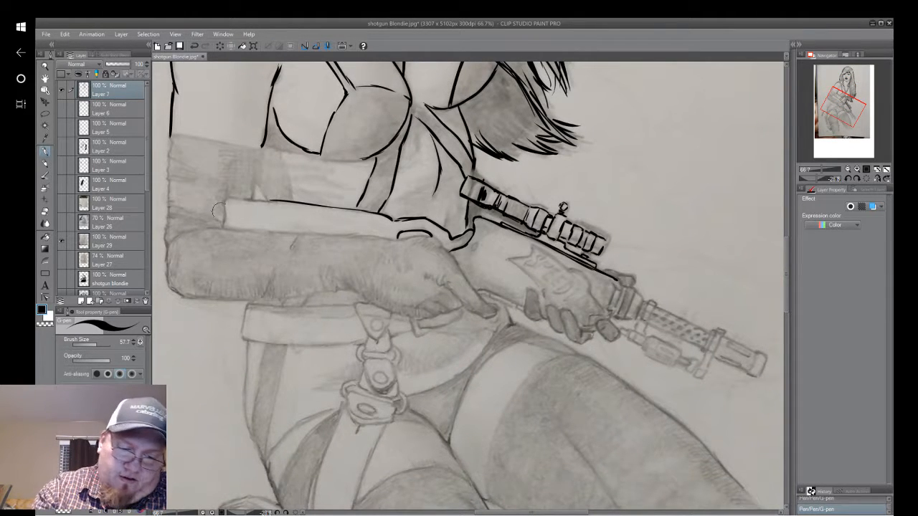
{"action": "left_click_drag", "start_coordinate": [227, 198], "coordinate": [223, 227]}
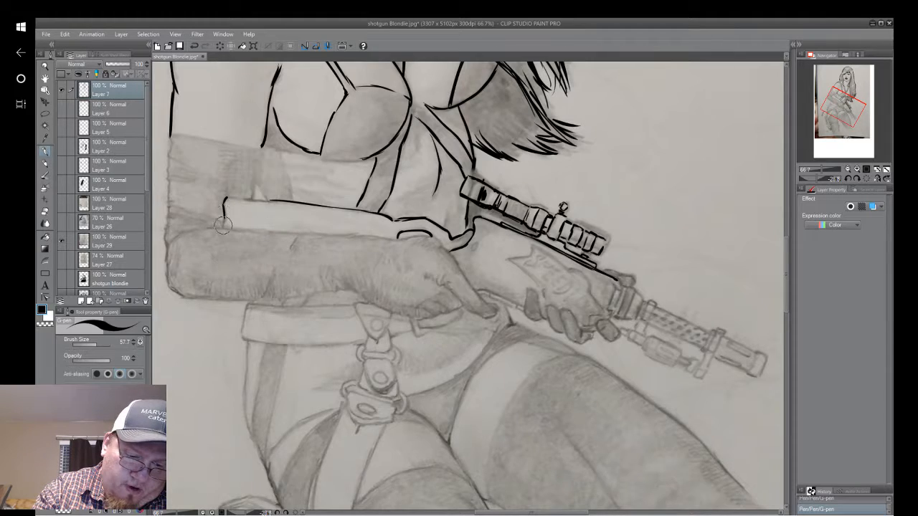
{"action": "mouse_move", "coordinate": [602, 244]}
{"action": "left_mouse_down"}
{"action": "mouse_move", "coordinate": [574, 318]}
{"action": "mouse_move", "coordinate": [467, 352]}
{"action": "left_mouse_up"}
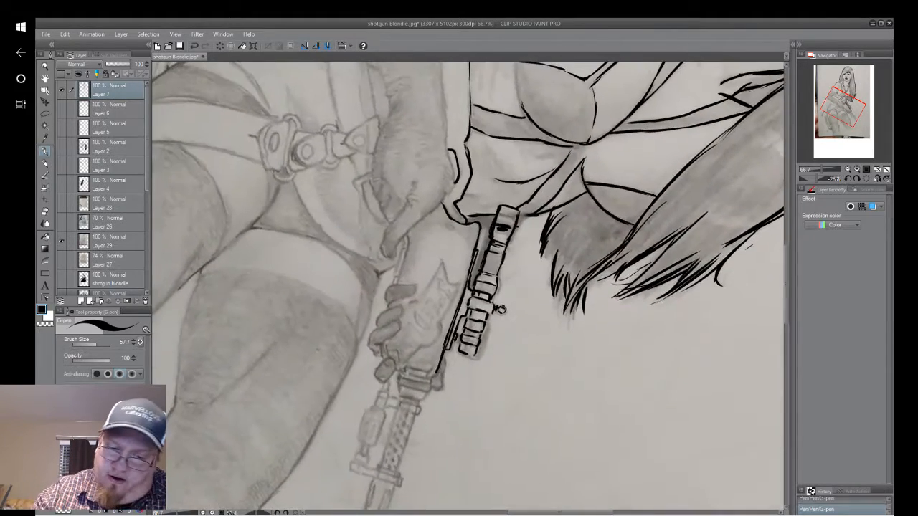
{"action": "left_click_drag", "start_coordinate": [502, 211], "coordinate": [491, 414]}
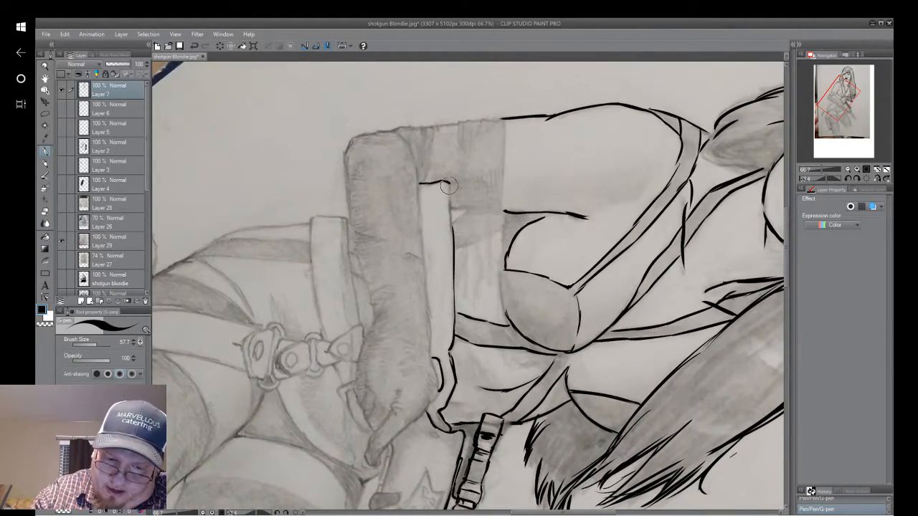
{"action": "left_click_drag", "start_coordinate": [448, 181], "coordinate": [453, 240]}
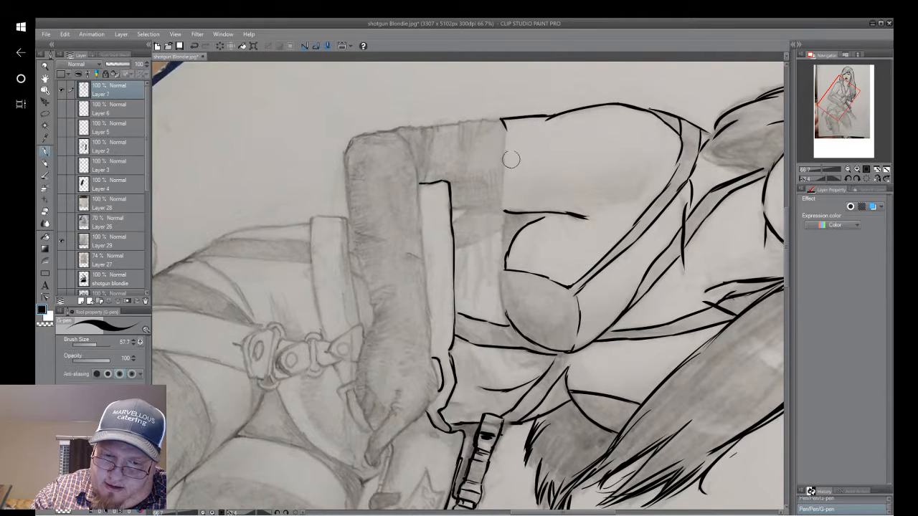
Ink the long glove's top hem, its short inner edge above the gunstock, and the wrinkled outer edge down to the elbow.
{"action": "left_click_drag", "start_coordinate": [501, 120], "coordinate": [505, 206]}
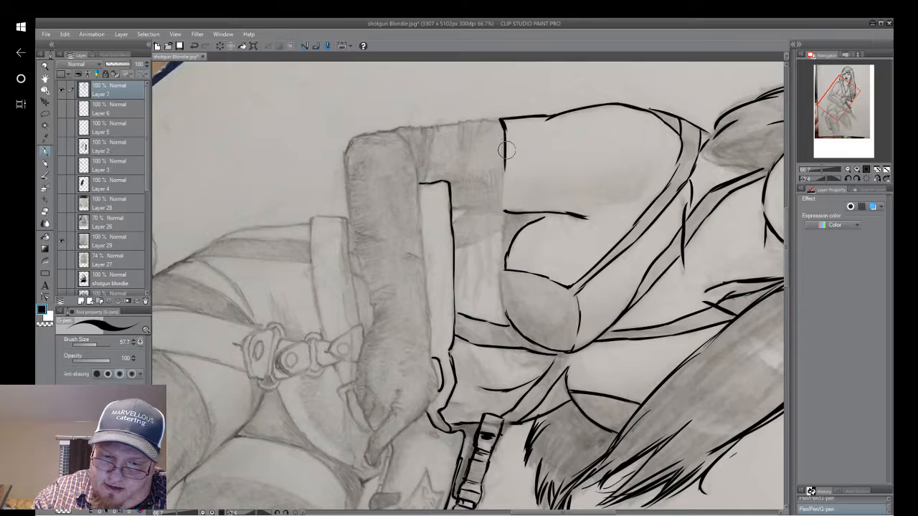
{"action": "mouse_move", "coordinate": [505, 144]}
{"action": "left_mouse_down"}
{"action": "mouse_move", "coordinate": [504, 214]}
{"action": "mouse_move", "coordinate": [473, 267]}
{"action": "mouse_move", "coordinate": [495, 327]}
{"action": "mouse_move", "coordinate": [491, 208]}
{"action": "left_mouse_up"}
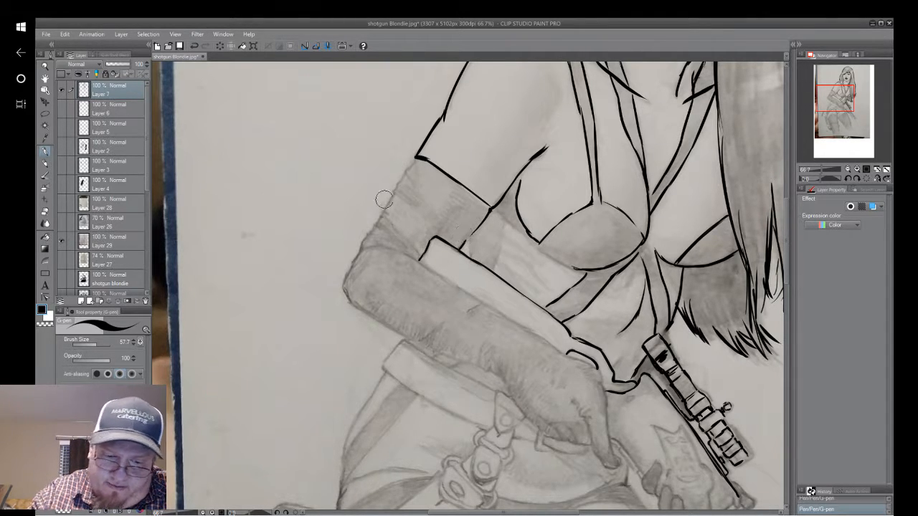
{"action": "left_click_drag", "start_coordinate": [383, 214], "coordinate": [394, 188]}
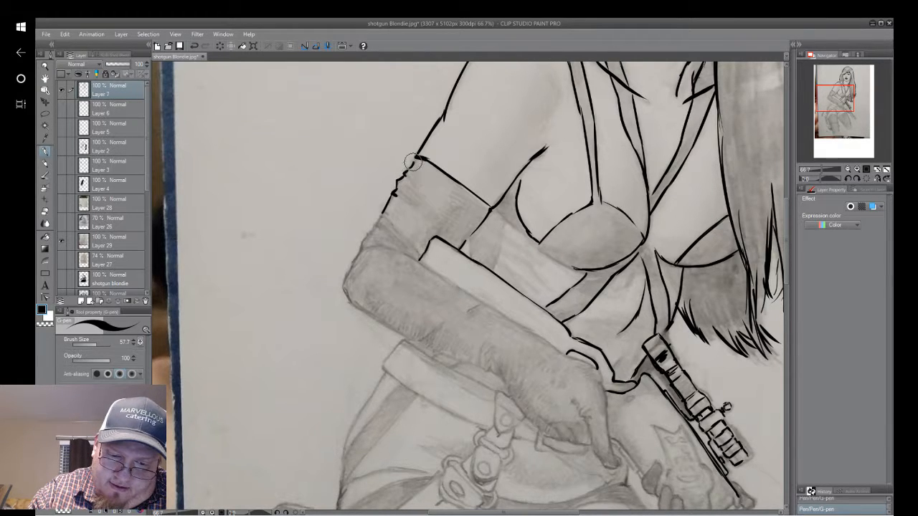
{"action": "left_click_drag", "start_coordinate": [382, 214], "coordinate": [351, 271]}
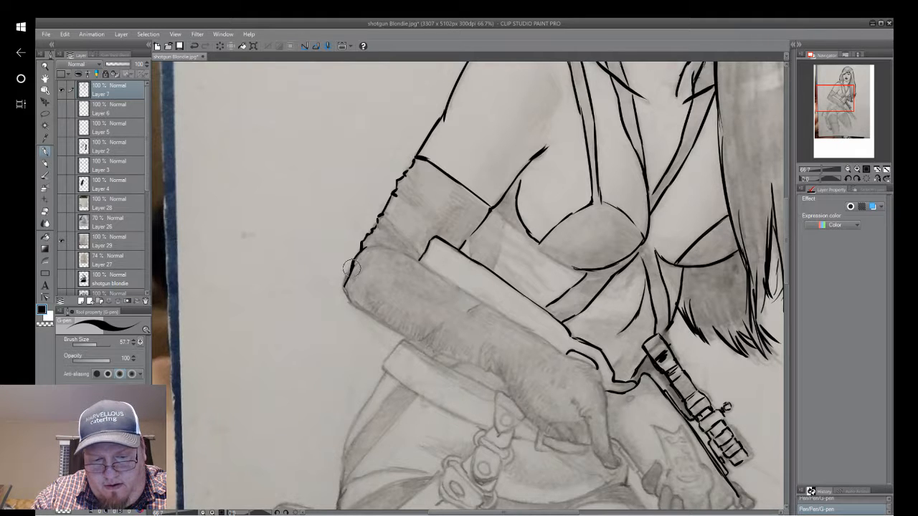
{"action": "mouse_move", "coordinate": [351, 270]}
{"action": "left_mouse_down"}
{"action": "mouse_move", "coordinate": [345, 307]}
{"action": "mouse_move", "coordinate": [360, 313]}
{"action": "left_mouse_up"}
Ink the elbow's corner and the gloved forearm's underside, ending in small jagged folds near the belt buckle.
{"action": "scroll", "coordinate": [468, 286], "scroll_direction": "up", "scroll_amount": 1}
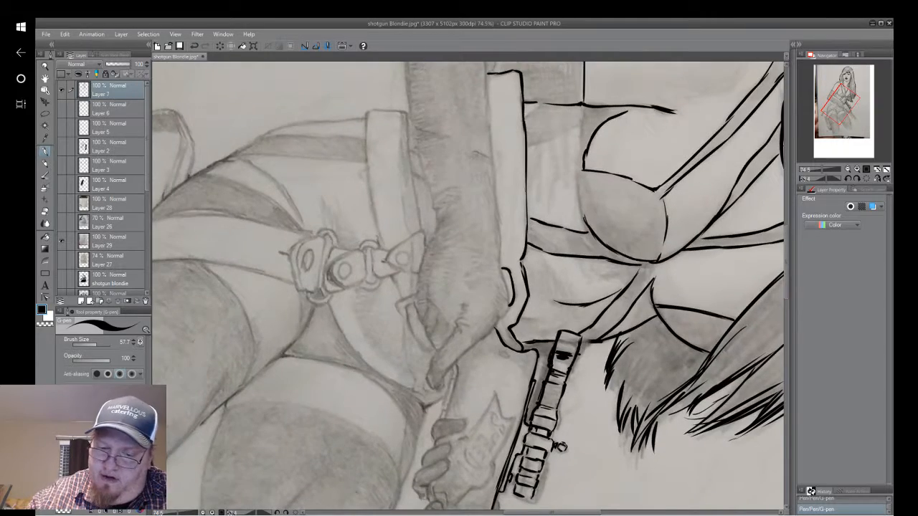
{"action": "left_click_drag", "start_coordinate": [468, 285], "coordinate": [459, 395]}
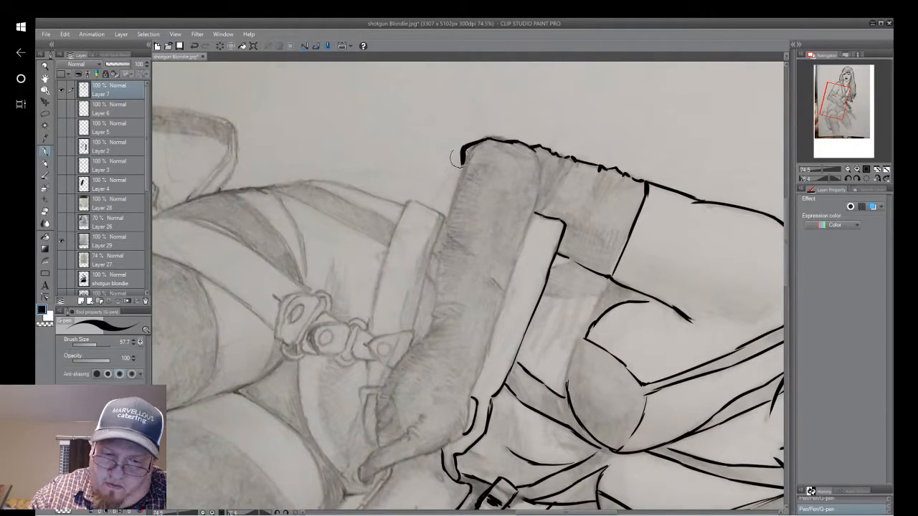
{"action": "mouse_move", "coordinate": [461, 163]}
{"action": "left_mouse_down"}
{"action": "mouse_move", "coordinate": [437, 318]}
{"action": "mouse_move", "coordinate": [421, 341]}
{"action": "left_mouse_up"}
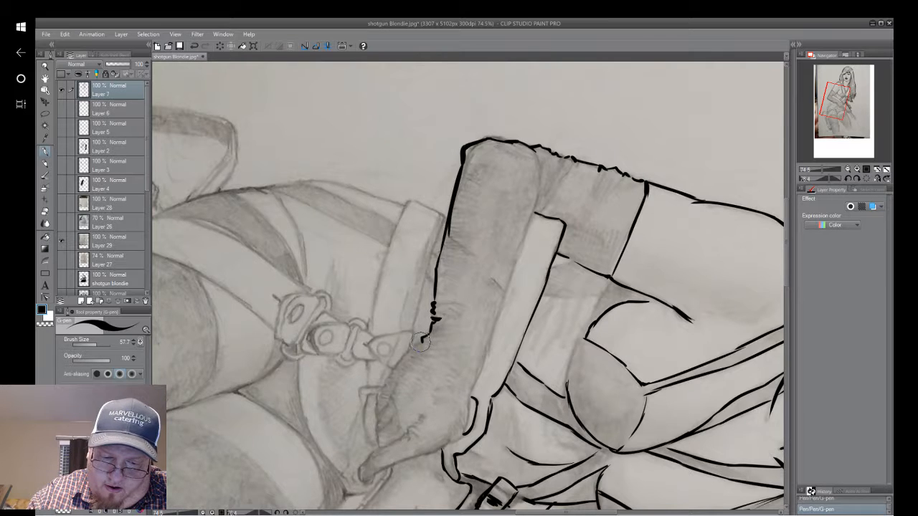
Ink the gloved forearm's edge along the gunstock up to the elbow crook, with a small forked crease midway.
{"action": "left_click_drag", "start_coordinate": [471, 396], "coordinate": [491, 335]}
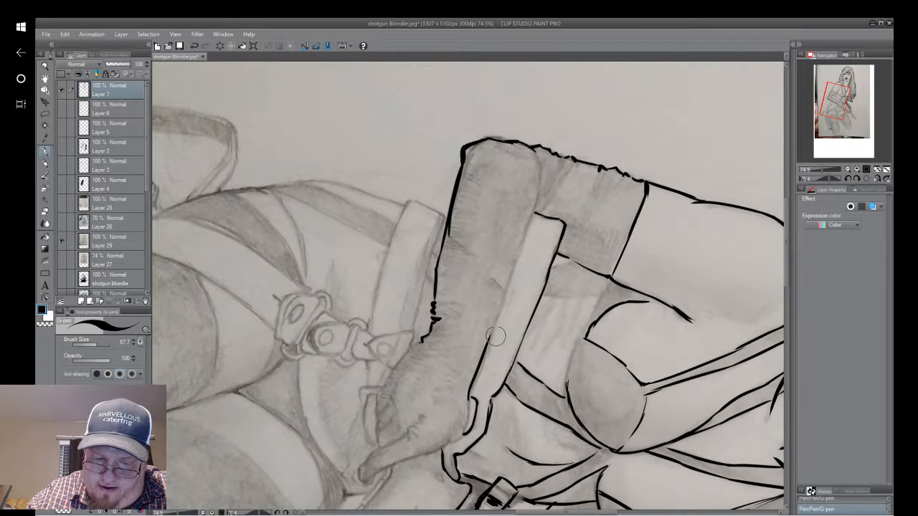
{"action": "left_click_drag", "start_coordinate": [477, 365], "coordinate": [496, 312]}
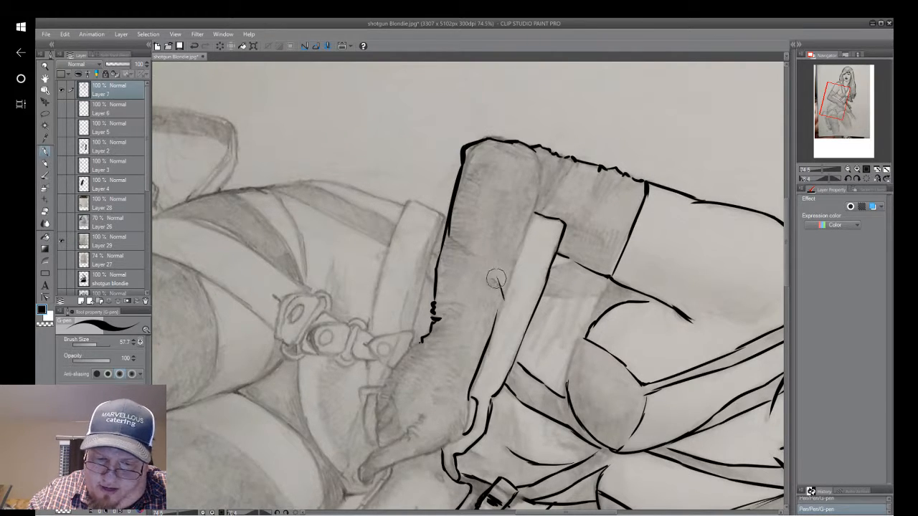
{"action": "left_click_drag", "start_coordinate": [498, 277], "coordinate": [504, 299]}
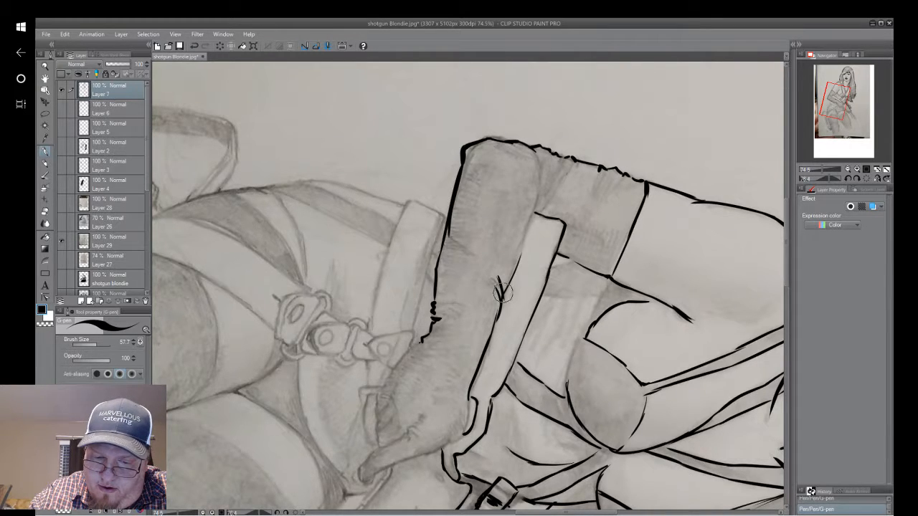
{"action": "mouse_move", "coordinate": [504, 293]}
{"action": "left_mouse_down"}
{"action": "mouse_move", "coordinate": [543, 174]}
{"action": "mouse_move", "coordinate": [534, 219]}
{"action": "left_mouse_up"}
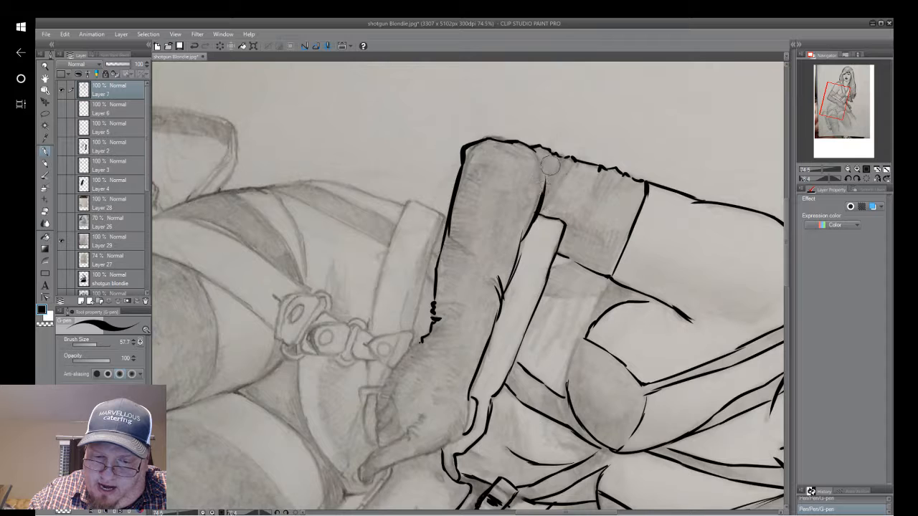
Ink fold lines on the glove at the elbow crook, along the forearm, at the elbow, and beside the jagged underside.
{"action": "left_click_drag", "start_coordinate": [552, 165], "coordinate": [544, 214]}
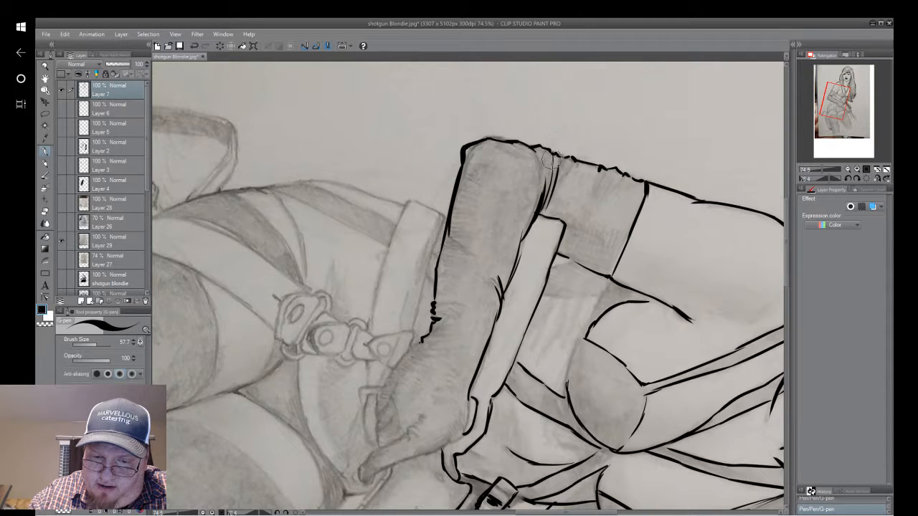
{"action": "left_click_drag", "start_coordinate": [566, 156], "coordinate": [562, 188]}
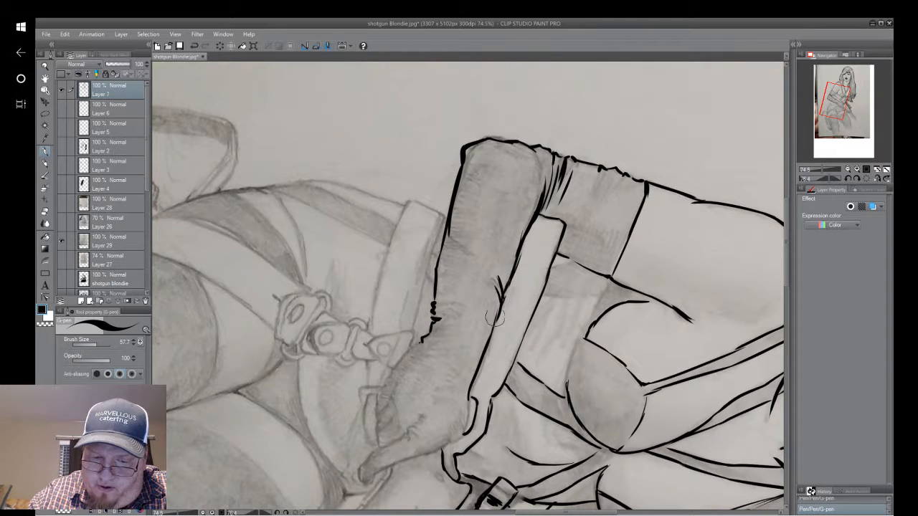
{"action": "mouse_move", "coordinate": [490, 165]}
{"action": "left_mouse_down"}
{"action": "mouse_move", "coordinate": [492, 249]}
{"action": "mouse_move", "coordinate": [487, 218]}
{"action": "left_mouse_up"}
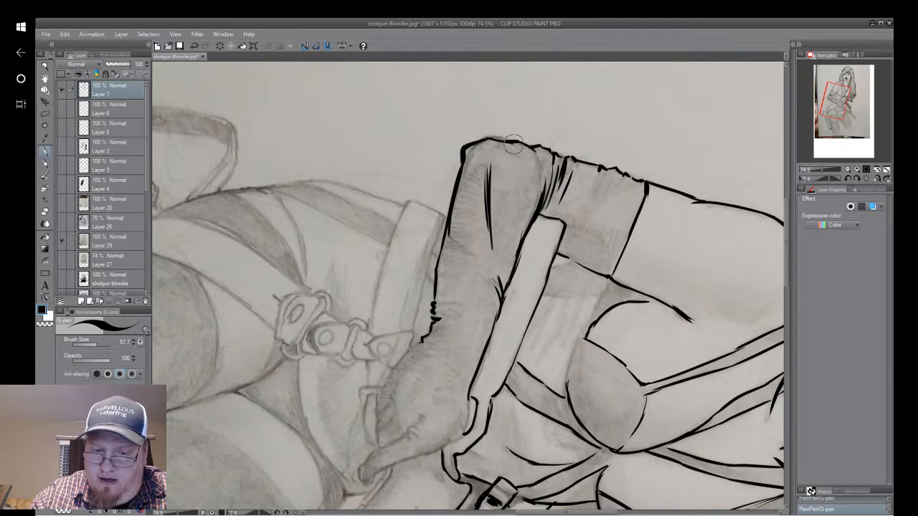
{"action": "left_click_drag", "start_coordinate": [511, 142], "coordinate": [516, 157]}
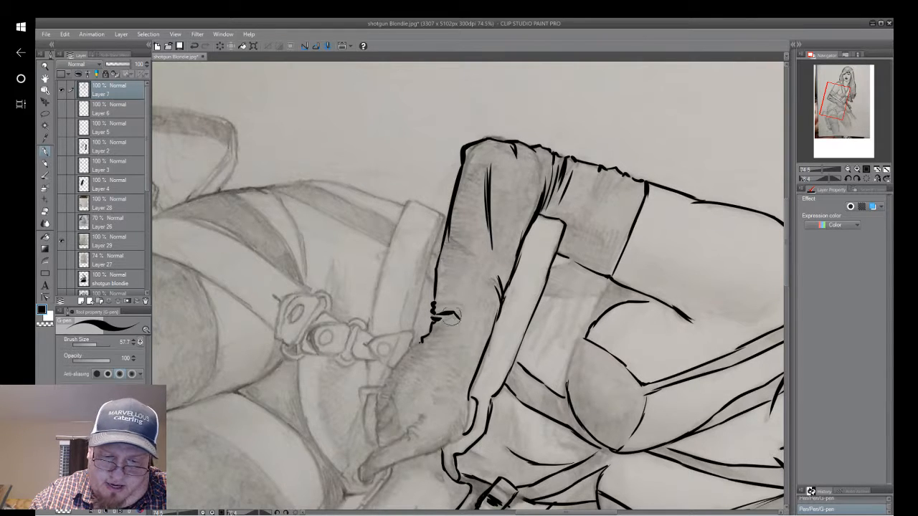
{"action": "mouse_move", "coordinate": [449, 311]}
{"action": "left_mouse_down"}
{"action": "mouse_move", "coordinate": [468, 330]}
{"action": "mouse_move", "coordinate": [461, 309]}
{"action": "left_mouse_up"}
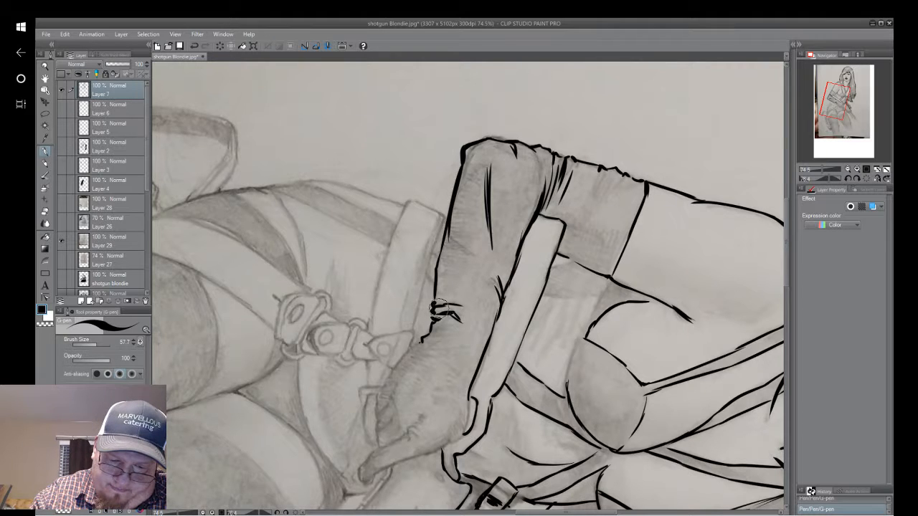
Finish the jagged folds on the gloved forearm's underside and ink several fold lines across the glove's upper band below its hem.
{"action": "mouse_move", "coordinate": [434, 305]}
{"action": "left_mouse_down"}
{"action": "mouse_move", "coordinate": [458, 310]}
{"action": "mouse_move", "coordinate": [441, 295]}
{"action": "left_mouse_up"}
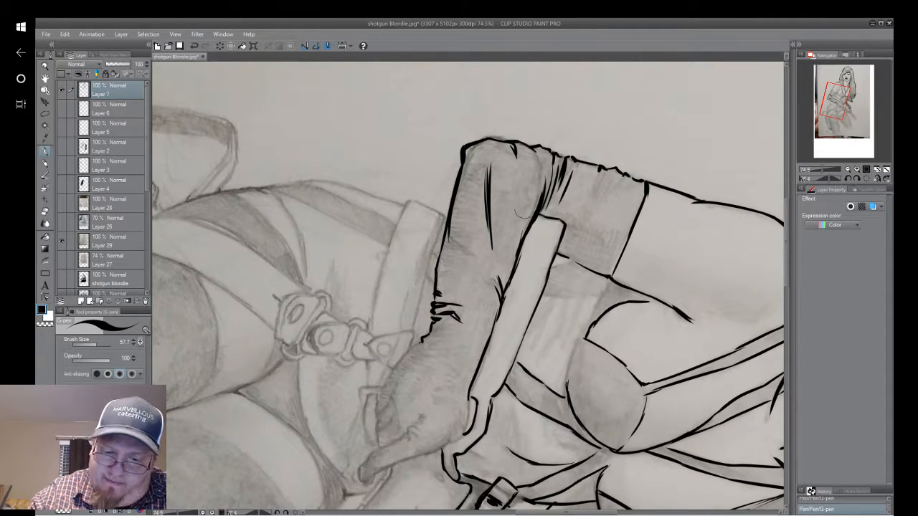
{"action": "left_click_drag", "start_coordinate": [603, 171], "coordinate": [594, 210]}
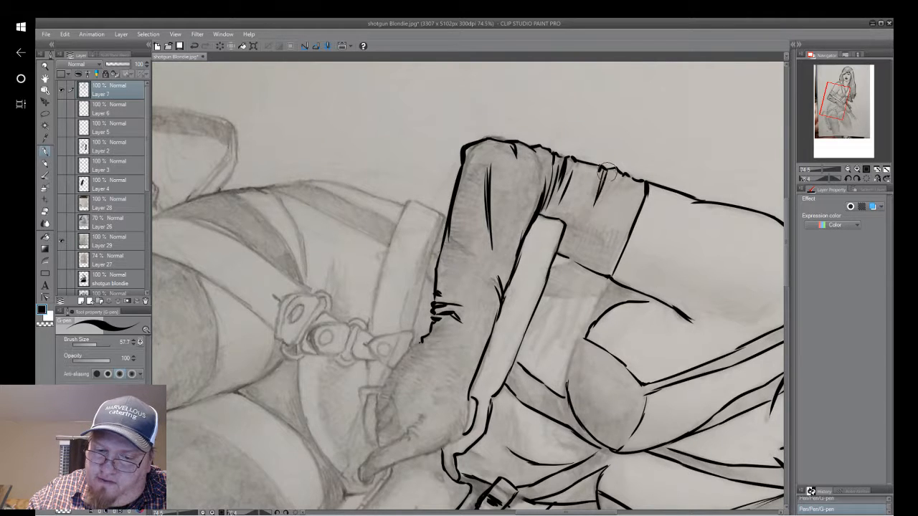
{"action": "mouse_move", "coordinate": [606, 169]}
{"action": "left_mouse_down"}
{"action": "mouse_move", "coordinate": [589, 228]}
{"action": "mouse_move", "coordinate": [621, 174]}
{"action": "mouse_move", "coordinate": [614, 213]}
{"action": "left_mouse_up"}
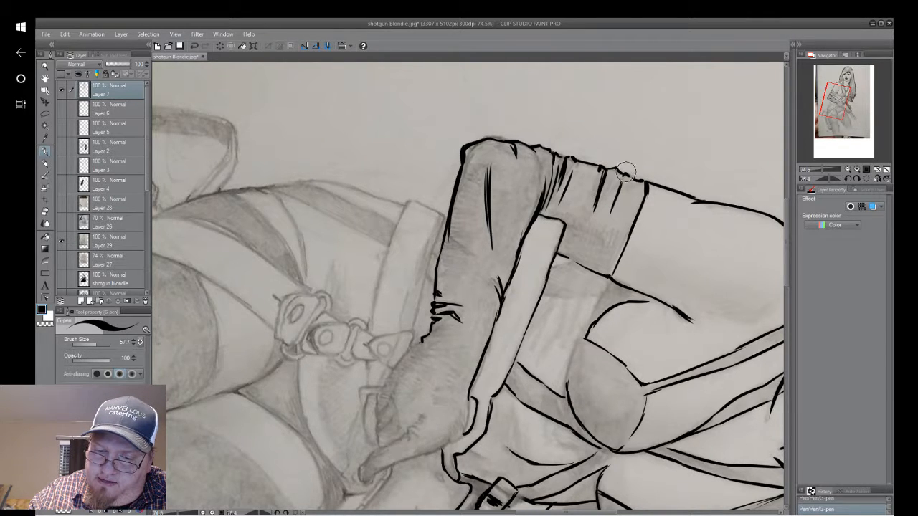
{"action": "left_click_drag", "start_coordinate": [623, 180], "coordinate": [601, 244]}
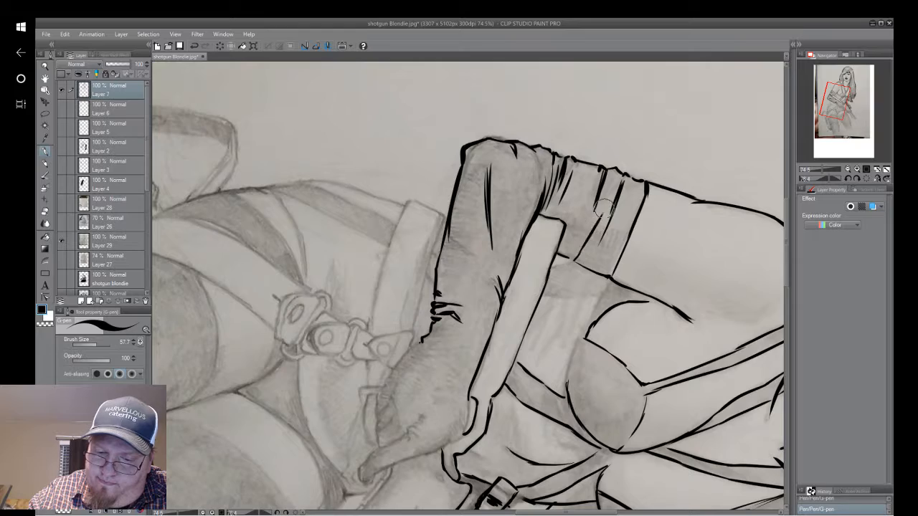
Ink the curved crease between the shoulder and chest, and the side fold lines on the top beneath the armpit.
{"action": "mouse_move", "coordinate": [604, 188]}
{"action": "left_mouse_down"}
{"action": "mouse_move", "coordinate": [545, 270]}
{"action": "mouse_move", "coordinate": [485, 189]}
{"action": "mouse_move", "coordinate": [447, 318]}
{"action": "mouse_move", "coordinate": [469, 371]}
{"action": "left_mouse_up"}
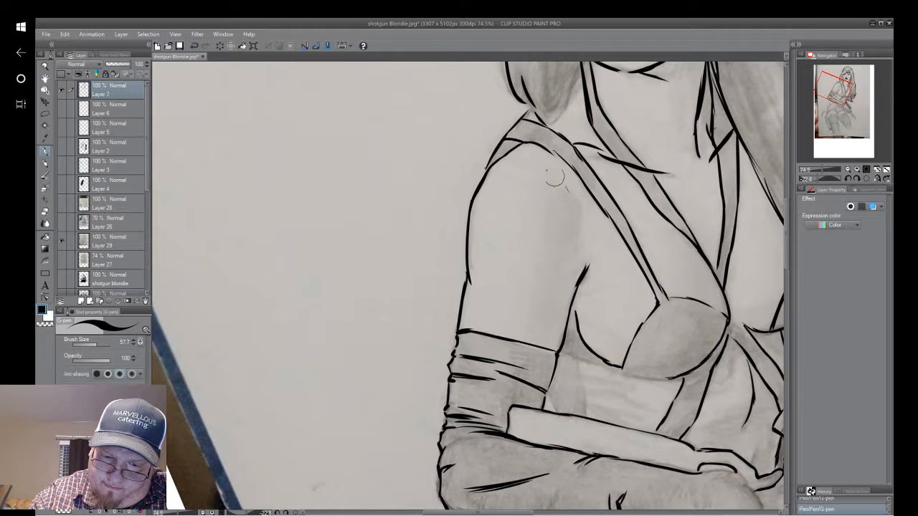
{"action": "mouse_move", "coordinate": [558, 173]}
{"action": "left_mouse_down"}
{"action": "mouse_move", "coordinate": [573, 251]}
{"action": "mouse_move", "coordinate": [336, 70]}
{"action": "left_mouse_up"}
{"action": "left_click_drag", "start_coordinate": [552, 287], "coordinate": [376, 173]}
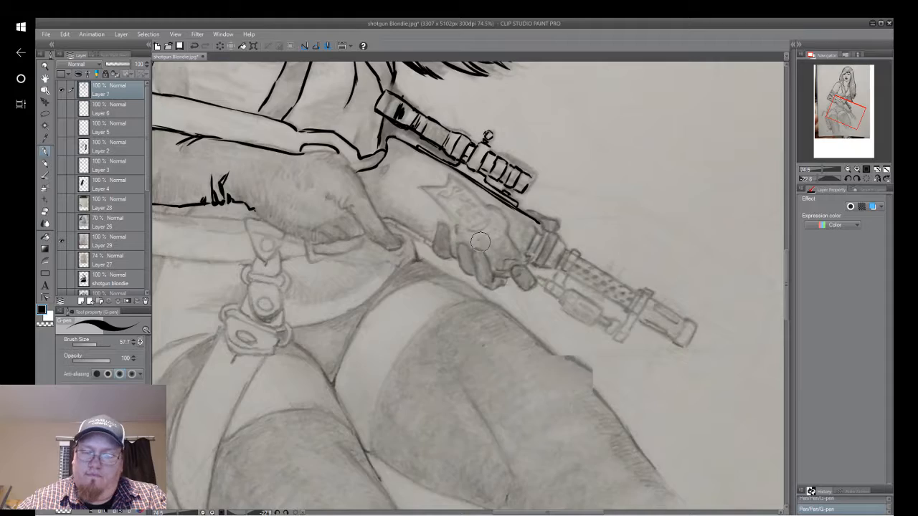
{"action": "mouse_move", "coordinate": [572, 374]}
{"action": "left_mouse_down"}
{"action": "mouse_move", "coordinate": [656, 384]}
{"action": "mouse_move", "coordinate": [645, 396]}
{"action": "left_mouse_up"}
{"action": "mouse_move", "coordinate": [430, 287]}
{"action": "left_mouse_down"}
{"action": "mouse_move", "coordinate": [615, 317]}
{"action": "mouse_move", "coordinate": [621, 349]}
{"action": "left_mouse_up"}
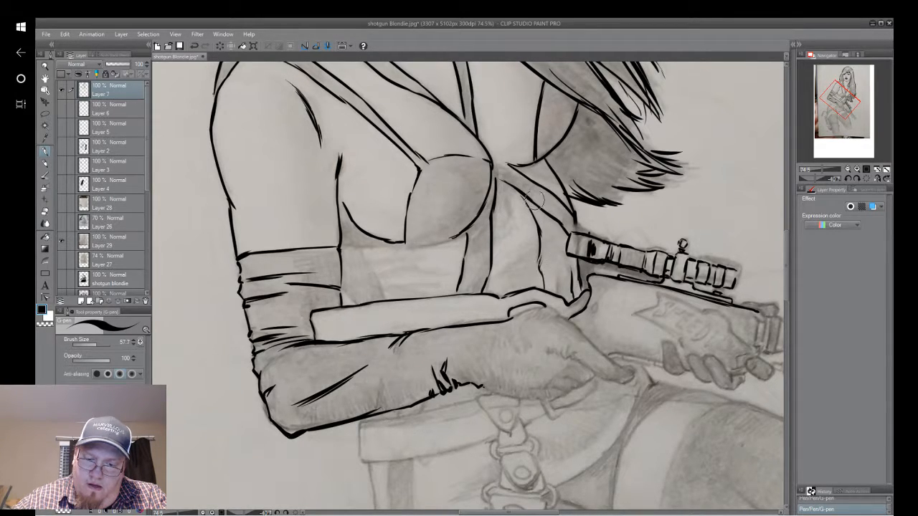
{"action": "mouse_move", "coordinate": [537, 195]}
{"action": "left_mouse_down"}
{"action": "mouse_move", "coordinate": [531, 156]}
{"action": "mouse_move", "coordinate": [549, 79]}
{"action": "left_mouse_up"}
{"action": "mouse_move", "coordinate": [473, 179]}
{"action": "left_mouse_down"}
{"action": "mouse_move", "coordinate": [509, 323]}
{"action": "mouse_move", "coordinate": [512, 382]}
{"action": "left_mouse_up"}
{"action": "mouse_move", "coordinate": [470, 434]}
{"action": "left_mouse_down"}
{"action": "mouse_move", "coordinate": [454, 354]}
{"action": "mouse_move", "coordinate": [455, 433]}
{"action": "left_mouse_up"}
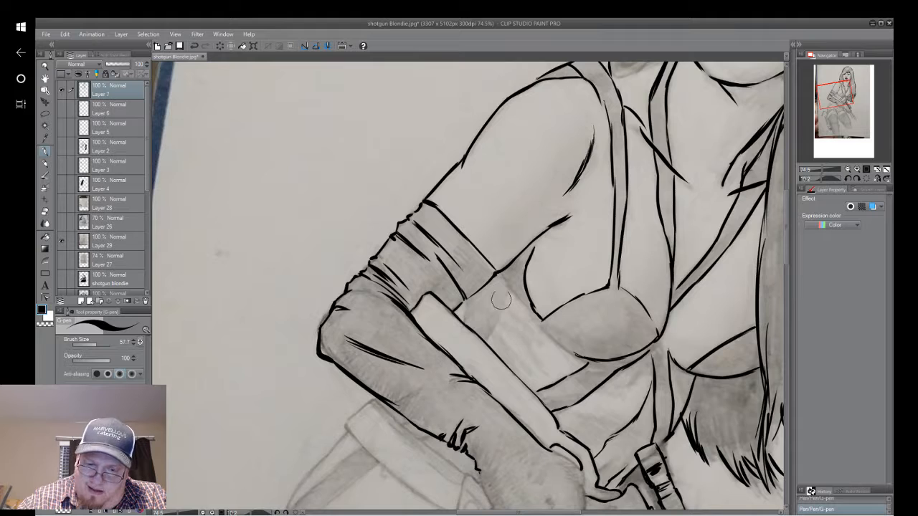
{"action": "left_click_drag", "start_coordinate": [496, 287], "coordinate": [520, 357]}
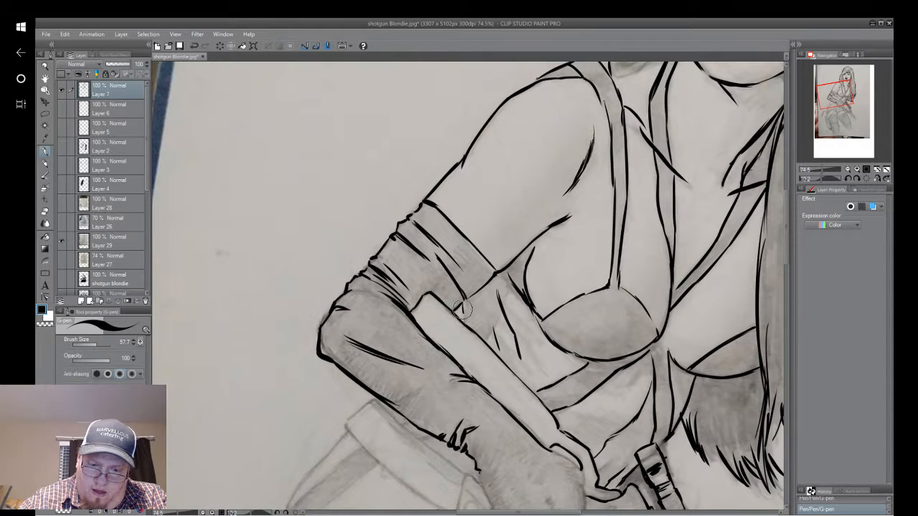
Ink curved strands inside the curled hair tip that rests beside the neck.
{"action": "scroll", "coordinate": [460, 308], "scroll_direction": "up", "scroll_amount": 2}
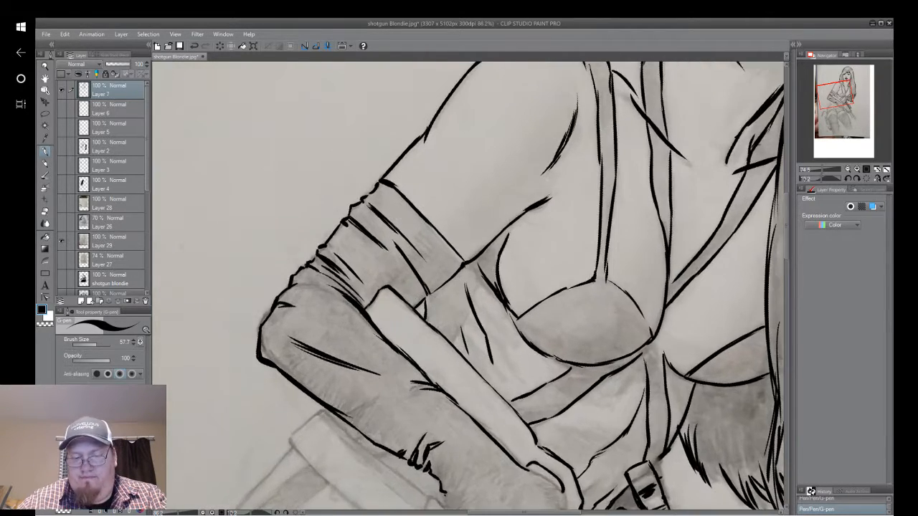
{"action": "scroll", "coordinate": [710, 302], "scroll_direction": "down", "scroll_amount": 2}
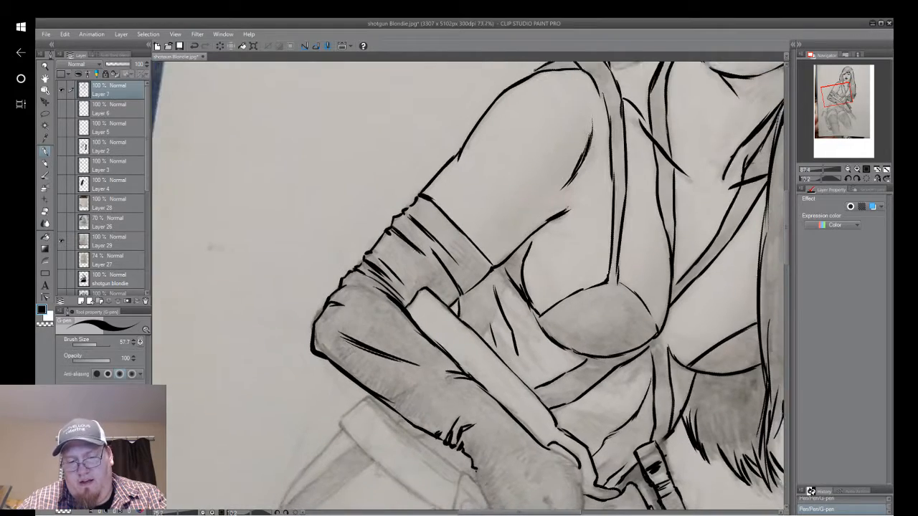
{"action": "mouse_move", "coordinate": [603, 323]}
{"action": "left_mouse_down"}
{"action": "mouse_move", "coordinate": [610, 395]}
{"action": "mouse_move", "coordinate": [631, 416]}
{"action": "mouse_move", "coordinate": [563, 308]}
{"action": "left_mouse_up"}
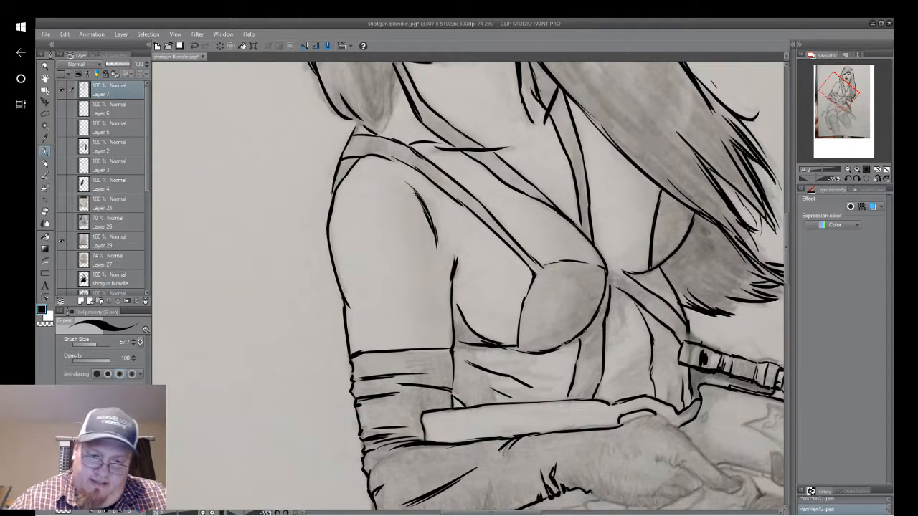
{"action": "mouse_move", "coordinate": [466, 251]}
{"action": "left_mouse_down"}
{"action": "mouse_move", "coordinate": [472, 386]}
{"action": "mouse_move", "coordinate": [465, 446]}
{"action": "left_mouse_up"}
{"action": "mouse_move", "coordinate": [466, 287]}
{"action": "left_mouse_down"}
{"action": "mouse_move", "coordinate": [497, 258]}
{"action": "mouse_move", "coordinate": [532, 318]}
{"action": "left_mouse_up"}
{"action": "mouse_move", "coordinate": [496, 281]}
{"action": "left_mouse_down"}
{"action": "mouse_move", "coordinate": [493, 312]}
{"action": "mouse_move", "coordinate": [545, 336]}
{"action": "mouse_move", "coordinate": [531, 372]}
{"action": "mouse_move", "coordinate": [556, 358]}
{"action": "left_mouse_up"}
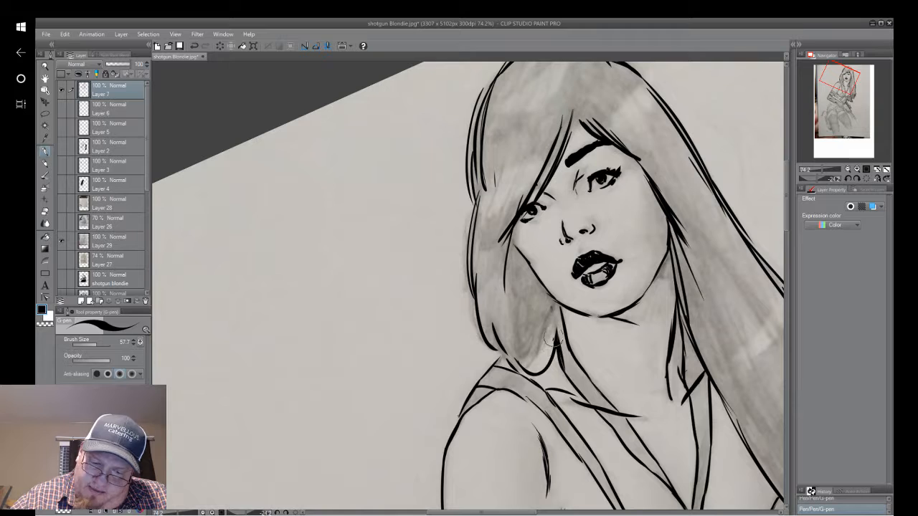
{"action": "left_click_drag", "start_coordinate": [537, 352], "coordinate": [556, 304]}
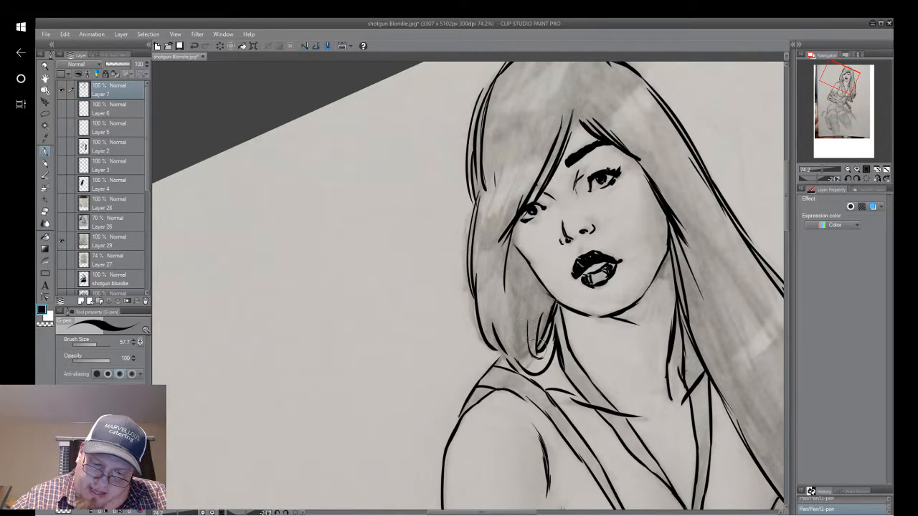
Erase the glove's lower inner edge and adjoining fold above the gunstock, and re-ink the edge with a short crease.
{"action": "left_click_drag", "start_coordinate": [456, 423], "coordinate": [386, 296]}
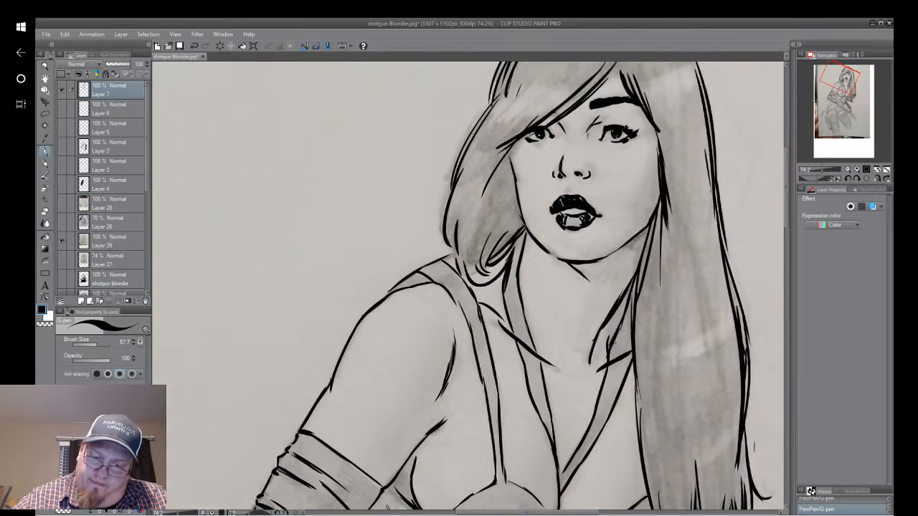
{"action": "left_click_drag", "start_coordinate": [430, 409], "coordinate": [482, 248]}
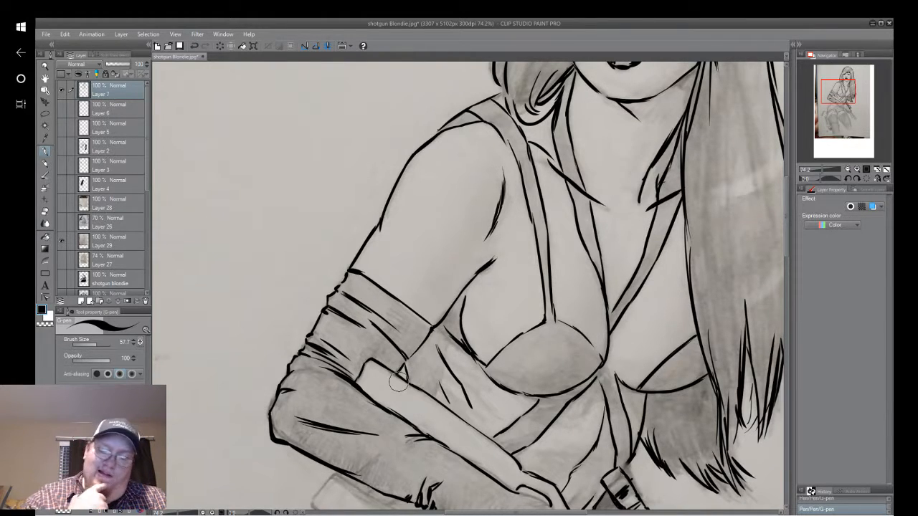
{"action": "left_click_drag", "start_coordinate": [398, 381], "coordinate": [428, 373]}
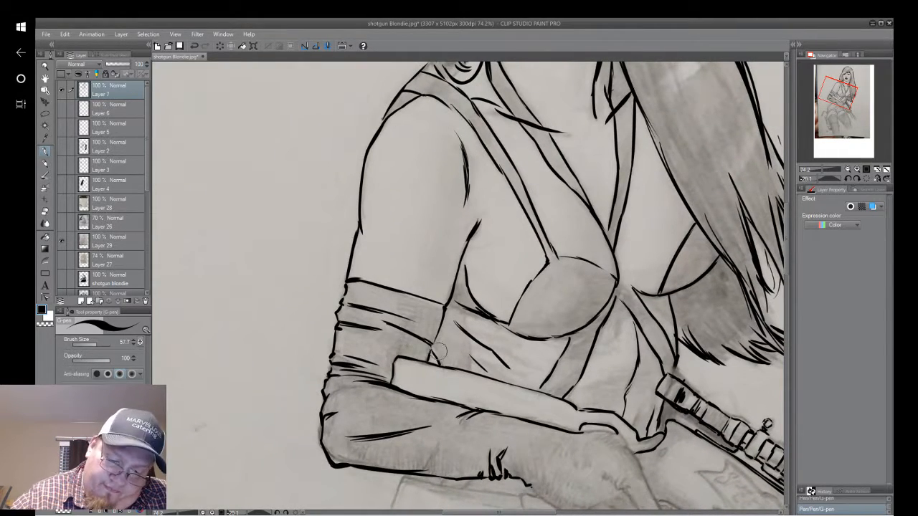
{"action": "left_click_drag", "start_coordinate": [435, 356], "coordinate": [444, 360]}
{"action": "mouse_move", "coordinate": [386, 320]}
{"action": "left_mouse_down"}
{"action": "mouse_move", "coordinate": [422, 338]}
{"action": "mouse_move", "coordinate": [387, 324]}
{"action": "left_mouse_up"}
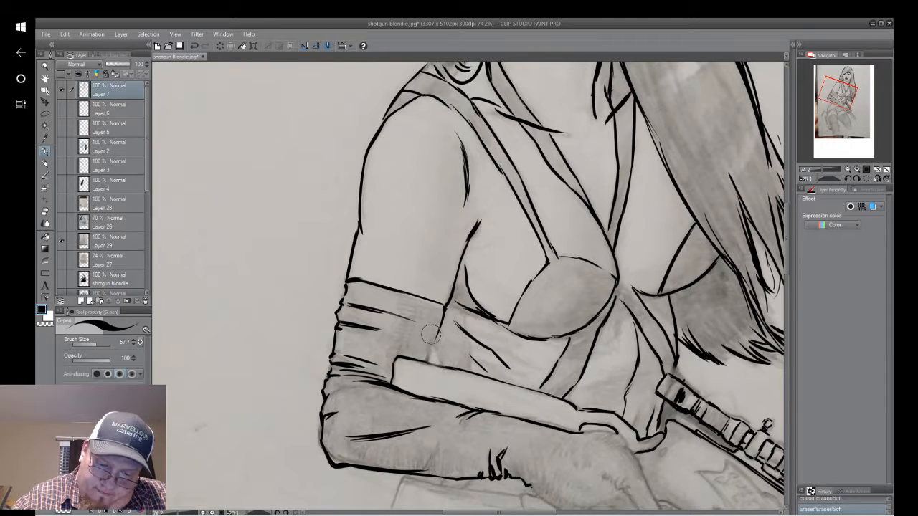
{"action": "left_click_drag", "start_coordinate": [418, 340], "coordinate": [429, 345]}
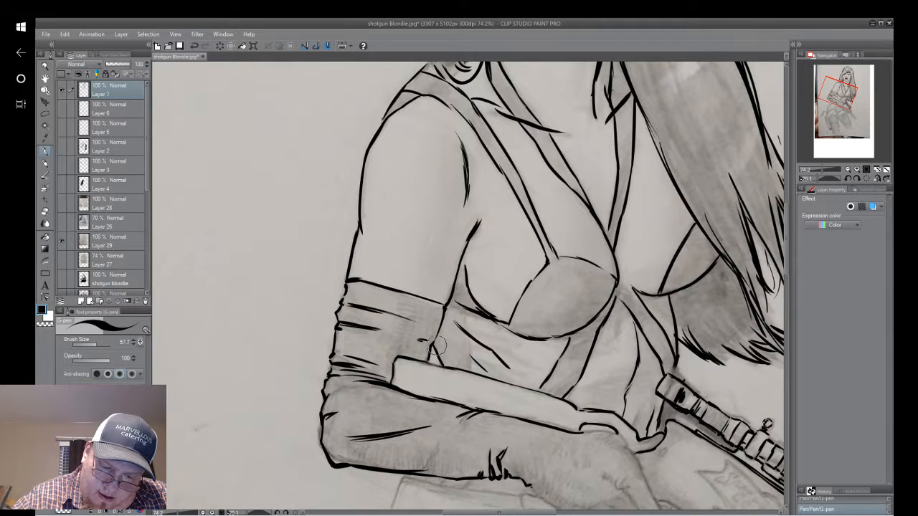
{"action": "mouse_move", "coordinate": [434, 341]}
{"action": "left_mouse_down"}
{"action": "mouse_move", "coordinate": [445, 364]}
{"action": "mouse_move", "coordinate": [437, 349]}
{"action": "left_mouse_up"}
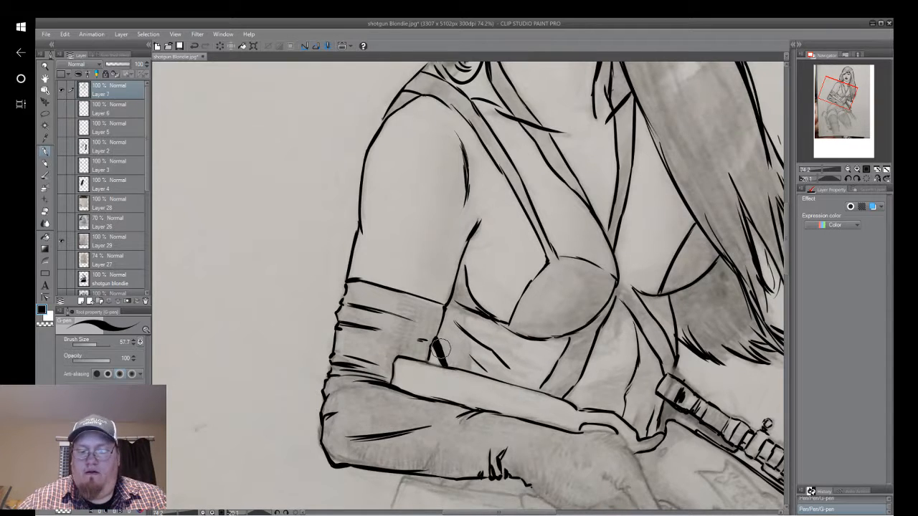
{"action": "scroll", "coordinate": [696, 341], "scroll_direction": "down", "scroll_amount": 2}
{"action": "left_click_drag", "start_coordinate": [696, 340], "coordinate": [622, 357]}
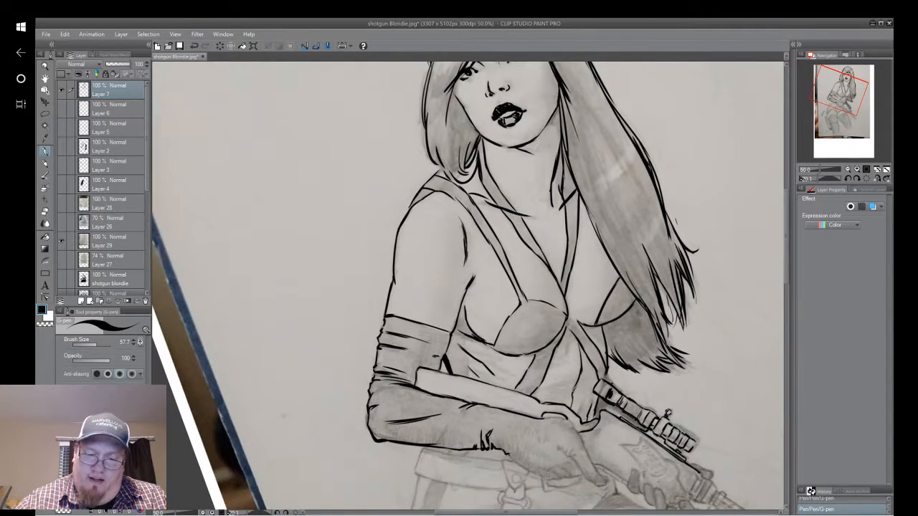
{"action": "scroll", "coordinate": [630, 299], "scroll_direction": "down", "scroll_amount": 2}
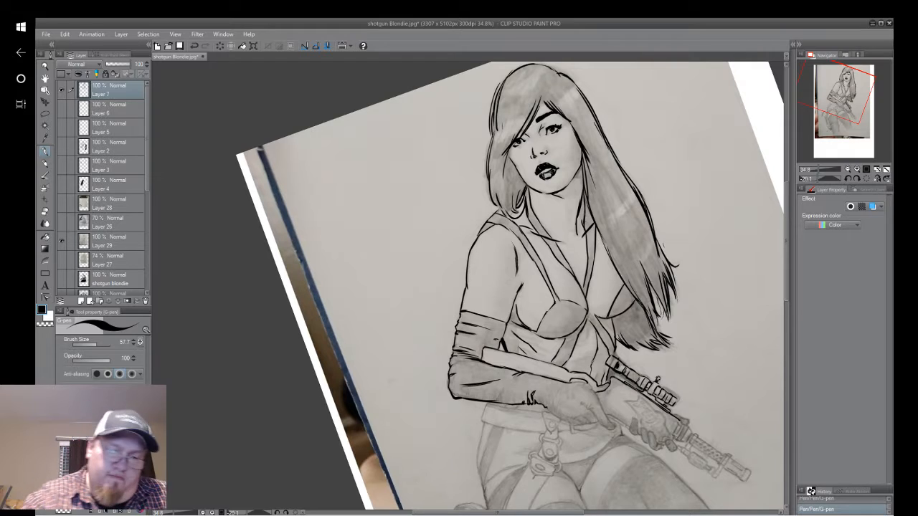
{"action": "left_click", "coordinate": [195, 47]}
{"action": "left_click", "coordinate": [196, 48]}
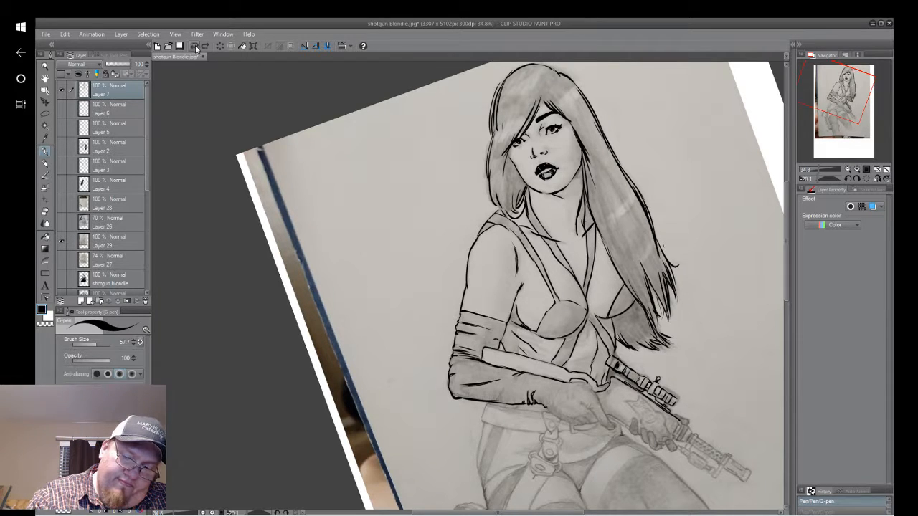
{"action": "left_click", "coordinate": [195, 48]}
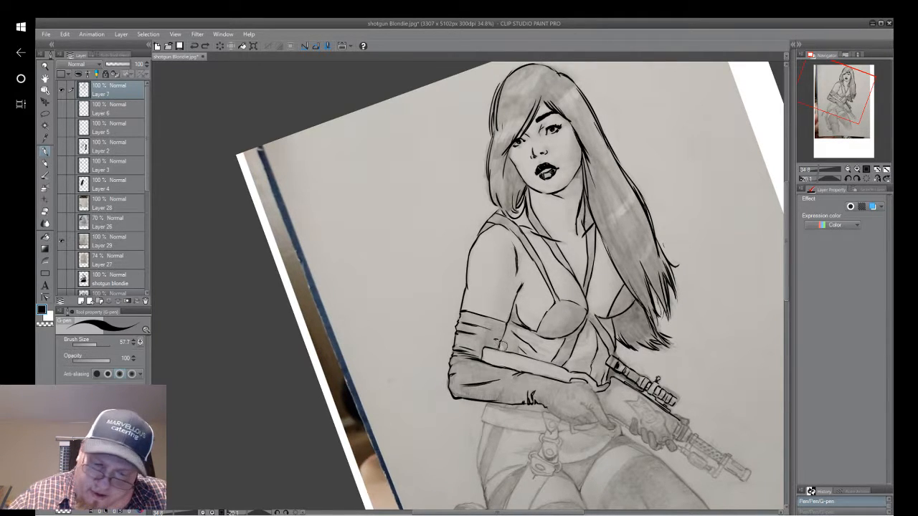
Retouch the small gap between the glove's inner edge and the gunstock, and reset the canvas rotation.
{"action": "left_click", "coordinate": [504, 347]}
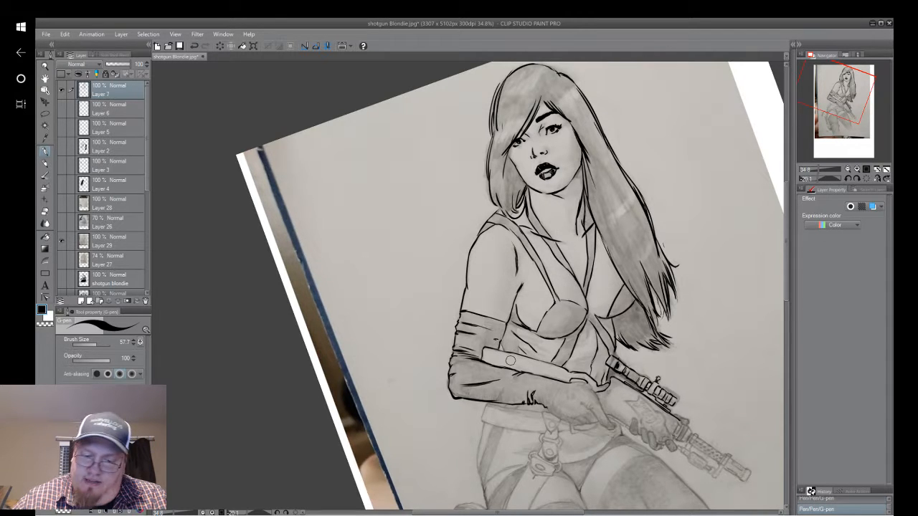
{"action": "key", "text": "ctrl+@"}
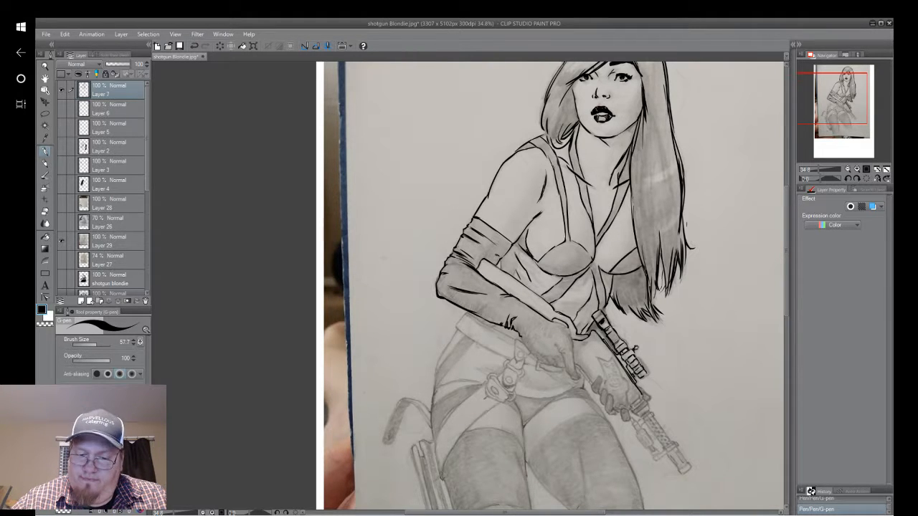
Ink the gun's lower edge as a narrow double line between the gloved fingertip and the supporting hand.
{"action": "left_click_drag", "start_coordinate": [499, 387], "coordinate": [489, 237]}
{"action": "scroll", "coordinate": [618, 291], "scroll_direction": "up", "scroll_amount": 3}
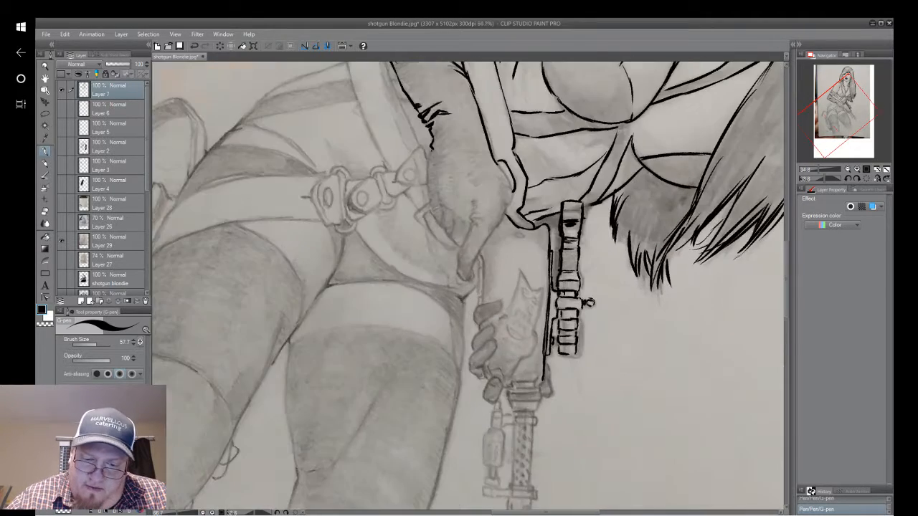
{"action": "left_click_drag", "start_coordinate": [466, 316], "coordinate": [533, 241]}
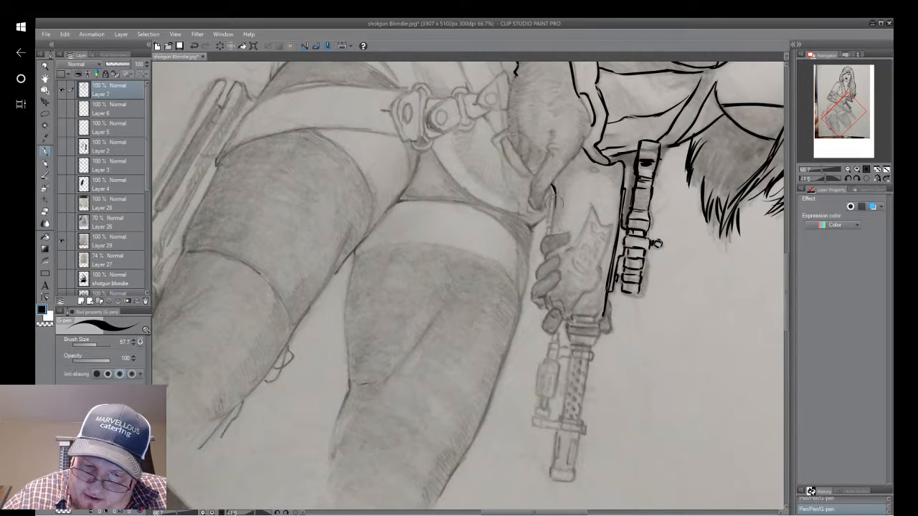
{"action": "left_click_drag", "start_coordinate": [553, 189], "coordinate": [550, 231]}
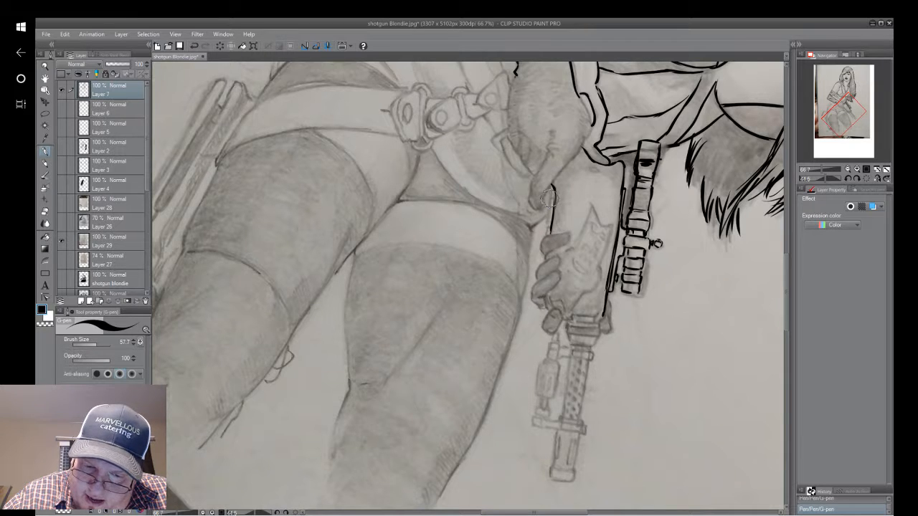
{"action": "left_click_drag", "start_coordinate": [552, 186], "coordinate": [550, 216]}
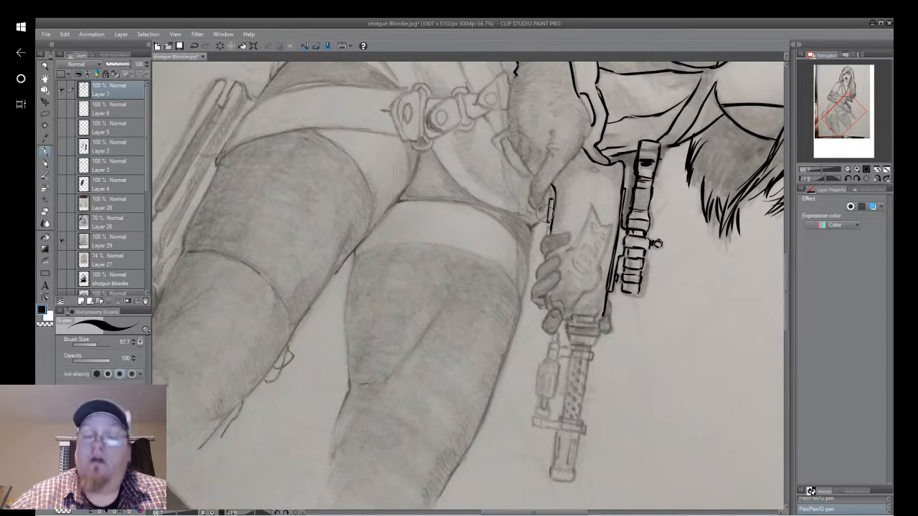
{"action": "left_click_drag", "start_coordinate": [551, 201], "coordinate": [548, 225]}
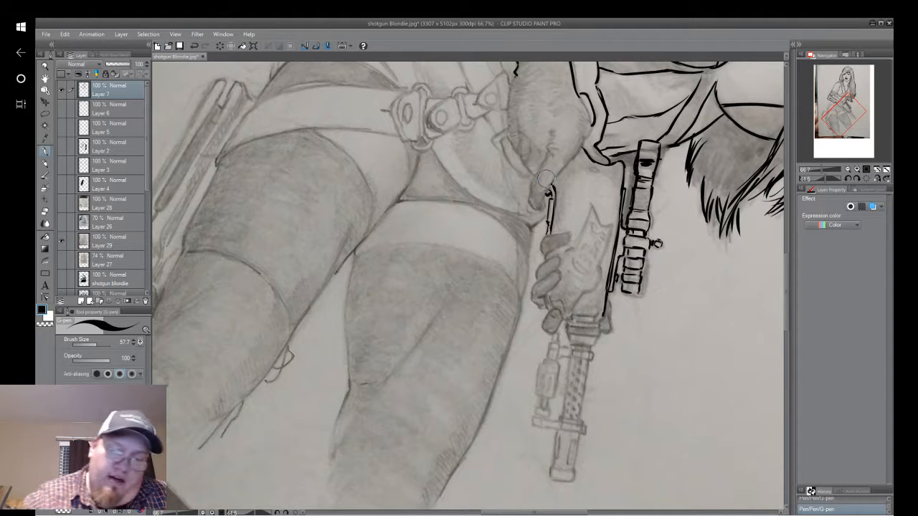
Undo the last stroke beside the gloved fingertip and re-ink the short inner line at the end of the gun's lower edge.
{"action": "right_click", "coordinate": [170, 85]}
{"action": "left_click", "coordinate": [195, 52]}
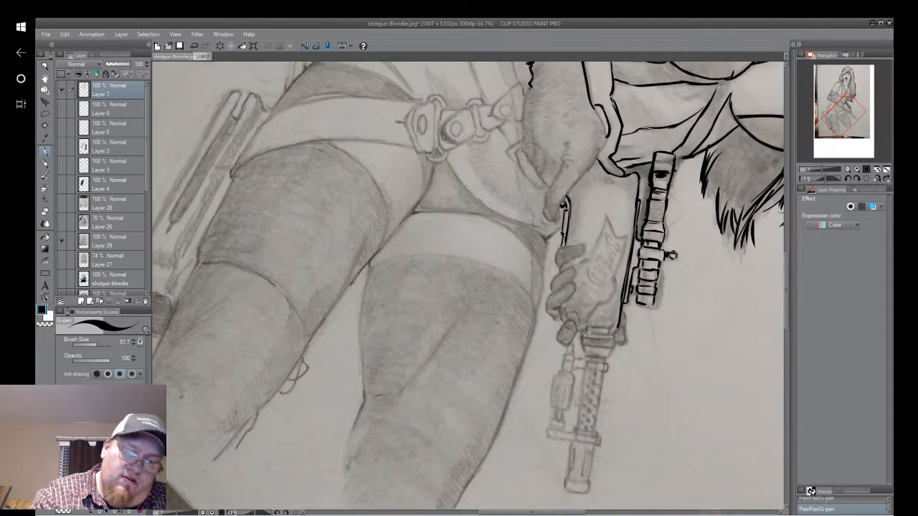
{"action": "left_click", "coordinate": [193, 46]}
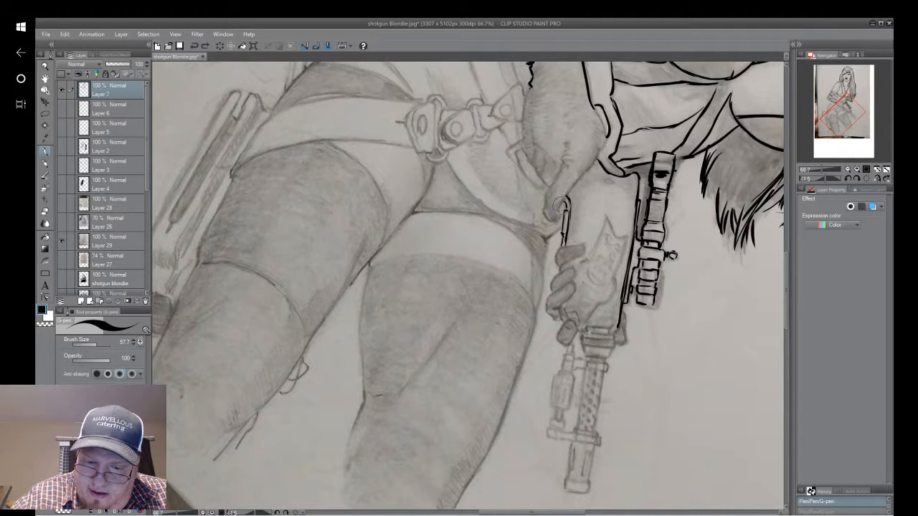
{"action": "left_click_drag", "start_coordinate": [562, 202], "coordinate": [564, 211]}
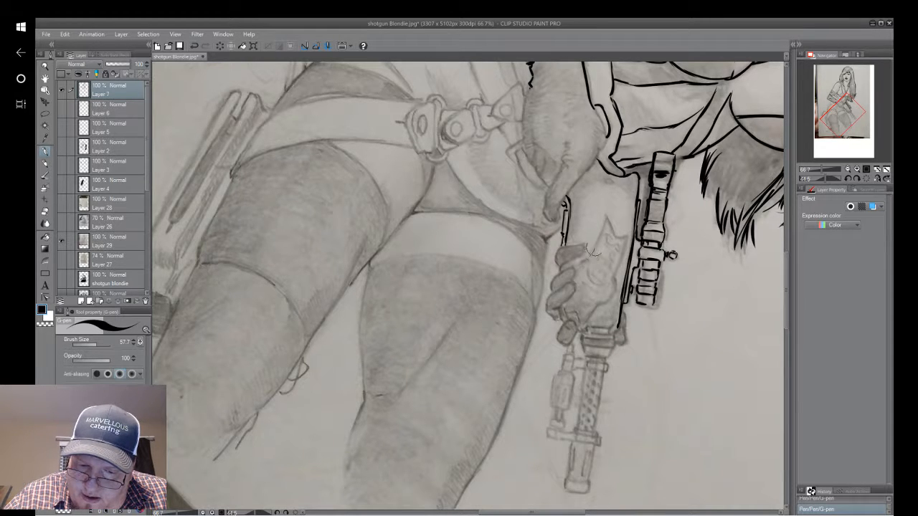
Ink the supporting glove's jagged cuff, back edge and curled fingers around the gun's fore-end, and add a small dot on the gun body.
{"action": "left_click_drag", "start_coordinate": [589, 258], "coordinate": [606, 218]}
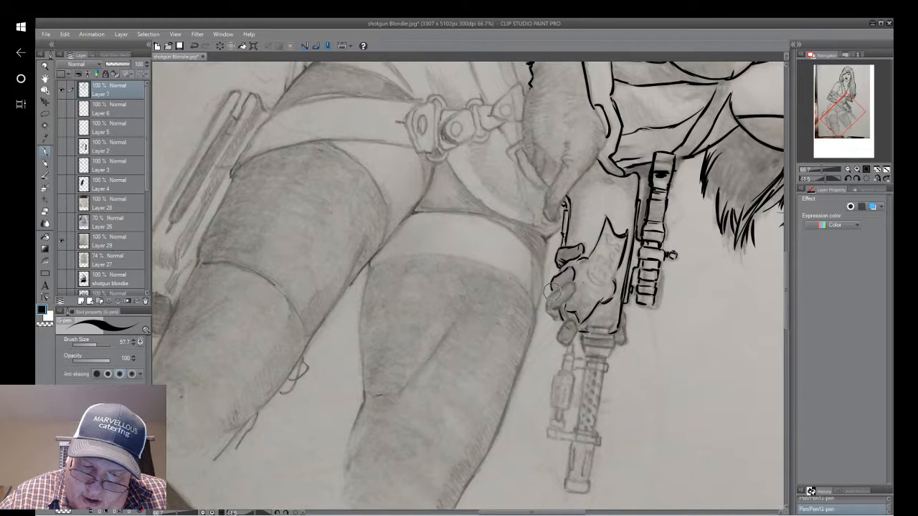
{"action": "mouse_move", "coordinate": [547, 304]}
{"action": "left_mouse_down"}
{"action": "mouse_move", "coordinate": [548, 316]}
{"action": "mouse_move", "coordinate": [565, 299]}
{"action": "left_mouse_up"}
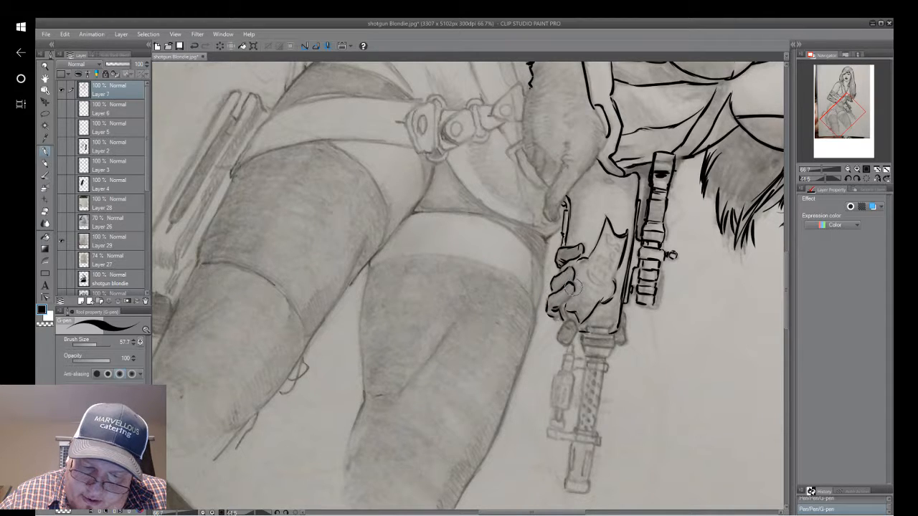
{"action": "left_click_drag", "start_coordinate": [573, 292], "coordinate": [562, 307]}
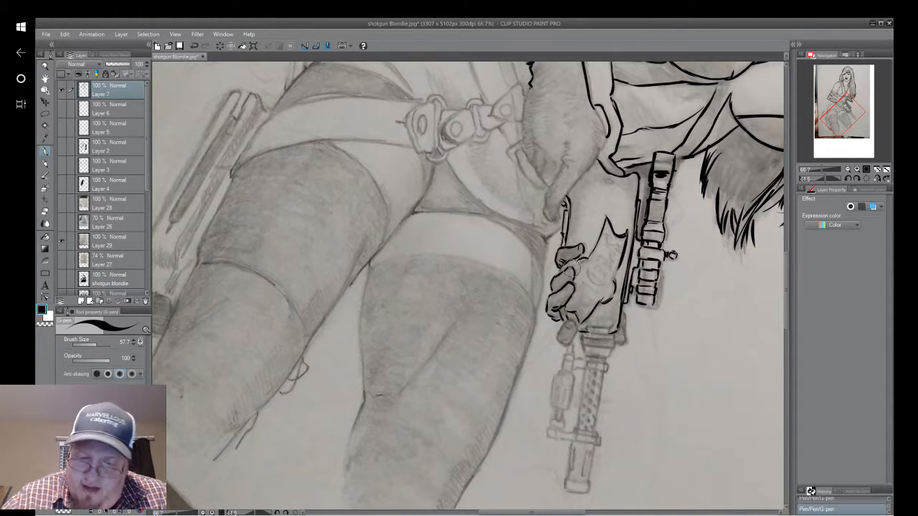
{"action": "right_click", "coordinate": [568, 208]}
{"action": "left_click", "coordinate": [649, 115]}
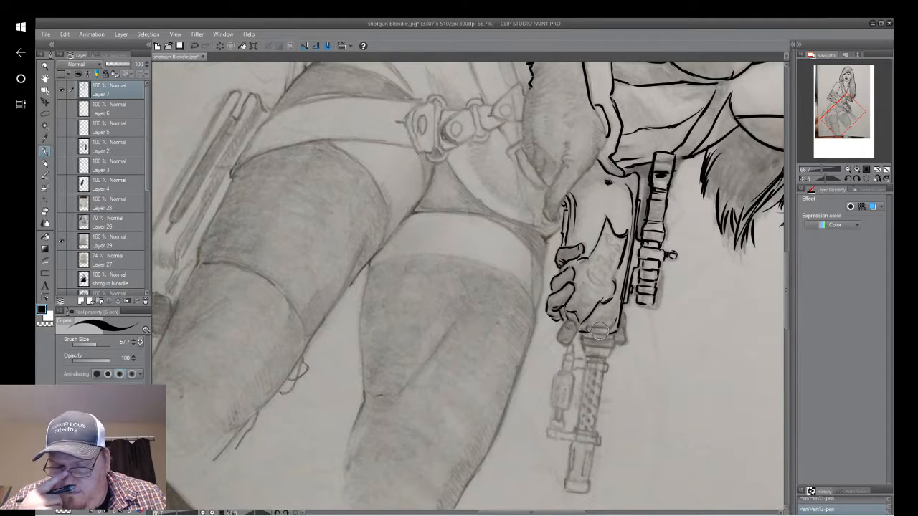
Undo the last pen strokes at the rear of the gun body.
{"action": "left_click_drag", "start_coordinate": [600, 331], "coordinate": [664, 339]}
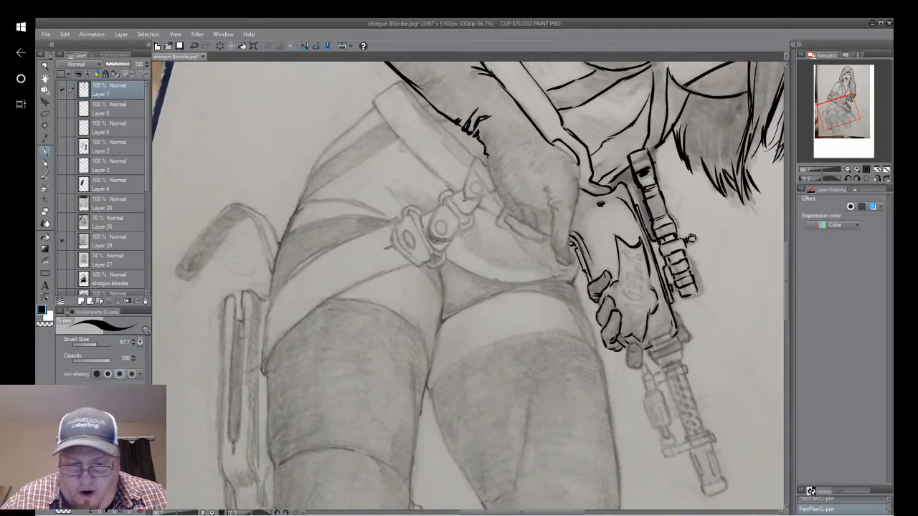
{"action": "mouse_move", "coordinate": [691, 238]}
{"action": "left_mouse_down"}
{"action": "mouse_move", "coordinate": [628, 180]}
{"action": "mouse_move", "coordinate": [542, 192]}
{"action": "left_mouse_up"}
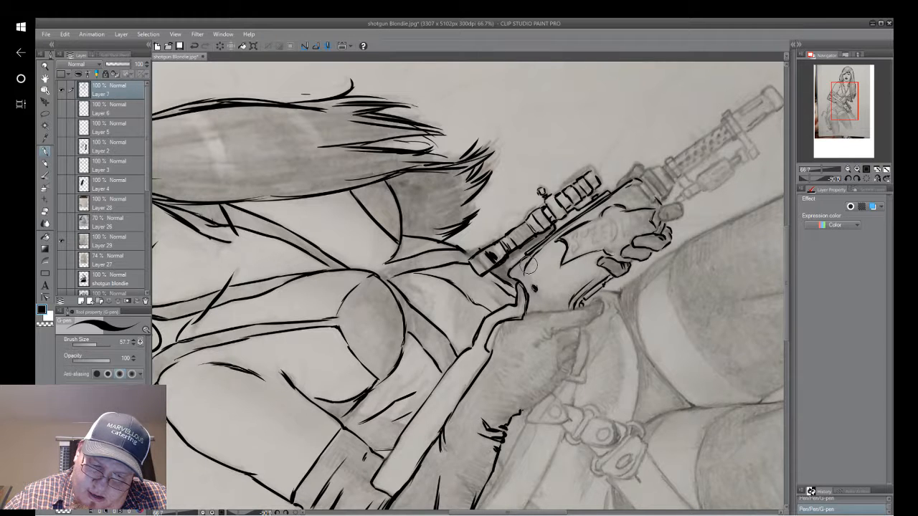
{"action": "left_click", "coordinate": [194, 46]}
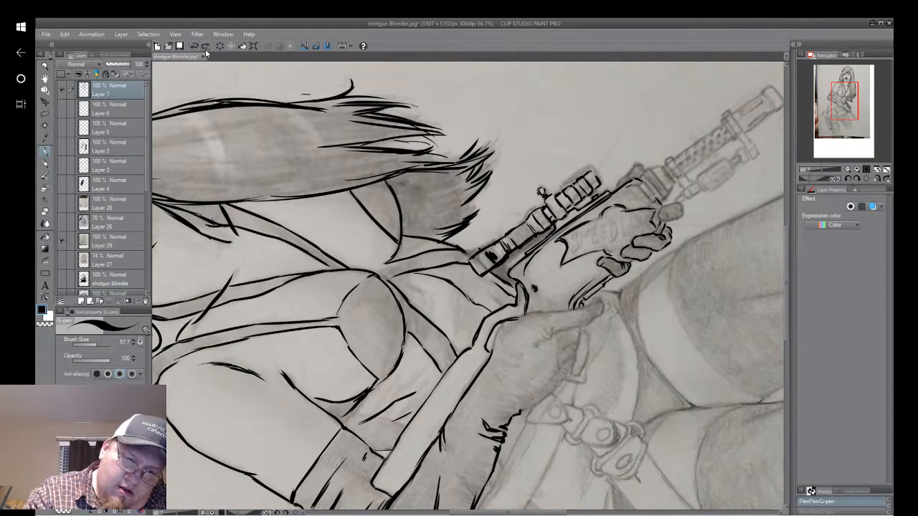
{"action": "left_click", "coordinate": [194, 47]}
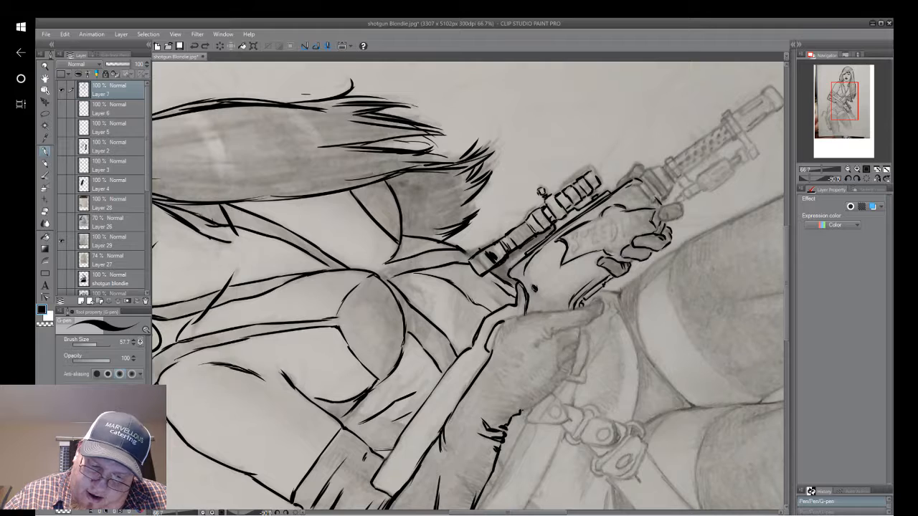
Ink the rear glove's thumb, knuckle creases, curled fingers and outer edge down to the wrist folds.
{"action": "mouse_move", "coordinate": [532, 286]}
{"action": "left_mouse_down"}
{"action": "mouse_move", "coordinate": [528, 317]}
{"action": "mouse_move", "coordinate": [522, 285]}
{"action": "mouse_move", "coordinate": [512, 286]}
{"action": "mouse_move", "coordinate": [531, 304]}
{"action": "left_mouse_up"}
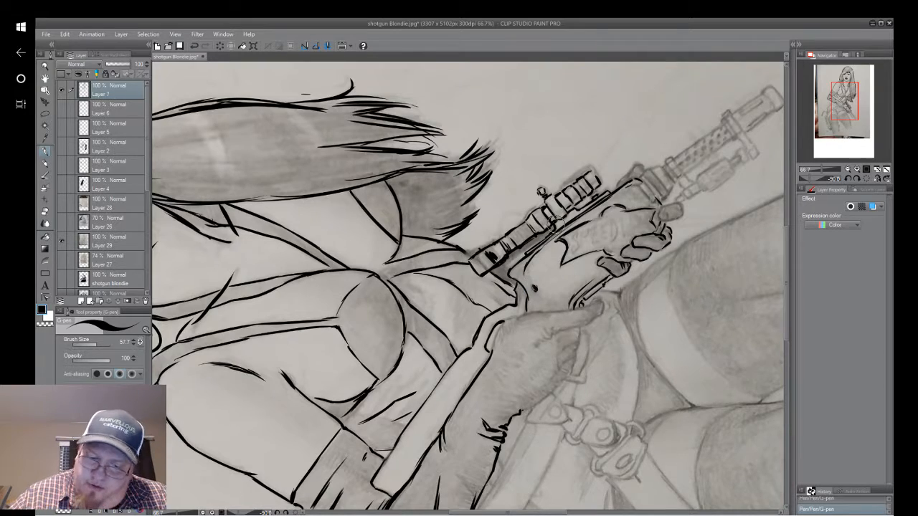
{"action": "mouse_move", "coordinate": [558, 222]}
{"action": "left_mouse_down"}
{"action": "mouse_move", "coordinate": [530, 225]}
{"action": "mouse_move", "coordinate": [507, 282]}
{"action": "mouse_move", "coordinate": [495, 189]}
{"action": "left_mouse_up"}
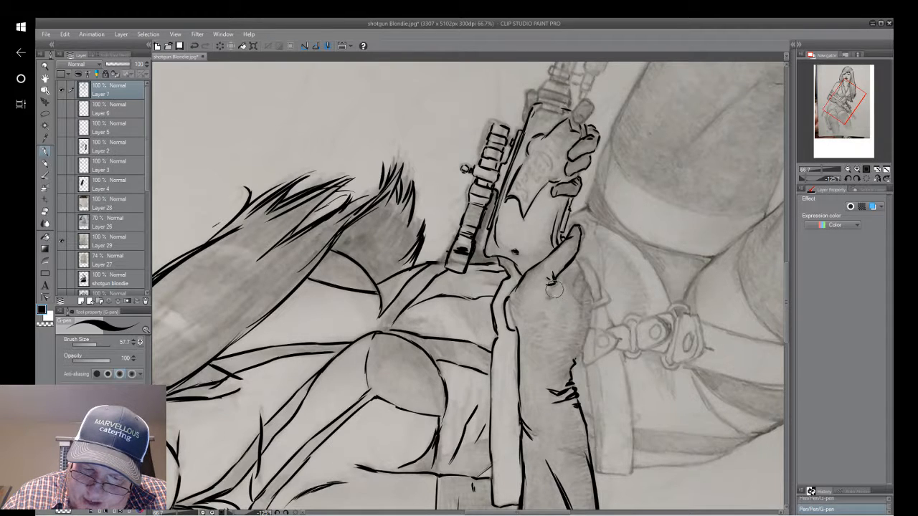
{"action": "left_click_drag", "start_coordinate": [555, 283], "coordinate": [550, 299]}
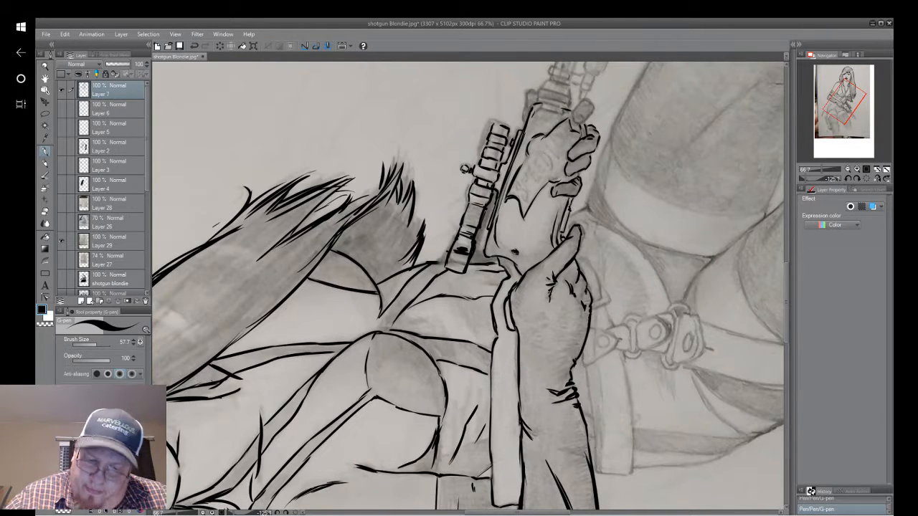
{"action": "left_click_drag", "start_coordinate": [468, 285], "coordinate": [468, 239]}
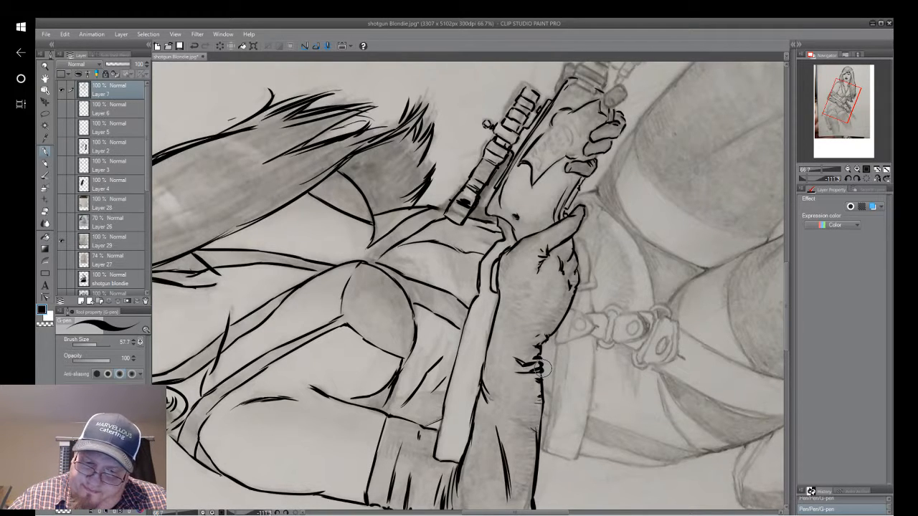
Ink the collar ahead of the supporting hand and the small rear fitting of the under-barrel attachment, undoing misplaced strokes along the way.
{"action": "left_click_drag", "start_coordinate": [543, 339], "coordinate": [465, 414]}
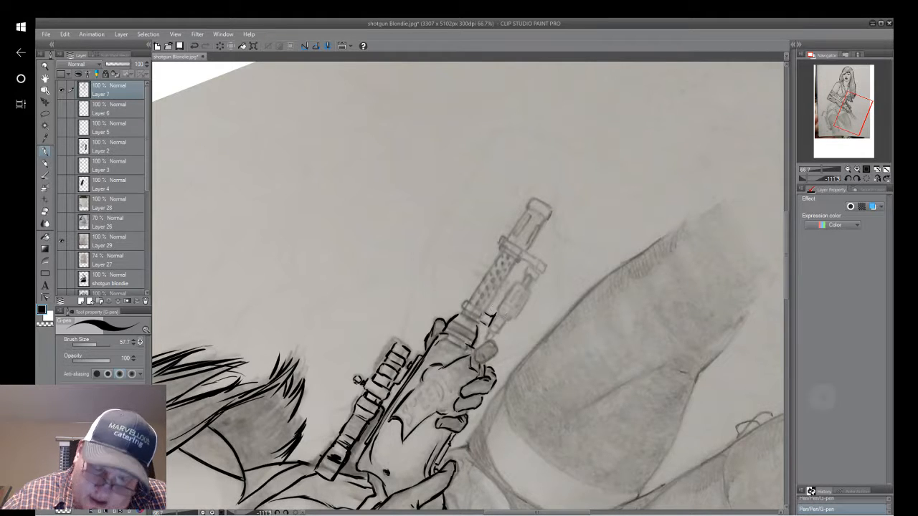
{"action": "left_click", "coordinate": [195, 47]}
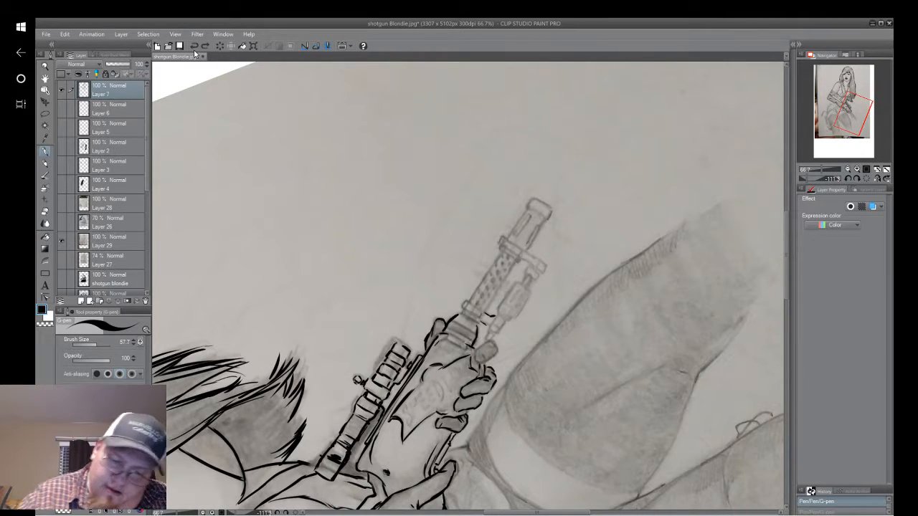
{"action": "left_click_drag", "start_coordinate": [488, 326], "coordinate": [494, 318]}
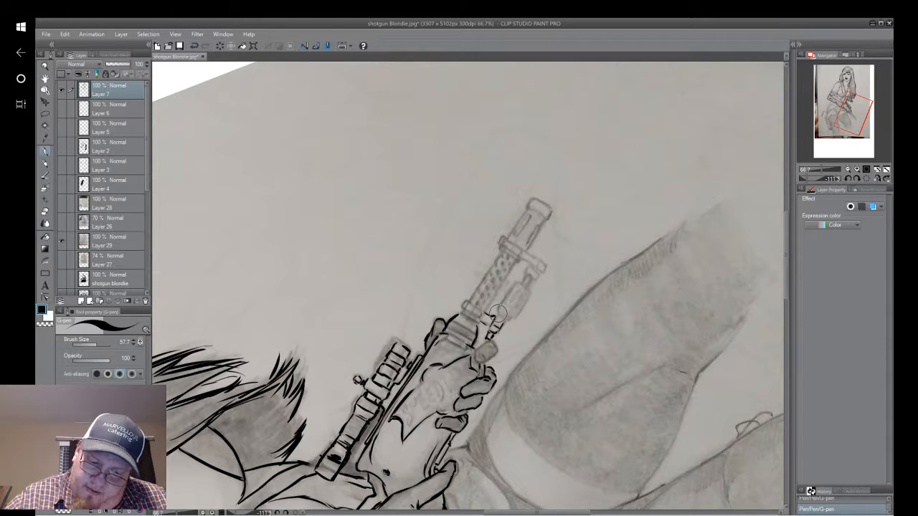
{"action": "left_click", "coordinate": [194, 46]}
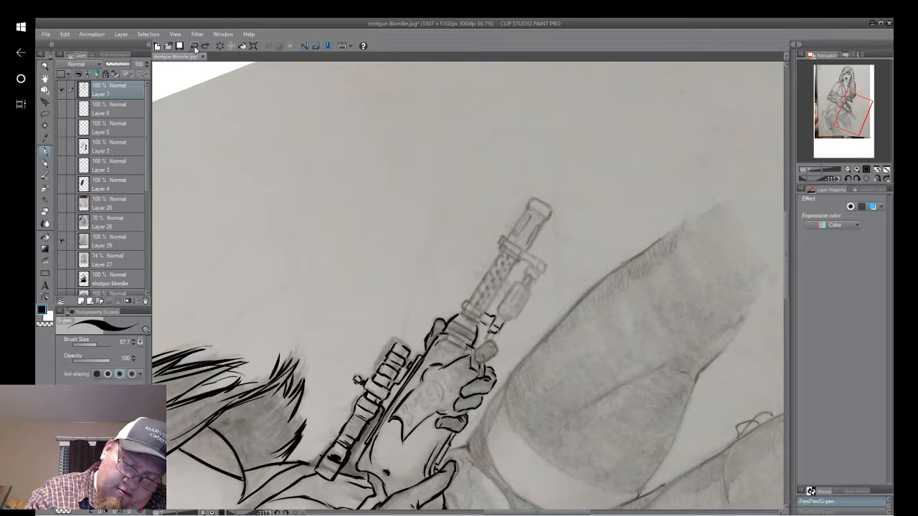
{"action": "left_click_drag", "start_coordinate": [492, 331], "coordinate": [488, 337]}
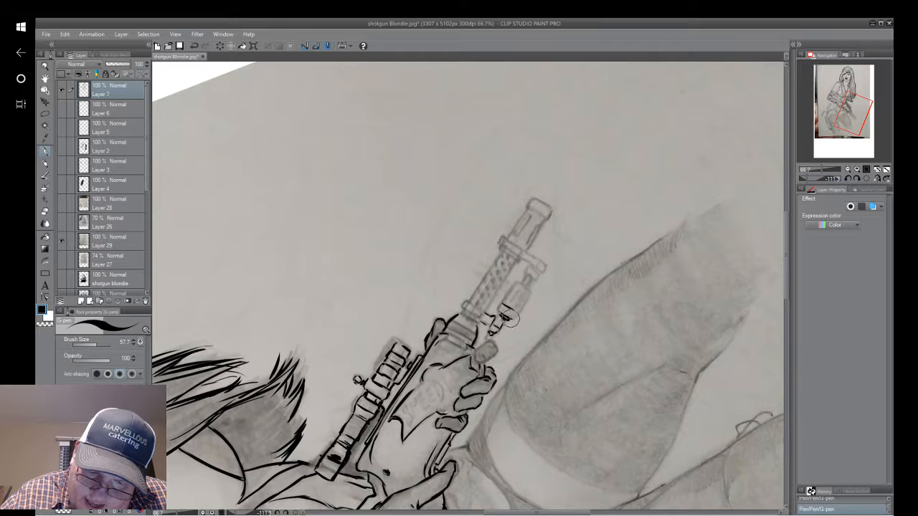
Ink the under-barrel attachment's rounded body with its inner grooves, and clean up and ink its narrow front neck.
{"action": "mouse_move", "coordinate": [514, 318]}
{"action": "left_mouse_down"}
{"action": "mouse_move", "coordinate": [533, 289]}
{"action": "mouse_move", "coordinate": [525, 299]}
{"action": "mouse_move", "coordinate": [522, 244]}
{"action": "mouse_move", "coordinate": [496, 309]}
{"action": "mouse_move", "coordinate": [512, 286]}
{"action": "left_mouse_up"}
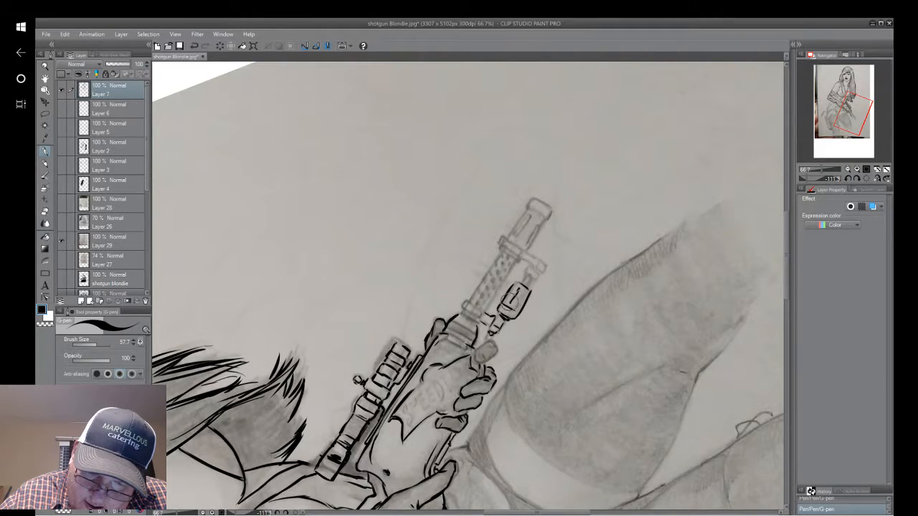
{"action": "mouse_move", "coordinate": [511, 305]}
{"action": "left_mouse_down"}
{"action": "mouse_move", "coordinate": [517, 291]}
{"action": "mouse_move", "coordinate": [522, 304]}
{"action": "left_mouse_up"}
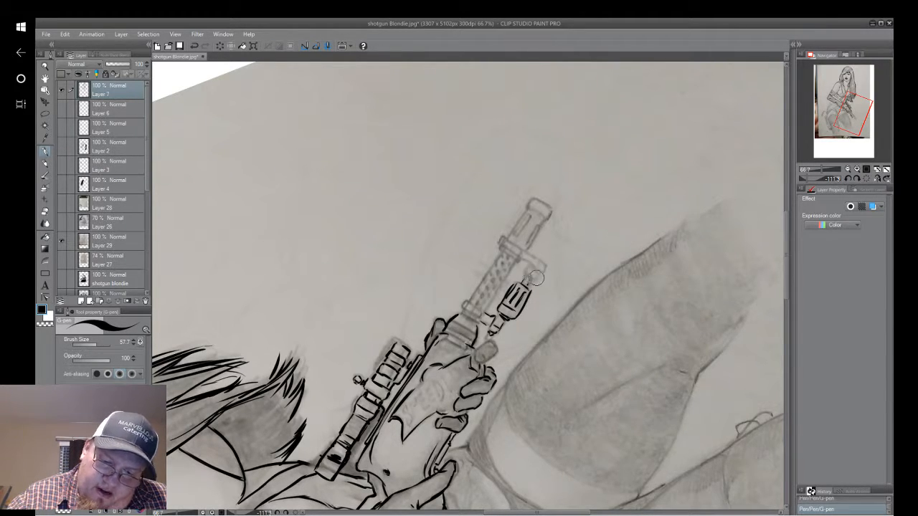
{"action": "left_click_drag", "start_coordinate": [537, 278], "coordinate": [550, 264]}
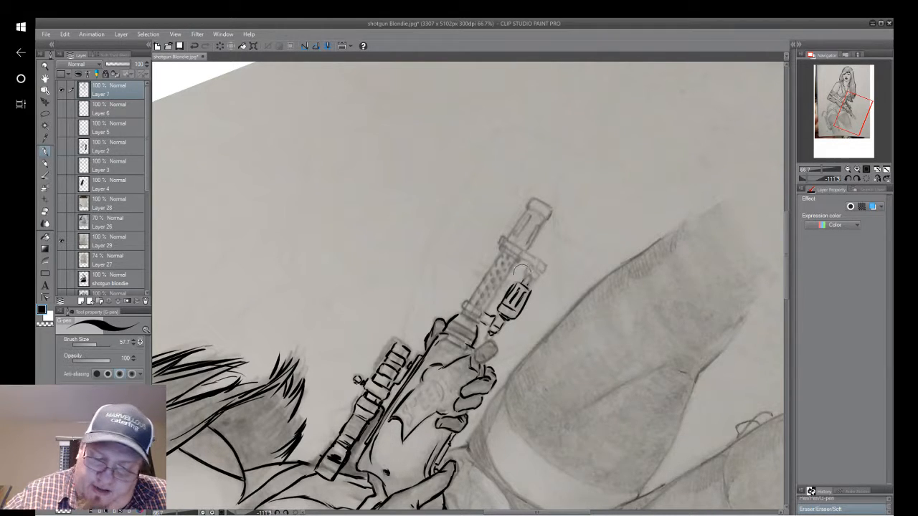
{"action": "mouse_move", "coordinate": [529, 277]}
{"action": "left_mouse_down"}
{"action": "mouse_move", "coordinate": [523, 282]}
{"action": "mouse_move", "coordinate": [526, 269]}
{"action": "mouse_move", "coordinate": [537, 272]}
{"action": "mouse_move", "coordinate": [532, 281]}
{"action": "mouse_move", "coordinate": [538, 270]}
{"action": "left_mouse_up"}
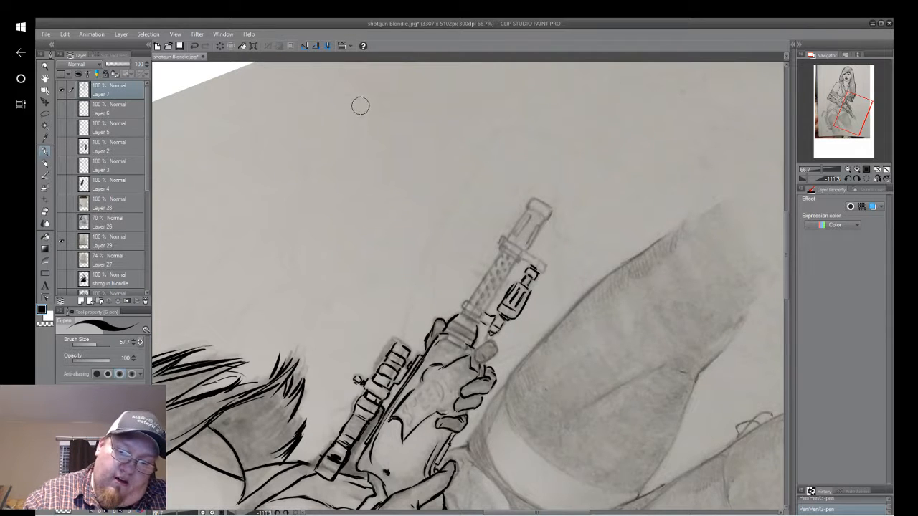
Sketch a demonstration forearm with a bent hand and fingers, plus a second pair of forearm lines, in the empty area beside the gun.
{"action": "left_click_drag", "start_coordinate": [364, 98], "coordinate": [352, 201]}
{"action": "mouse_move", "coordinate": [319, 82]}
{"action": "left_mouse_down"}
{"action": "mouse_move", "coordinate": [311, 216]}
{"action": "mouse_move", "coordinate": [332, 256]}
{"action": "left_mouse_up"}
{"action": "mouse_move", "coordinate": [324, 213]}
{"action": "left_mouse_down"}
{"action": "mouse_move", "coordinate": [369, 231]}
{"action": "mouse_move", "coordinate": [349, 256]}
{"action": "mouse_move", "coordinate": [355, 270]}
{"action": "mouse_move", "coordinate": [351, 241]}
{"action": "mouse_move", "coordinate": [324, 243]}
{"action": "mouse_move", "coordinate": [353, 292]}
{"action": "mouse_move", "coordinate": [346, 256]}
{"action": "left_mouse_up"}
{"action": "mouse_move", "coordinate": [355, 244]}
{"action": "left_mouse_down"}
{"action": "mouse_move", "coordinate": [361, 277]}
{"action": "mouse_move", "coordinate": [377, 291]}
{"action": "mouse_move", "coordinate": [387, 253]}
{"action": "left_mouse_up"}
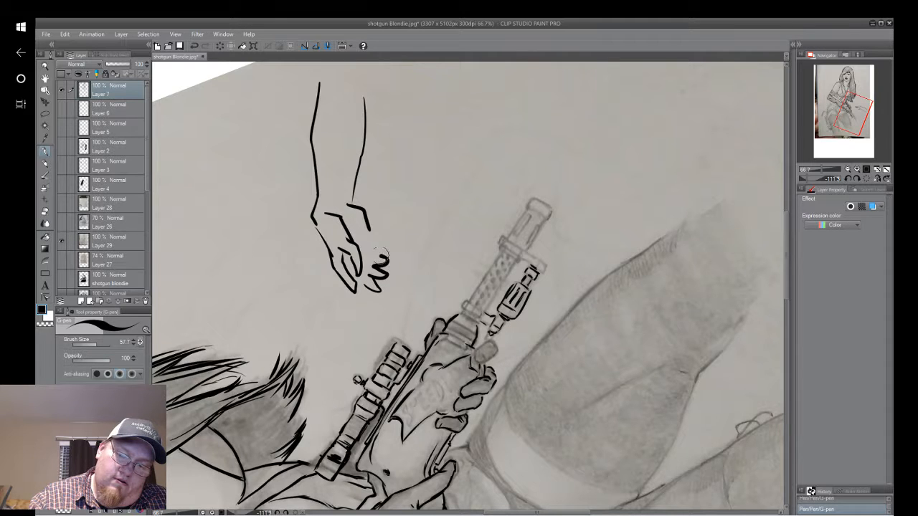
{"action": "left_click_drag", "start_coordinate": [353, 204], "coordinate": [363, 98]}
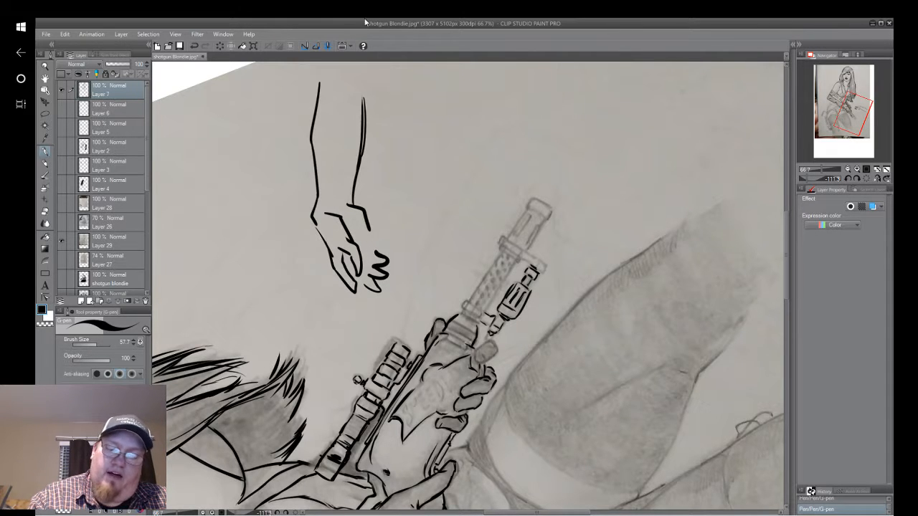
{"action": "mouse_move", "coordinate": [350, 204]}
{"action": "left_mouse_down"}
{"action": "mouse_move", "coordinate": [348, 189]}
{"action": "mouse_move", "coordinate": [333, 184]}
{"action": "left_mouse_up"}
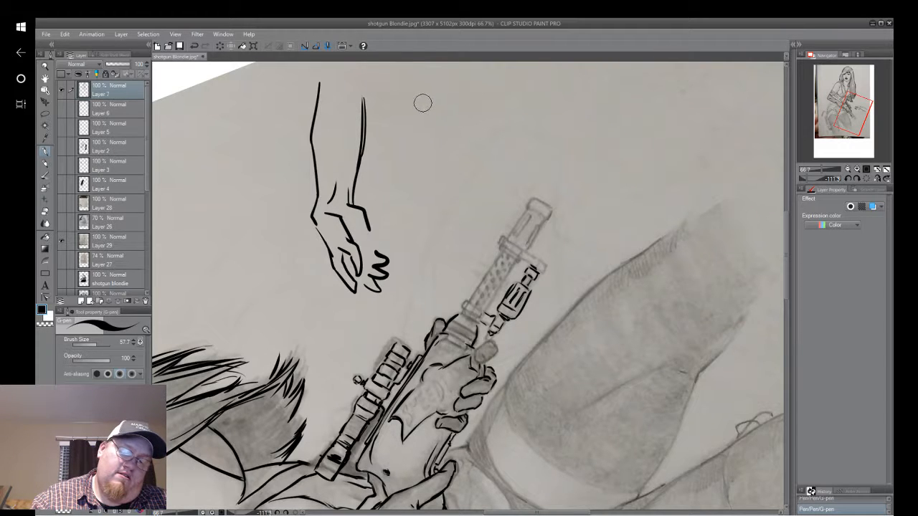
{"action": "mouse_move", "coordinate": [435, 88]}
{"action": "left_mouse_down"}
{"action": "mouse_move", "coordinate": [428, 193]}
{"action": "mouse_move", "coordinate": [437, 221]}
{"action": "left_mouse_up"}
{"action": "left_click_drag", "start_coordinate": [478, 99], "coordinate": [487, 218]}
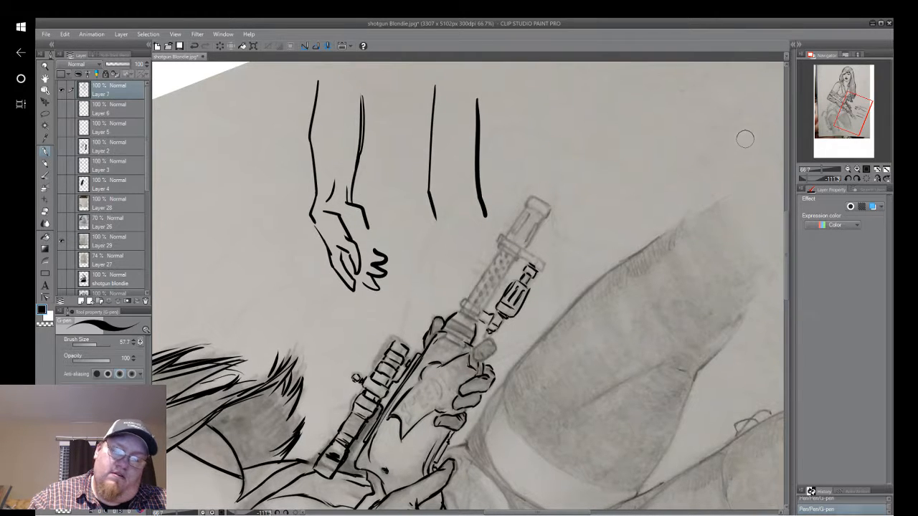
Erase the demonstration forearm, hand and finger sketches from the empty area beside the gun.
{"action": "left_click_drag", "start_coordinate": [743, 138], "coordinate": [738, 132]}
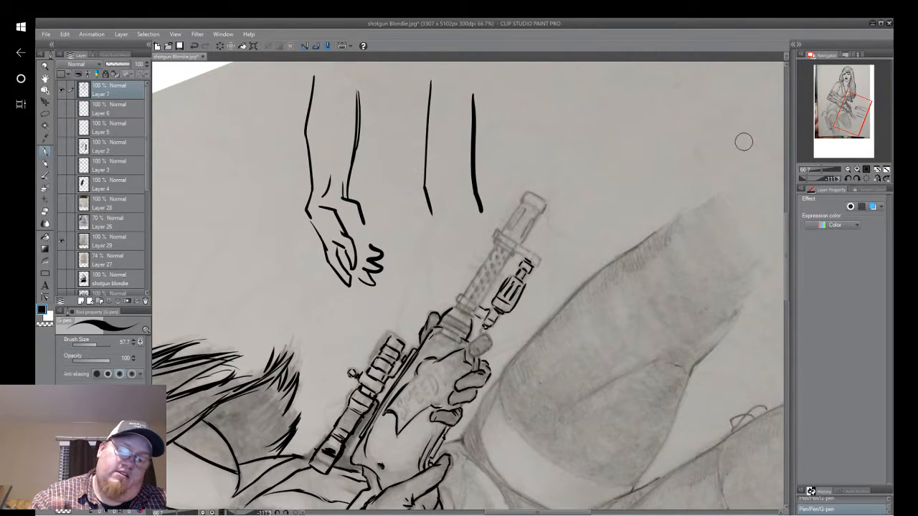
{"action": "key", "text": "e"}
{"action": "mouse_move", "coordinate": [430, 74]}
{"action": "left_mouse_down"}
{"action": "mouse_move", "coordinate": [431, 209]}
{"action": "mouse_move", "coordinate": [474, 168]}
{"action": "mouse_move", "coordinate": [470, 118]}
{"action": "left_mouse_up"}
{"action": "mouse_move", "coordinate": [380, 255]}
{"action": "left_mouse_down"}
{"action": "mouse_move", "coordinate": [358, 273]}
{"action": "mouse_move", "coordinate": [371, 280]}
{"action": "mouse_move", "coordinate": [376, 249]}
{"action": "left_mouse_up"}
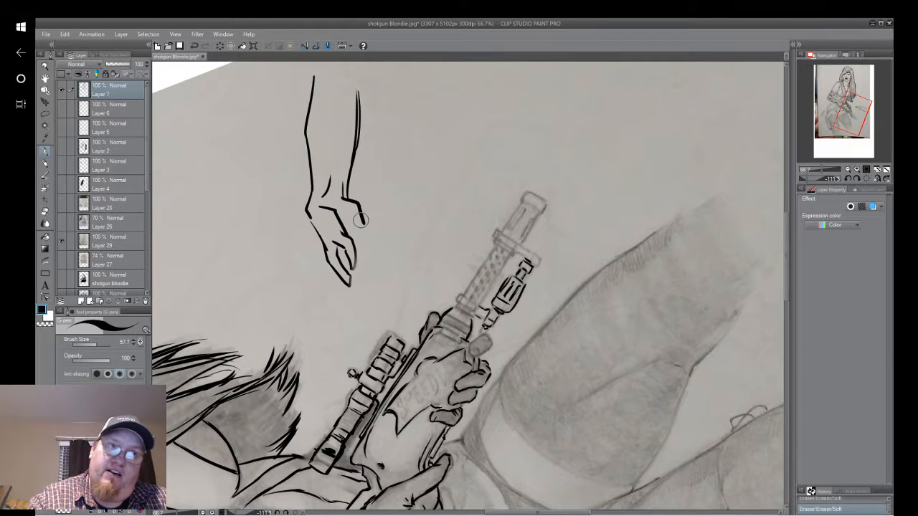
{"action": "mouse_move", "coordinate": [353, 214]}
{"action": "left_mouse_down"}
{"action": "mouse_move", "coordinate": [351, 77]}
{"action": "mouse_move", "coordinate": [342, 165]}
{"action": "left_mouse_up"}
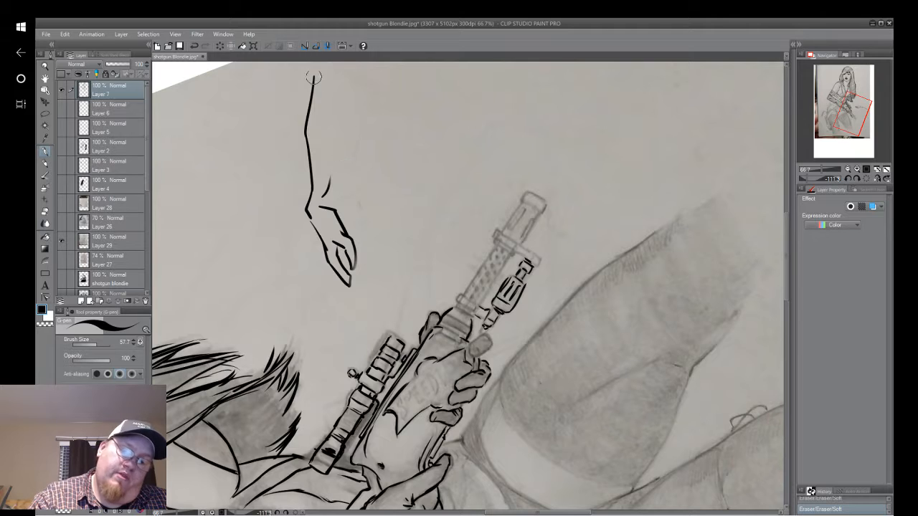
{"action": "mouse_move", "coordinate": [314, 76]}
{"action": "left_mouse_down"}
{"action": "mouse_move", "coordinate": [305, 88]}
{"action": "mouse_move", "coordinate": [315, 209]}
{"action": "mouse_move", "coordinate": [315, 156]}
{"action": "left_mouse_up"}
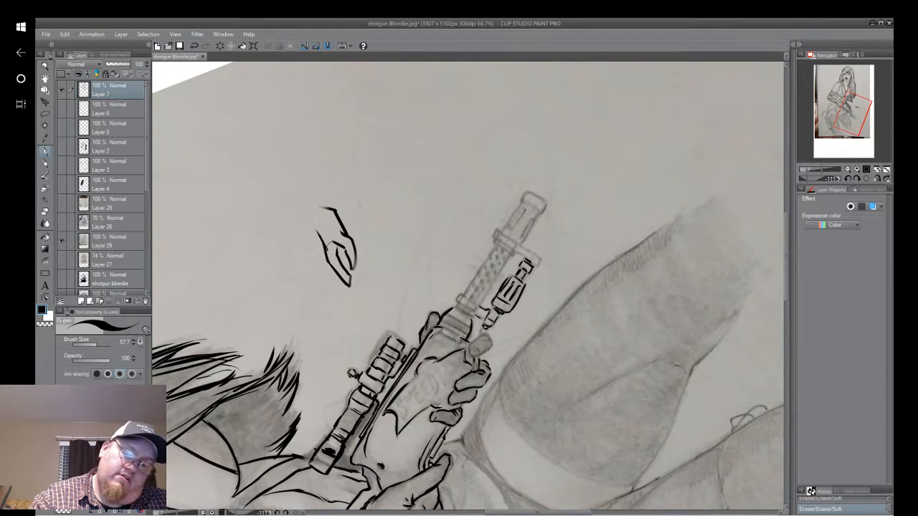
{"action": "mouse_move", "coordinate": [349, 262]}
{"action": "left_mouse_down"}
{"action": "mouse_move", "coordinate": [334, 203]}
{"action": "mouse_move", "coordinate": [352, 255]}
{"action": "mouse_move", "coordinate": [327, 209]}
{"action": "mouse_move", "coordinate": [341, 257]}
{"action": "mouse_move", "coordinate": [314, 221]}
{"action": "mouse_move", "coordinate": [346, 289]}
{"action": "mouse_move", "coordinate": [341, 259]}
{"action": "left_mouse_up"}
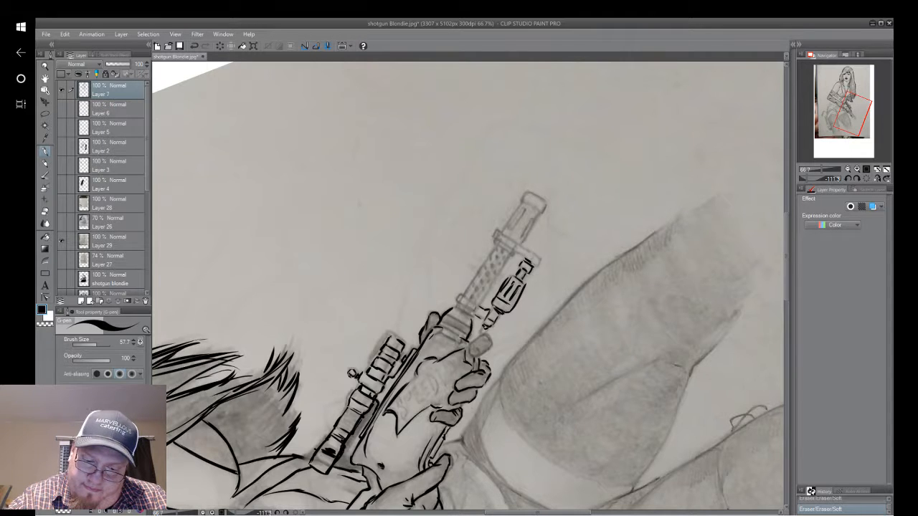
Ink both long edges of the perforated barrel shroud and the muzzle section's side lines, and place a round black dot on the supporting glove.
{"action": "mouse_move", "coordinate": [503, 251]}
{"action": "left_mouse_down"}
{"action": "mouse_move", "coordinate": [495, 266]}
{"action": "mouse_move", "coordinate": [505, 267]}
{"action": "mouse_move", "coordinate": [487, 283]}
{"action": "left_mouse_up"}
{"action": "left_click_drag", "start_coordinate": [498, 276], "coordinate": [475, 301]}
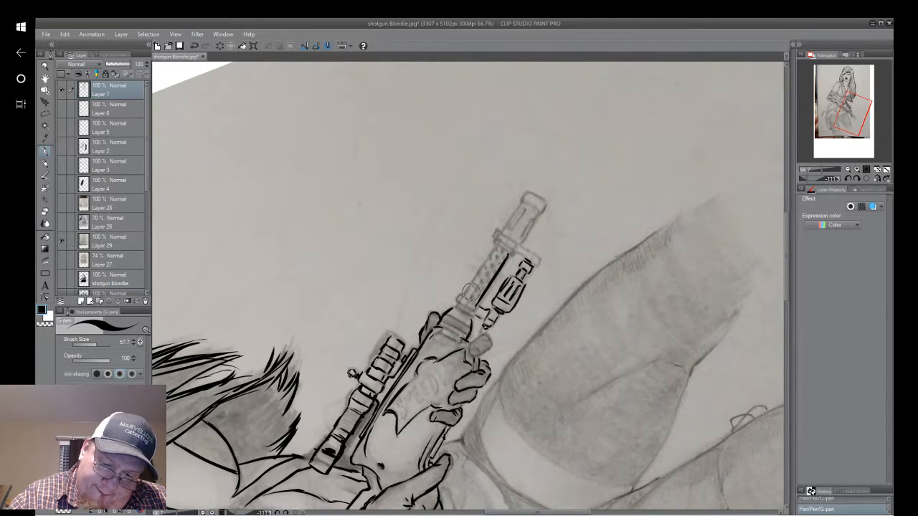
{"action": "left_click", "coordinate": [392, 427]}
{"action": "left_click_drag", "start_coordinate": [494, 242], "coordinate": [456, 298]}
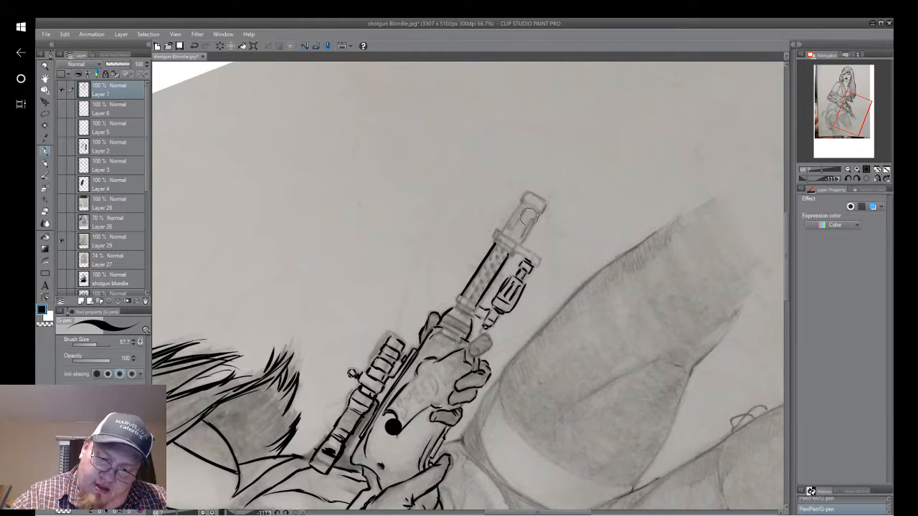
{"action": "left_click_drag", "start_coordinate": [540, 211], "coordinate": [528, 231]}
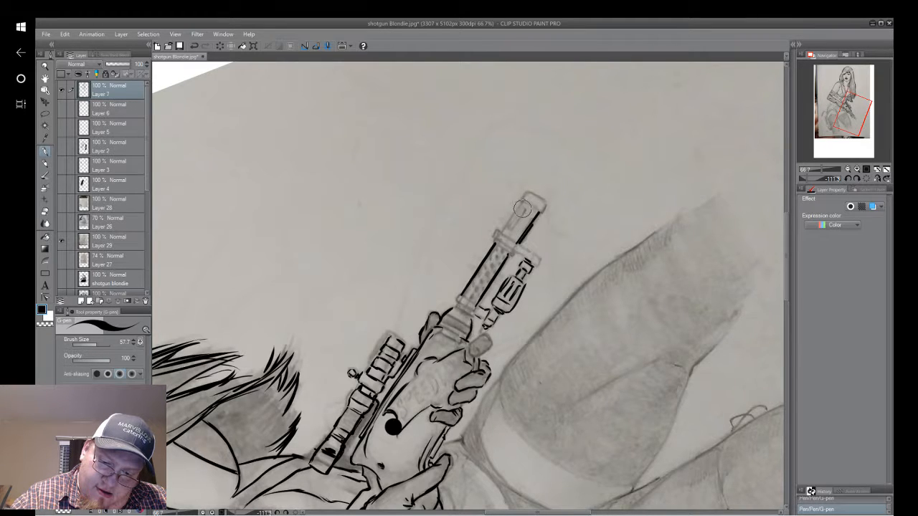
{"action": "left_click_drag", "start_coordinate": [524, 210], "coordinate": [510, 231]}
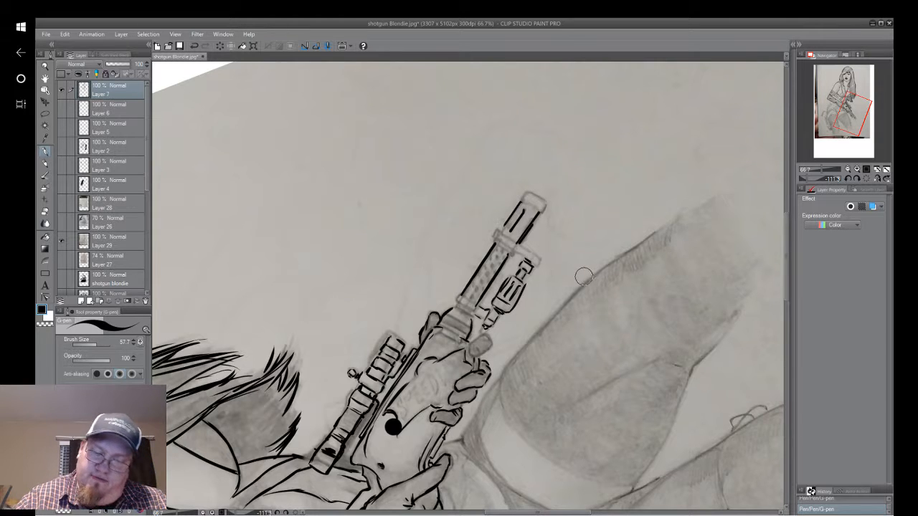
{"action": "left_click_drag", "start_coordinate": [583, 272], "coordinate": [575, 270]}
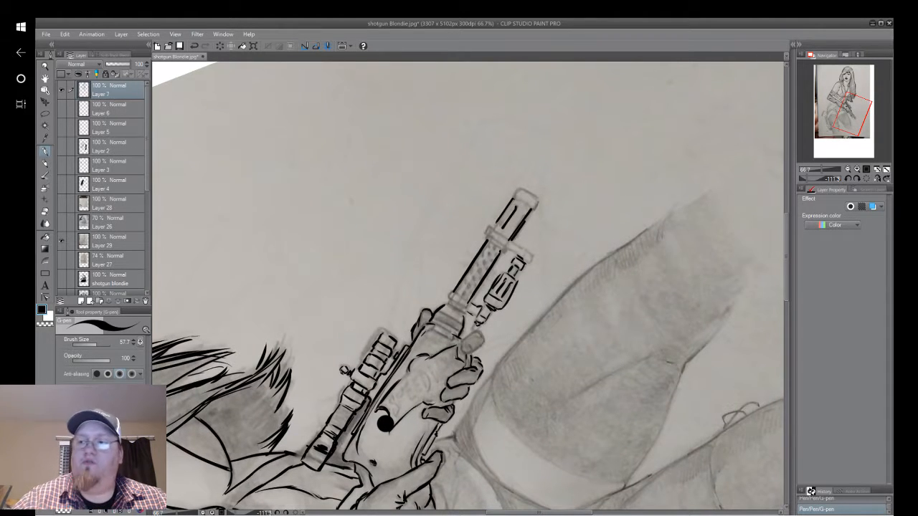
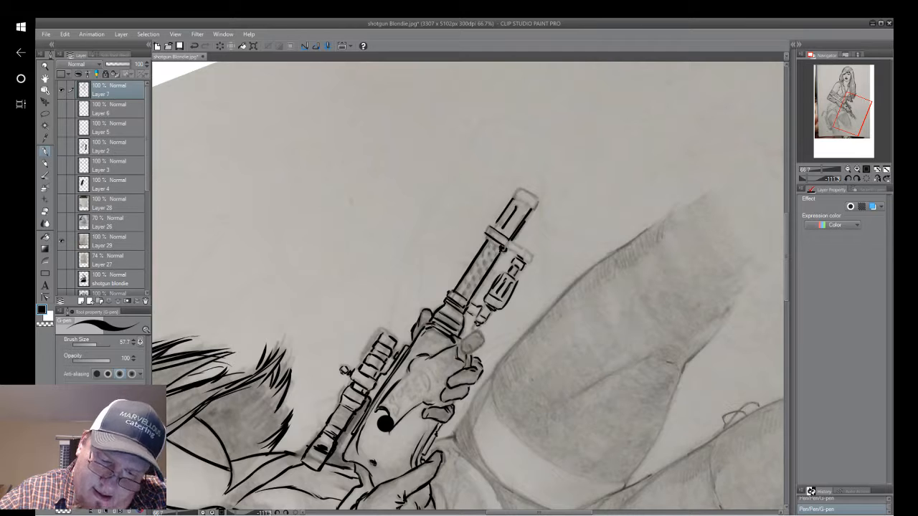
Ink the muzzle's end cap and the front bracket joining the under-barrel attachment to the barrel.
{"action": "left_click", "coordinate": [195, 46]}
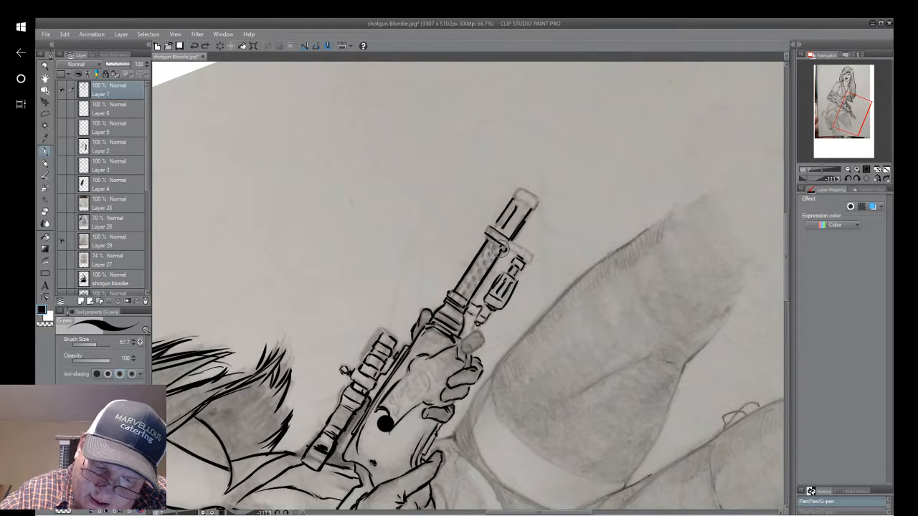
{"action": "left_click_drag", "start_coordinate": [495, 256], "coordinate": [500, 249]}
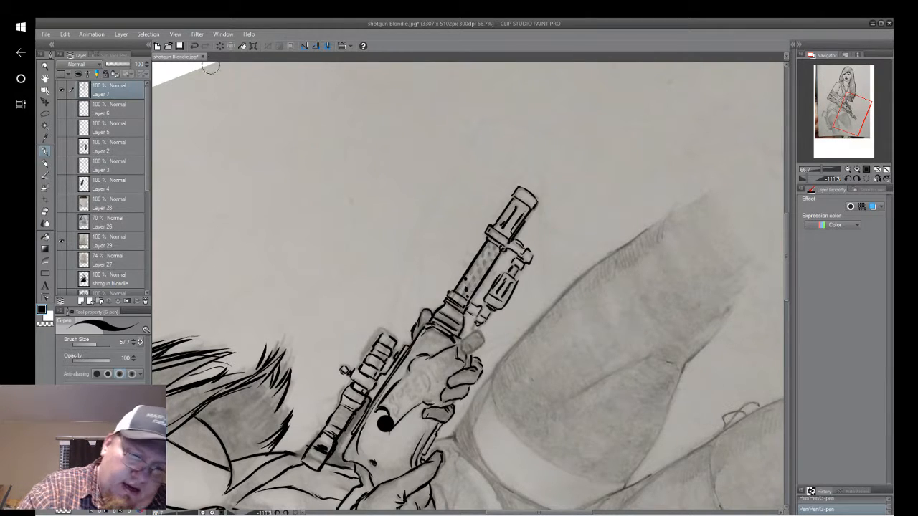
{"action": "left_click", "coordinate": [198, 46]}
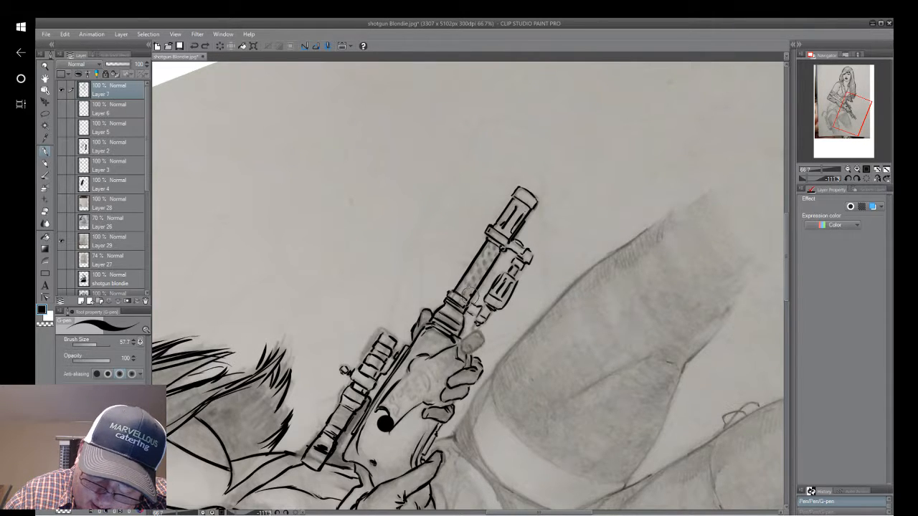
Fill the perforated barrel shroud with rows of small black dots for its holes, reworking the misplaced ones.
{"action": "left_click_drag", "start_coordinate": [463, 300], "coordinate": [477, 304]}
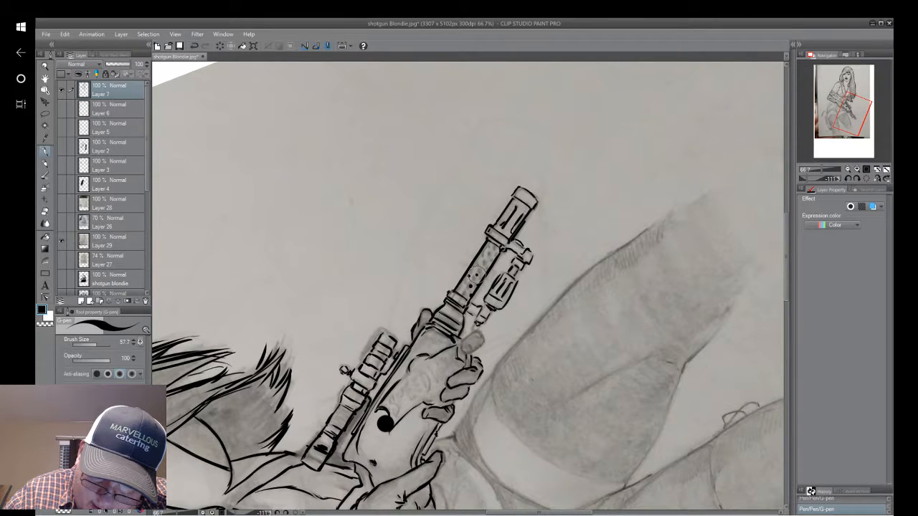
{"action": "left_click_drag", "start_coordinate": [477, 273], "coordinate": [475, 262]}
{"action": "left_click", "coordinate": [482, 264]}
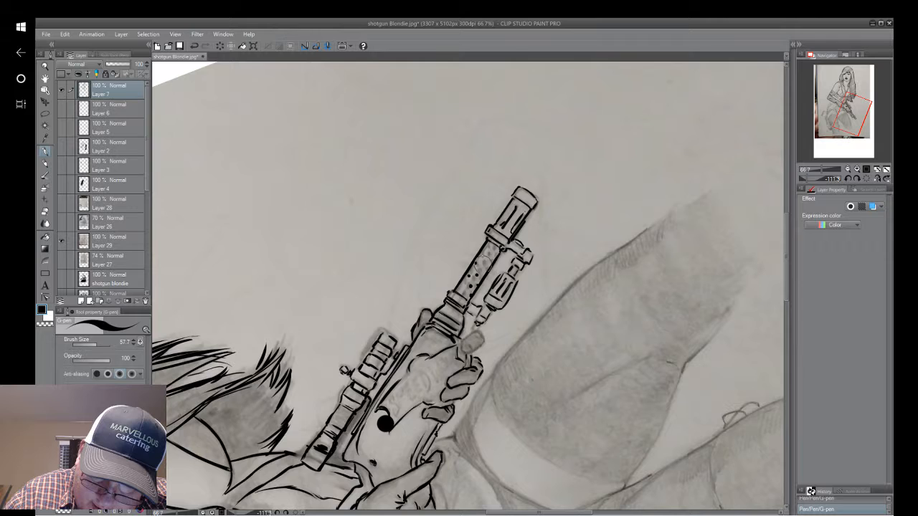
{"action": "left_click", "coordinate": [482, 272]}
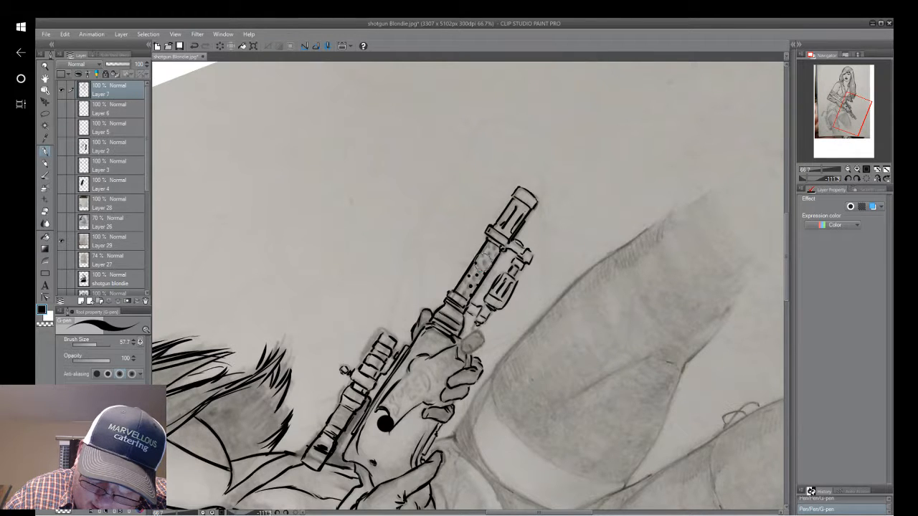
{"action": "left_click", "coordinate": [485, 263]}
{"action": "left_click", "coordinate": [488, 256]}
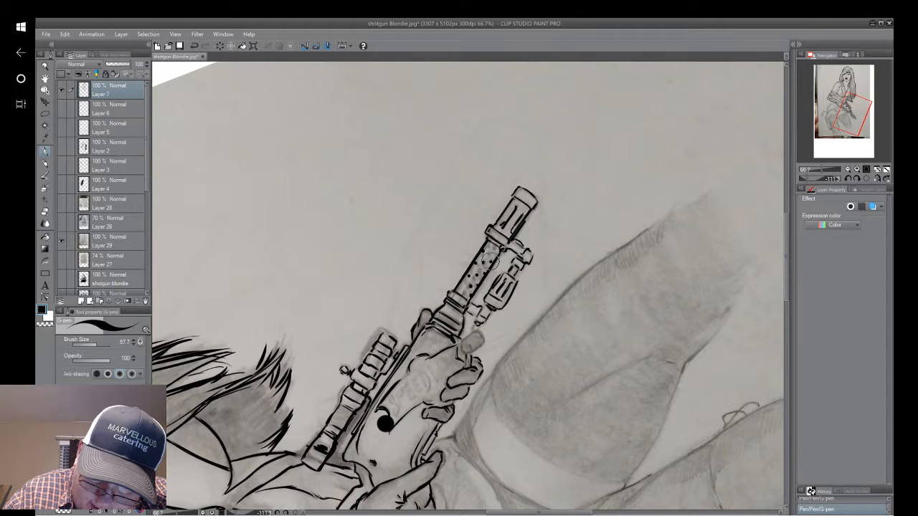
{"action": "left_click", "coordinate": [491, 250]}
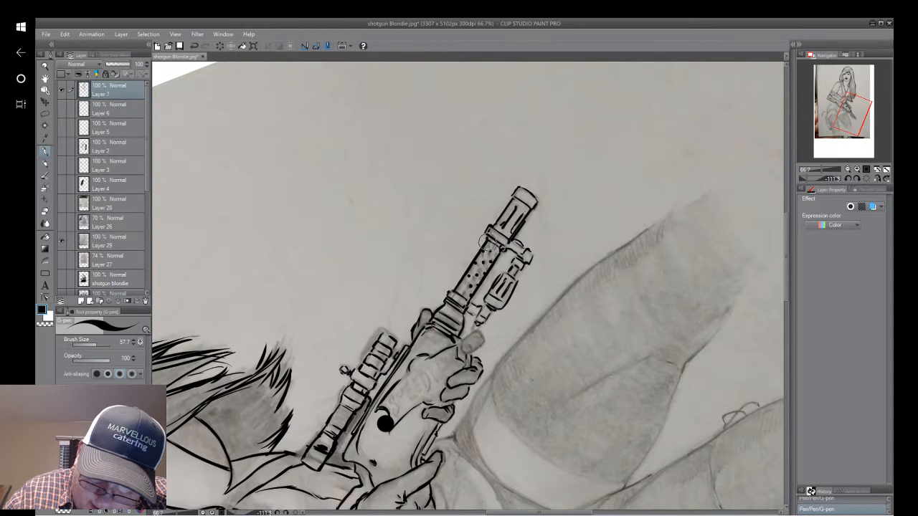
{"action": "left_click", "coordinate": [487, 245]}
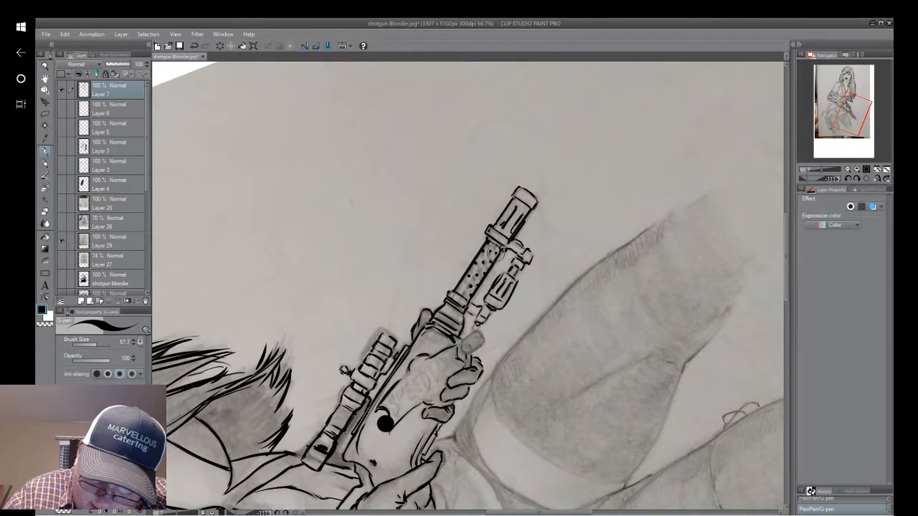
{"action": "left_click", "coordinate": [495, 245]}
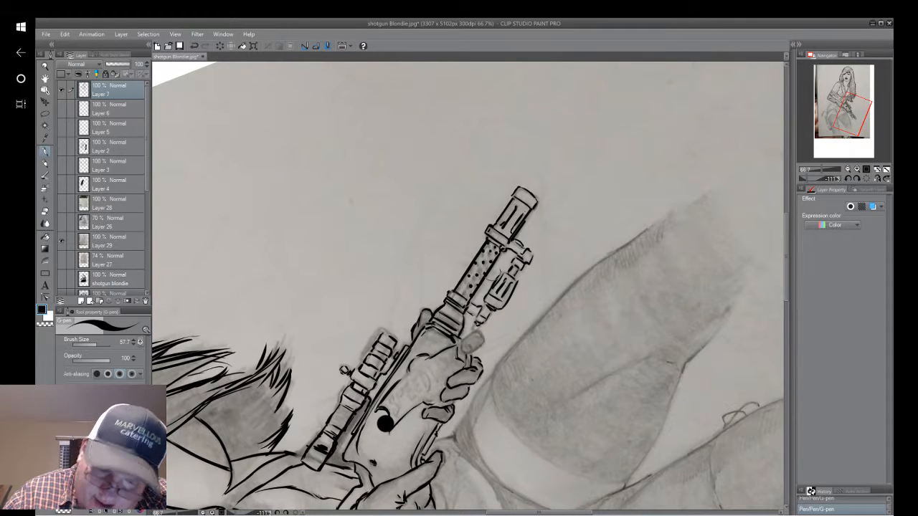
{"action": "left_click", "coordinate": [193, 47]}
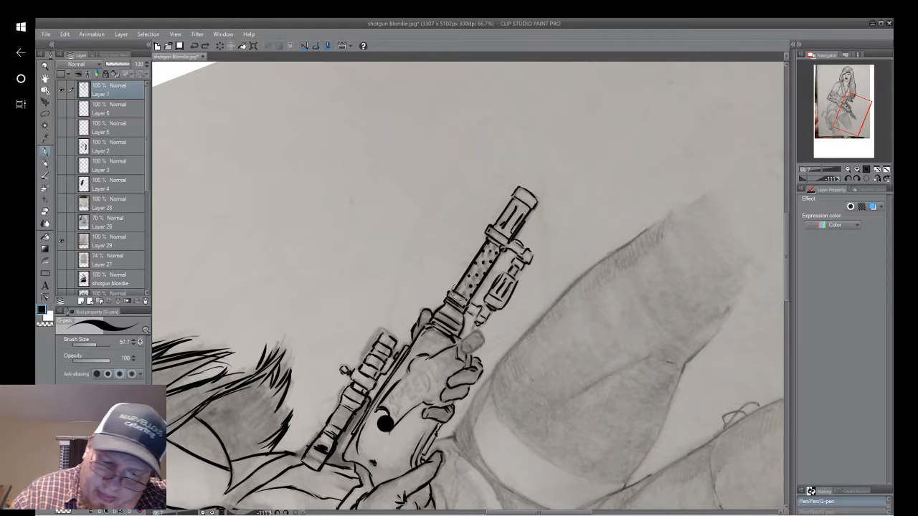
{"action": "left_click_drag", "start_coordinate": [459, 281], "coordinate": [465, 288]}
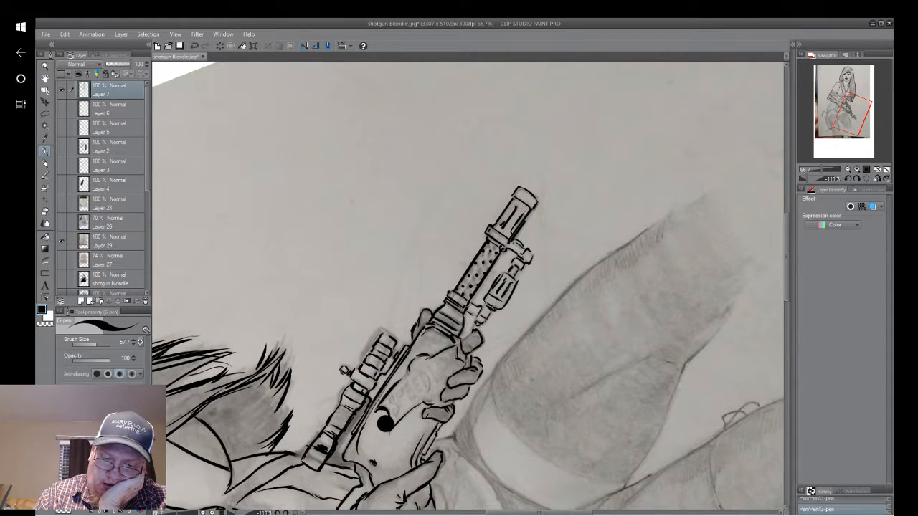
Undo the outline of the supporting hand's foremost fingertip and ink it again just behind the under-barrel attachment.
{"action": "left_click", "coordinate": [196, 49]}
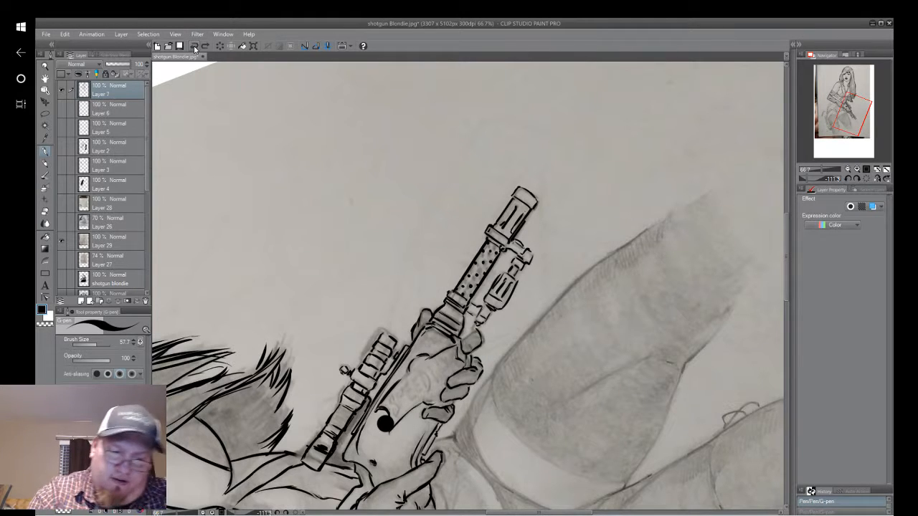
{"action": "left_click", "coordinate": [198, 48]}
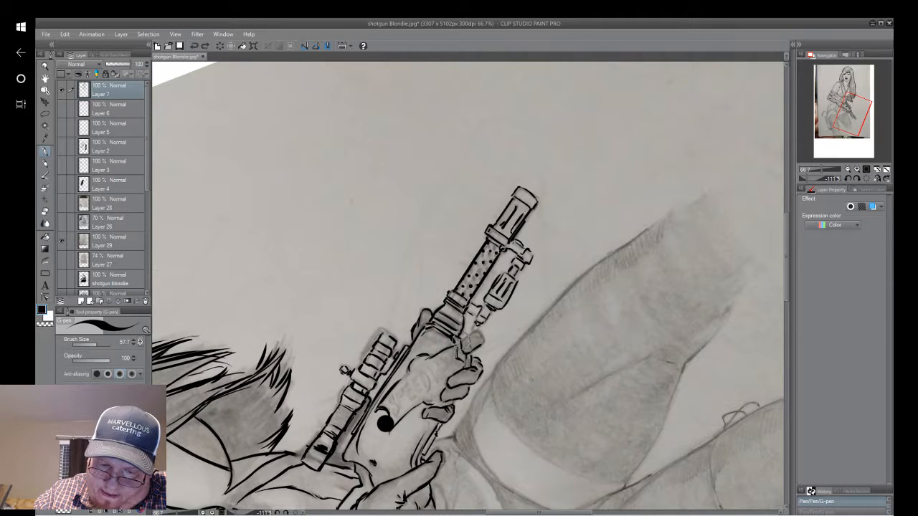
{"action": "left_click_drag", "start_coordinate": [463, 336], "coordinate": [468, 338]}
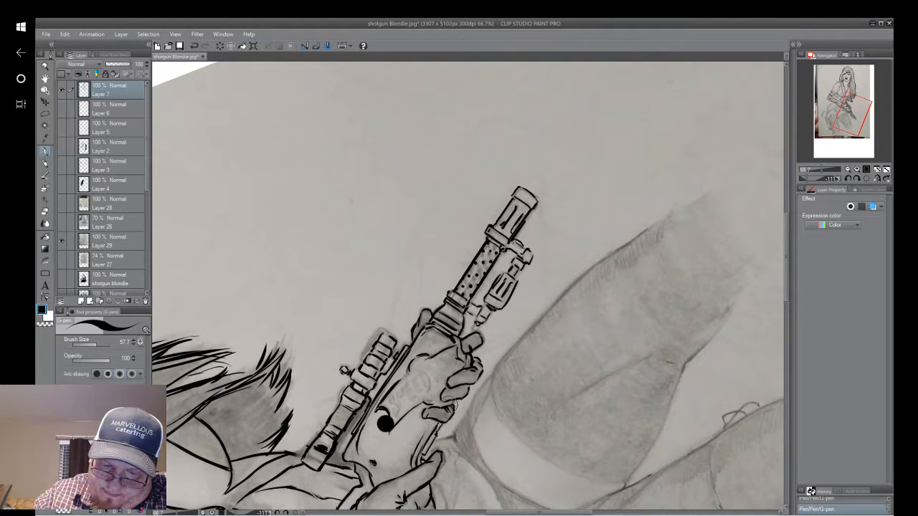
{"action": "right_click", "coordinate": [446, 408]}
{"action": "left_click", "coordinate": [527, 316]}
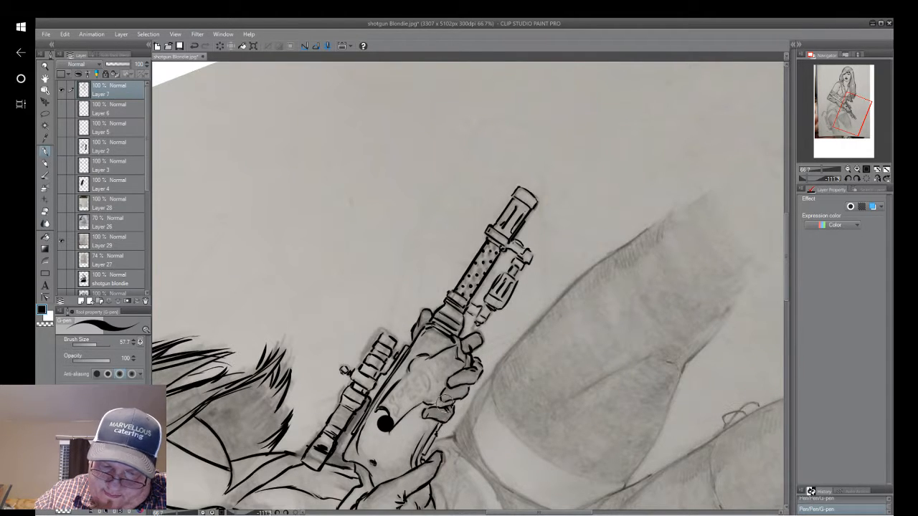
Hide the pencil sketch layer and examine the inked figure and gun on the plain white canvas.
{"action": "left_click", "coordinate": [767, 511]}
{"action": "left_click_drag", "start_coordinate": [164, 373], "coordinate": [782, 220]}
{"action": "left_click_drag", "start_coordinate": [371, 253], "coordinate": [461, 294]}
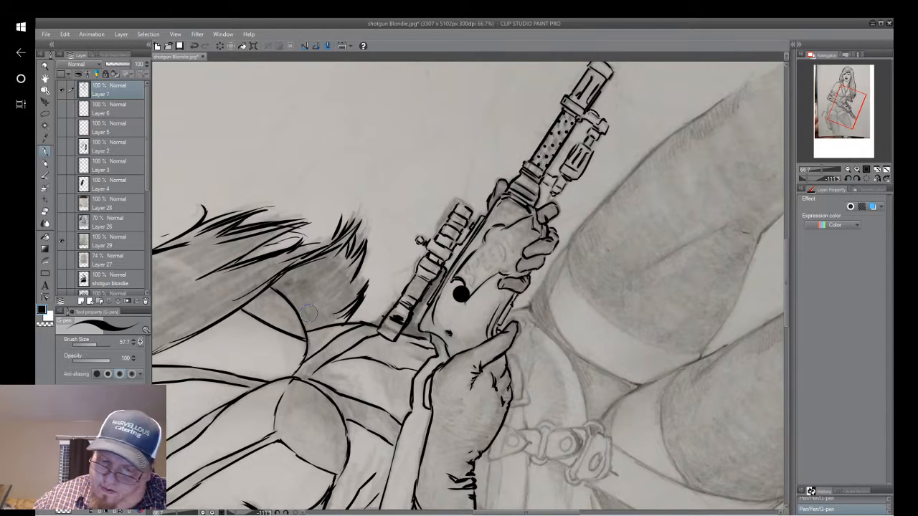
{"action": "left_click_drag", "start_coordinate": [470, 287], "coordinate": [585, 339]}
{"action": "scroll", "coordinate": [599, 276], "scroll_direction": "down", "scroll_amount": 1}
{"action": "left_click_drag", "start_coordinate": [598, 276], "coordinate": [562, 459]}
{"action": "scroll", "coordinate": [631, 290], "scroll_direction": "down", "scroll_amount": 2}
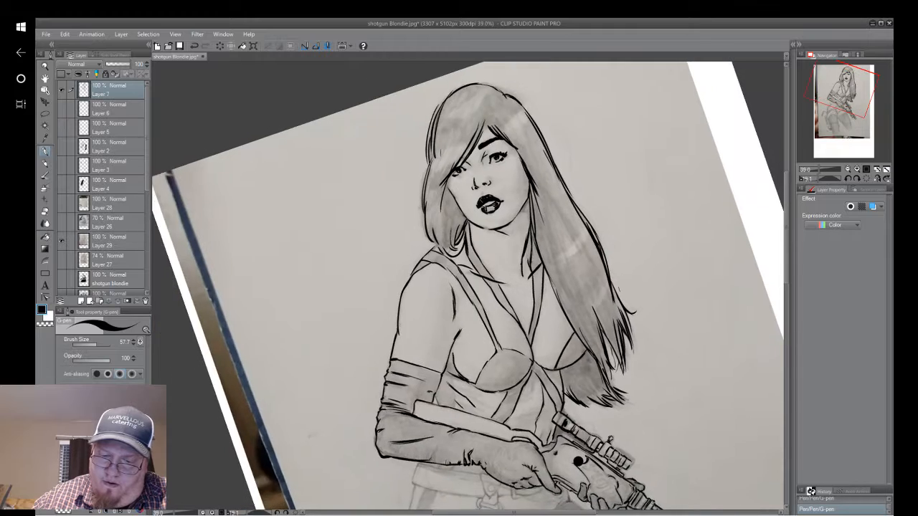
{"action": "left_click_drag", "start_coordinate": [632, 290], "coordinate": [559, 228]}
{"action": "scroll", "coordinate": [643, 253], "scroll_direction": "down", "scroll_amount": 1}
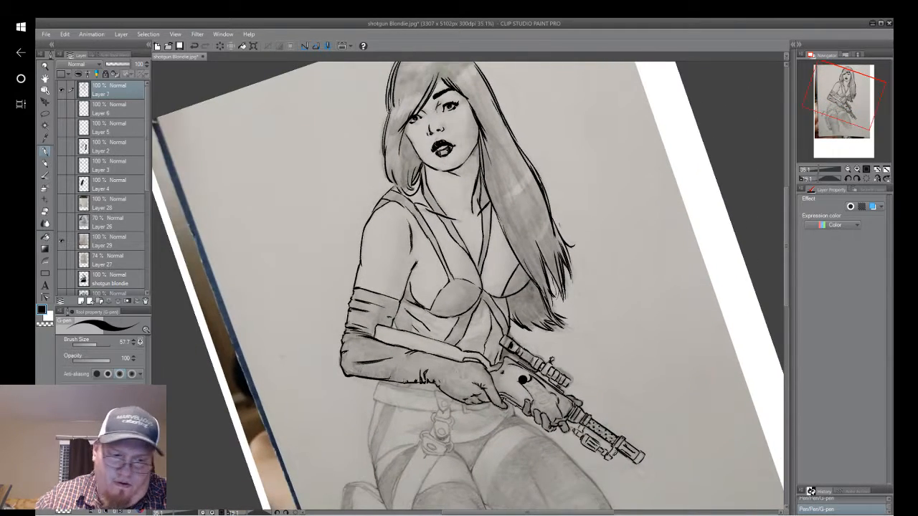
{"action": "left_click_drag", "start_coordinate": [644, 253], "coordinate": [561, 233]}
{"action": "left_click", "coordinate": [61, 241]}
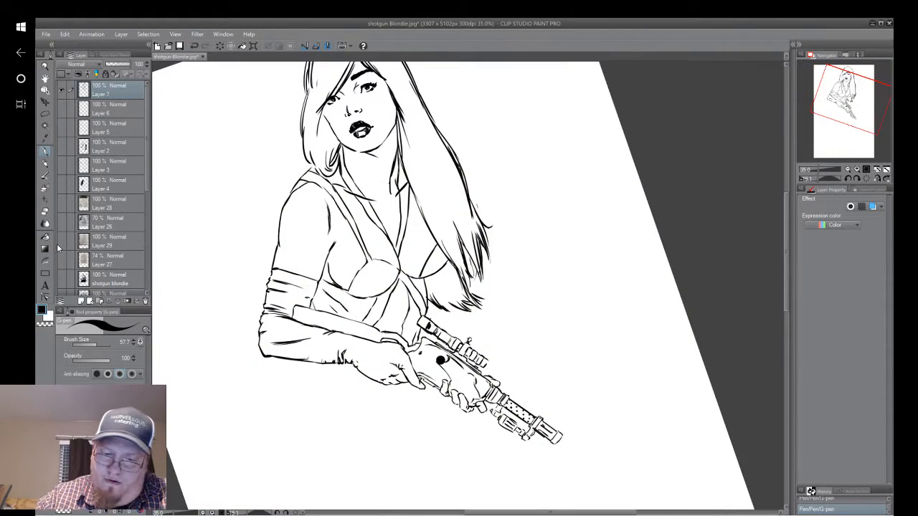
{"action": "left_click_drag", "start_coordinate": [588, 165], "coordinate": [612, 158]}
{"action": "left_click", "coordinate": [193, 45]}
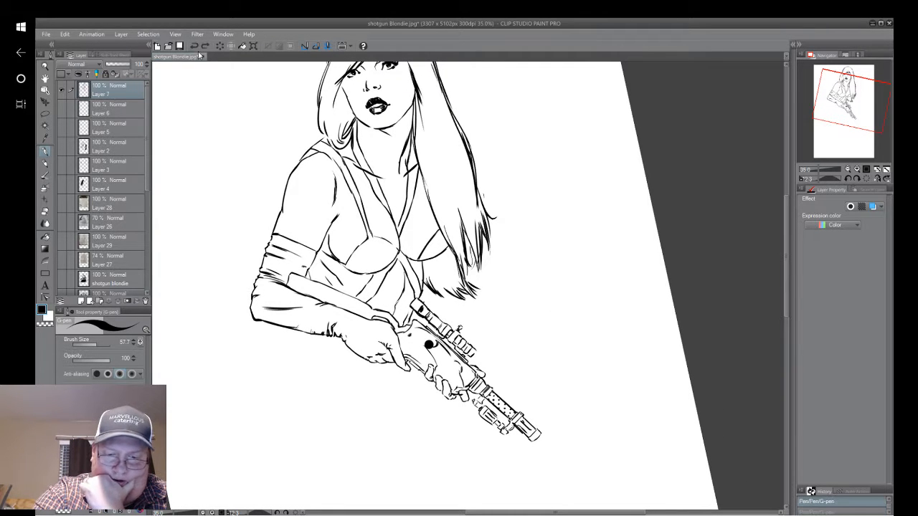
{"action": "left_click", "coordinate": [196, 45]}
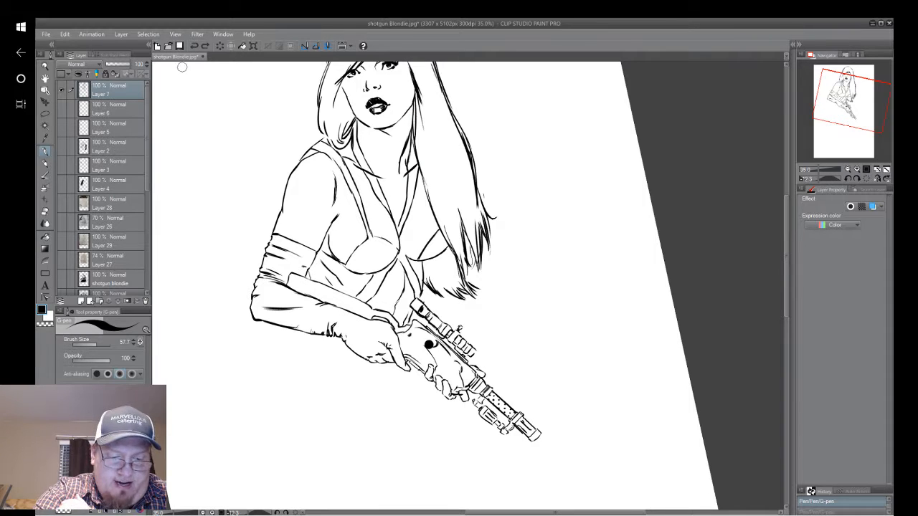
Touch up the ink lines of the scope's ring segments beside its small side knob.
{"action": "key", "text": "ctrl+alt+0"}
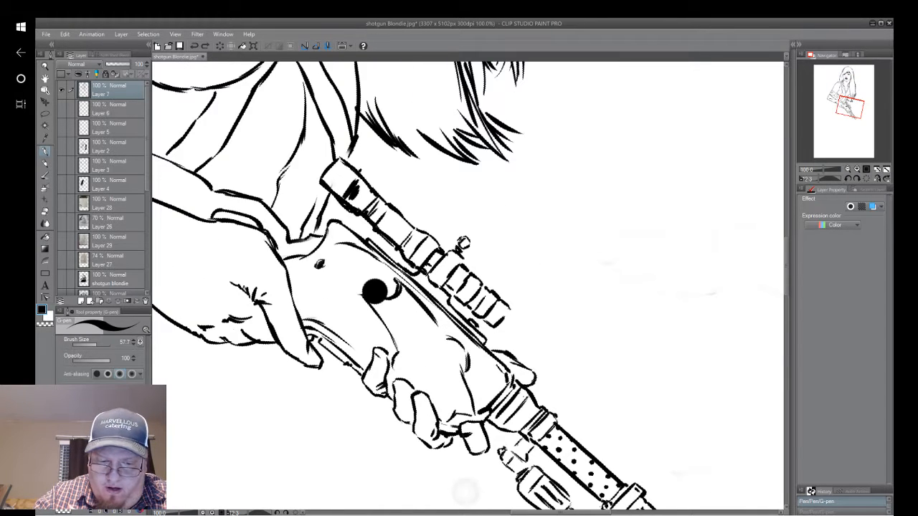
{"action": "mouse_move", "coordinate": [344, 158]}
{"action": "left_mouse_down"}
{"action": "mouse_move", "coordinate": [420, 243]}
{"action": "mouse_move", "coordinate": [430, 224]}
{"action": "left_mouse_up"}
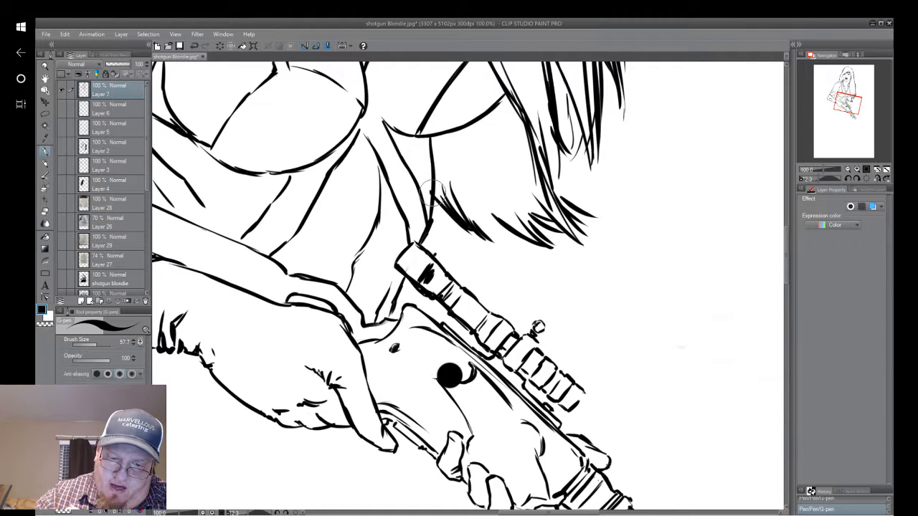
{"action": "right_click", "coordinate": [537, 350]}
{"action": "left_click", "coordinate": [616, 258]}
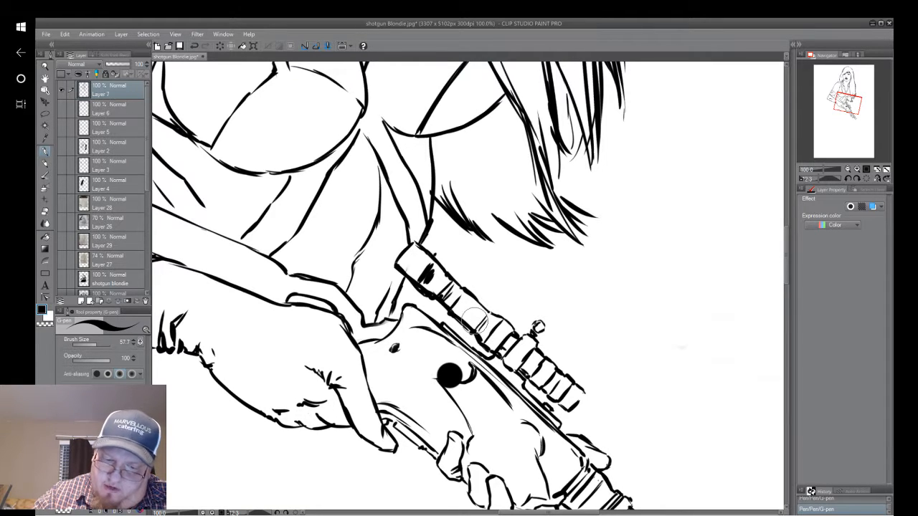
Erase the round black dot from the supporting glove and ink the glove's pointed V-shaped edge there.
{"action": "mouse_move", "coordinate": [444, 365]}
{"action": "left_mouse_down"}
{"action": "mouse_move", "coordinate": [453, 371]}
{"action": "mouse_move", "coordinate": [436, 381]}
{"action": "mouse_move", "coordinate": [453, 371]}
{"action": "mouse_move", "coordinate": [430, 349]}
{"action": "left_mouse_up"}
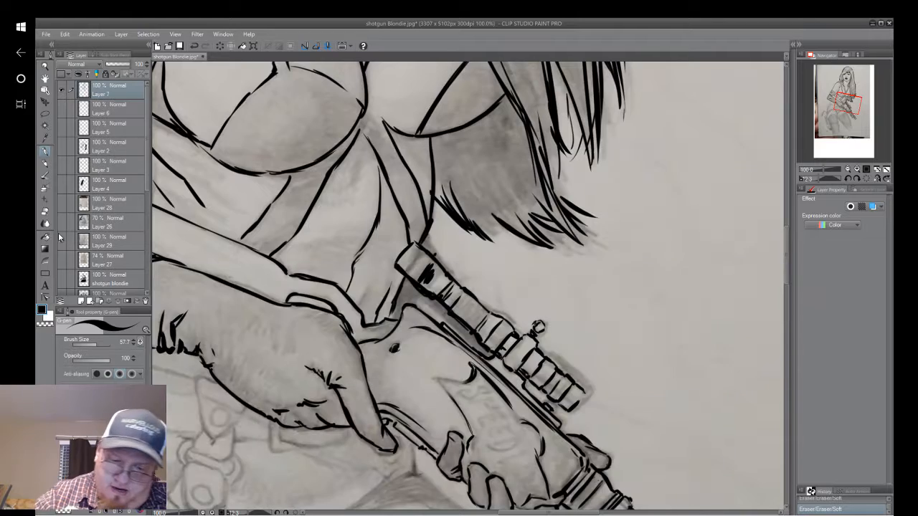
{"action": "left_click_drag", "start_coordinate": [467, 294], "coordinate": [514, 192]}
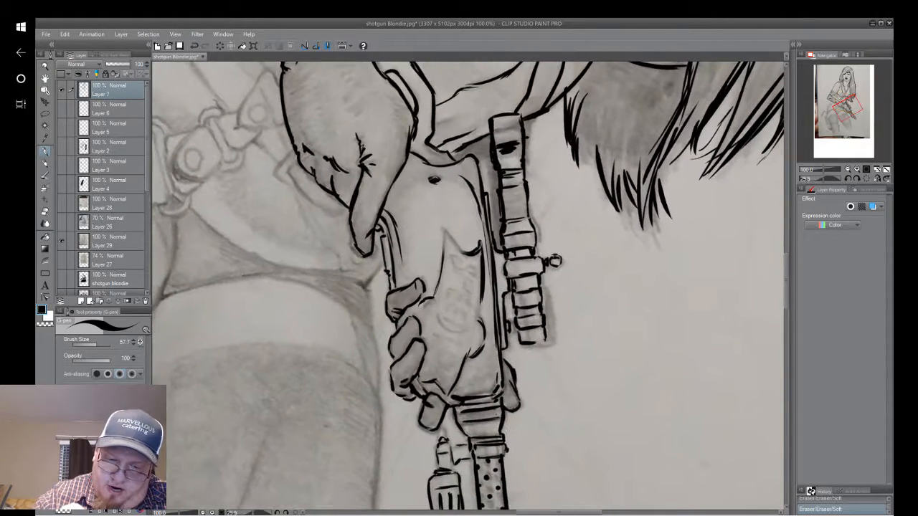
{"action": "mouse_move", "coordinate": [444, 231]}
{"action": "left_mouse_down"}
{"action": "mouse_move", "coordinate": [463, 252]}
{"action": "mouse_move", "coordinate": [439, 279]}
{"action": "left_mouse_up"}
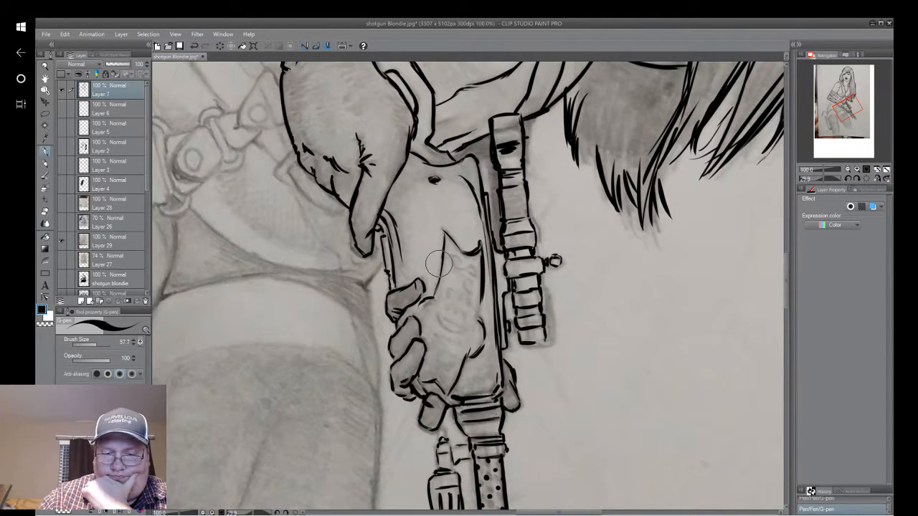
Ink the letter S on the supporting glove, just inside the pointed V-shaped edge.
{"action": "left_click_drag", "start_coordinate": [439, 264], "coordinate": [420, 360]}
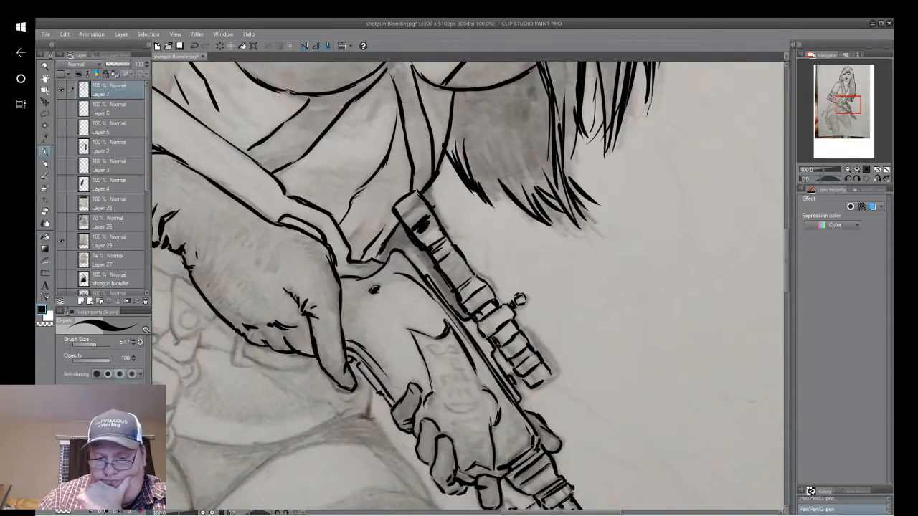
{"action": "mouse_move", "coordinate": [521, 300]}
{"action": "left_mouse_down"}
{"action": "mouse_move", "coordinate": [514, 351]}
{"action": "mouse_move", "coordinate": [523, 357]}
{"action": "mouse_move", "coordinate": [465, 126]}
{"action": "mouse_move", "coordinate": [402, 266]}
{"action": "mouse_move", "coordinate": [404, 305]}
{"action": "mouse_move", "coordinate": [423, 353]}
{"action": "left_mouse_up"}
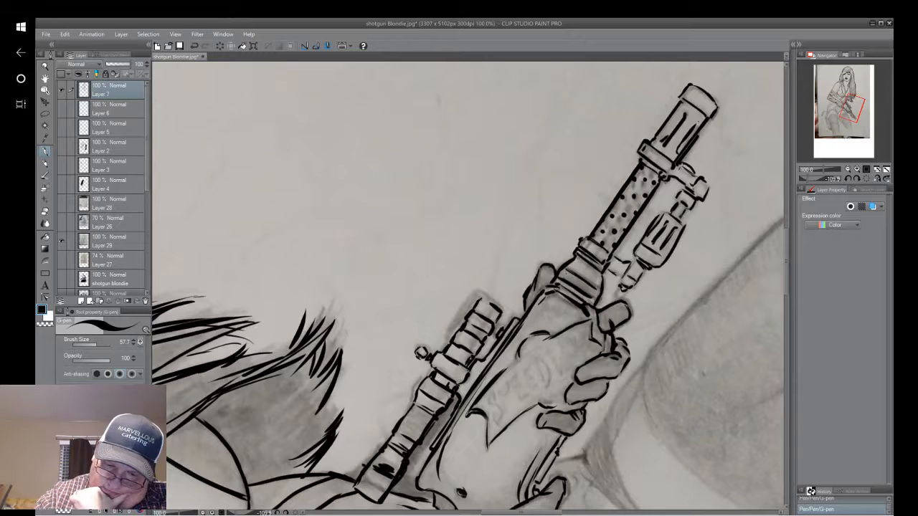
{"action": "left_click_drag", "start_coordinate": [495, 396], "coordinate": [490, 407]}
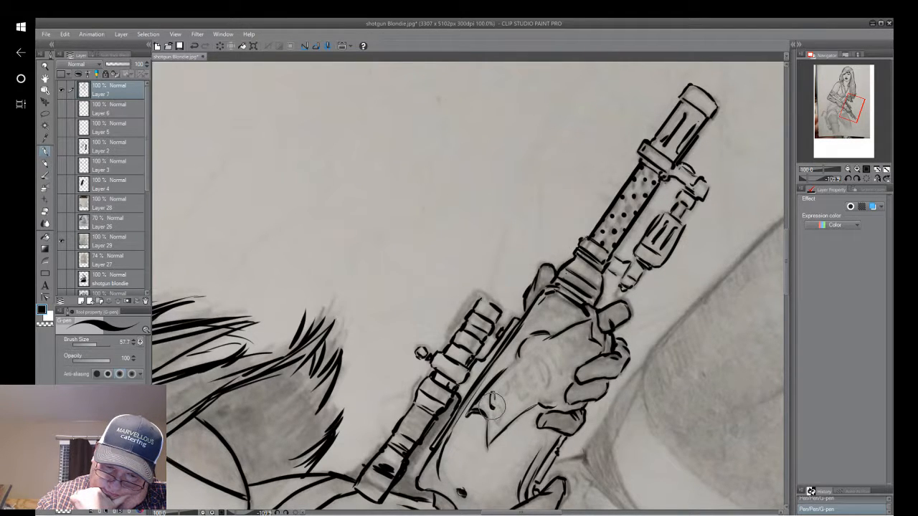
{"action": "left_click_drag", "start_coordinate": [494, 408], "coordinate": [492, 421]}
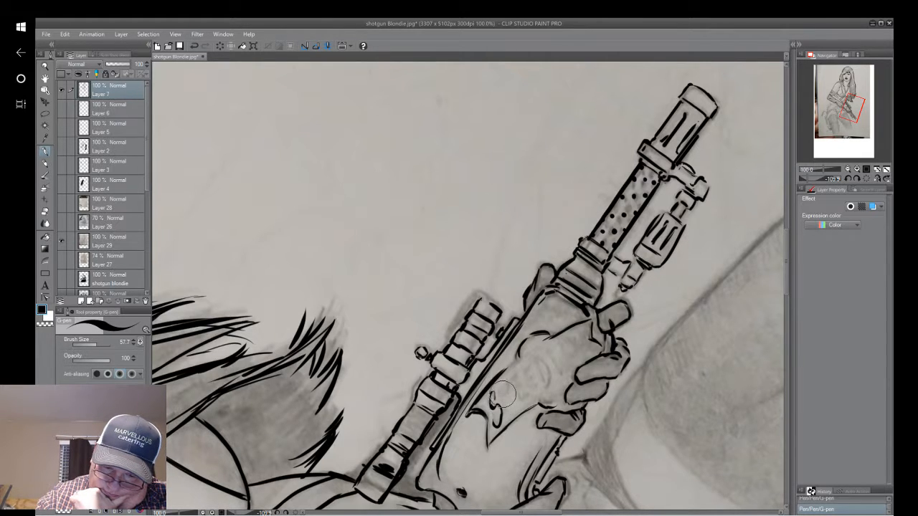
{"action": "left_click_drag", "start_coordinate": [506, 414], "coordinate": [507, 425]}
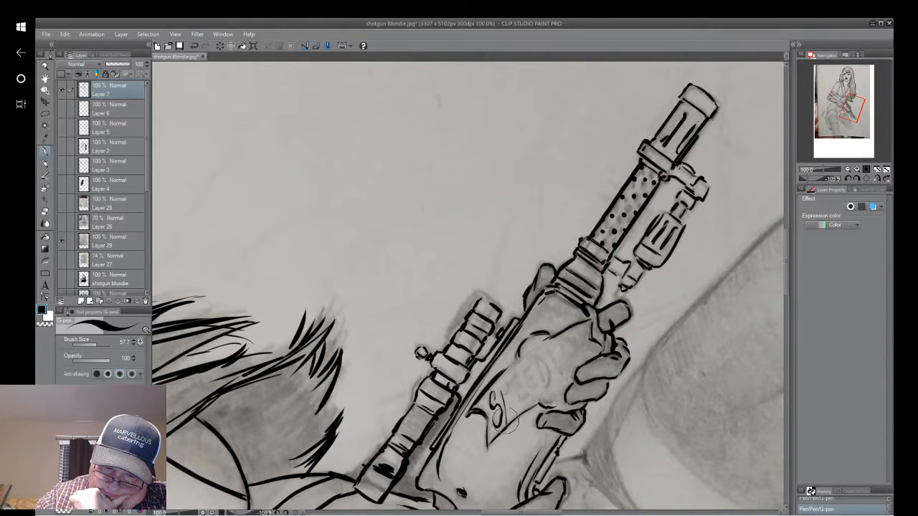
Undo the stroke beside the S and ink the remaining letters to spell "SPEEDY" along the supporting glove.
{"action": "left_click", "coordinate": [195, 46]}
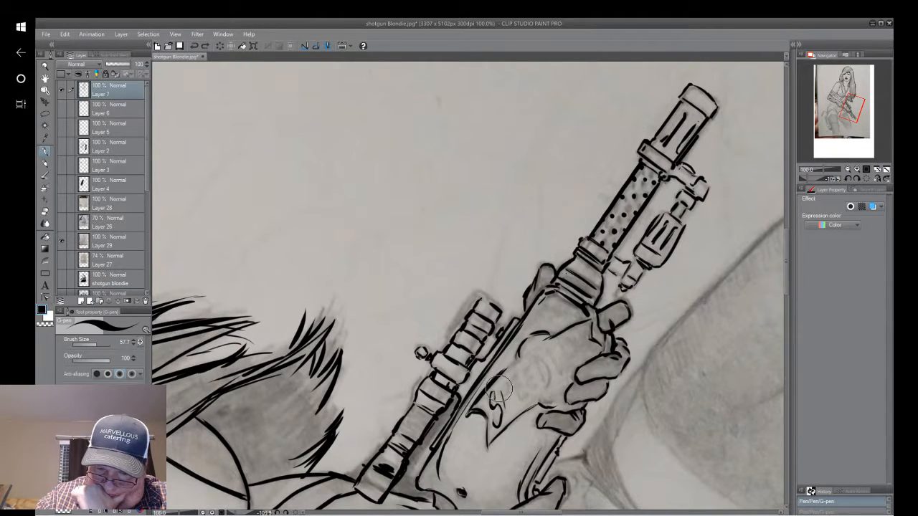
{"action": "left_click_drag", "start_coordinate": [500, 391], "coordinate": [503, 403]}
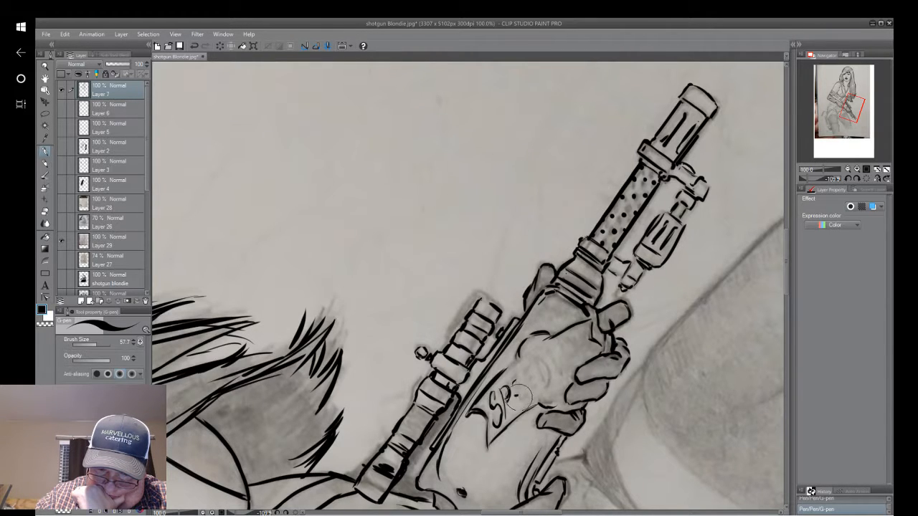
{"action": "left_click_drag", "start_coordinate": [515, 407], "coordinate": [515, 399]}
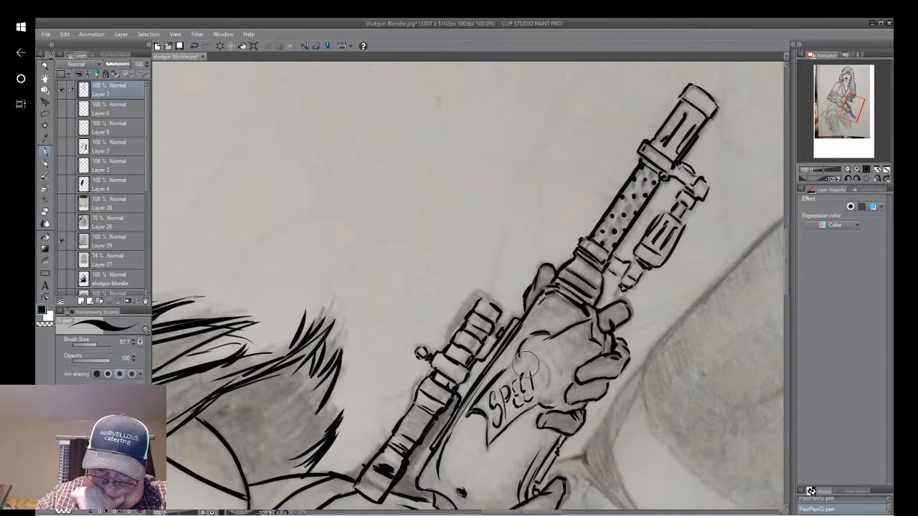
{"action": "left_click_drag", "start_coordinate": [532, 366], "coordinate": [535, 395]}
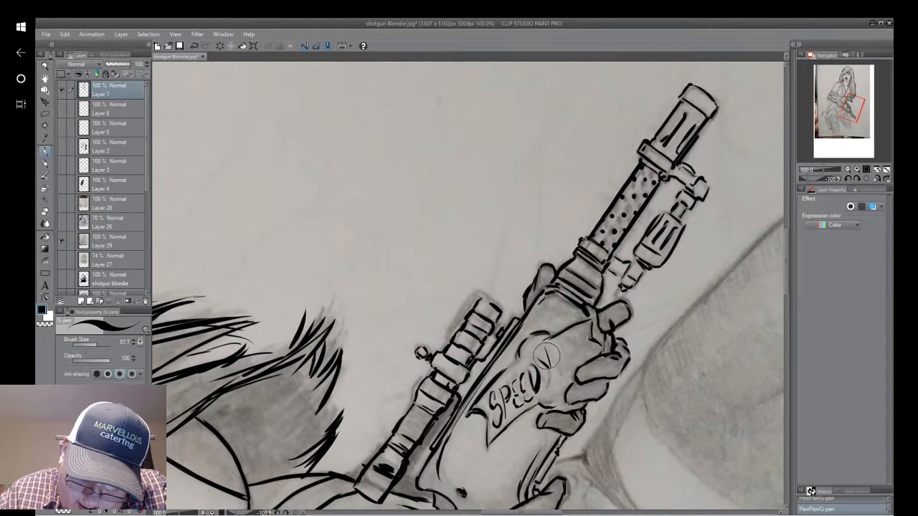
{"action": "mouse_move", "coordinate": [546, 359]}
{"action": "left_mouse_down"}
{"action": "mouse_move", "coordinate": [542, 391]}
{"action": "mouse_move", "coordinate": [549, 375]}
{"action": "left_mouse_up"}
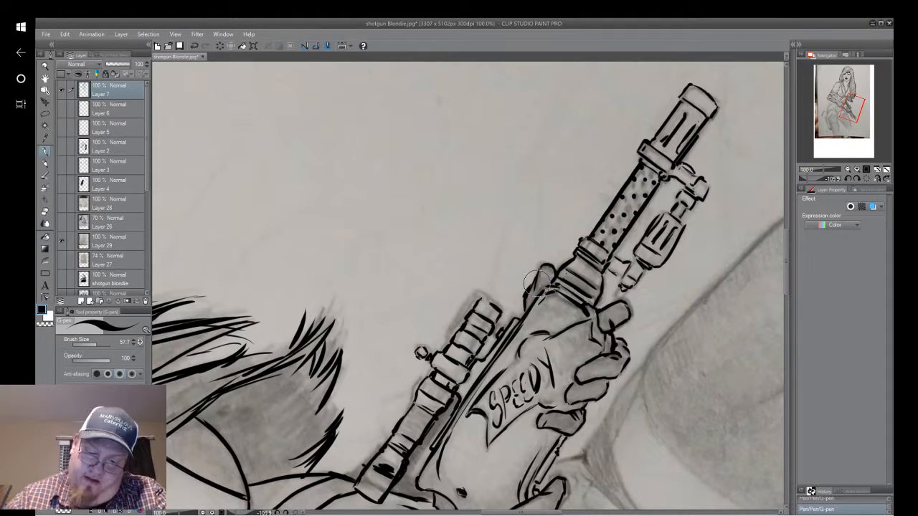
Ink the word "ZAP" after "SPEEDY" on the supporting glove, reaching toward the knuckles.
{"action": "scroll", "coordinate": [539, 284], "scroll_direction": "up", "scroll_amount": 3}
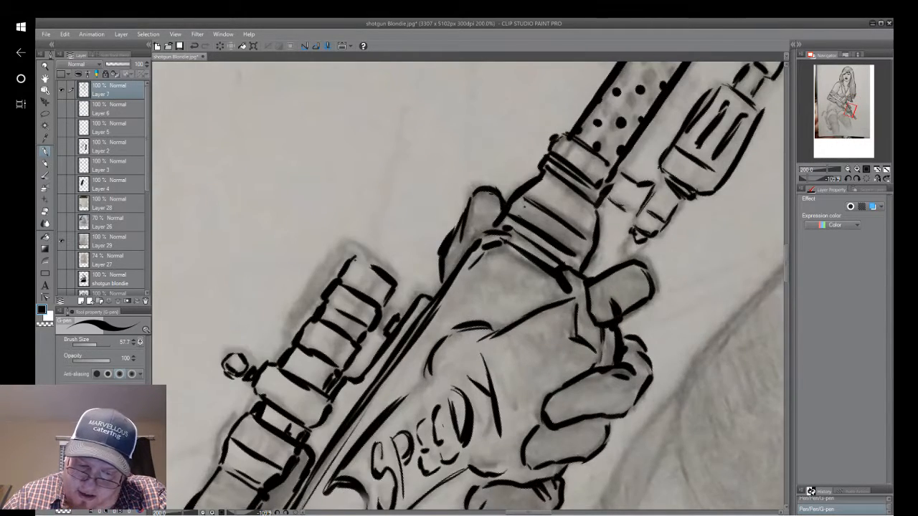
{"action": "scroll", "coordinate": [624, 316], "scroll_direction": "down", "scroll_amount": 3}
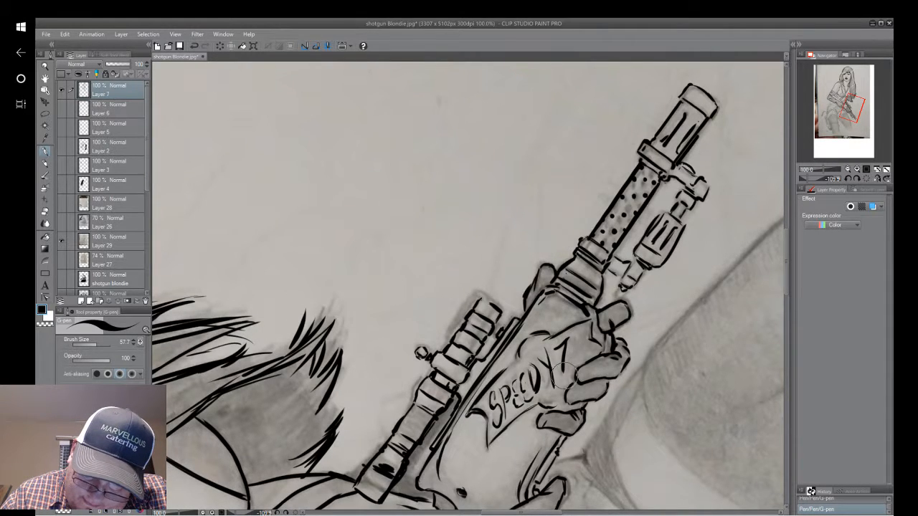
{"action": "left_click_drag", "start_coordinate": [559, 372], "coordinate": [566, 369]}
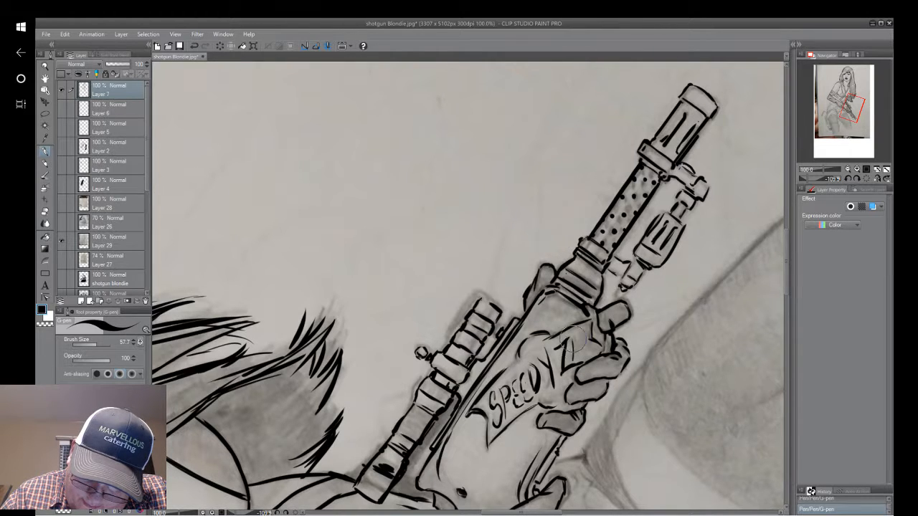
{"action": "left_click_drag", "start_coordinate": [571, 357], "coordinate": [578, 354]}
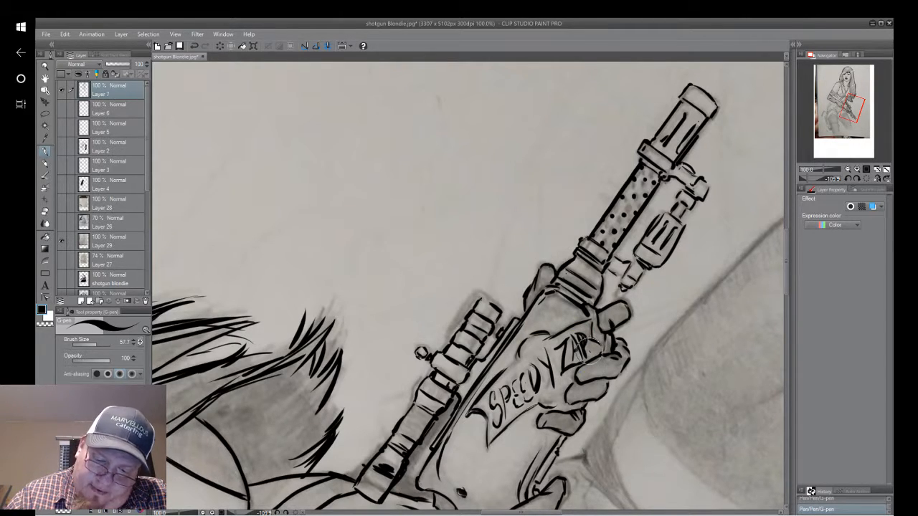
{"action": "mouse_move", "coordinate": [578, 324]}
{"action": "left_mouse_down"}
{"action": "mouse_move", "coordinate": [565, 268]}
{"action": "mouse_move", "coordinate": [613, 207]}
{"action": "mouse_move", "coordinate": [644, 185]}
{"action": "mouse_move", "coordinate": [595, 303]}
{"action": "left_mouse_up"}
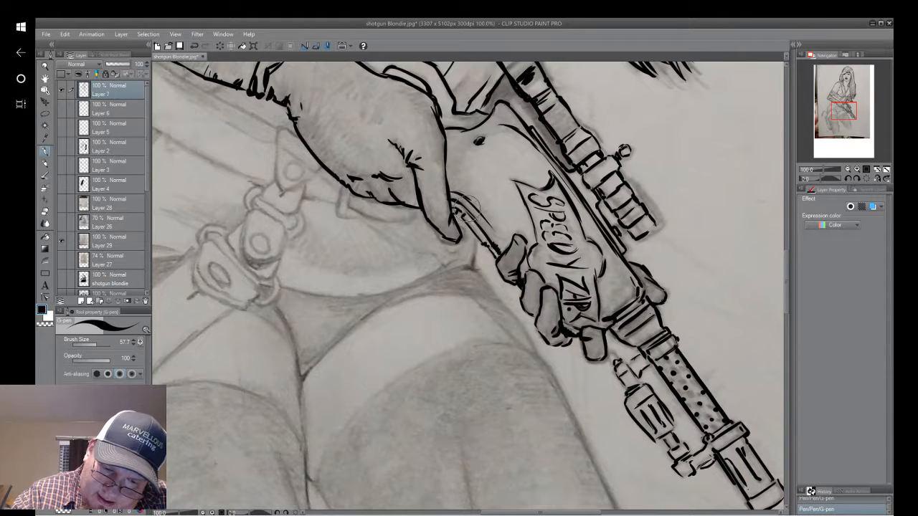
Thicken the gun's underside line between the two hands and ink a short hip line just below it.
{"action": "left_click_drag", "start_coordinate": [471, 216], "coordinate": [499, 255]}
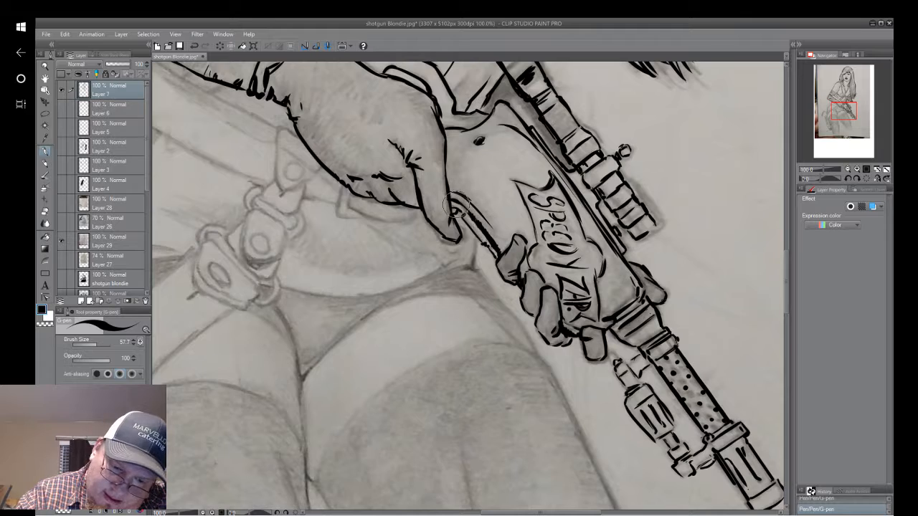
{"action": "mouse_move", "coordinate": [454, 196]}
{"action": "left_mouse_down"}
{"action": "mouse_move", "coordinate": [479, 221]}
{"action": "mouse_move", "coordinate": [459, 287]}
{"action": "left_mouse_up"}
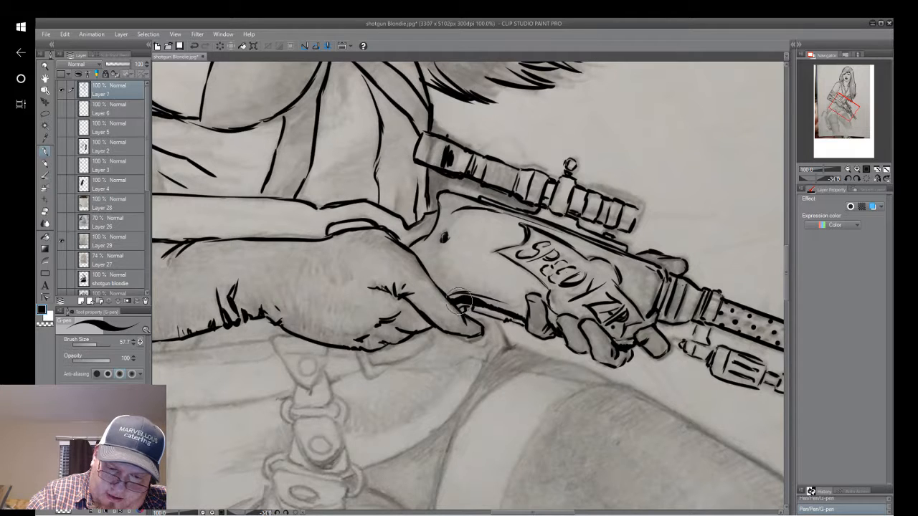
{"action": "scroll", "coordinate": [471, 307], "scroll_direction": "up", "scroll_amount": 1}
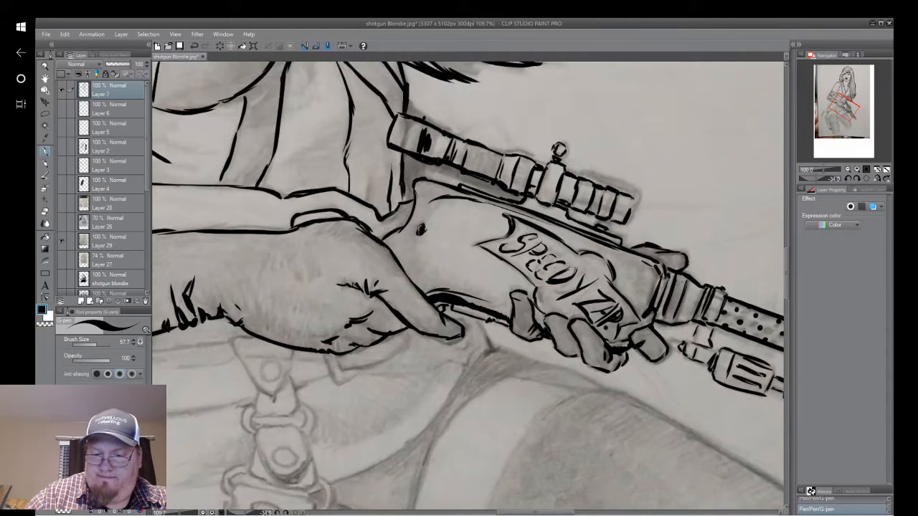
{"action": "scroll", "coordinate": [494, 335], "scroll_direction": "down", "scroll_amount": 1}
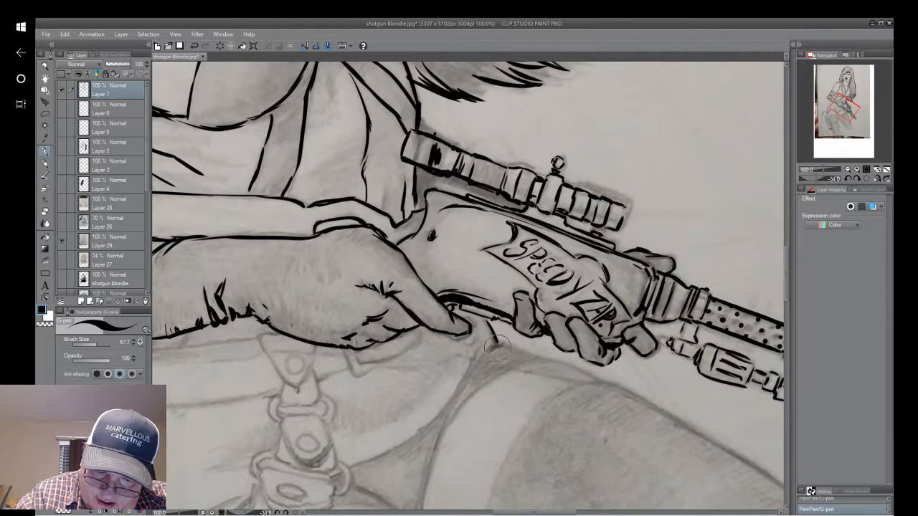
{"action": "mouse_move", "coordinate": [494, 340]}
{"action": "left_mouse_down"}
{"action": "mouse_move", "coordinate": [575, 258]}
{"action": "mouse_move", "coordinate": [664, 199]}
{"action": "mouse_move", "coordinate": [640, 177]}
{"action": "left_mouse_up"}
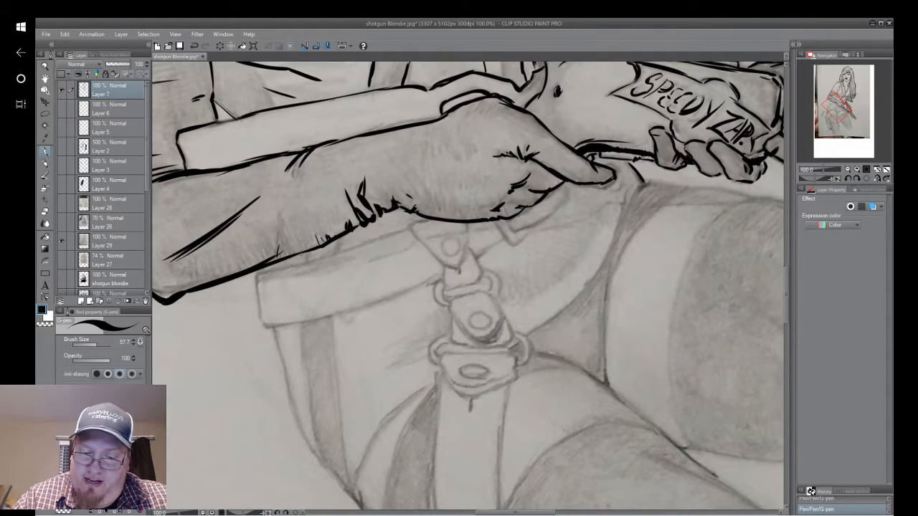
Ink the narrow angular outline of the belt piece showing beneath the curled fingers of the gloved rear hand.
{"action": "left_click_drag", "start_coordinate": [468, 285], "coordinate": [537, 381]}
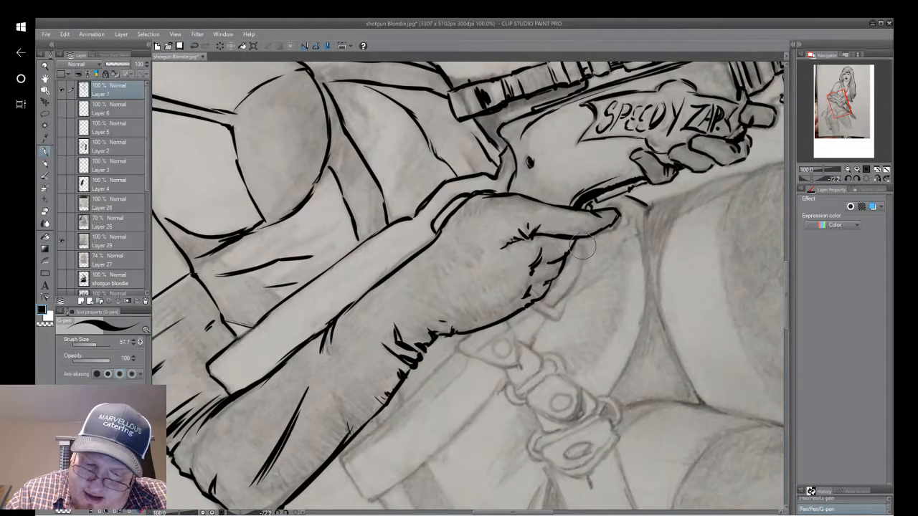
{"action": "left_click_drag", "start_coordinate": [583, 249], "coordinate": [565, 290]}
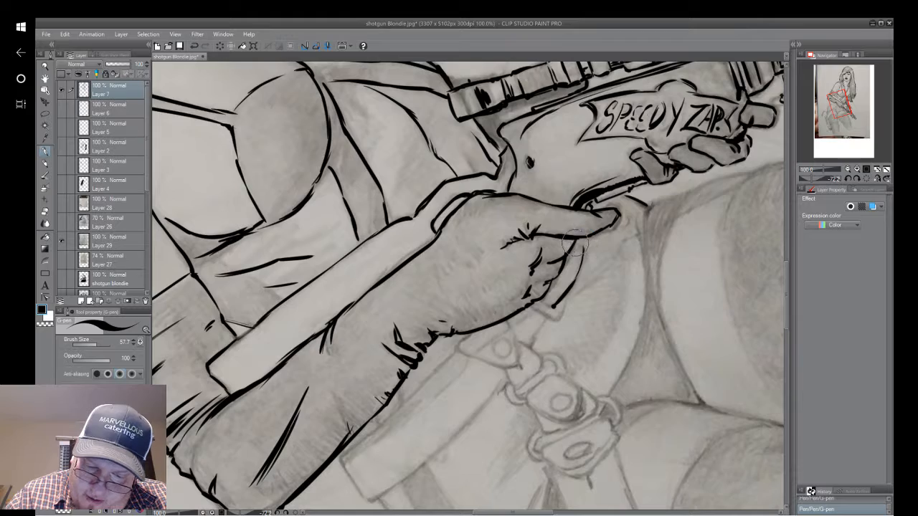
{"action": "mouse_move", "coordinate": [575, 271]}
{"action": "left_mouse_down"}
{"action": "mouse_move", "coordinate": [610, 194]}
{"action": "mouse_move", "coordinate": [707, 169]}
{"action": "mouse_move", "coordinate": [584, 327]}
{"action": "mouse_move", "coordinate": [551, 288]}
{"action": "mouse_move", "coordinate": [568, 295]}
{"action": "left_mouse_up"}
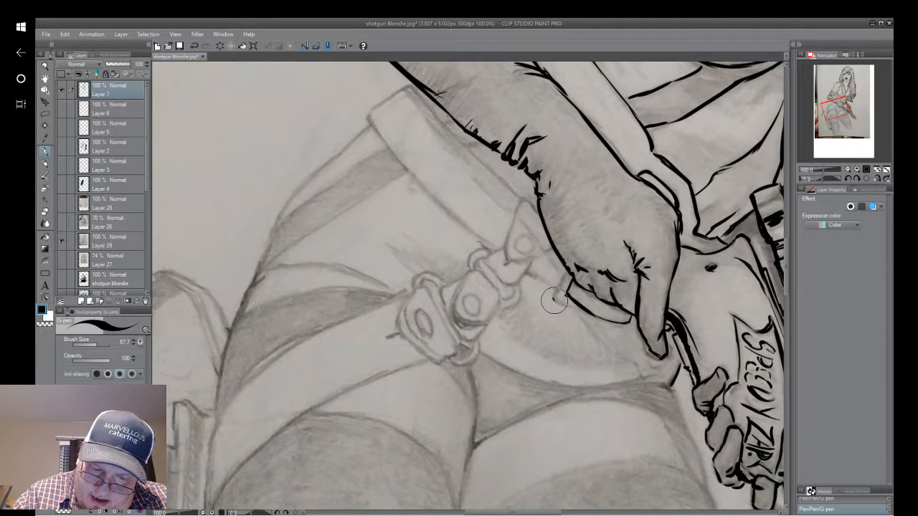
{"action": "left_click_drag", "start_coordinate": [553, 301], "coordinate": [571, 267]}
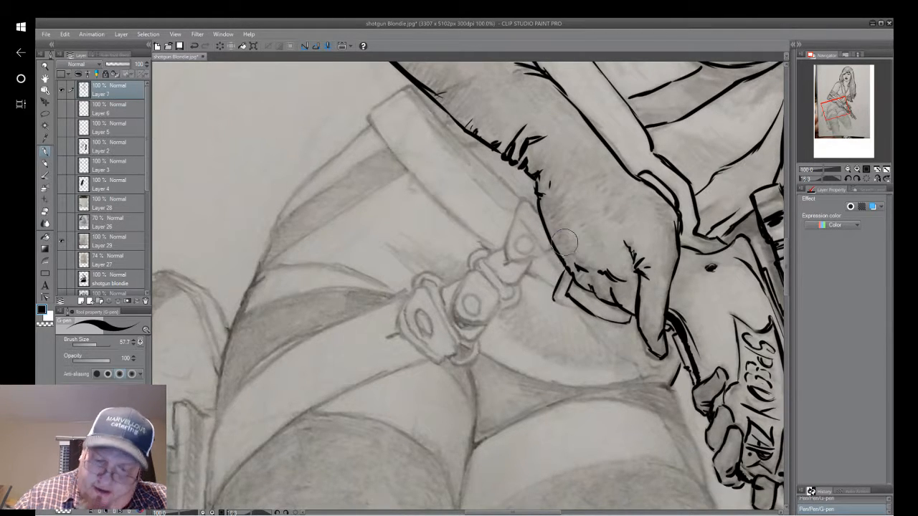
Ink the belt's lower edge from the angular piece under the hand, past the buckle strap, to the belt's far end.
{"action": "mouse_move", "coordinate": [566, 344]}
{"action": "left_mouse_down"}
{"action": "mouse_move", "coordinate": [534, 197]}
{"action": "mouse_move", "coordinate": [571, 129]}
{"action": "left_mouse_up"}
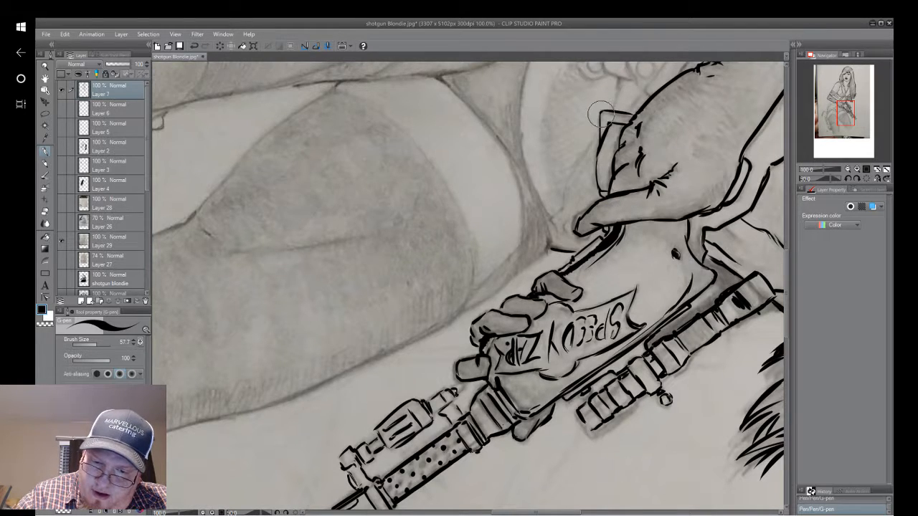
{"action": "mouse_move", "coordinate": [598, 102]}
{"action": "left_mouse_down"}
{"action": "mouse_move", "coordinate": [609, 109]}
{"action": "mouse_move", "coordinate": [503, 250]}
{"action": "left_mouse_up"}
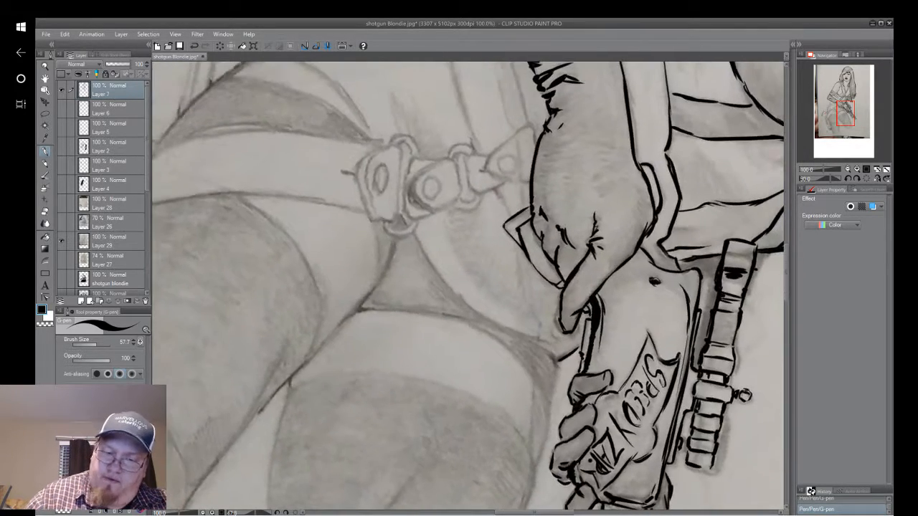
{"action": "left_click_drag", "start_coordinate": [478, 168], "coordinate": [485, 312]}
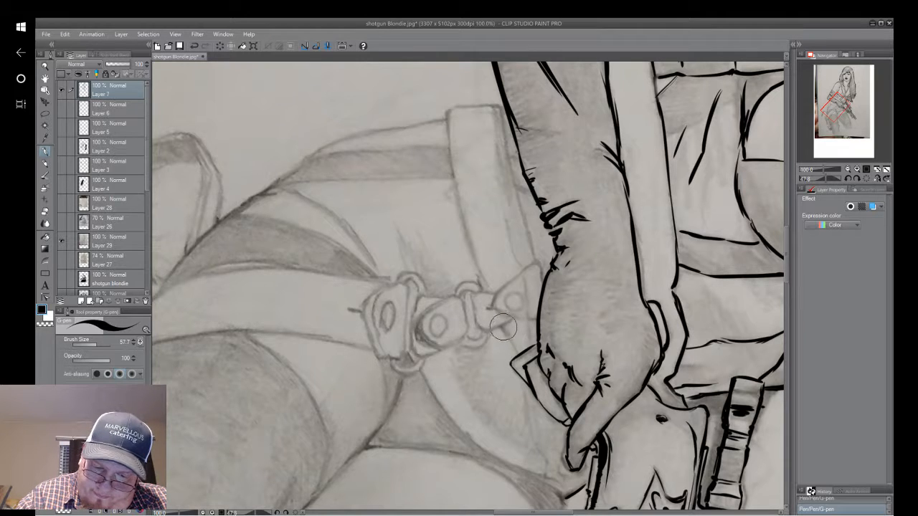
{"action": "left_click_drag", "start_coordinate": [501, 326], "coordinate": [517, 352]}
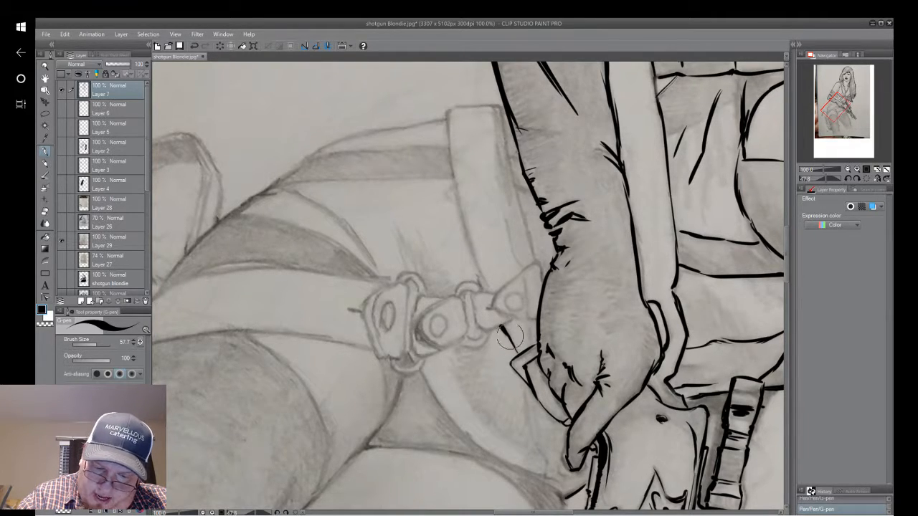
{"action": "left_click_drag", "start_coordinate": [502, 316], "coordinate": [536, 388]}
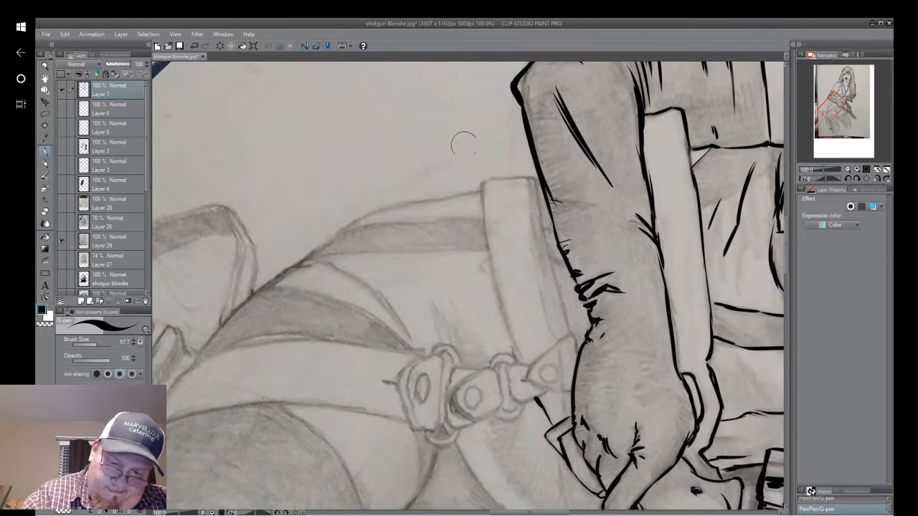
{"action": "mouse_move", "coordinate": [482, 185]}
{"action": "left_mouse_down"}
{"action": "mouse_move", "coordinate": [491, 273]}
{"action": "mouse_move", "coordinate": [512, 342]}
{"action": "mouse_move", "coordinate": [576, 426]}
{"action": "left_mouse_up"}
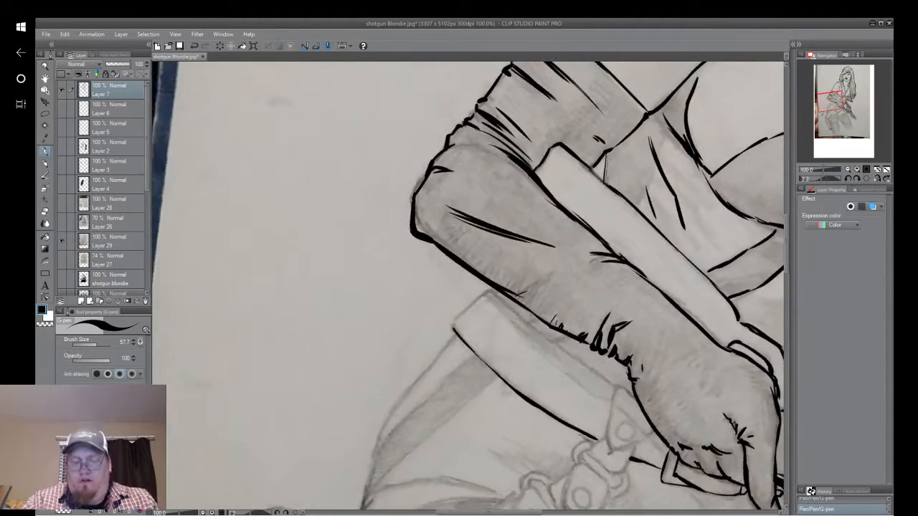
{"action": "left_click_drag", "start_coordinate": [453, 328], "coordinate": [412, 437]}
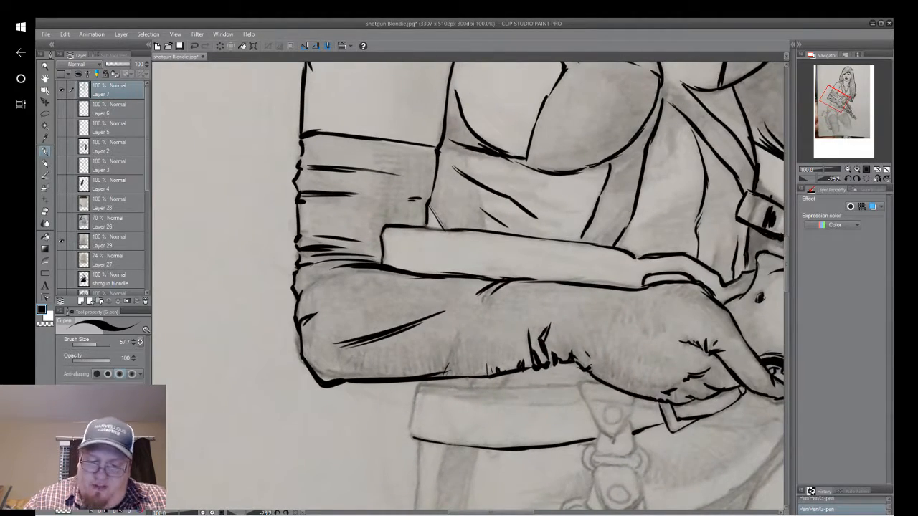
{"action": "left_click_drag", "start_coordinate": [459, 323], "coordinate": [408, 353]}
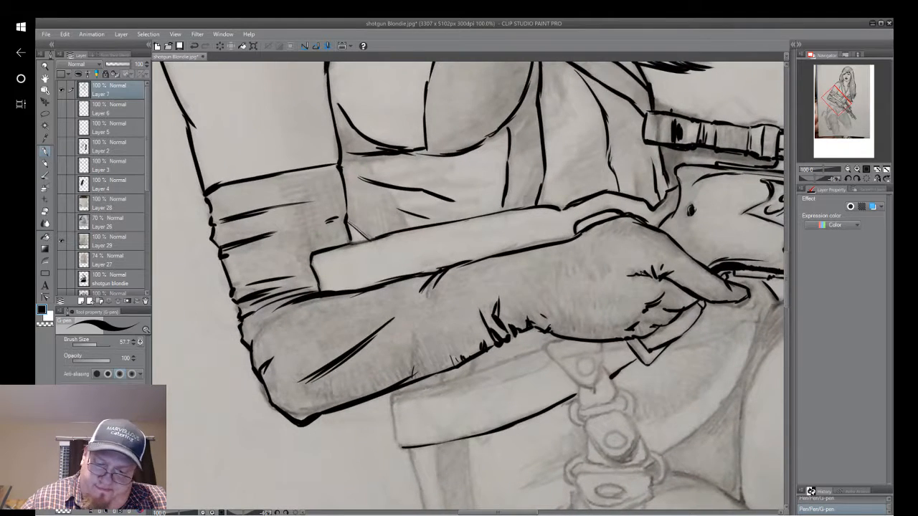
Undo the rough rivet circle on the belt tab, ink a cleaner small ring there, and ink the tab's pointed outline.
{"action": "left_click_drag", "start_coordinate": [558, 311], "coordinate": [536, 266]}
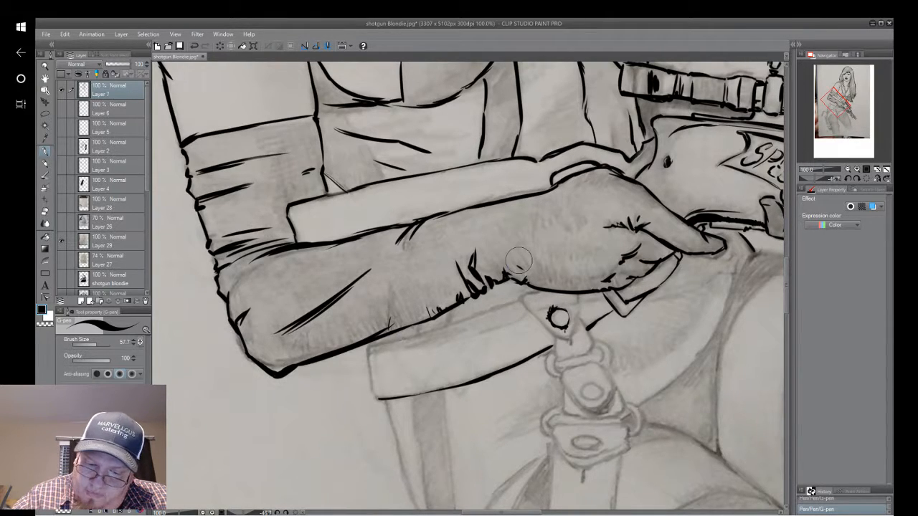
{"action": "left_click", "coordinate": [195, 46]}
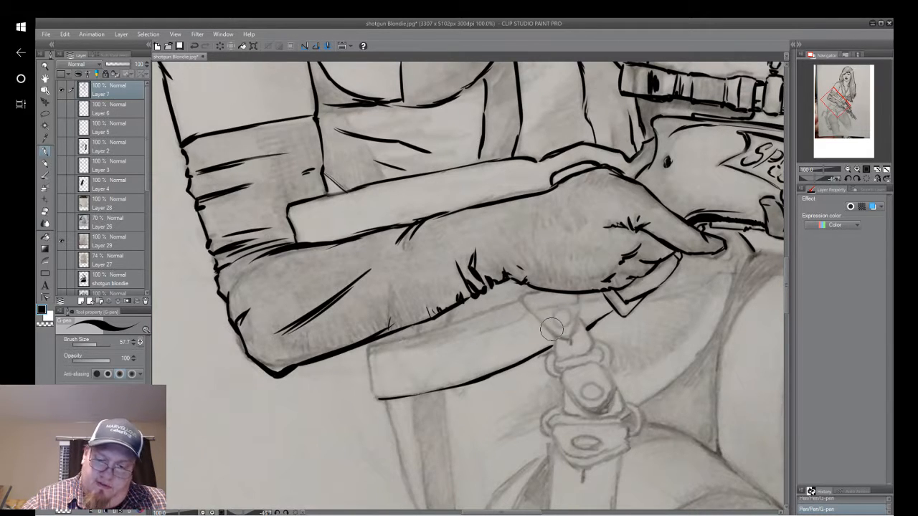
{"action": "mouse_move", "coordinate": [552, 329]}
{"action": "left_mouse_down"}
{"action": "mouse_move", "coordinate": [562, 324]}
{"action": "mouse_move", "coordinate": [558, 317]}
{"action": "mouse_move", "coordinate": [567, 328]}
{"action": "left_mouse_up"}
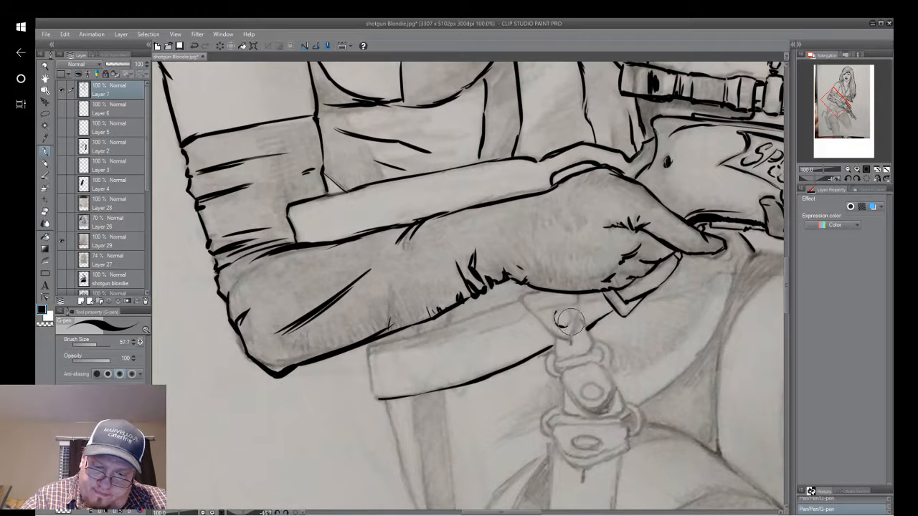
{"action": "left_click_drag", "start_coordinate": [561, 309], "coordinate": [570, 311]}
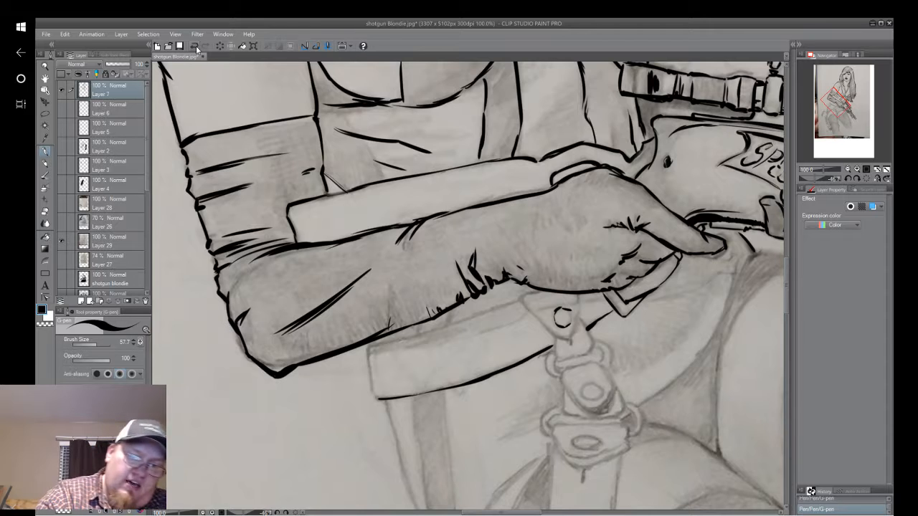
{"action": "key", "text": "ctrl+z"}
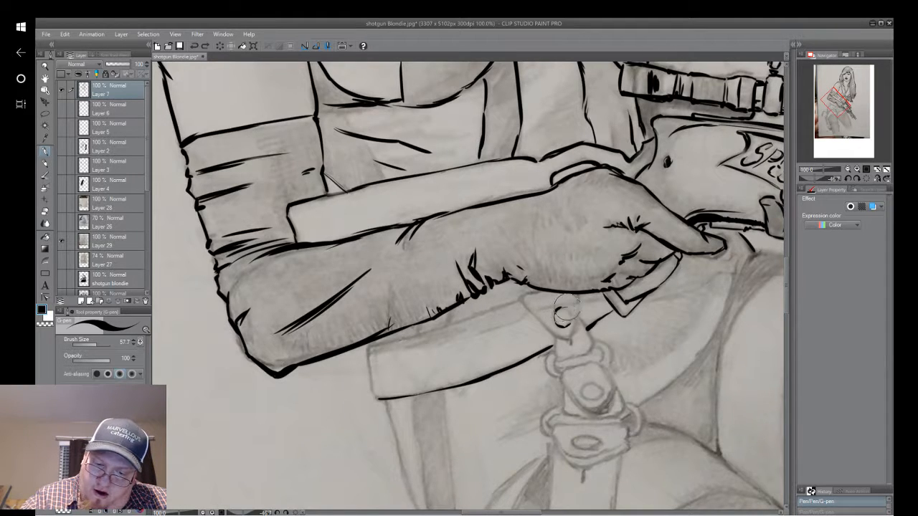
{"action": "left_click_drag", "start_coordinate": [561, 310], "coordinate": [570, 311]}
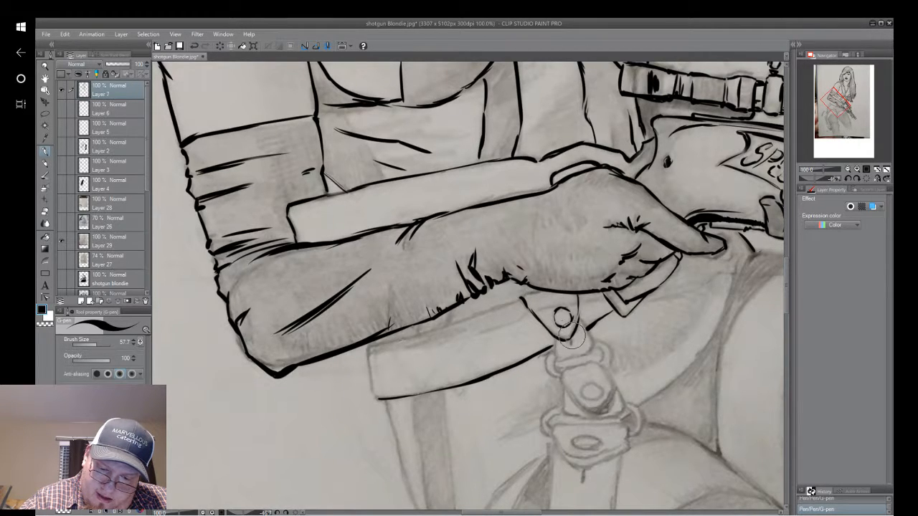
Ink the belt's upper edge below the forearm, close its far end, and ink the outer hip line down from that corner.
{"action": "left_click_drag", "start_coordinate": [509, 260], "coordinate": [531, 342]}
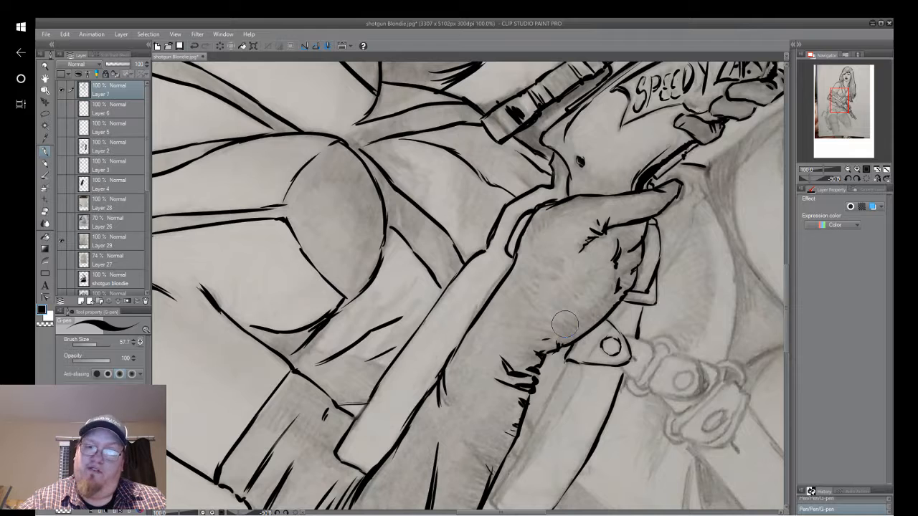
{"action": "left_click_drag", "start_coordinate": [565, 325], "coordinate": [609, 241]}
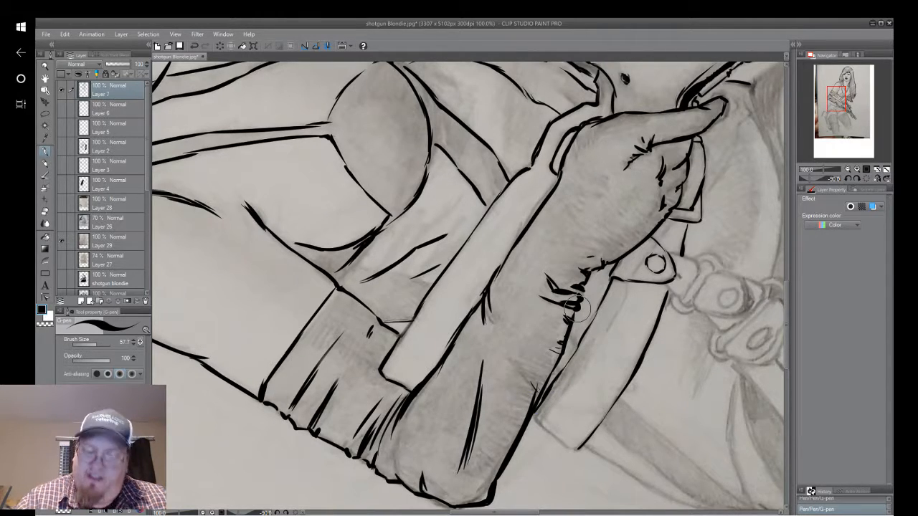
{"action": "left_click_drag", "start_coordinate": [577, 308], "coordinate": [573, 226]}
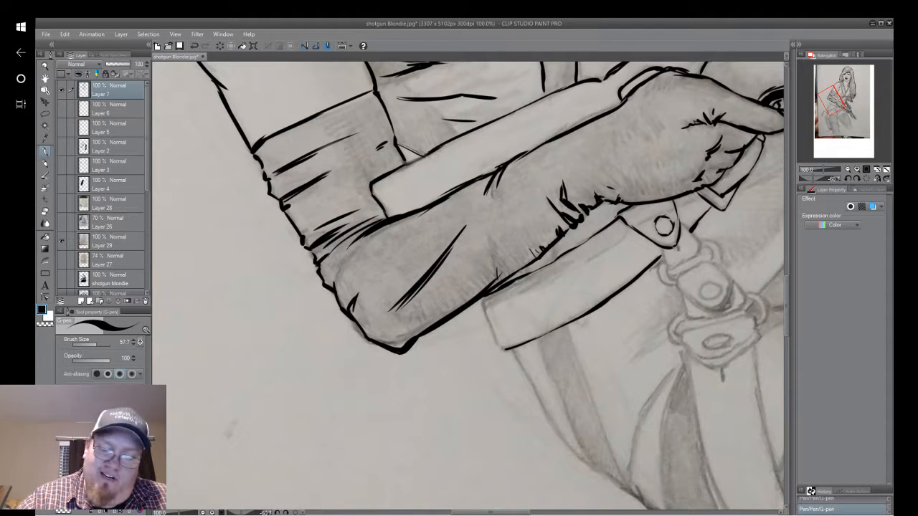
{"action": "left_click_drag", "start_coordinate": [468, 286], "coordinate": [528, 158]}
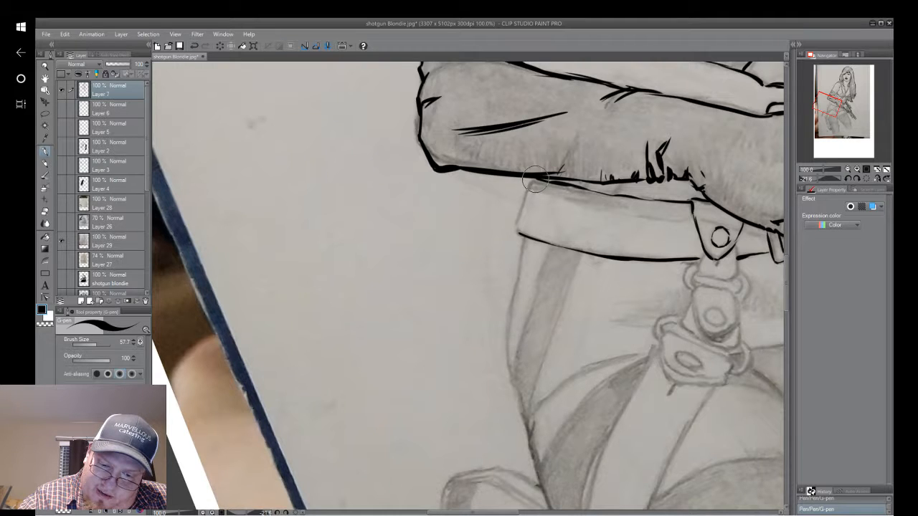
{"action": "mouse_move", "coordinate": [531, 180]}
{"action": "left_mouse_down"}
{"action": "mouse_move", "coordinate": [520, 219]}
{"action": "mouse_move", "coordinate": [535, 243]}
{"action": "mouse_move", "coordinate": [513, 294]}
{"action": "mouse_move", "coordinate": [510, 375]}
{"action": "left_mouse_up"}
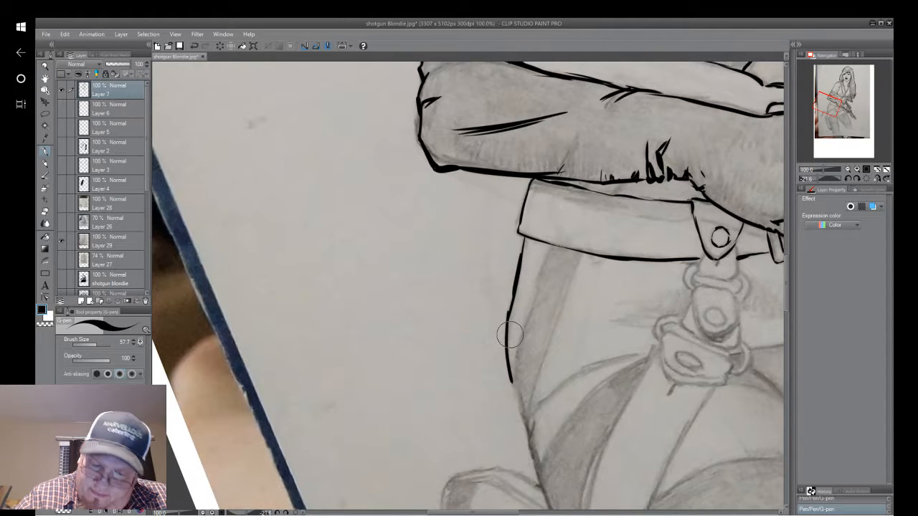
Hide the pencil sketch on Layer 29 and examine the inked line art of the whole figure.
{"action": "scroll", "coordinate": [703, 279], "scroll_direction": "down", "scroll_amount": 2}
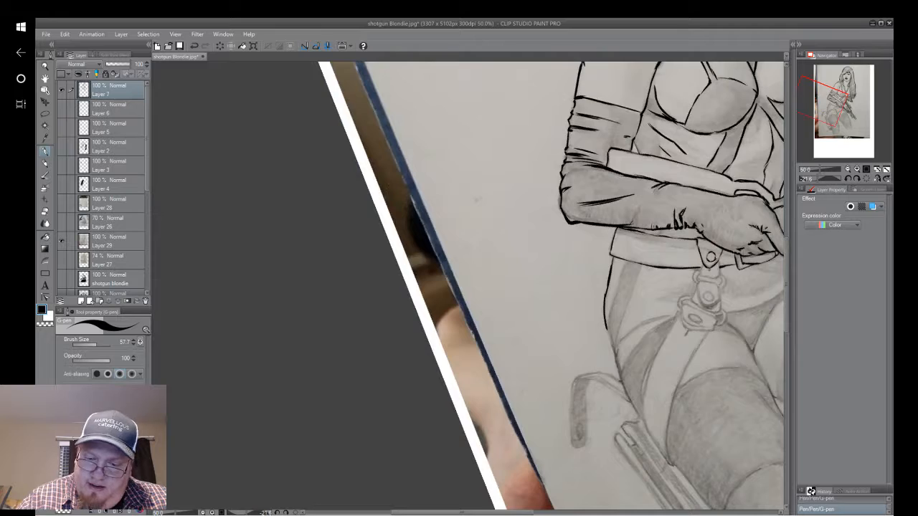
{"action": "left_click_drag", "start_coordinate": [703, 279], "coordinate": [496, 371]}
{"action": "scroll", "coordinate": [637, 279], "scroll_direction": "down", "scroll_amount": 1}
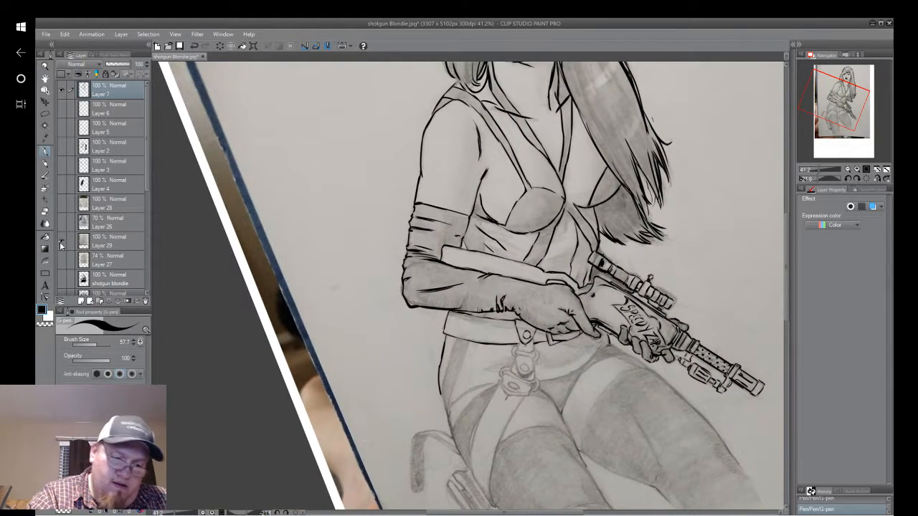
{"action": "left_click", "coordinate": [61, 243]}
{"action": "scroll", "coordinate": [697, 284], "scroll_direction": "down", "scroll_amount": 1}
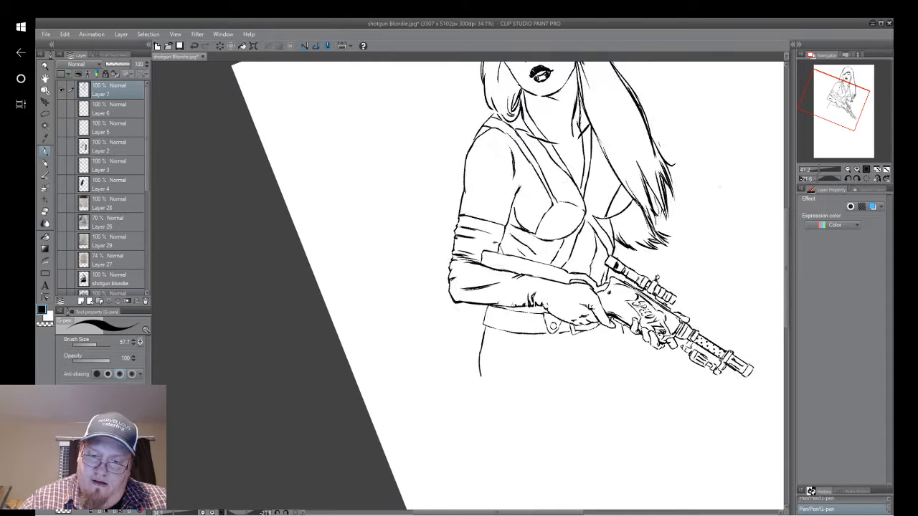
{"action": "left_click_drag", "start_coordinate": [696, 284], "coordinate": [633, 327]}
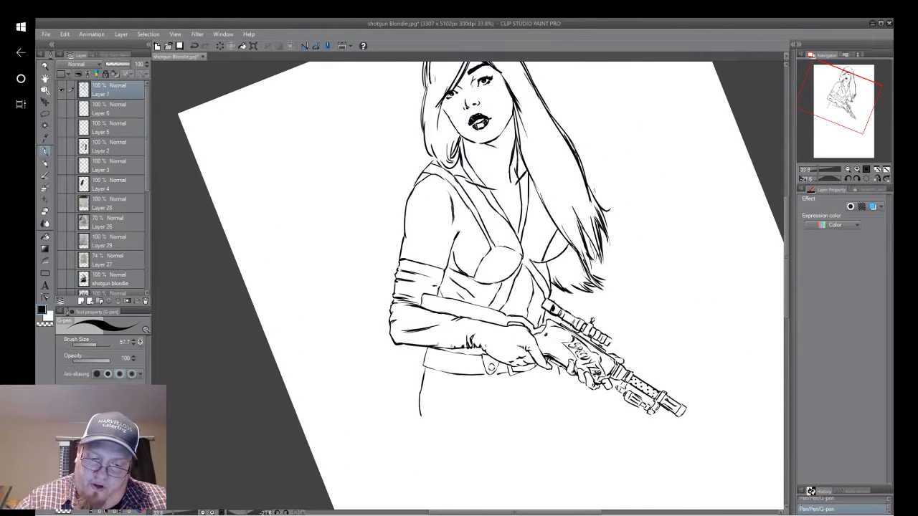
{"action": "left_click_drag", "start_coordinate": [520, 410], "coordinate": [572, 315]}
{"action": "scroll", "coordinate": [571, 316], "scroll_direction": "up", "scroll_amount": 1}
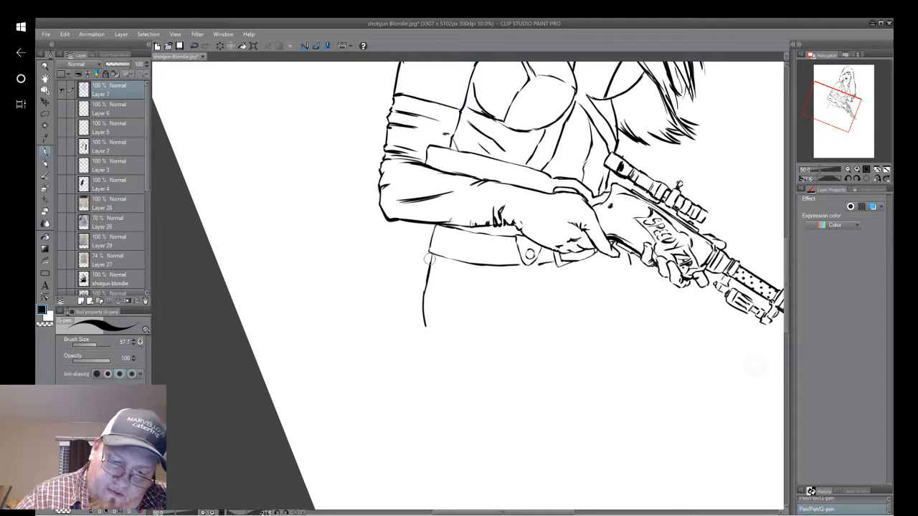
Erase the outer hip line below the belt's far end and show the Layer 29 sketch again.
{"action": "left_click_drag", "start_coordinate": [424, 261], "coordinate": [424, 330]}
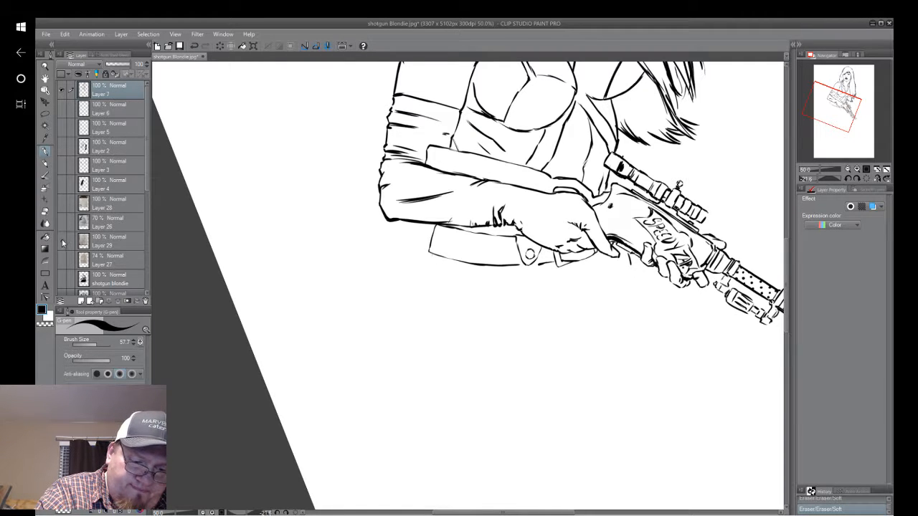
{"action": "left_click", "coordinate": [62, 241]}
{"action": "left_click", "coordinate": [603, 513]}
{"action": "left_click_drag", "start_coordinate": [169, 337], "coordinate": [809, 383]}
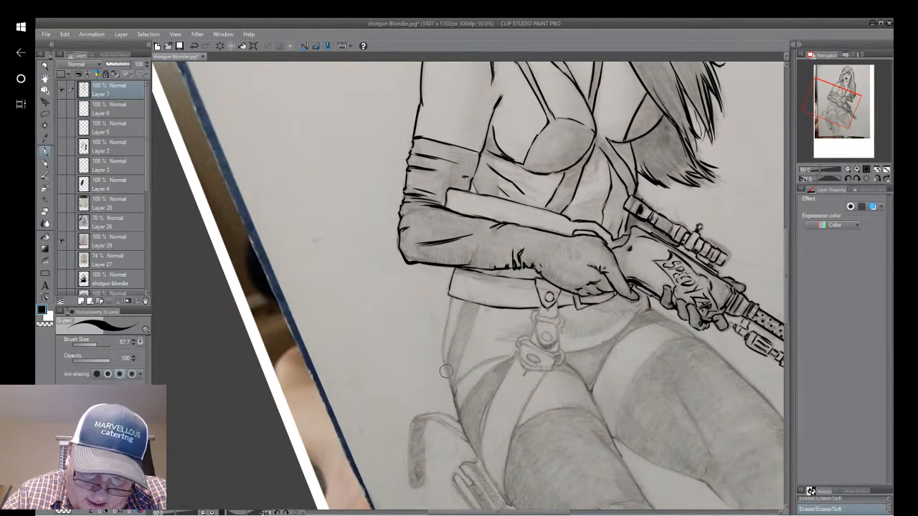
Ink the outer hip curve again with several short strokes, joining it to the belt's far lower corner.
{"action": "left_click_drag", "start_coordinate": [445, 364], "coordinate": [443, 335]}
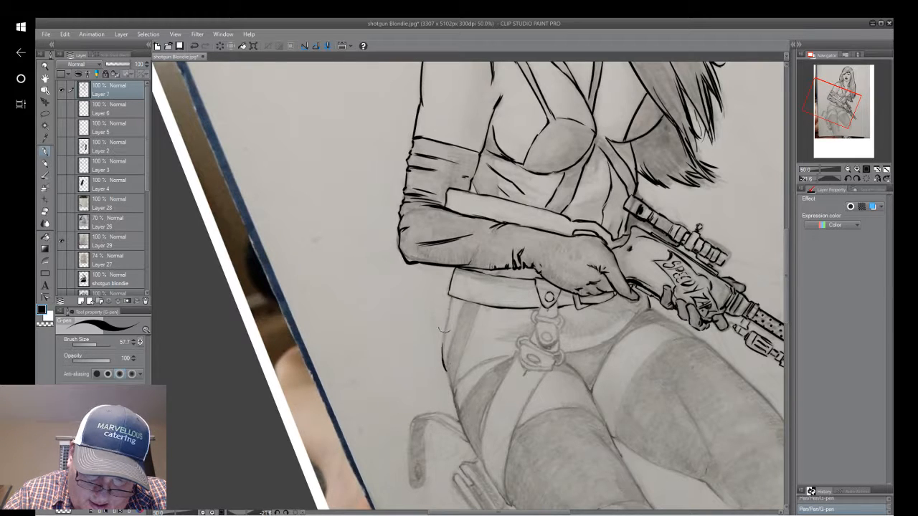
{"action": "left_click_drag", "start_coordinate": [444, 366], "coordinate": [449, 292]}
{"action": "right_click", "coordinate": [449, 297]}
{"action": "left_click", "coordinate": [449, 297]}
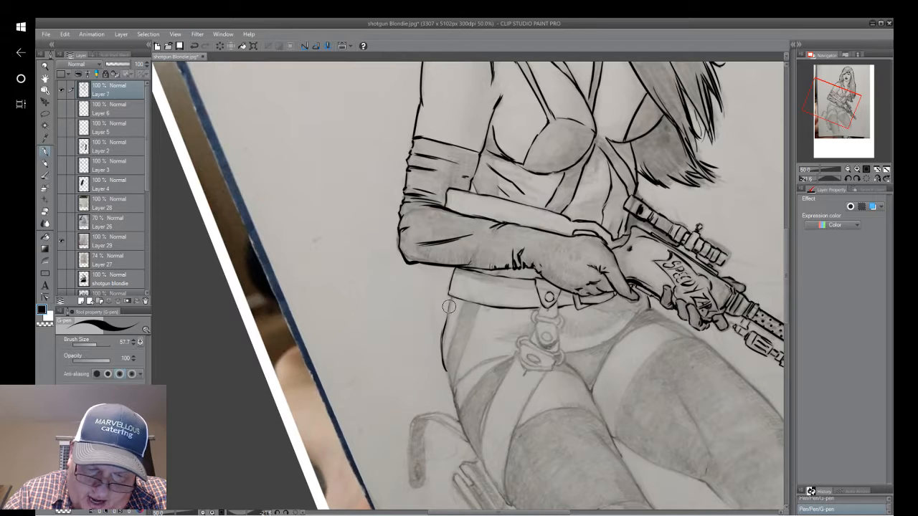
{"action": "left_click_drag", "start_coordinate": [445, 327], "coordinate": [451, 300]}
{"action": "left_click_drag", "start_coordinate": [442, 344], "coordinate": [446, 320]}
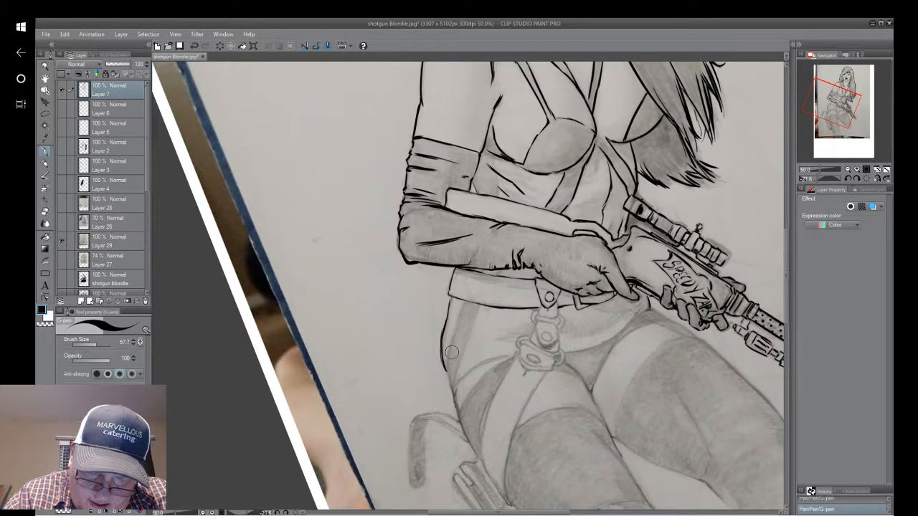
Ink both edges of the shaded side strip running from the belt's lower edge down to the hip.
{"action": "mouse_move", "coordinate": [454, 386]}
{"action": "left_mouse_down"}
{"action": "mouse_move", "coordinate": [445, 369]}
{"action": "mouse_move", "coordinate": [456, 329]}
{"action": "left_mouse_up"}
{"action": "left_click_drag", "start_coordinate": [447, 371], "coordinate": [466, 301]}
{"action": "left_click_drag", "start_coordinate": [454, 382], "coordinate": [481, 305]}
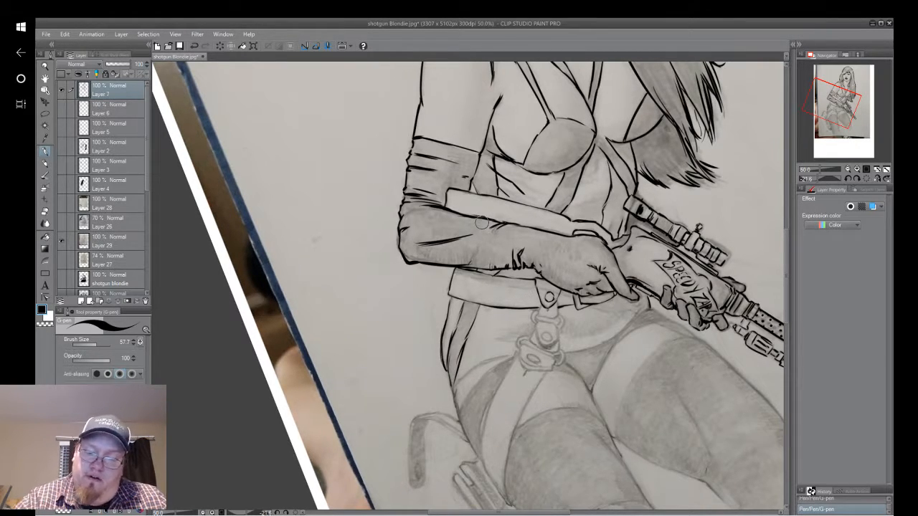
Ink the short strap section hanging below the belt tab, correcting its outer side with an undo and a new stroke.
{"action": "scroll", "coordinate": [572, 311], "scroll_direction": "up", "scroll_amount": 3}
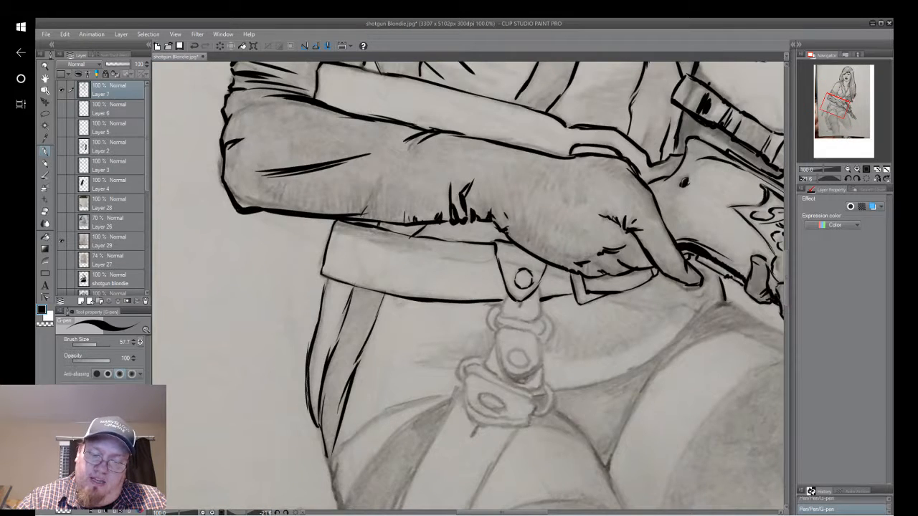
{"action": "scroll", "coordinate": [581, 309], "scroll_direction": "up", "scroll_amount": 1}
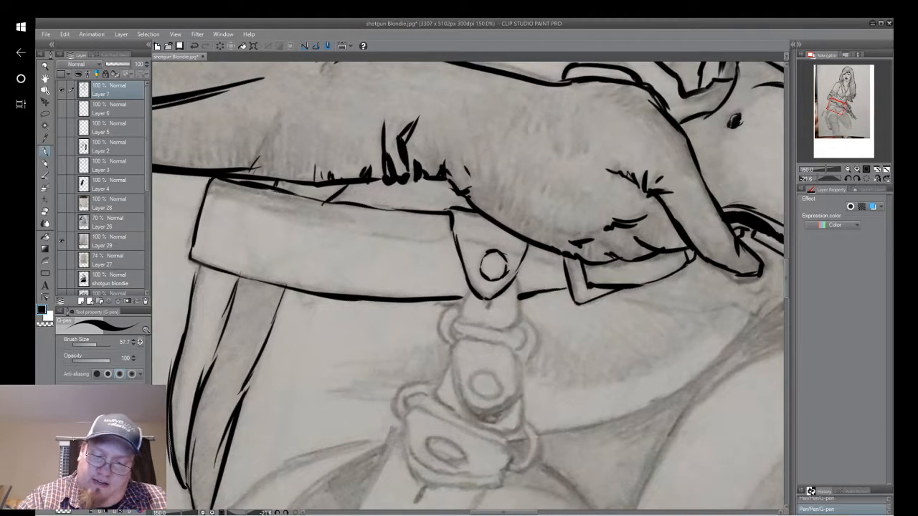
{"action": "left_click_drag", "start_coordinate": [514, 281], "coordinate": [517, 322]}
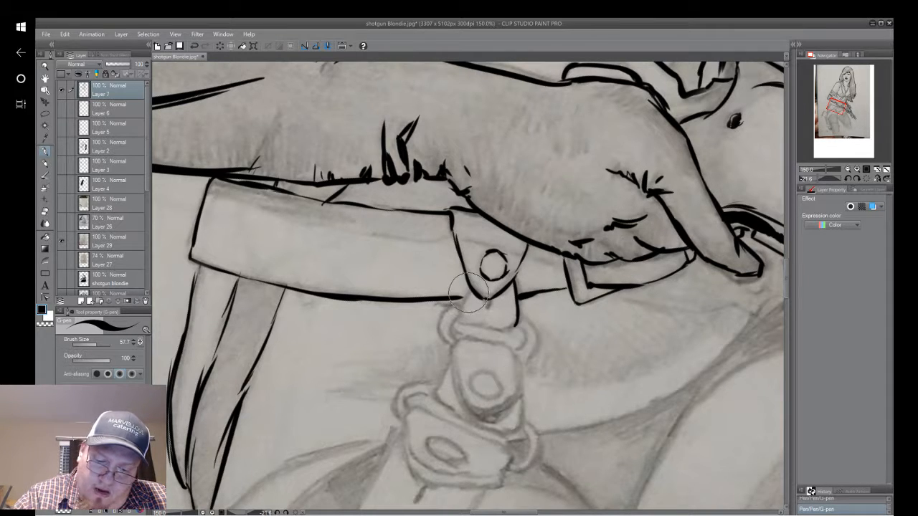
{"action": "mouse_move", "coordinate": [470, 288]}
{"action": "left_mouse_down"}
{"action": "mouse_move", "coordinate": [456, 323]}
{"action": "mouse_move", "coordinate": [474, 329]}
{"action": "mouse_move", "coordinate": [455, 325]}
{"action": "mouse_move", "coordinate": [503, 329]}
{"action": "mouse_move", "coordinate": [482, 330]}
{"action": "mouse_move", "coordinate": [497, 330]}
{"action": "mouse_move", "coordinate": [489, 324]}
{"action": "mouse_move", "coordinate": [517, 329]}
{"action": "left_mouse_up"}
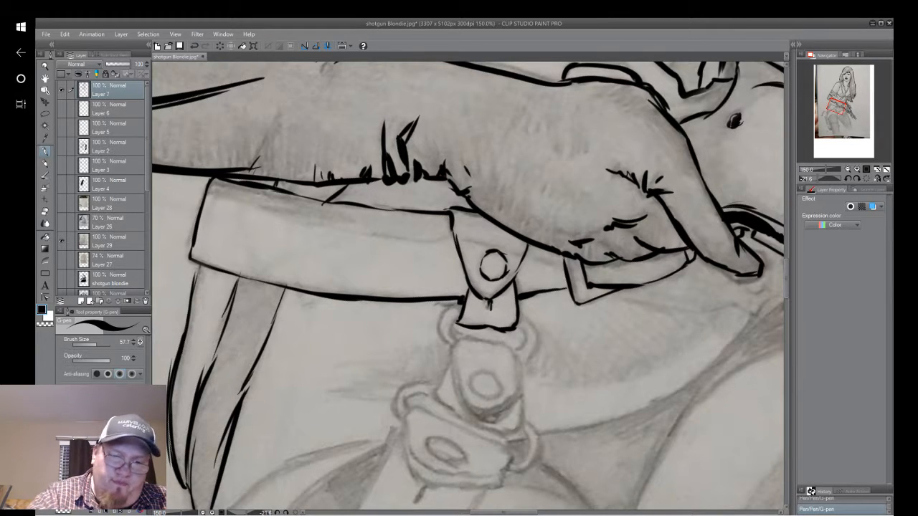
{"action": "left_click", "coordinate": [194, 46]}
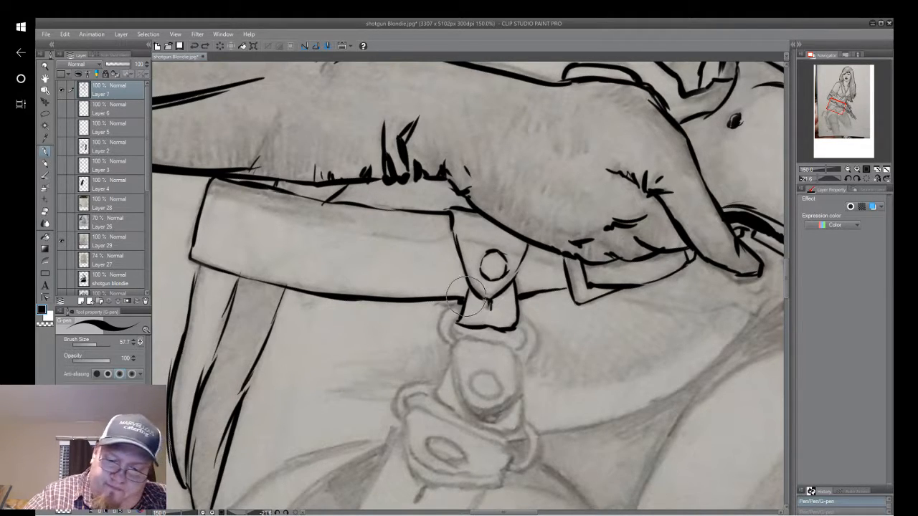
{"action": "left_click_drag", "start_coordinate": [468, 288], "coordinate": [460, 318]}
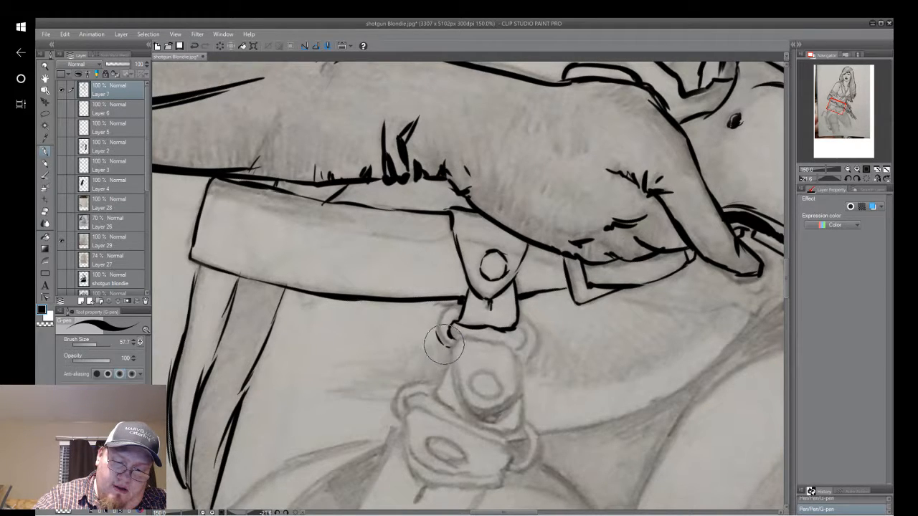
Ink the curved ring loop on the hip side of the short strap section, then undo its last stroke.
{"action": "left_click_drag", "start_coordinate": [450, 347], "coordinate": [438, 315]}
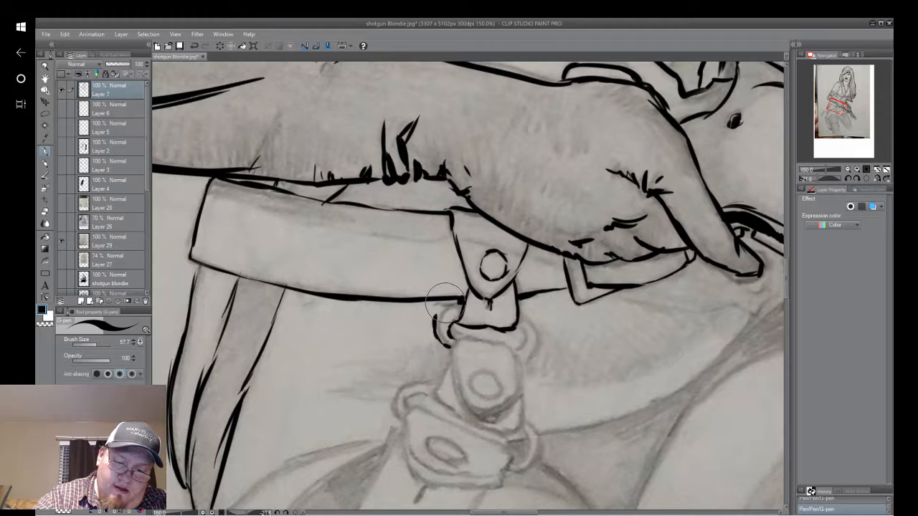
{"action": "left_click_drag", "start_coordinate": [436, 318], "coordinate": [458, 306]}
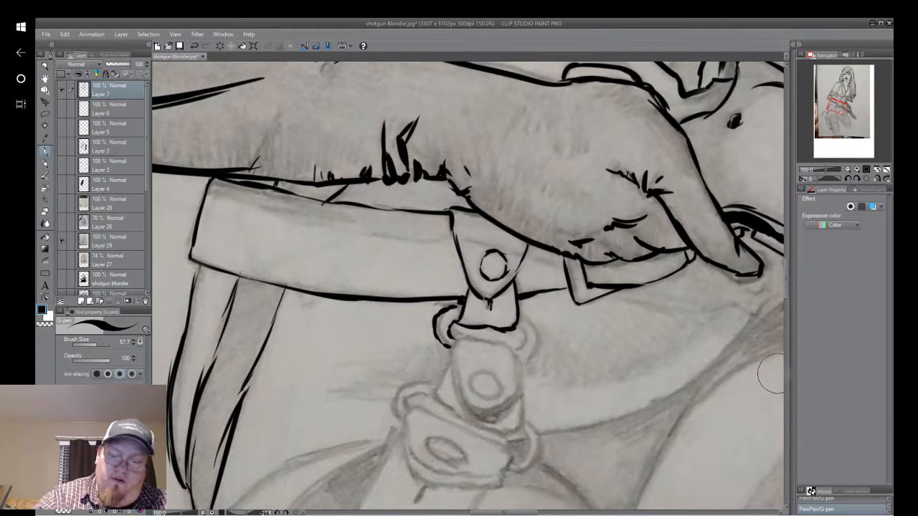
{"action": "left_click", "coordinate": [194, 46]}
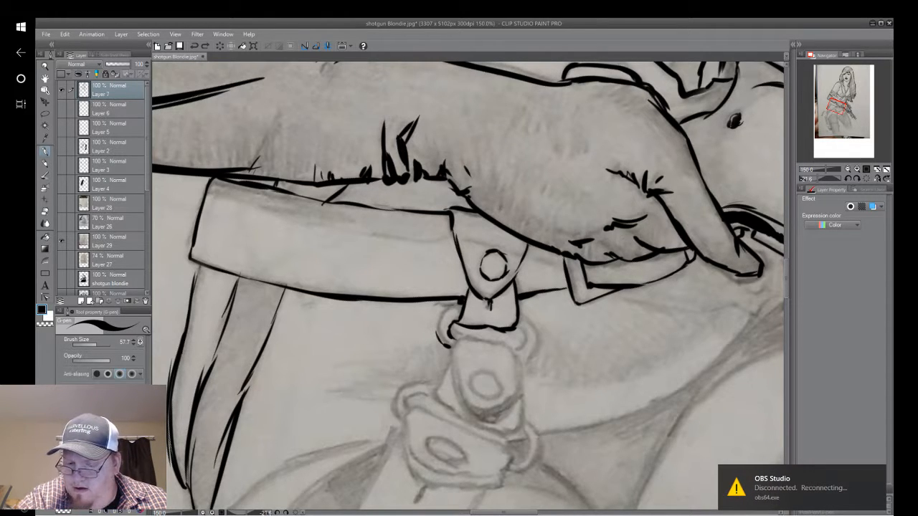
Switch to OBS Studio to check the stream connection, and return to Clip Studio Paint.
{"action": "left_click", "coordinate": [864, 501]}
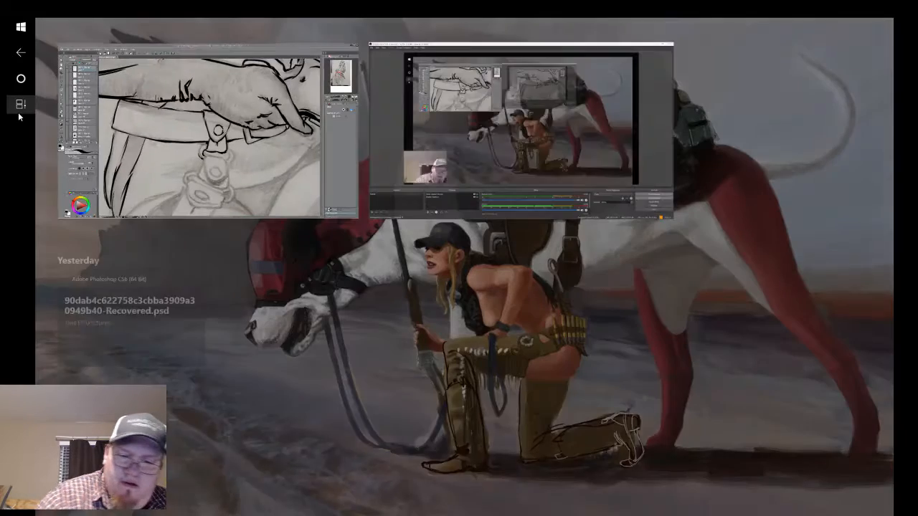
{"action": "left_click", "coordinate": [20, 106]}
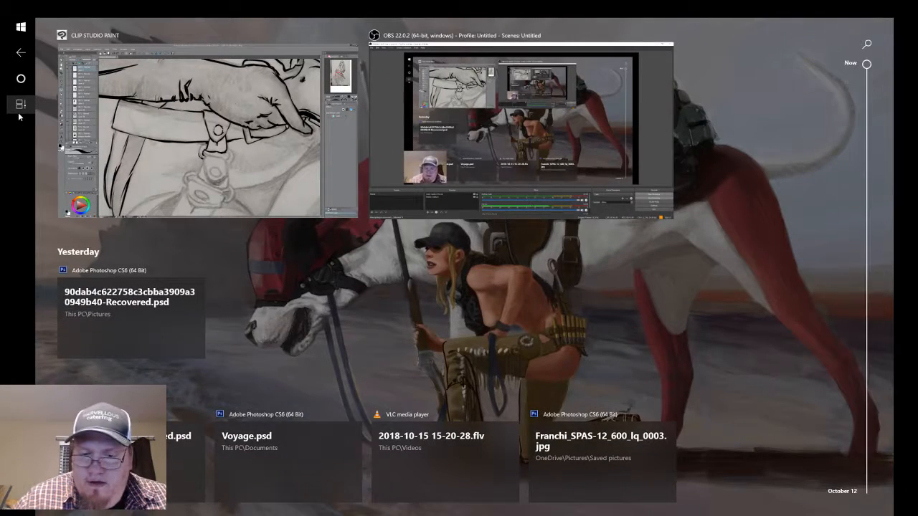
{"action": "left_click", "coordinate": [628, 150]}
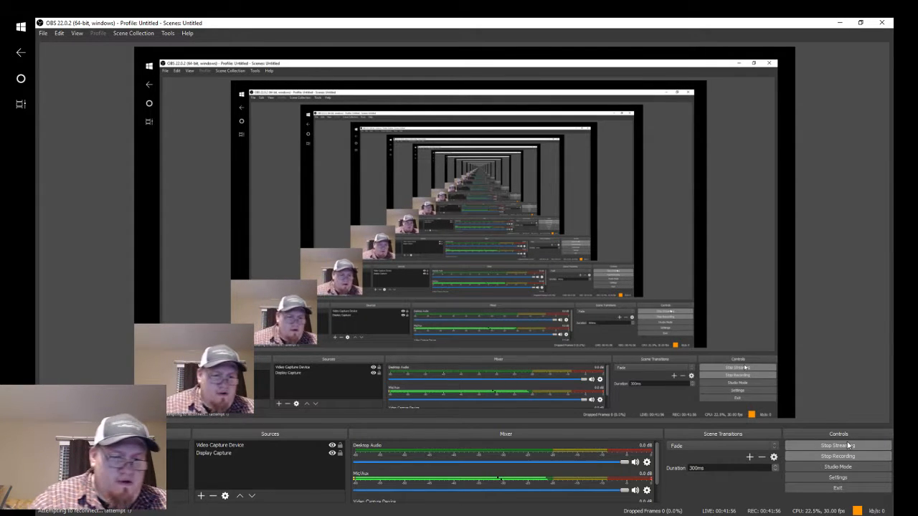
{"action": "left_click", "coordinate": [20, 105]}
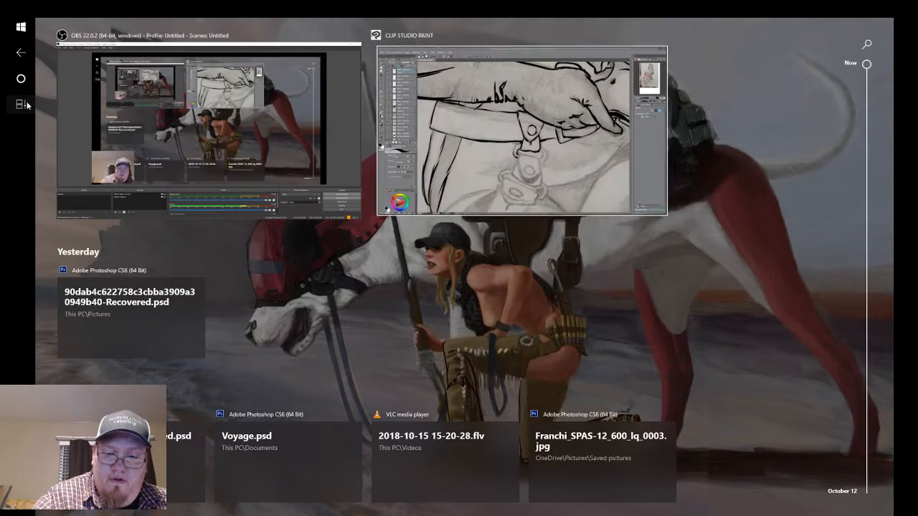
{"action": "left_click", "coordinate": [476, 187]}
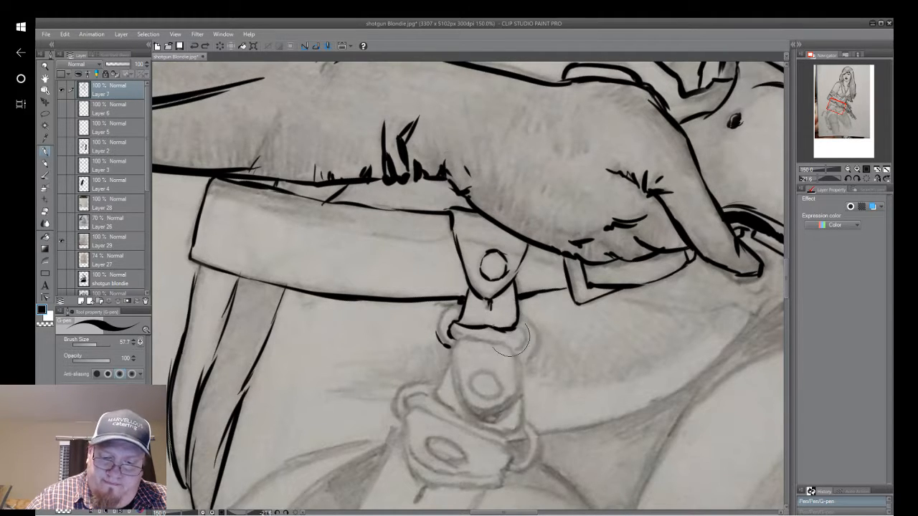
Erase the remaining ink of the hip-side ring loop beside the short strap section below the belt tab.
{"action": "right_click", "coordinate": [446, 320]}
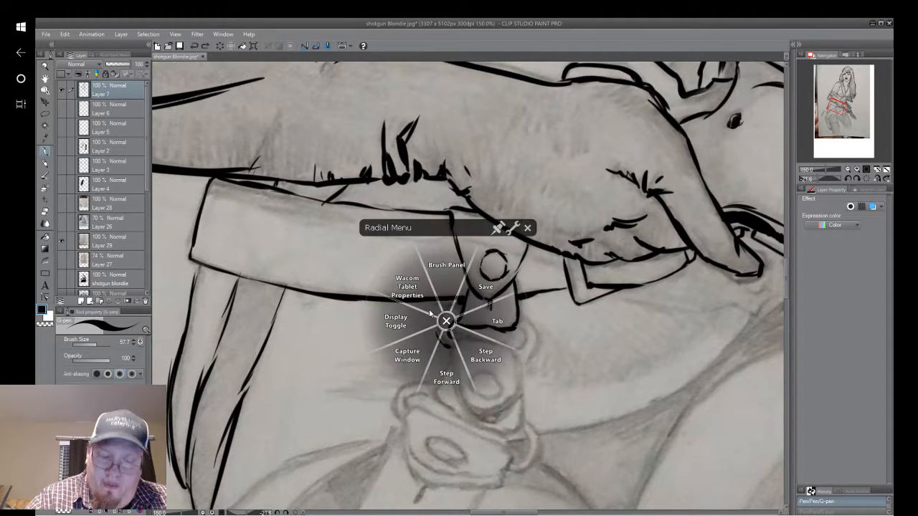
{"action": "left_click", "coordinate": [528, 228]}
{"action": "key", "text": "e"}
{"action": "left_click_drag", "start_coordinate": [441, 330], "coordinate": [471, 404]}
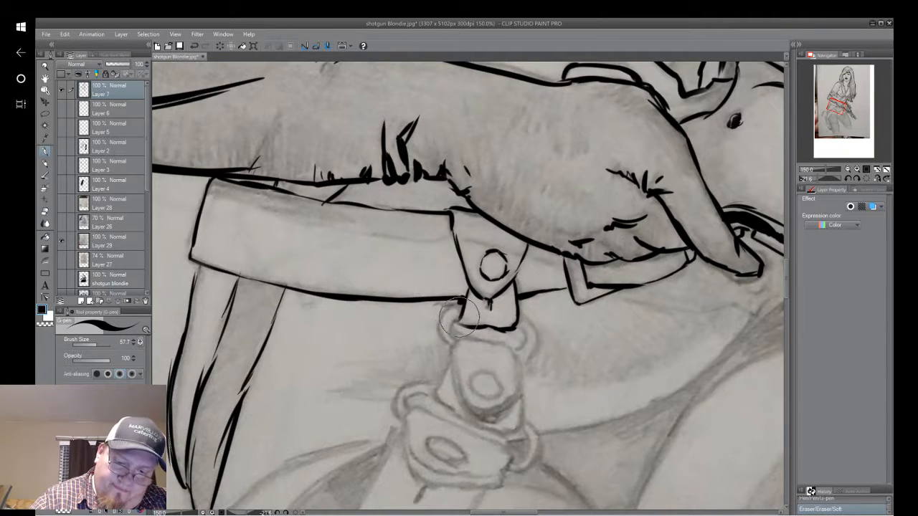
Ink the curved ring loops on both lower corners of the short strap section with the G-pen.
{"action": "key", "text": "p"}
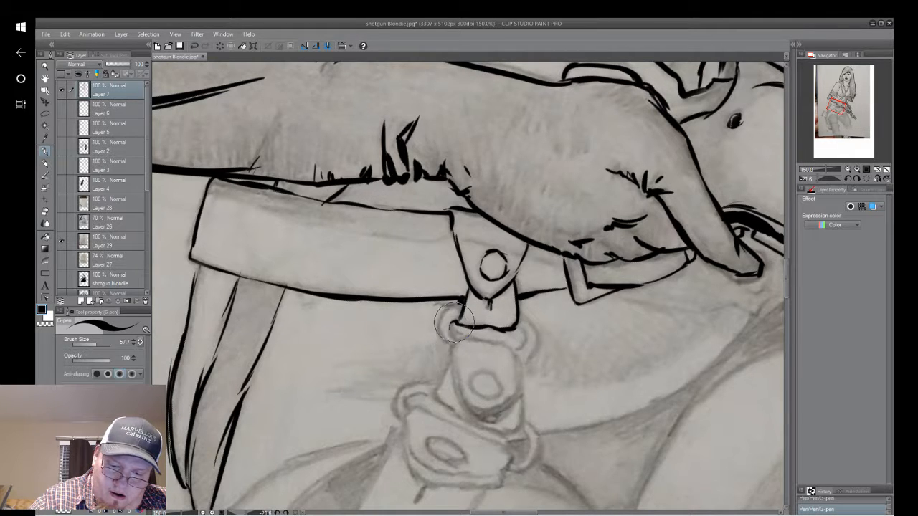
{"action": "left_click_drag", "start_coordinate": [457, 324], "coordinate": [456, 341]}
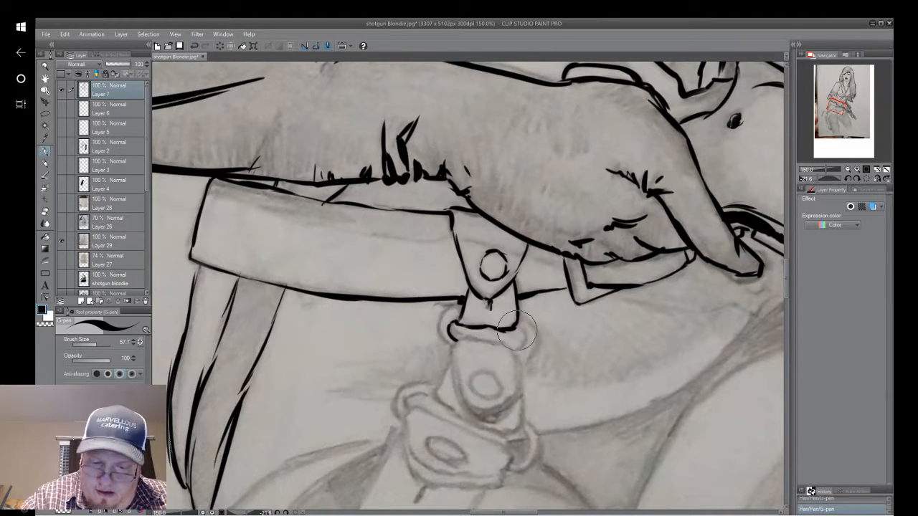
{"action": "left_click_drag", "start_coordinate": [518, 330], "coordinate": [519, 350]}
{"action": "mouse_move", "coordinate": [520, 316]}
{"action": "left_mouse_down"}
{"action": "mouse_move", "coordinate": [535, 341]}
{"action": "mouse_move", "coordinate": [530, 324]}
{"action": "mouse_move", "coordinate": [519, 361]}
{"action": "left_mouse_up"}
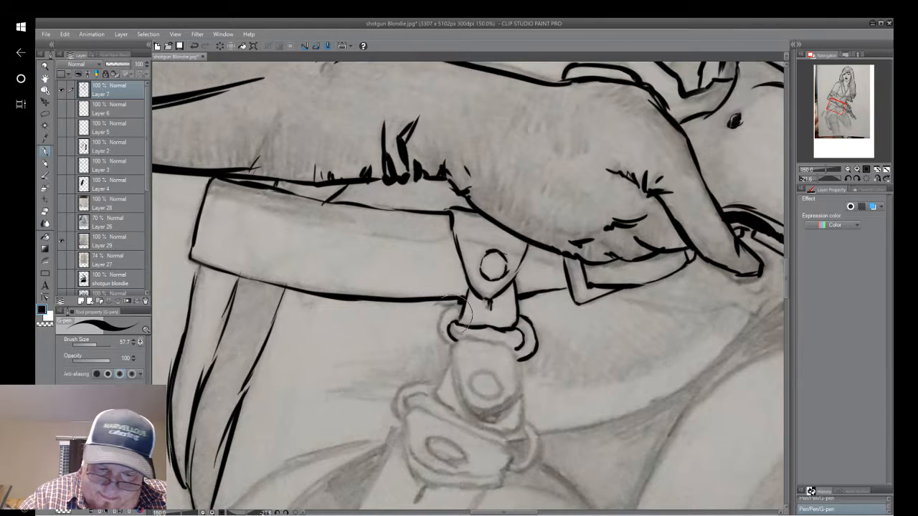
{"action": "mouse_move", "coordinate": [449, 350]}
{"action": "left_mouse_down"}
{"action": "mouse_move", "coordinate": [433, 327]}
{"action": "mouse_move", "coordinate": [457, 308]}
{"action": "left_mouse_up"}
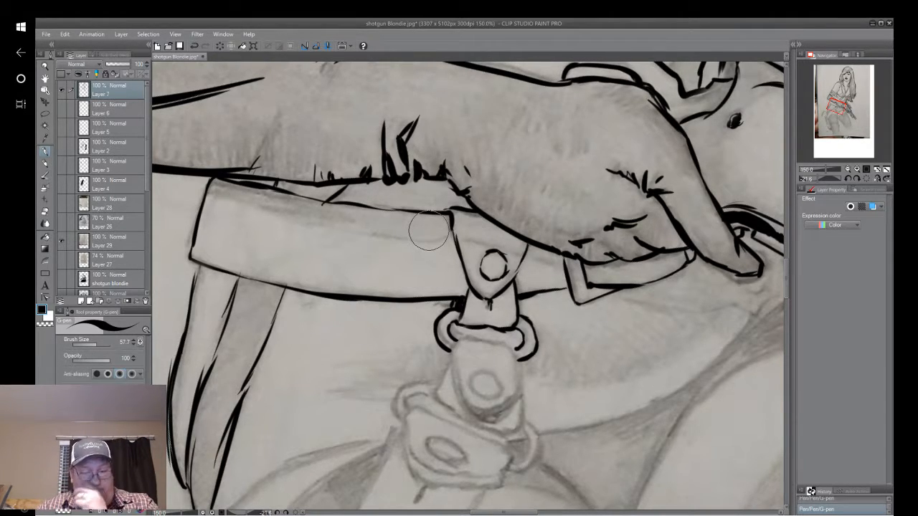
Hide the pencil sketch on Layer 29 to review the line art alone, and show the sketch again.
{"action": "scroll", "coordinate": [429, 231], "scroll_direction": "down", "scroll_amount": 4}
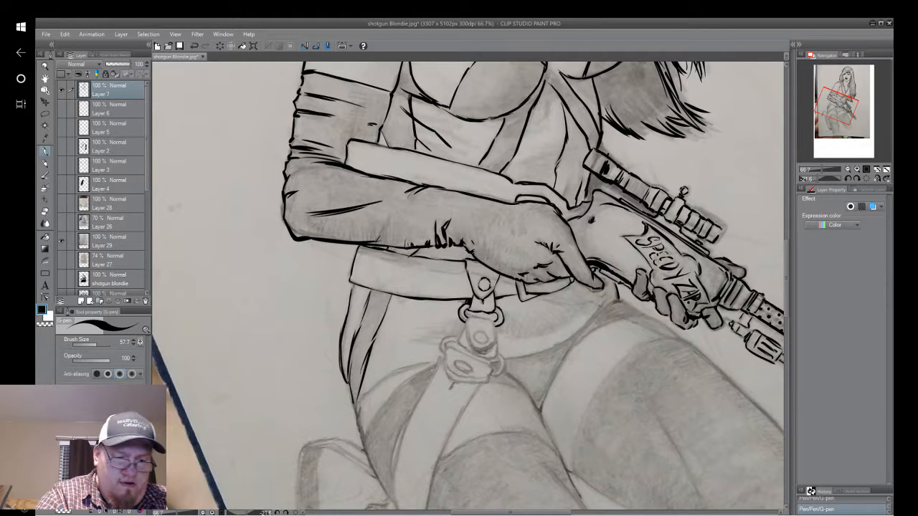
{"action": "left_click", "coordinate": [59, 242]}
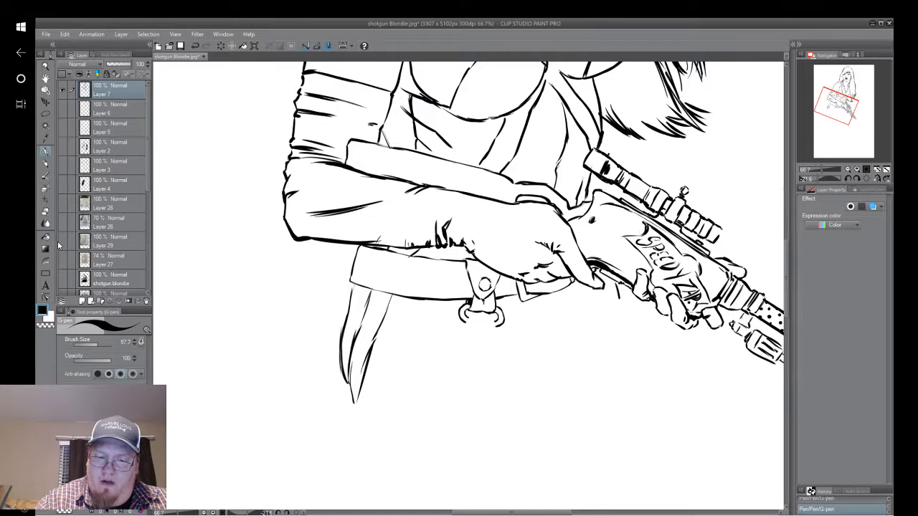
{"action": "scroll", "coordinate": [594, 392], "scroll_direction": "down", "scroll_amount": 1}
{"action": "left_click_drag", "start_coordinate": [516, 287], "coordinate": [420, 328]}
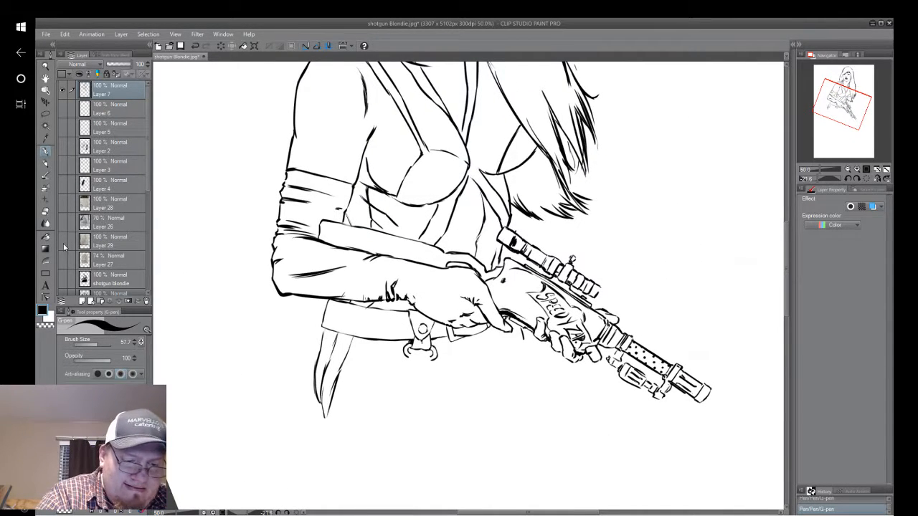
{"action": "left_click", "coordinate": [63, 242]}
{"action": "scroll", "coordinate": [570, 364], "scroll_direction": "up", "scroll_amount": 5}
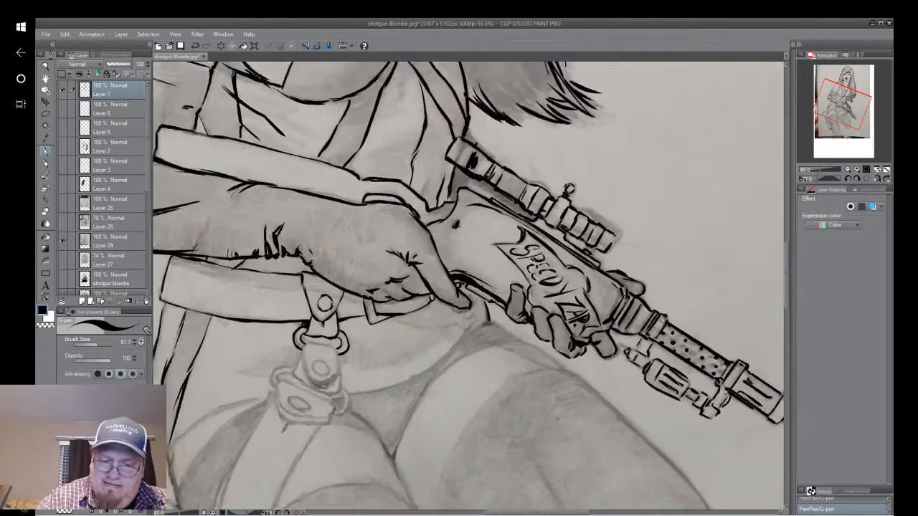
{"action": "left_click_drag", "start_coordinate": [416, 315], "coordinate": [604, 248]}
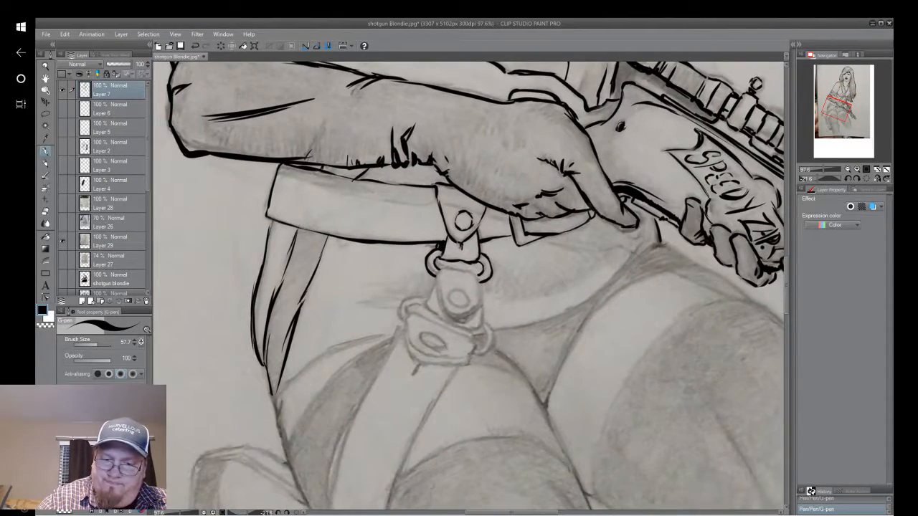
{"action": "scroll", "coordinate": [469, 285], "scroll_direction": "up", "scroll_amount": 1}
{"action": "left_click_drag", "start_coordinate": [466, 251], "coordinate": [469, 322]}
{"action": "left_click_drag", "start_coordinate": [468, 280], "coordinate": [453, 457]}
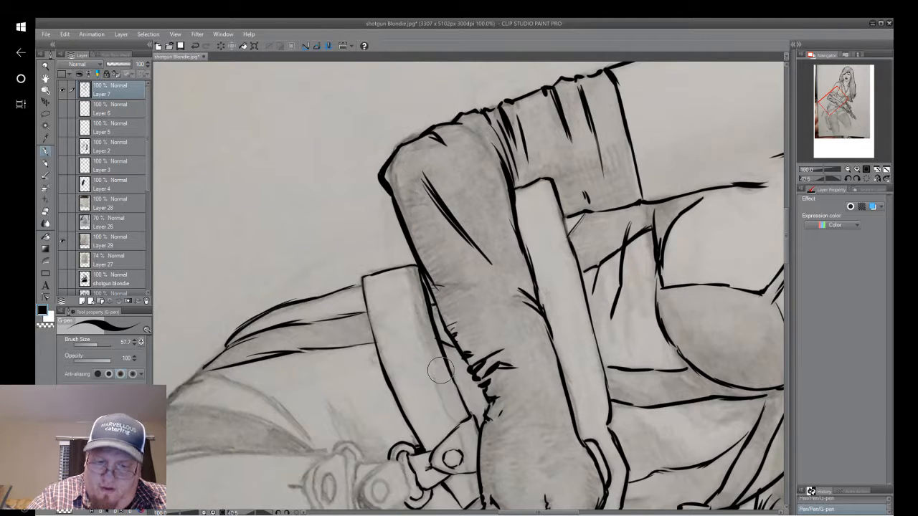
{"action": "scroll", "coordinate": [642, 331], "scroll_direction": "up", "scroll_amount": 2}
{"action": "scroll", "coordinate": [642, 331], "scroll_direction": "down", "scroll_amount": 4}
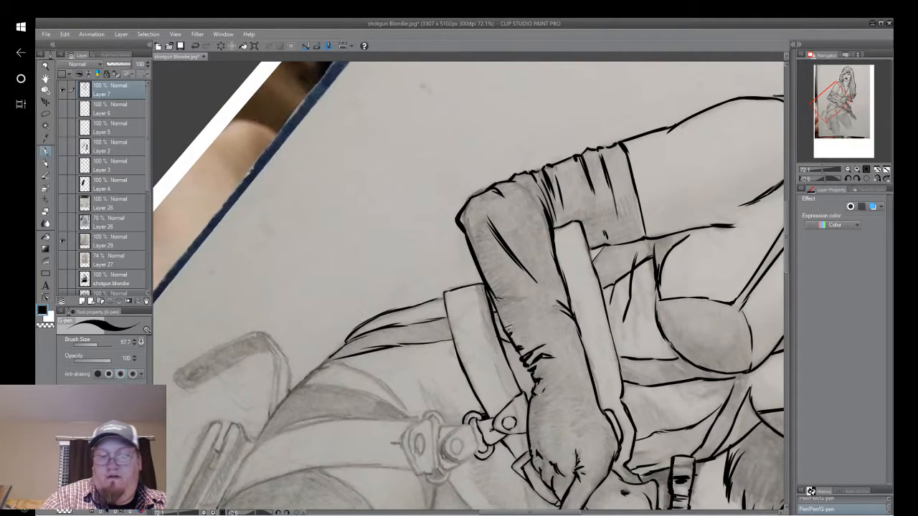
{"action": "left_click_drag", "start_coordinate": [509, 423], "coordinate": [479, 188]}
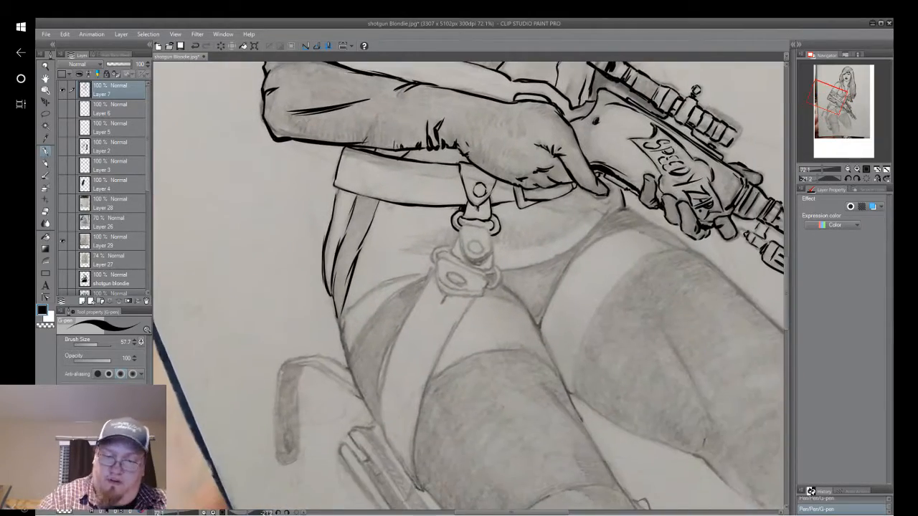
{"action": "left_click_drag", "start_coordinate": [584, 240], "coordinate": [578, 228]}
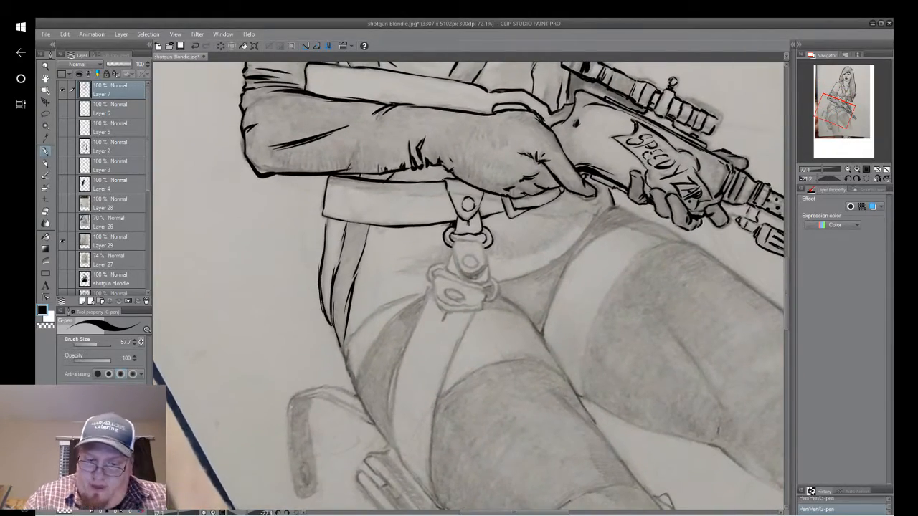
Ink the rounded strap tab hanging below the upper rings, including its oval rivet.
{"action": "scroll", "coordinate": [578, 227], "scroll_direction": "up", "scroll_amount": 3}
{"action": "scroll", "coordinate": [468, 286], "scroll_direction": "up", "scroll_amount": 1}
{"action": "left_click_drag", "start_coordinate": [468, 285], "coordinate": [527, 334]}
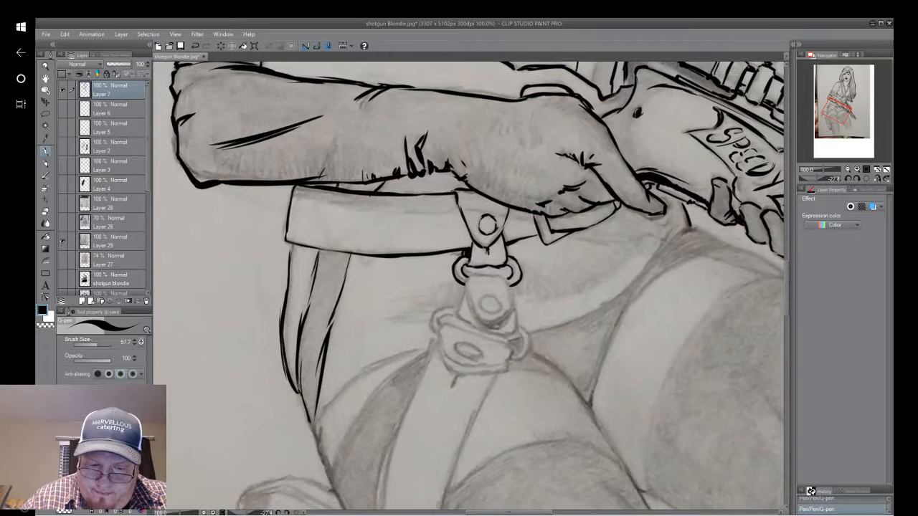
{"action": "left_click_drag", "start_coordinate": [466, 280], "coordinate": [474, 319]}
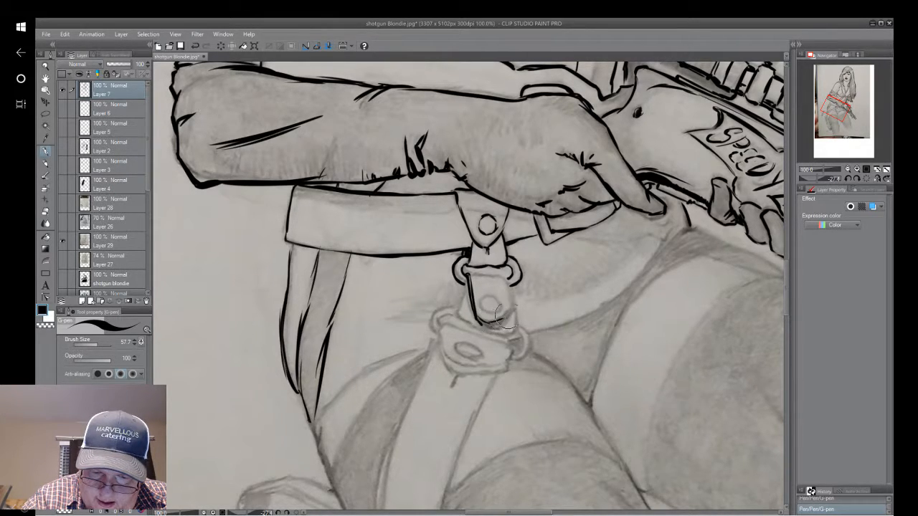
{"action": "mouse_move", "coordinate": [506, 286]}
{"action": "left_mouse_down"}
{"action": "mouse_move", "coordinate": [512, 309]}
{"action": "mouse_move", "coordinate": [498, 324]}
{"action": "left_mouse_up"}
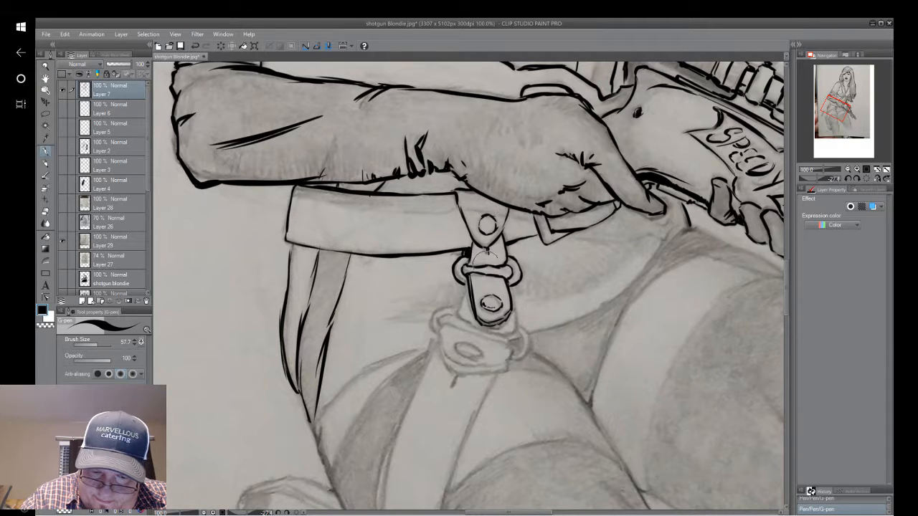
Ink the strap edges flaring out behind the rounded tab and the curved ring loops at both lower corners.
{"action": "left_click_drag", "start_coordinate": [512, 298], "coordinate": [512, 332]}
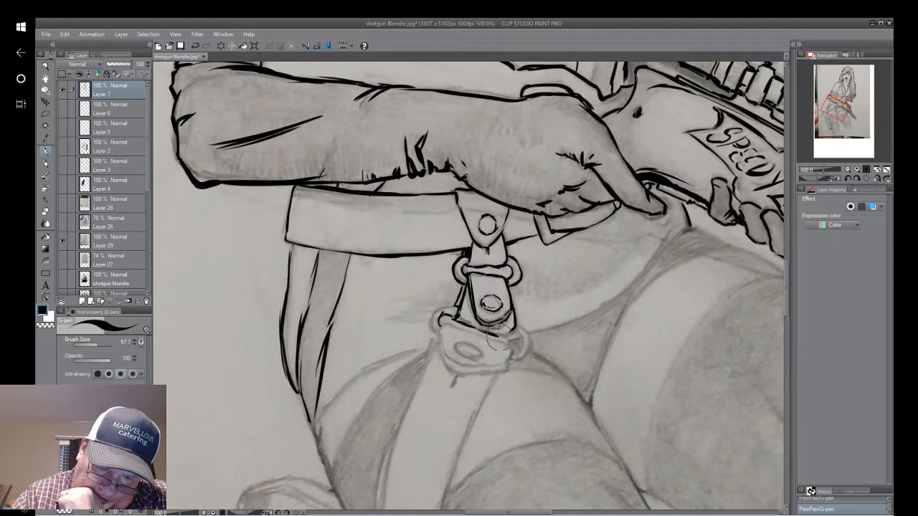
{"action": "left_click_drag", "start_coordinate": [515, 321], "coordinate": [508, 335]}
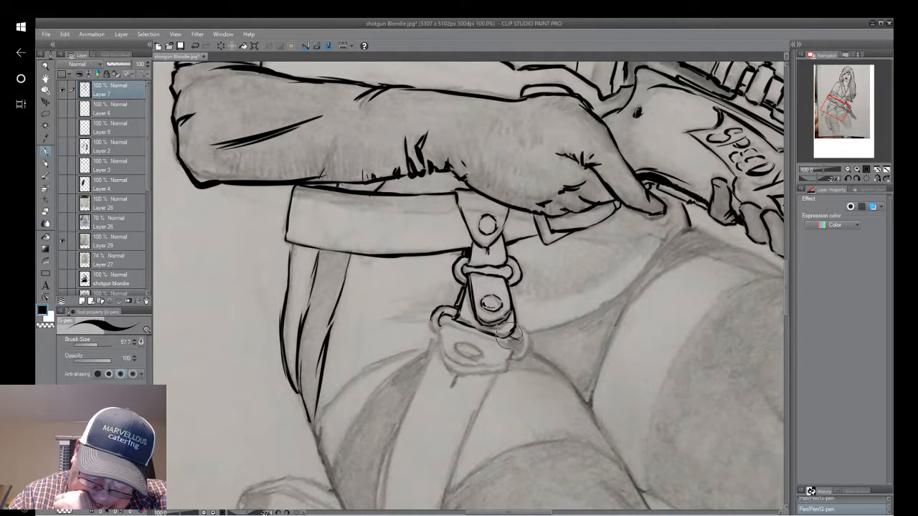
{"action": "left_click_drag", "start_coordinate": [512, 340], "coordinate": [518, 348]}
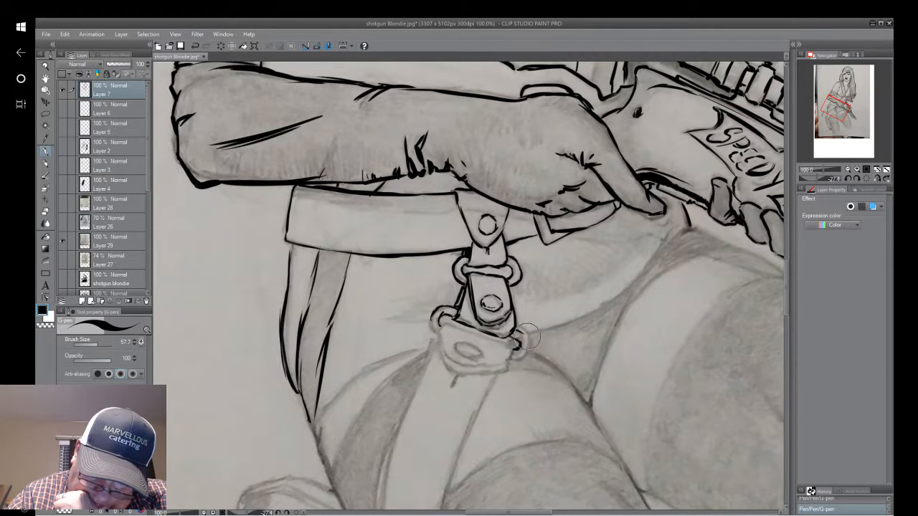
{"action": "left_click_drag", "start_coordinate": [513, 359], "coordinate": [530, 344]}
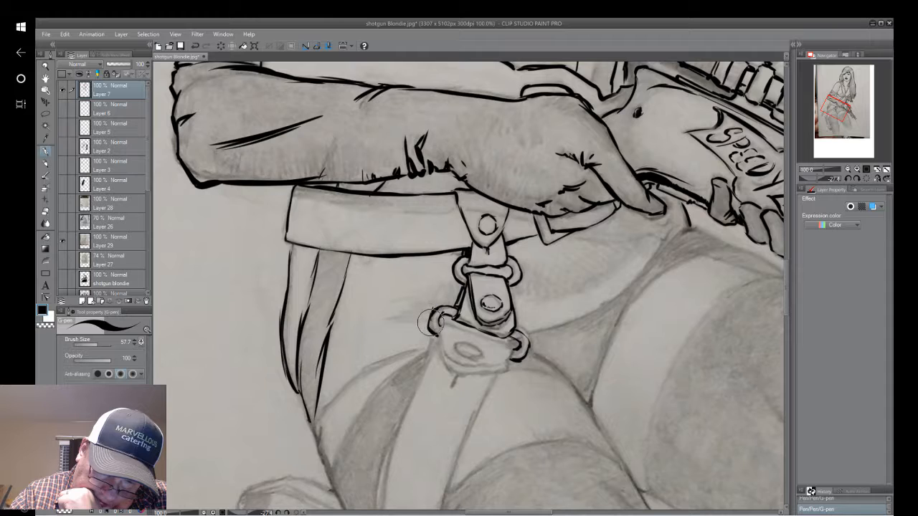
{"action": "left_click_drag", "start_coordinate": [432, 316], "coordinate": [433, 331]}
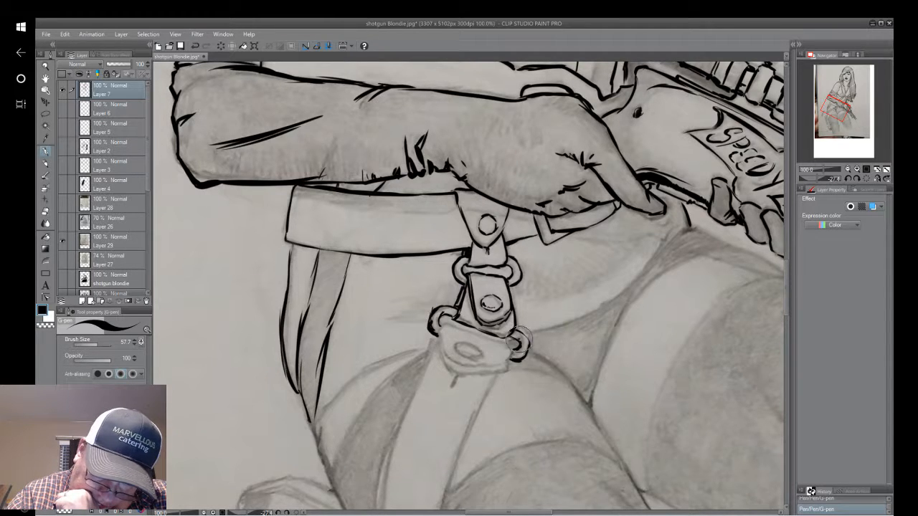
Ink the outline and oval slot of the lowest buckle plate, undoing one stroke on its hip-side edge along the way.
{"action": "mouse_move", "coordinate": [442, 323]}
{"action": "left_mouse_down"}
{"action": "mouse_move", "coordinate": [441, 348]}
{"action": "mouse_move", "coordinate": [457, 374]}
{"action": "left_mouse_up"}
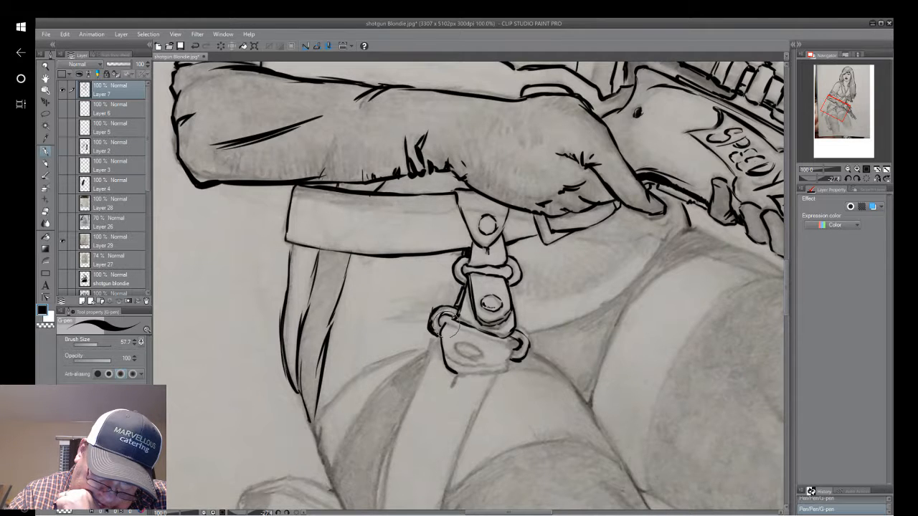
{"action": "left_click_drag", "start_coordinate": [444, 322], "coordinate": [444, 345]}
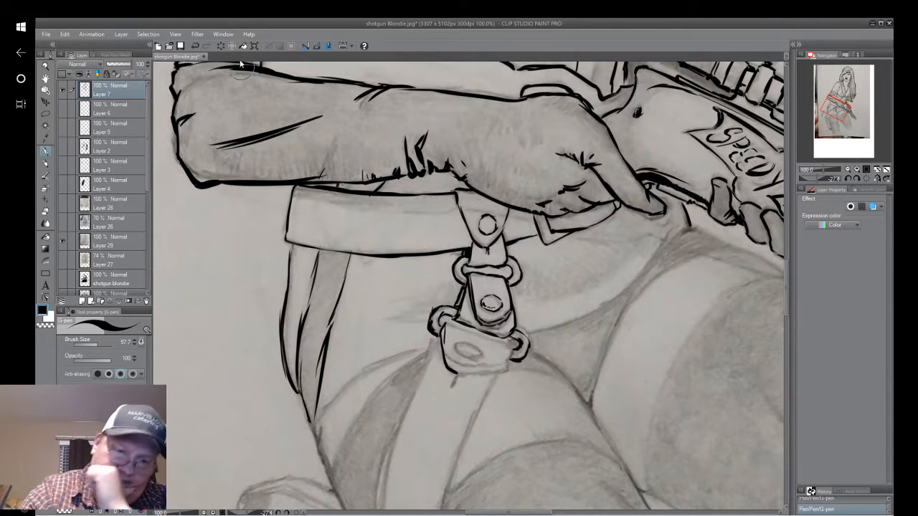
{"action": "left_click", "coordinate": [198, 47]}
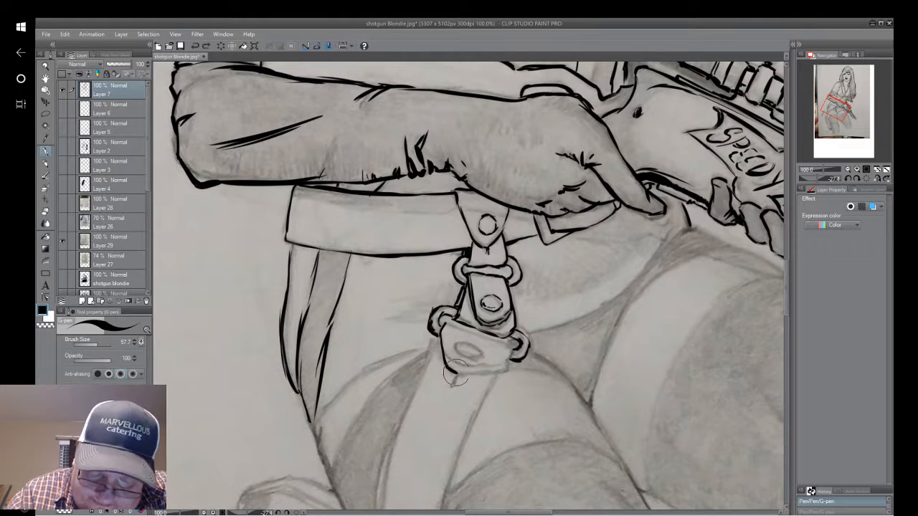
{"action": "mouse_move", "coordinate": [455, 372]}
{"action": "left_mouse_down"}
{"action": "mouse_move", "coordinate": [489, 383]}
{"action": "mouse_move", "coordinate": [472, 379]}
{"action": "mouse_move", "coordinate": [504, 370]}
{"action": "mouse_move", "coordinate": [498, 372]}
{"action": "mouse_move", "coordinate": [513, 345]}
{"action": "left_mouse_up"}
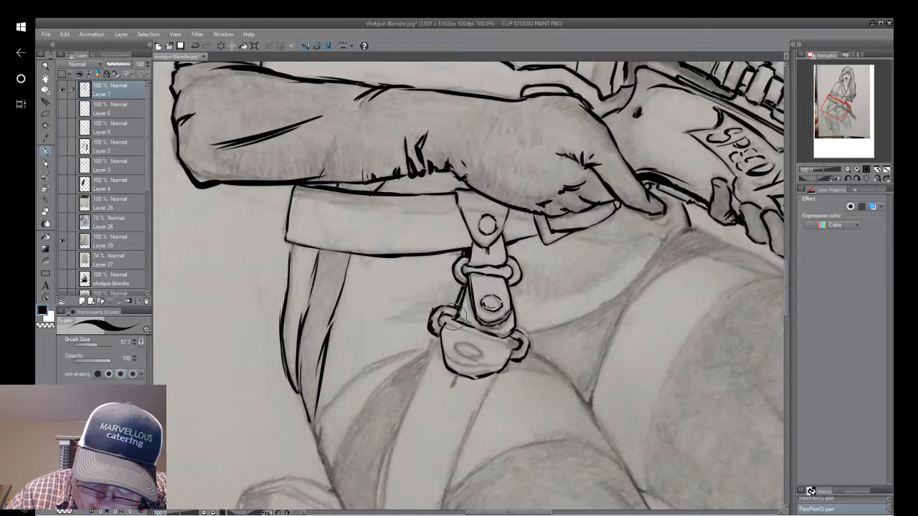
{"action": "mouse_move", "coordinate": [443, 325]}
{"action": "left_mouse_down"}
{"action": "mouse_move", "coordinate": [511, 348]}
{"action": "mouse_move", "coordinate": [459, 345]}
{"action": "mouse_move", "coordinate": [469, 355]}
{"action": "mouse_move", "coordinate": [483, 354]}
{"action": "mouse_move", "coordinate": [458, 345]}
{"action": "mouse_move", "coordinate": [483, 356]}
{"action": "left_mouse_up"}
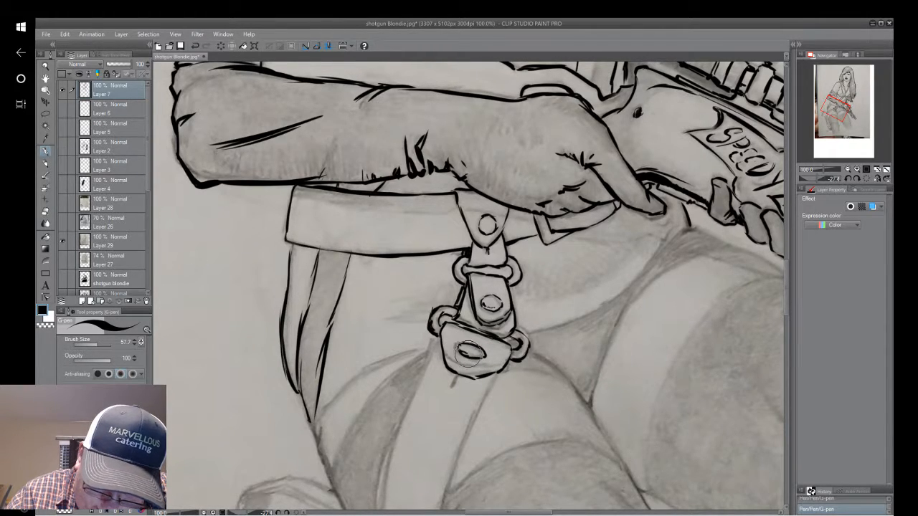
{"action": "left_click_drag", "start_coordinate": [477, 357], "coordinate": [486, 353]}
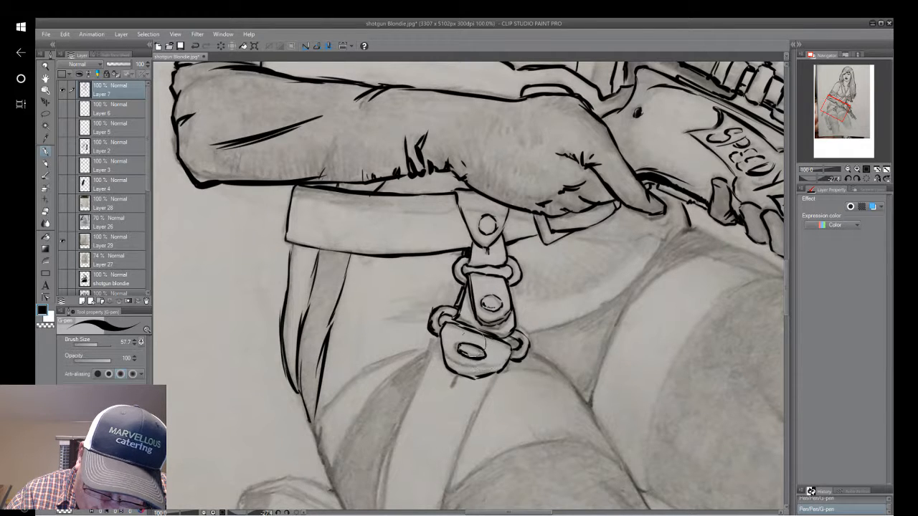
{"action": "left_click_drag", "start_coordinate": [430, 320], "coordinate": [439, 335]}
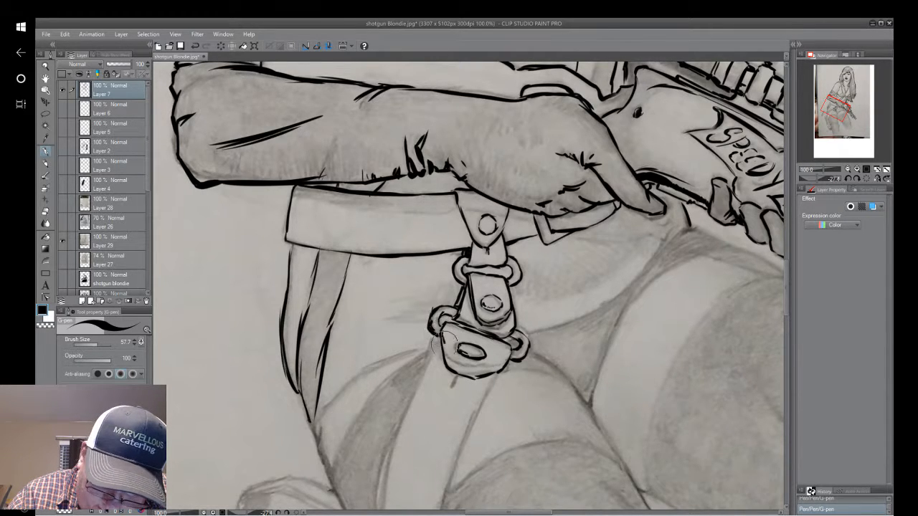
Finish the lowest buckle plate's bottom edge with the small jagged mark beneath it, and ink both upper strap edges running down from the plate.
{"action": "mouse_move", "coordinate": [457, 365]}
{"action": "left_mouse_down"}
{"action": "mouse_move", "coordinate": [476, 375]}
{"action": "mouse_move", "coordinate": [506, 366]}
{"action": "left_mouse_up"}
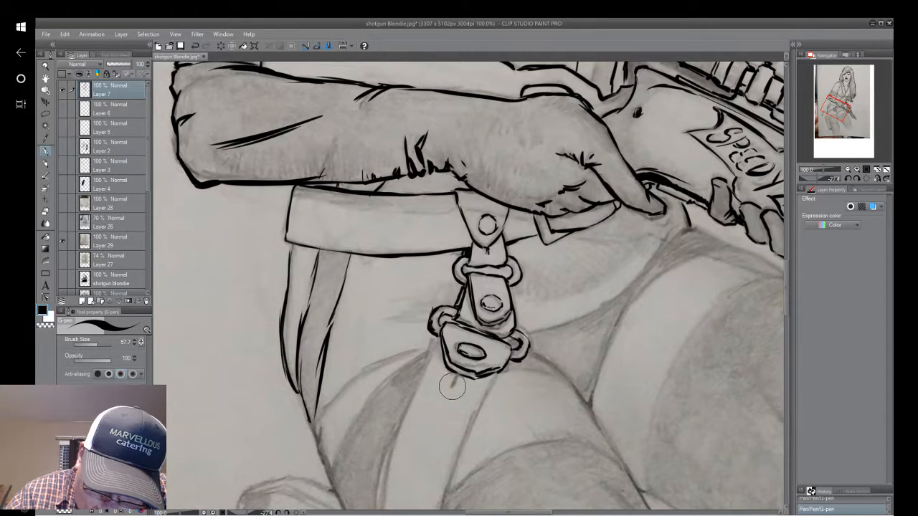
{"action": "left_click_drag", "start_coordinate": [459, 377], "coordinate": [455, 383]}
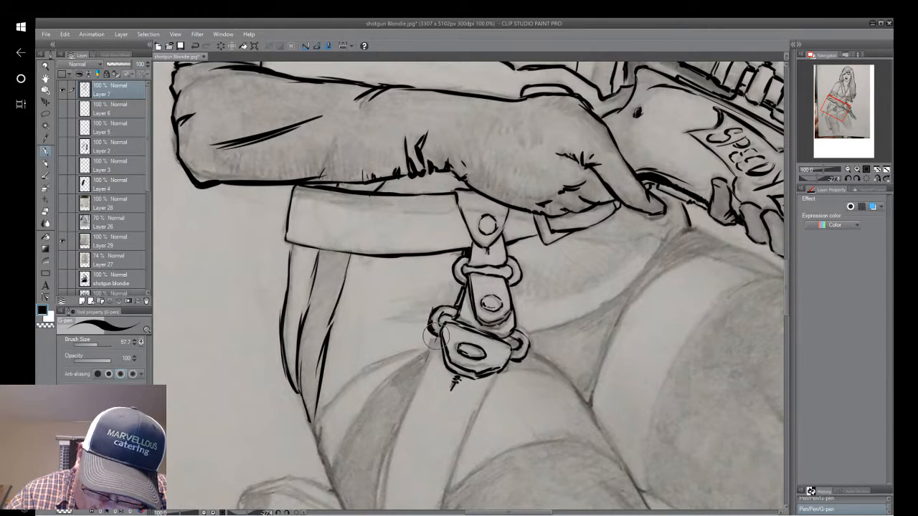
{"action": "mouse_move", "coordinate": [436, 341]}
{"action": "left_mouse_down"}
{"action": "mouse_move", "coordinate": [394, 428]}
{"action": "mouse_move", "coordinate": [375, 508]}
{"action": "left_mouse_up"}
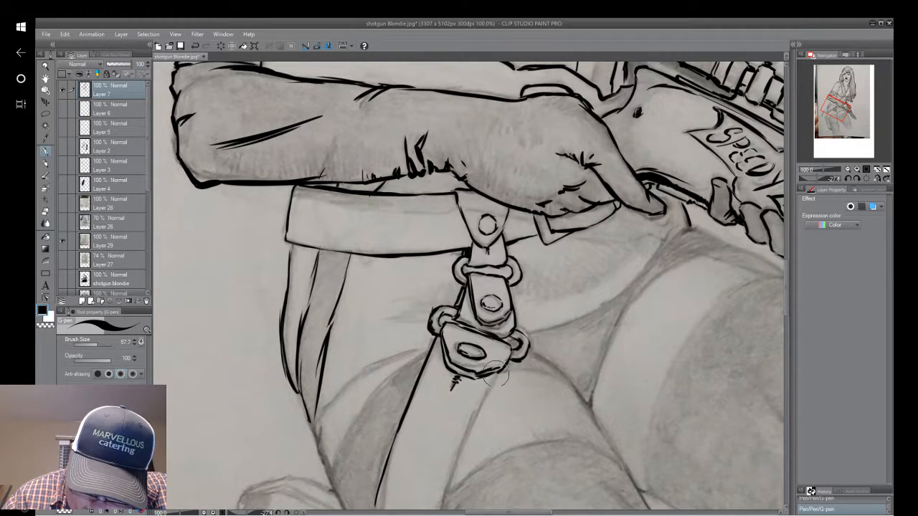
{"action": "left_click_drag", "start_coordinate": [502, 367], "coordinate": [443, 492]}
Erase the stray end of the strap's hip-side line and extend both strap edges down to meet at the thigh's outer contour.
{"action": "left_click_drag", "start_coordinate": [437, 457], "coordinate": [511, 253]}
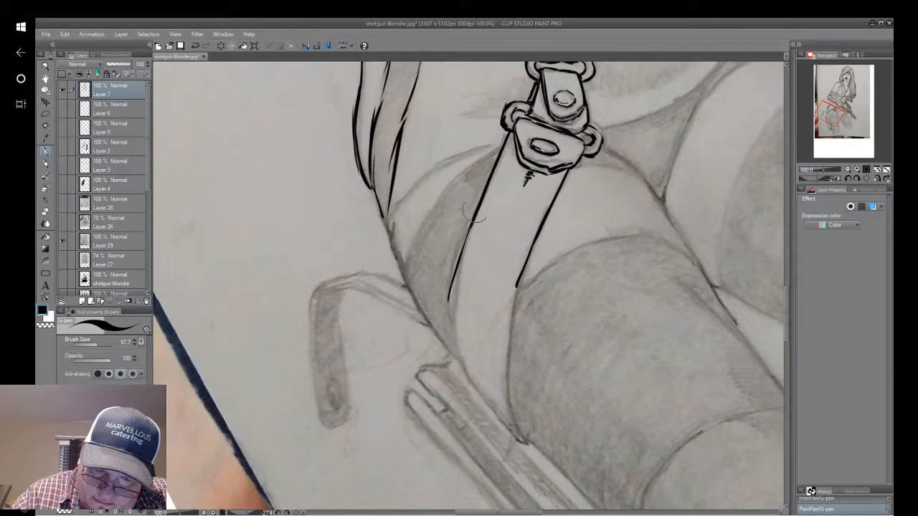
{"action": "left_click_drag", "start_coordinate": [459, 239], "coordinate": [449, 301]}
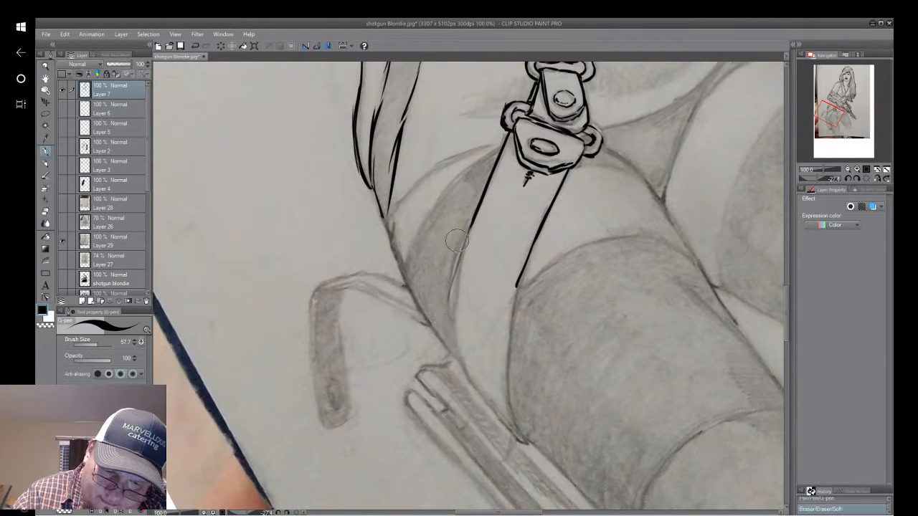
{"action": "mouse_move", "coordinate": [524, 438]}
{"action": "left_mouse_down"}
{"action": "mouse_move", "coordinate": [505, 370]}
{"action": "mouse_move", "coordinate": [513, 409]}
{"action": "mouse_move", "coordinate": [518, 277]}
{"action": "mouse_move", "coordinate": [508, 387]}
{"action": "mouse_move", "coordinate": [517, 287]}
{"action": "left_mouse_up"}
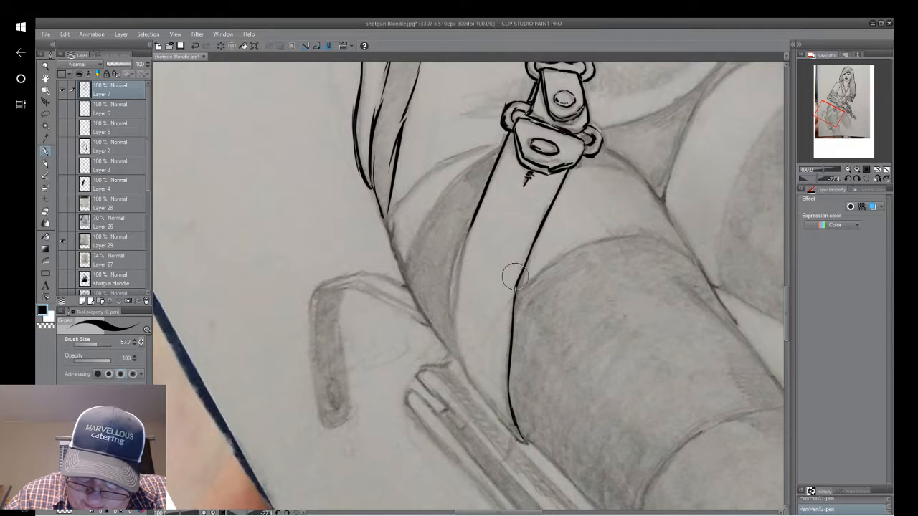
{"action": "mouse_move", "coordinate": [514, 290]}
{"action": "left_mouse_down"}
{"action": "mouse_move", "coordinate": [506, 401]}
{"action": "mouse_move", "coordinate": [518, 439]}
{"action": "left_mouse_up"}
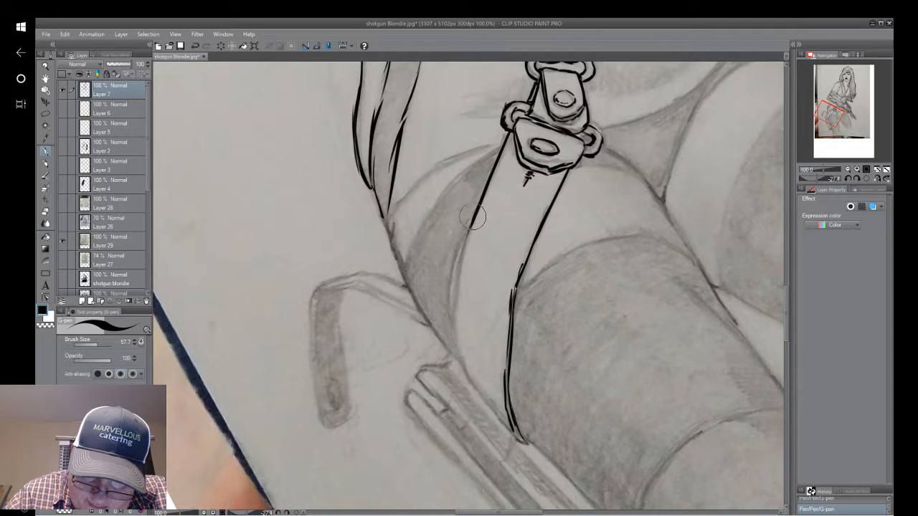
{"action": "left_click_drag", "start_coordinate": [471, 215], "coordinate": [455, 357]}
{"action": "mouse_move", "coordinate": [459, 287]}
{"action": "left_mouse_down"}
{"action": "mouse_move", "coordinate": [467, 378]}
{"action": "mouse_move", "coordinate": [458, 355]}
{"action": "mouse_move", "coordinate": [499, 418]}
{"action": "left_mouse_up"}
{"action": "mouse_move", "coordinate": [469, 381]}
{"action": "left_mouse_down"}
{"action": "mouse_move", "coordinate": [512, 435]}
{"action": "mouse_move", "coordinate": [505, 425]}
{"action": "left_mouse_up"}
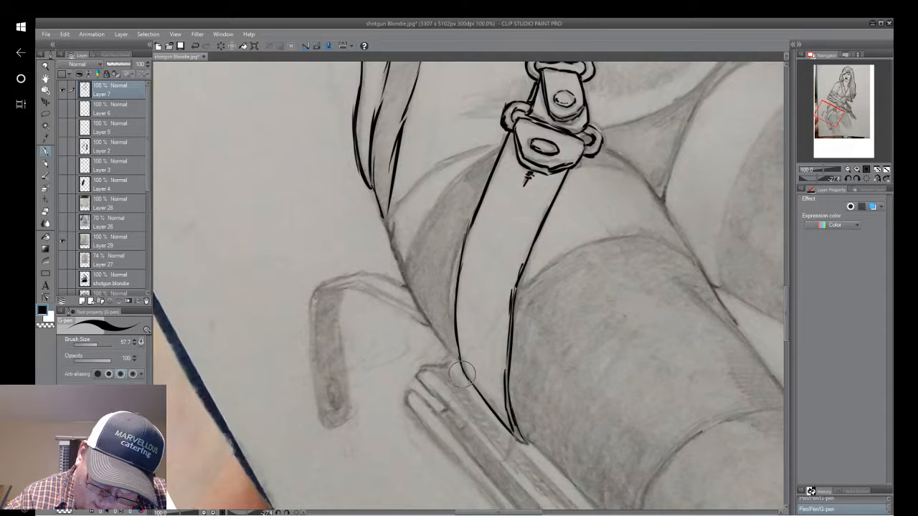
{"action": "mouse_move", "coordinate": [462, 371]}
{"action": "left_mouse_down"}
{"action": "mouse_move", "coordinate": [474, 391]}
{"action": "mouse_move", "coordinate": [437, 356]}
{"action": "mouse_move", "coordinate": [461, 368]}
{"action": "left_mouse_up"}
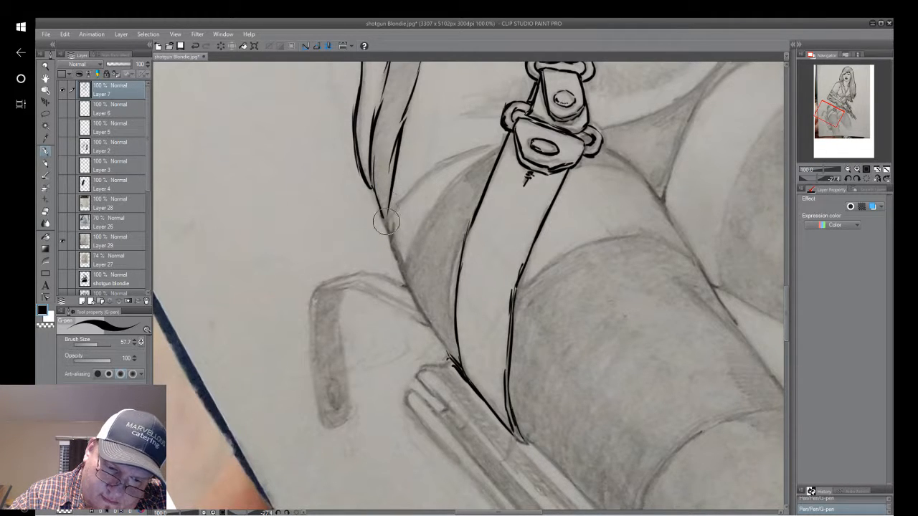
Ink the outer hip contour from the side strips down to the thigh strap, and thicken the bend in the strap's inner edge.
{"action": "mouse_move", "coordinate": [385, 214]}
{"action": "left_mouse_down"}
{"action": "mouse_move", "coordinate": [417, 305]}
{"action": "mouse_move", "coordinate": [411, 287]}
{"action": "mouse_move", "coordinate": [457, 361]}
{"action": "left_mouse_up"}
{"action": "left_click_drag", "start_coordinate": [404, 267], "coordinate": [457, 359]}
{"action": "left_click_drag", "start_coordinate": [421, 308], "coordinate": [462, 367]}
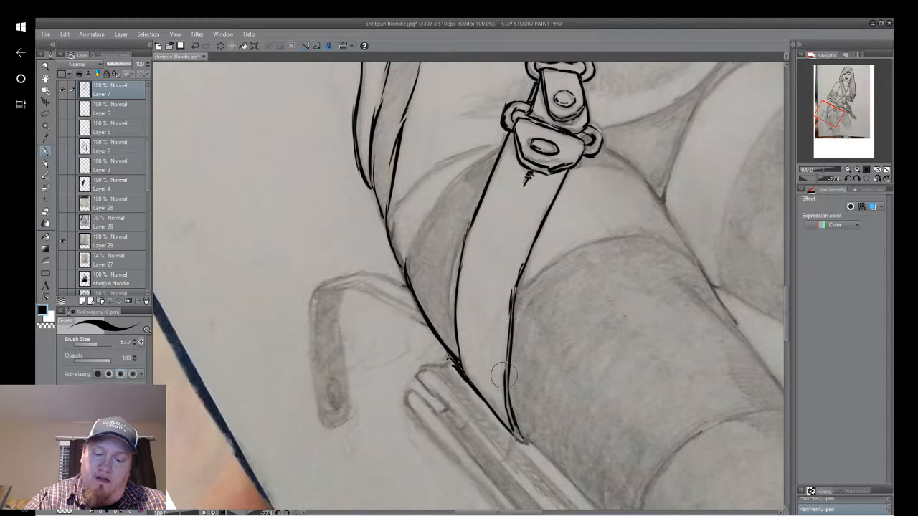
{"action": "left_click_drag", "start_coordinate": [512, 310], "coordinate": [522, 264]}
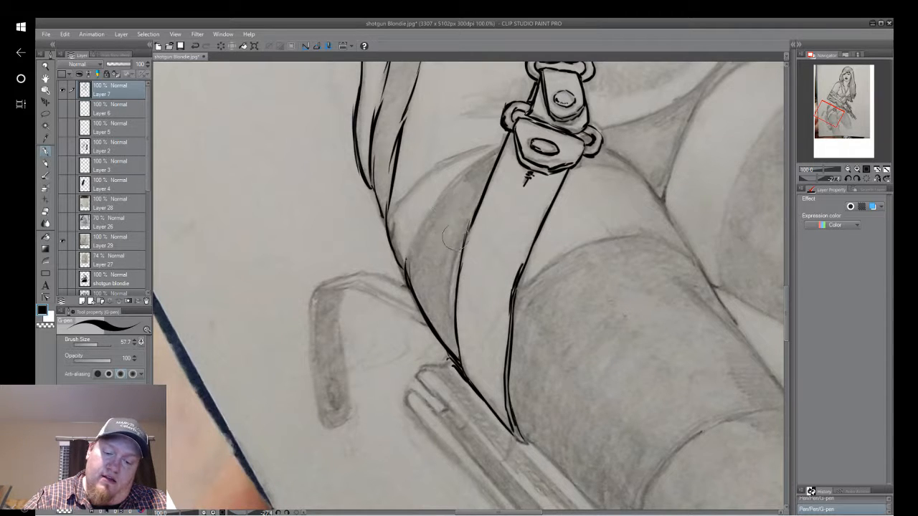
Ink the curved edge of the shaded panel from the hip contour up to the buckle ring, undoing one stroke along the way.
{"action": "mouse_move", "coordinate": [410, 215]}
{"action": "left_mouse_down"}
{"action": "mouse_move", "coordinate": [188, 323]}
{"action": "mouse_move", "coordinate": [181, 269]}
{"action": "mouse_move", "coordinate": [436, 249]}
{"action": "left_mouse_up"}
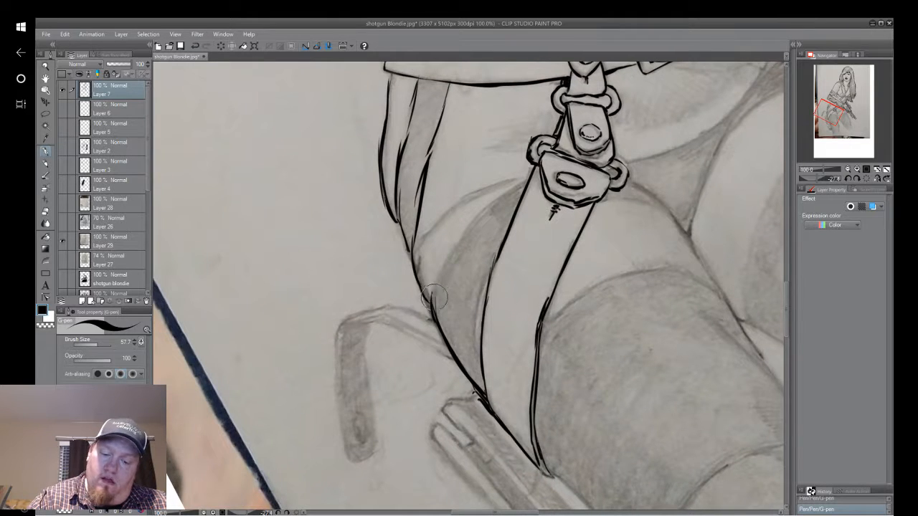
{"action": "mouse_move", "coordinate": [434, 287]}
{"action": "left_mouse_down"}
{"action": "mouse_move", "coordinate": [457, 235]}
{"action": "mouse_move", "coordinate": [479, 206]}
{"action": "left_mouse_up"}
{"action": "left_click", "coordinate": [195, 45]}
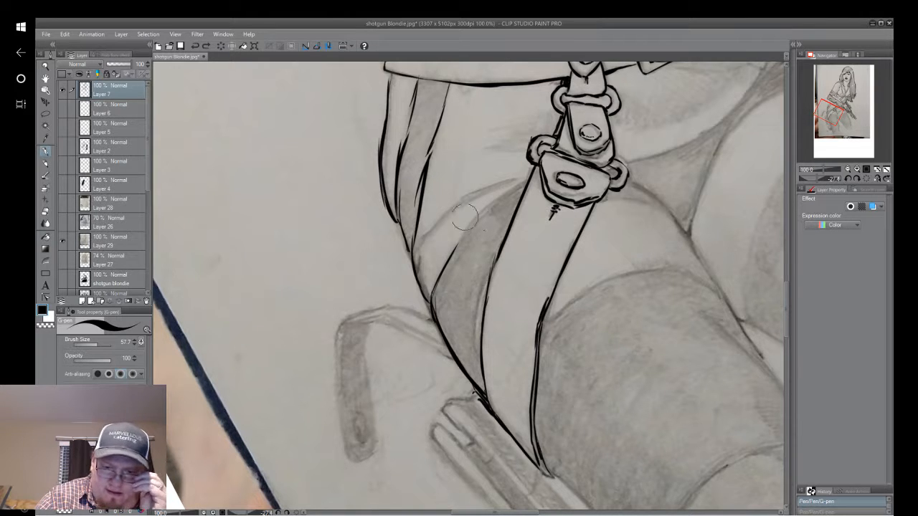
{"action": "mouse_move", "coordinate": [451, 257]}
{"action": "left_mouse_down"}
{"action": "mouse_move", "coordinate": [494, 198]}
{"action": "mouse_move", "coordinate": [454, 249]}
{"action": "mouse_move", "coordinate": [470, 225]}
{"action": "left_mouse_up"}
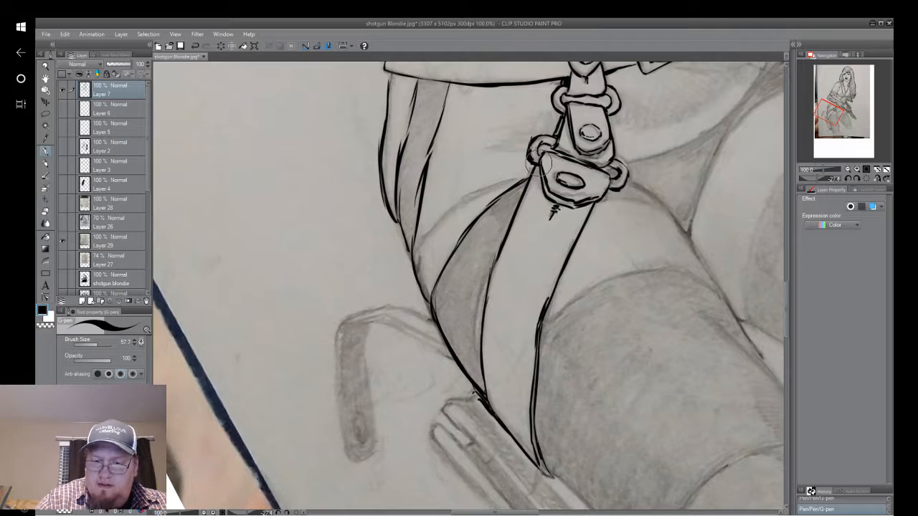
{"action": "mouse_move", "coordinate": [538, 165]}
{"action": "left_mouse_down"}
{"action": "mouse_move", "coordinate": [522, 162]}
{"action": "mouse_move", "coordinate": [638, 72]}
{"action": "mouse_move", "coordinate": [412, 221]}
{"action": "mouse_move", "coordinate": [509, 175]}
{"action": "left_mouse_up"}
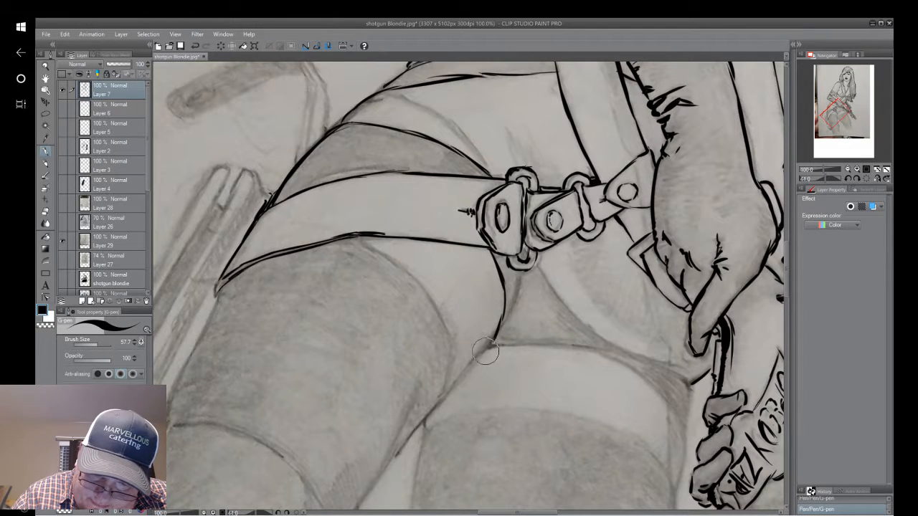
Ink the garment's edges from the lower buckle ring down to the crotch and across toward the gun hand, undoing one stroke along the way.
{"action": "left_click_drag", "start_coordinate": [519, 273], "coordinate": [501, 324]}
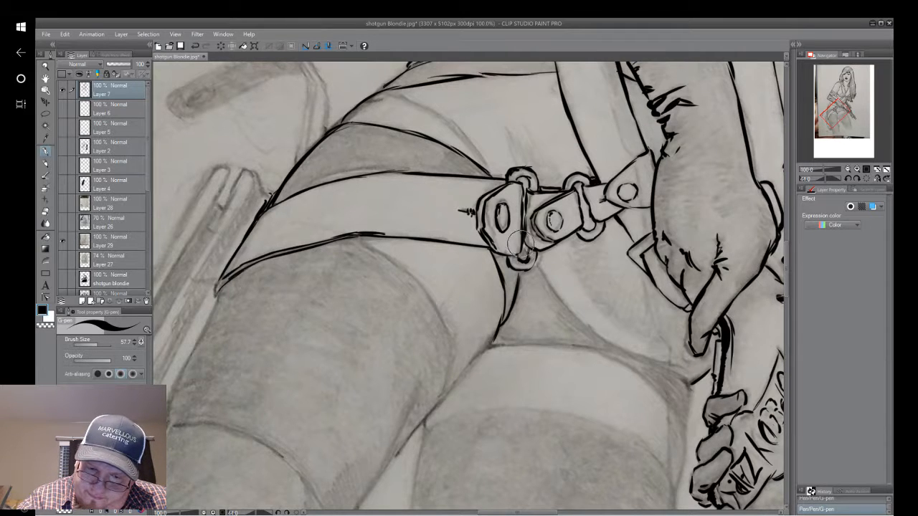
{"action": "mouse_move", "coordinate": [537, 267]}
{"action": "left_mouse_down"}
{"action": "mouse_move", "coordinate": [597, 343]}
{"action": "mouse_move", "coordinate": [578, 316]}
{"action": "mouse_move", "coordinate": [641, 359]}
{"action": "left_mouse_up"}
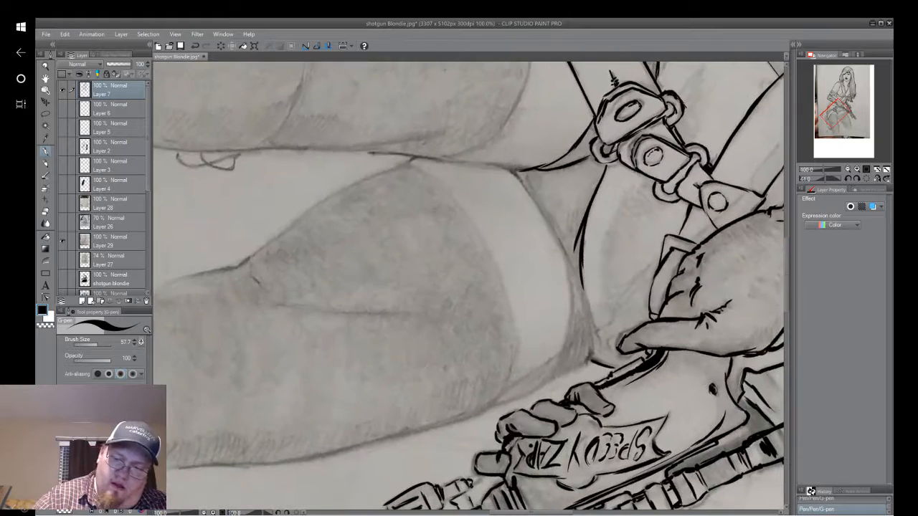
{"action": "left_click_drag", "start_coordinate": [588, 363], "coordinate": [591, 314]}
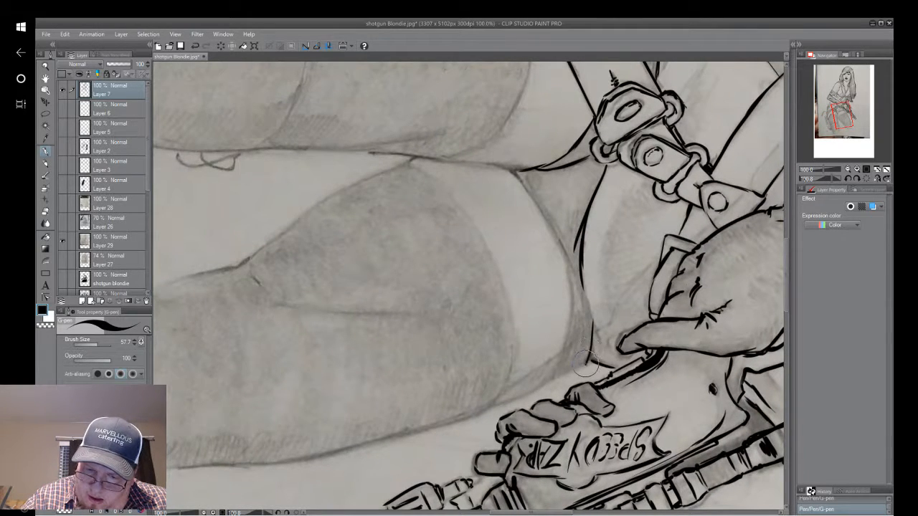
{"action": "left_click_drag", "start_coordinate": [590, 361], "coordinate": [577, 249]}
{"action": "left_click_drag", "start_coordinate": [593, 325], "coordinate": [578, 237]}
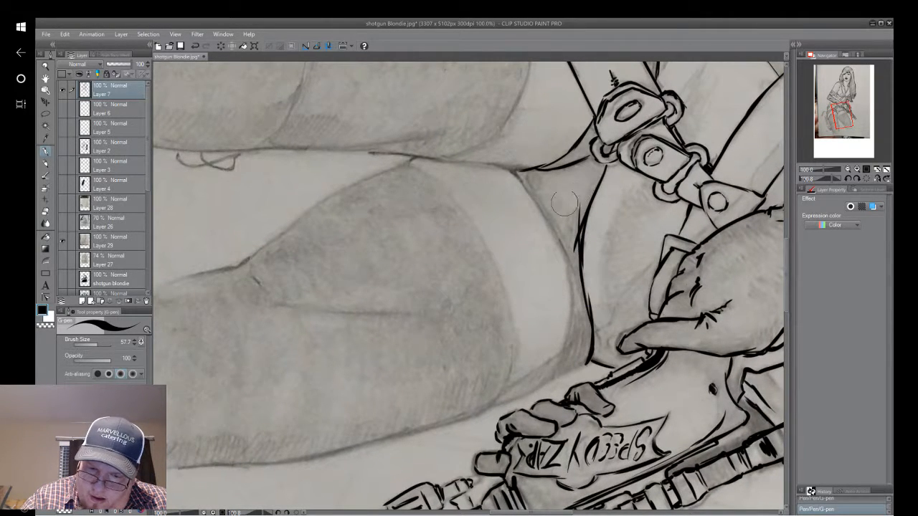
{"action": "left_click", "coordinate": [196, 46]}
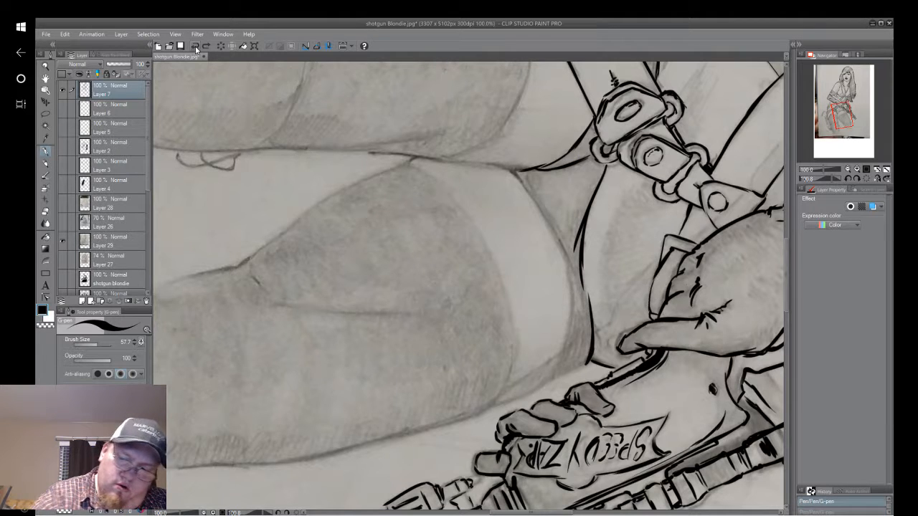
{"action": "left_click_drag", "start_coordinate": [589, 306], "coordinate": [581, 218]}
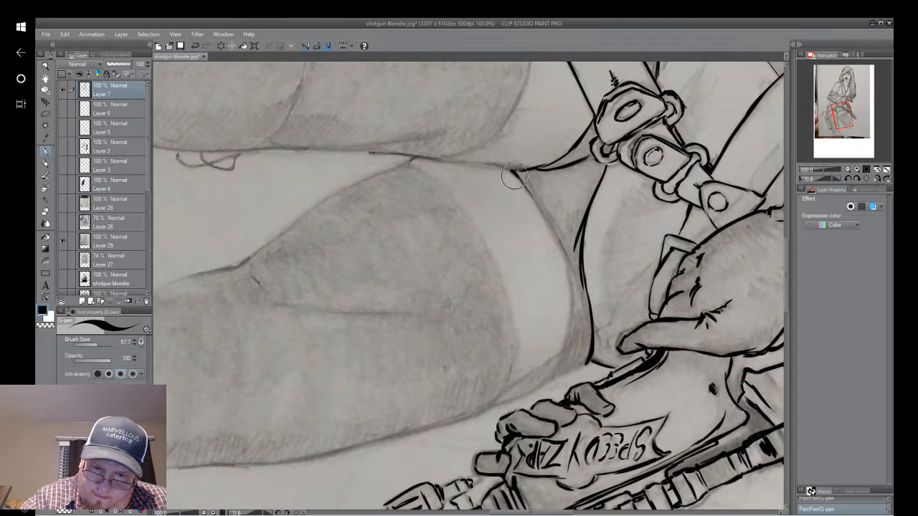
Ink the garment's lower edge along the top of the thigh beside the gun, with fold lines at its narrow end.
{"action": "mouse_move", "coordinate": [534, 203]}
{"action": "left_mouse_down"}
{"action": "mouse_move", "coordinate": [581, 338]}
{"action": "mouse_move", "coordinate": [549, 270]}
{"action": "mouse_move", "coordinate": [565, 262]}
{"action": "mouse_move", "coordinate": [564, 250]}
{"action": "mouse_move", "coordinate": [582, 347]}
{"action": "mouse_move", "coordinate": [570, 267]}
{"action": "mouse_move", "coordinate": [582, 373]}
{"action": "left_mouse_up"}
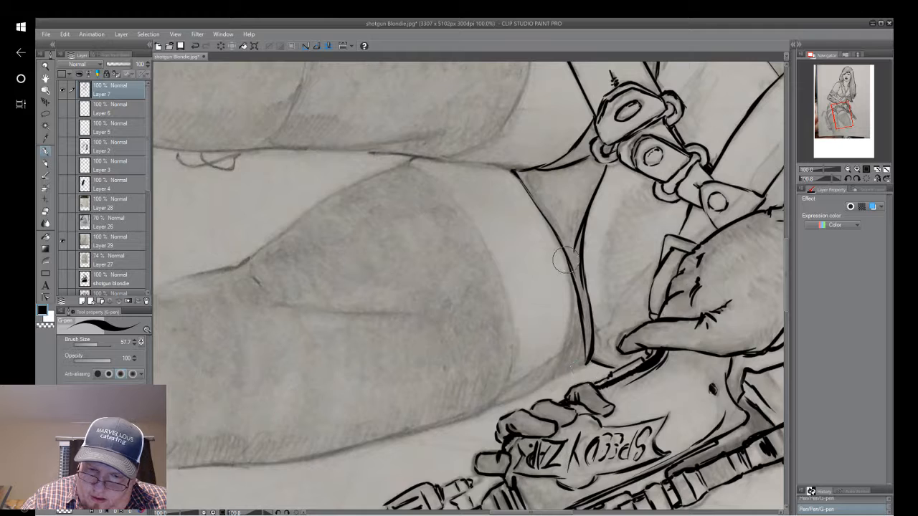
{"action": "left_click_drag", "start_coordinate": [566, 257], "coordinate": [565, 361]}
{"action": "left_click_drag", "start_coordinate": [572, 315], "coordinate": [560, 375]}
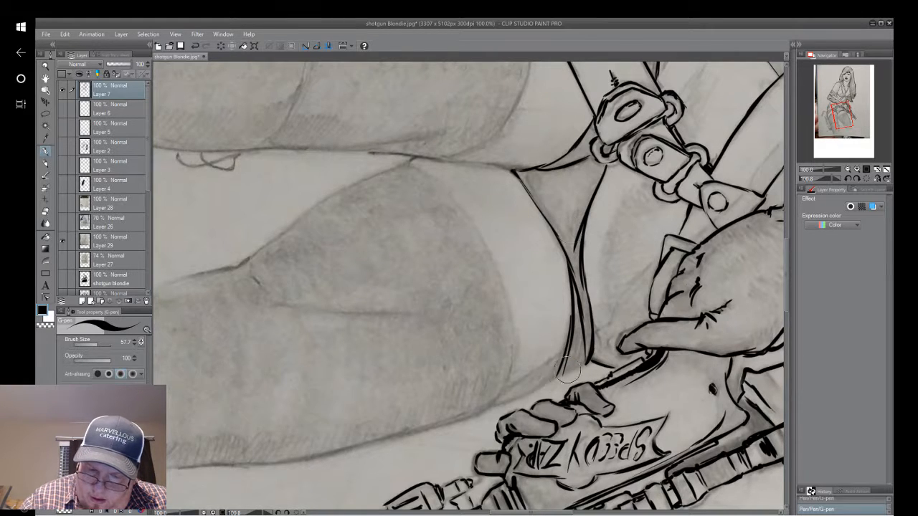
{"action": "mouse_move", "coordinate": [573, 332]}
{"action": "left_mouse_down"}
{"action": "mouse_move", "coordinate": [562, 373]}
{"action": "mouse_move", "coordinate": [585, 367]}
{"action": "left_mouse_up"}
{"action": "left_click_drag", "start_coordinate": [574, 323], "coordinate": [572, 345]}
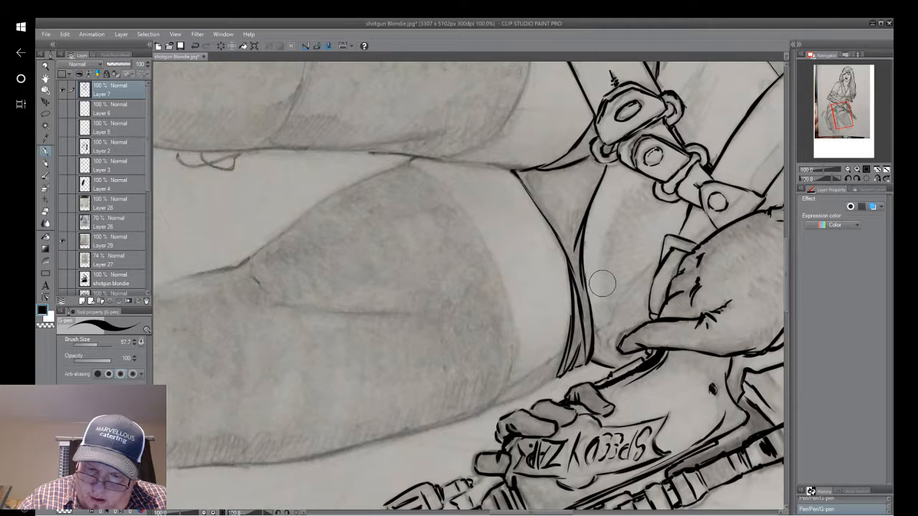
Ink the second curved line on the hip running down into the buckle ring.
{"action": "left_click_drag", "start_coordinate": [580, 114], "coordinate": [480, 373]}
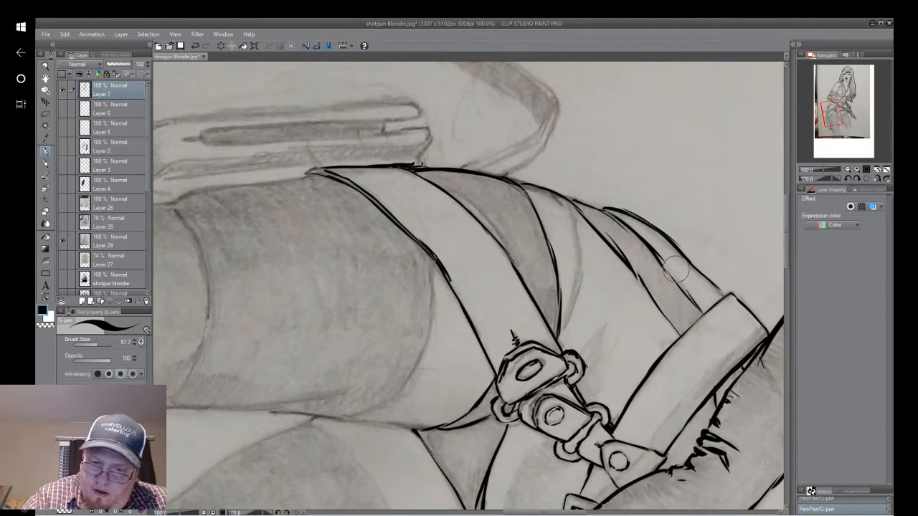
{"action": "left_click_drag", "start_coordinate": [577, 249], "coordinate": [563, 337]}
{"action": "left_click_drag", "start_coordinate": [581, 276], "coordinate": [558, 341]}
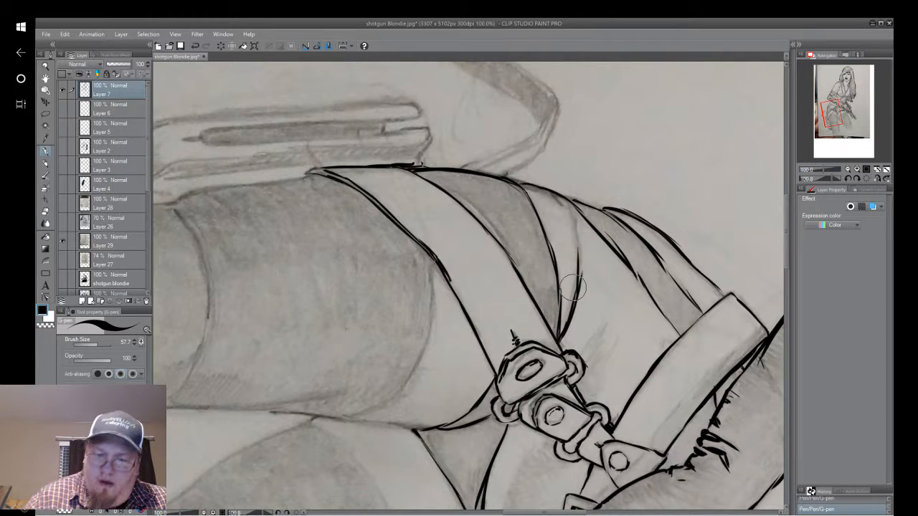
Undo the last stroke near the fingertip, ink the thigh's outer contour below the garment's narrow end, and clean up its tip with the eraser.
{"action": "left_click_drag", "start_coordinate": [573, 288], "coordinate": [525, 208]}
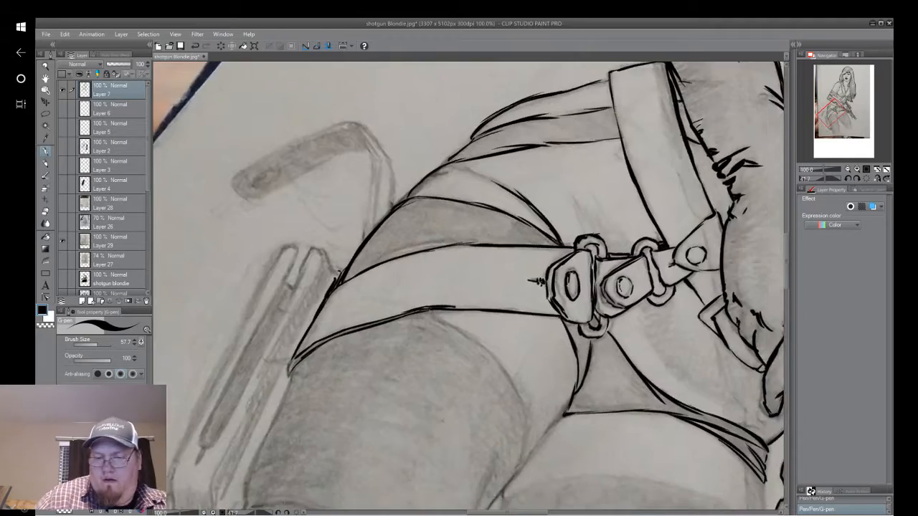
{"action": "left_click_drag", "start_coordinate": [566, 415], "coordinate": [393, 323]}
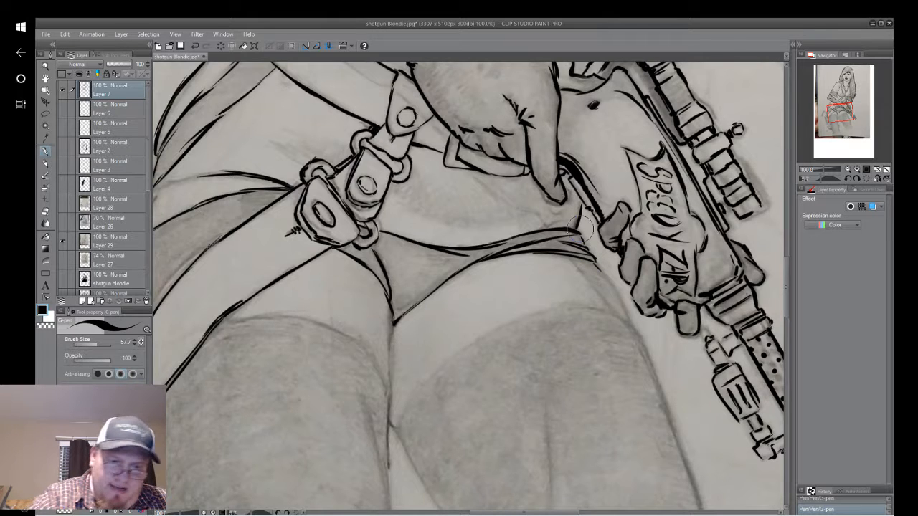
{"action": "left_click", "coordinate": [194, 47]}
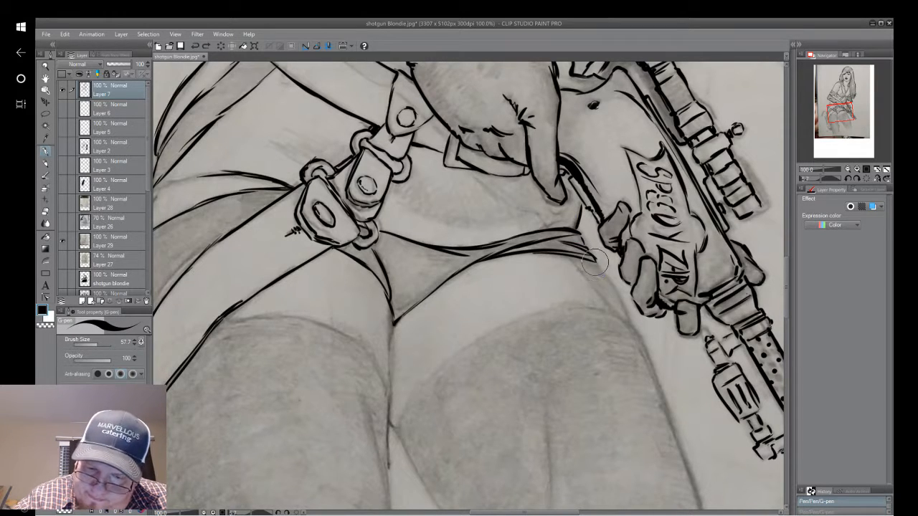
{"action": "left_click_drag", "start_coordinate": [590, 255], "coordinate": [609, 277]}
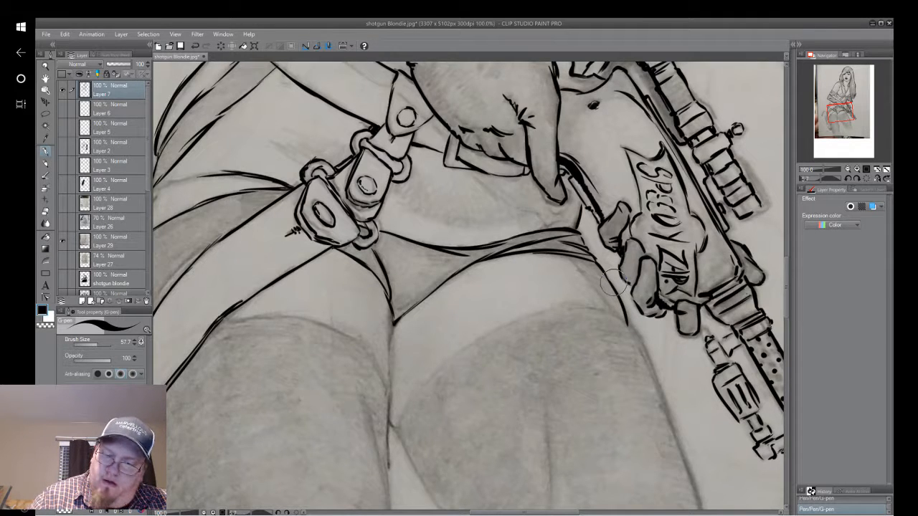
{"action": "left_click_drag", "start_coordinate": [613, 281], "coordinate": [557, 177]}
{"action": "left_click_drag", "start_coordinate": [573, 226], "coordinate": [573, 236]}
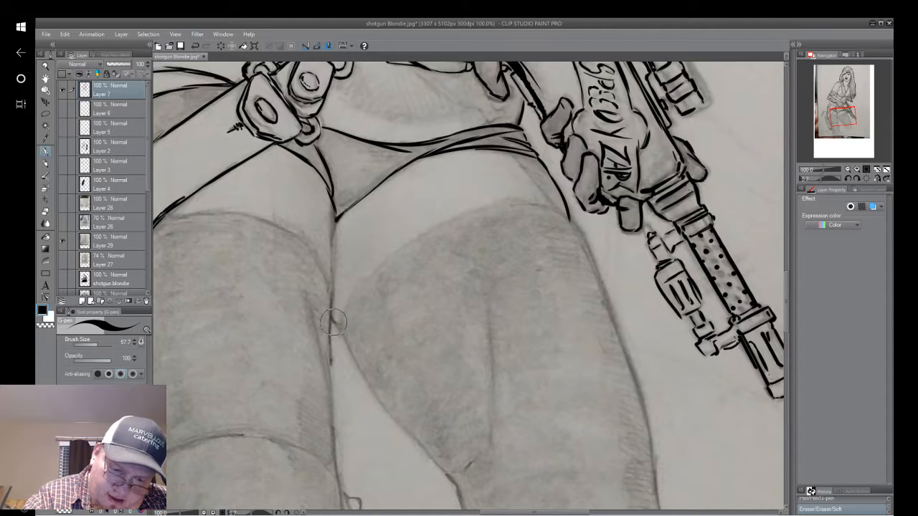
Ink the inner and outer contours of the thigh beside the gun, from the crotch and stocking top down to the knee.
{"action": "mouse_move", "coordinate": [330, 315]}
{"action": "left_mouse_down"}
{"action": "mouse_move", "coordinate": [336, 338]}
{"action": "mouse_move", "coordinate": [342, 328]}
{"action": "mouse_move", "coordinate": [459, 500]}
{"action": "left_mouse_up"}
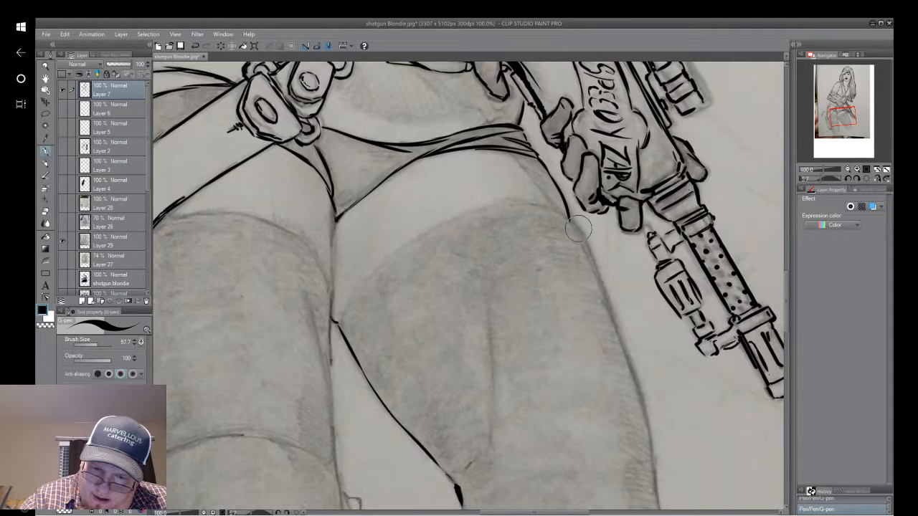
{"action": "left_click_drag", "start_coordinate": [567, 220], "coordinate": [606, 287]}
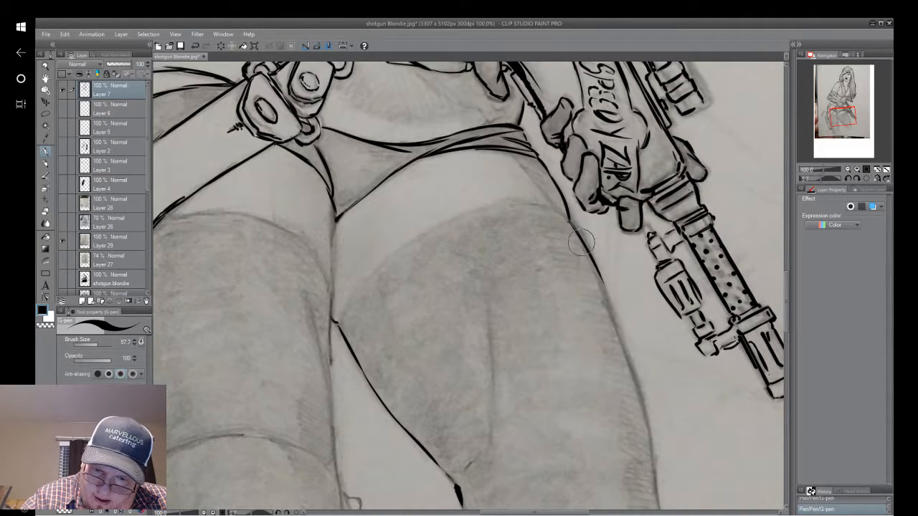
{"action": "left_click_drag", "start_coordinate": [569, 223], "coordinate": [605, 286]}
{"action": "mouse_move", "coordinate": [581, 238]}
{"action": "left_mouse_down"}
{"action": "mouse_move", "coordinate": [630, 360]}
{"action": "mouse_move", "coordinate": [622, 338]}
{"action": "mouse_move", "coordinate": [656, 510]}
{"action": "left_mouse_up"}
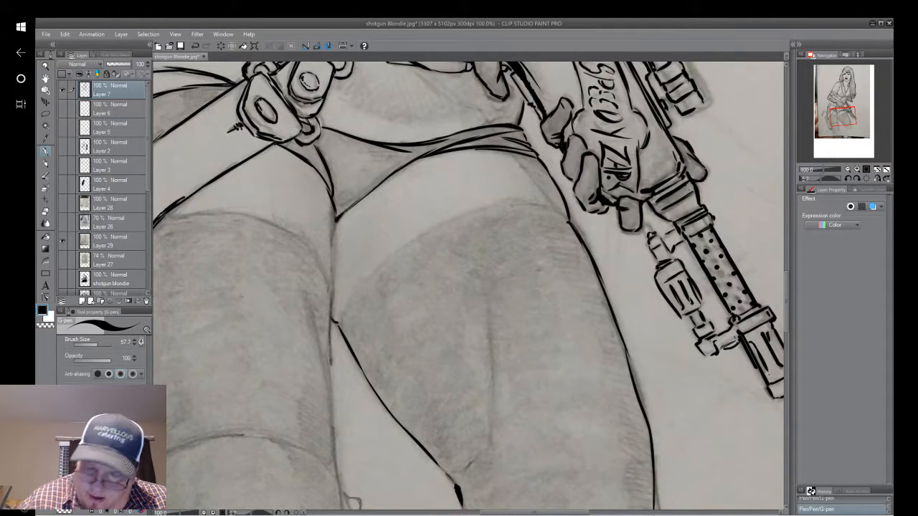
Extend both contours of the gun-side leg past the knee with eraser cleanup, and add a short line inside the inner contour.
{"action": "scroll", "coordinate": [655, 502], "scroll_direction": "down", "scroll_amount": 5}
{"action": "left_click_drag", "start_coordinate": [568, 165], "coordinate": [597, 332]}
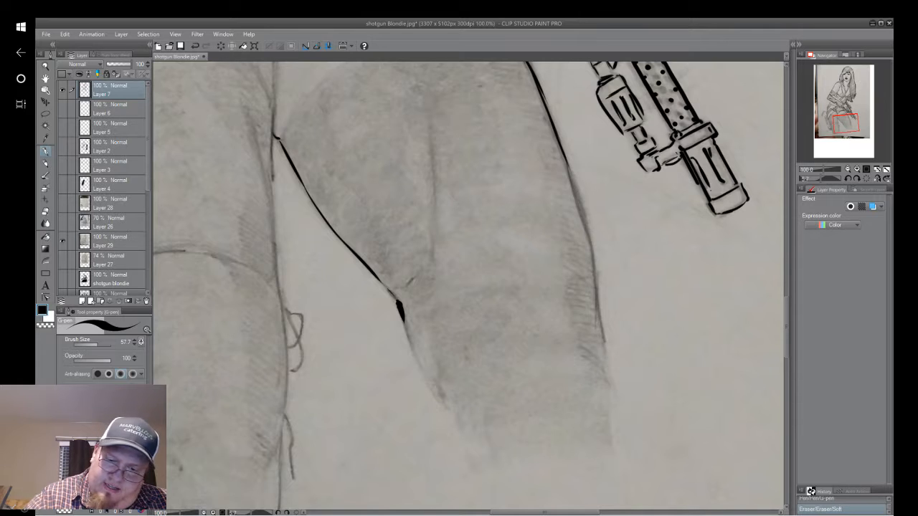
{"action": "left_click", "coordinate": [560, 168]}
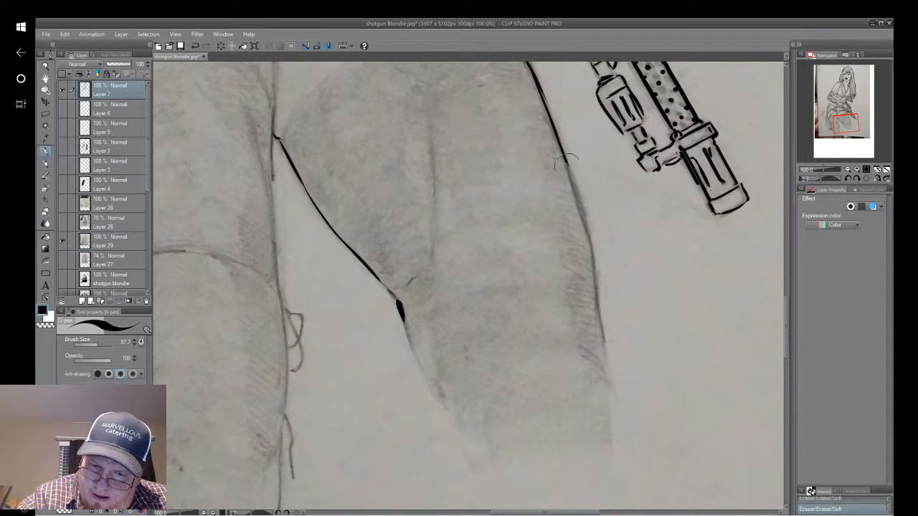
{"action": "key", "text": "p"}
{"action": "mouse_move", "coordinate": [567, 167]}
{"action": "left_mouse_down"}
{"action": "mouse_move", "coordinate": [596, 258]}
{"action": "mouse_move", "coordinate": [607, 391]}
{"action": "left_mouse_up"}
{"action": "left_click_drag", "start_coordinate": [397, 301], "coordinate": [429, 380]}
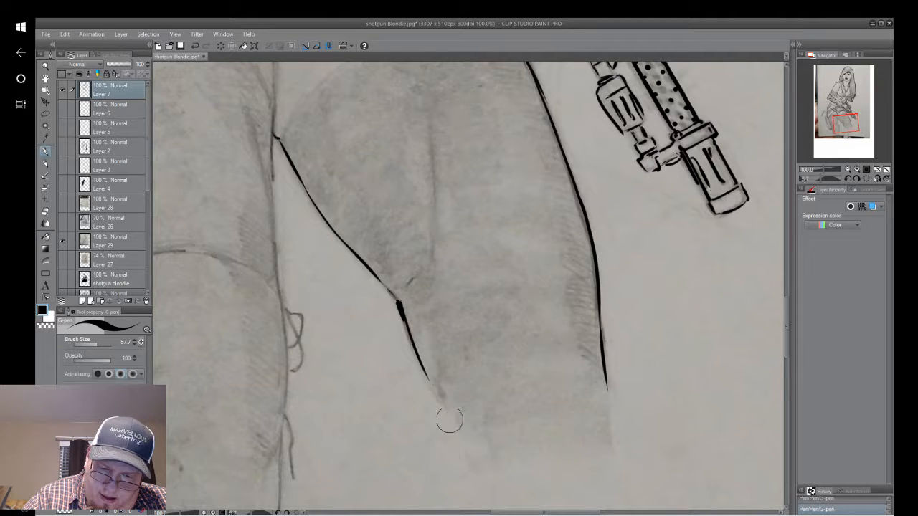
{"action": "left_click_drag", "start_coordinate": [429, 328], "coordinate": [445, 410]}
Ink the long fold line down the middle of the gun-side thigh, reworking the first stroke into overlapping tapered strokes.
{"action": "mouse_move", "coordinate": [435, 112]}
{"action": "left_mouse_down"}
{"action": "mouse_move", "coordinate": [433, 271]}
{"action": "mouse_move", "coordinate": [433, 163]}
{"action": "left_mouse_up"}
{"action": "mouse_move", "coordinate": [430, 223]}
{"action": "left_mouse_down"}
{"action": "mouse_move", "coordinate": [474, 416]}
{"action": "mouse_move", "coordinate": [494, 258]}
{"action": "left_mouse_up"}
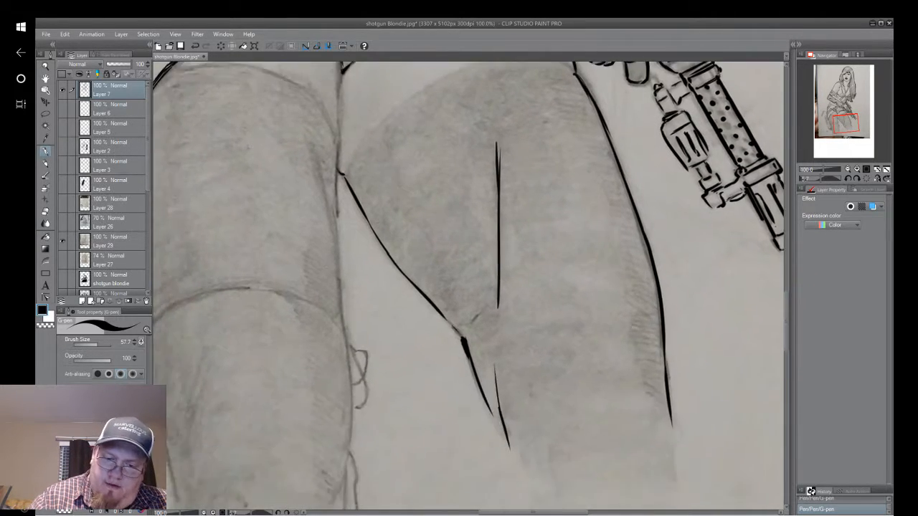
{"action": "mouse_move", "coordinate": [503, 136]}
{"action": "left_mouse_down"}
{"action": "mouse_move", "coordinate": [492, 216]}
{"action": "mouse_move", "coordinate": [498, 305]}
{"action": "left_mouse_up"}
{"action": "mouse_move", "coordinate": [499, 266]}
{"action": "left_mouse_down"}
{"action": "mouse_move", "coordinate": [497, 108]}
{"action": "mouse_move", "coordinate": [500, 240]}
{"action": "left_mouse_up"}
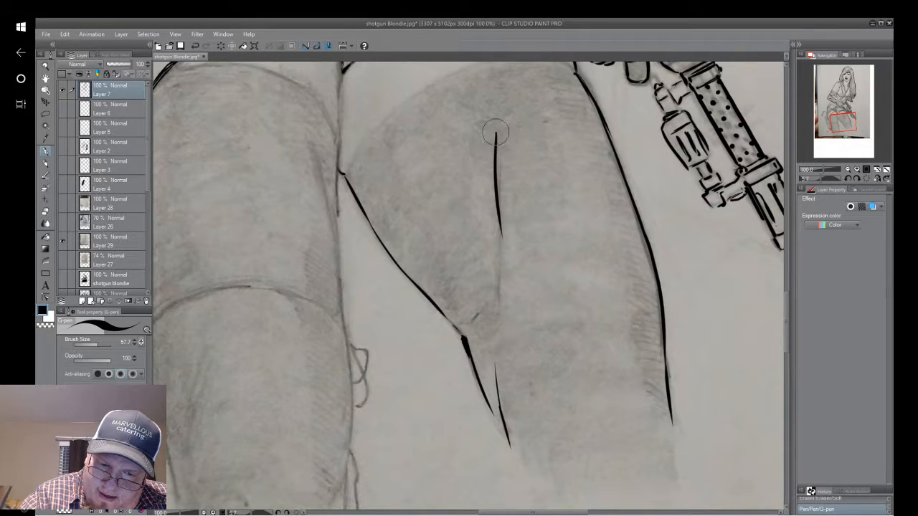
{"action": "left_click_drag", "start_coordinate": [494, 124], "coordinate": [500, 313]}
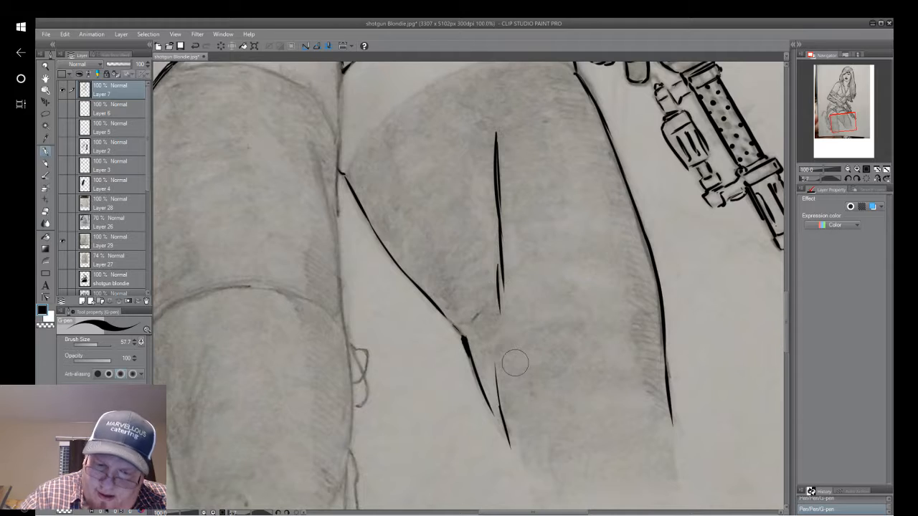
Ink the curved top edge of the gun-side stocking across the thigh, from the outer contour to the inner contour.
{"action": "mouse_move", "coordinate": [515, 363]}
{"action": "left_mouse_down"}
{"action": "mouse_move", "coordinate": [540, 466]}
{"action": "mouse_move", "coordinate": [549, 389]}
{"action": "left_mouse_up"}
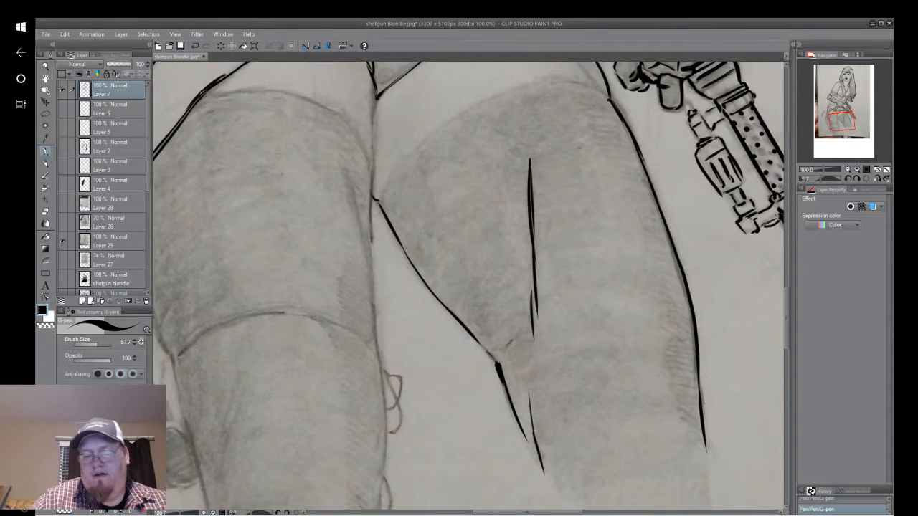
{"action": "scroll", "coordinate": [586, 260], "scroll_direction": "down", "scroll_amount": 5}
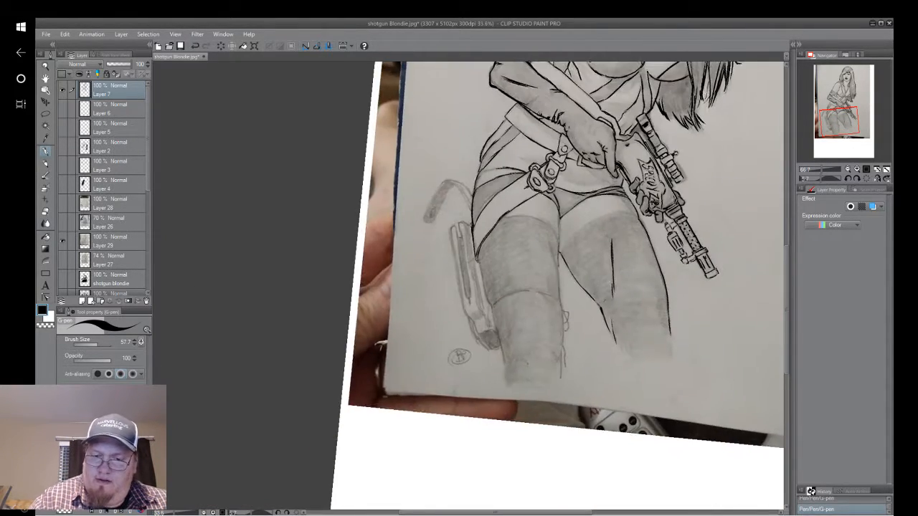
{"action": "mouse_move", "coordinate": [611, 233]}
{"action": "left_mouse_down"}
{"action": "mouse_move", "coordinate": [512, 334]}
{"action": "mouse_move", "coordinate": [465, 365]}
{"action": "mouse_move", "coordinate": [414, 432]}
{"action": "mouse_move", "coordinate": [451, 333]}
{"action": "left_mouse_up"}
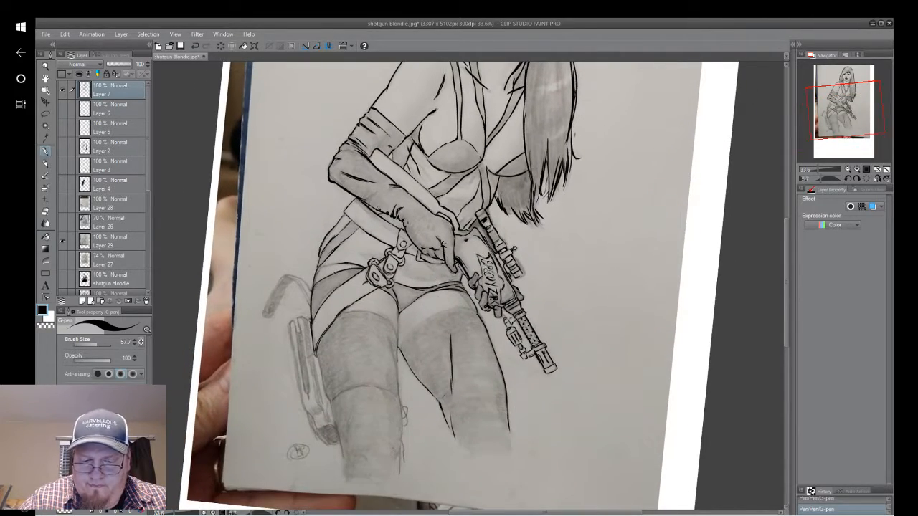
{"action": "mouse_move", "coordinate": [459, 430]}
{"action": "left_mouse_down"}
{"action": "mouse_move", "coordinate": [559, 479]}
{"action": "mouse_move", "coordinate": [537, 307]}
{"action": "left_mouse_up"}
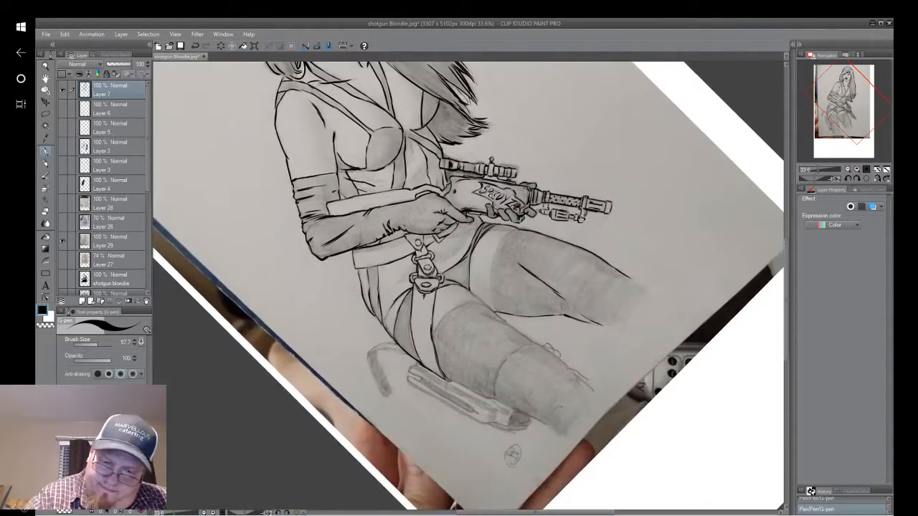
{"action": "scroll", "coordinate": [538, 306], "scroll_direction": "up", "scroll_amount": 1}
{"action": "scroll", "coordinate": [538, 283], "scroll_direction": "up", "scroll_amount": 1}
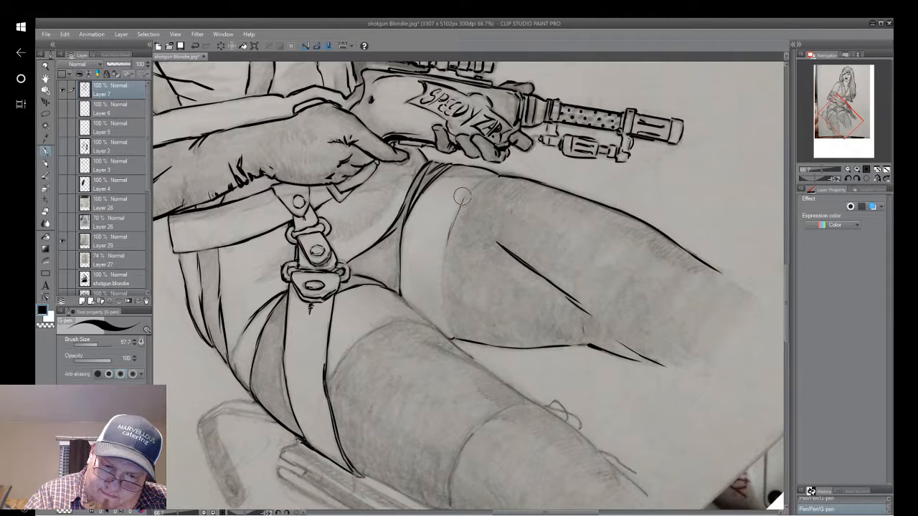
{"action": "left_click_drag", "start_coordinate": [462, 197], "coordinate": [443, 279]}
{"action": "left_click_drag", "start_coordinate": [460, 203], "coordinate": [443, 264]}
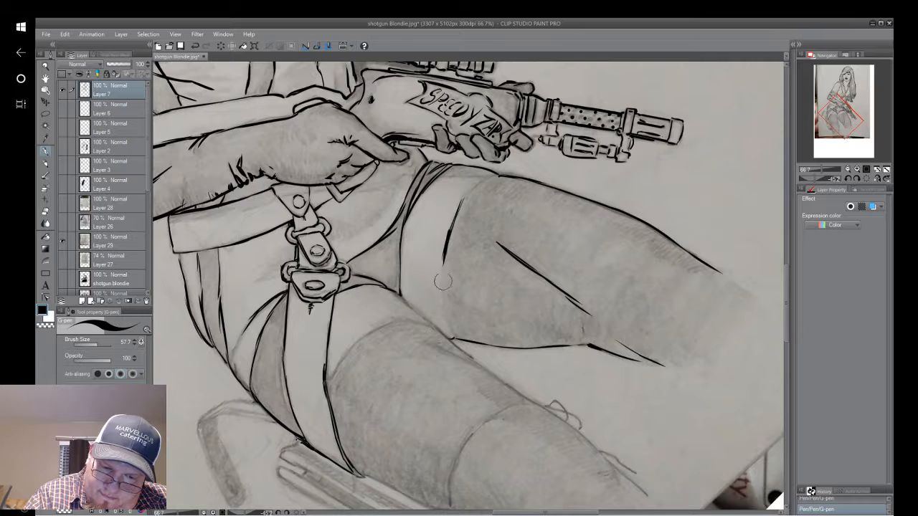
{"action": "mouse_move", "coordinate": [445, 316]}
{"action": "left_mouse_down"}
{"action": "mouse_move", "coordinate": [459, 206]}
{"action": "mouse_move", "coordinate": [448, 272]}
{"action": "mouse_move", "coordinate": [468, 184]}
{"action": "mouse_move", "coordinate": [451, 230]}
{"action": "mouse_move", "coordinate": [502, 169]}
{"action": "left_mouse_up"}
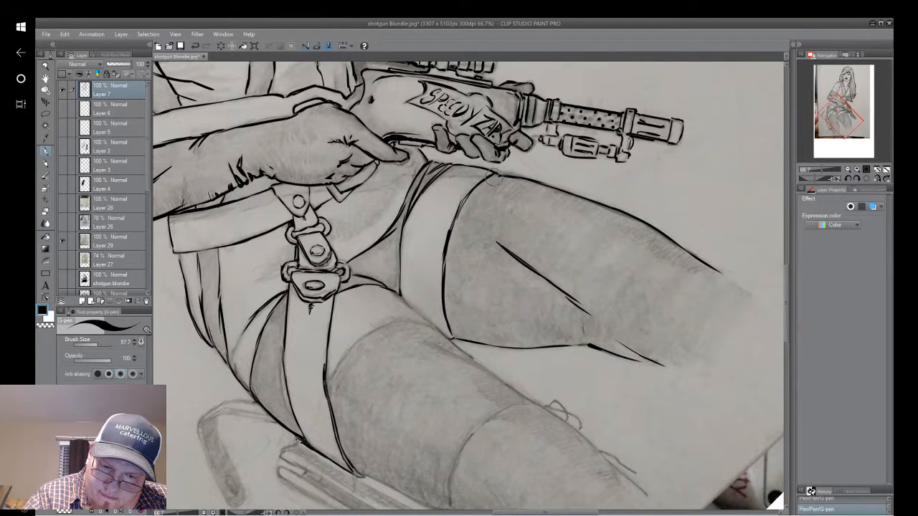
Undo the last strokes at the outer end of the gun-side stocking's top edge and re-ink that end.
{"action": "left_click", "coordinate": [194, 48]}
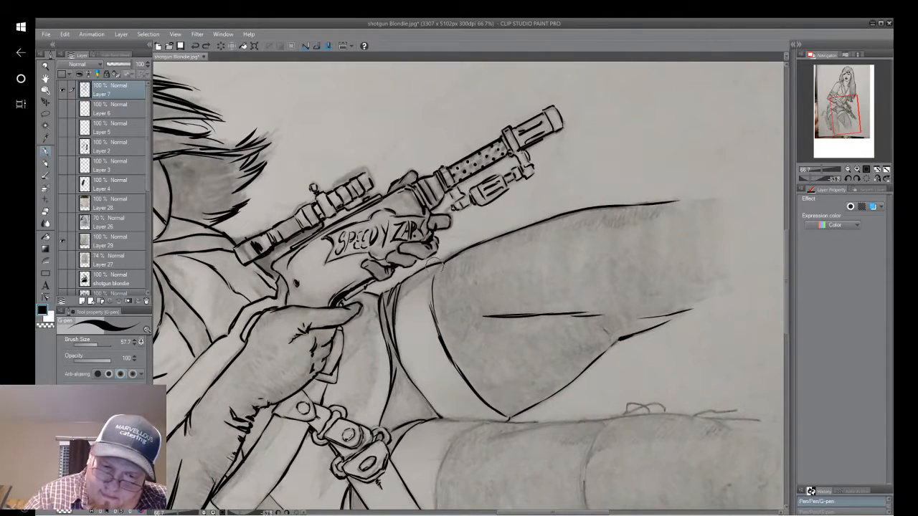
{"action": "left_click_drag", "start_coordinate": [443, 263], "coordinate": [433, 280]}
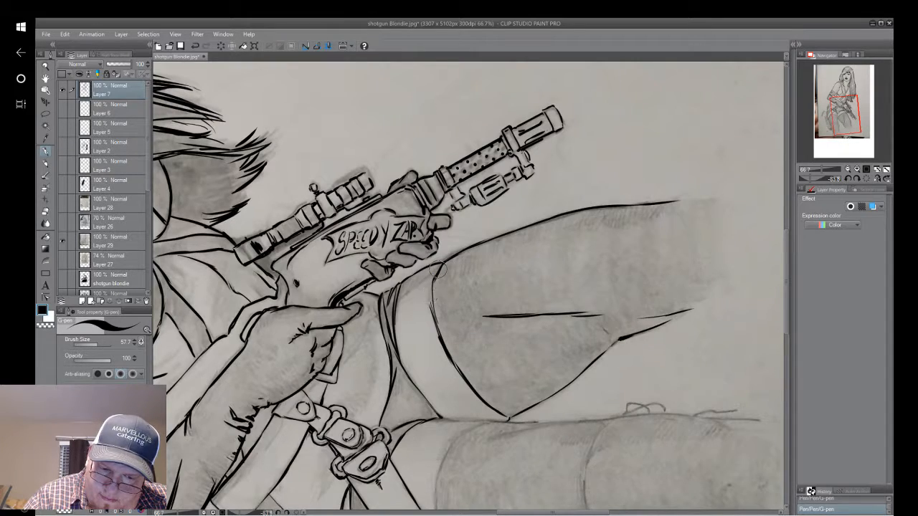
{"action": "mouse_move", "coordinate": [438, 327]}
{"action": "left_mouse_down"}
{"action": "mouse_move", "coordinate": [492, 306]}
{"action": "mouse_move", "coordinate": [554, 479]}
{"action": "mouse_move", "coordinate": [391, 342]}
{"action": "mouse_move", "coordinate": [408, 355]}
{"action": "mouse_move", "coordinate": [514, 314]}
{"action": "mouse_move", "coordinate": [502, 349]}
{"action": "mouse_move", "coordinate": [476, 286]}
{"action": "left_mouse_up"}
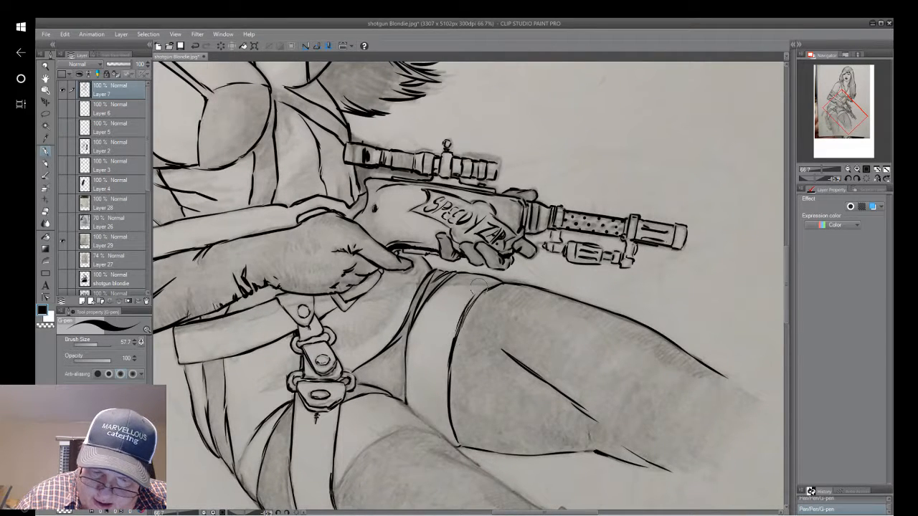
{"action": "left_click", "coordinate": [195, 47]}
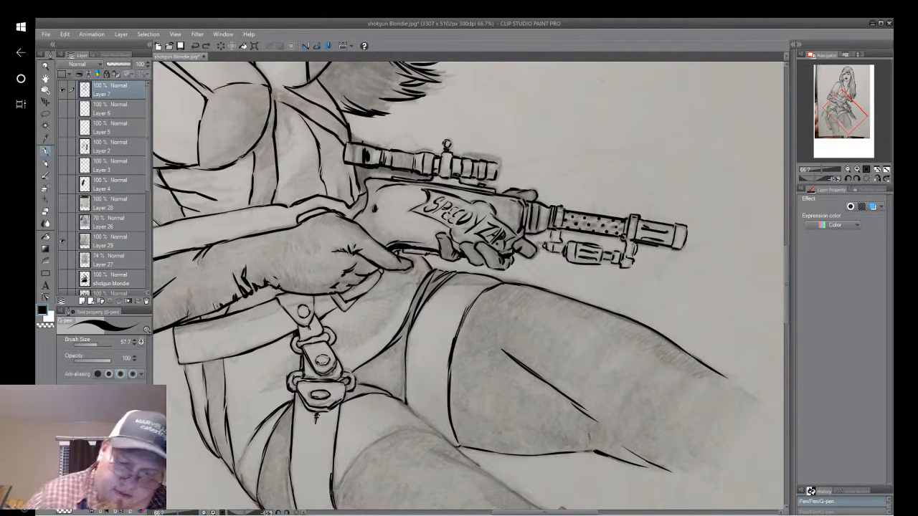
{"action": "left_click_drag", "start_coordinate": [472, 303], "coordinate": [475, 300]}
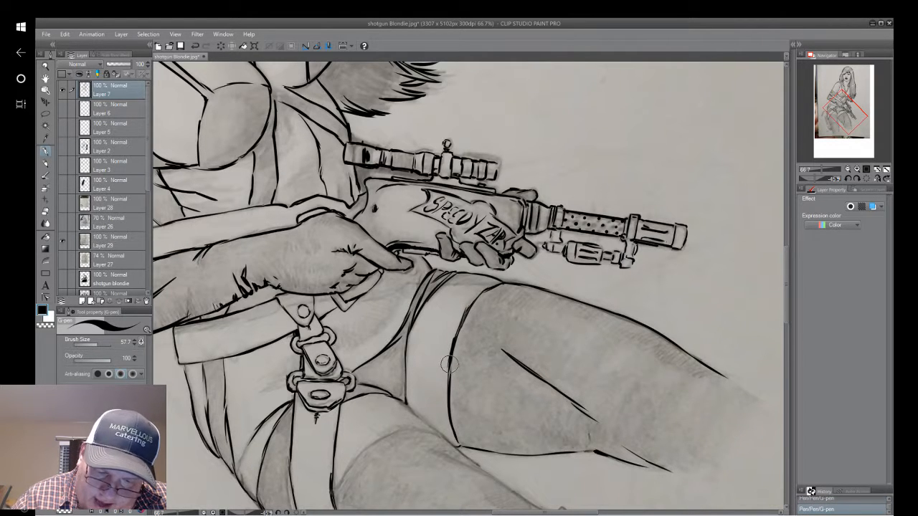
Reinforce the garment's leg edge between the lower hem and the crotch, erasing and redrawing the stroke.
{"action": "left_click_drag", "start_coordinate": [461, 441], "coordinate": [548, 366]}
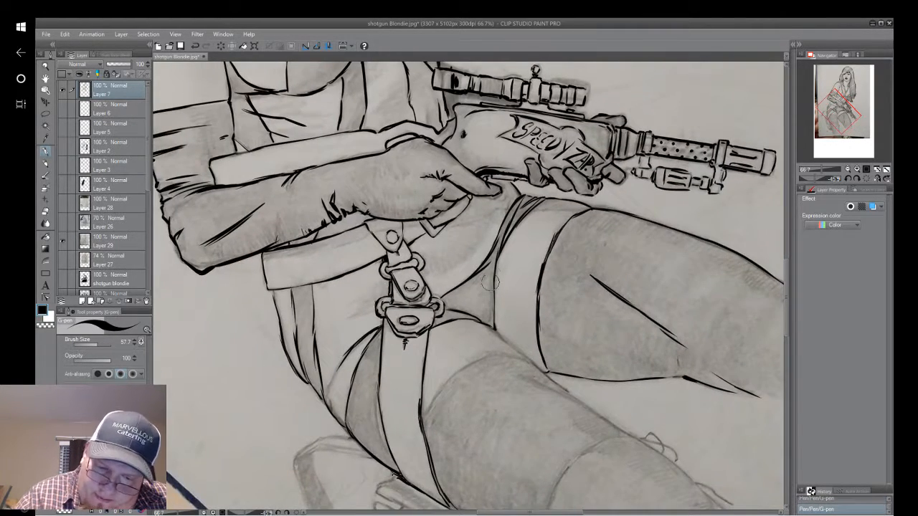
{"action": "left_click_drag", "start_coordinate": [490, 261], "coordinate": [492, 337]}
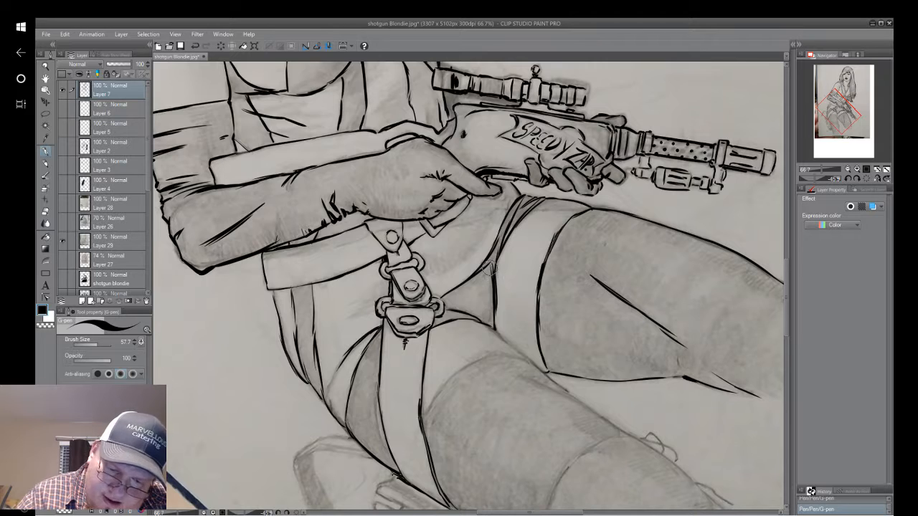
{"action": "mouse_move", "coordinate": [490, 267]}
{"action": "left_mouse_down"}
{"action": "mouse_move", "coordinate": [495, 323]}
{"action": "mouse_move", "coordinate": [494, 306]}
{"action": "left_mouse_up"}
{"action": "left_click_drag", "start_coordinate": [497, 272], "coordinate": [483, 329]}
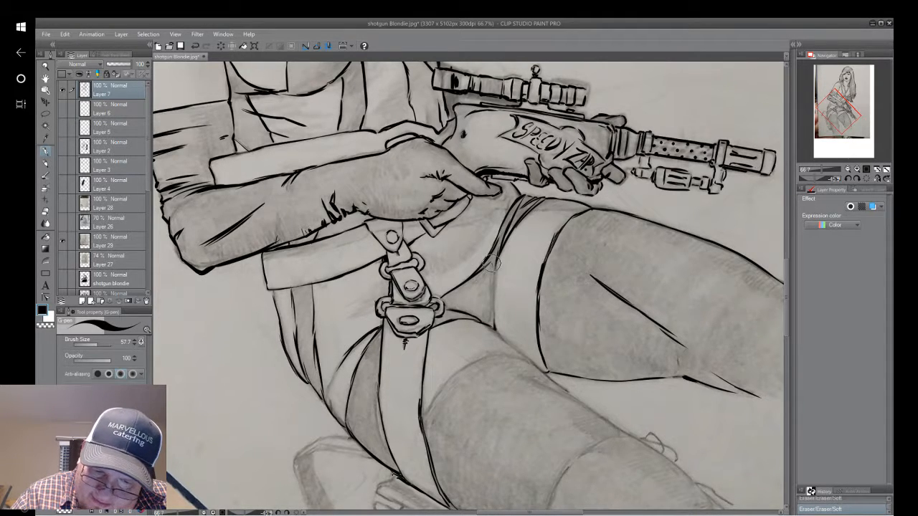
{"action": "left_click_drag", "start_coordinate": [496, 289], "coordinate": [495, 330]}
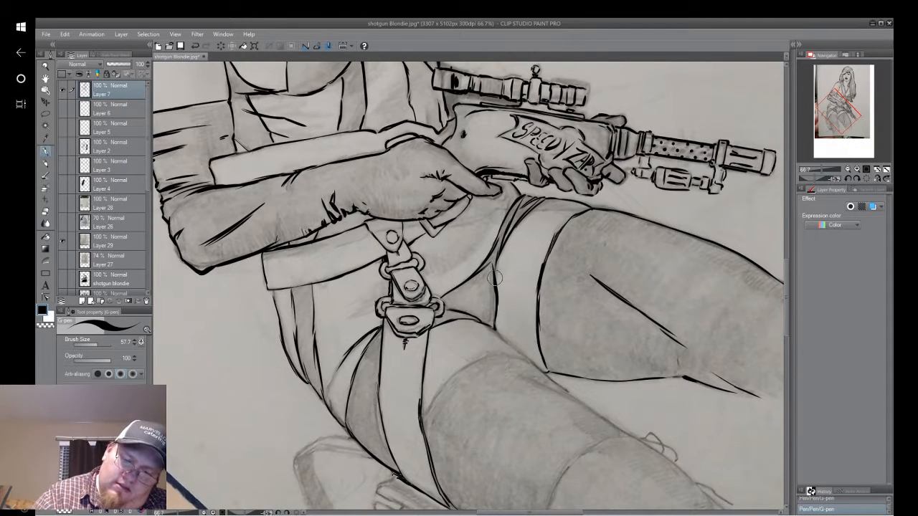
{"action": "mouse_move", "coordinate": [494, 275]}
{"action": "left_mouse_down"}
{"action": "mouse_move", "coordinate": [495, 316]}
{"action": "mouse_move", "coordinate": [493, 266]}
{"action": "mouse_move", "coordinate": [494, 326]}
{"action": "left_mouse_up"}
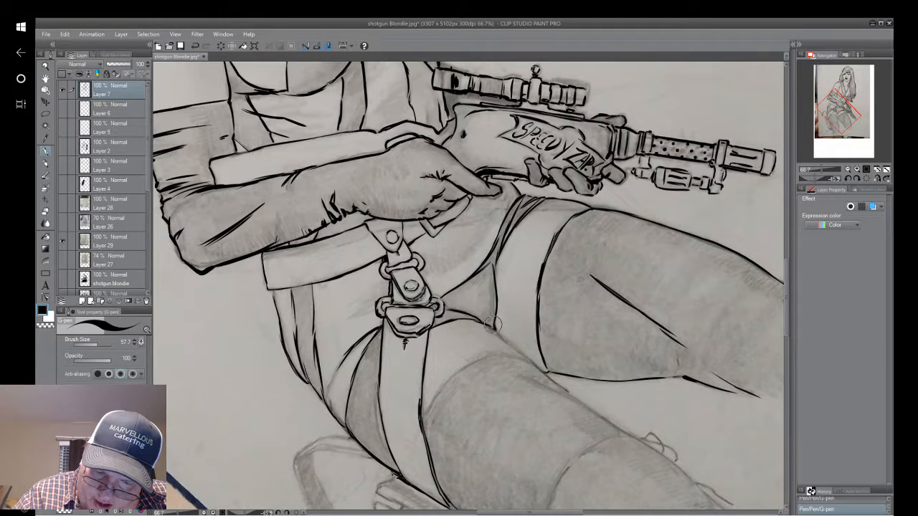
{"action": "mouse_move", "coordinate": [498, 311]}
{"action": "left_mouse_down"}
{"action": "mouse_move", "coordinate": [412, 276]}
{"action": "mouse_move", "coordinate": [436, 190]}
{"action": "mouse_move", "coordinate": [455, 166]}
{"action": "mouse_move", "coordinate": [469, 260]}
{"action": "left_mouse_up"}
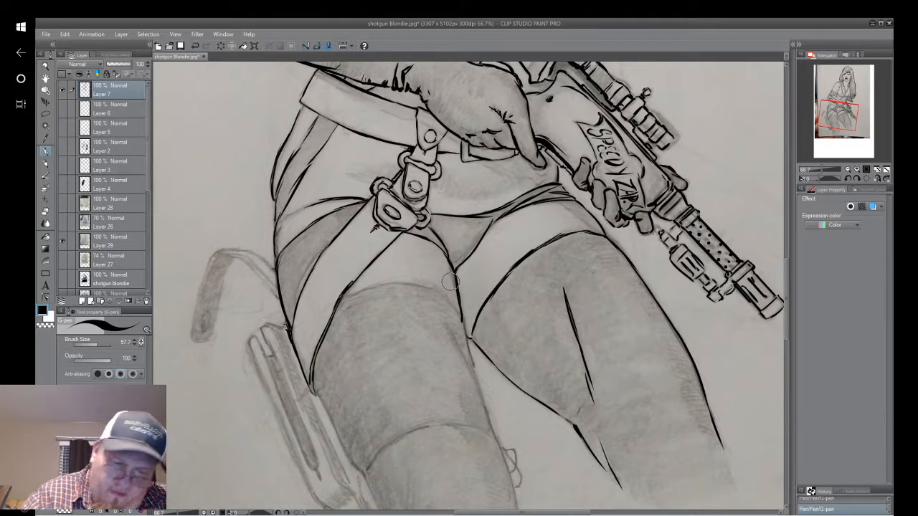
{"action": "left_click", "coordinate": [195, 46]}
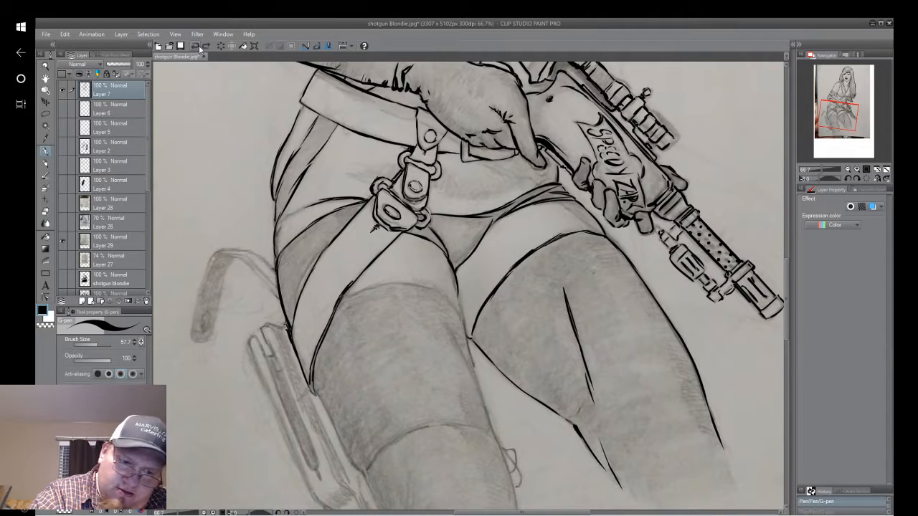
{"action": "left_click", "coordinate": [193, 46]}
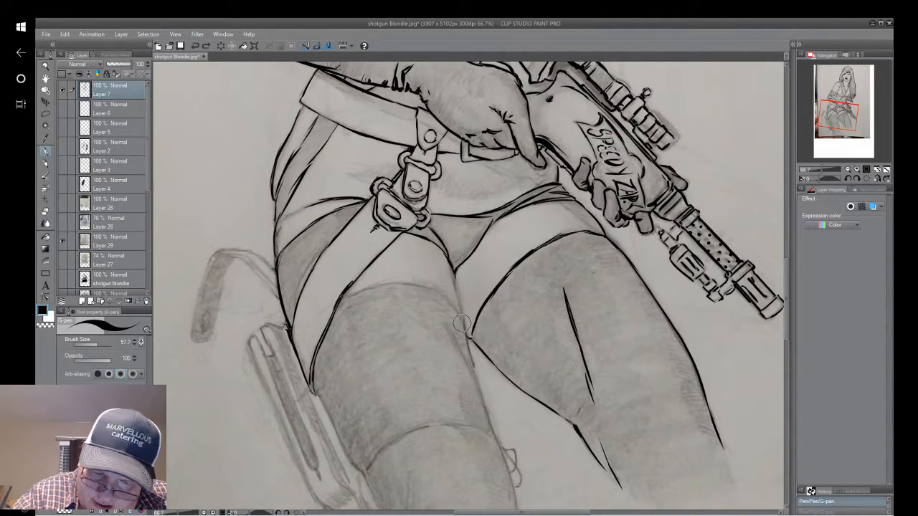
{"action": "left_click_drag", "start_coordinate": [464, 315], "coordinate": [462, 325]}
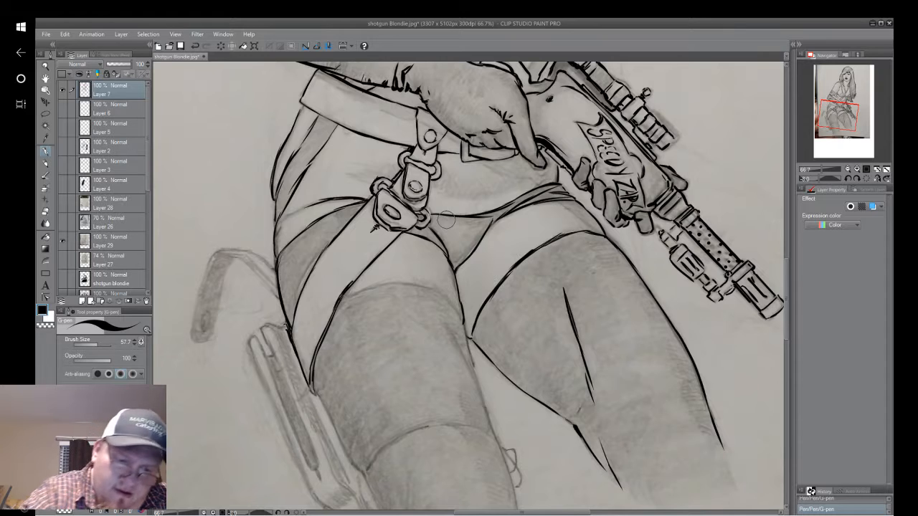
{"action": "left_click", "coordinate": [196, 47]}
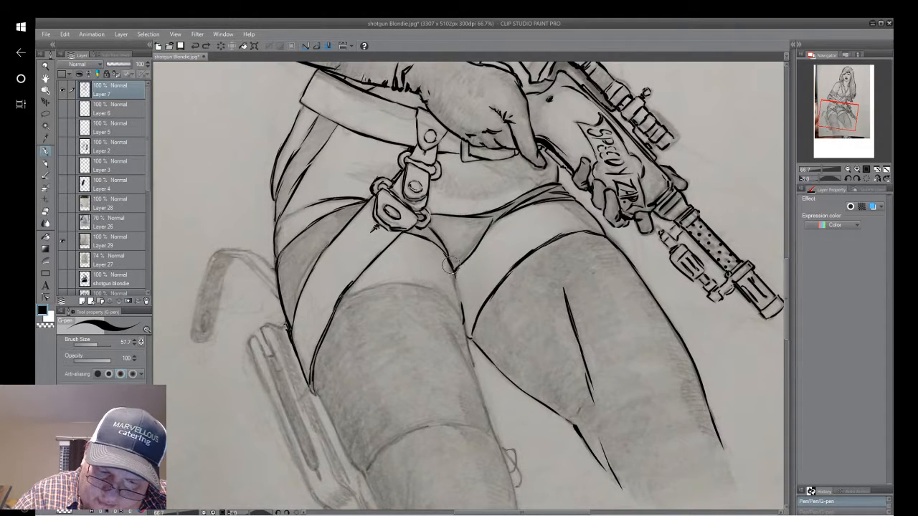
{"action": "left_click_drag", "start_coordinate": [448, 257], "coordinate": [457, 277]}
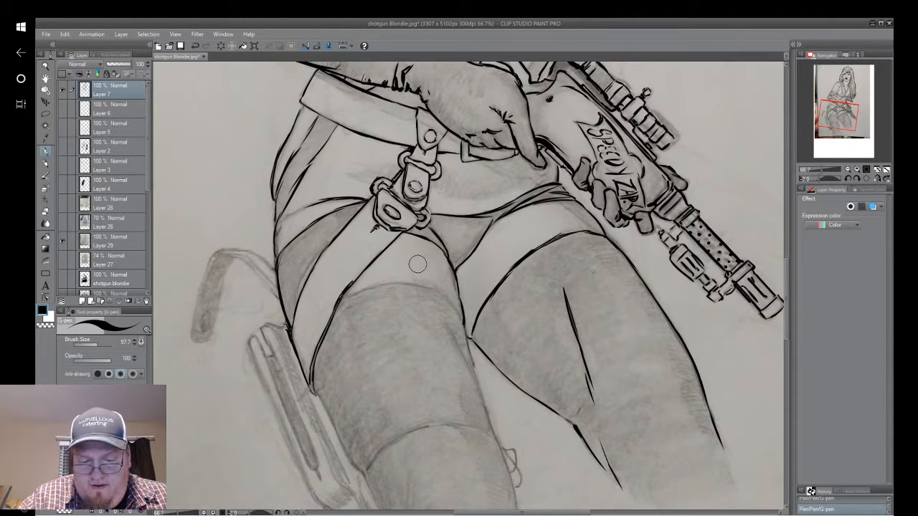
{"action": "left_click_drag", "start_coordinate": [451, 275], "coordinate": [460, 336]}
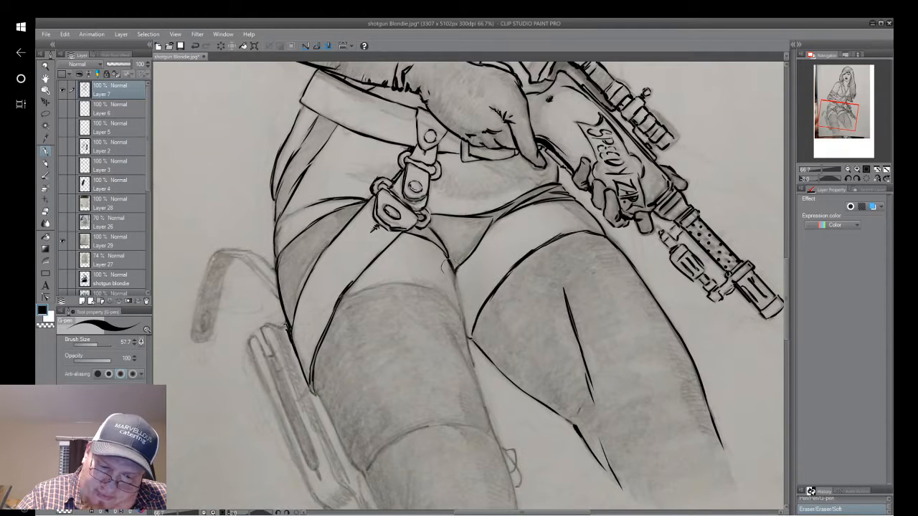
Ink the holster-side thigh's inner contour from the crotch down past the stocking top with short fold strokes, and its outer contour beside the holster.
{"action": "mouse_move", "coordinate": [451, 264]}
{"action": "left_mouse_down"}
{"action": "mouse_move", "coordinate": [464, 324]}
{"action": "mouse_move", "coordinate": [451, 271]}
{"action": "mouse_move", "coordinate": [465, 326]}
{"action": "left_mouse_up"}
{"action": "left_click_drag", "start_coordinate": [438, 295], "coordinate": [460, 322]}
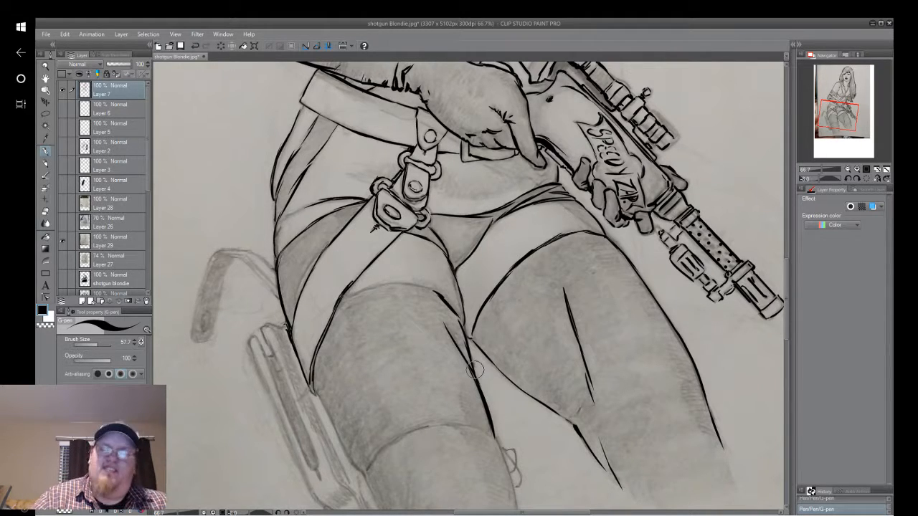
{"action": "left_click_drag", "start_coordinate": [475, 370], "coordinate": [541, 299]}
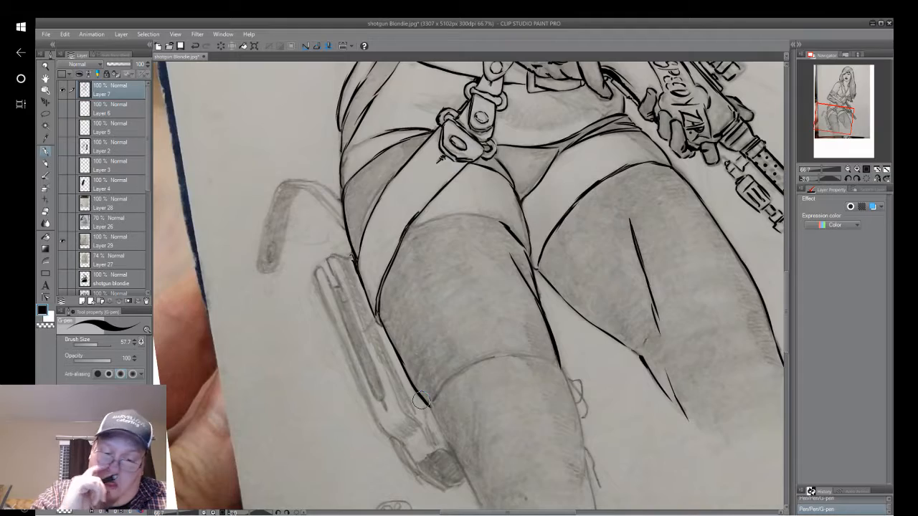
Ink the curved band line across the holster-side thigh from inner to outer contour, and extend the outer contour below it.
{"action": "left_click_drag", "start_coordinate": [463, 140], "coordinate": [373, 362]}
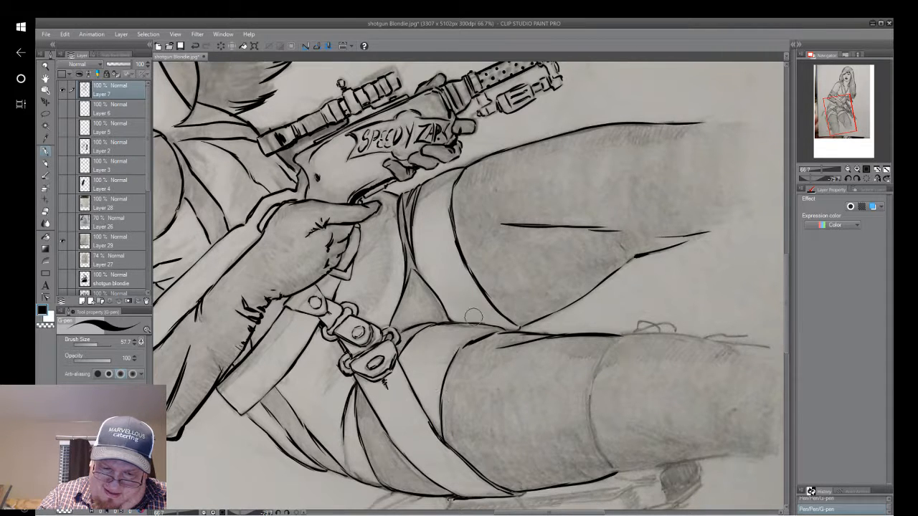
{"action": "left_click_drag", "start_coordinate": [520, 328], "coordinate": [449, 206]}
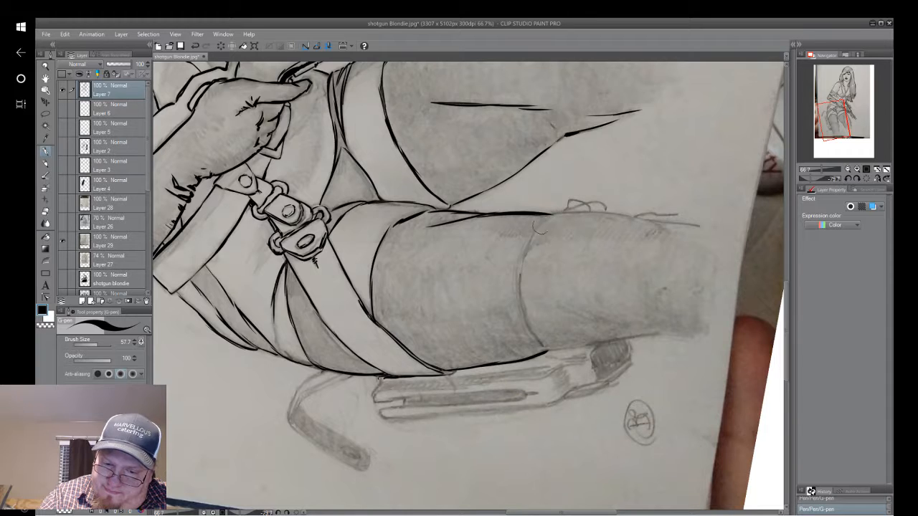
{"action": "mouse_move", "coordinate": [519, 275]}
{"action": "left_mouse_down"}
{"action": "mouse_move", "coordinate": [536, 228]}
{"action": "mouse_move", "coordinate": [533, 237]}
{"action": "mouse_move", "coordinate": [554, 213]}
{"action": "left_mouse_up"}
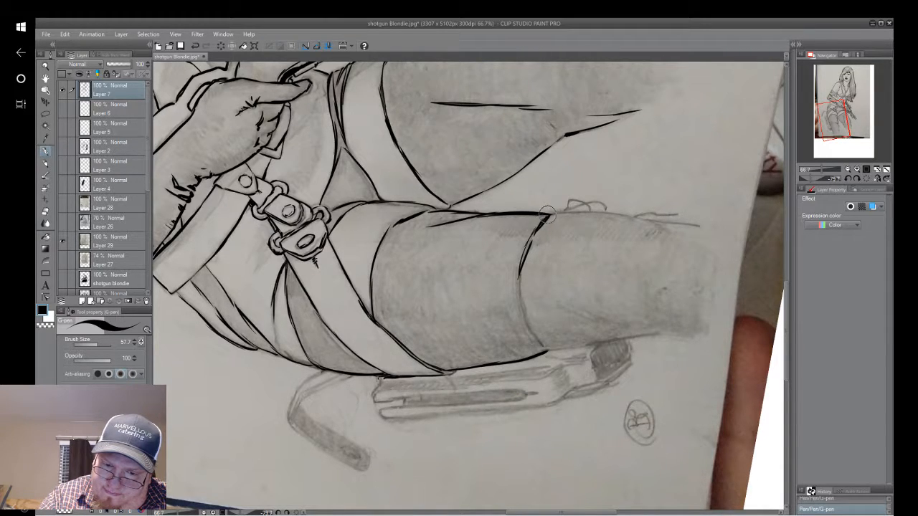
{"action": "mouse_move", "coordinate": [520, 248]}
{"action": "left_mouse_down"}
{"action": "mouse_move", "coordinate": [516, 294]}
{"action": "mouse_move", "coordinate": [520, 271]}
{"action": "mouse_move", "coordinate": [521, 308]}
{"action": "mouse_move", "coordinate": [516, 288]}
{"action": "mouse_move", "coordinate": [540, 349]}
{"action": "mouse_move", "coordinate": [412, 394]}
{"action": "mouse_move", "coordinate": [414, 340]}
{"action": "mouse_move", "coordinate": [406, 439]}
{"action": "left_mouse_up"}
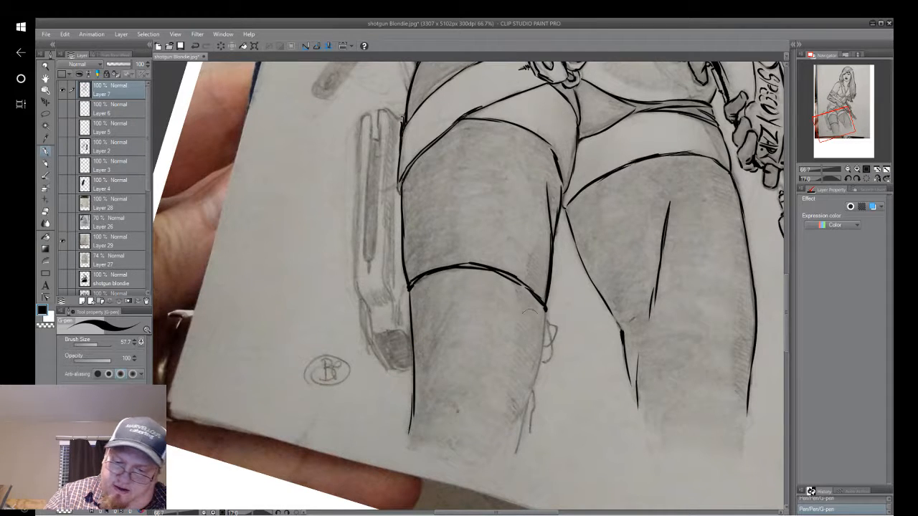
Ink the holster-side leg's inner contour below the band, ending in tapered strokes along the sketched ribbon tail.
{"action": "mouse_move", "coordinate": [544, 314]}
{"action": "left_mouse_down"}
{"action": "mouse_move", "coordinate": [535, 376]}
{"action": "mouse_move", "coordinate": [506, 431]}
{"action": "left_mouse_up"}
{"action": "left_click_drag", "start_coordinate": [543, 308], "coordinate": [512, 453]}
{"action": "mouse_move", "coordinate": [526, 406]}
{"action": "left_mouse_down"}
{"action": "mouse_move", "coordinate": [506, 456]}
{"action": "mouse_move", "coordinate": [550, 409]}
{"action": "mouse_move", "coordinate": [606, 439]}
{"action": "left_mouse_up"}
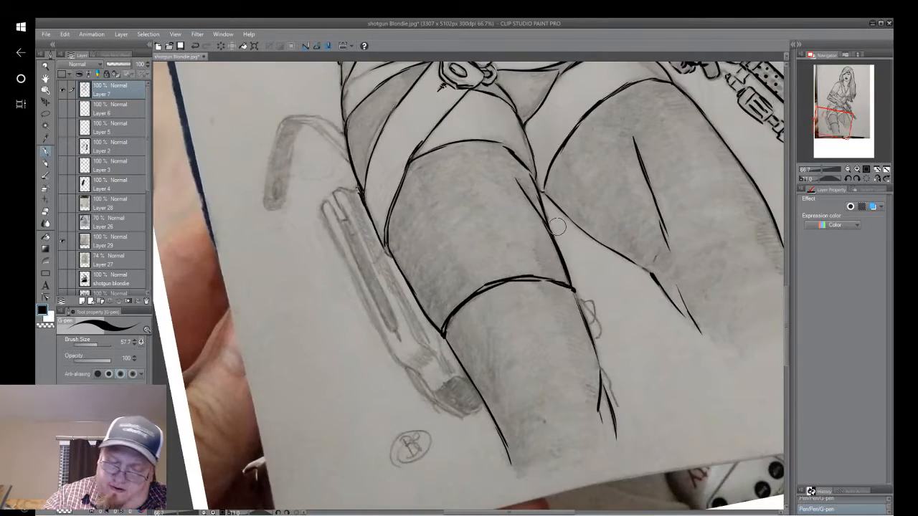
Ink the small bow's loops and hanging ribbon ends beside the holster-side leg, undoing and redrawing the knot where it meets the band.
{"action": "mouse_move", "coordinate": [578, 297]}
{"action": "left_mouse_down"}
{"action": "mouse_move", "coordinate": [602, 349]}
{"action": "mouse_move", "coordinate": [594, 307]}
{"action": "mouse_move", "coordinate": [593, 329]}
{"action": "left_mouse_up"}
{"action": "mouse_move", "coordinate": [587, 285]}
{"action": "left_mouse_down"}
{"action": "mouse_move", "coordinate": [571, 284]}
{"action": "mouse_move", "coordinate": [583, 239]}
{"action": "left_mouse_up"}
{"action": "mouse_move", "coordinate": [556, 316]}
{"action": "left_mouse_down"}
{"action": "mouse_move", "coordinate": [547, 376]}
{"action": "mouse_move", "coordinate": [555, 287]}
{"action": "mouse_move", "coordinate": [565, 326]}
{"action": "left_mouse_up"}
{"action": "key", "text": "ctrl+z"}
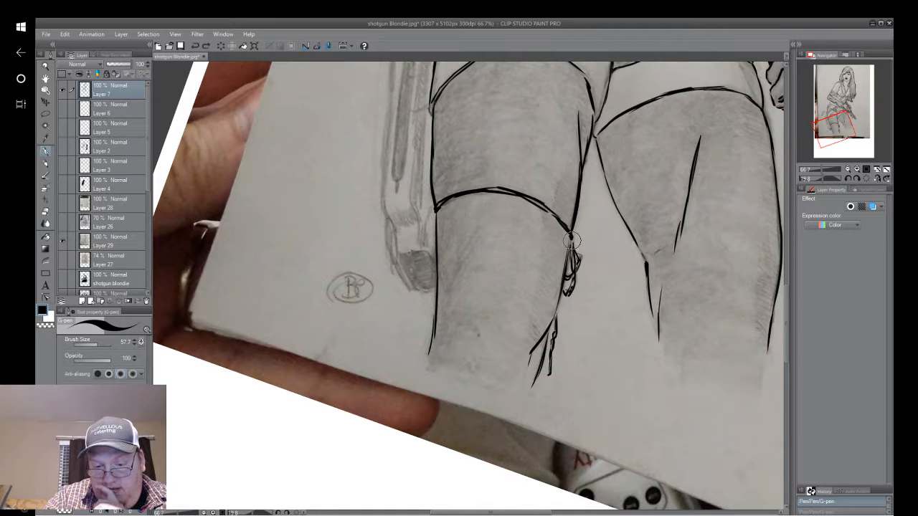
{"action": "left_click_drag", "start_coordinate": [574, 248], "coordinate": [571, 240]}
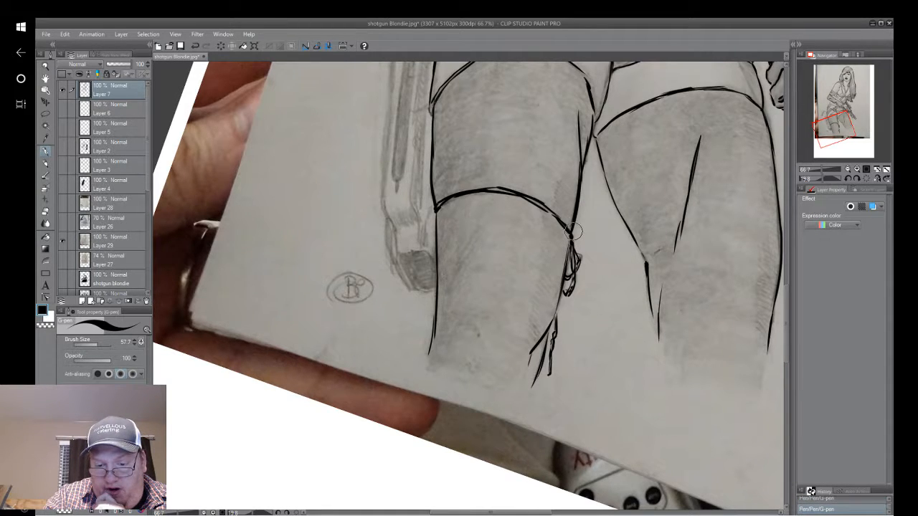
{"action": "left_click_drag", "start_coordinate": [576, 224], "coordinate": [547, 362]}
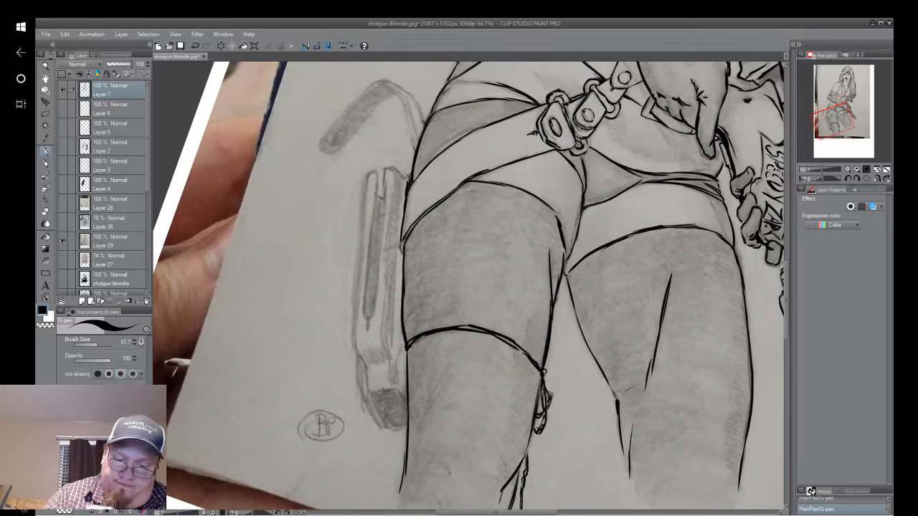
Outline the lower tip of the holster beside the thigh, redoing one stroke, and fill the tip solid black.
{"action": "left_click_drag", "start_coordinate": [653, 177], "coordinate": [687, 277]}
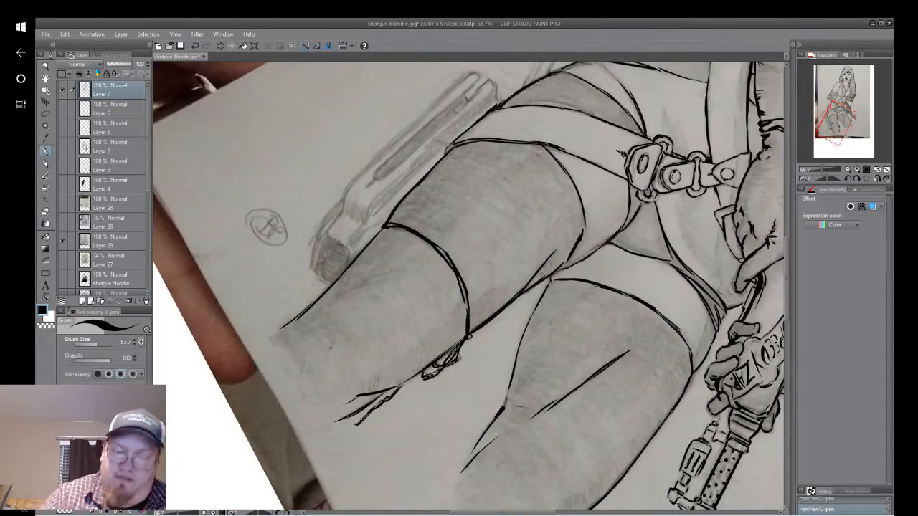
{"action": "mouse_move", "coordinate": [649, 165]}
{"action": "left_mouse_down"}
{"action": "mouse_move", "coordinate": [680, 192]}
{"action": "mouse_move", "coordinate": [684, 185]}
{"action": "left_mouse_up"}
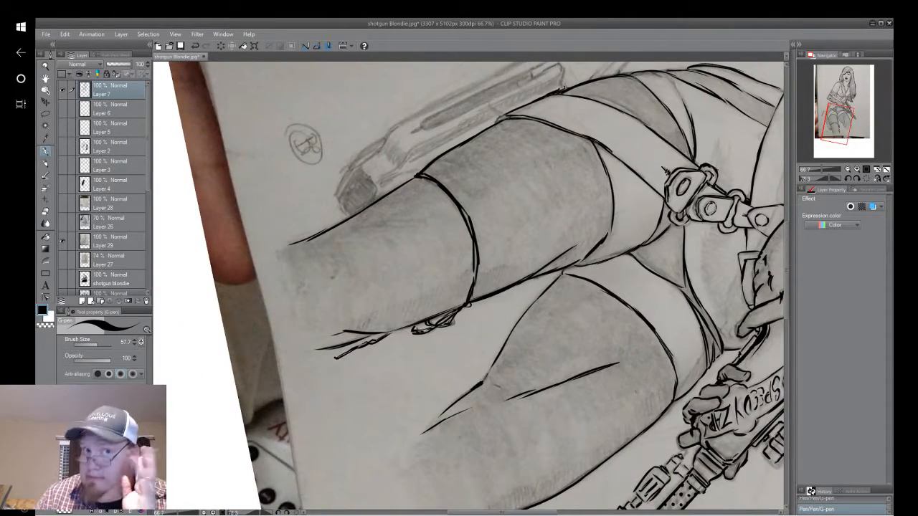
{"action": "left_click_drag", "start_coordinate": [357, 203], "coordinate": [448, 332]}
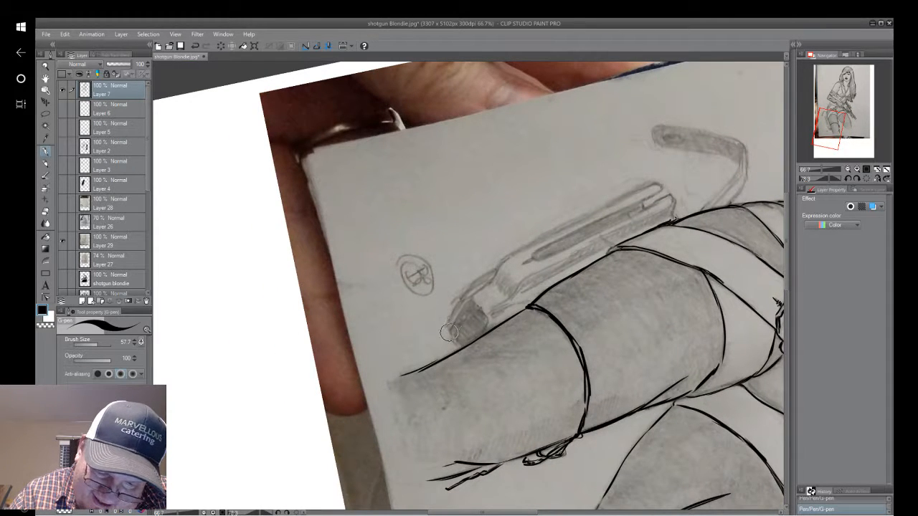
{"action": "mouse_move", "coordinate": [449, 332]}
{"action": "left_mouse_down"}
{"action": "mouse_move", "coordinate": [470, 299]}
{"action": "mouse_move", "coordinate": [486, 317]}
{"action": "left_mouse_up"}
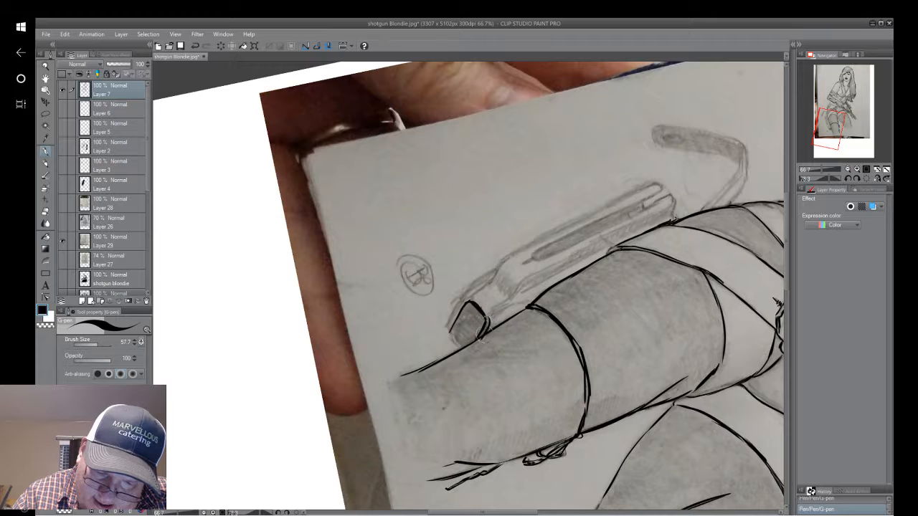
{"action": "left_click", "coordinate": [196, 47]}
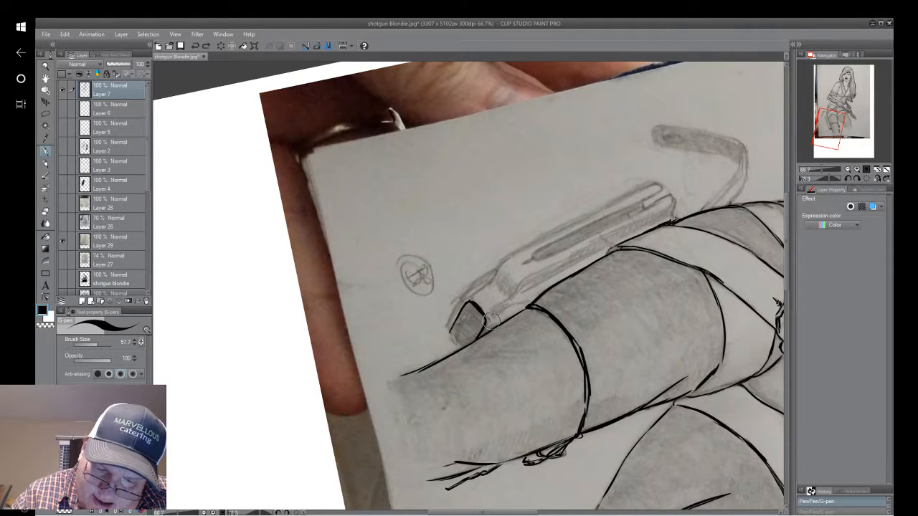
{"action": "left_click_drag", "start_coordinate": [487, 316], "coordinate": [487, 324]}
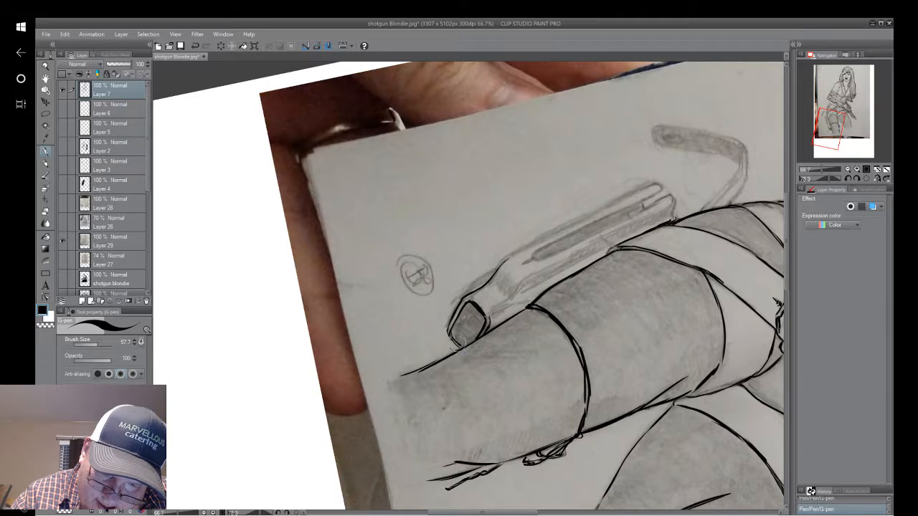
{"action": "mouse_move", "coordinate": [454, 332]}
{"action": "left_mouse_down"}
{"action": "mouse_move", "coordinate": [471, 306]}
{"action": "mouse_move", "coordinate": [460, 326]}
{"action": "mouse_move", "coordinate": [473, 305]}
{"action": "mouse_move", "coordinate": [479, 312]}
{"action": "mouse_move", "coordinate": [463, 307]}
{"action": "mouse_move", "coordinate": [471, 310]}
{"action": "mouse_move", "coordinate": [460, 326]}
{"action": "mouse_move", "coordinate": [469, 308]}
{"action": "mouse_move", "coordinate": [481, 322]}
{"action": "left_mouse_up"}
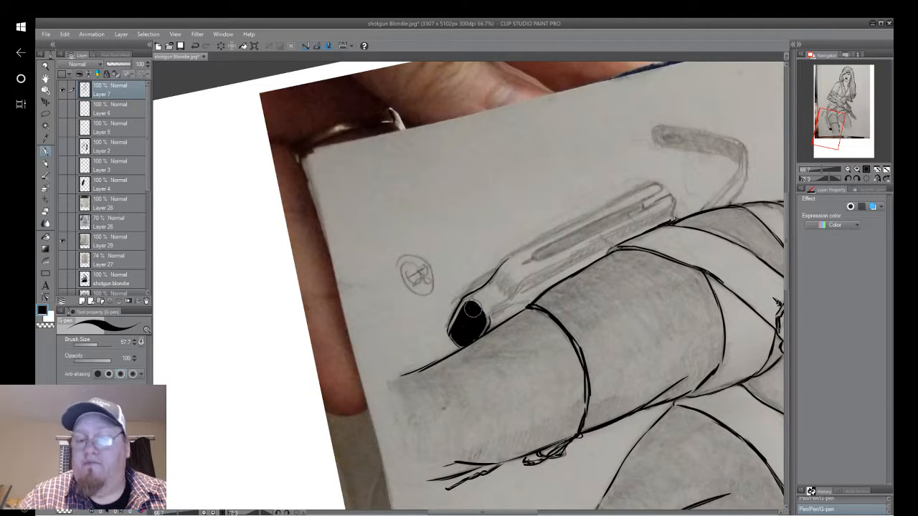
Ink the holster's long outer edge from the lower bend to its rounded upper end, undoing and redrawing strokes for a cleaner line.
{"action": "mouse_move", "coordinate": [473, 309]}
{"action": "left_mouse_down"}
{"action": "mouse_move", "coordinate": [533, 380]}
{"action": "mouse_move", "coordinate": [543, 379]}
{"action": "left_mouse_up"}
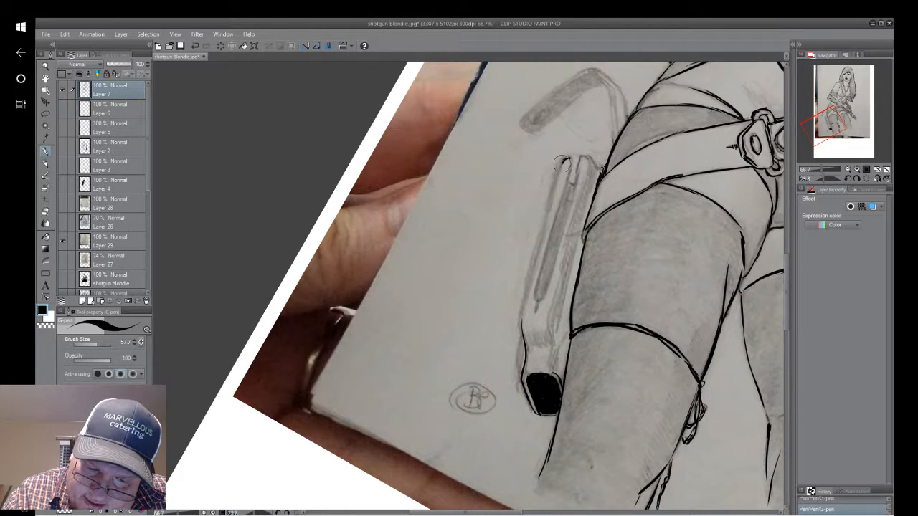
{"action": "left_click_drag", "start_coordinate": [570, 158], "coordinate": [550, 214]}
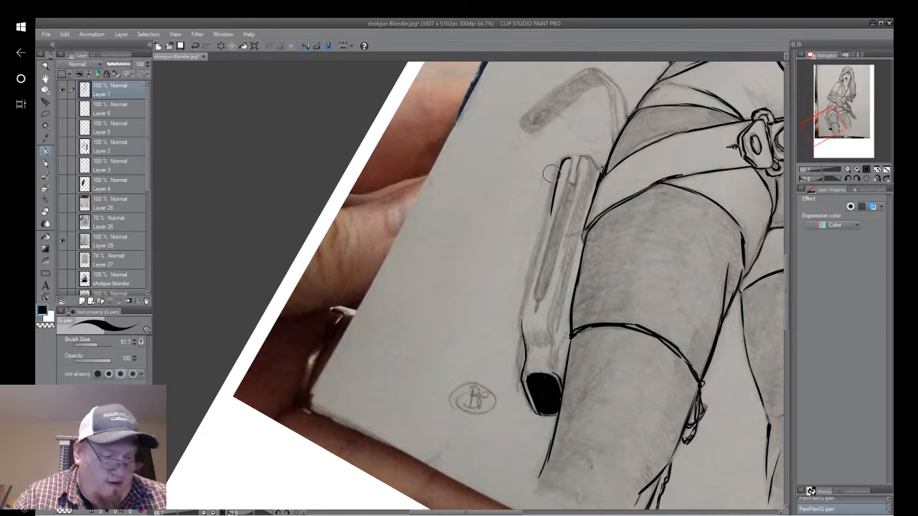
{"action": "left_click", "coordinate": [196, 46]}
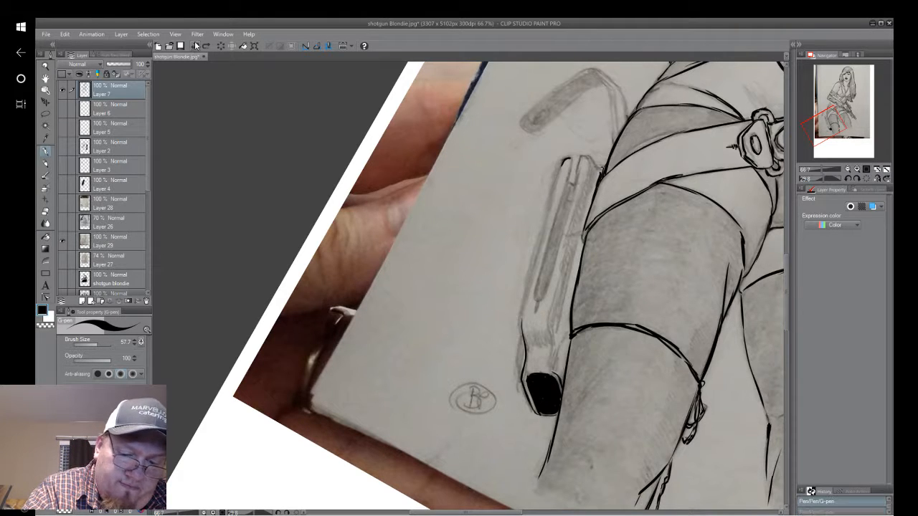
{"action": "left_click_drag", "start_coordinate": [544, 393], "coordinate": [459, 323]}
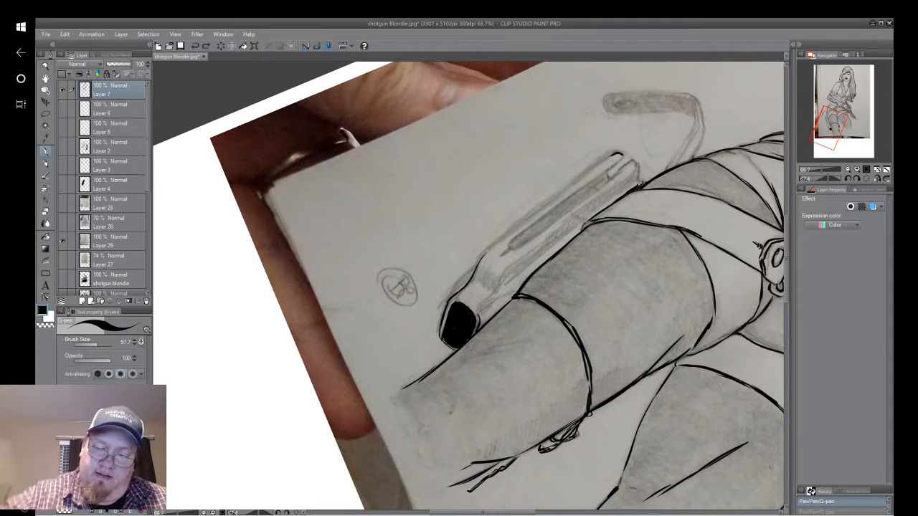
{"action": "mouse_move", "coordinate": [681, 179]}
{"action": "left_mouse_down"}
{"action": "mouse_move", "coordinate": [293, 335]}
{"action": "mouse_move", "coordinate": [299, 344]}
{"action": "mouse_move", "coordinate": [625, 265]}
{"action": "mouse_move", "coordinate": [742, 226]}
{"action": "left_mouse_up"}
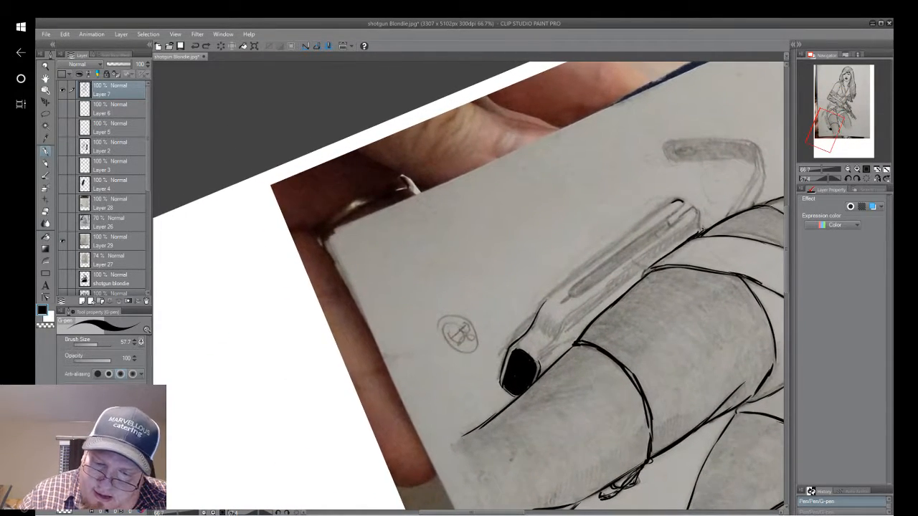
{"action": "left_click_drag", "start_coordinate": [670, 199], "coordinate": [680, 204]}
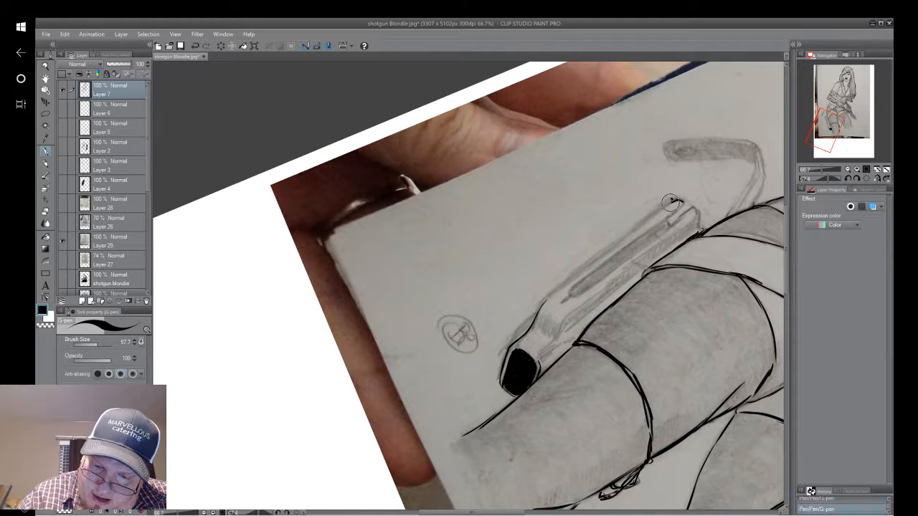
{"action": "left_click", "coordinate": [195, 46]}
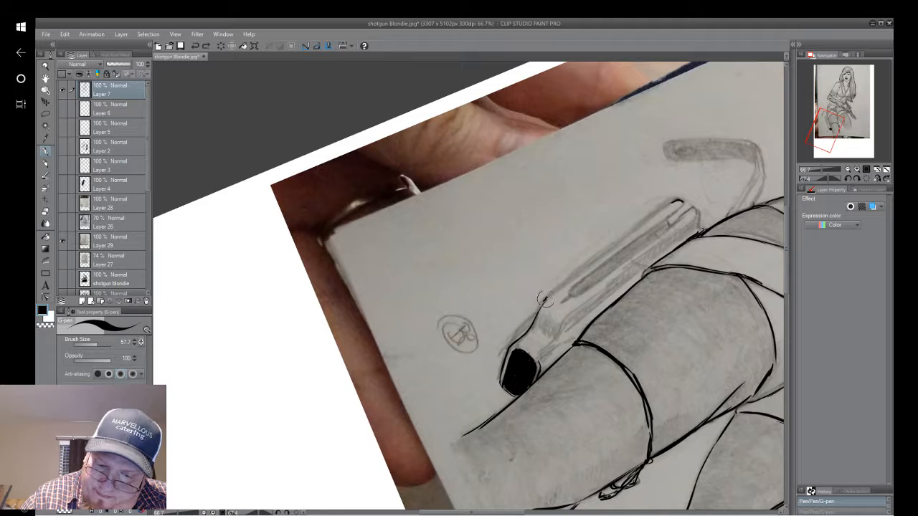
{"action": "left_click_drag", "start_coordinate": [546, 298], "coordinate": [675, 200]}
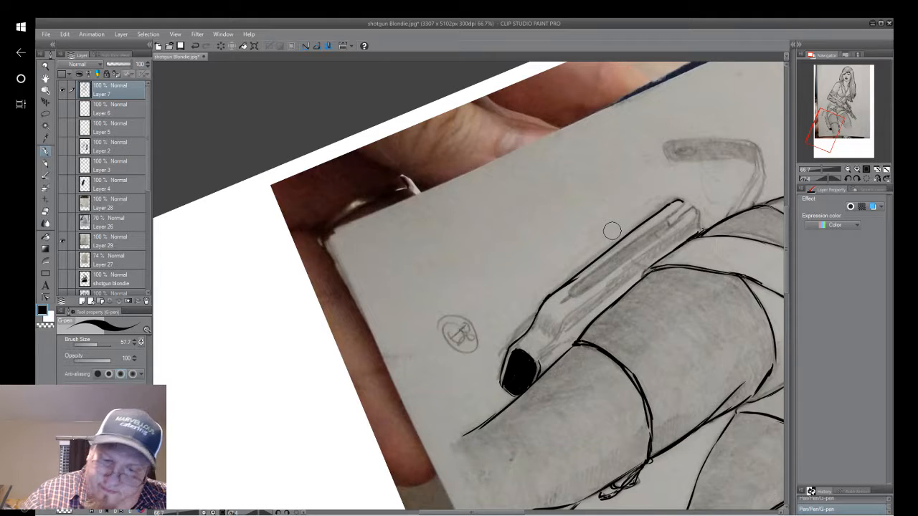
{"action": "left_click", "coordinate": [195, 48]}
{"action": "left_click_drag", "start_coordinate": [549, 295], "coordinate": [573, 277]}
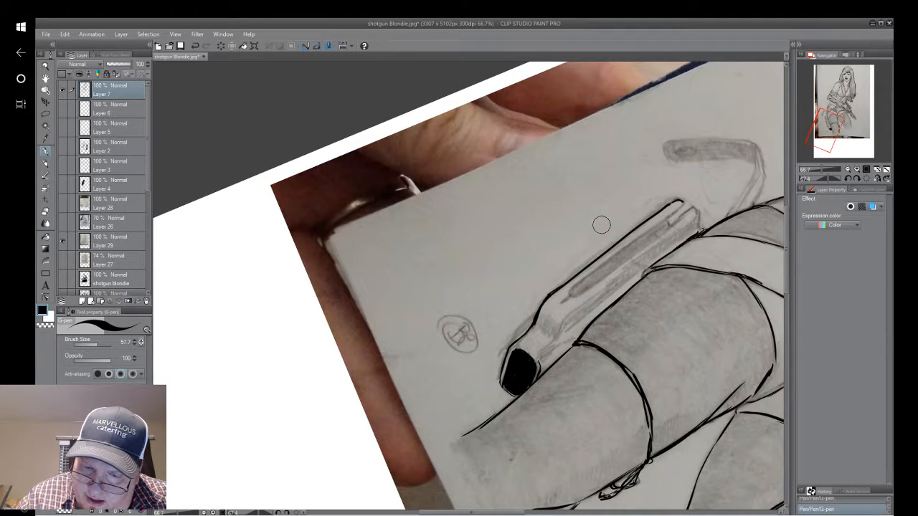
Outline the long narrow slot along the holster, fill it solid black, and ink the rounded upper end beside it.
{"action": "mouse_move", "coordinate": [693, 210]}
{"action": "left_mouse_down"}
{"action": "mouse_move", "coordinate": [593, 291]}
{"action": "mouse_move", "coordinate": [634, 256]}
{"action": "left_mouse_up"}
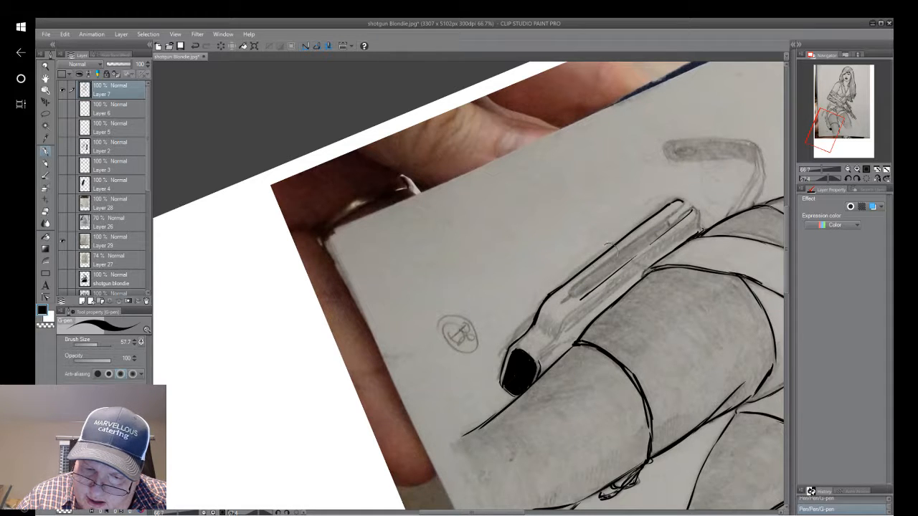
{"action": "left_click_drag", "start_coordinate": [569, 292], "coordinate": [671, 209]}
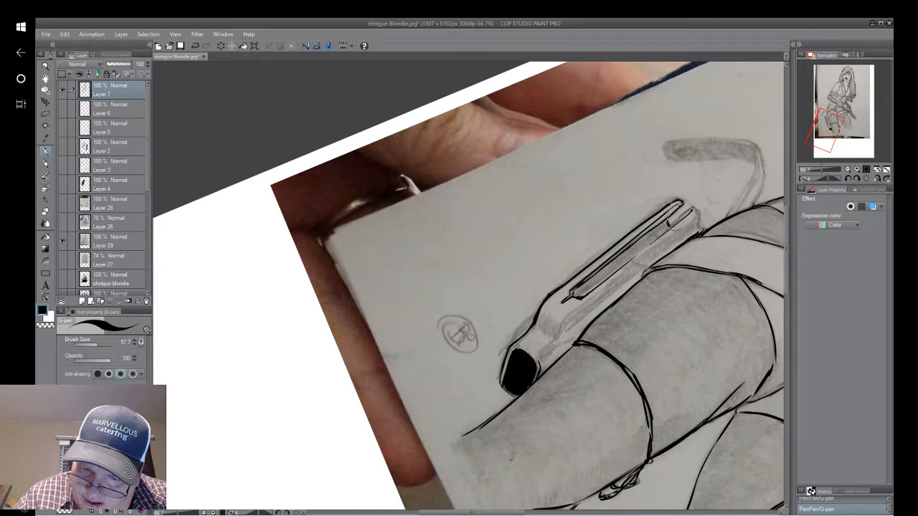
{"action": "mouse_move", "coordinate": [668, 227]}
{"action": "left_mouse_down"}
{"action": "mouse_move", "coordinate": [635, 251]}
{"action": "mouse_move", "coordinate": [666, 216]}
{"action": "mouse_move", "coordinate": [633, 247]}
{"action": "left_mouse_up"}
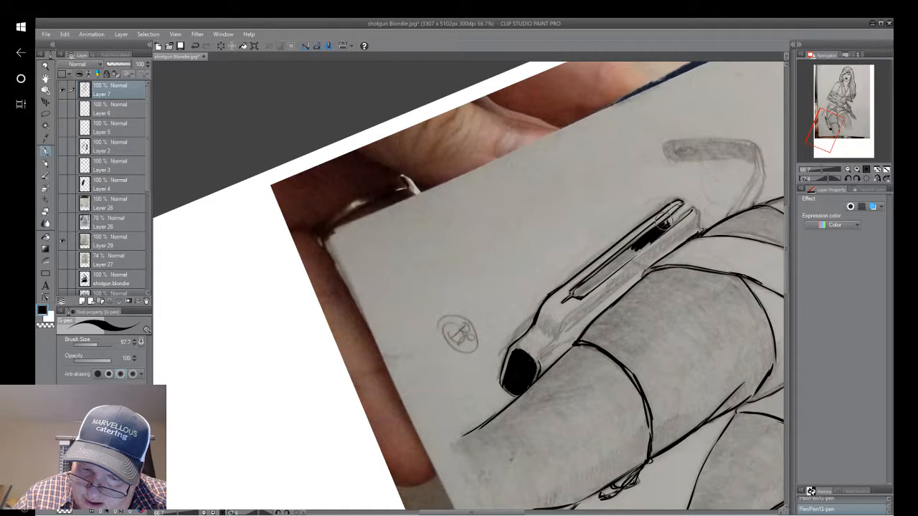
{"action": "left_click_drag", "start_coordinate": [665, 221], "coordinate": [665, 220]}
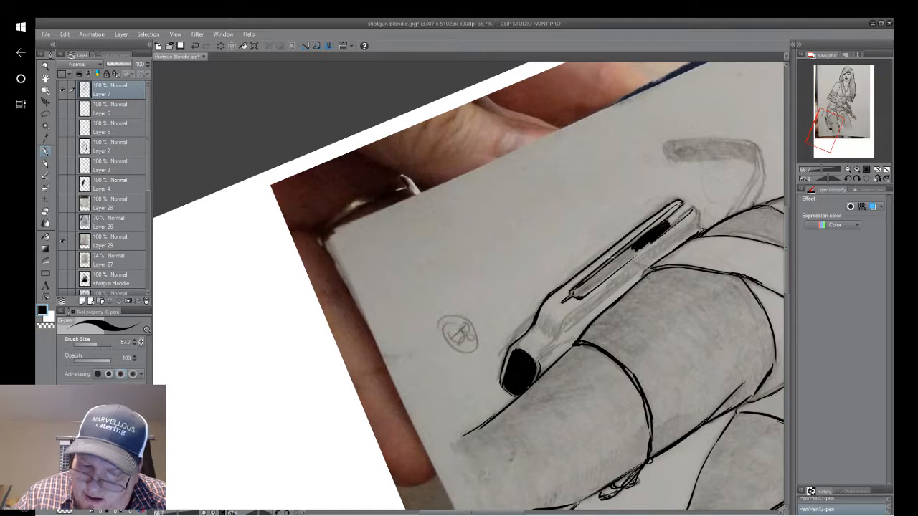
{"action": "left_click_drag", "start_coordinate": [575, 295], "coordinate": [578, 288]}
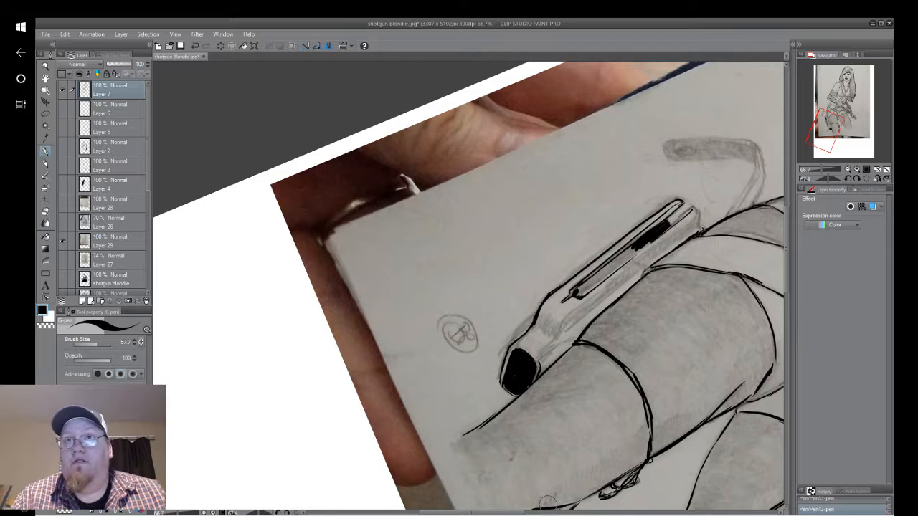
{"action": "left_click_drag", "start_coordinate": [577, 292], "coordinate": [572, 295]}
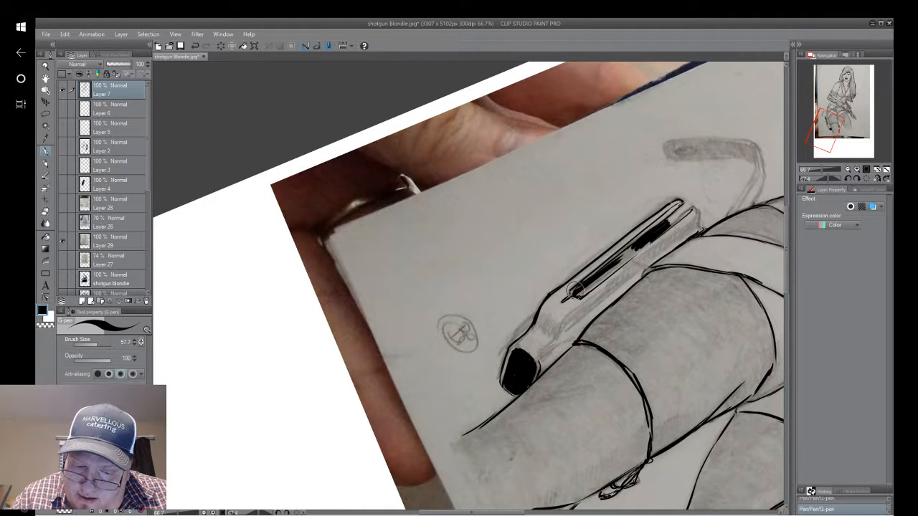
{"action": "mouse_move", "coordinate": [643, 243]}
{"action": "left_mouse_down"}
{"action": "mouse_move", "coordinate": [611, 273]}
{"action": "mouse_move", "coordinate": [662, 231]}
{"action": "mouse_move", "coordinate": [583, 294]}
{"action": "mouse_move", "coordinate": [621, 264]}
{"action": "mouse_move", "coordinate": [582, 296]}
{"action": "left_mouse_up"}
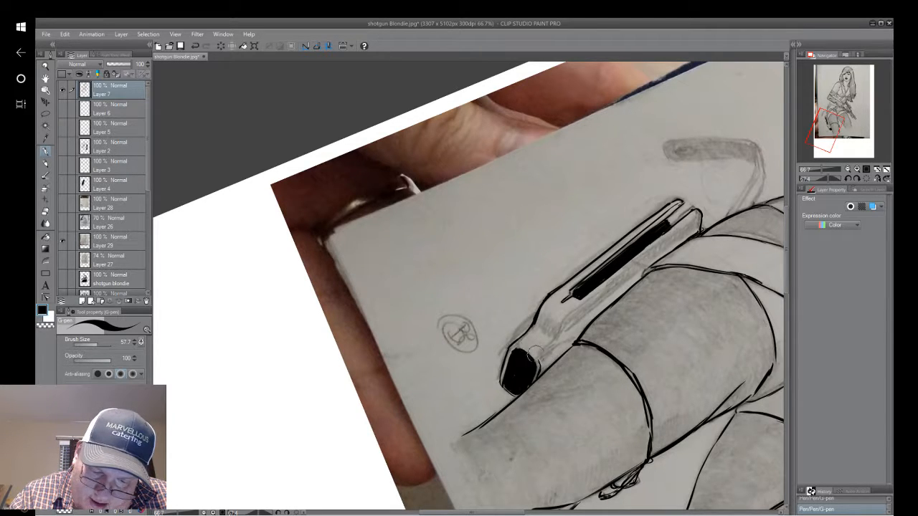
Ink the contour details and short texture marks on the holster's lower section, and its inner edge running up beside the thigh.
{"action": "left_click_drag", "start_coordinate": [530, 353], "coordinate": [533, 355]}
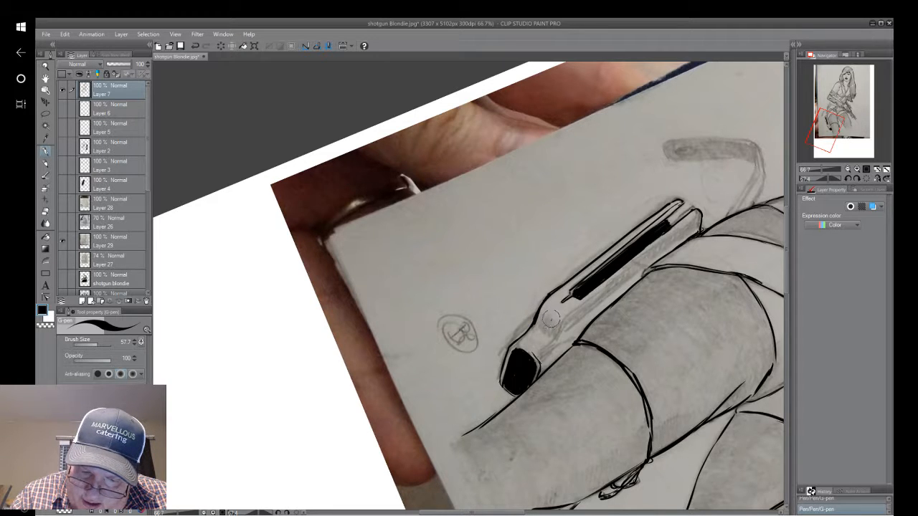
{"action": "mouse_move", "coordinate": [550, 320]}
{"action": "left_mouse_down"}
{"action": "mouse_move", "coordinate": [527, 345]}
{"action": "mouse_move", "coordinate": [543, 337]}
{"action": "left_mouse_up"}
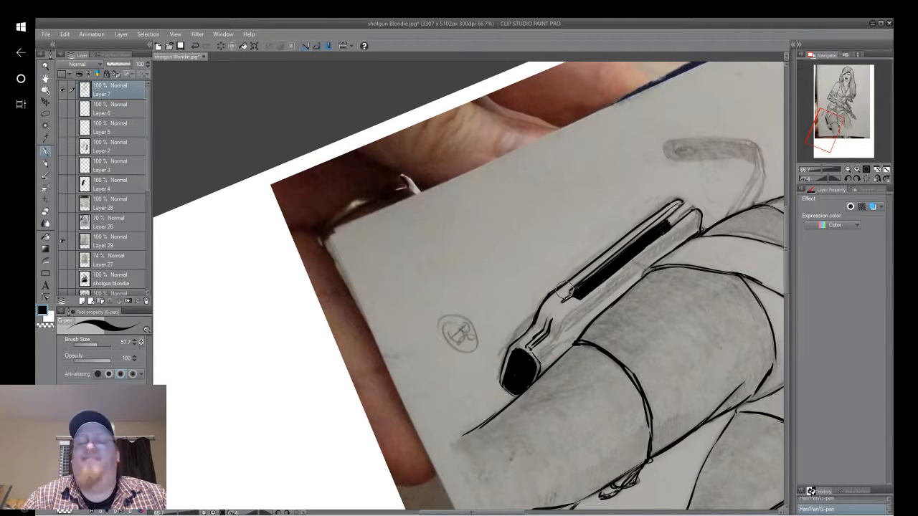
{"action": "left_click_drag", "start_coordinate": [547, 364], "coordinate": [557, 352]}
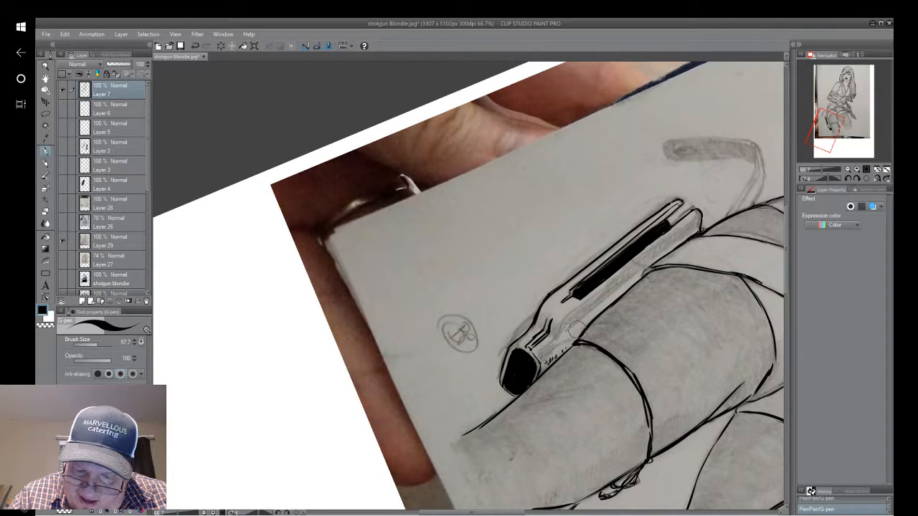
{"action": "left_click_drag", "start_coordinate": [578, 333], "coordinate": [584, 328]}
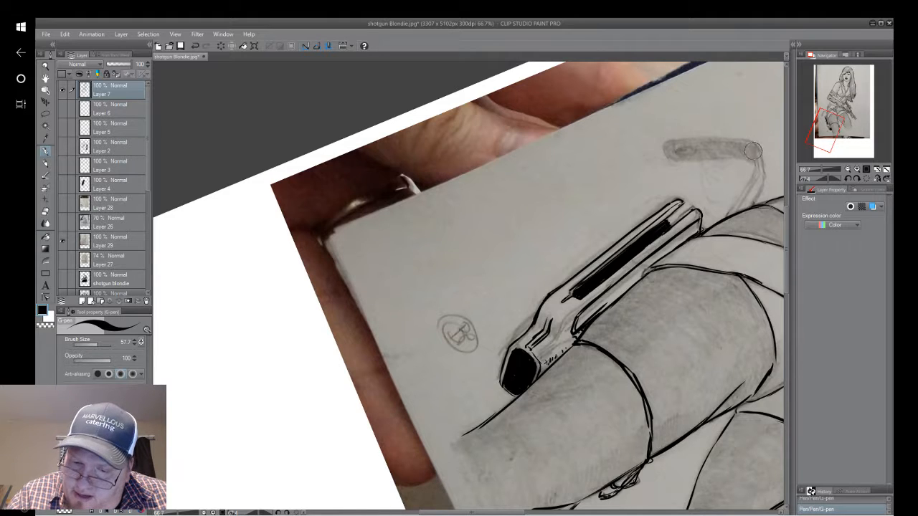
Ink the bent loose strap between the holster and the hip, including its rounded end and small oval hole.
{"action": "mouse_move", "coordinate": [753, 142]}
{"action": "left_mouse_down"}
{"action": "mouse_move", "coordinate": [756, 186]}
{"action": "mouse_move", "coordinate": [735, 210]}
{"action": "left_mouse_up"}
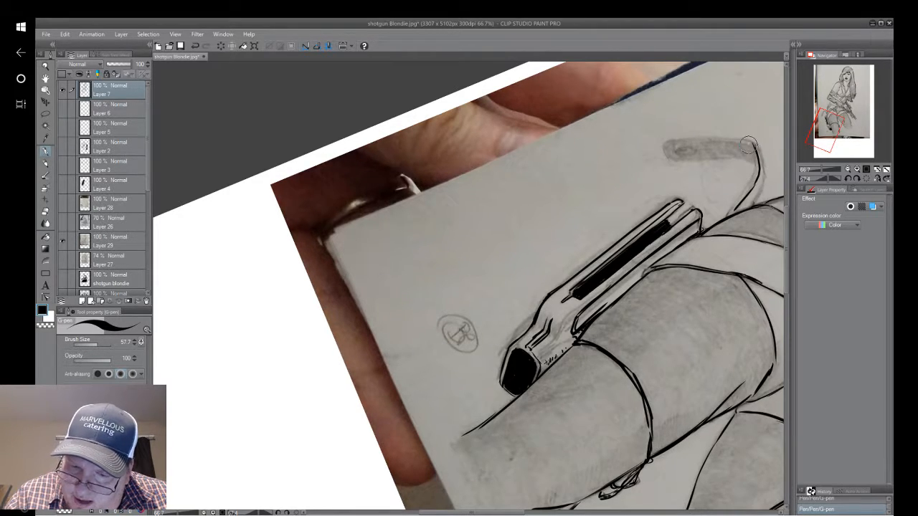
{"action": "mouse_move", "coordinate": [750, 144]}
{"action": "left_mouse_down"}
{"action": "mouse_move", "coordinate": [758, 164]}
{"action": "mouse_move", "coordinate": [728, 217]}
{"action": "mouse_move", "coordinate": [471, 295]}
{"action": "left_mouse_up"}
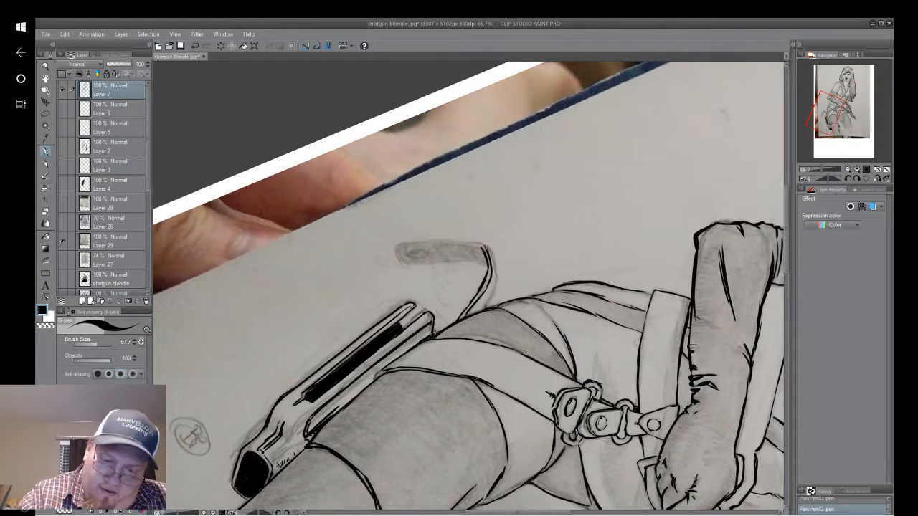
{"action": "mouse_move", "coordinate": [486, 246]}
{"action": "left_mouse_down"}
{"action": "mouse_move", "coordinate": [496, 281]}
{"action": "mouse_move", "coordinate": [478, 309]}
{"action": "mouse_move", "coordinate": [545, 513]}
{"action": "mouse_move", "coordinate": [555, 515]}
{"action": "mouse_move", "coordinate": [390, 198]}
{"action": "mouse_move", "coordinate": [429, 210]}
{"action": "mouse_move", "coordinate": [457, 259]}
{"action": "left_mouse_up"}
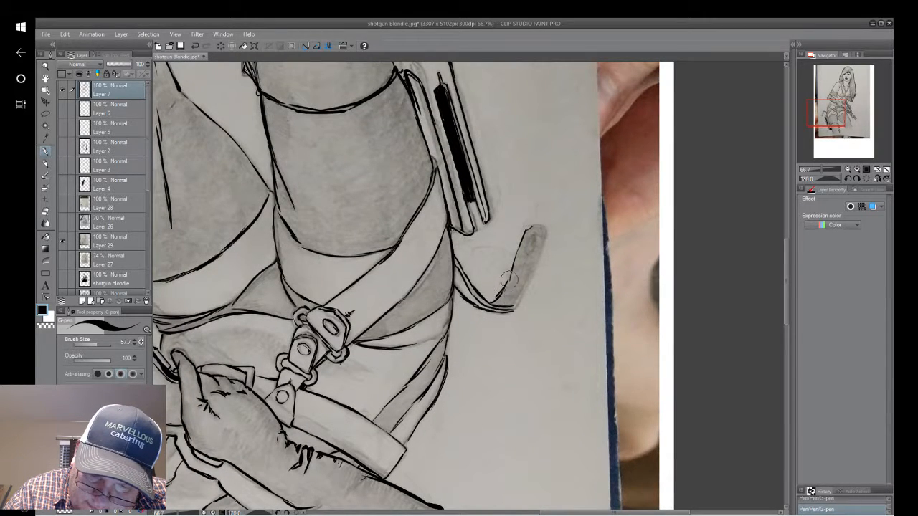
{"action": "mouse_move", "coordinate": [497, 301]}
{"action": "left_mouse_down"}
{"action": "mouse_move", "coordinate": [536, 224]}
{"action": "mouse_move", "coordinate": [522, 291]}
{"action": "left_mouse_up"}
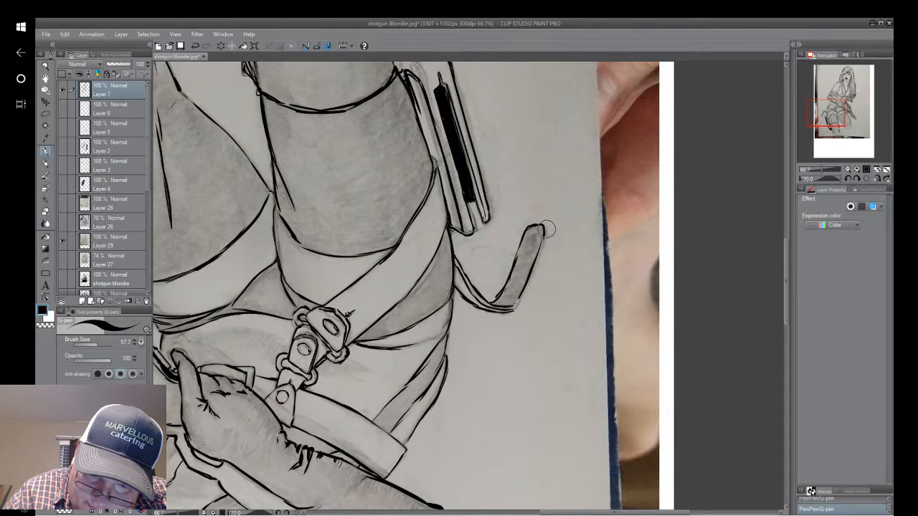
{"action": "left_click_drag", "start_coordinate": [546, 228], "coordinate": [519, 309]}
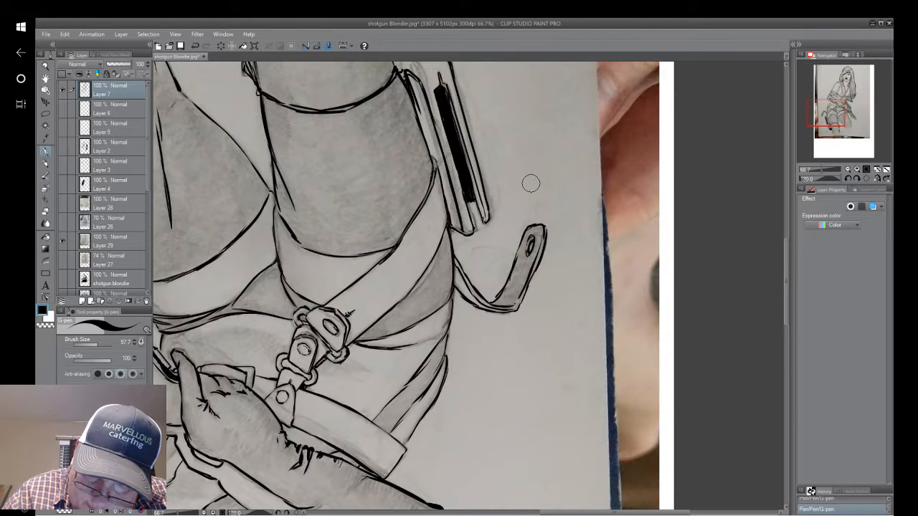
Examine the inked legs, holster, belt hardware and gun from several angles for missing or unfinished lines.
{"action": "left_click_drag", "start_coordinate": [531, 184], "coordinate": [678, 60]}
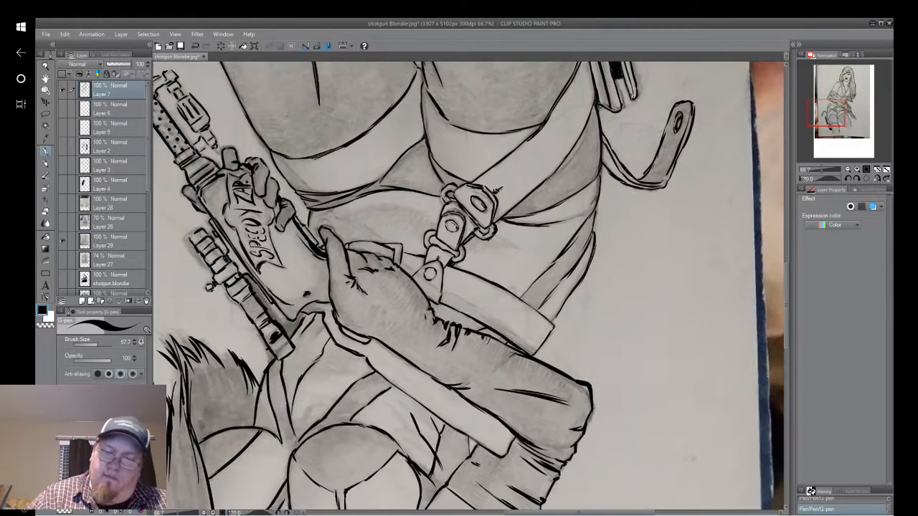
{"action": "left_click_drag", "start_coordinate": [466, 179], "coordinate": [456, 495]}
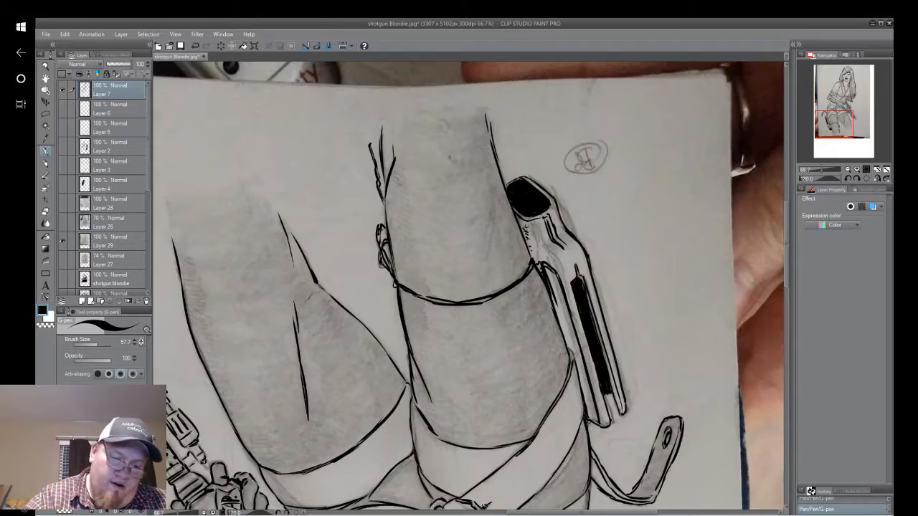
{"action": "left_click_drag", "start_coordinate": [359, 309], "coordinate": [650, 170]}
{"action": "left_click_drag", "start_coordinate": [543, 399], "coordinate": [491, 154]}
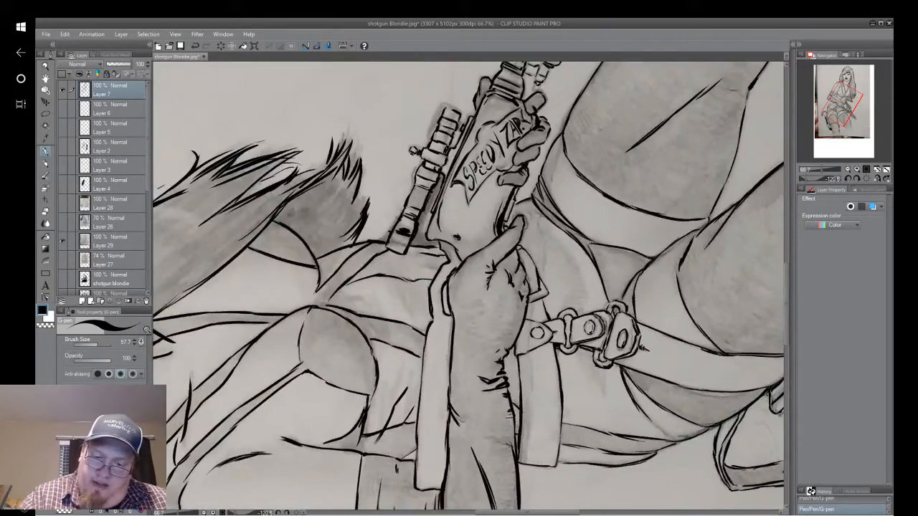
{"action": "left_click_drag", "start_coordinate": [622, 341], "coordinate": [405, 269]}
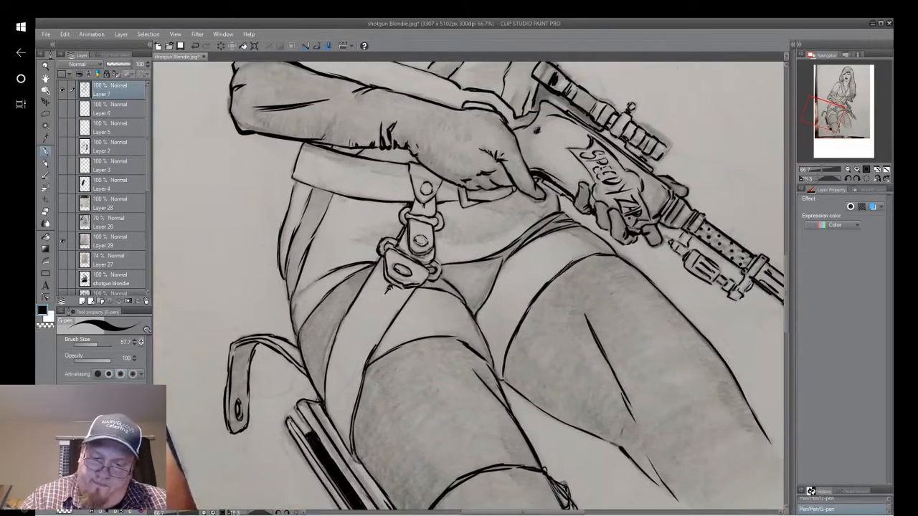
{"action": "left_click_drag", "start_coordinate": [502, 378], "coordinate": [484, 246]}
Ink the short connecting line at the centre of the chest, just below where the cups of the top meet.
{"action": "left_click_drag", "start_coordinate": [446, 97], "coordinate": [333, 457]}
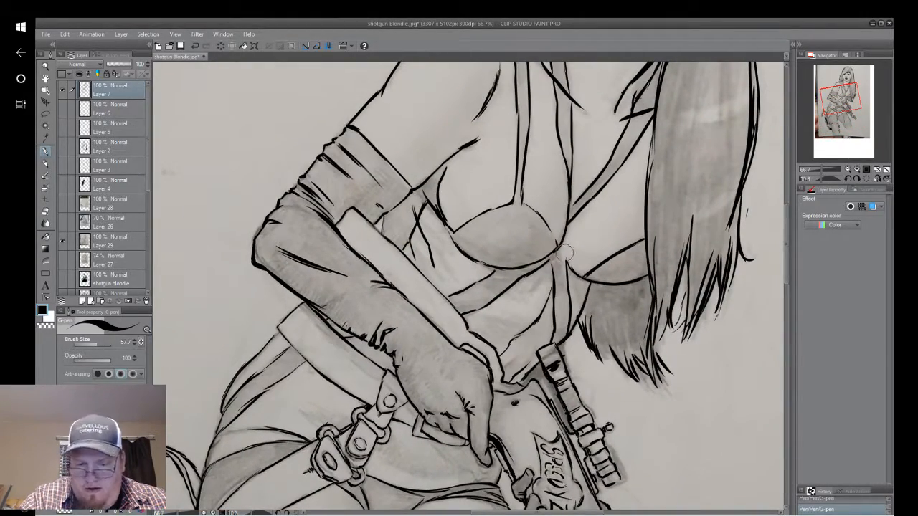
{"action": "mouse_move", "coordinate": [560, 248]}
{"action": "left_mouse_down"}
{"action": "mouse_move", "coordinate": [582, 276]}
{"action": "mouse_move", "coordinate": [550, 284]}
{"action": "left_mouse_up"}
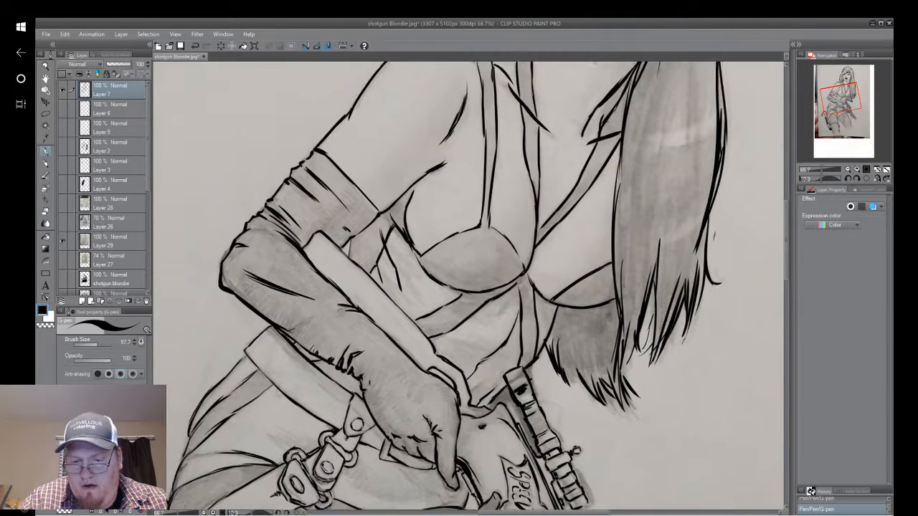
{"action": "left_click_drag", "start_coordinate": [502, 158], "coordinate": [449, 489]}
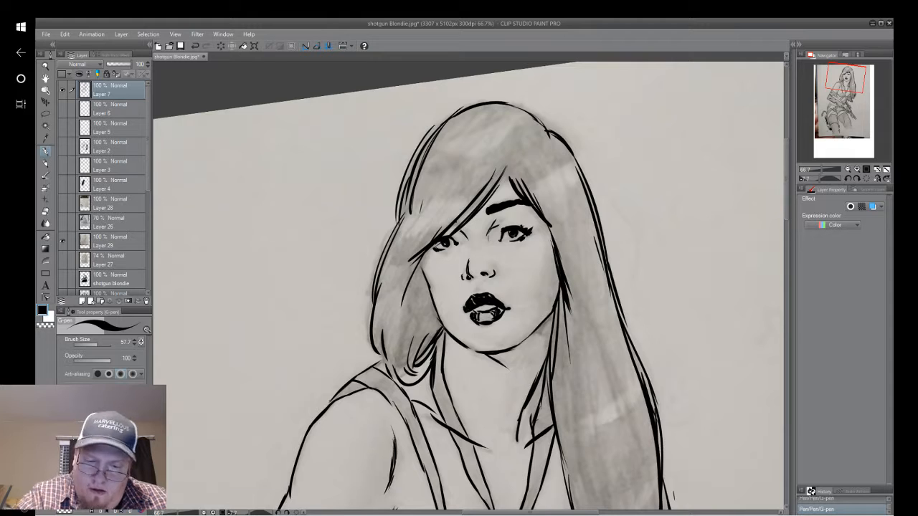
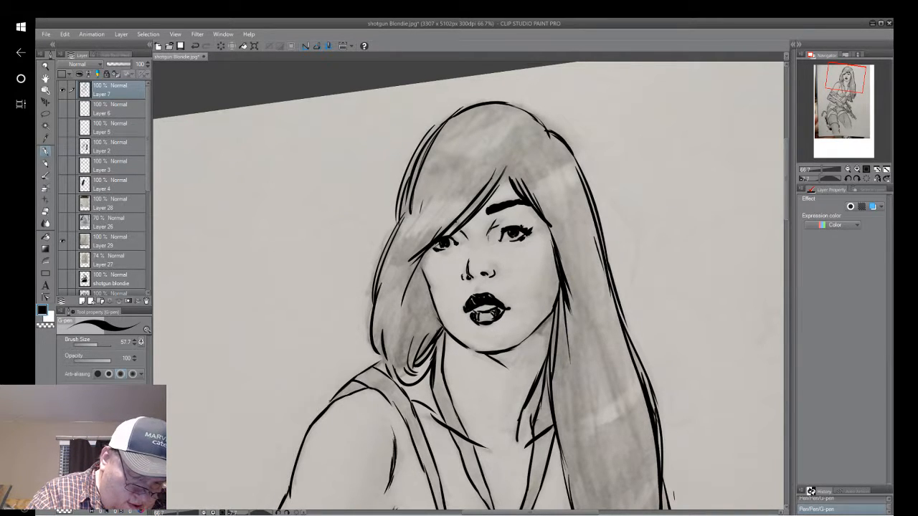
Touch up the lips with small white highlights, and restore black as the drawing colour.
{"action": "key", "text": "x"}
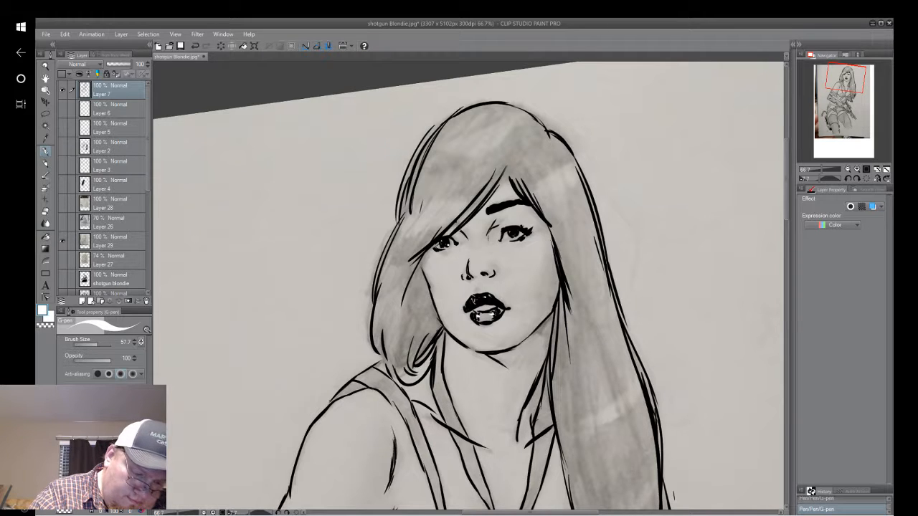
{"action": "key", "text": "x"}
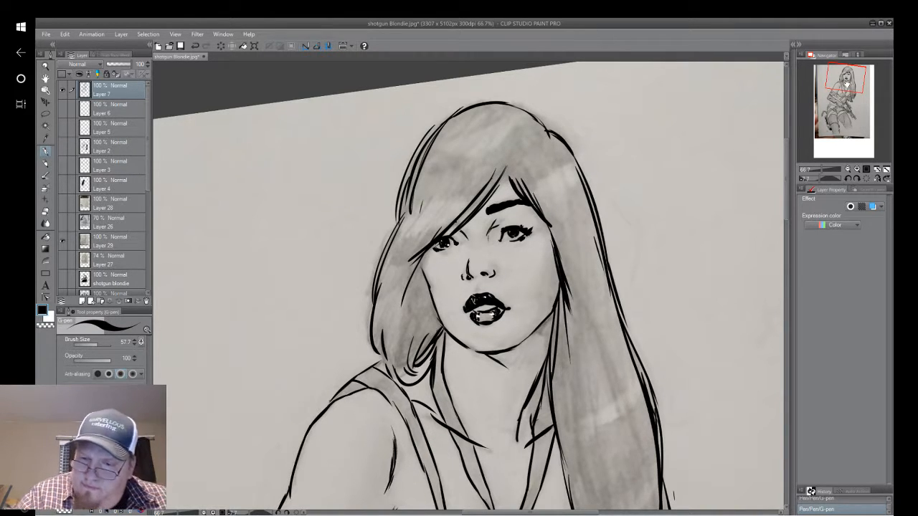
Fill the gap below the rear end of the scope, beside the gun's stock, with solid black.
{"action": "mouse_move", "coordinate": [848, 82]}
{"action": "left_mouse_down"}
{"action": "mouse_move", "coordinate": [847, 119]}
{"action": "mouse_move", "coordinate": [855, 119]}
{"action": "mouse_move", "coordinate": [848, 115]}
{"action": "left_mouse_up"}
{"action": "right_click", "coordinate": [576, 347]}
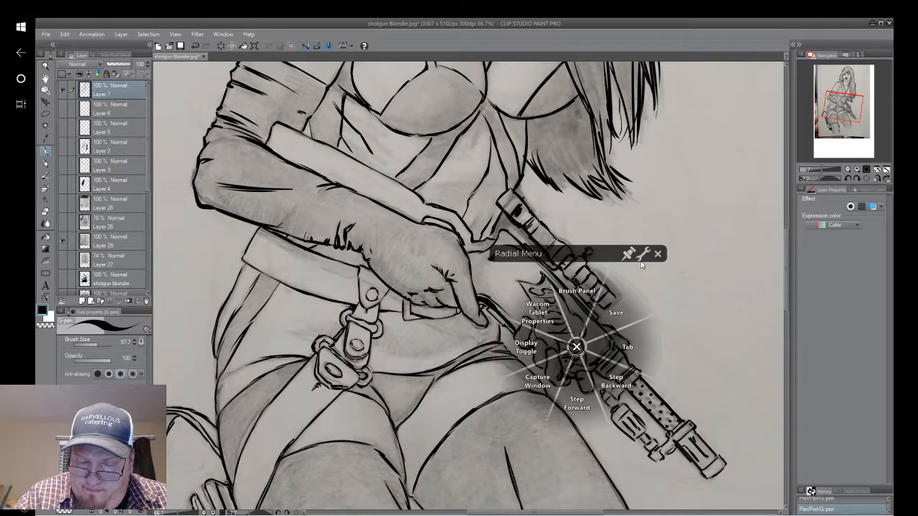
{"action": "left_click", "coordinate": [577, 347]}
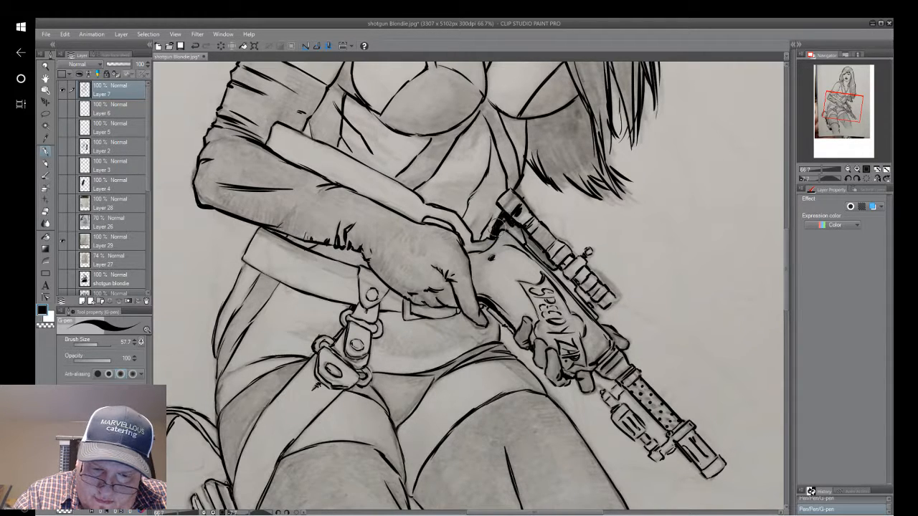
{"action": "mouse_move", "coordinate": [503, 221]}
{"action": "left_mouse_down"}
{"action": "mouse_move", "coordinate": [522, 237]}
{"action": "mouse_move", "coordinate": [503, 213]}
{"action": "mouse_move", "coordinate": [519, 233]}
{"action": "left_mouse_up"}
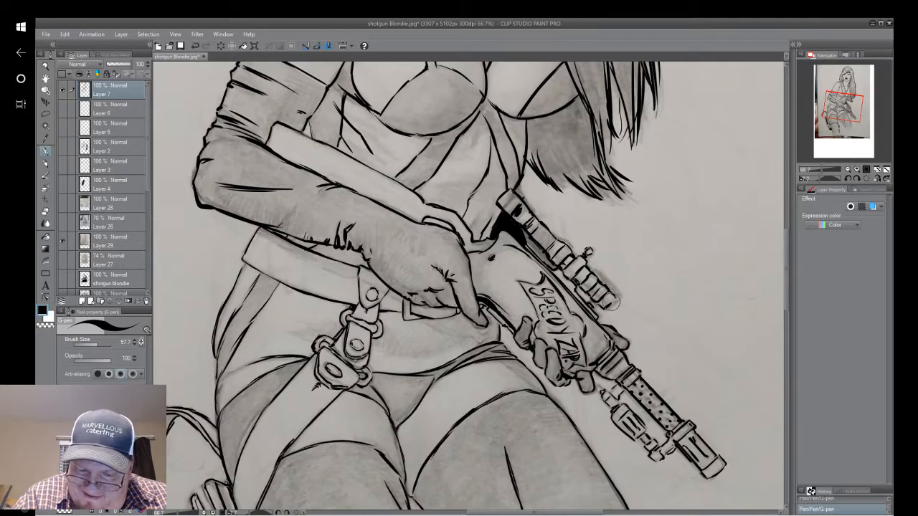
Examine the whole inked figure upright, with the pencil sketch layer hidden for comparison and shown again.
{"action": "left_click_drag", "start_coordinate": [846, 119], "coordinate": [840, 104]}
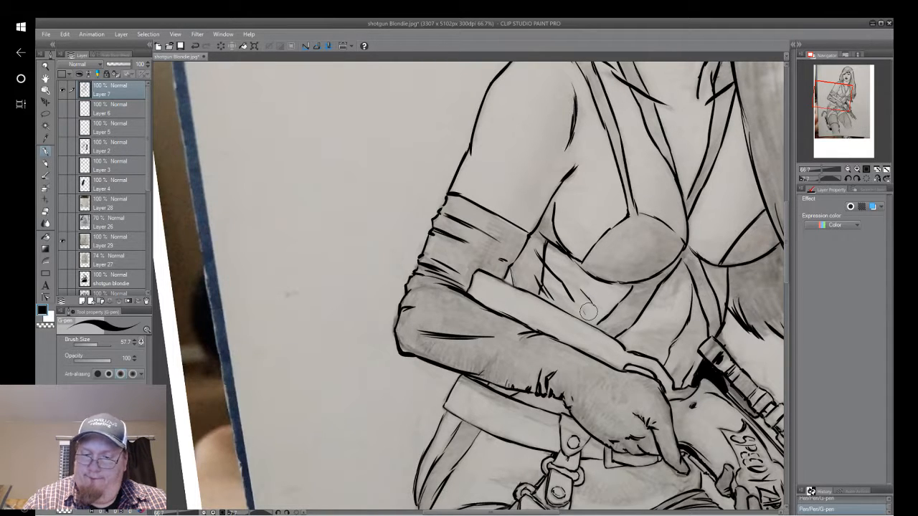
{"action": "mouse_move", "coordinate": [842, 104]}
{"action": "left_mouse_down"}
{"action": "mouse_move", "coordinate": [844, 92]}
{"action": "mouse_move", "coordinate": [846, 116]}
{"action": "mouse_move", "coordinate": [841, 106]}
{"action": "left_mouse_up"}
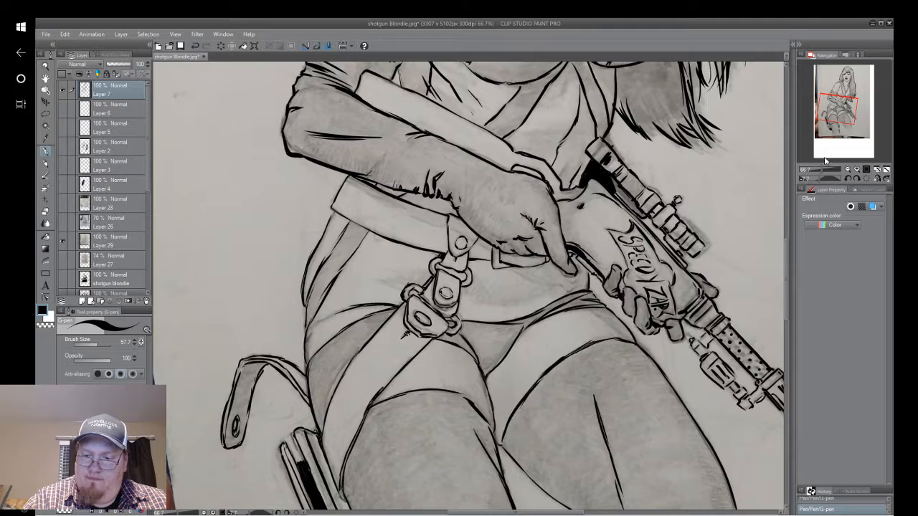
{"action": "left_click_drag", "start_coordinate": [821, 170], "coordinate": [817, 170]}
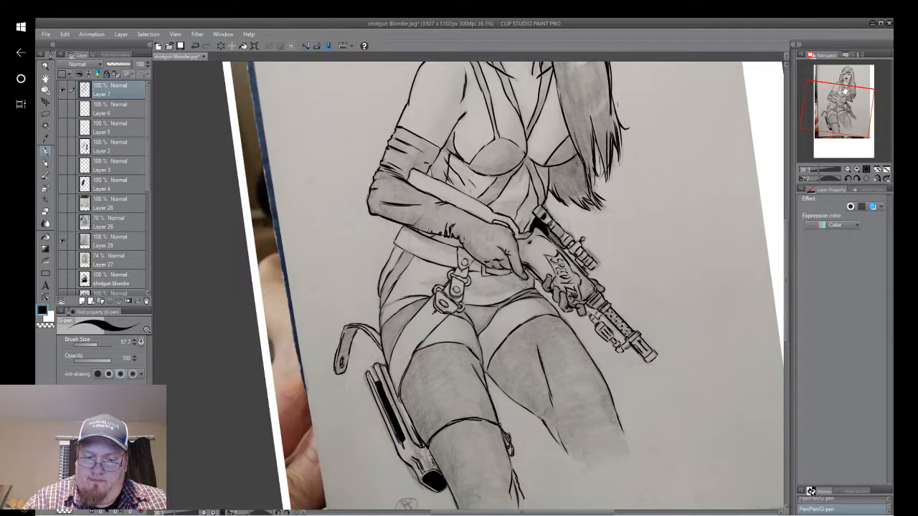
{"action": "scroll", "coordinate": [845, 90], "scroll_direction": "down", "scroll_amount": 1}
{"action": "left_click_drag", "start_coordinate": [845, 90], "coordinate": [849, 80]}
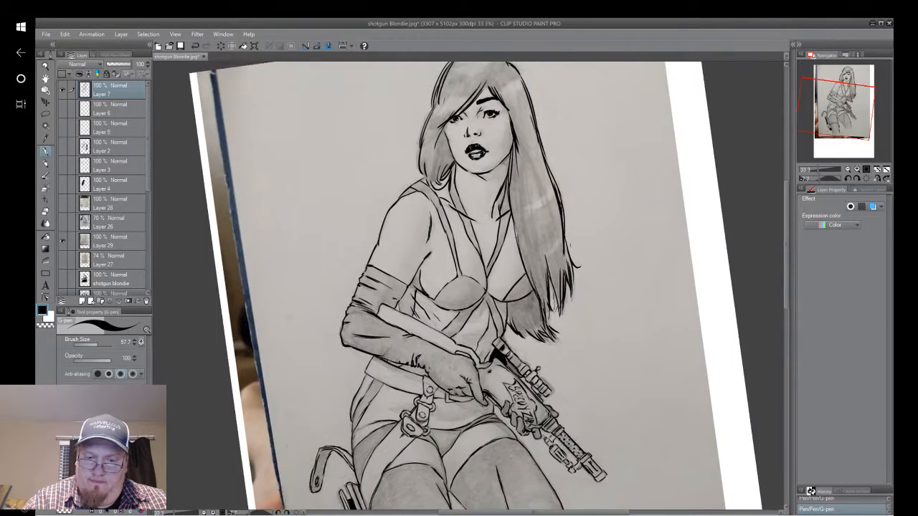
{"action": "left_click", "coordinate": [867, 178]}
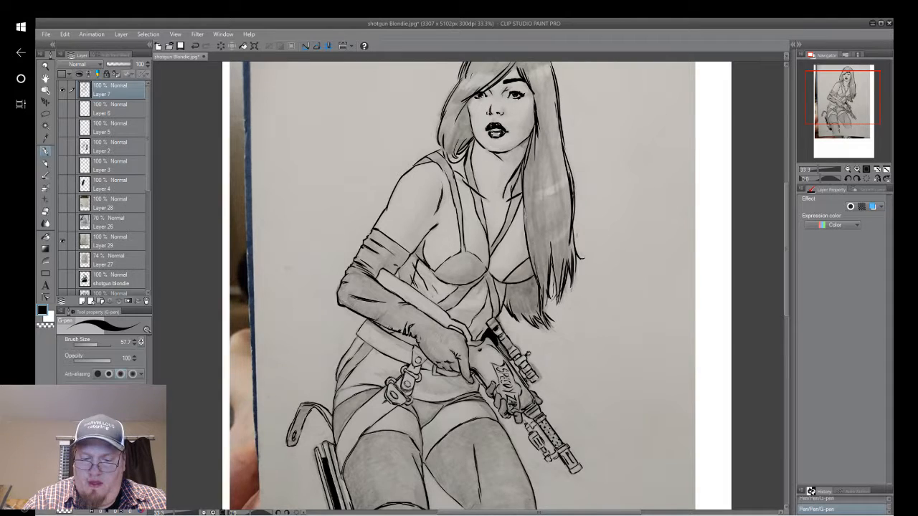
{"action": "scroll", "coordinate": [641, 287], "scroll_direction": "down", "scroll_amount": 2}
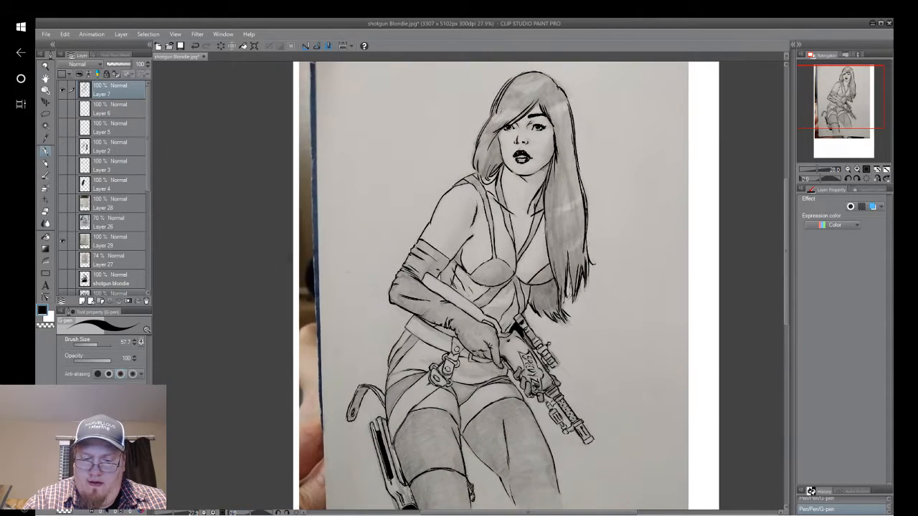
{"action": "scroll", "coordinate": [512, 287], "scroll_direction": "down", "scroll_amount": 1}
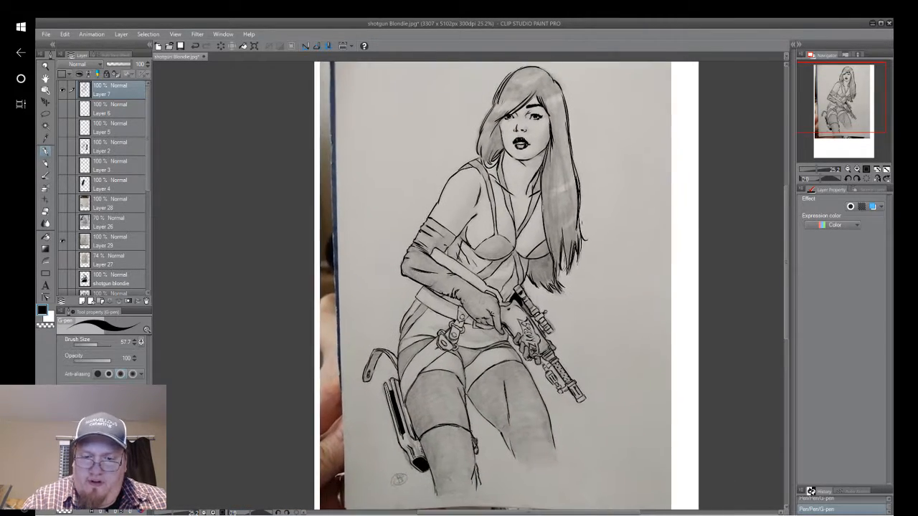
{"action": "left_click", "coordinate": [63, 241]}
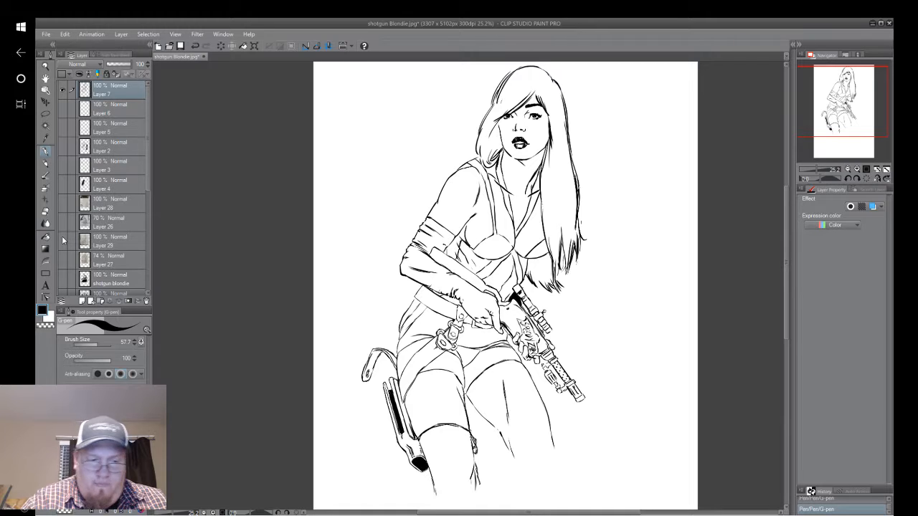
{"action": "left_click", "coordinate": [58, 234]}
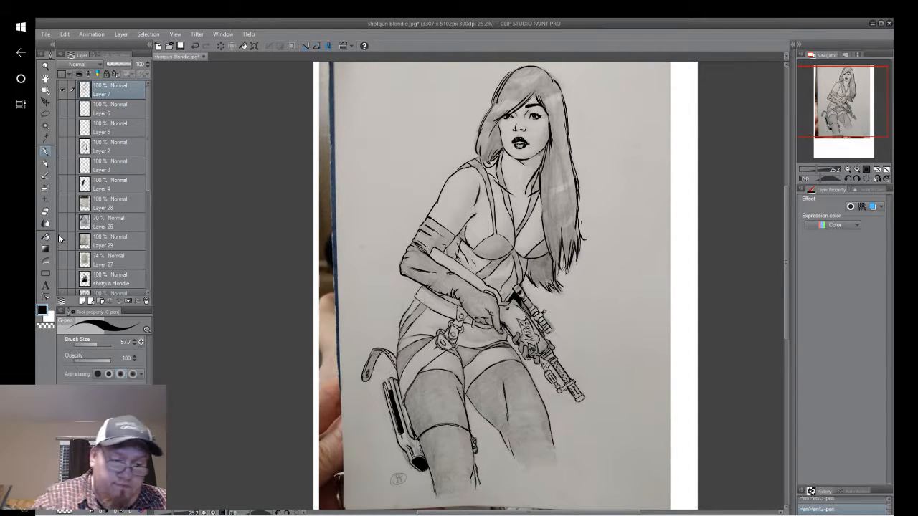
Clean up the strap lines across the hip beside the buckle, and add short hatching along the edges of the thighs.
{"action": "scroll", "coordinate": [447, 370], "scroll_direction": "up", "scroll_amount": 2}
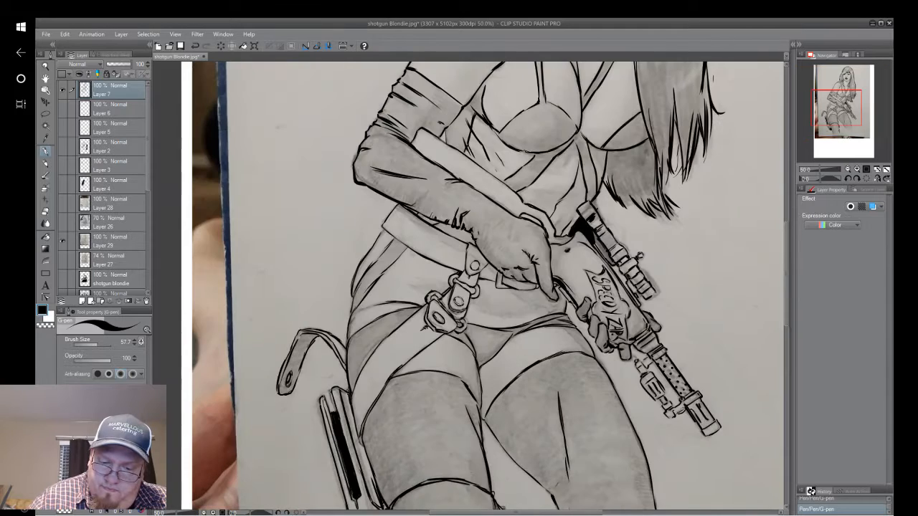
{"action": "left_click_drag", "start_coordinate": [351, 304], "coordinate": [527, 281]}
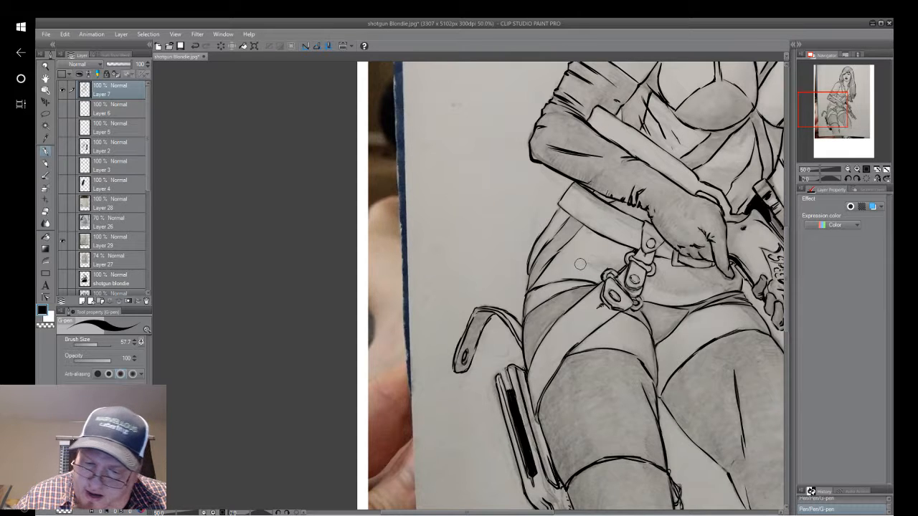
{"action": "mouse_move", "coordinate": [584, 286]}
{"action": "left_mouse_down"}
{"action": "mouse_move", "coordinate": [563, 292]}
{"action": "mouse_move", "coordinate": [598, 284]}
{"action": "left_mouse_up"}
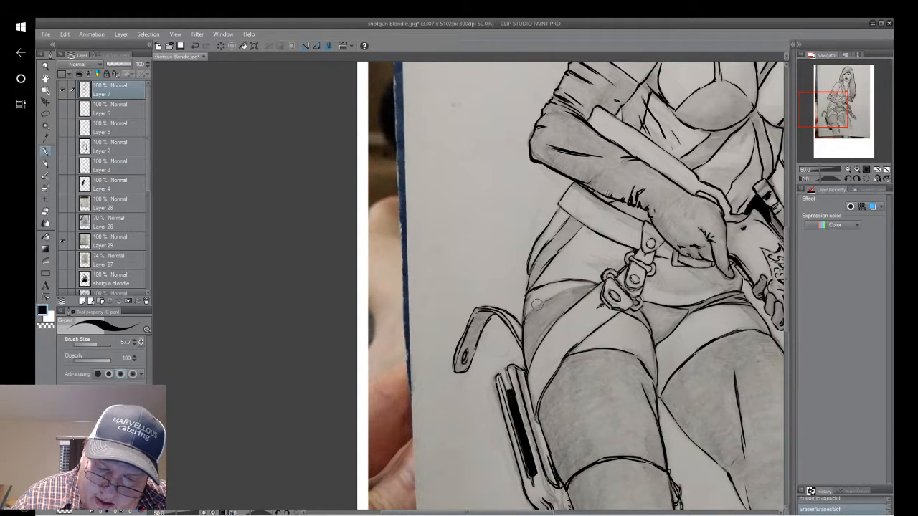
{"action": "left_click", "coordinate": [854, 492]}
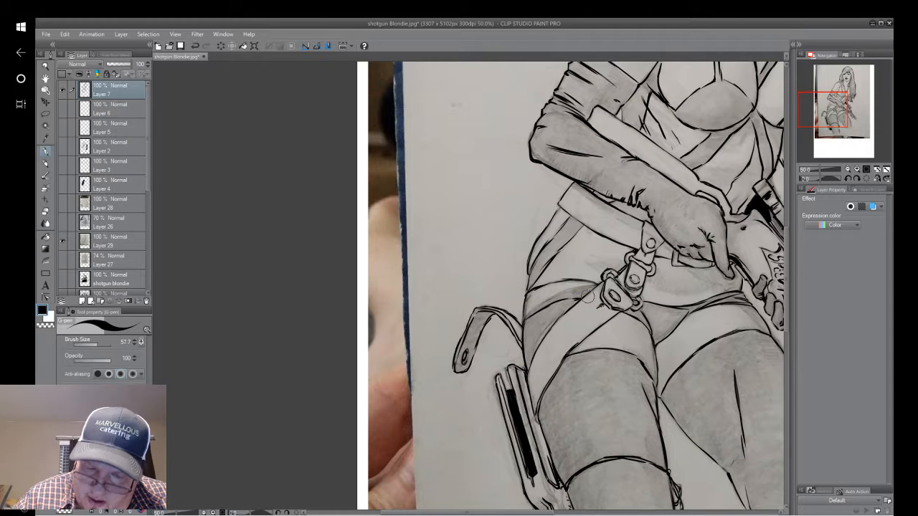
{"action": "scroll", "coordinate": [586, 296], "scroll_direction": "down", "scroll_amount": 3}
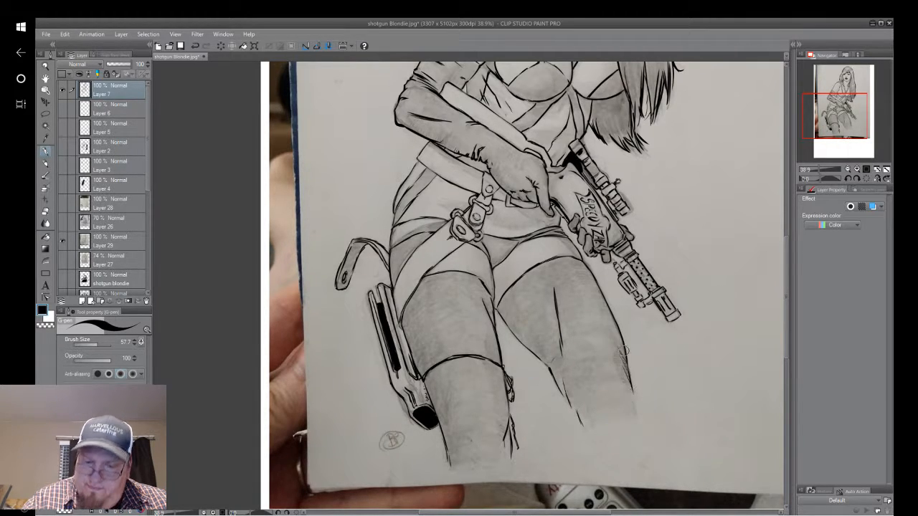
{"action": "scroll", "coordinate": [623, 351], "scroll_direction": "up", "scroll_amount": 2}
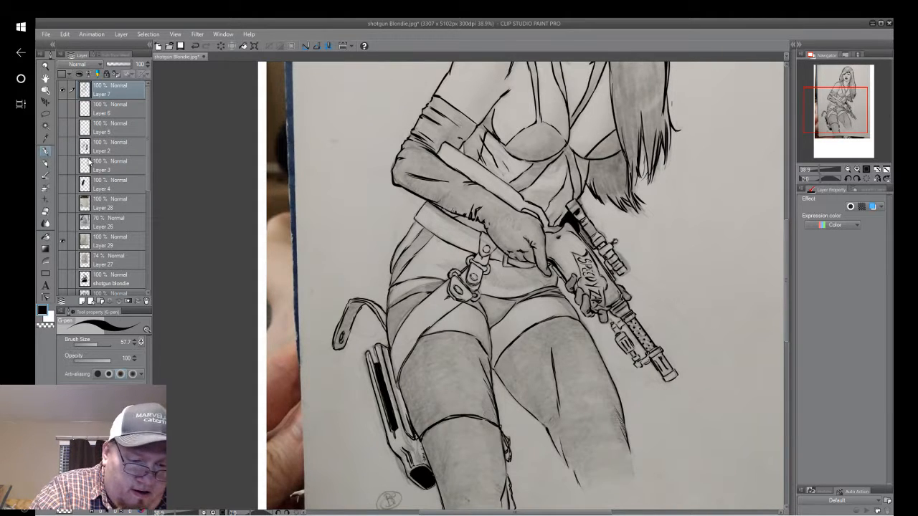
Add a new layer directly above Layer 6 and hatch the shadows on the stomach, below the bust and at the neck.
{"action": "left_click", "coordinate": [110, 116]}
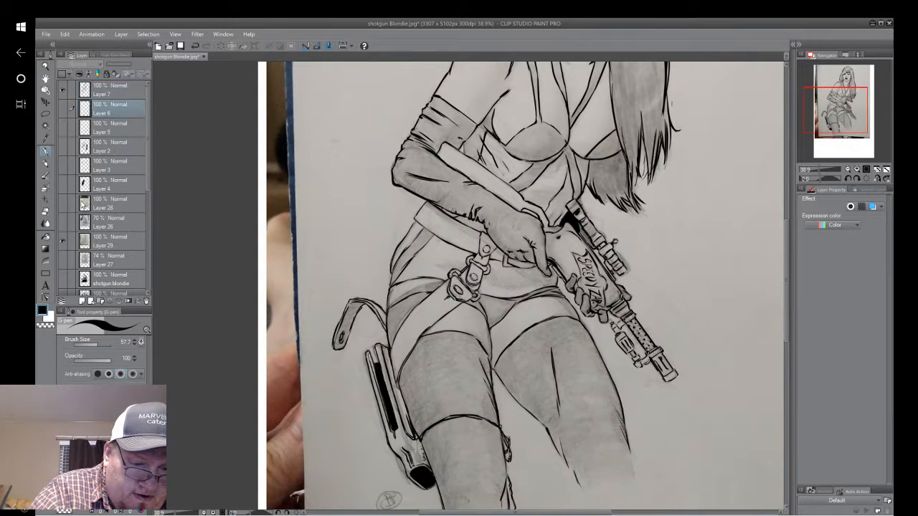
{"action": "left_click", "coordinate": [82, 302]}
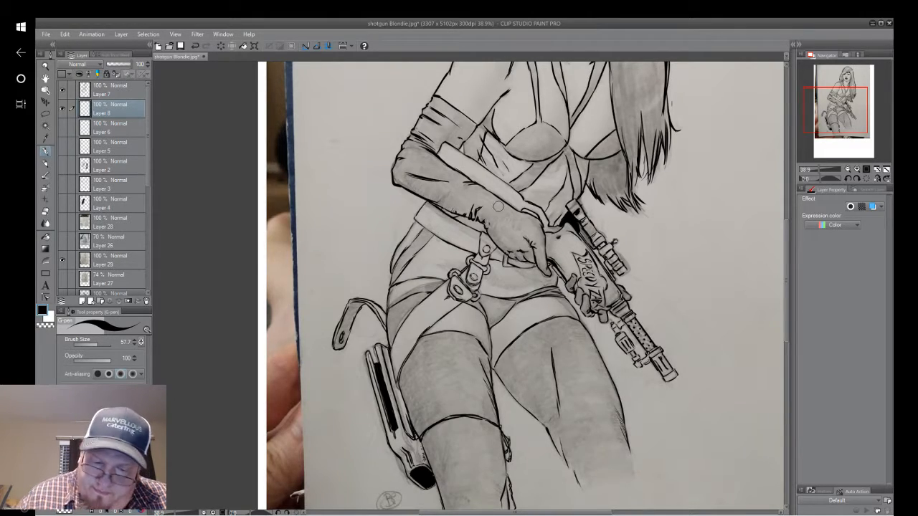
{"action": "left_click_drag", "start_coordinate": [498, 206], "coordinate": [462, 275]}
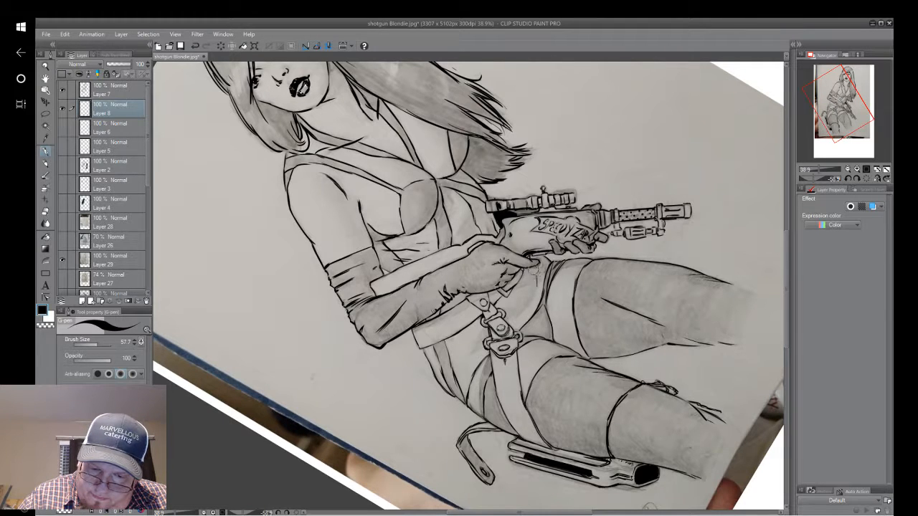
{"action": "left_click_drag", "start_coordinate": [538, 270], "coordinate": [534, 293]}
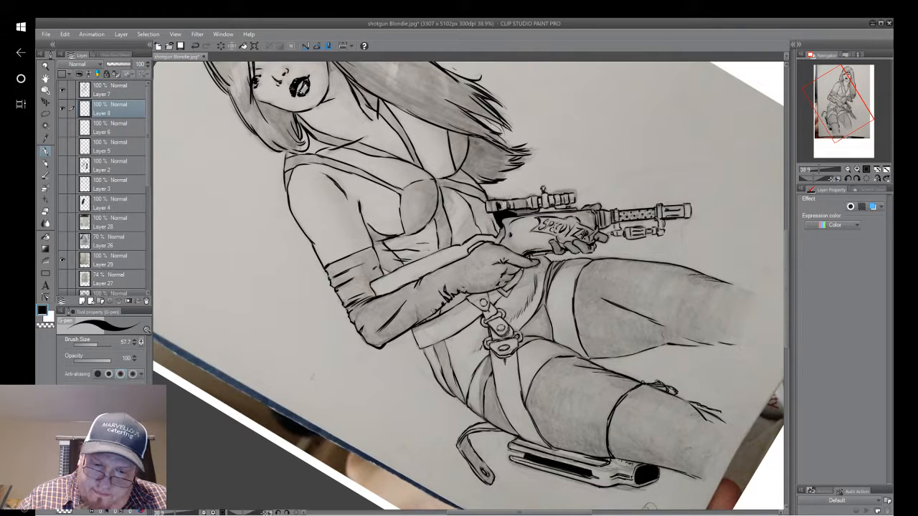
{"action": "scroll", "coordinate": [489, 316], "scroll_direction": "up", "scroll_amount": 3}
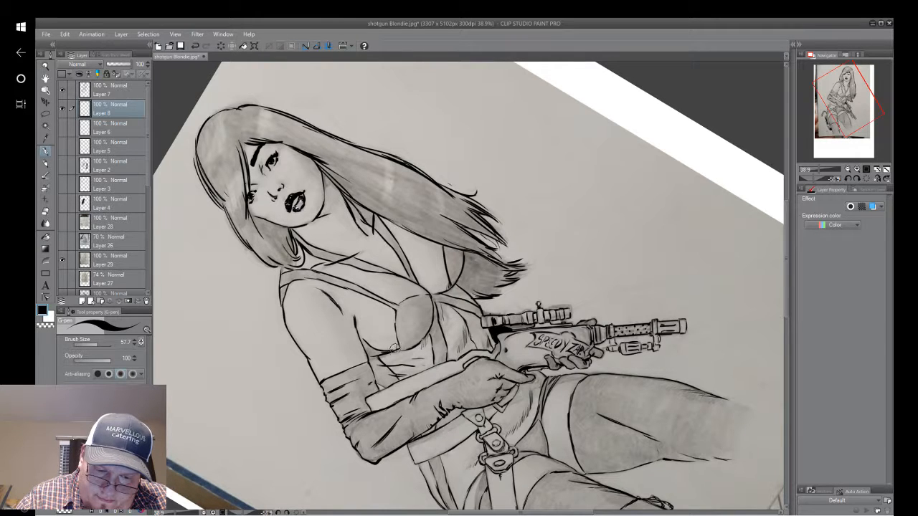
{"action": "left_click_drag", "start_coordinate": [393, 332], "coordinate": [449, 395]}
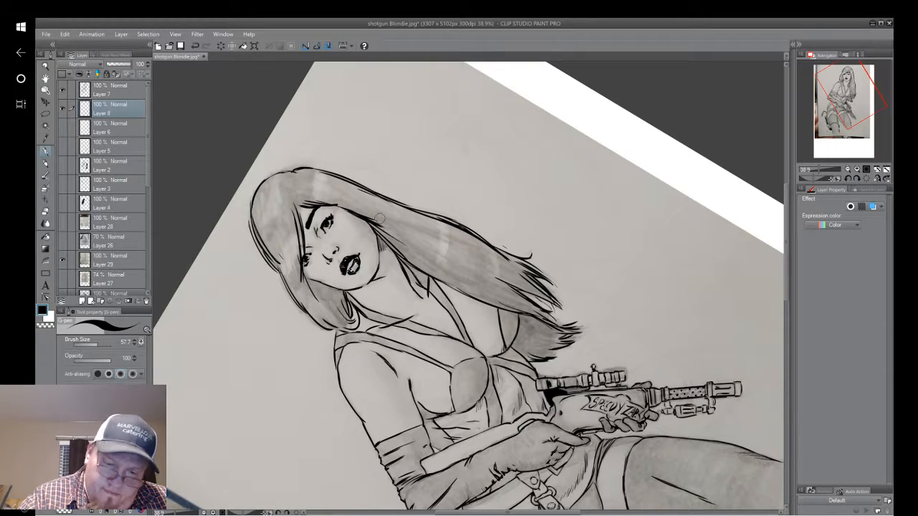
{"action": "left_click_drag", "start_coordinate": [466, 323], "coordinate": [487, 175]}
{"action": "left_click_drag", "start_coordinate": [459, 287], "coordinate": [432, 283]}
Hide the pencil sketch layer and add another new layer above the hatching layer.
{"action": "left_click", "coordinate": [62, 261]}
{"action": "left_click_drag", "start_coordinate": [445, 272], "coordinate": [438, 230]}
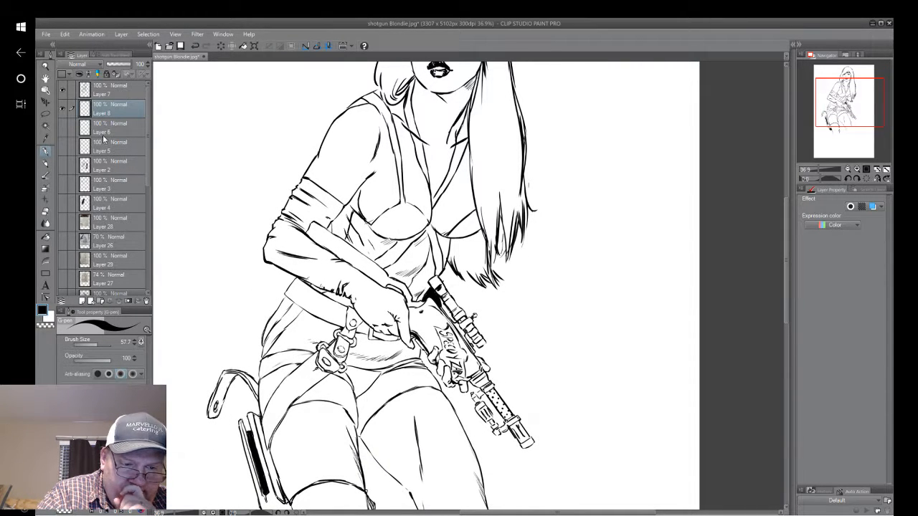
{"action": "left_click", "coordinate": [82, 300]}
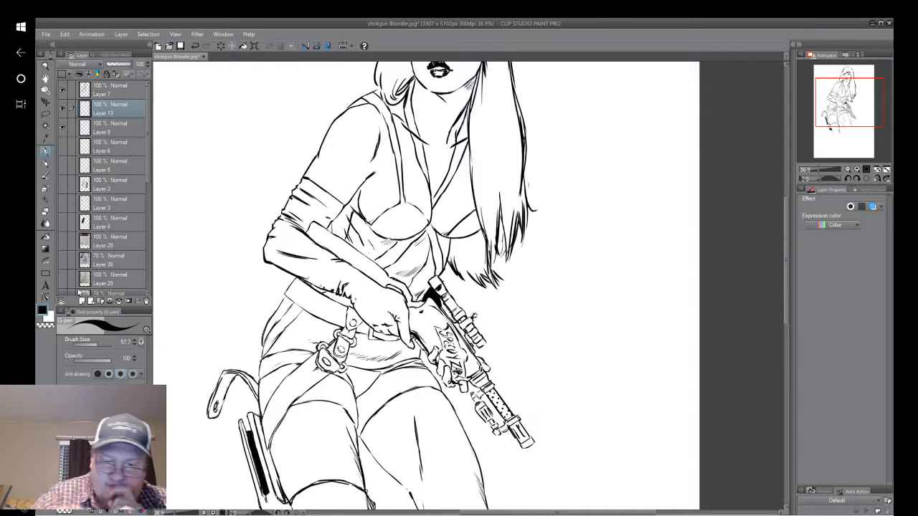
Fill the leg beside the holster with solid black below the thigh band, ending in a ragged lower edge.
{"action": "left_click_drag", "start_coordinate": [851, 102], "coordinate": [847, 112]}
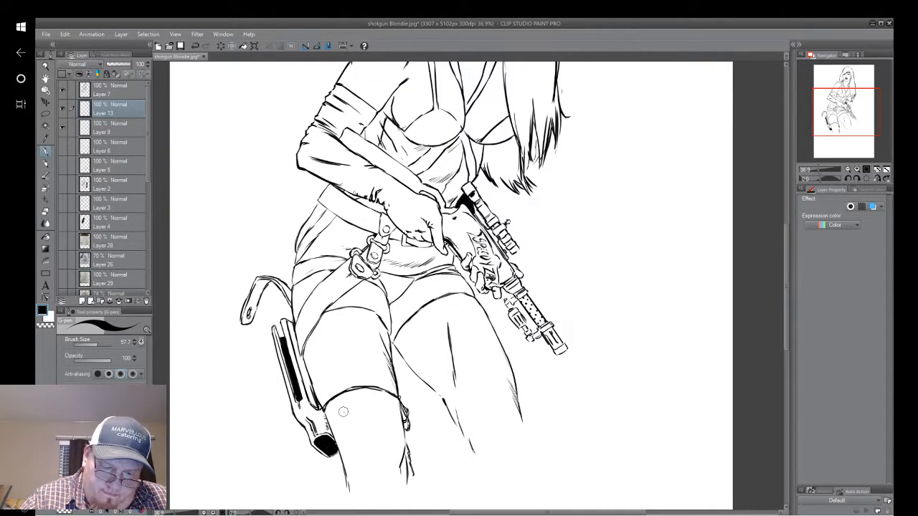
{"action": "mouse_move", "coordinate": [337, 401]}
{"action": "left_mouse_down"}
{"action": "mouse_move", "coordinate": [352, 429]}
{"action": "mouse_move", "coordinate": [342, 407]}
{"action": "mouse_move", "coordinate": [334, 425]}
{"action": "mouse_move", "coordinate": [337, 406]}
{"action": "mouse_move", "coordinate": [351, 437]}
{"action": "mouse_move", "coordinate": [337, 435]}
{"action": "mouse_move", "coordinate": [350, 482]}
{"action": "left_mouse_up"}
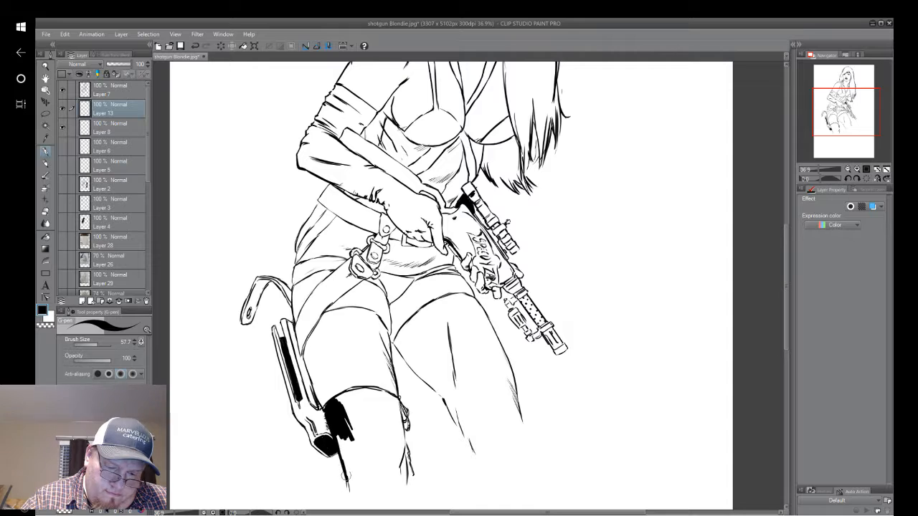
{"action": "mouse_move", "coordinate": [338, 439]}
{"action": "left_mouse_down"}
{"action": "mouse_move", "coordinate": [354, 489]}
{"action": "mouse_move", "coordinate": [353, 481]}
{"action": "mouse_move", "coordinate": [365, 488]}
{"action": "left_mouse_up"}
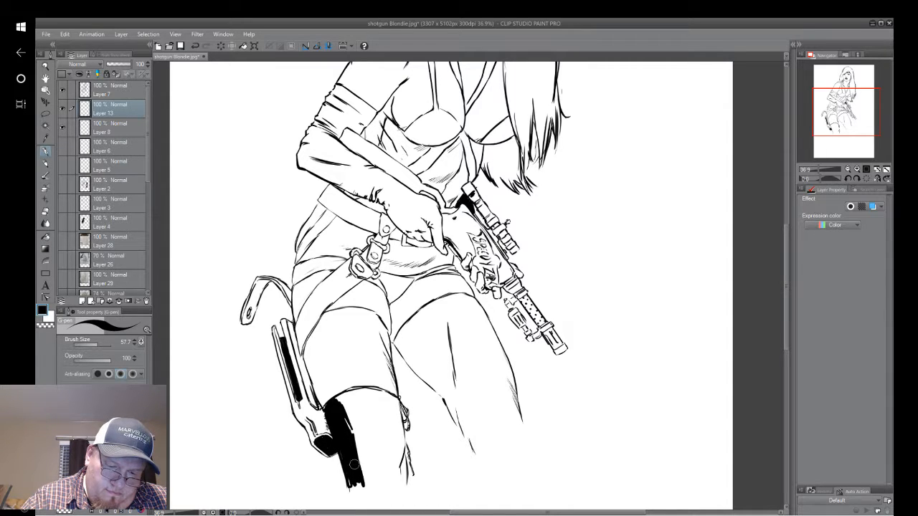
{"action": "mouse_move", "coordinate": [339, 407]}
{"action": "left_mouse_down"}
{"action": "mouse_move", "coordinate": [353, 435]}
{"action": "mouse_move", "coordinate": [339, 391]}
{"action": "mouse_move", "coordinate": [368, 485]}
{"action": "mouse_move", "coordinate": [380, 486]}
{"action": "mouse_move", "coordinate": [389, 449]}
{"action": "mouse_move", "coordinate": [396, 474]}
{"action": "mouse_move", "coordinate": [401, 452]}
{"action": "mouse_move", "coordinate": [397, 410]}
{"action": "mouse_move", "coordinate": [399, 464]}
{"action": "left_mouse_up"}
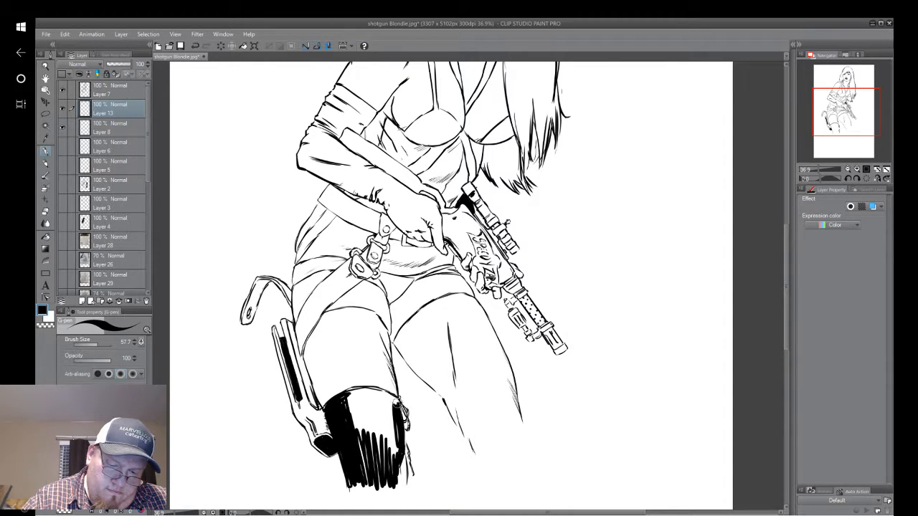
{"action": "mouse_move", "coordinate": [401, 407]}
{"action": "left_mouse_down"}
{"action": "mouse_move", "coordinate": [344, 392]}
{"action": "mouse_move", "coordinate": [362, 427]}
{"action": "mouse_move", "coordinate": [398, 459]}
{"action": "mouse_move", "coordinate": [380, 396]}
{"action": "mouse_move", "coordinate": [394, 407]}
{"action": "mouse_move", "coordinate": [361, 395]}
{"action": "mouse_move", "coordinate": [354, 401]}
{"action": "mouse_move", "coordinate": [366, 424]}
{"action": "mouse_move", "coordinate": [360, 440]}
{"action": "mouse_move", "coordinate": [373, 422]}
{"action": "mouse_move", "coordinate": [358, 425]}
{"action": "mouse_move", "coordinate": [386, 441]}
{"action": "mouse_move", "coordinate": [392, 473]}
{"action": "mouse_move", "coordinate": [378, 480]}
{"action": "left_mouse_up"}
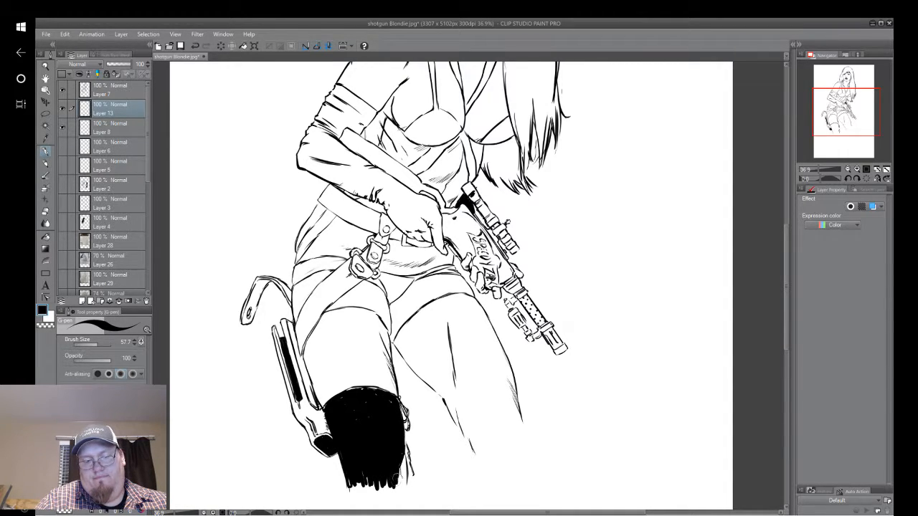
{"action": "left_click_drag", "start_coordinate": [400, 462], "coordinate": [405, 481]}
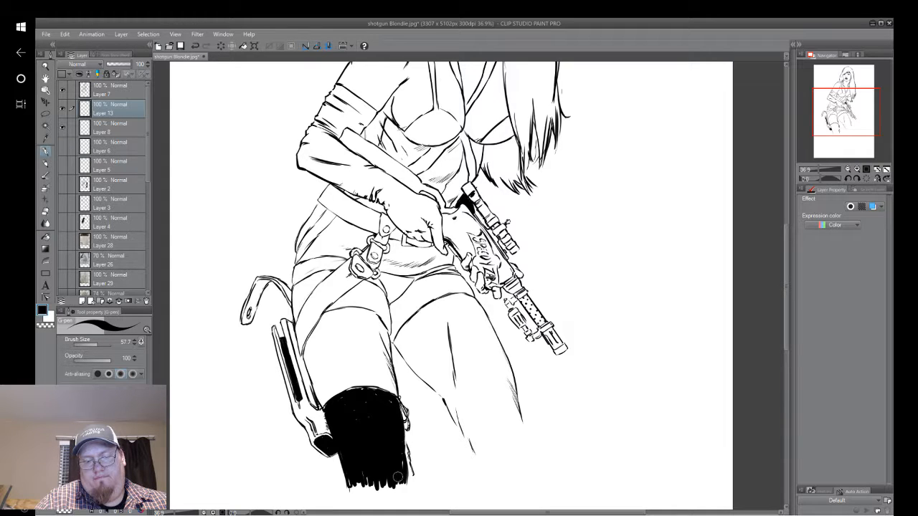
{"action": "mouse_move", "coordinate": [406, 442]}
{"action": "left_mouse_down"}
{"action": "mouse_move", "coordinate": [413, 483]}
{"action": "mouse_move", "coordinate": [407, 460]}
{"action": "left_mouse_up"}
{"action": "left_click_drag", "start_coordinate": [393, 381], "coordinate": [403, 365]}
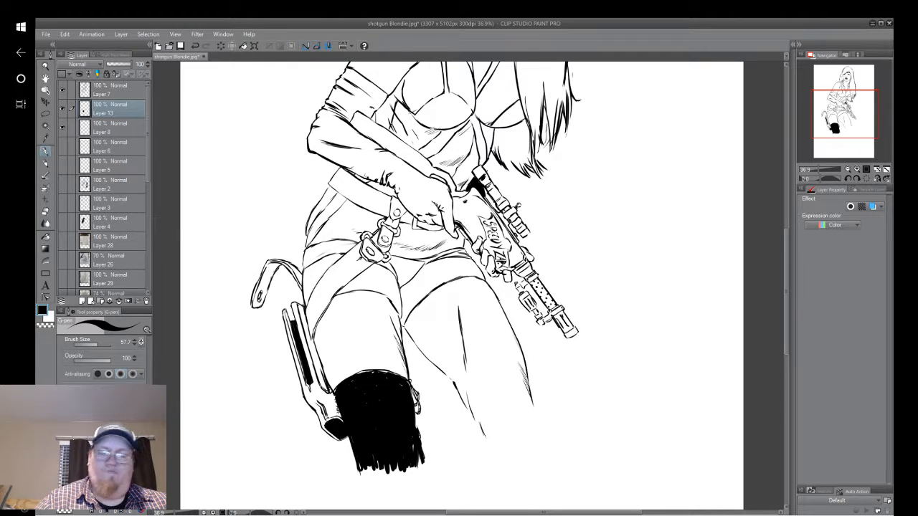
{"action": "left_click_drag", "start_coordinate": [444, 194], "coordinate": [459, 440]}
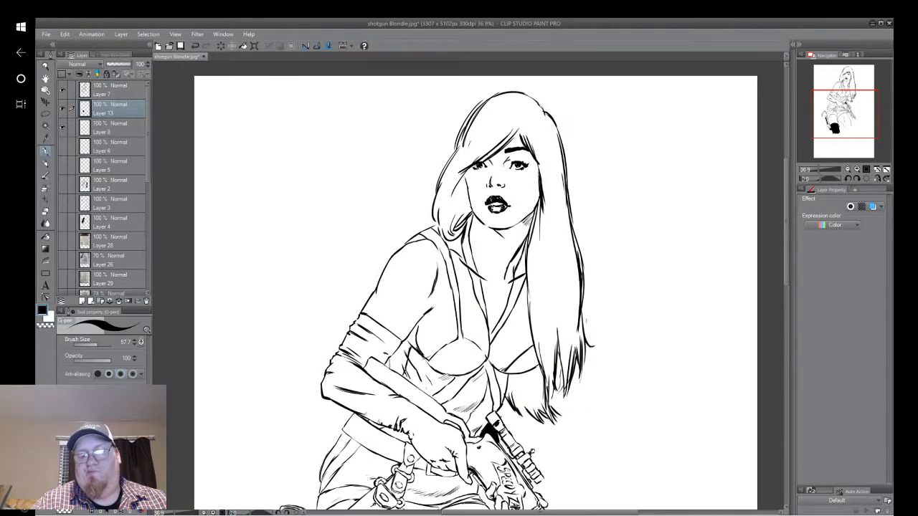
{"action": "left_click_drag", "start_coordinate": [459, 358], "coordinate": [444, 112]}
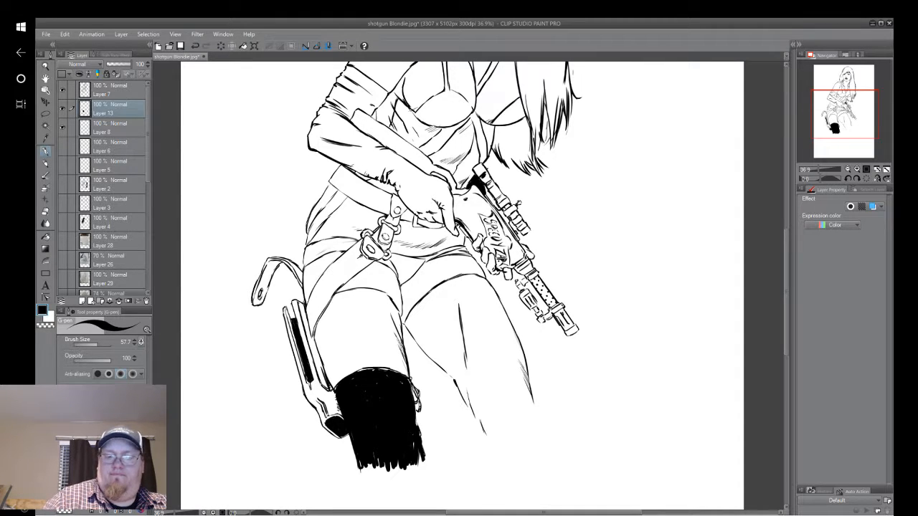
{"action": "left_click_drag", "start_coordinate": [459, 200], "coordinate": [340, 366]}
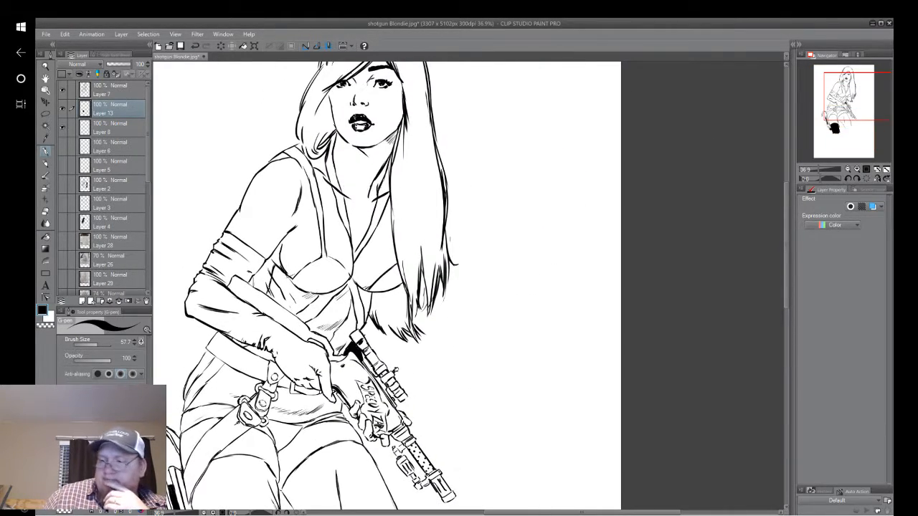
{"action": "left_click_drag", "start_coordinate": [401, 251], "coordinate": [412, 339]}
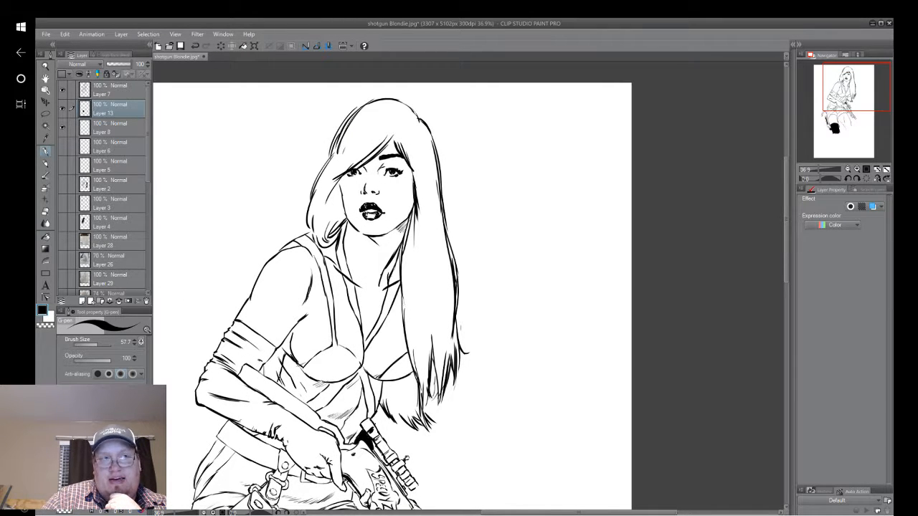
{"action": "left_click_drag", "start_coordinate": [402, 344], "coordinate": [469, 143]}
{"action": "left_click_drag", "start_coordinate": [431, 287], "coordinate": [521, 200]}
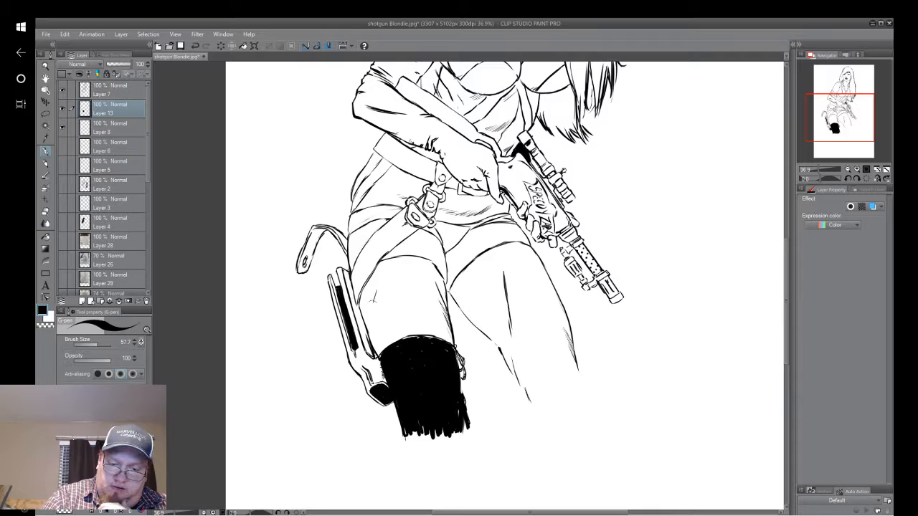
Fill the thigh beside the holster with solid black between the shorts' hem and the thigh band.
{"action": "mouse_move", "coordinate": [372, 301]}
{"action": "left_mouse_down"}
{"action": "mouse_move", "coordinate": [369, 283]}
{"action": "mouse_move", "coordinate": [366, 300]}
{"action": "mouse_move", "coordinate": [362, 290]}
{"action": "mouse_move", "coordinate": [380, 263]}
{"action": "mouse_move", "coordinate": [396, 260]}
{"action": "mouse_move", "coordinate": [371, 307]}
{"action": "mouse_move", "coordinate": [398, 337]}
{"action": "mouse_move", "coordinate": [380, 350]}
{"action": "left_mouse_up"}
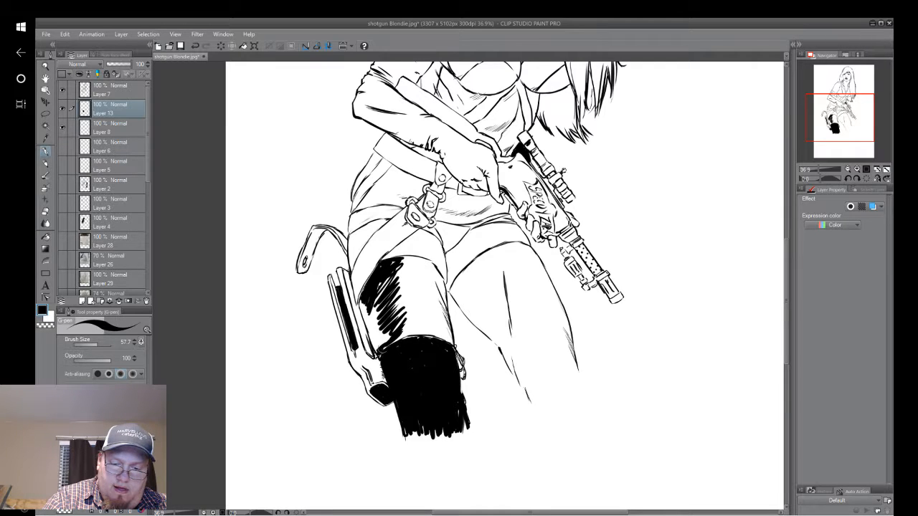
{"action": "mouse_move", "coordinate": [368, 299]}
{"action": "left_mouse_down"}
{"action": "mouse_move", "coordinate": [362, 337]}
{"action": "mouse_move", "coordinate": [370, 308]}
{"action": "mouse_move", "coordinate": [358, 301]}
{"action": "mouse_move", "coordinate": [372, 334]}
{"action": "mouse_move", "coordinate": [380, 307]}
{"action": "mouse_move", "coordinate": [378, 350]}
{"action": "mouse_move", "coordinate": [391, 331]}
{"action": "mouse_move", "coordinate": [375, 340]}
{"action": "mouse_move", "coordinate": [391, 280]}
{"action": "mouse_move", "coordinate": [378, 302]}
{"action": "left_mouse_up"}
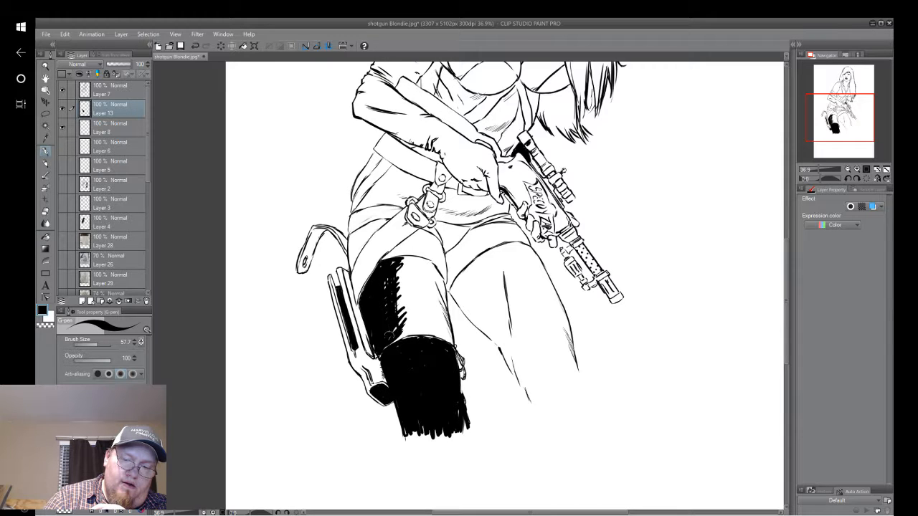
{"action": "mouse_move", "coordinate": [393, 342]}
{"action": "left_mouse_down"}
{"action": "mouse_move", "coordinate": [423, 328]}
{"action": "mouse_move", "coordinate": [449, 343]}
{"action": "mouse_move", "coordinate": [439, 296]}
{"action": "mouse_move", "coordinate": [448, 338]}
{"action": "left_mouse_up"}
{"action": "mouse_move", "coordinate": [429, 267]}
{"action": "left_mouse_down"}
{"action": "mouse_move", "coordinate": [446, 311]}
{"action": "mouse_move", "coordinate": [426, 261]}
{"action": "mouse_move", "coordinate": [444, 296]}
{"action": "mouse_move", "coordinate": [430, 275]}
{"action": "mouse_move", "coordinate": [420, 281]}
{"action": "mouse_move", "coordinate": [391, 264]}
{"action": "mouse_move", "coordinate": [423, 261]}
{"action": "mouse_move", "coordinate": [427, 270]}
{"action": "mouse_move", "coordinate": [403, 278]}
{"action": "mouse_move", "coordinate": [421, 301]}
{"action": "mouse_move", "coordinate": [410, 313]}
{"action": "mouse_move", "coordinate": [444, 327]}
{"action": "mouse_move", "coordinate": [443, 336]}
{"action": "left_mouse_up"}
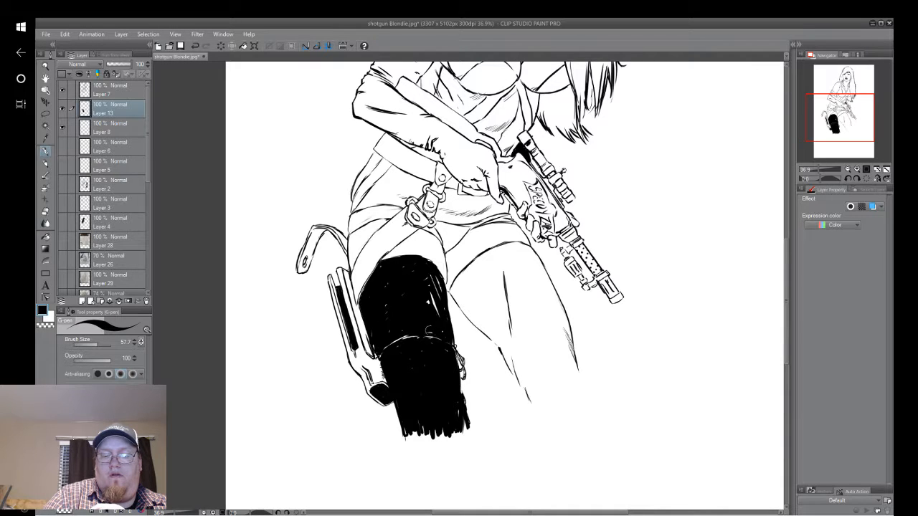
{"action": "left_click_drag", "start_coordinate": [435, 276], "coordinate": [432, 298]}
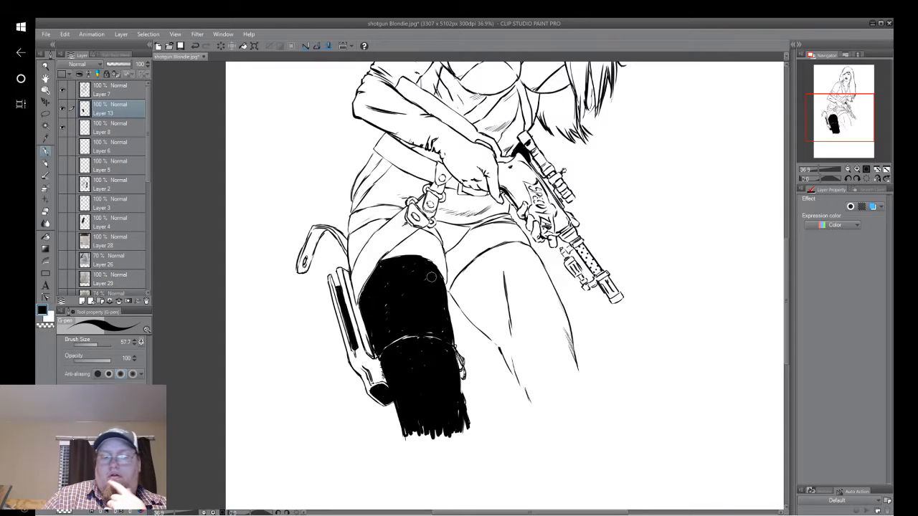
Hide Layer 13 with the solid black leg and add a new layer directly above it.
{"action": "left_click_drag", "start_coordinate": [431, 276], "coordinate": [371, 335]}
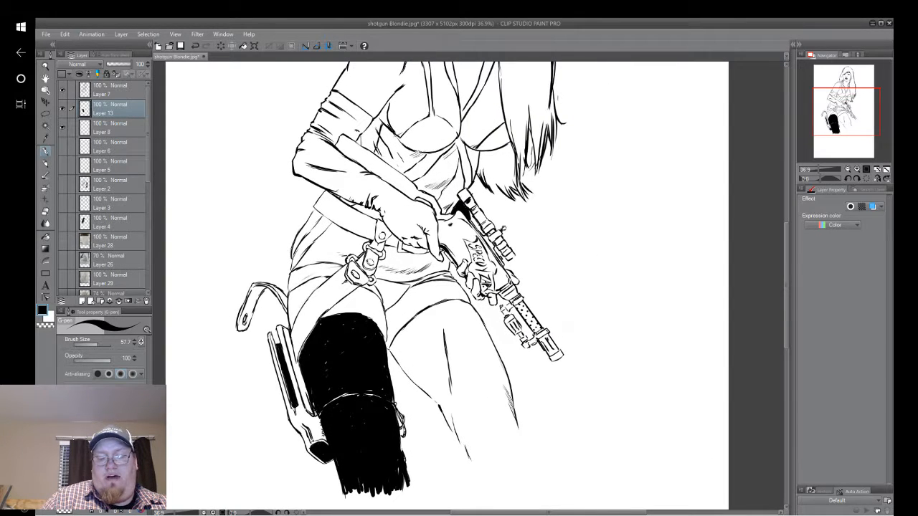
{"action": "left_click", "coordinate": [63, 110]}
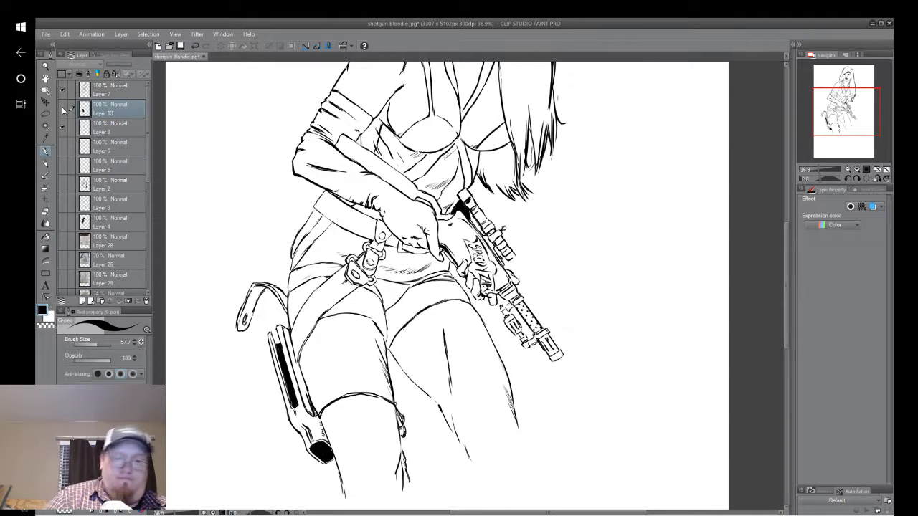
{"action": "left_click", "coordinate": [83, 302]}
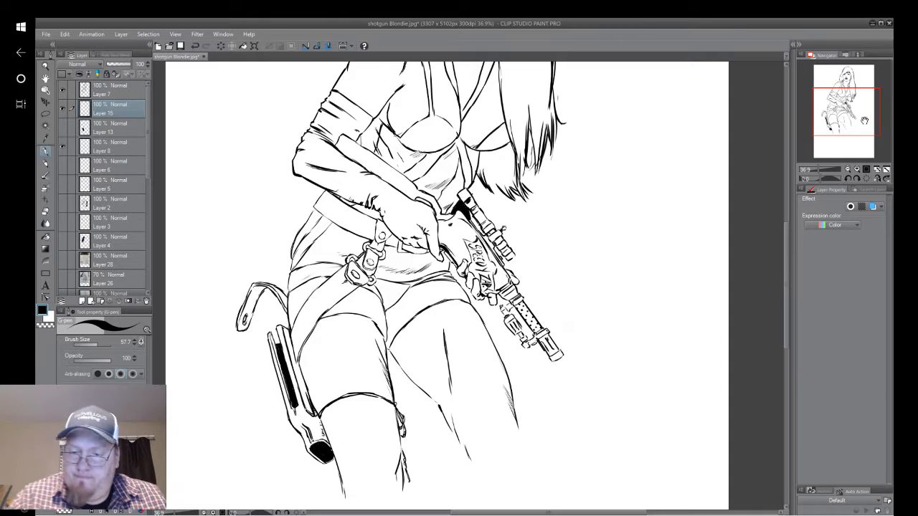
Draw a small arrow in the blank area beside the head, pointing diagonally down towards the figure.
{"action": "mouse_move", "coordinate": [862, 121]}
{"action": "left_mouse_down"}
{"action": "mouse_move", "coordinate": [865, 95]}
{"action": "mouse_move", "coordinate": [849, 92]}
{"action": "left_mouse_up"}
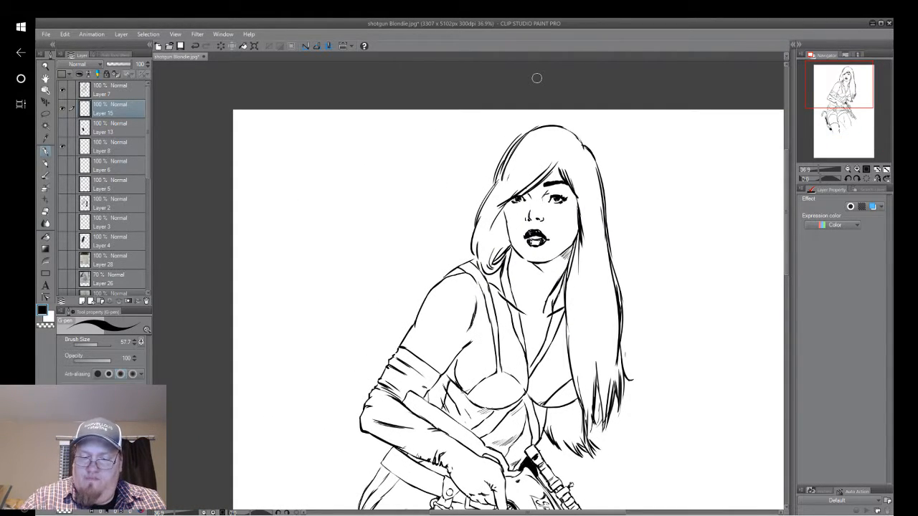
{"action": "mouse_move", "coordinate": [845, 93]}
{"action": "left_mouse_down"}
{"action": "mouse_move", "coordinate": [852, 115]}
{"action": "mouse_move", "coordinate": [852, 96]}
{"action": "left_mouse_up"}
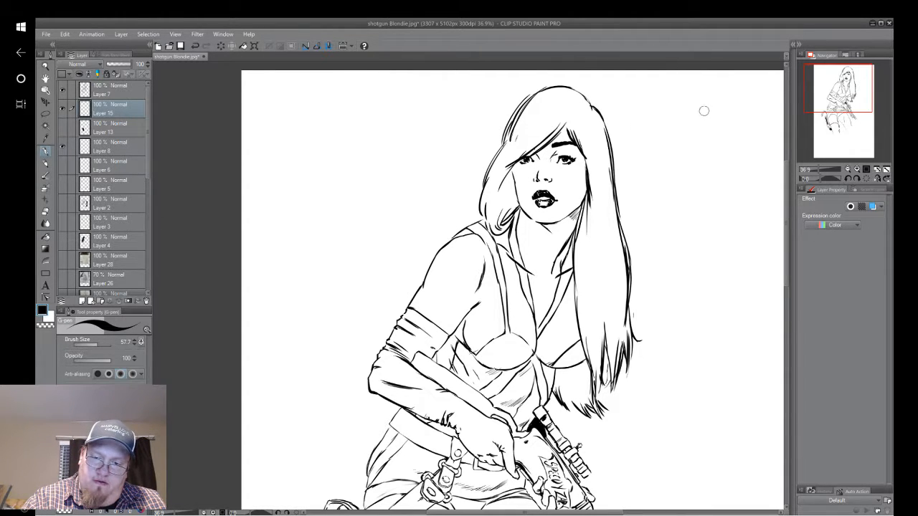
{"action": "mouse_move", "coordinate": [706, 109]}
{"action": "left_mouse_down"}
{"action": "mouse_move", "coordinate": [666, 147]}
{"action": "mouse_move", "coordinate": [696, 138]}
{"action": "mouse_move", "coordinate": [665, 147]}
{"action": "mouse_move", "coordinate": [688, 120]}
{"action": "left_mouse_up"}
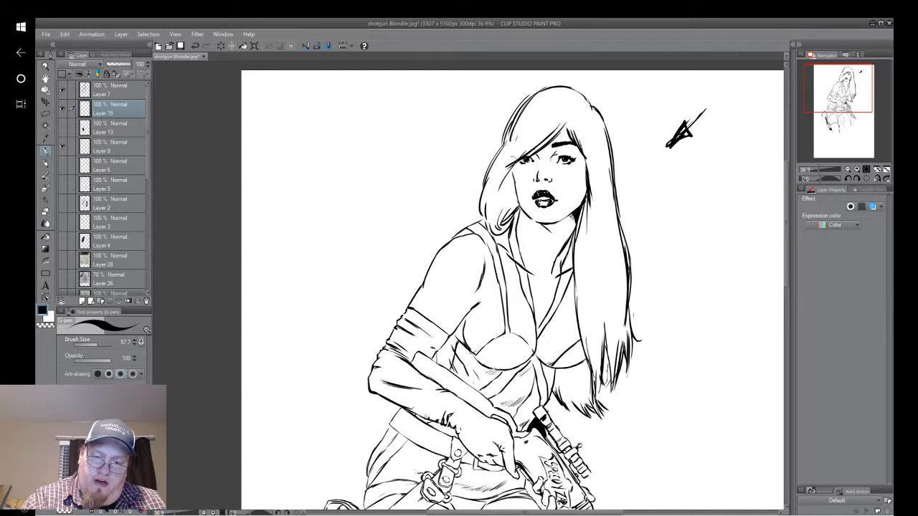
Fill solid black shadows under the chin, on the hair-side edge of the face and along the top of the shoulder.
{"action": "mouse_move", "coordinate": [537, 228]}
{"action": "left_mouse_down"}
{"action": "mouse_move", "coordinate": [517, 233]}
{"action": "mouse_move", "coordinate": [520, 210]}
{"action": "mouse_move", "coordinate": [518, 234]}
{"action": "mouse_move", "coordinate": [540, 226]}
{"action": "mouse_move", "coordinate": [527, 219]}
{"action": "mouse_move", "coordinate": [550, 236]}
{"action": "mouse_move", "coordinate": [528, 228]}
{"action": "left_mouse_up"}
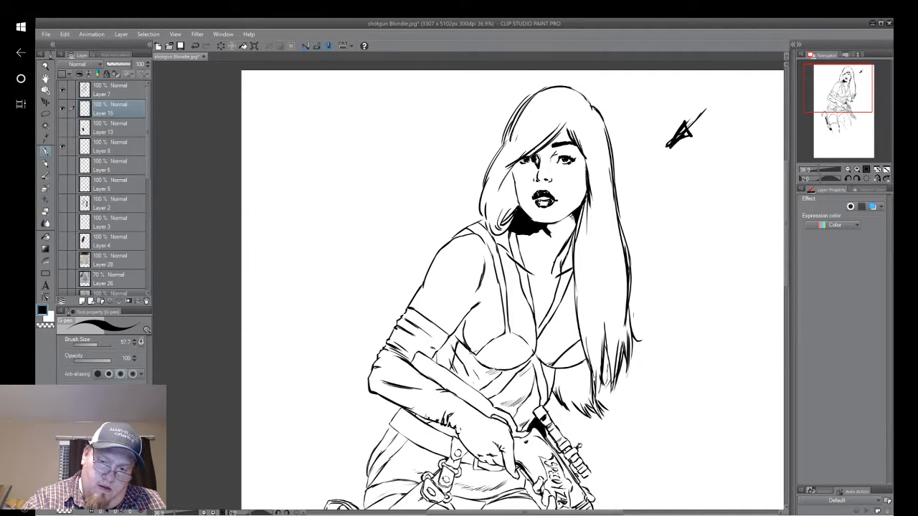
{"action": "left_click_drag", "start_coordinate": [536, 157], "coordinate": [512, 176]}
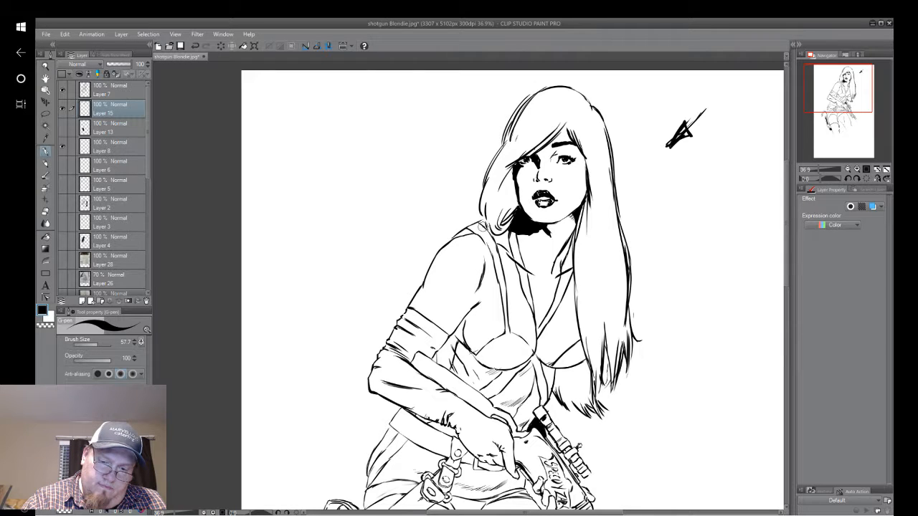
{"action": "left_click_drag", "start_coordinate": [487, 223], "coordinate": [468, 235]}
{"action": "mouse_move", "coordinate": [472, 227]}
{"action": "left_mouse_down"}
{"action": "mouse_move", "coordinate": [462, 233]}
{"action": "mouse_move", "coordinate": [486, 222]}
{"action": "left_mouse_up"}
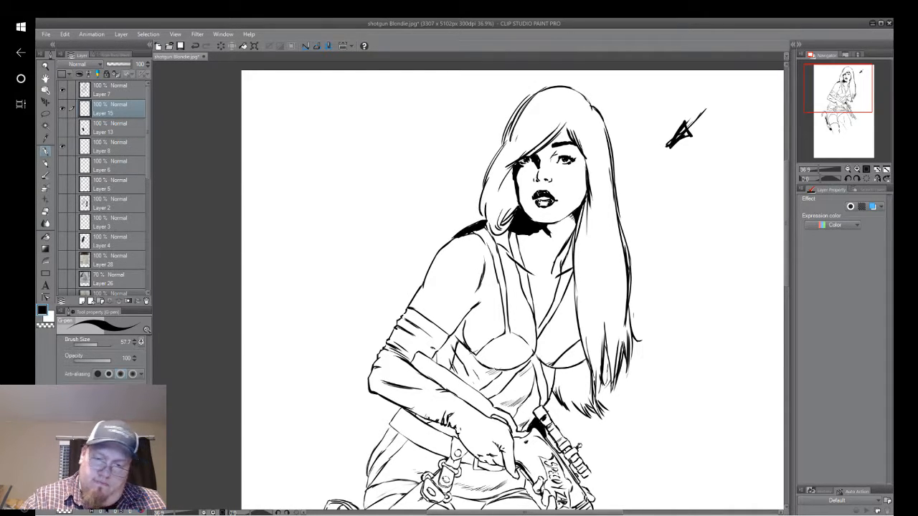
Ink a thick black shadow down the outer edge of the bent arm, from the upper arm over the elbow to the hand.
{"action": "mouse_move", "coordinate": [416, 311]}
{"action": "left_mouse_down"}
{"action": "mouse_move", "coordinate": [456, 236]}
{"action": "mouse_move", "coordinate": [473, 239]}
{"action": "mouse_move", "coordinate": [459, 233]}
{"action": "mouse_move", "coordinate": [436, 252]}
{"action": "mouse_move", "coordinate": [412, 299]}
{"action": "mouse_move", "coordinate": [415, 284]}
{"action": "mouse_move", "coordinate": [421, 309]}
{"action": "mouse_move", "coordinate": [435, 266]}
{"action": "left_mouse_up"}
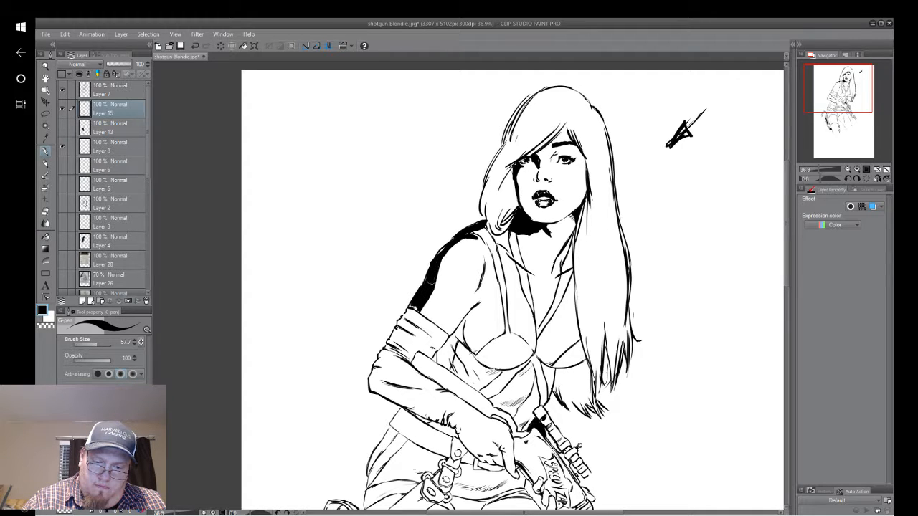
{"action": "mouse_move", "coordinate": [415, 308]}
{"action": "left_mouse_down"}
{"action": "mouse_move", "coordinate": [381, 352]}
{"action": "mouse_move", "coordinate": [396, 322]}
{"action": "mouse_move", "coordinate": [395, 345]}
{"action": "mouse_move", "coordinate": [413, 316]}
{"action": "left_mouse_up"}
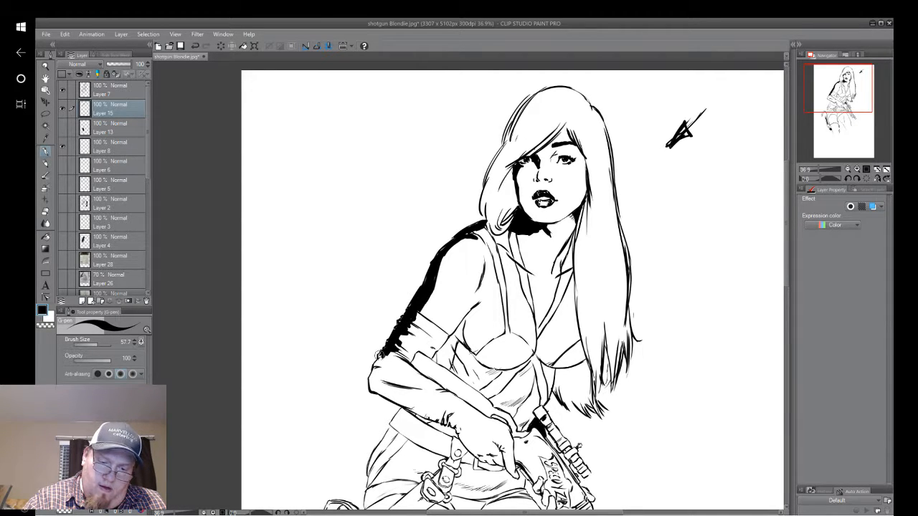
{"action": "mouse_move", "coordinate": [388, 352]}
{"action": "left_mouse_down"}
{"action": "mouse_move", "coordinate": [373, 366]}
{"action": "mouse_move", "coordinate": [389, 379]}
{"action": "mouse_move", "coordinate": [383, 390]}
{"action": "mouse_move", "coordinate": [406, 403]}
{"action": "mouse_move", "coordinate": [372, 387]}
{"action": "mouse_move", "coordinate": [373, 365]}
{"action": "mouse_move", "coordinate": [382, 391]}
{"action": "mouse_move", "coordinate": [377, 383]}
{"action": "left_mouse_up"}
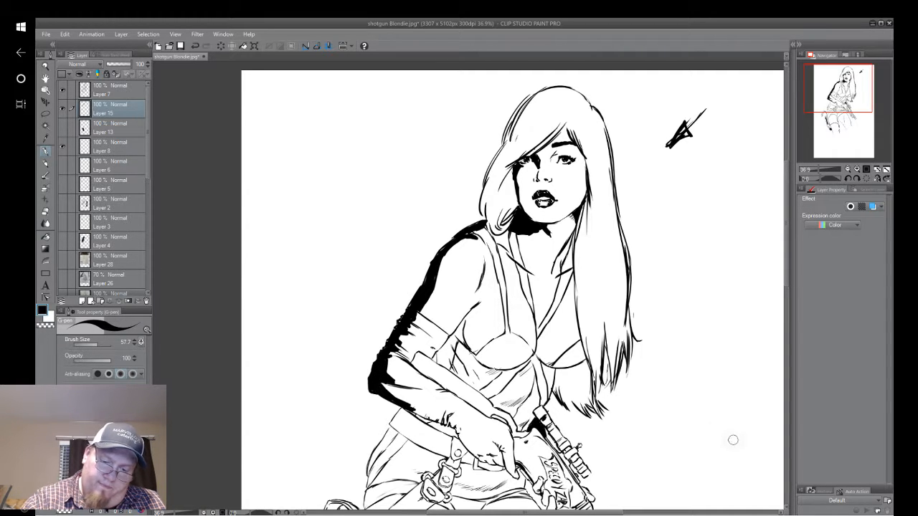
{"action": "mouse_move", "coordinate": [411, 409]}
{"action": "left_mouse_down"}
{"action": "mouse_move", "coordinate": [460, 429]}
{"action": "mouse_move", "coordinate": [479, 459]}
{"action": "mouse_move", "coordinate": [504, 456]}
{"action": "mouse_move", "coordinate": [518, 480]}
{"action": "mouse_move", "coordinate": [476, 459]}
{"action": "left_mouse_up"}
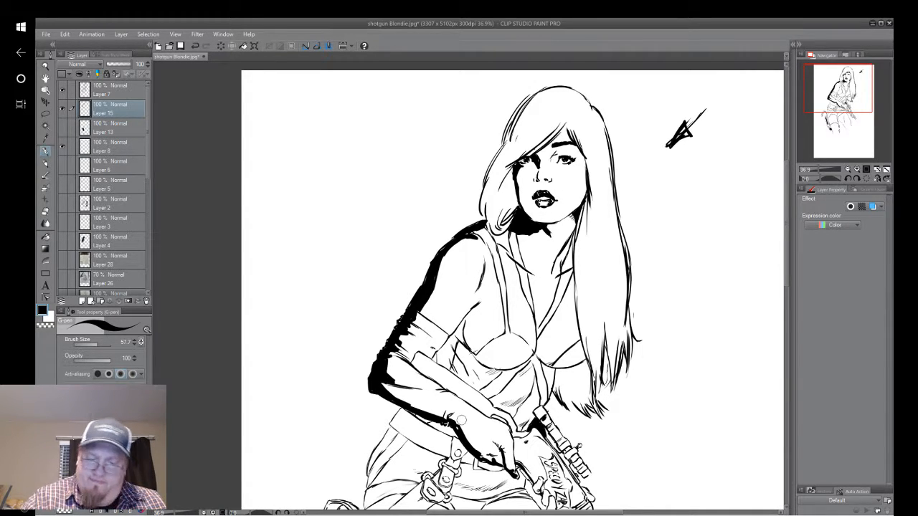
Fill black shadows on the side of the torso next to the arm and along the underside of both bust cups.
{"action": "mouse_move", "coordinate": [843, 95]}
{"action": "left_mouse_down"}
{"action": "mouse_move", "coordinate": [841, 109]}
{"action": "mouse_move", "coordinate": [840, 99]}
{"action": "left_mouse_up"}
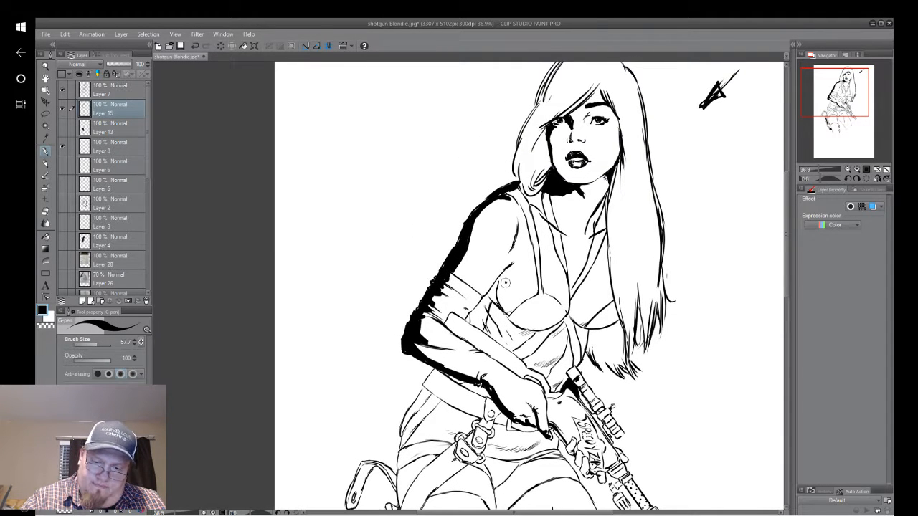
{"action": "mouse_move", "coordinate": [506, 286]}
{"action": "left_mouse_down"}
{"action": "mouse_move", "coordinate": [513, 317]}
{"action": "mouse_move", "coordinate": [505, 272]}
{"action": "mouse_move", "coordinate": [469, 317]}
{"action": "mouse_move", "coordinate": [484, 334]}
{"action": "left_mouse_up"}
{"action": "mouse_move", "coordinate": [494, 300]}
{"action": "left_mouse_down"}
{"action": "mouse_move", "coordinate": [502, 337]}
{"action": "mouse_move", "coordinate": [503, 312]}
{"action": "mouse_move", "coordinate": [510, 337]}
{"action": "mouse_move", "coordinate": [530, 334]}
{"action": "mouse_move", "coordinate": [487, 297]}
{"action": "mouse_move", "coordinate": [493, 286]}
{"action": "mouse_move", "coordinate": [470, 328]}
{"action": "mouse_move", "coordinate": [486, 290]}
{"action": "left_mouse_up"}
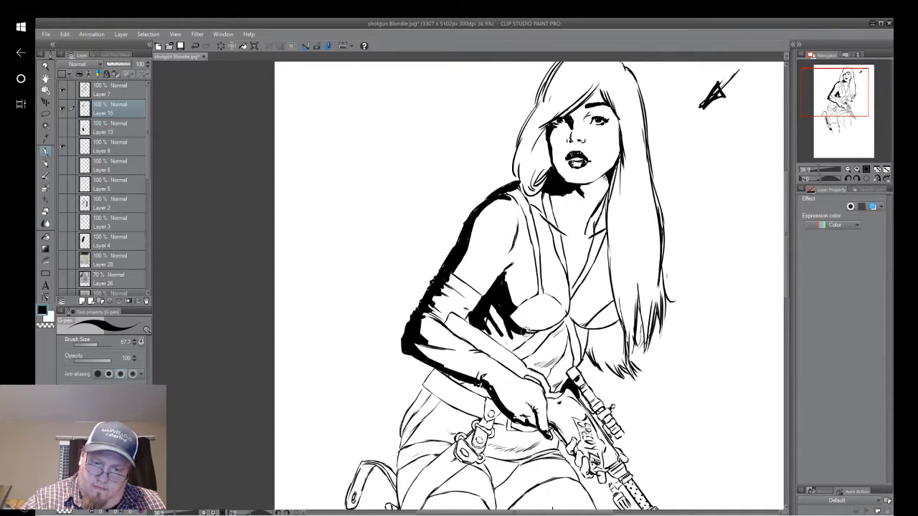
{"action": "mouse_move", "coordinate": [576, 334]}
{"action": "left_mouse_down"}
{"action": "mouse_move", "coordinate": [586, 332]}
{"action": "mouse_move", "coordinate": [568, 318]}
{"action": "mouse_move", "coordinate": [585, 336]}
{"action": "mouse_move", "coordinate": [573, 339]}
{"action": "left_mouse_up"}
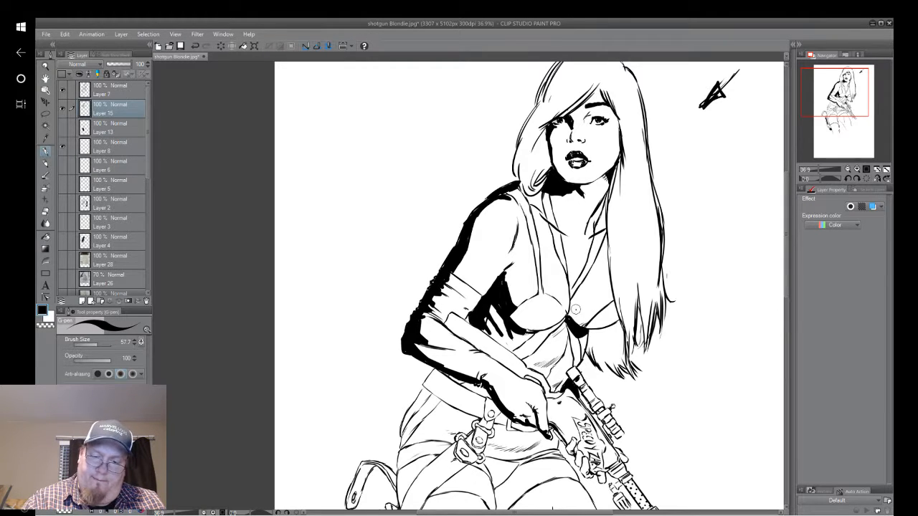
{"action": "mouse_move", "coordinate": [577, 311]}
{"action": "left_mouse_down"}
{"action": "mouse_move", "coordinate": [607, 321]}
{"action": "mouse_move", "coordinate": [570, 307]}
{"action": "mouse_move", "coordinate": [584, 327]}
{"action": "mouse_move", "coordinate": [618, 320]}
{"action": "left_mouse_up"}
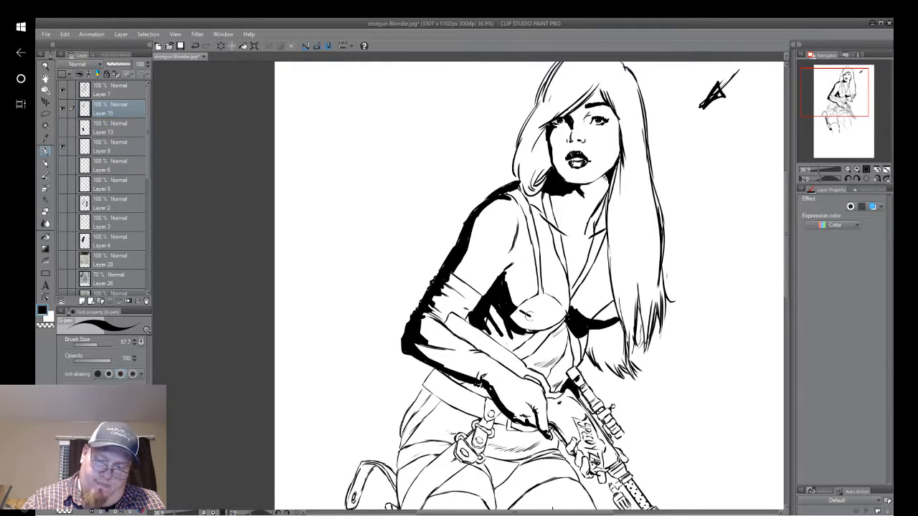
{"action": "mouse_move", "coordinate": [545, 319]}
{"action": "left_mouse_down"}
{"action": "mouse_move", "coordinate": [567, 315]}
{"action": "mouse_move", "coordinate": [551, 324]}
{"action": "mouse_move", "coordinate": [514, 317]}
{"action": "mouse_move", "coordinate": [520, 331]}
{"action": "mouse_move", "coordinate": [515, 311]}
{"action": "mouse_move", "coordinate": [517, 320]}
{"action": "mouse_move", "coordinate": [537, 324]}
{"action": "left_mouse_up"}
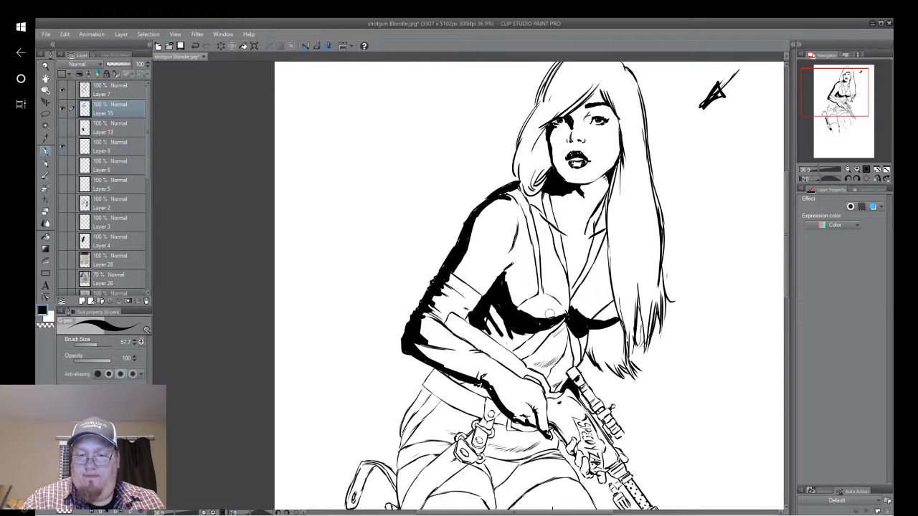
Hide the shadow test layer, then delete both Layer 15 and Layer 13 with their solid black areas.
{"action": "mouse_move", "coordinate": [861, 112]}
{"action": "left_mouse_down"}
{"action": "mouse_move", "coordinate": [858, 120]}
{"action": "mouse_move", "coordinate": [853, 112]}
{"action": "left_mouse_up"}
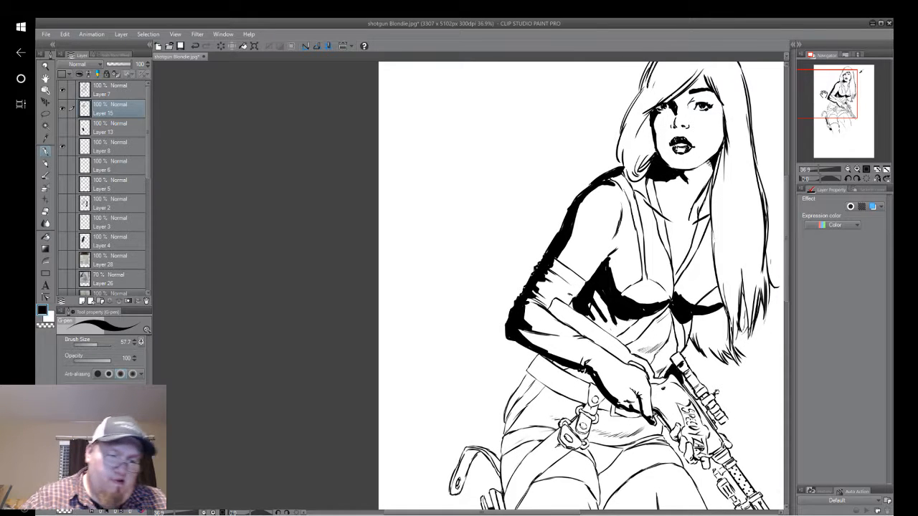
{"action": "left_click", "coordinate": [63, 109]}
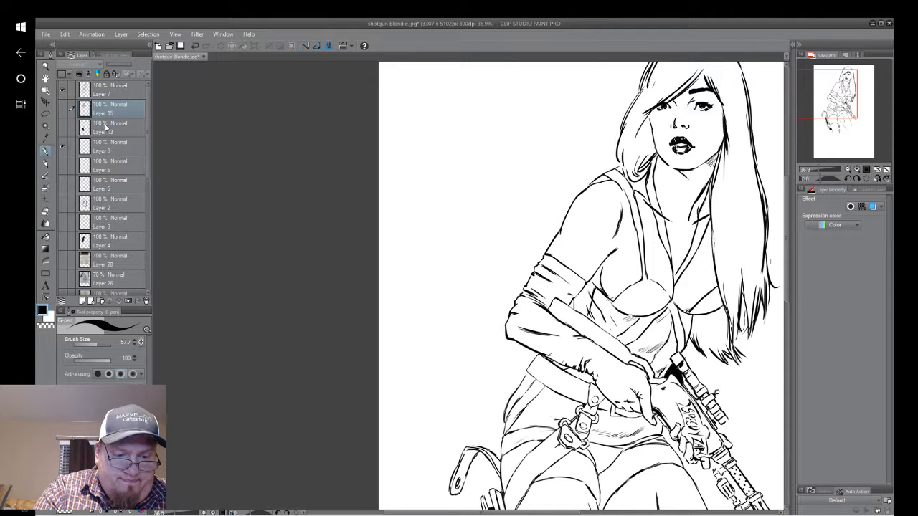
{"action": "left_click", "coordinate": [147, 303]}
{"action": "left_click", "coordinate": [475, 208]}
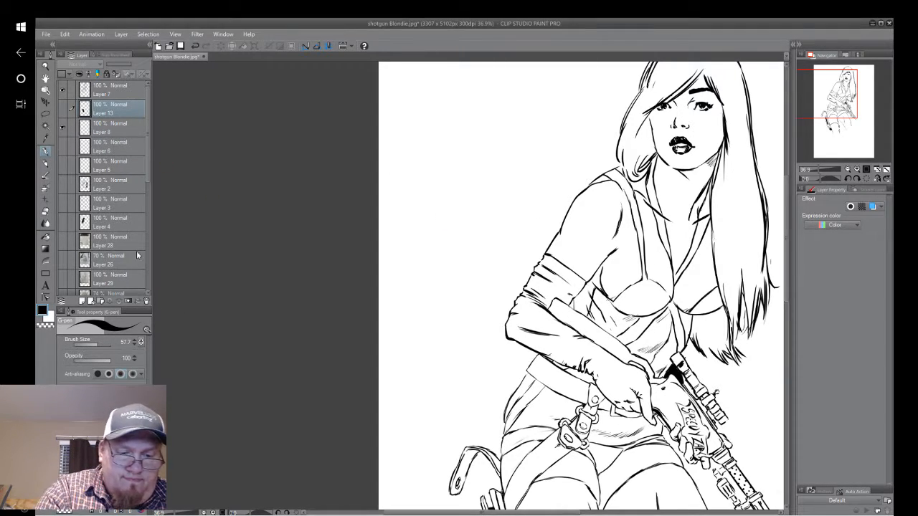
{"action": "left_click", "coordinate": [147, 302]}
{"action": "left_click", "coordinate": [464, 209]}
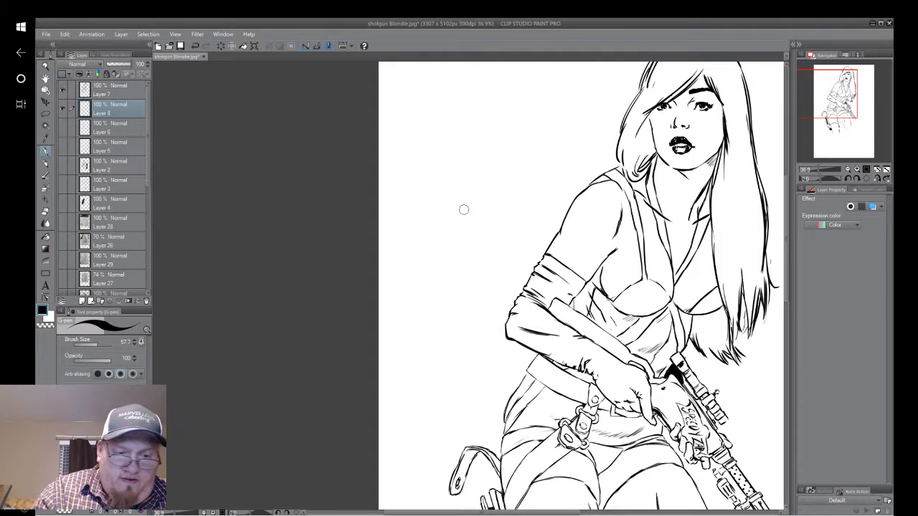
Add a new layer directly above Layer 8 and fill the swept fringe above the eye with dense black hair strokes.
{"action": "left_click", "coordinate": [82, 302]}
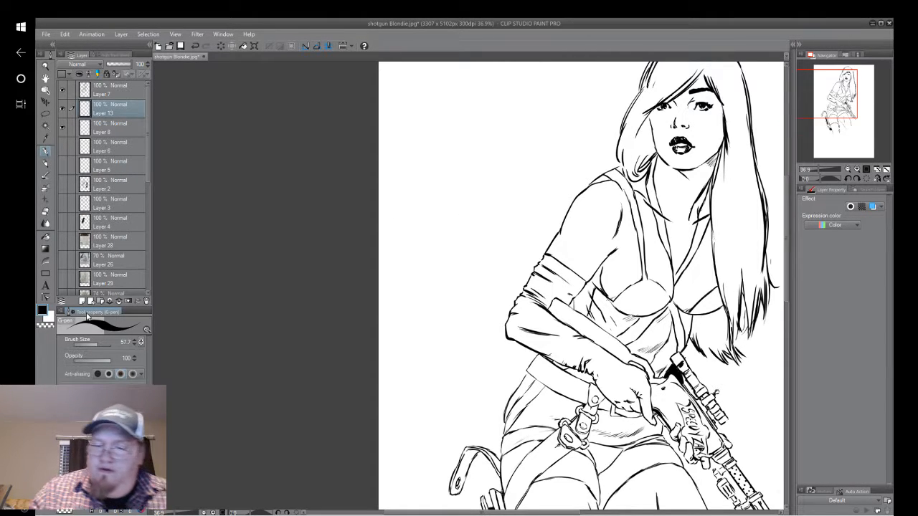
{"action": "mouse_move", "coordinate": [844, 89]}
{"action": "left_mouse_down"}
{"action": "mouse_move", "coordinate": [837, 73]}
{"action": "mouse_move", "coordinate": [851, 87]}
{"action": "left_mouse_up"}
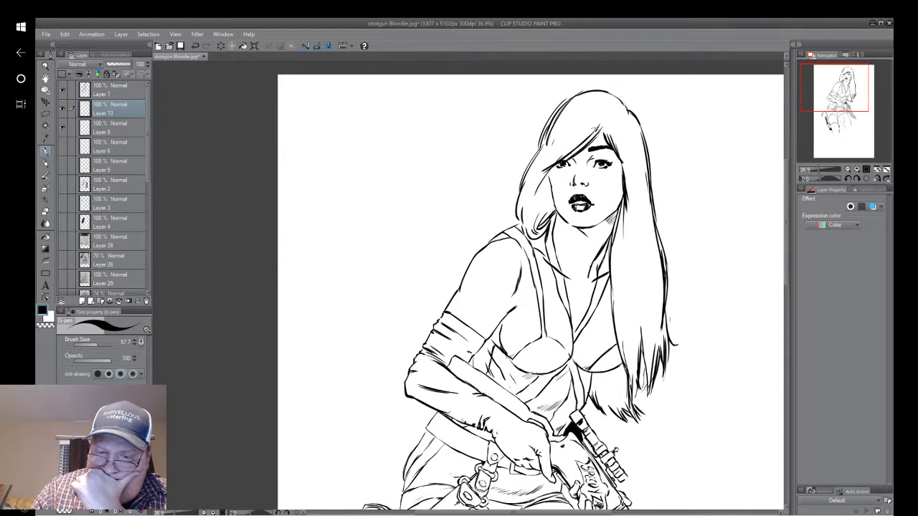
{"action": "left_click_drag", "start_coordinate": [596, 130], "coordinate": [565, 153]}
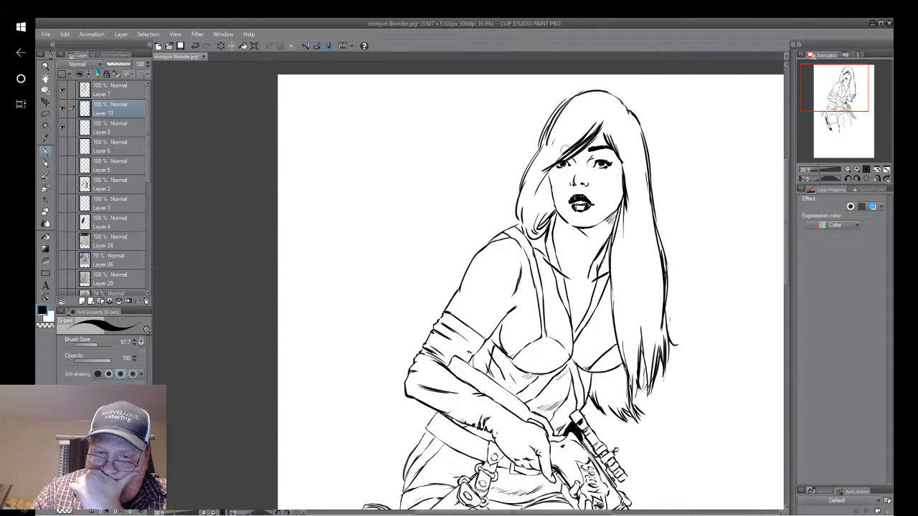
{"action": "left_click_drag", "start_coordinate": [578, 99], "coordinate": [543, 146]}
{"action": "mouse_move", "coordinate": [577, 101]}
{"action": "left_mouse_down"}
{"action": "mouse_move", "coordinate": [550, 133]}
{"action": "mouse_move", "coordinate": [545, 158]}
{"action": "mouse_move", "coordinate": [560, 148]}
{"action": "mouse_move", "coordinate": [556, 161]}
{"action": "left_mouse_up"}
{"action": "mouse_move", "coordinate": [605, 111]}
{"action": "left_mouse_down"}
{"action": "mouse_move", "coordinate": [567, 153]}
{"action": "mouse_move", "coordinate": [580, 148]}
{"action": "left_mouse_up"}
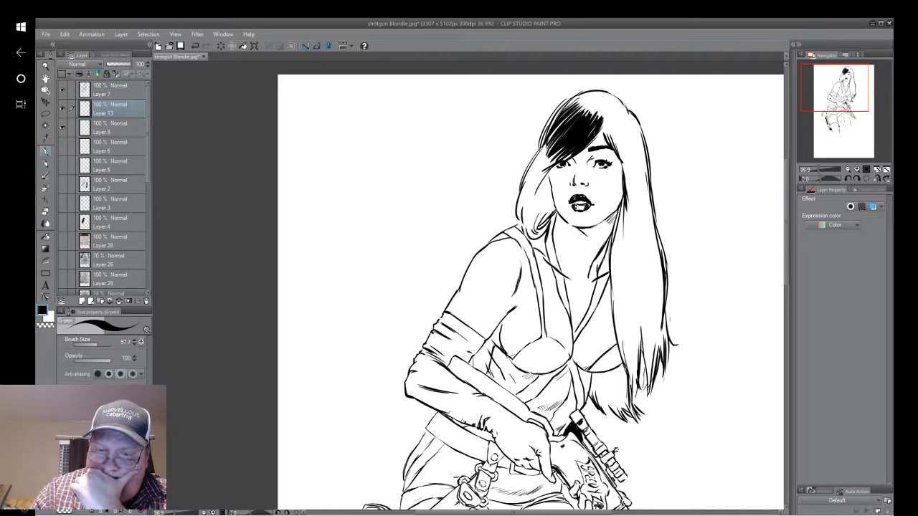
Extend the black hair strokes from the fringe down the shorter lock beside the cheek, filling it densely to its curled end at the shoulder.
{"action": "left_click_drag", "start_coordinate": [607, 117], "coordinate": [591, 142]}
{"action": "mouse_move", "coordinate": [607, 121]}
{"action": "left_mouse_down"}
{"action": "mouse_move", "coordinate": [585, 149]}
{"action": "mouse_move", "coordinate": [522, 189]}
{"action": "mouse_move", "coordinate": [524, 212]}
{"action": "left_mouse_up"}
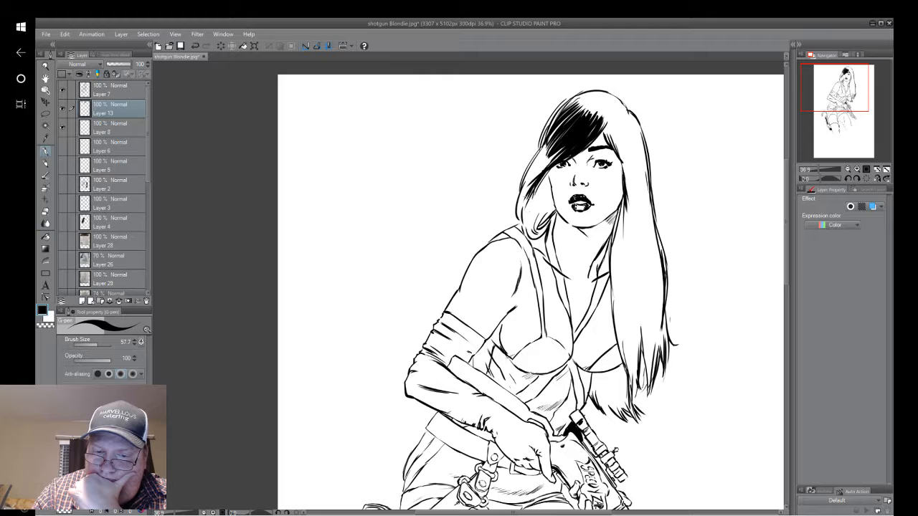
{"action": "left_click_drag", "start_coordinate": [561, 152], "coordinate": [533, 184]}
{"action": "mouse_move", "coordinate": [559, 138]}
{"action": "left_mouse_down"}
{"action": "mouse_move", "coordinate": [519, 194]}
{"action": "mouse_move", "coordinate": [526, 241]}
{"action": "left_mouse_up"}
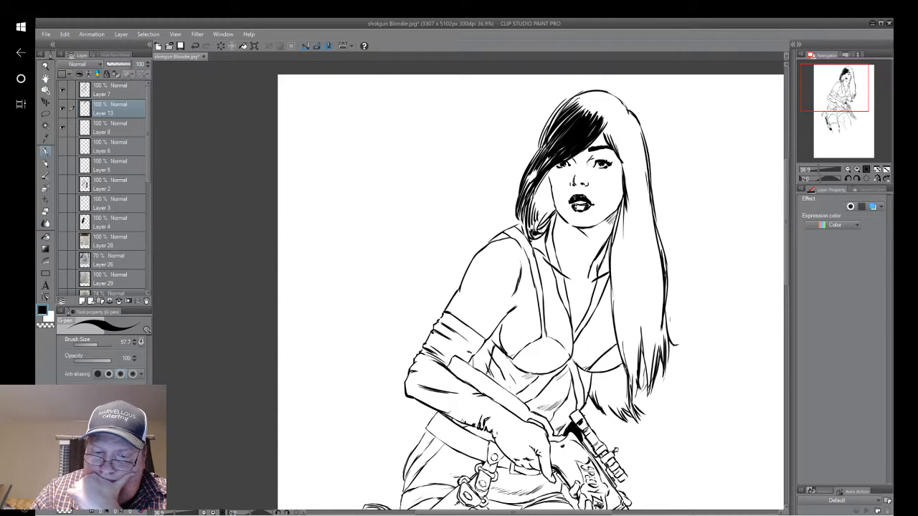
{"action": "mouse_move", "coordinate": [545, 177]}
{"action": "left_mouse_down"}
{"action": "mouse_move", "coordinate": [555, 157]}
{"action": "mouse_move", "coordinate": [544, 213]}
{"action": "left_mouse_up"}
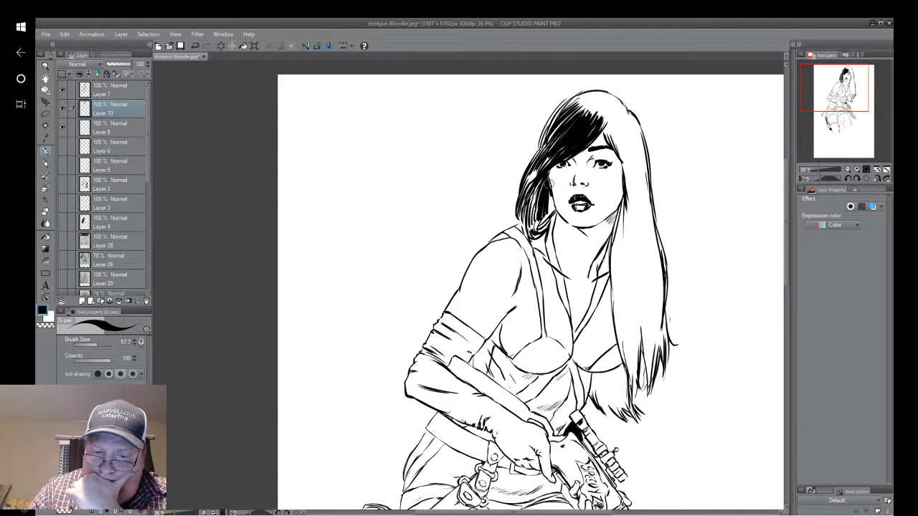
{"action": "left_click_drag", "start_coordinate": [552, 181], "coordinate": [538, 231]}
{"action": "left_click_drag", "start_coordinate": [551, 217], "coordinate": [536, 234]}
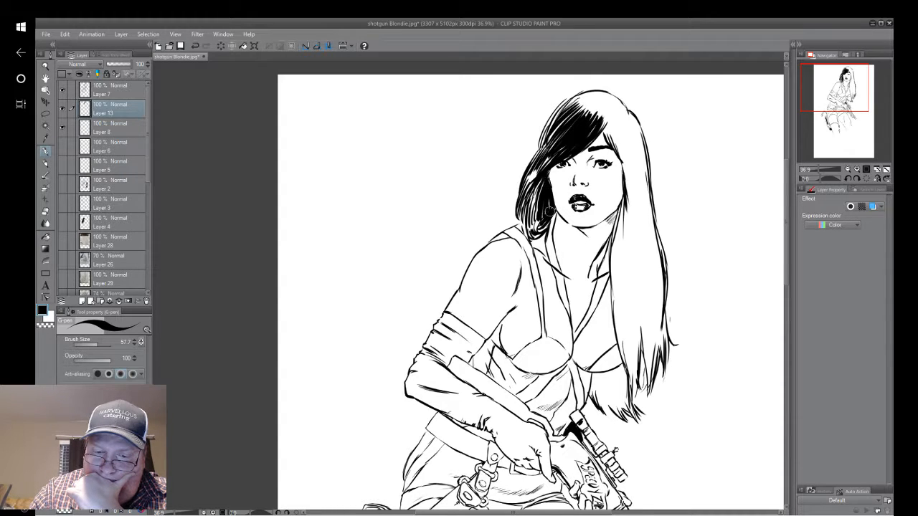
{"action": "mouse_move", "coordinate": [550, 204]}
{"action": "left_mouse_down"}
{"action": "mouse_move", "coordinate": [546, 215]}
{"action": "mouse_move", "coordinate": [549, 208]}
{"action": "left_mouse_up"}
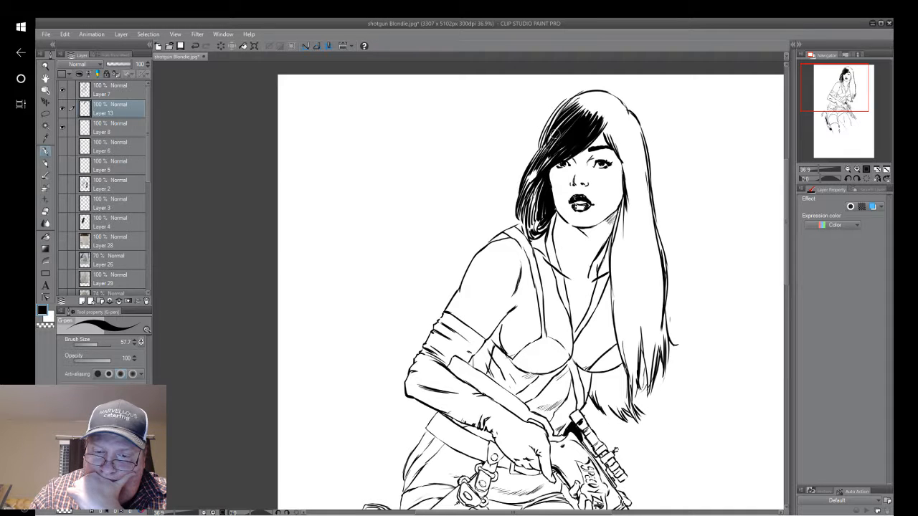
Ink black strokes through the long hair on the other side, from the parting past the temple to chin level, leaving thin white highlights.
{"action": "left_click_drag", "start_coordinate": [605, 124], "coordinate": [634, 158]}
{"action": "left_click_drag", "start_coordinate": [629, 126], "coordinate": [636, 166]}
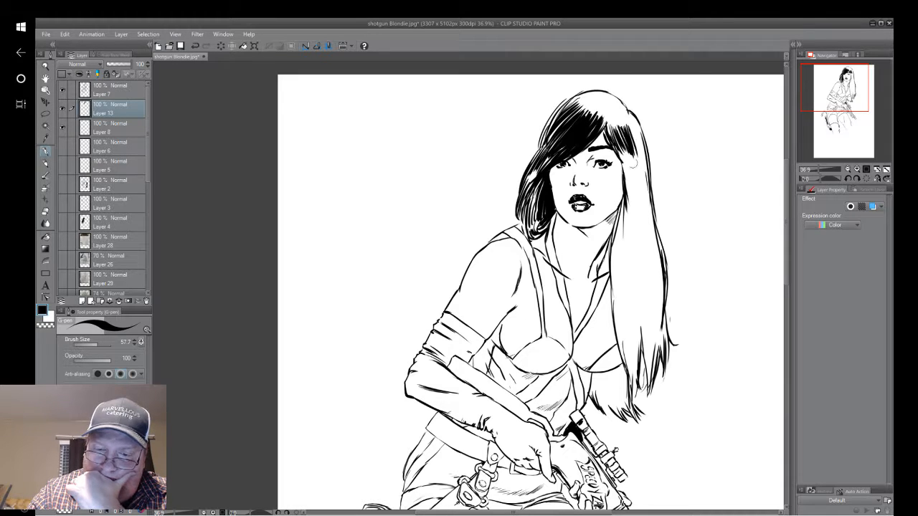
{"action": "mouse_move", "coordinate": [629, 126]}
{"action": "left_mouse_down"}
{"action": "mouse_move", "coordinate": [637, 157]}
{"action": "mouse_move", "coordinate": [639, 142]}
{"action": "left_mouse_up"}
{"action": "mouse_move", "coordinate": [624, 110]}
{"action": "left_mouse_down"}
{"action": "mouse_move", "coordinate": [640, 141]}
{"action": "mouse_move", "coordinate": [627, 197]}
{"action": "left_mouse_up"}
{"action": "left_click_drag", "start_coordinate": [622, 154], "coordinate": [631, 211]}
{"action": "left_click_drag", "start_coordinate": [629, 170], "coordinate": [640, 228]}
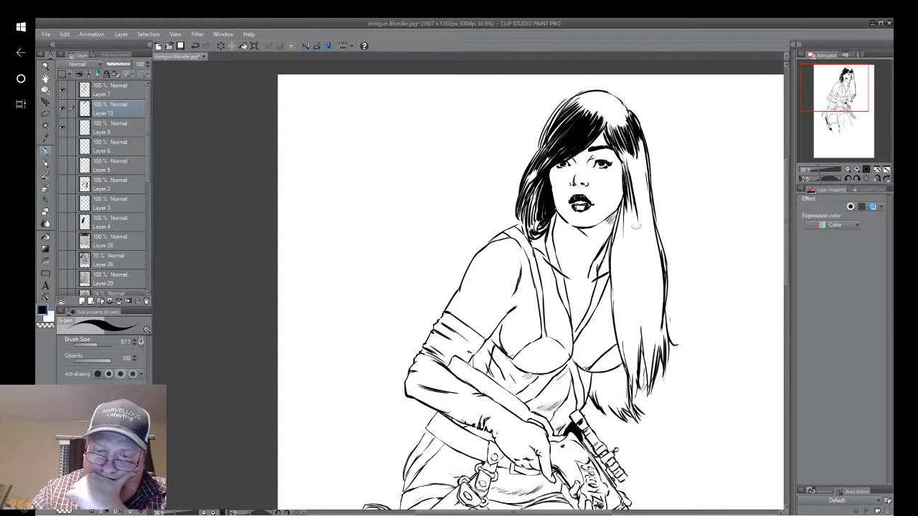
{"action": "left_click_drag", "start_coordinate": [630, 189], "coordinate": [639, 228]}
{"action": "mouse_move", "coordinate": [626, 156]}
{"action": "left_mouse_down"}
{"action": "mouse_move", "coordinate": [641, 225]}
{"action": "mouse_move", "coordinate": [640, 204]}
{"action": "mouse_move", "coordinate": [653, 219]}
{"action": "left_mouse_up"}
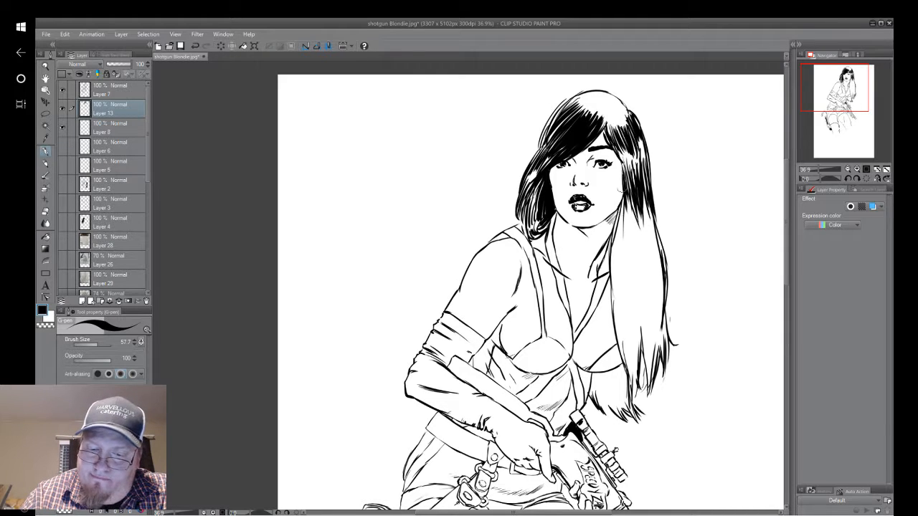
Add tapering black strands to the long hair beside the jaw and neck, running from chin level down to the collar.
{"action": "left_click_drag", "start_coordinate": [623, 199], "coordinate": [619, 273]}
{"action": "mouse_move", "coordinate": [621, 215]}
{"action": "left_mouse_down"}
{"action": "mouse_move", "coordinate": [619, 286]}
{"action": "mouse_move", "coordinate": [610, 265]}
{"action": "left_mouse_up"}
{"action": "left_click_drag", "start_coordinate": [623, 215], "coordinate": [614, 264]}
{"action": "left_click_drag", "start_coordinate": [617, 227], "coordinate": [611, 265]}
{"action": "mouse_move", "coordinate": [621, 204]}
{"action": "left_mouse_down"}
{"action": "mouse_move", "coordinate": [612, 244]}
{"action": "mouse_move", "coordinate": [621, 259]}
{"action": "left_mouse_up"}
{"action": "left_click_drag", "start_coordinate": [629, 210], "coordinate": [627, 255]}
{"action": "left_click_drag", "start_coordinate": [631, 184], "coordinate": [630, 254]}
{"action": "left_click_drag", "start_coordinate": [642, 202], "coordinate": [637, 251]}
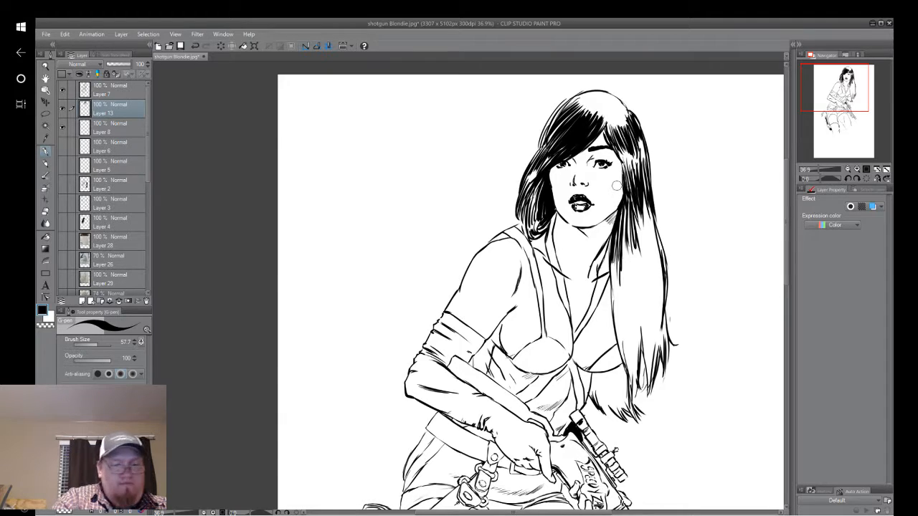
Switch to the OBS window.
{"action": "left_click", "coordinate": [22, 108]}
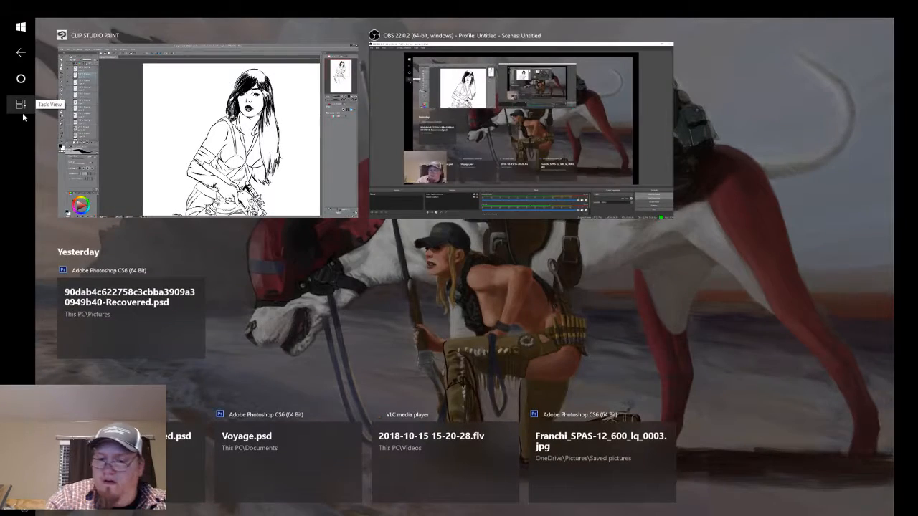
{"action": "left_click", "coordinate": [236, 129]}
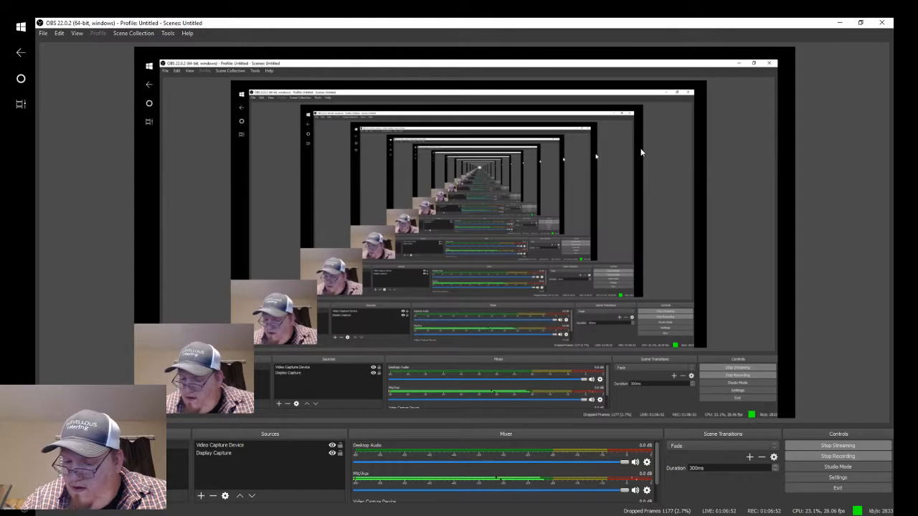
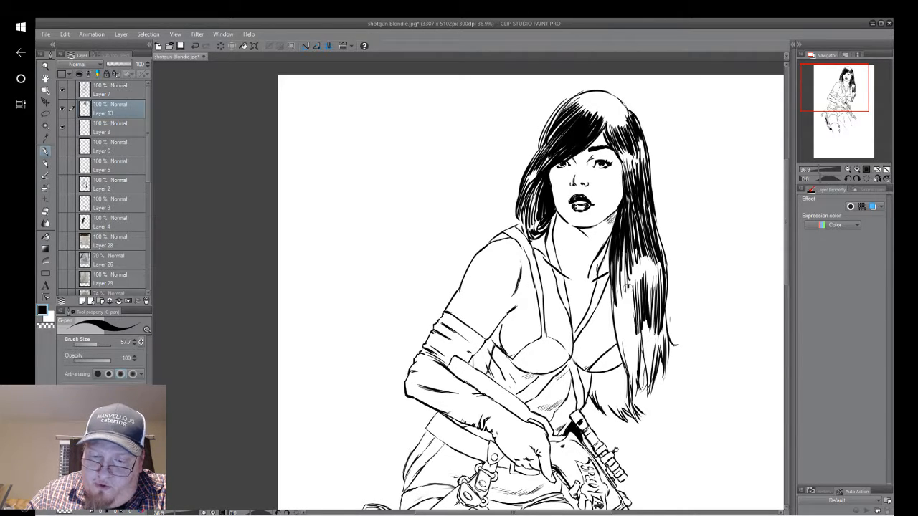
Ink dense black strands along the inner edge of the long hair, from collar level down past the chest.
{"action": "mouse_move", "coordinate": [631, 294]}
{"action": "left_mouse_down"}
{"action": "mouse_move", "coordinate": [626, 349]}
{"action": "mouse_move", "coordinate": [614, 347]}
{"action": "left_mouse_up"}
{"action": "left_click_drag", "start_coordinate": [615, 262], "coordinate": [611, 335]}
{"action": "mouse_move", "coordinate": [612, 278]}
{"action": "left_mouse_down"}
{"action": "mouse_move", "coordinate": [610, 323]}
{"action": "mouse_move", "coordinate": [622, 348]}
{"action": "left_mouse_up"}
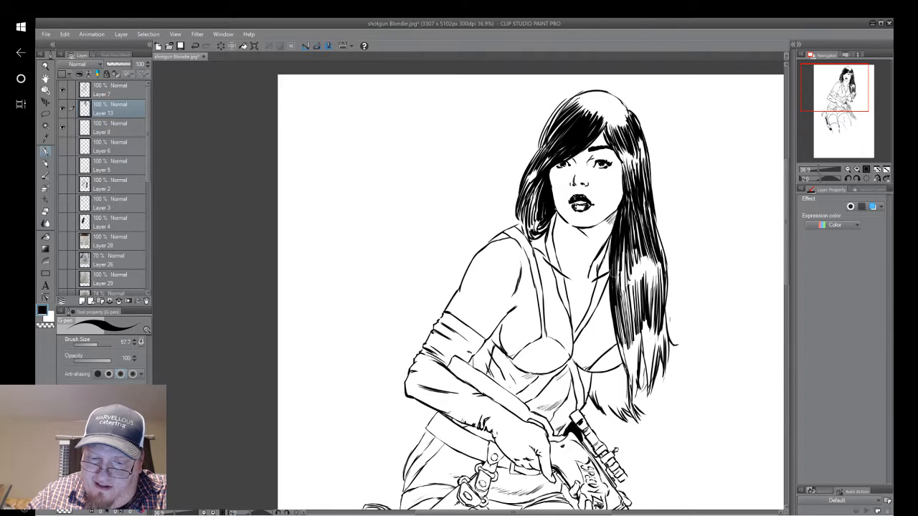
{"action": "left_click_drag", "start_coordinate": [617, 307], "coordinate": [626, 362]}
{"action": "left_click_drag", "start_coordinate": [620, 344], "coordinate": [628, 370]}
{"action": "left_click_drag", "start_coordinate": [618, 327], "coordinate": [637, 377]}
{"action": "left_click_drag", "start_coordinate": [621, 289], "coordinate": [633, 366]}
Fill the middle and outer part of the long hair below the highlight with tapering black strokes down to chest level.
{"action": "left_click_drag", "start_coordinate": [636, 267], "coordinate": [631, 341]}
{"action": "left_click_drag", "start_coordinate": [638, 278], "coordinate": [643, 321]}
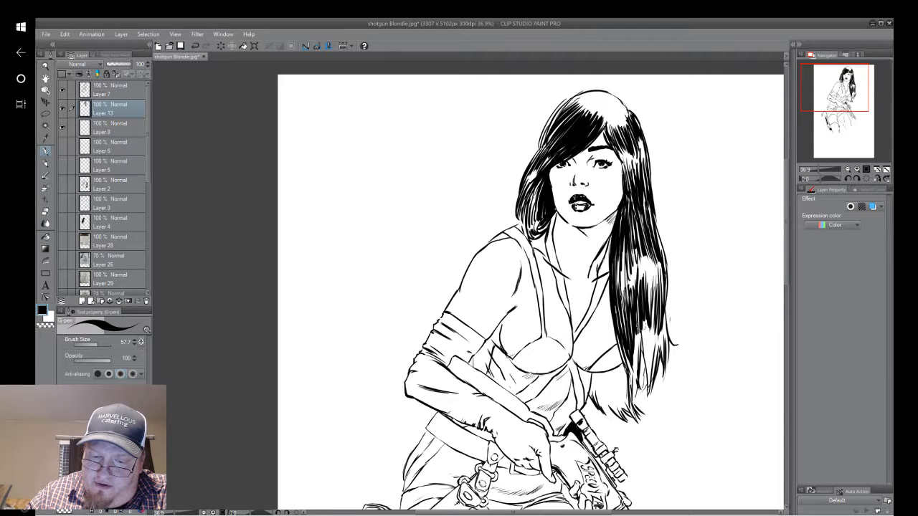
{"action": "left_click_drag", "start_coordinate": [648, 262], "coordinate": [644, 328]}
{"action": "left_click_drag", "start_coordinate": [653, 267], "coordinate": [648, 317]}
{"action": "left_click_drag", "start_coordinate": [660, 269], "coordinate": [654, 337]}
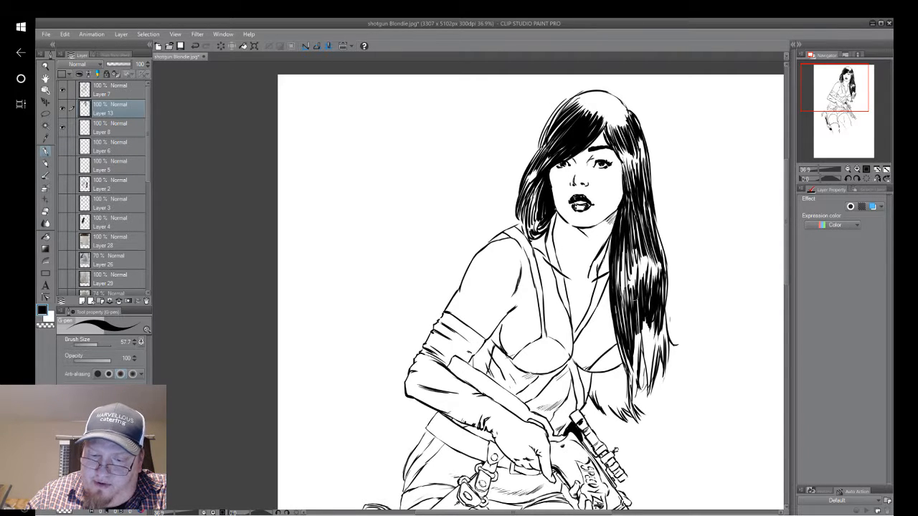
{"action": "left_click_drag", "start_coordinate": [625, 285], "coordinate": [622, 313]}
{"action": "mouse_move", "coordinate": [621, 266]}
{"action": "left_mouse_down"}
{"action": "mouse_move", "coordinate": [624, 339]}
{"action": "mouse_move", "coordinate": [630, 308]}
{"action": "left_mouse_up"}
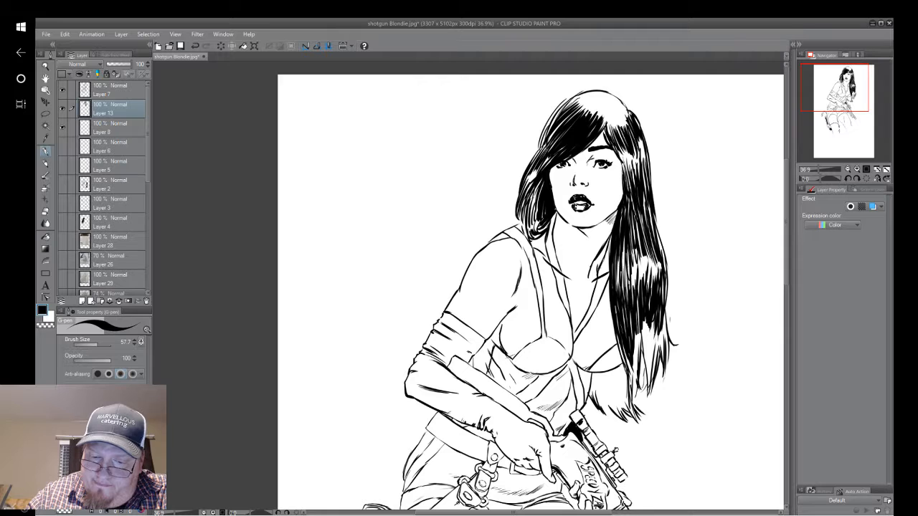
Fill the lower ends of the long hair with black tapering strokes down to the tips, leaving only thin white slivers.
{"action": "left_click_drag", "start_coordinate": [621, 346], "coordinate": [634, 380]}
{"action": "left_click_drag", "start_coordinate": [618, 341], "coordinate": [627, 380]}
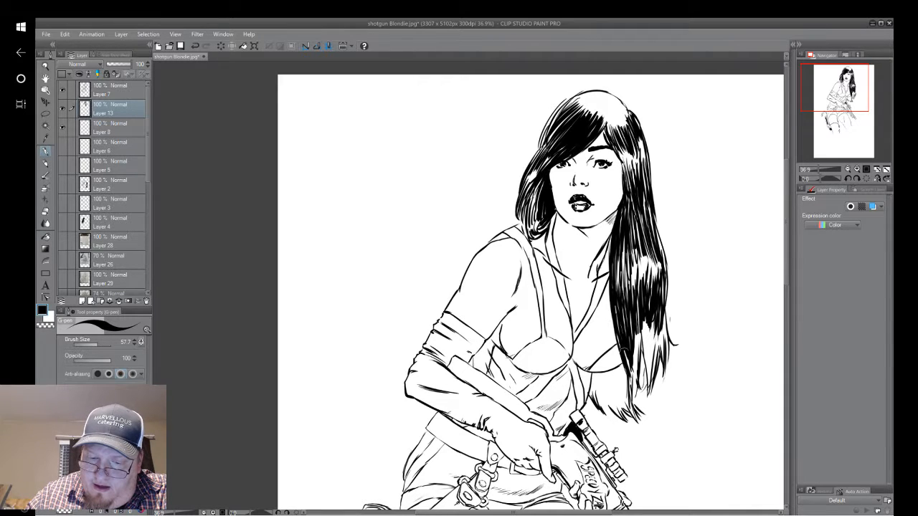
{"action": "left_click_drag", "start_coordinate": [620, 348], "coordinate": [636, 392]}
{"action": "mouse_move", "coordinate": [634, 333]}
{"action": "left_mouse_down"}
{"action": "mouse_move", "coordinate": [638, 387]}
{"action": "mouse_move", "coordinate": [640, 374]}
{"action": "mouse_move", "coordinate": [647, 392]}
{"action": "left_mouse_up"}
{"action": "left_click_drag", "start_coordinate": [644, 340], "coordinate": [652, 382]}
{"action": "left_click_drag", "start_coordinate": [641, 310], "coordinate": [653, 385]}
{"action": "left_click_drag", "start_coordinate": [646, 340], "coordinate": [647, 370]}
{"action": "left_click_drag", "start_coordinate": [648, 327], "coordinate": [654, 374]}
{"action": "left_click_drag", "start_coordinate": [648, 328], "coordinate": [657, 383]}
{"action": "left_click_drag", "start_coordinate": [654, 341], "coordinate": [646, 387]}
{"action": "left_click_drag", "start_coordinate": [658, 334], "coordinate": [656, 367]}
{"action": "left_click_drag", "start_coordinate": [652, 314], "coordinate": [651, 366]}
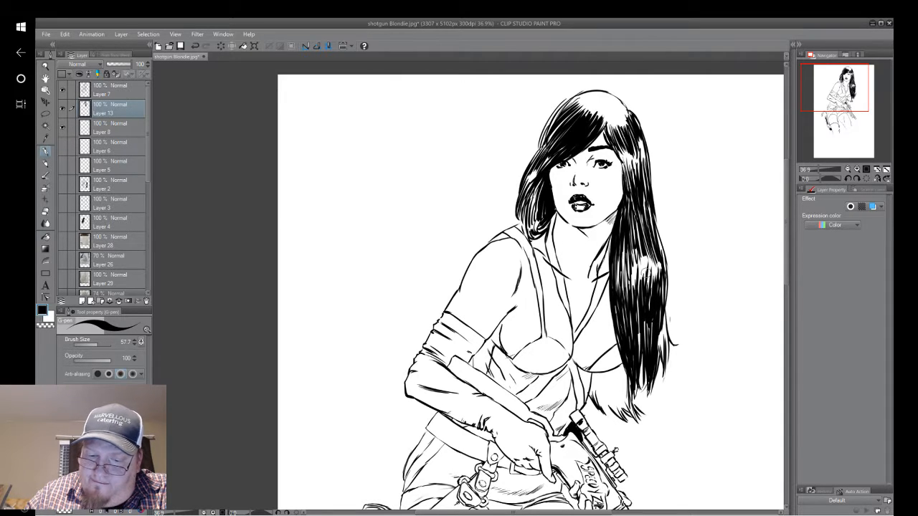
{"action": "left_click_drag", "start_coordinate": [647, 322], "coordinate": [647, 353]}
{"action": "mouse_move", "coordinate": [637, 301]}
{"action": "left_mouse_down"}
{"action": "mouse_move", "coordinate": [638, 346]}
{"action": "mouse_move", "coordinate": [631, 348]}
{"action": "left_mouse_up"}
{"action": "left_click_drag", "start_coordinate": [655, 306], "coordinate": [667, 365]}
{"action": "left_click_drag", "start_coordinate": [667, 322], "coordinate": [670, 356]}
{"action": "left_click_drag", "start_coordinate": [663, 272], "coordinate": [661, 328]}
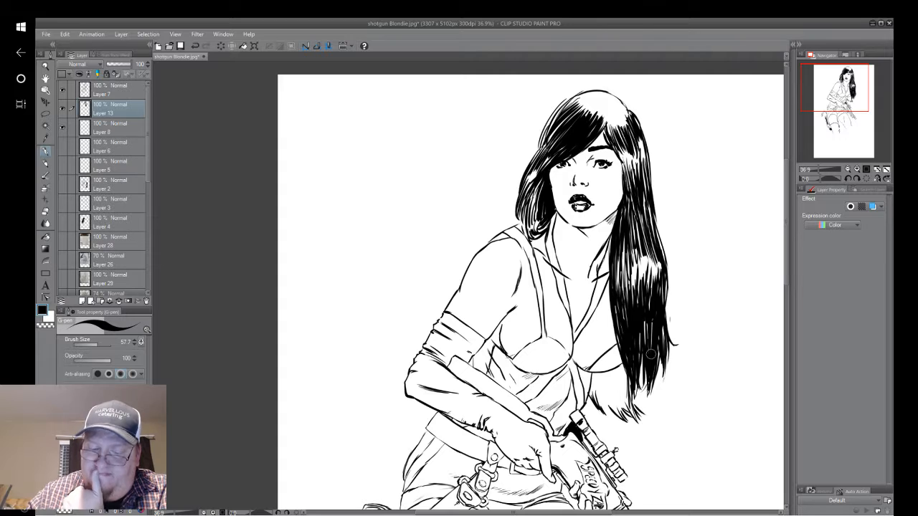
Fill the lower hair section behind the torso, between the chest and the long hair's tips, with solid black.
{"action": "scroll", "coordinate": [651, 354], "scroll_direction": "up", "scroll_amount": 1}
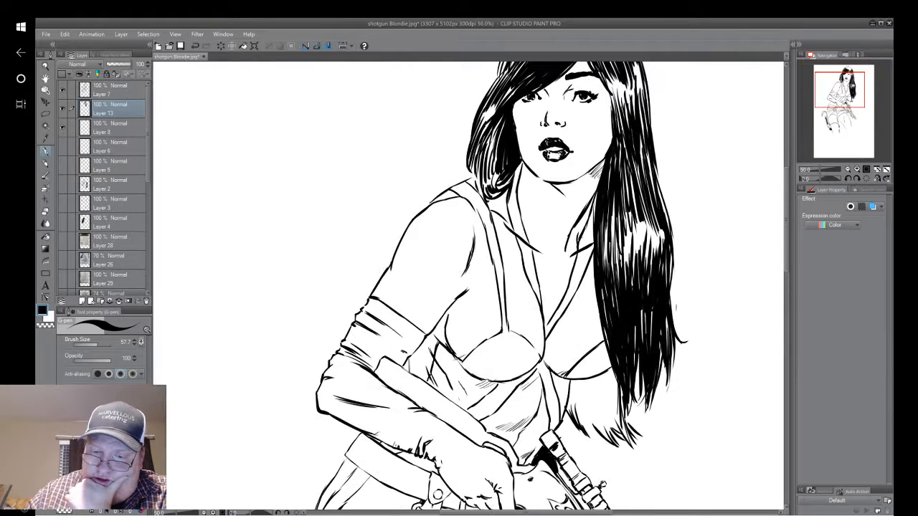
{"action": "left_click_drag", "start_coordinate": [651, 354], "coordinate": [626, 265]}
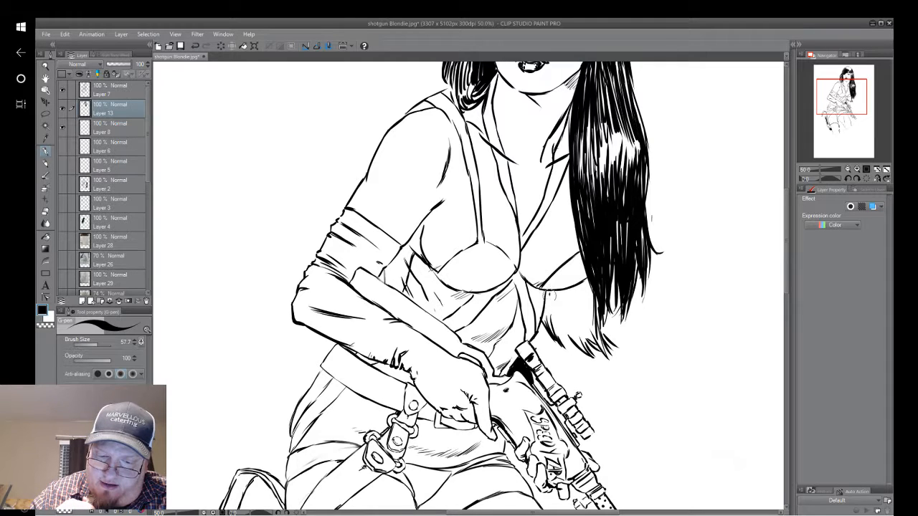
{"action": "mouse_move", "coordinate": [548, 292]}
{"action": "left_mouse_down"}
{"action": "mouse_move", "coordinate": [552, 330]}
{"action": "mouse_move", "coordinate": [546, 317]}
{"action": "mouse_move", "coordinate": [550, 328]}
{"action": "mouse_move", "coordinate": [542, 329]}
{"action": "left_mouse_up"}
{"action": "mouse_move", "coordinate": [548, 292]}
{"action": "left_mouse_down"}
{"action": "mouse_move", "coordinate": [578, 294]}
{"action": "mouse_move", "coordinate": [546, 293]}
{"action": "mouse_move", "coordinate": [547, 307]}
{"action": "mouse_move", "coordinate": [585, 353]}
{"action": "left_mouse_up"}
{"action": "mouse_move", "coordinate": [561, 308]}
{"action": "left_mouse_down"}
{"action": "mouse_move", "coordinate": [587, 350]}
{"action": "mouse_move", "coordinate": [608, 357]}
{"action": "left_mouse_up"}
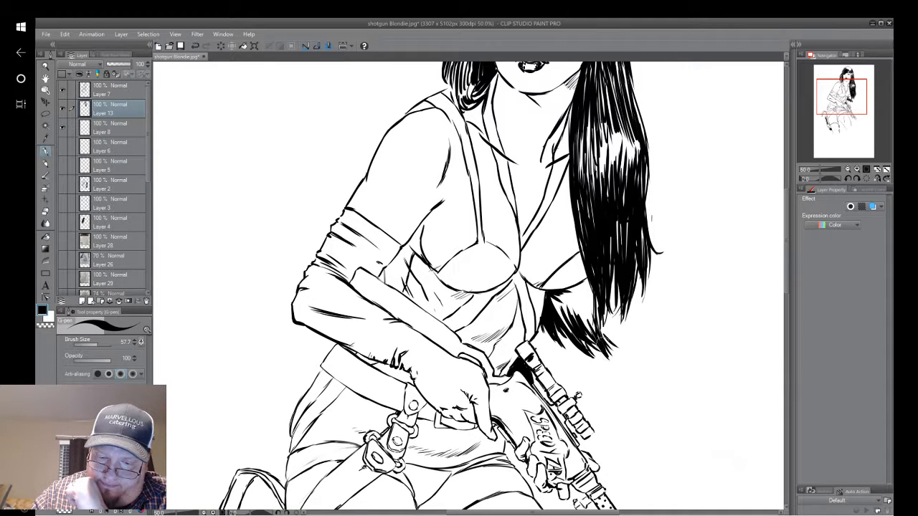
{"action": "mouse_move", "coordinate": [579, 284]}
{"action": "left_mouse_down"}
{"action": "mouse_move", "coordinate": [595, 327]}
{"action": "mouse_move", "coordinate": [604, 315]}
{"action": "left_mouse_up"}
{"action": "mouse_move", "coordinate": [584, 279]}
{"action": "left_mouse_down"}
{"action": "mouse_move", "coordinate": [558, 296]}
{"action": "mouse_move", "coordinate": [568, 287]}
{"action": "left_mouse_up"}
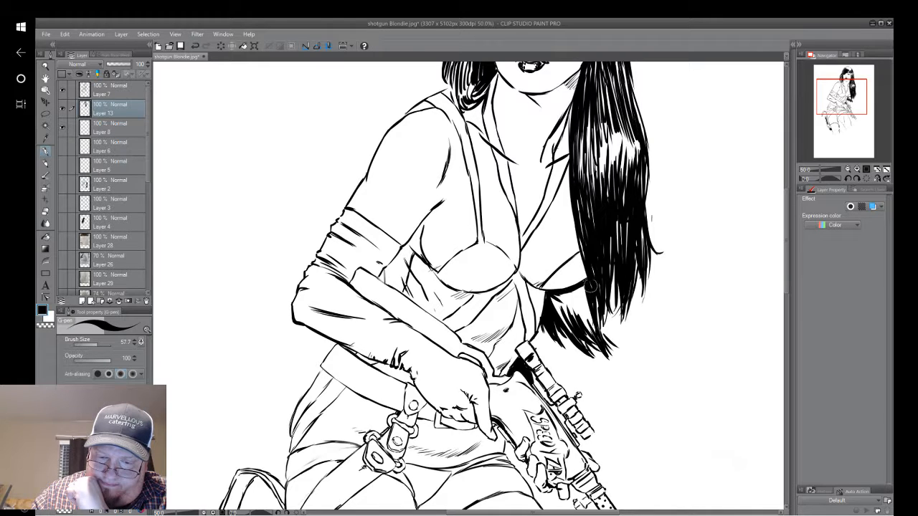
{"action": "mouse_move", "coordinate": [590, 282]}
{"action": "left_mouse_down"}
{"action": "mouse_move", "coordinate": [580, 332]}
{"action": "mouse_move", "coordinate": [568, 325]}
{"action": "left_mouse_up"}
{"action": "mouse_move", "coordinate": [572, 294]}
{"action": "left_mouse_down"}
{"action": "mouse_move", "coordinate": [559, 328]}
{"action": "mouse_move", "coordinate": [548, 305]}
{"action": "mouse_move", "coordinate": [573, 299]}
{"action": "mouse_move", "coordinate": [589, 323]}
{"action": "left_mouse_up"}
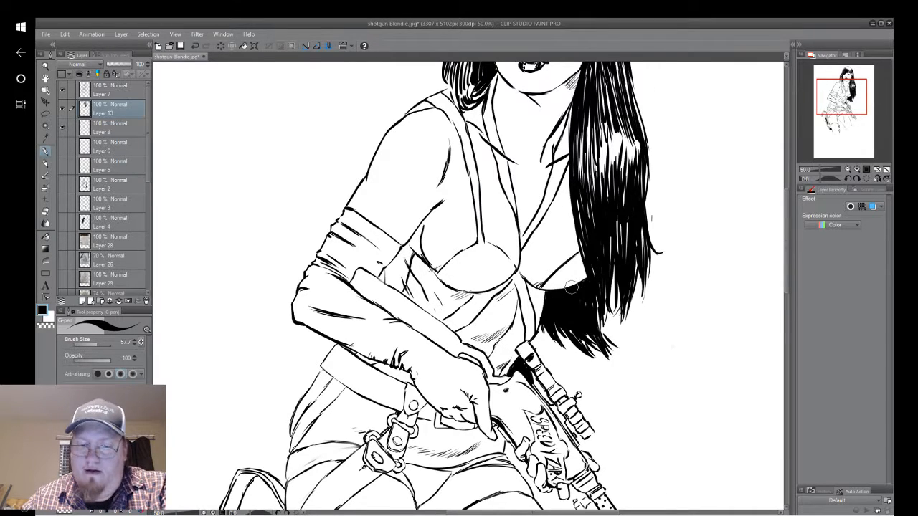
Break up the white highlight in the long hair at chest level with thin black strands.
{"action": "key", "text": "ctrl+minus"}
{"action": "left_click_drag", "start_coordinate": [618, 123], "coordinate": [501, 232]}
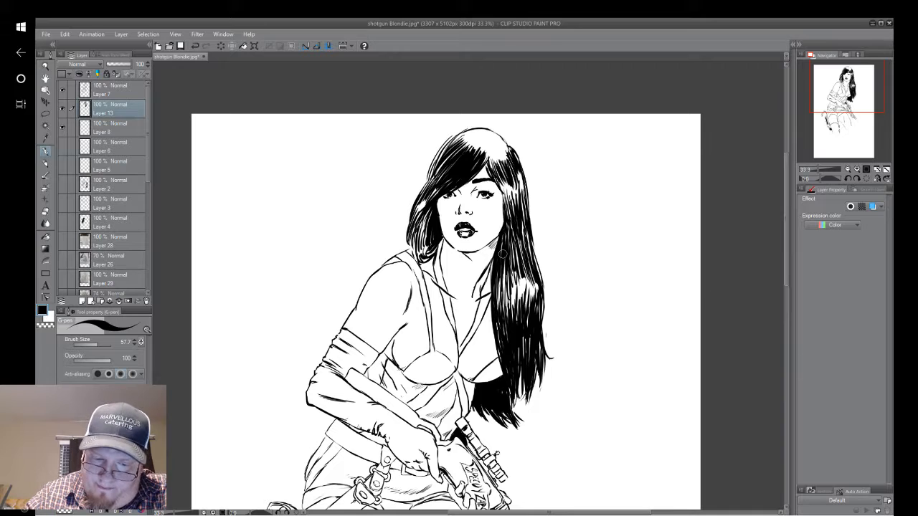
{"action": "left_click_drag", "start_coordinate": [513, 287], "coordinate": [517, 301]}
{"action": "left_click_drag", "start_coordinate": [518, 267], "coordinate": [522, 301]}
{"action": "left_click_drag", "start_coordinate": [522, 263], "coordinate": [529, 297]}
{"action": "left_click_drag", "start_coordinate": [531, 284], "coordinate": [528, 334]}
{"action": "left_click_drag", "start_coordinate": [522, 287], "coordinate": [518, 328]}
{"action": "left_click_drag", "start_coordinate": [515, 287], "coordinate": [516, 325]}
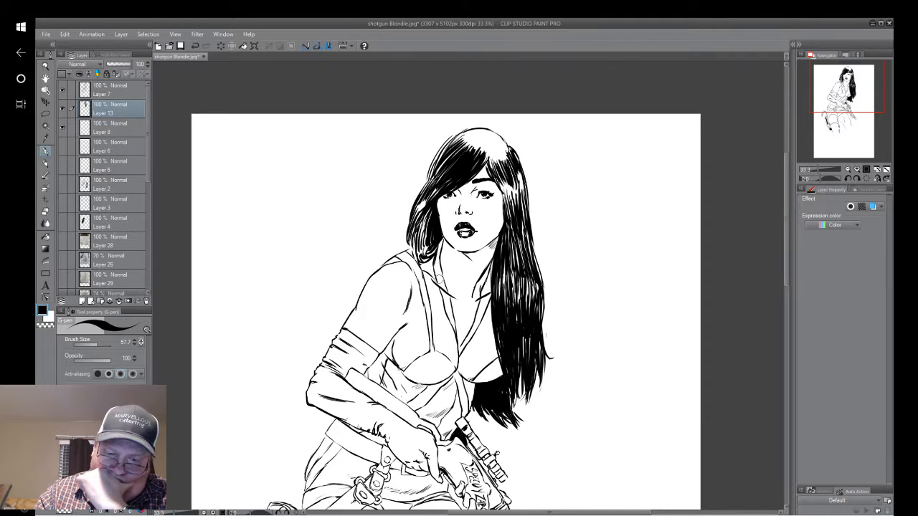
Fill both halter straps black, from the sides of the neck down to where they meet between the breasts.
{"action": "left_click_drag", "start_coordinate": [436, 260], "coordinate": [442, 286]}
{"action": "left_click_drag", "start_coordinate": [434, 243], "coordinate": [441, 272]}
{"action": "mouse_move", "coordinate": [442, 235]}
{"action": "left_mouse_down"}
{"action": "mouse_move", "coordinate": [435, 262]}
{"action": "mouse_move", "coordinate": [443, 286]}
{"action": "left_mouse_up"}
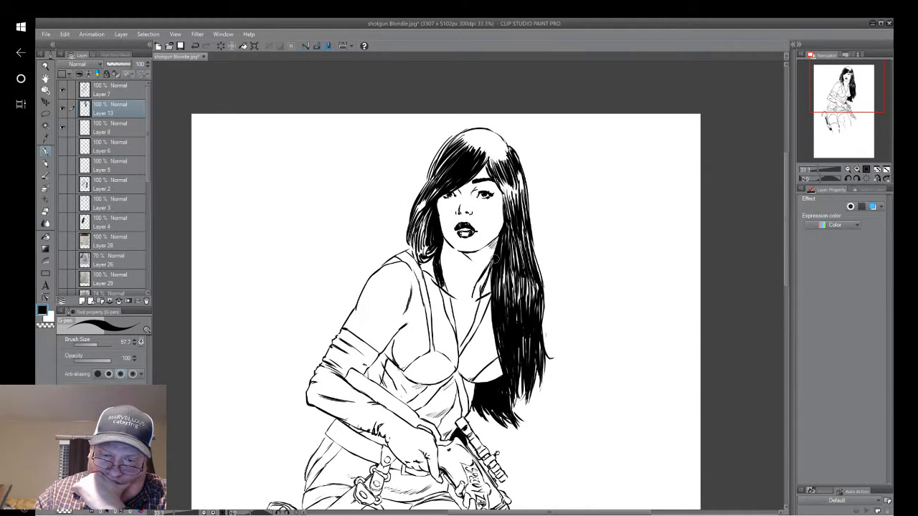
{"action": "left_click_drag", "start_coordinate": [494, 258], "coordinate": [470, 333]}
{"action": "left_click_drag", "start_coordinate": [486, 301], "coordinate": [459, 350]}
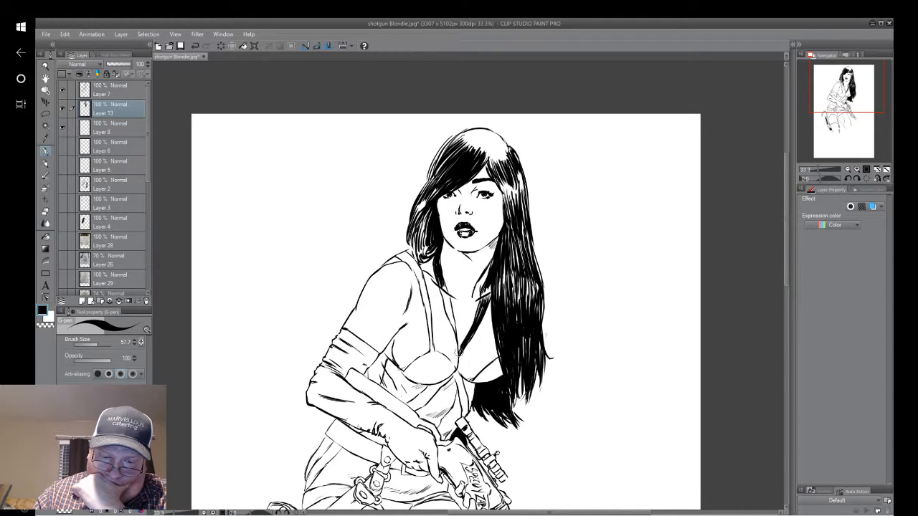
{"action": "left_click_drag", "start_coordinate": [456, 336], "coordinate": [443, 291]}
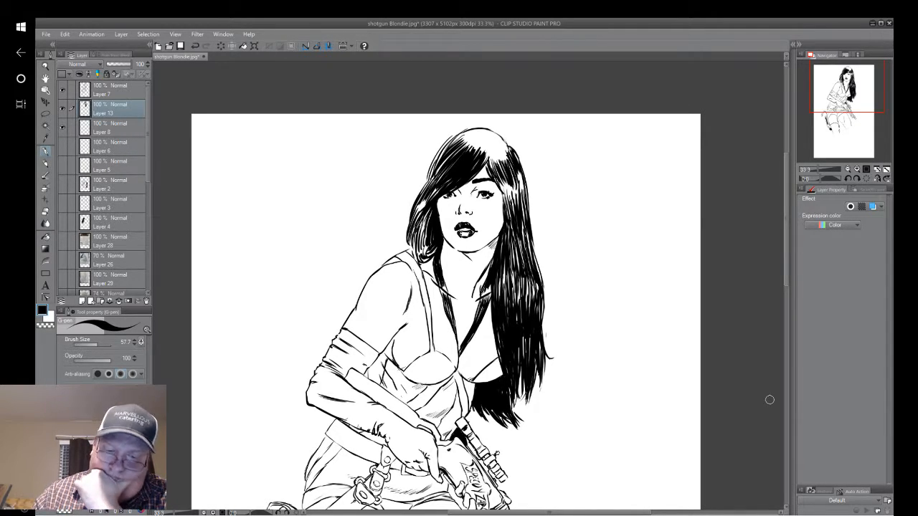
Fill the shoulder strap black on Layer 13, from the top of the shoulder down to the bra cup.
{"action": "left_click", "coordinate": [107, 92]}
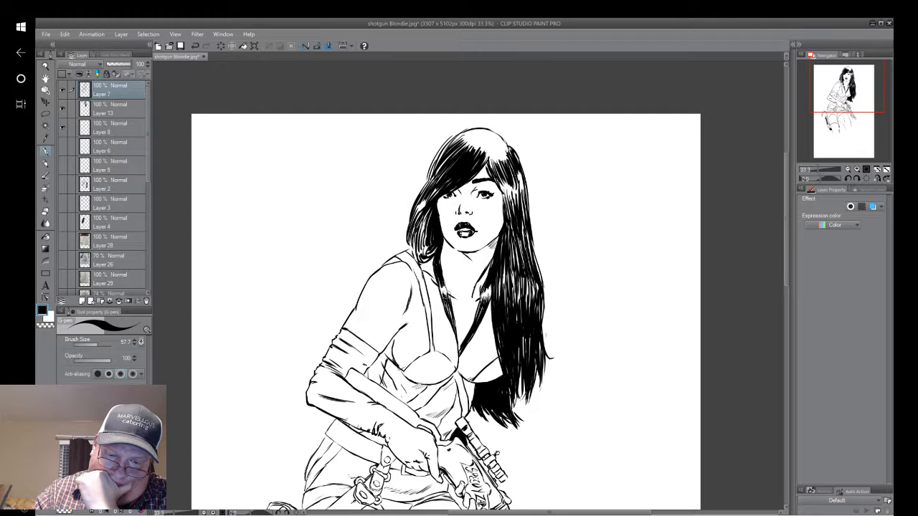
{"action": "left_click", "coordinate": [124, 104]}
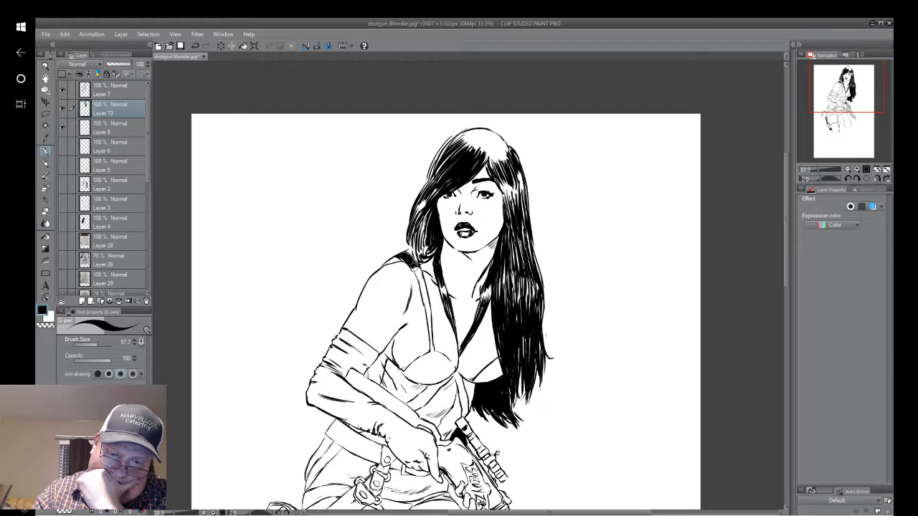
{"action": "left_click_drag", "start_coordinate": [418, 275], "coordinate": [433, 351]}
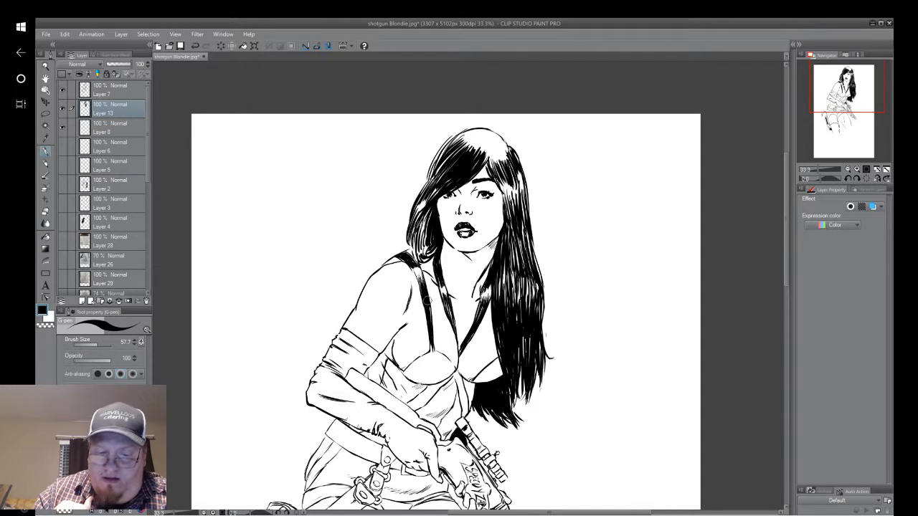
{"action": "left_click_drag", "start_coordinate": [426, 300], "coordinate": [431, 335]}
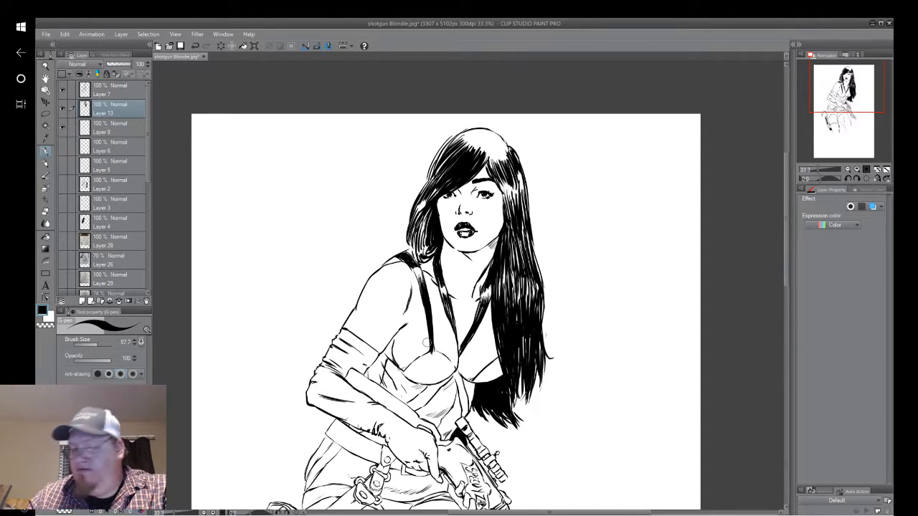
Switch to OBS, dismiss the failed connection message and start streaming again.
{"action": "left_click", "coordinate": [21, 104]}
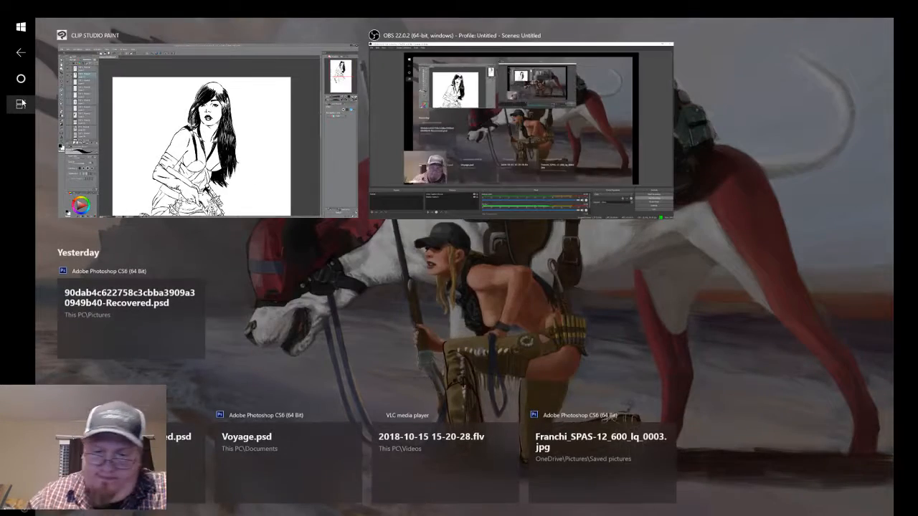
{"action": "left_click", "coordinate": [659, 151]}
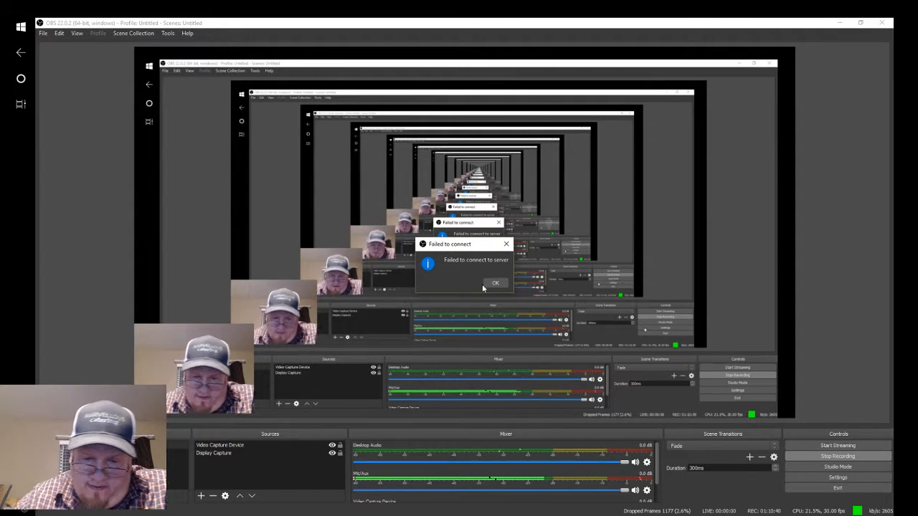
{"action": "left_click", "coordinate": [21, 106]}
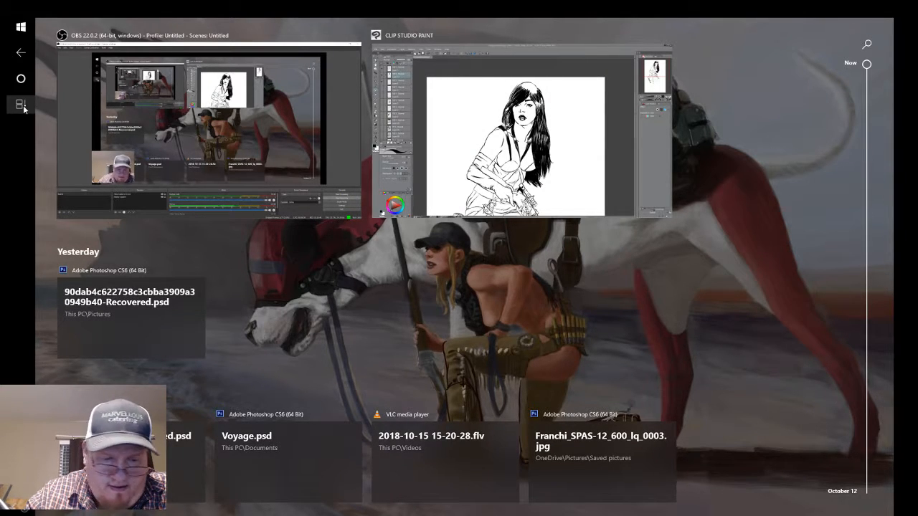
{"action": "left_click", "coordinate": [341, 141]}
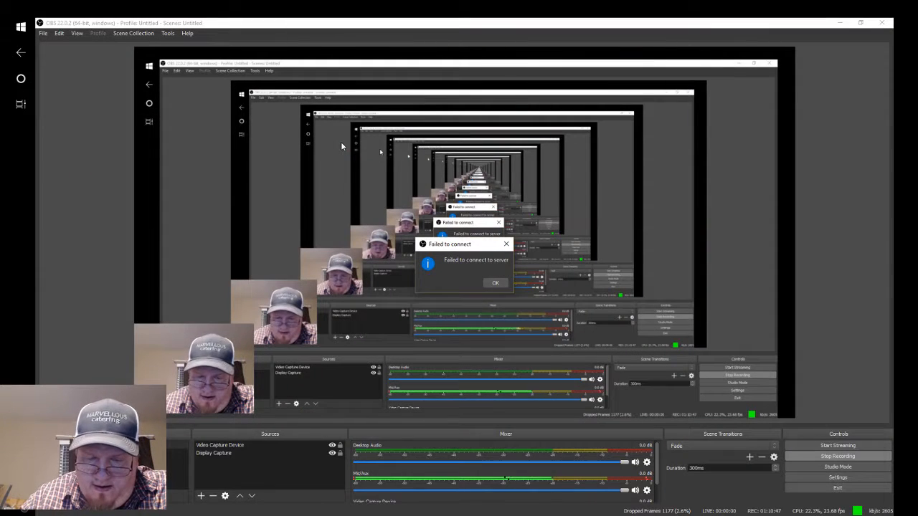
{"action": "left_click", "coordinate": [496, 283]}
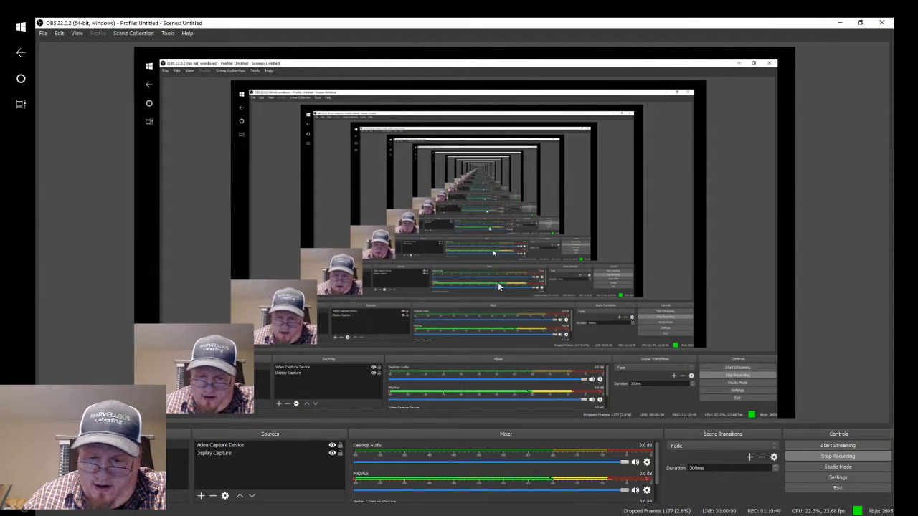
{"action": "left_click", "coordinate": [839, 448]}
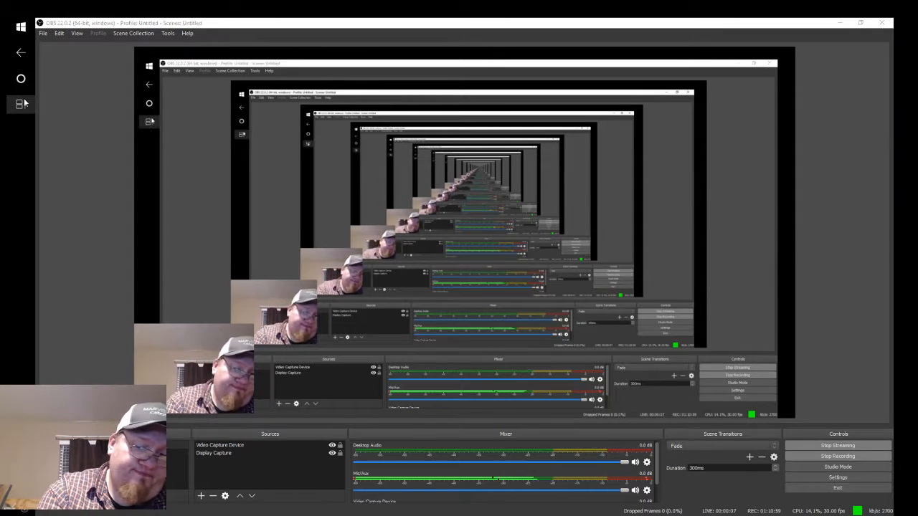
Return to Clip Studio Paint and ink black shading strokes on both sides of the bra cup below the shoulder strap.
{"action": "left_click", "coordinate": [23, 103]}
{"action": "left_click", "coordinate": [560, 184]}
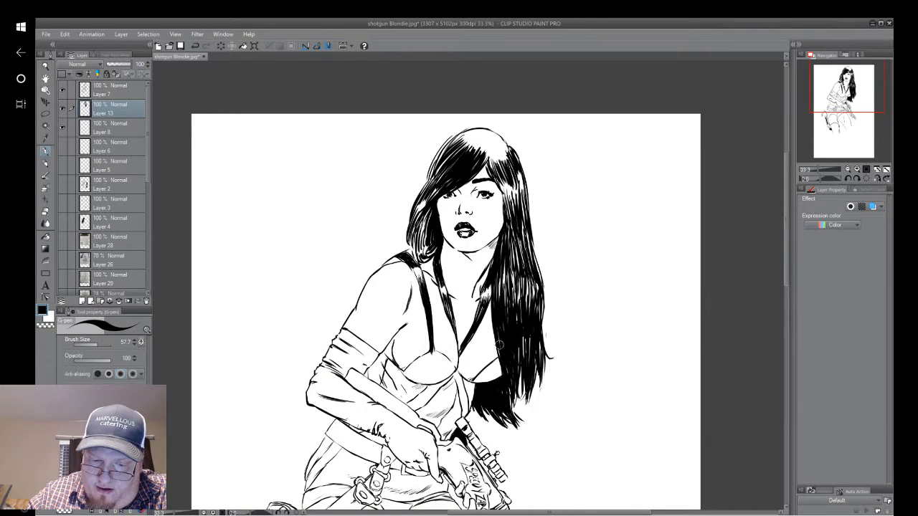
{"action": "left_click_drag", "start_coordinate": [496, 302], "coordinate": [548, 194]}
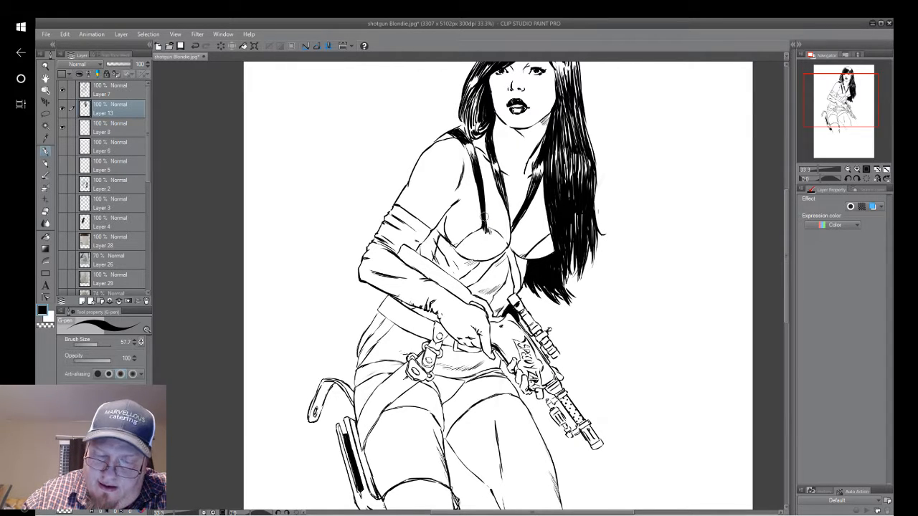
{"action": "scroll", "coordinate": [485, 215], "scroll_direction": "up", "scroll_amount": 3}
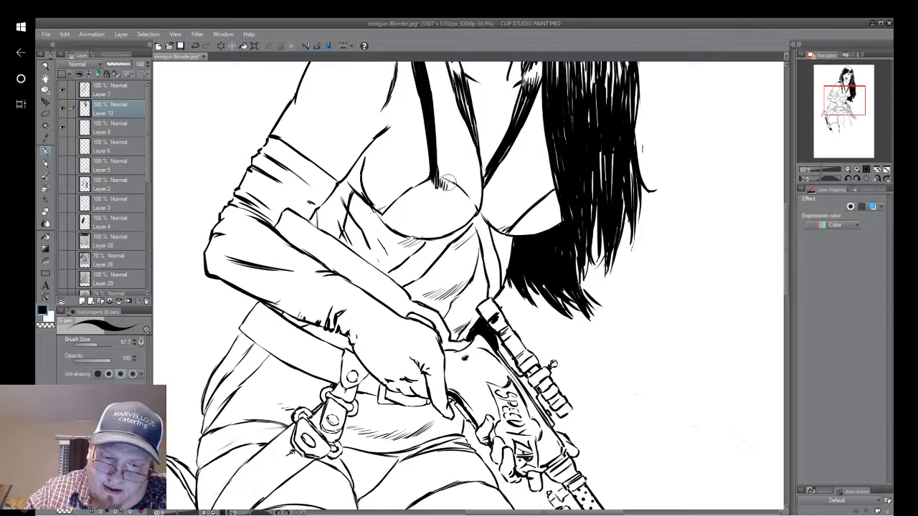
{"action": "mouse_move", "coordinate": [448, 182]}
{"action": "left_mouse_down"}
{"action": "mouse_move", "coordinate": [463, 198]}
{"action": "mouse_move", "coordinate": [429, 236]}
{"action": "left_mouse_up"}
{"action": "mouse_move", "coordinate": [449, 205]}
{"action": "left_mouse_down"}
{"action": "mouse_move", "coordinate": [425, 241]}
{"action": "mouse_move", "coordinate": [441, 235]}
{"action": "left_mouse_up"}
{"action": "left_click_drag", "start_coordinate": [476, 201], "coordinate": [444, 238]}
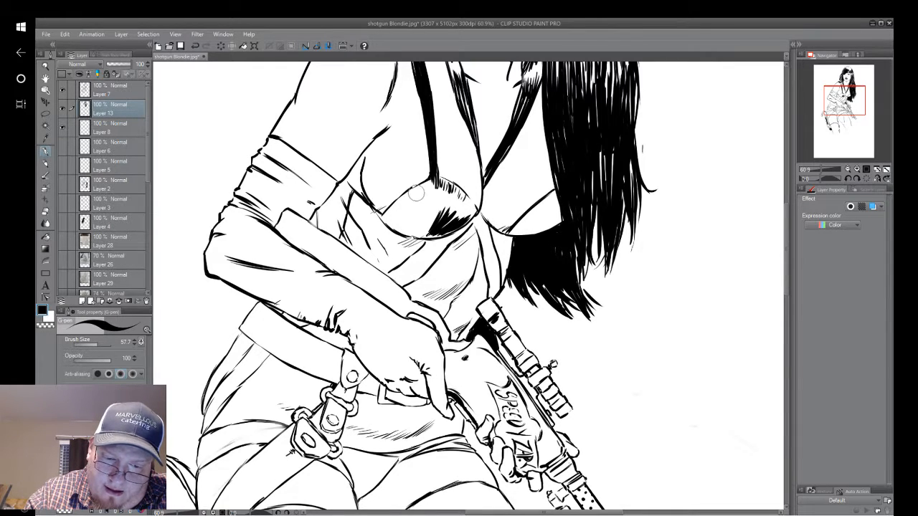
{"action": "mouse_move", "coordinate": [421, 188]}
{"action": "left_mouse_down"}
{"action": "mouse_move", "coordinate": [381, 231]}
{"action": "mouse_move", "coordinate": [367, 219]}
{"action": "mouse_move", "coordinate": [386, 238]}
{"action": "left_mouse_up"}
{"action": "left_click_drag", "start_coordinate": [409, 205], "coordinate": [390, 229]}
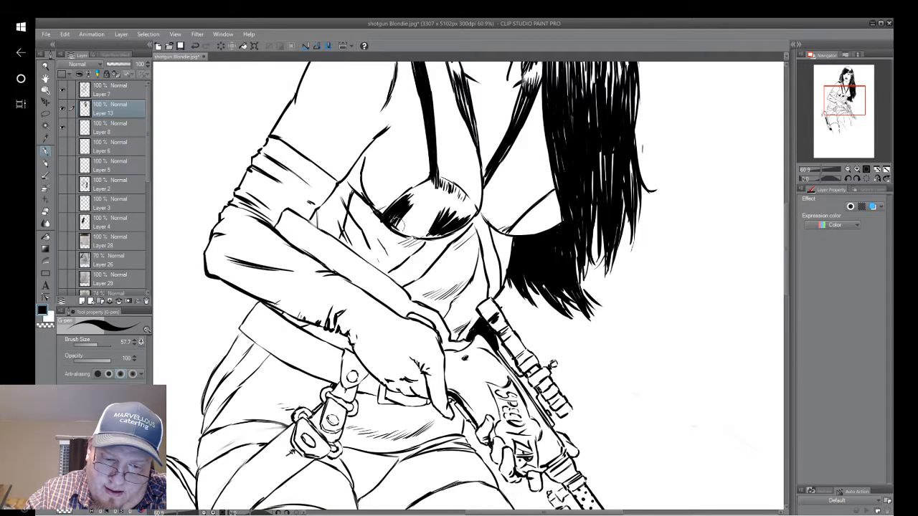
Fill the lower part of that bra cup black and shade the other cup beside the hair, leaving white highlights.
{"action": "mouse_move", "coordinate": [425, 191]}
{"action": "left_mouse_down"}
{"action": "mouse_move", "coordinate": [406, 213]}
{"action": "mouse_move", "coordinate": [410, 239]}
{"action": "mouse_move", "coordinate": [423, 237]}
{"action": "mouse_move", "coordinate": [431, 224]}
{"action": "mouse_move", "coordinate": [385, 223]}
{"action": "mouse_move", "coordinate": [383, 235]}
{"action": "mouse_move", "coordinate": [538, 220]}
{"action": "mouse_move", "coordinate": [540, 207]}
{"action": "left_mouse_up"}
{"action": "mouse_move", "coordinate": [506, 237]}
{"action": "left_mouse_down"}
{"action": "mouse_move", "coordinate": [549, 192]}
{"action": "mouse_move", "coordinate": [561, 215]}
{"action": "mouse_move", "coordinate": [571, 205]}
{"action": "mouse_move", "coordinate": [556, 205]}
{"action": "left_mouse_up"}
{"action": "mouse_move", "coordinate": [525, 231]}
{"action": "left_mouse_down"}
{"action": "mouse_move", "coordinate": [552, 205]}
{"action": "mouse_move", "coordinate": [534, 219]}
{"action": "left_mouse_up"}
{"action": "left_click_drag", "start_coordinate": [506, 237], "coordinate": [533, 221]}
{"action": "left_click_drag", "start_coordinate": [506, 236], "coordinate": [552, 215]}
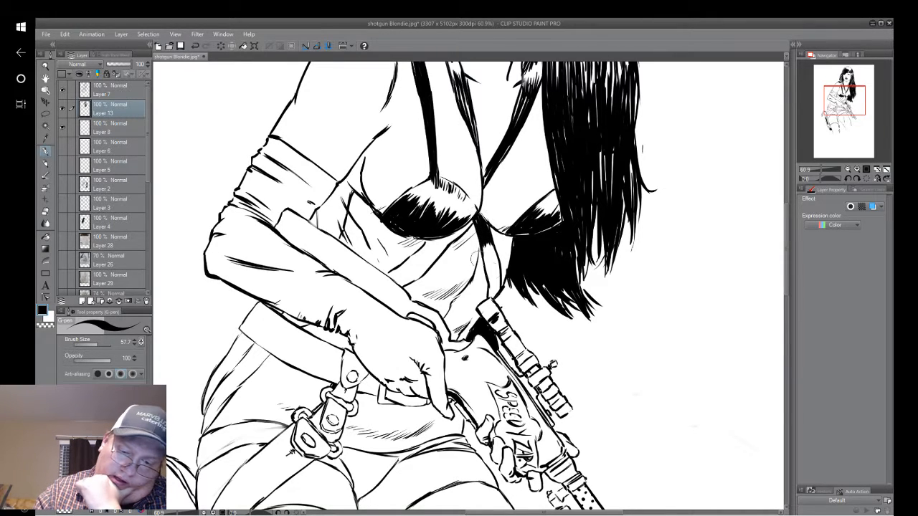
Fill the strap running from the bra down to the gun black and thicken the shadow line under the cup.
{"action": "mouse_move", "coordinate": [483, 250]}
{"action": "left_mouse_down"}
{"action": "mouse_move", "coordinate": [489, 275]}
{"action": "mouse_move", "coordinate": [496, 264]}
{"action": "mouse_move", "coordinate": [496, 295]}
{"action": "left_mouse_up"}
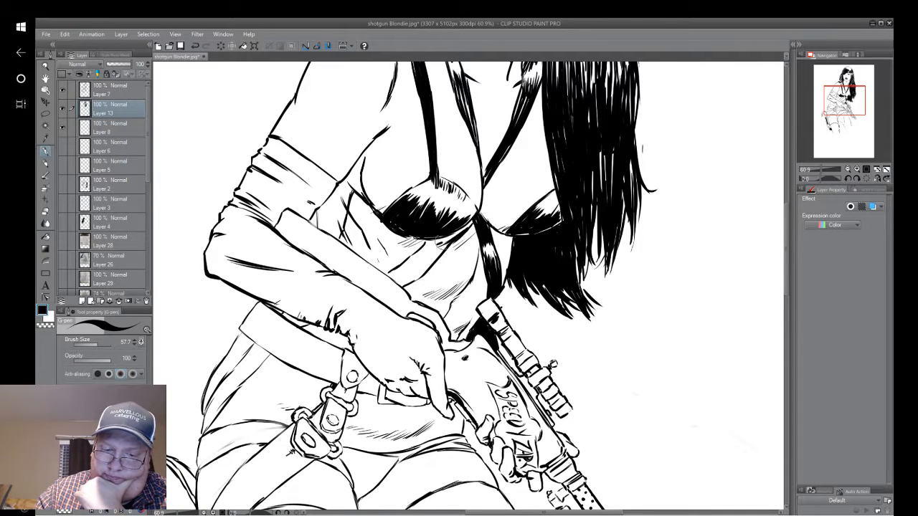
{"action": "left_click_drag", "start_coordinate": [436, 240], "coordinate": [467, 222]}
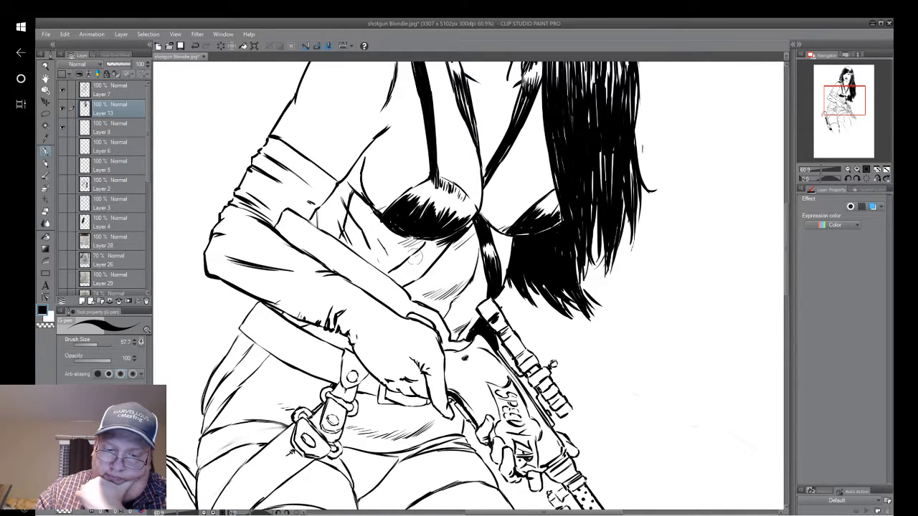
Ink the strap crossing the ribs below the bra cup and the gap between the upper arm and torso black.
{"action": "mouse_move", "coordinate": [416, 249]}
{"action": "left_mouse_down"}
{"action": "mouse_move", "coordinate": [434, 257]}
{"action": "mouse_move", "coordinate": [419, 256]}
{"action": "mouse_move", "coordinate": [450, 236]}
{"action": "left_mouse_up"}
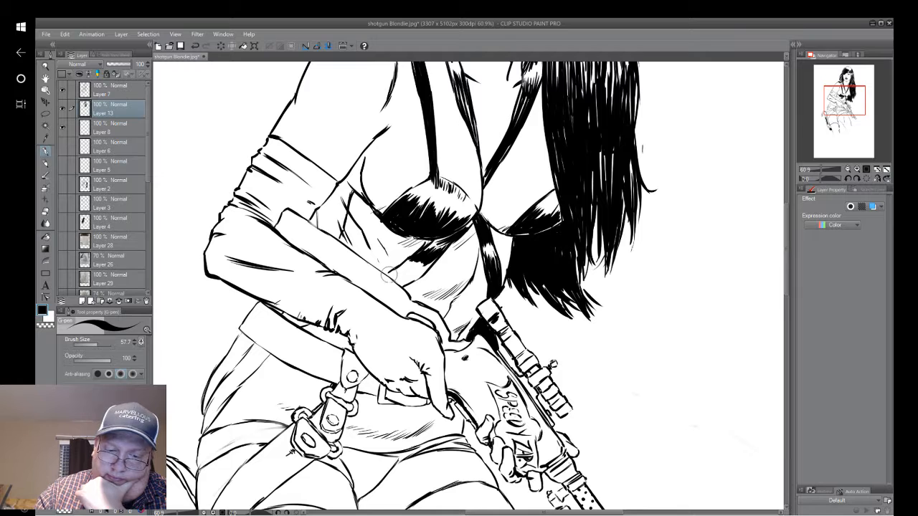
{"action": "mouse_move", "coordinate": [389, 274]}
{"action": "left_mouse_down"}
{"action": "mouse_move", "coordinate": [411, 254]}
{"action": "mouse_move", "coordinate": [409, 284]}
{"action": "mouse_move", "coordinate": [401, 280]}
{"action": "mouse_move", "coordinate": [416, 273]}
{"action": "mouse_move", "coordinate": [401, 281]}
{"action": "mouse_move", "coordinate": [420, 266]}
{"action": "mouse_move", "coordinate": [399, 281]}
{"action": "left_mouse_up"}
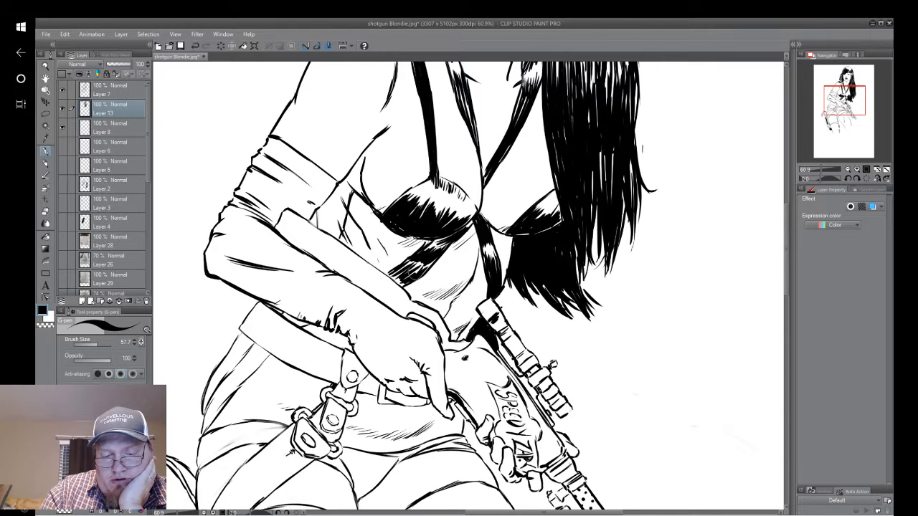
{"action": "mouse_move", "coordinate": [407, 246]}
{"action": "left_mouse_down"}
{"action": "mouse_move", "coordinate": [401, 283]}
{"action": "mouse_move", "coordinate": [390, 277]}
{"action": "mouse_move", "coordinate": [474, 284]}
{"action": "mouse_move", "coordinate": [583, 356]}
{"action": "left_mouse_up"}
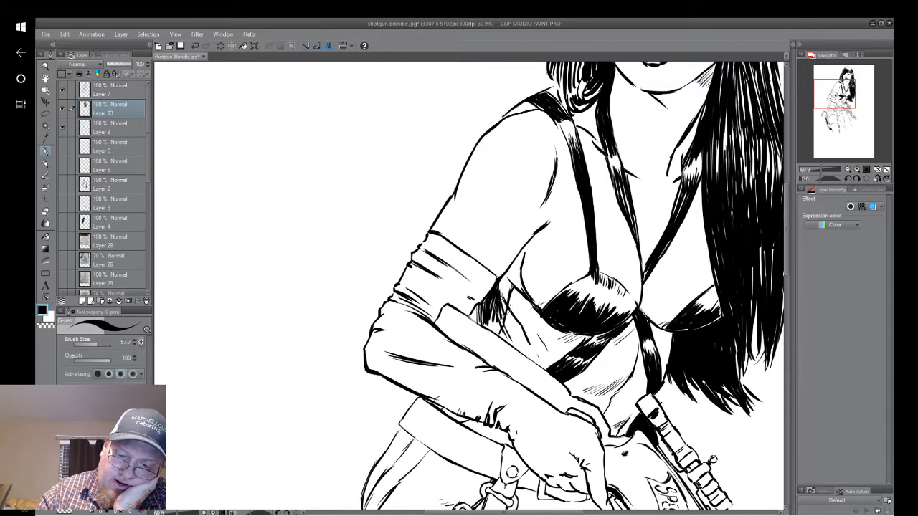
{"action": "left_click_drag", "start_coordinate": [512, 270], "coordinate": [498, 294]}
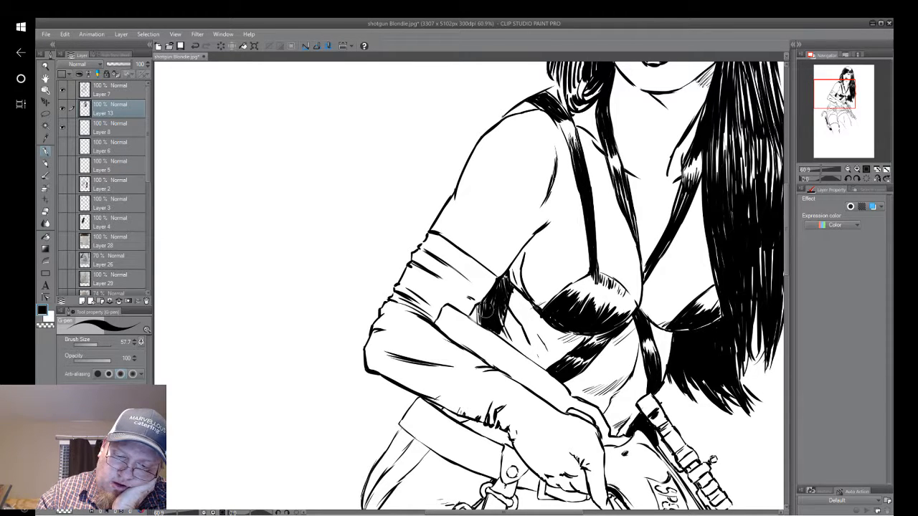
{"action": "left_click_drag", "start_coordinate": [493, 312], "coordinate": [400, 157]}
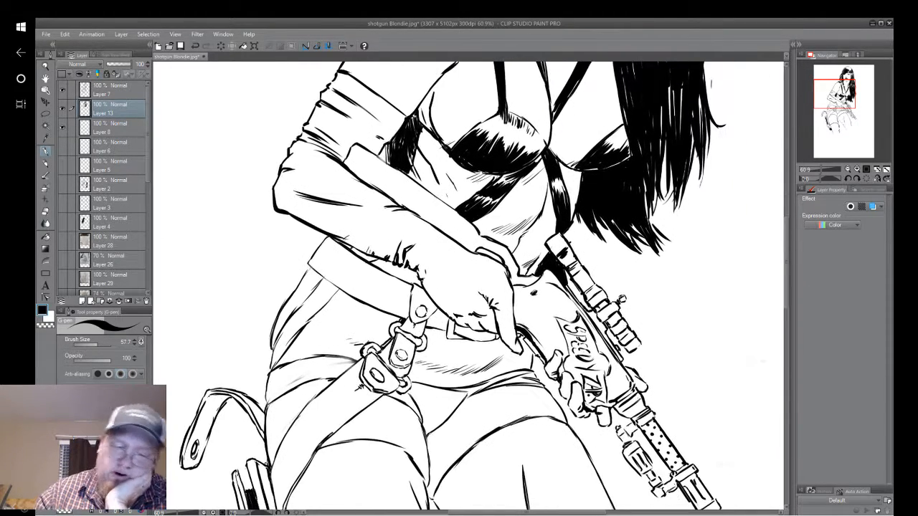
{"action": "mouse_move", "coordinate": [459, 287]}
{"action": "left_mouse_down"}
{"action": "mouse_move", "coordinate": [536, 136]}
{"action": "mouse_move", "coordinate": [543, 172]}
{"action": "left_mouse_up"}
{"action": "left_click_drag", "start_coordinate": [487, 143], "coordinate": [452, 413]}
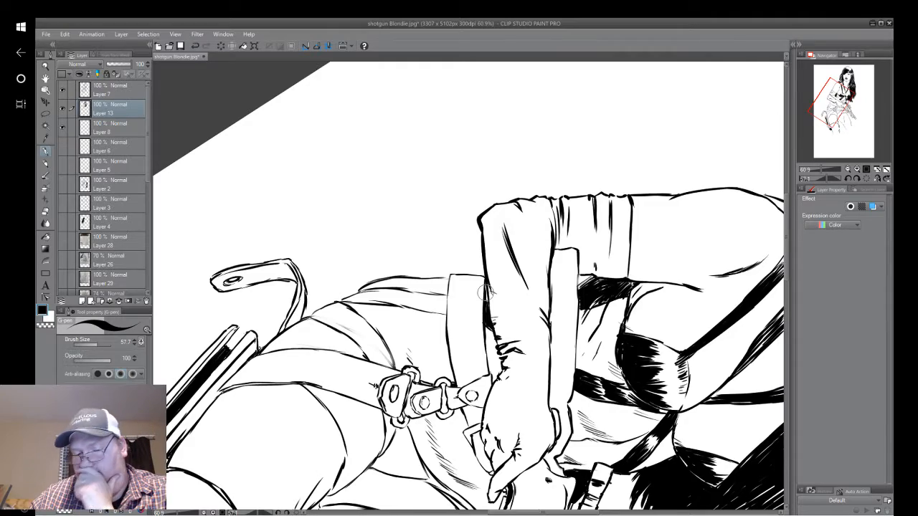
{"action": "left_click_drag", "start_coordinate": [486, 292], "coordinate": [333, 285]}
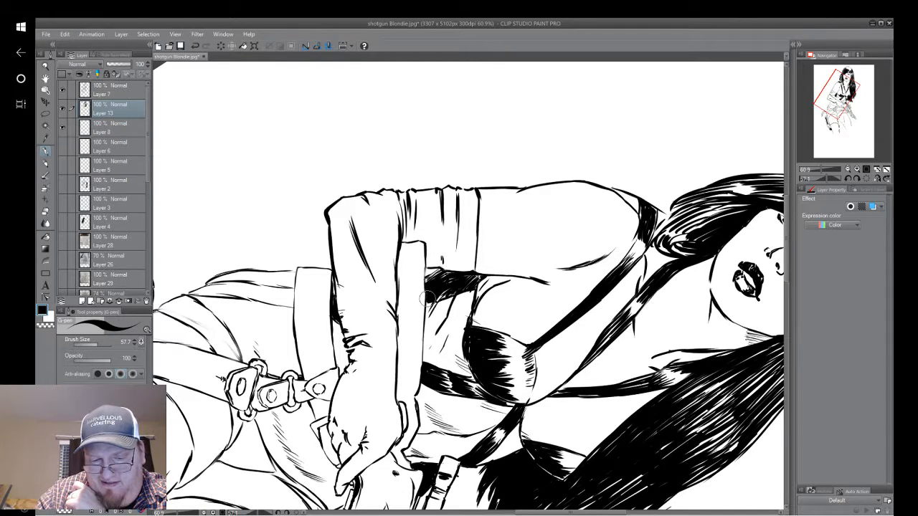
{"action": "left_click_drag", "start_coordinate": [426, 300], "coordinate": [526, 301]}
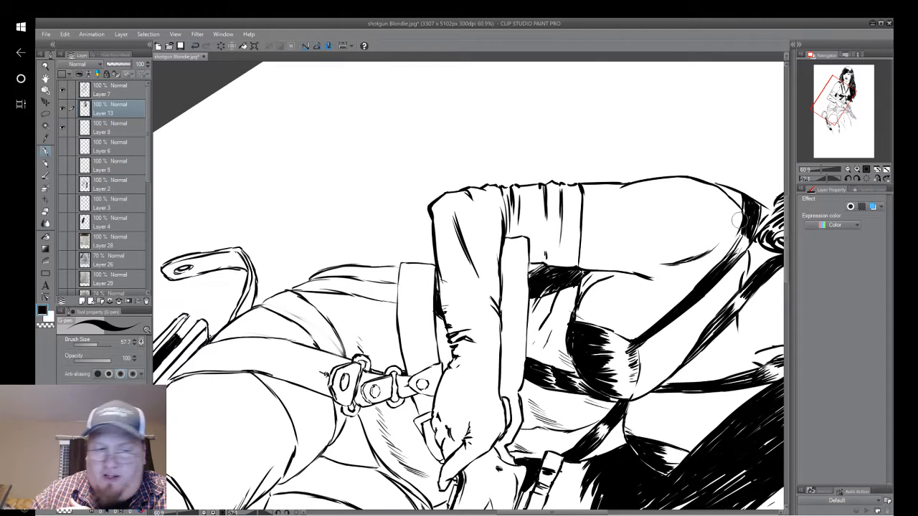
{"action": "left_click", "coordinate": [195, 46]}
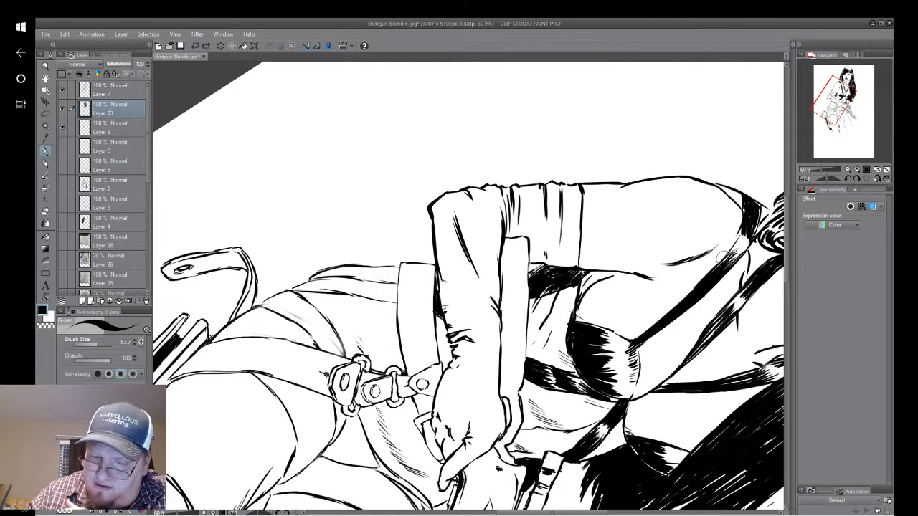
Fill the narrow strip running down the hip below the belt black on Layer 13, neatening its edge against the belt.
{"action": "left_click_drag", "start_coordinate": [636, 375], "coordinate": [742, 271]}
{"action": "left_click_drag", "start_coordinate": [531, 431], "coordinate": [635, 286]}
{"action": "left_click_drag", "start_coordinate": [663, 316], "coordinate": [646, 200]}
{"action": "left_click_drag", "start_coordinate": [516, 236], "coordinate": [499, 318]}
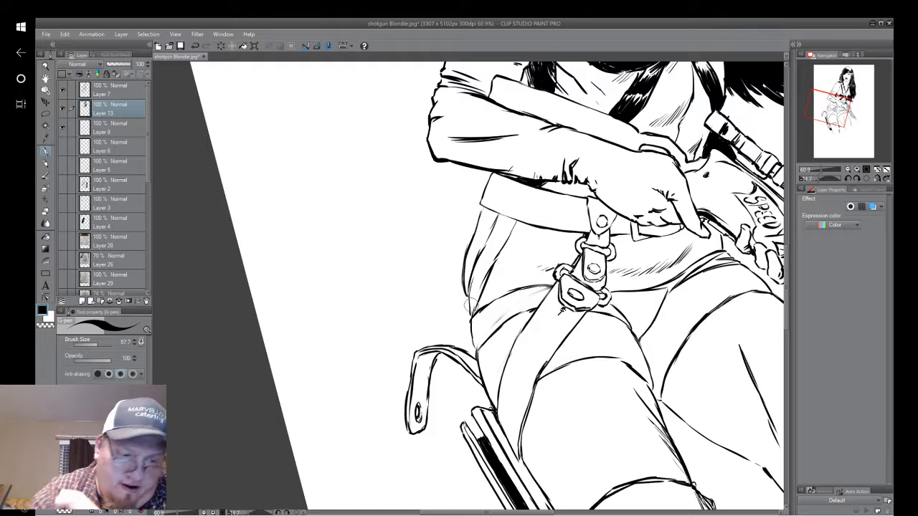
{"action": "left_click", "coordinate": [131, 95]}
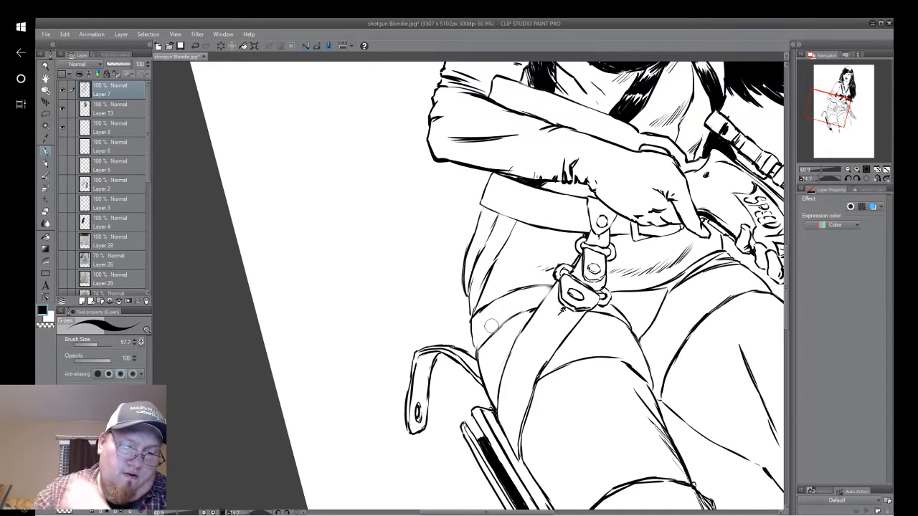
{"action": "left_click", "coordinate": [128, 105]}
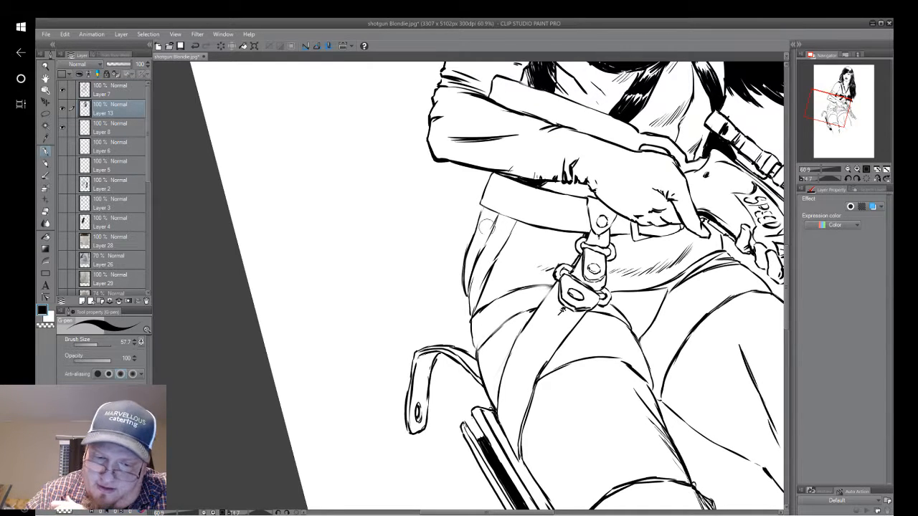
{"action": "mouse_move", "coordinate": [501, 219]}
{"action": "left_mouse_down"}
{"action": "mouse_move", "coordinate": [490, 261]}
{"action": "mouse_move", "coordinate": [513, 225]}
{"action": "mouse_move", "coordinate": [485, 243]}
{"action": "mouse_move", "coordinate": [500, 212]}
{"action": "mouse_move", "coordinate": [465, 296]}
{"action": "left_mouse_up"}
{"action": "mouse_move", "coordinate": [489, 258]}
{"action": "left_mouse_down"}
{"action": "mouse_move", "coordinate": [465, 306]}
{"action": "mouse_move", "coordinate": [473, 313]}
{"action": "left_mouse_up"}
{"action": "left_click_drag", "start_coordinate": [491, 261], "coordinate": [468, 322]}
{"action": "left_click_drag", "start_coordinate": [485, 264], "coordinate": [471, 315]}
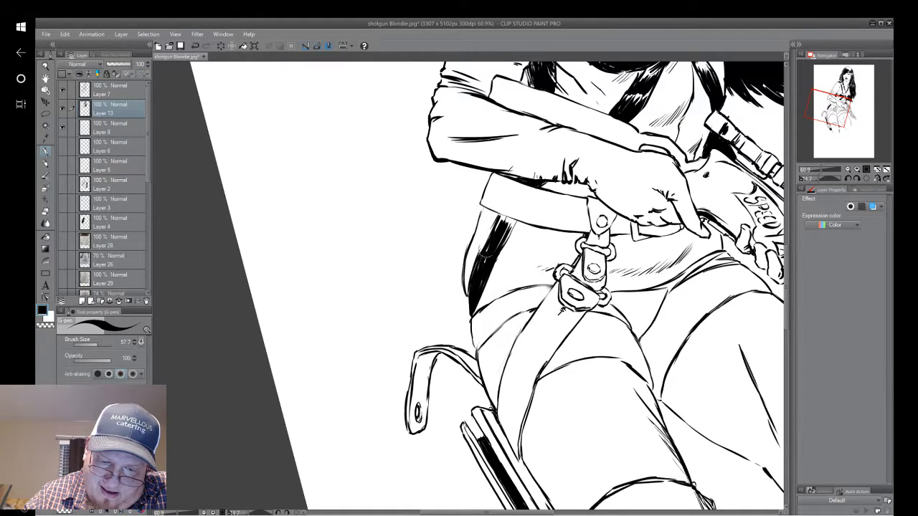
{"action": "left_click_drag", "start_coordinate": [490, 262], "coordinate": [479, 296]}
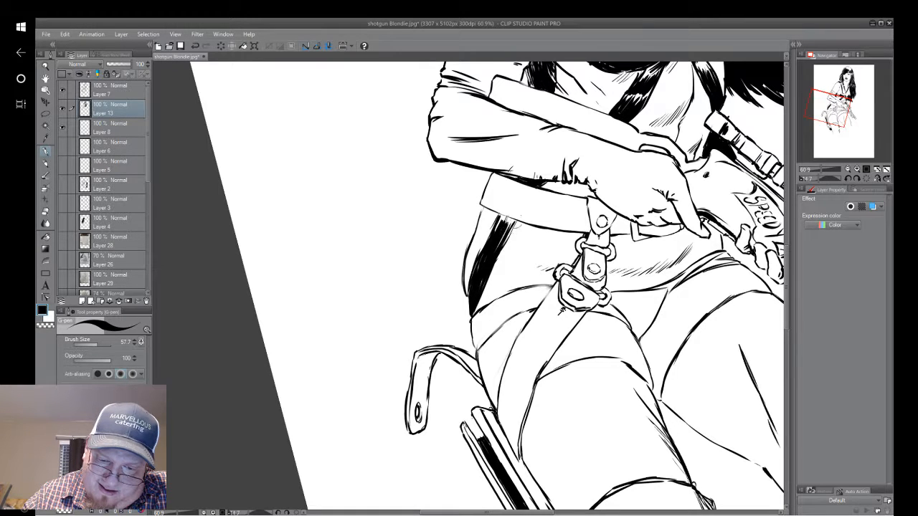
{"action": "left_click_drag", "start_coordinate": [513, 221], "coordinate": [509, 230]}
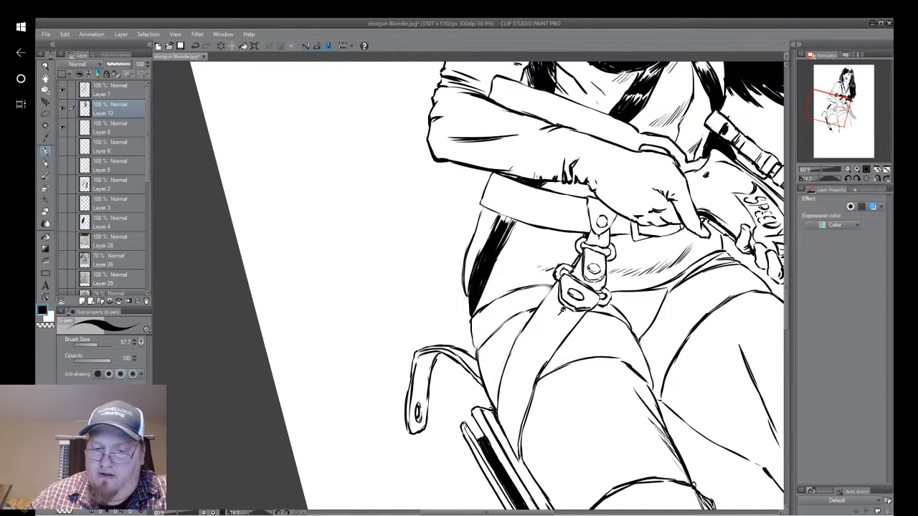
{"action": "mouse_move", "coordinate": [507, 218]}
{"action": "left_mouse_down"}
{"action": "mouse_move", "coordinate": [506, 194]}
{"action": "mouse_move", "coordinate": [514, 221]}
{"action": "left_mouse_up"}
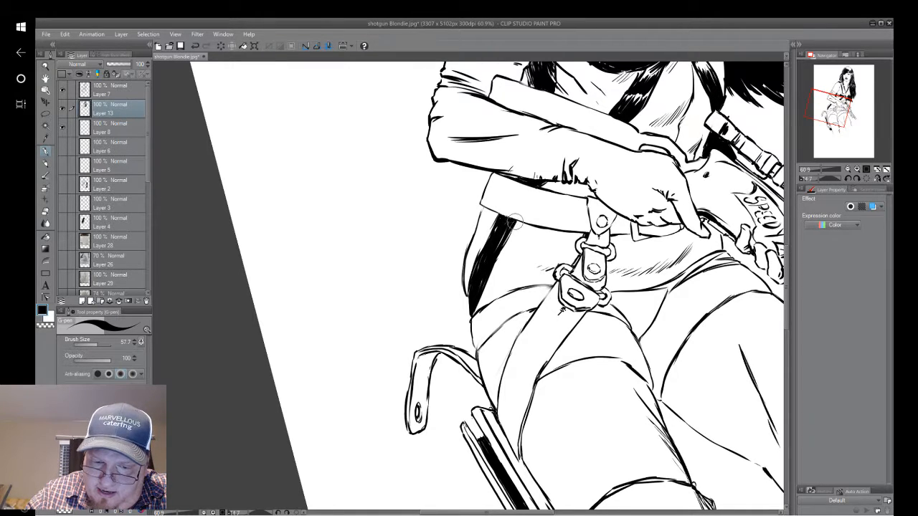
{"action": "mouse_move", "coordinate": [514, 222]}
{"action": "left_mouse_down"}
{"action": "mouse_move", "coordinate": [496, 253]}
{"action": "mouse_move", "coordinate": [510, 228]}
{"action": "mouse_move", "coordinate": [499, 225]}
{"action": "mouse_move", "coordinate": [473, 271]}
{"action": "left_mouse_up"}
{"action": "left_click_drag", "start_coordinate": [490, 237], "coordinate": [472, 287]}
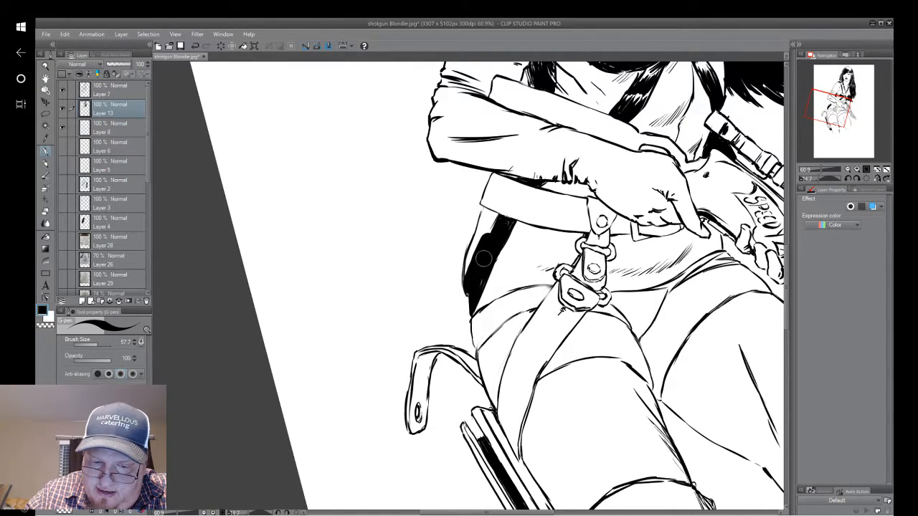
{"action": "left_click", "coordinate": [195, 45]}
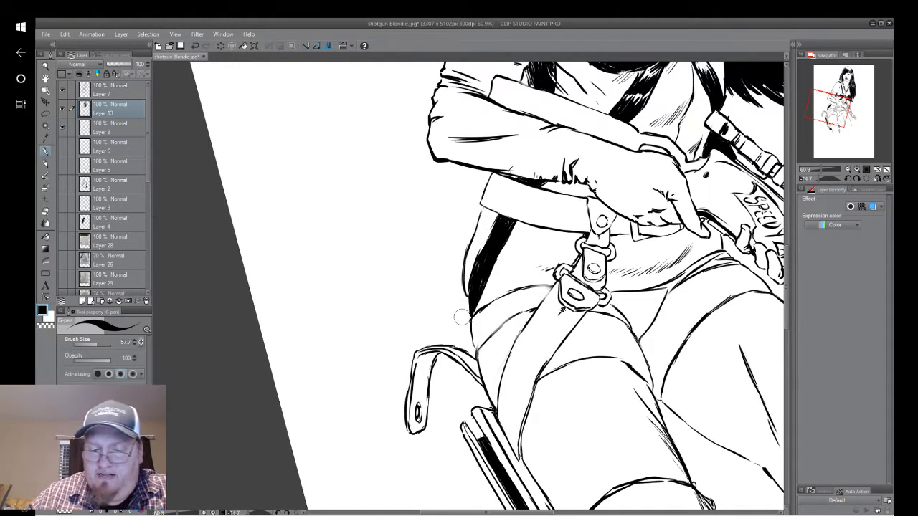
Fill the side band of the briefs at the hip black, leaving a small white highlight near the holster buckle.
{"action": "mouse_move", "coordinate": [462, 317]}
{"action": "left_mouse_down"}
{"action": "mouse_move", "coordinate": [528, 421]}
{"action": "mouse_move", "coordinate": [486, 334]}
{"action": "left_mouse_up"}
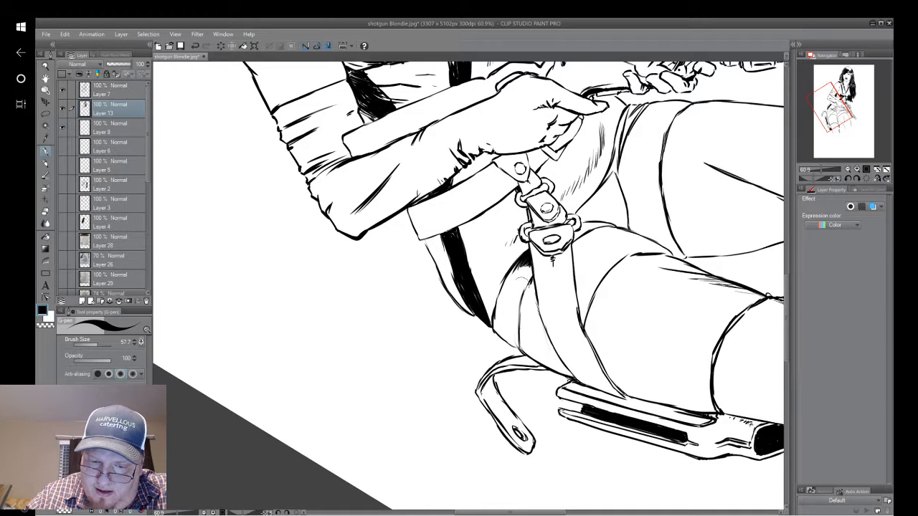
{"action": "mouse_move", "coordinate": [514, 304]}
{"action": "left_mouse_down"}
{"action": "mouse_move", "coordinate": [521, 287]}
{"action": "mouse_move", "coordinate": [509, 291]}
{"action": "mouse_move", "coordinate": [511, 281]}
{"action": "left_mouse_up"}
{"action": "left_click_drag", "start_coordinate": [507, 307], "coordinate": [517, 278]}
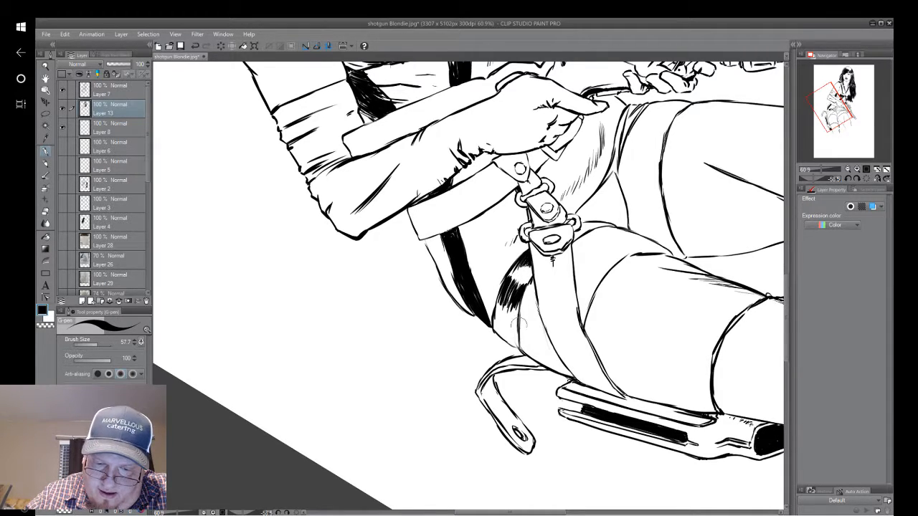
{"action": "left_click_drag", "start_coordinate": [512, 294], "coordinate": [517, 279]}
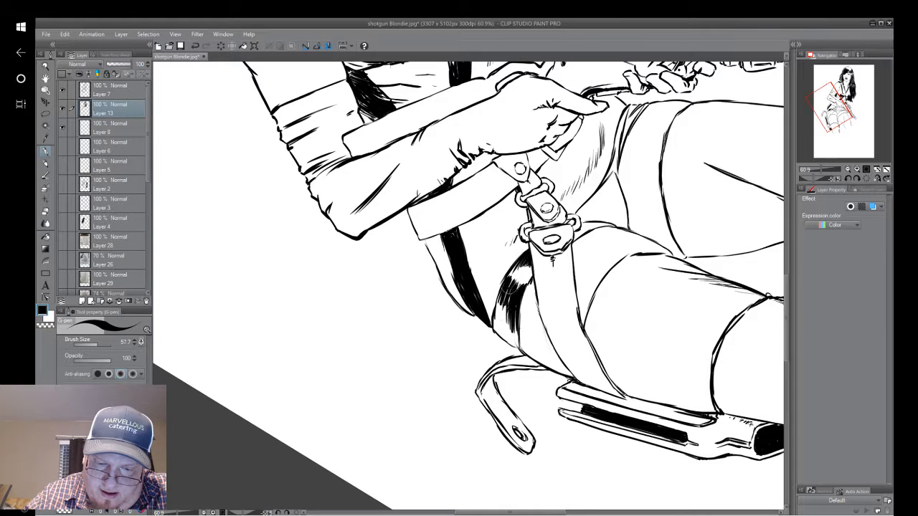
{"action": "left_click_drag", "start_coordinate": [497, 328], "coordinate": [503, 286]}
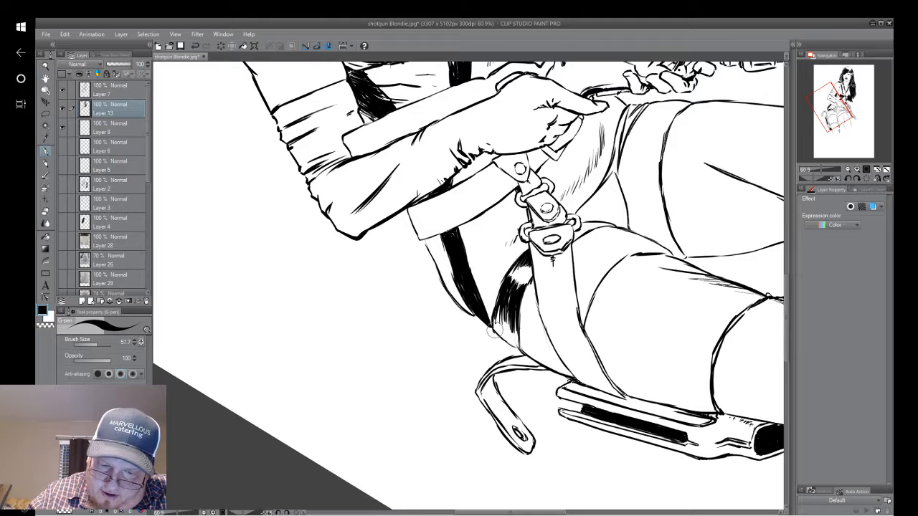
{"action": "key", "text": "i"}
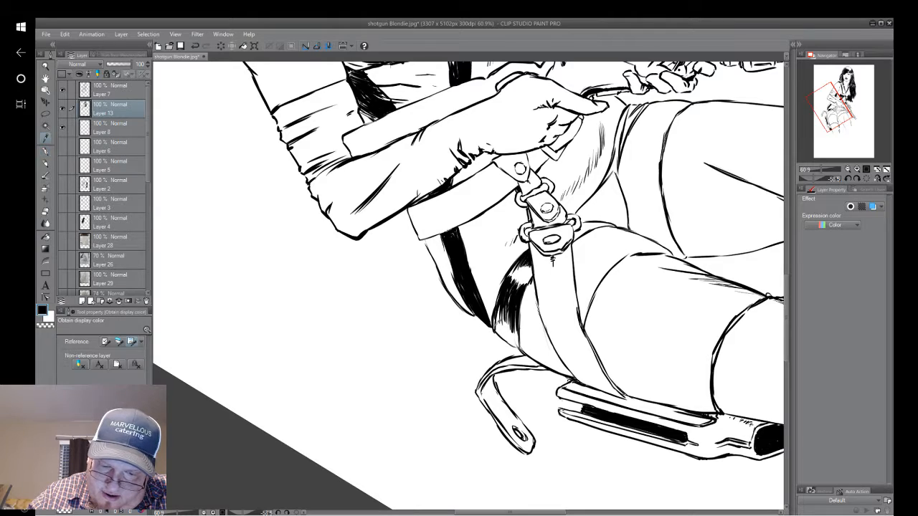
{"action": "left_click", "coordinate": [46, 153]}
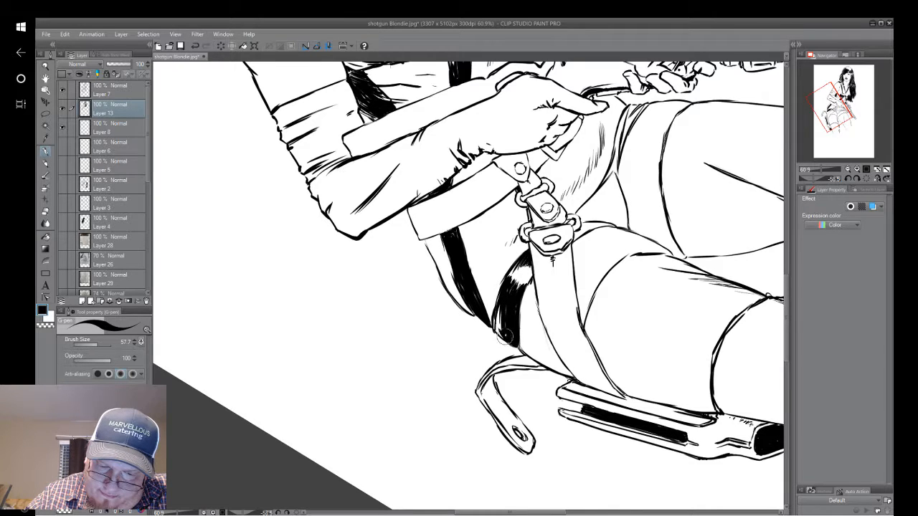
{"action": "mouse_move", "coordinate": [506, 316]}
{"action": "left_mouse_down"}
{"action": "mouse_move", "coordinate": [505, 341]}
{"action": "mouse_move", "coordinate": [502, 313]}
{"action": "mouse_move", "coordinate": [497, 332]}
{"action": "left_mouse_up"}
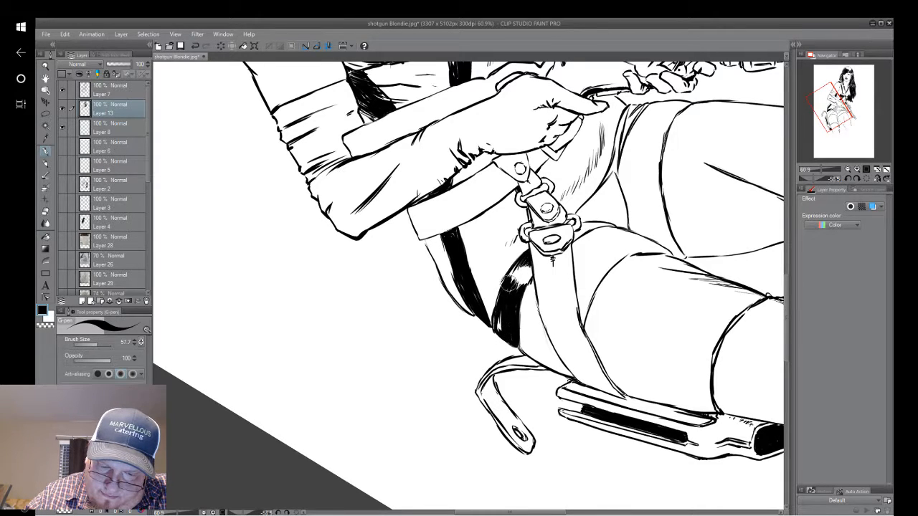
{"action": "mouse_move", "coordinate": [509, 285]}
{"action": "left_mouse_down"}
{"action": "mouse_move", "coordinate": [501, 335]}
{"action": "mouse_move", "coordinate": [502, 311]}
{"action": "left_mouse_up"}
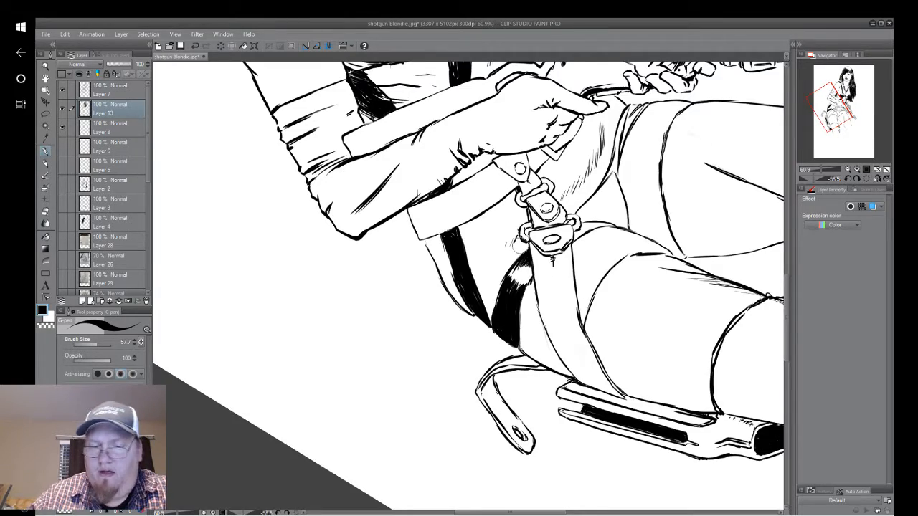
Thicken the edge of the briefs where it meets the holster buckle and ink the first shading strokes along their front.
{"action": "mouse_move", "coordinate": [518, 246]}
{"action": "left_mouse_down"}
{"action": "mouse_move", "coordinate": [542, 313]}
{"action": "mouse_move", "coordinate": [542, 297]}
{"action": "mouse_move", "coordinate": [558, 331]}
{"action": "mouse_move", "coordinate": [567, 327]}
{"action": "left_mouse_up"}
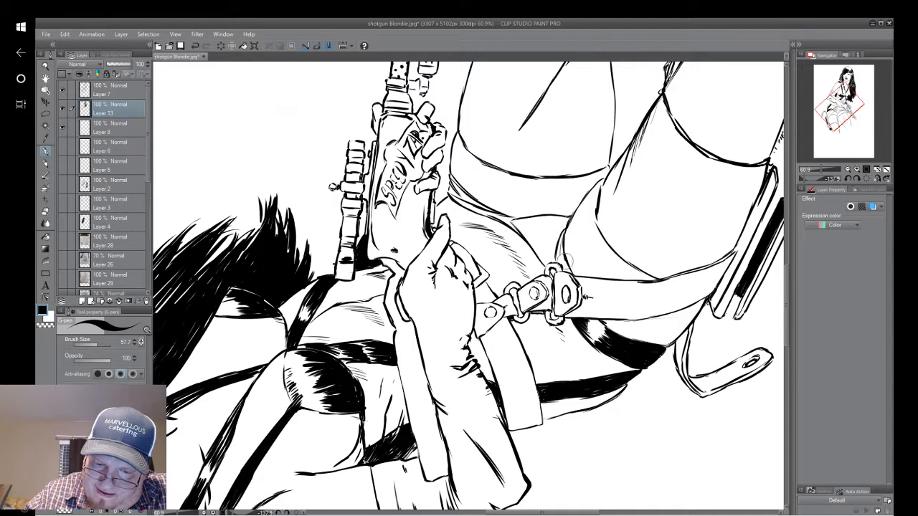
{"action": "left_click_drag", "start_coordinate": [565, 228], "coordinate": [557, 260]}
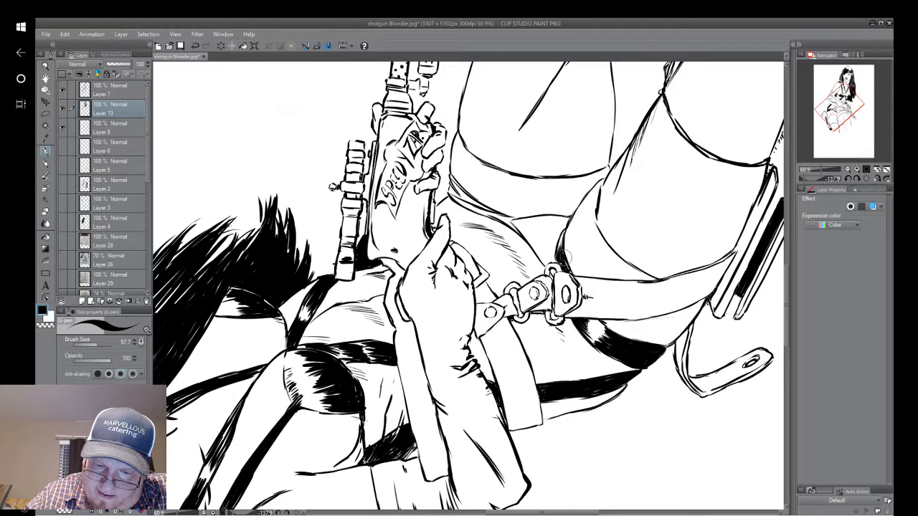
{"action": "left_click_drag", "start_coordinate": [564, 257], "coordinate": [571, 273]}
{"action": "mouse_move", "coordinate": [513, 169]}
{"action": "left_mouse_down"}
{"action": "mouse_move", "coordinate": [542, 107]}
{"action": "mouse_move", "coordinate": [613, 70]}
{"action": "mouse_move", "coordinate": [500, 320]}
{"action": "mouse_move", "coordinate": [488, 302]}
{"action": "left_mouse_up"}
{"action": "mouse_move", "coordinate": [445, 353]}
{"action": "left_mouse_down"}
{"action": "mouse_move", "coordinate": [451, 216]}
{"action": "mouse_move", "coordinate": [446, 251]}
{"action": "left_mouse_up"}
{"action": "mouse_move", "coordinate": [465, 192]}
{"action": "left_mouse_down"}
{"action": "mouse_move", "coordinate": [440, 251]}
{"action": "mouse_move", "coordinate": [449, 251]}
{"action": "left_mouse_up"}
{"action": "left_click_drag", "start_coordinate": [460, 208], "coordinate": [445, 247]}
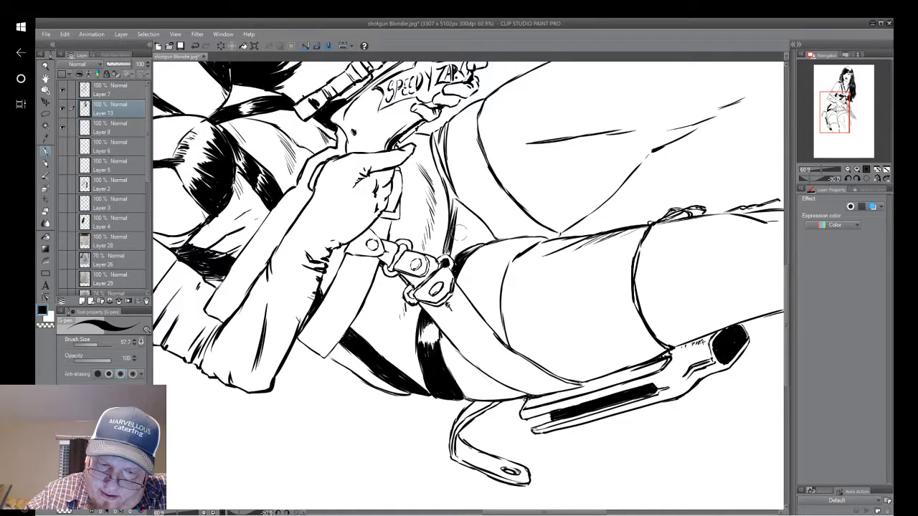
Fill the front triangle of the briefs between the thighs and the buckle solid black.
{"action": "left_click_drag", "start_coordinate": [470, 210], "coordinate": [448, 258]}
{"action": "mouse_move", "coordinate": [466, 225]}
{"action": "left_mouse_down"}
{"action": "mouse_move", "coordinate": [446, 260]}
{"action": "mouse_move", "coordinate": [450, 249]}
{"action": "left_mouse_up"}
{"action": "left_click_drag", "start_coordinate": [467, 196], "coordinate": [451, 262]}
{"action": "left_click_drag", "start_coordinate": [471, 229], "coordinate": [454, 258]}
{"action": "mouse_move", "coordinate": [481, 233]}
{"action": "left_mouse_down"}
{"action": "mouse_move", "coordinate": [458, 260]}
{"action": "mouse_move", "coordinate": [471, 251]}
{"action": "left_mouse_up"}
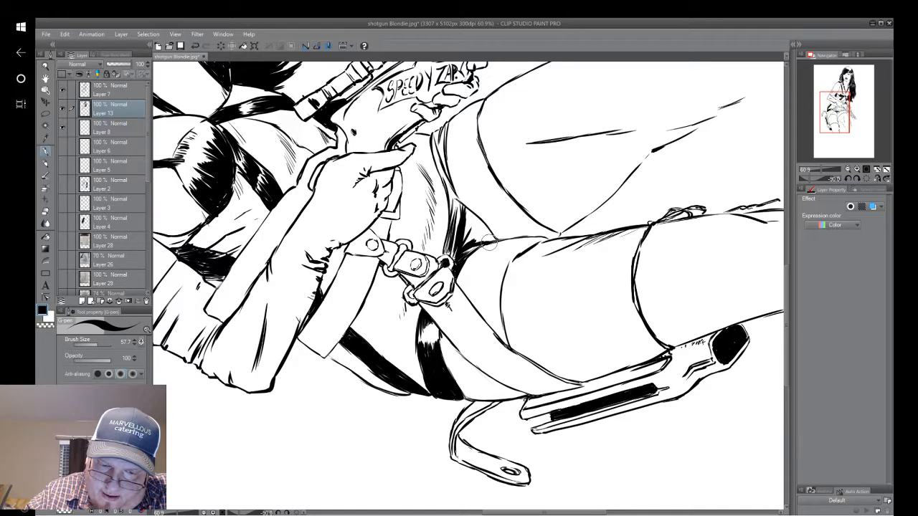
{"action": "left_click_drag", "start_coordinate": [462, 206], "coordinate": [495, 239]}
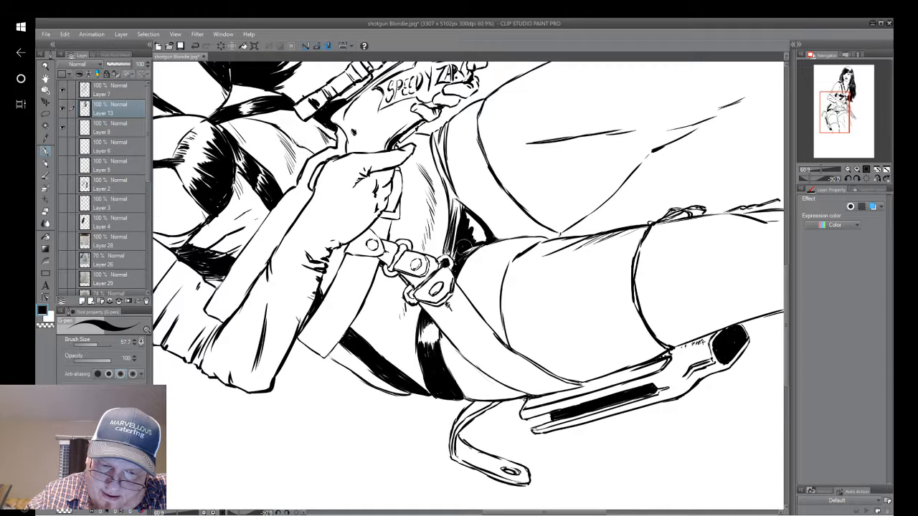
{"action": "left_click_drag", "start_coordinate": [462, 246], "coordinate": [485, 240]}
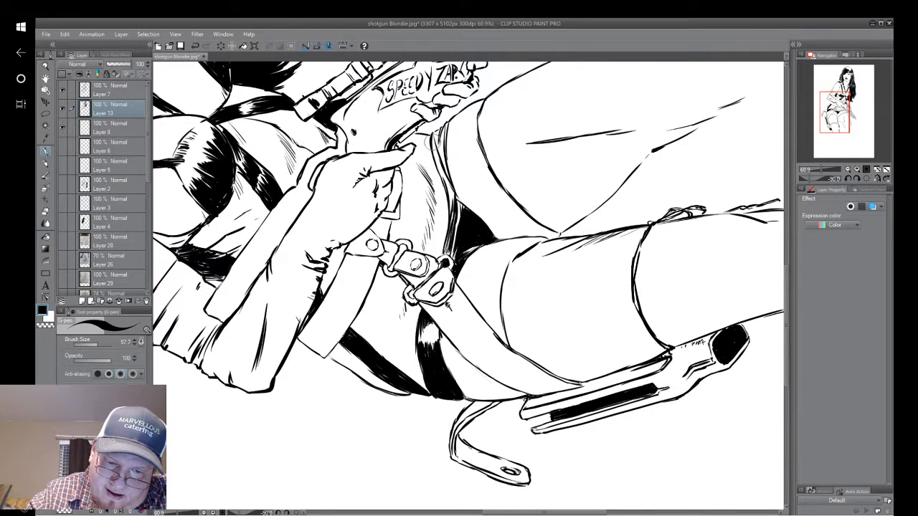
Fill the narrow band of the briefs running from the front toward the gun-side hip black and touch up beside the buckle.
{"action": "mouse_move", "coordinate": [433, 140]}
{"action": "left_mouse_down"}
{"action": "mouse_move", "coordinate": [456, 188]}
{"action": "mouse_move", "coordinate": [444, 164]}
{"action": "mouse_move", "coordinate": [454, 228]}
{"action": "left_mouse_up"}
{"action": "mouse_move", "coordinate": [452, 188]}
{"action": "left_mouse_down"}
{"action": "mouse_move", "coordinate": [452, 243]}
{"action": "mouse_move", "coordinate": [466, 214]}
{"action": "mouse_move", "coordinate": [478, 232]}
{"action": "mouse_move", "coordinate": [475, 163]}
{"action": "mouse_move", "coordinate": [338, 370]}
{"action": "mouse_move", "coordinate": [364, 255]}
{"action": "mouse_move", "coordinate": [414, 180]}
{"action": "mouse_move", "coordinate": [446, 211]}
{"action": "mouse_move", "coordinate": [463, 412]}
{"action": "left_mouse_up"}
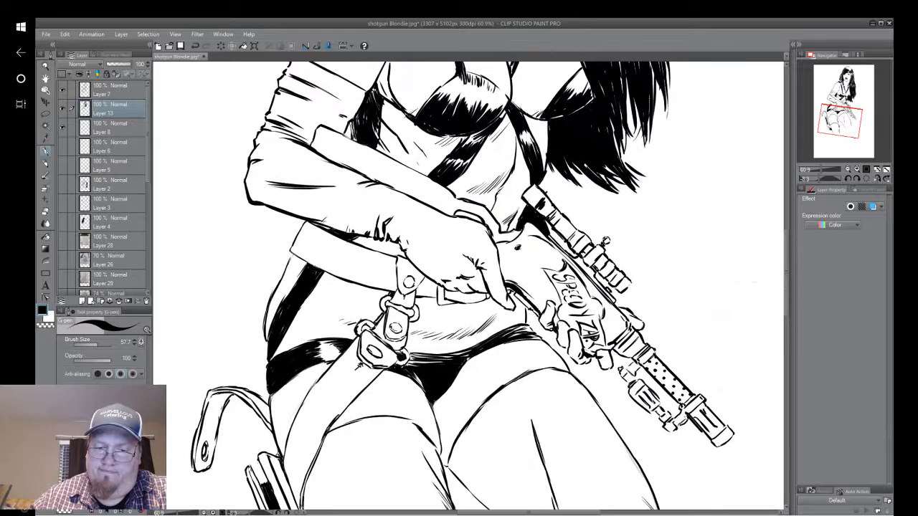
{"action": "scroll", "coordinate": [610, 256], "scroll_direction": "down", "scroll_amount": 1}
{"action": "left_click_drag", "start_coordinate": [610, 256], "coordinate": [571, 269]}
{"action": "scroll", "coordinate": [593, 313], "scroll_direction": "down", "scroll_amount": 1}
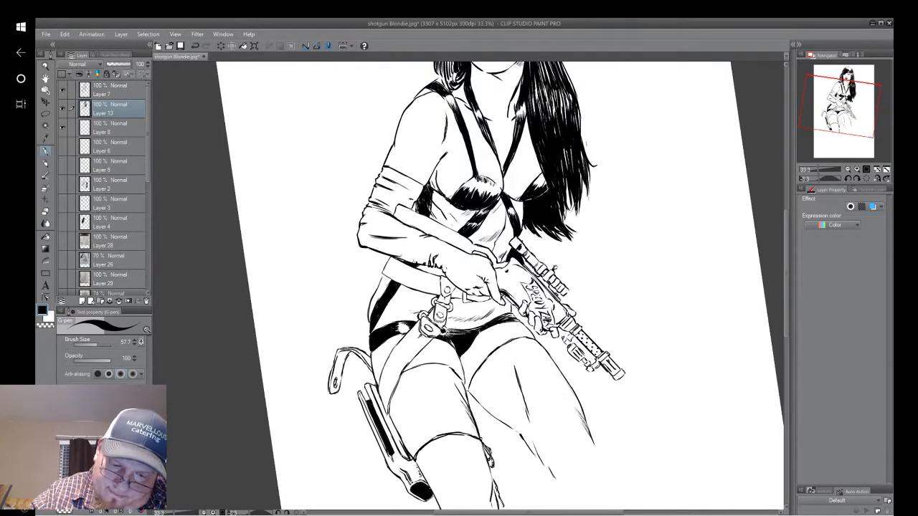
{"action": "left_click_drag", "start_coordinate": [446, 333], "coordinate": [471, 339]}
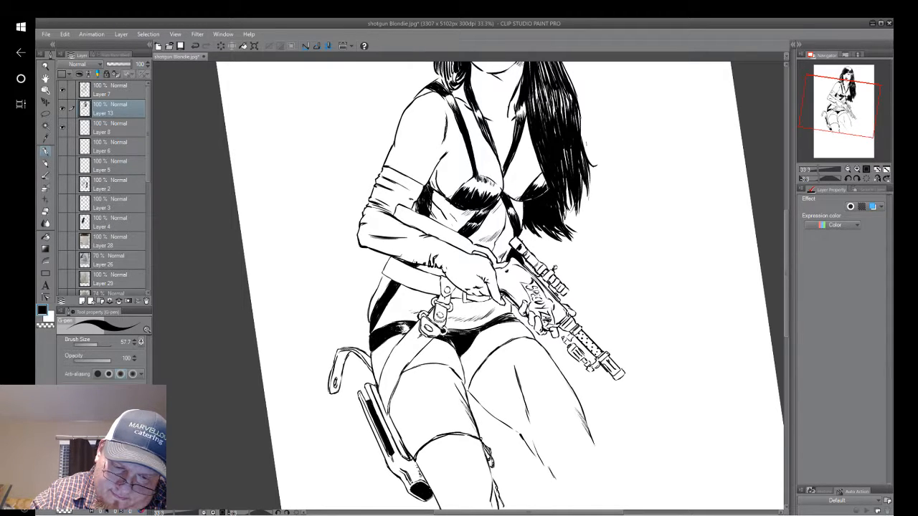
Ink the first short hatching strokes in the upper corner of the thigh band, just beside the holster strap.
{"action": "left_click_drag", "start_coordinate": [487, 334], "coordinate": [485, 267]}
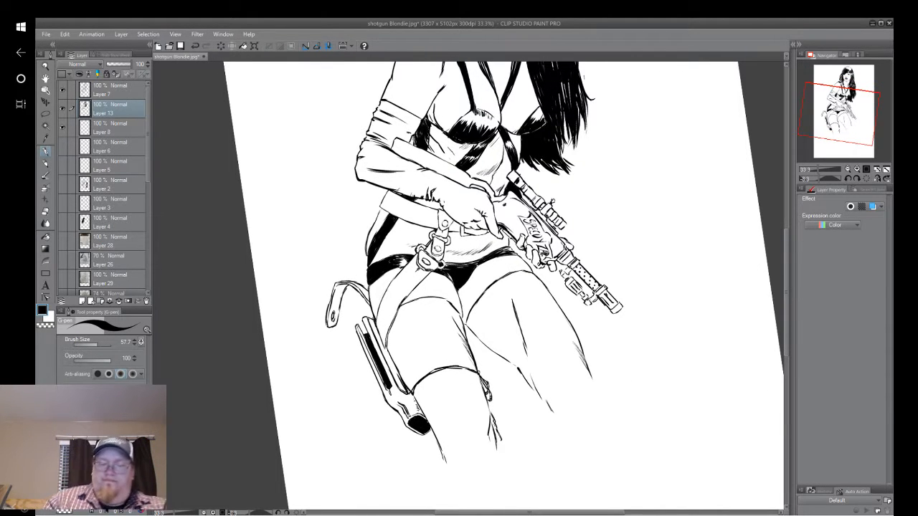
{"action": "left_click_drag", "start_coordinate": [707, 245], "coordinate": [635, 201]}
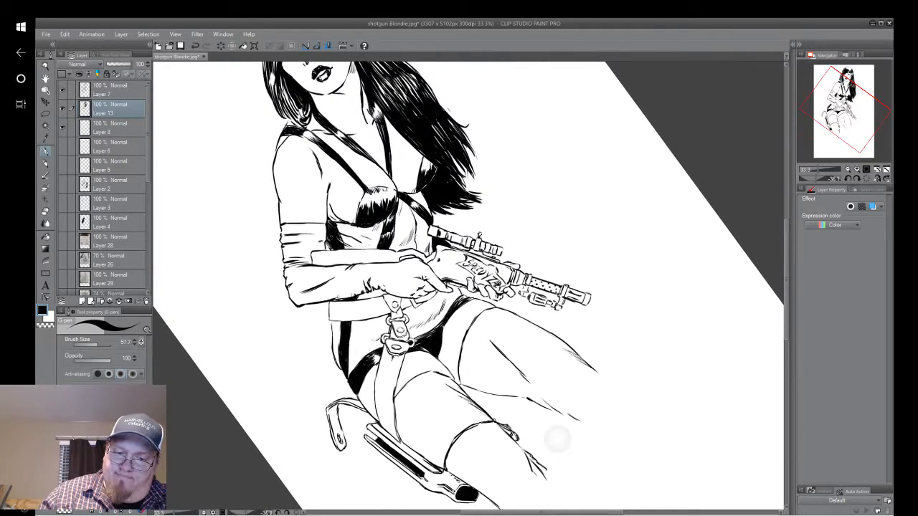
{"action": "left_click_drag", "start_coordinate": [575, 270], "coordinate": [568, 189]}
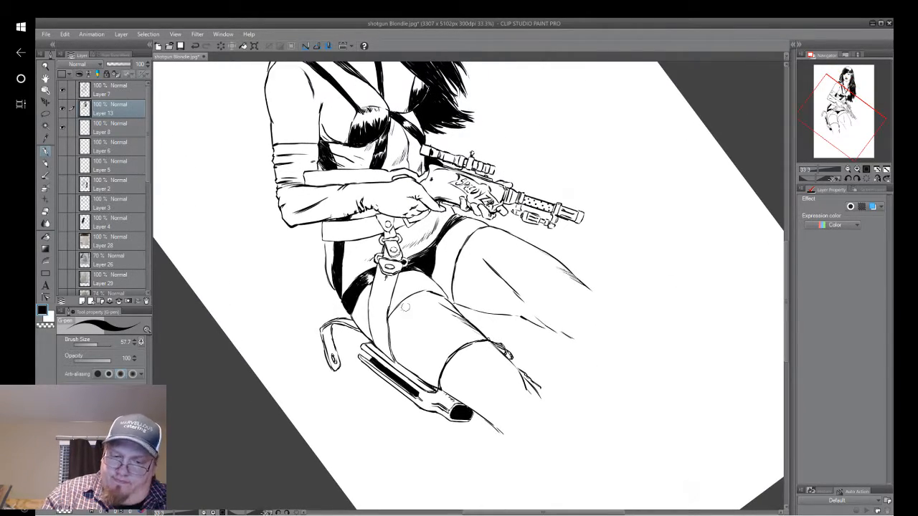
{"action": "left_click_drag", "start_coordinate": [393, 316], "coordinate": [406, 309]}
{"action": "left_click_drag", "start_coordinate": [391, 330], "coordinate": [411, 307]}
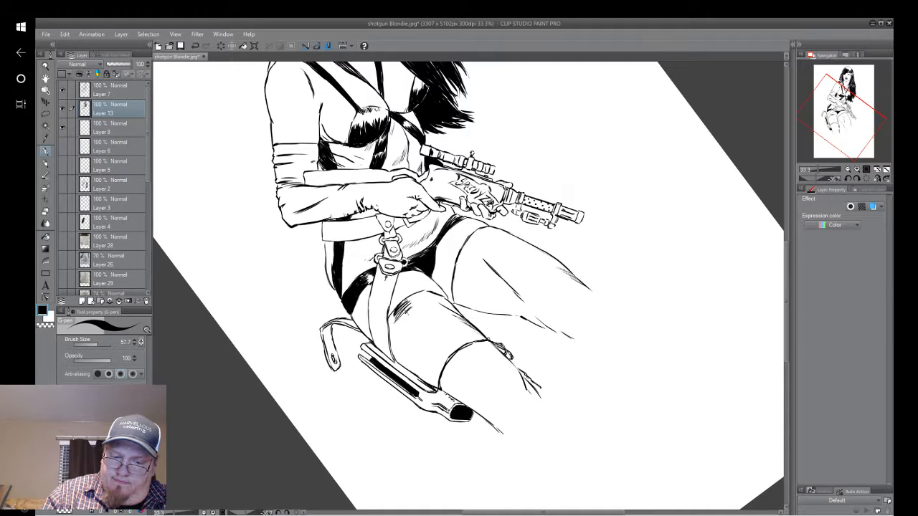
{"action": "right_click", "coordinate": [442, 338]}
{"action": "left_click", "coordinate": [523, 246]}
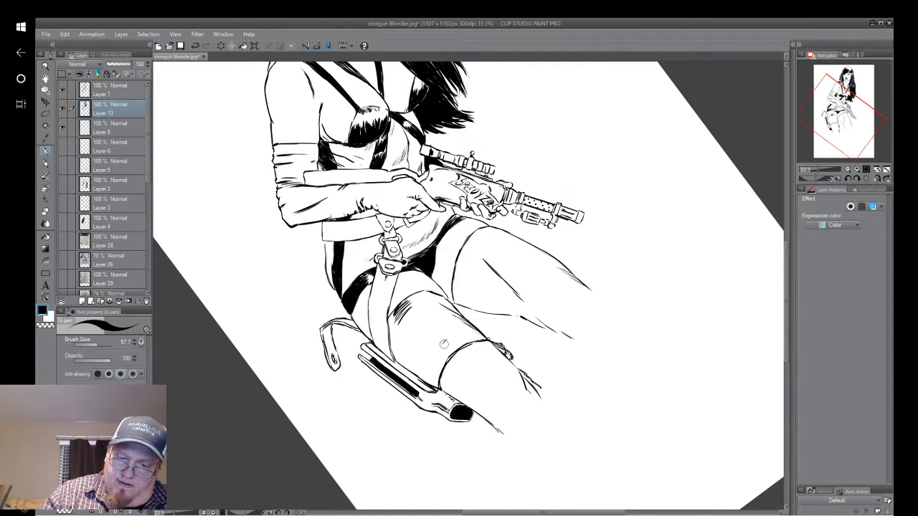
Hatch a row of slanted strokes across the middle of the thigh band and along its lower hem toward the holster.
{"action": "left_click_drag", "start_coordinate": [444, 344], "coordinate": [446, 357]}
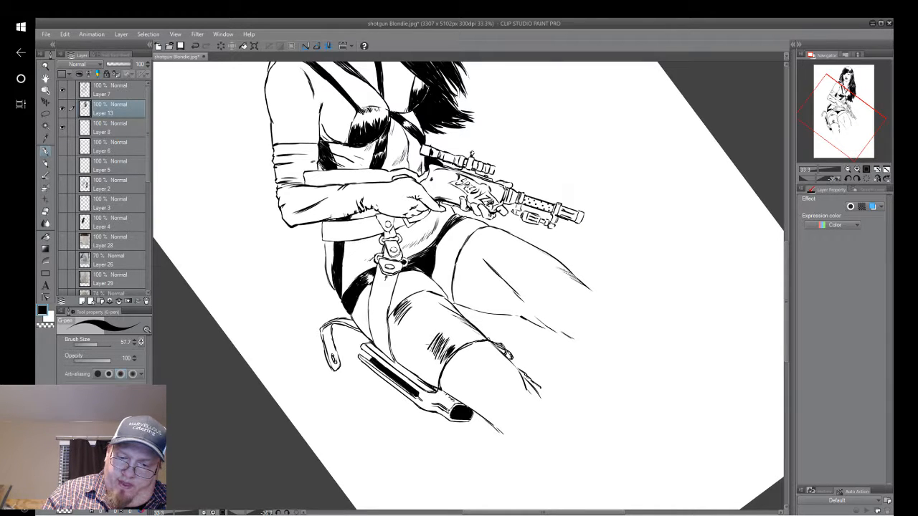
{"action": "mouse_move", "coordinate": [422, 350]}
{"action": "left_mouse_down"}
{"action": "mouse_move", "coordinate": [431, 330]}
{"action": "mouse_move", "coordinate": [425, 321]}
{"action": "left_mouse_up"}
{"action": "left_click_drag", "start_coordinate": [412, 337], "coordinate": [428, 314]}
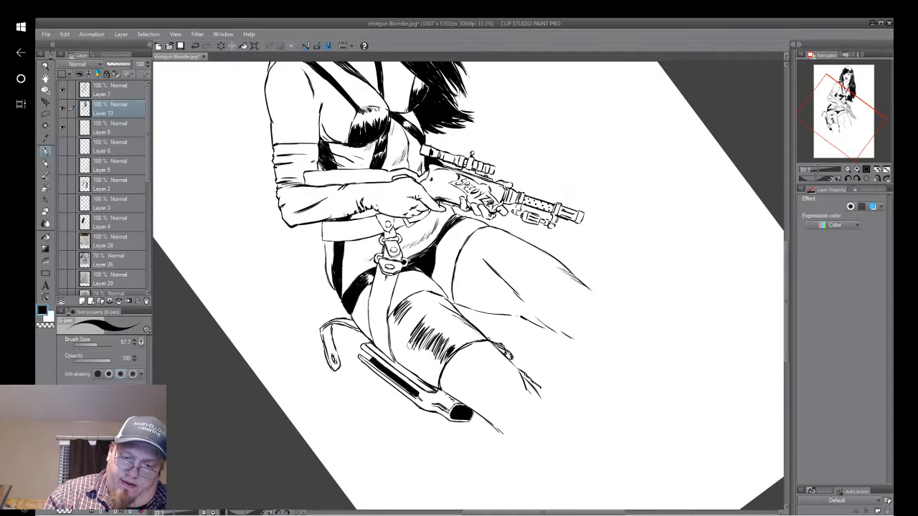
{"action": "left_click_drag", "start_coordinate": [396, 340], "coordinate": [411, 316]}
{"action": "left_click_drag", "start_coordinate": [400, 338], "coordinate": [417, 308]}
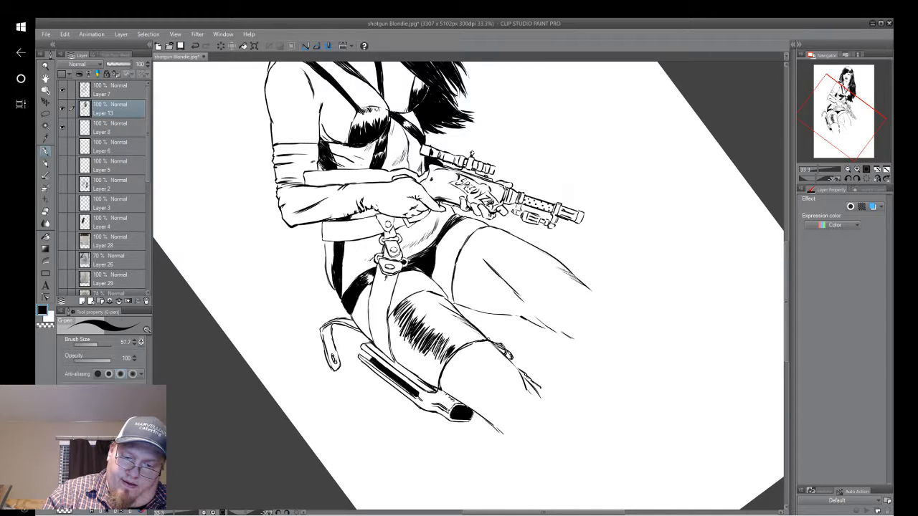
{"action": "mouse_move", "coordinate": [432, 364]}
{"action": "left_mouse_down"}
{"action": "mouse_move", "coordinate": [450, 342]}
{"action": "mouse_move", "coordinate": [449, 352]}
{"action": "left_mouse_up"}
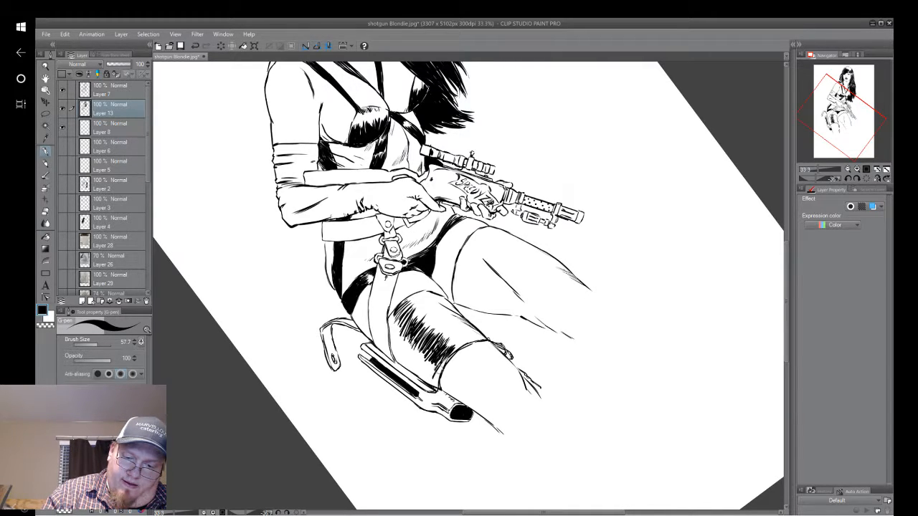
{"action": "left_click_drag", "start_coordinate": [429, 389], "coordinate": [446, 362]}
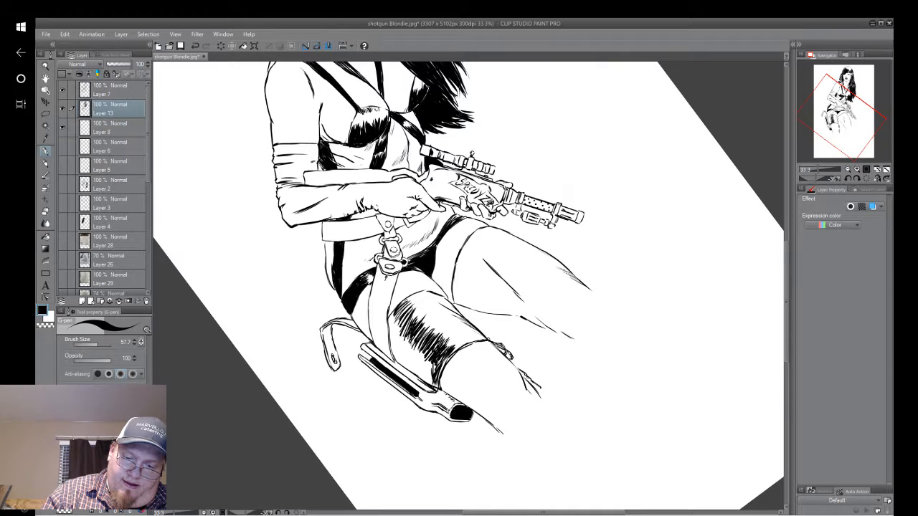
Extend the thigh band's hatching with long strokes toward the holster and darken the corner beside the strap.
{"action": "left_click_drag", "start_coordinate": [427, 356], "coordinate": [425, 372]}
{"action": "left_click_drag", "start_coordinate": [425, 342], "coordinate": [418, 371]}
{"action": "mouse_move", "coordinate": [419, 344]}
{"action": "left_mouse_down"}
{"action": "mouse_move", "coordinate": [414, 368]}
{"action": "mouse_move", "coordinate": [409, 355]}
{"action": "left_mouse_up"}
{"action": "left_click_drag", "start_coordinate": [411, 329], "coordinate": [402, 349]}
{"action": "left_click_drag", "start_coordinate": [406, 314], "coordinate": [394, 347]}
{"action": "left_click_drag", "start_coordinate": [398, 322], "coordinate": [391, 348]}
{"action": "left_click_drag", "start_coordinate": [403, 306], "coordinate": [394, 346]}
{"action": "left_click_drag", "start_coordinate": [406, 304], "coordinate": [399, 334]}
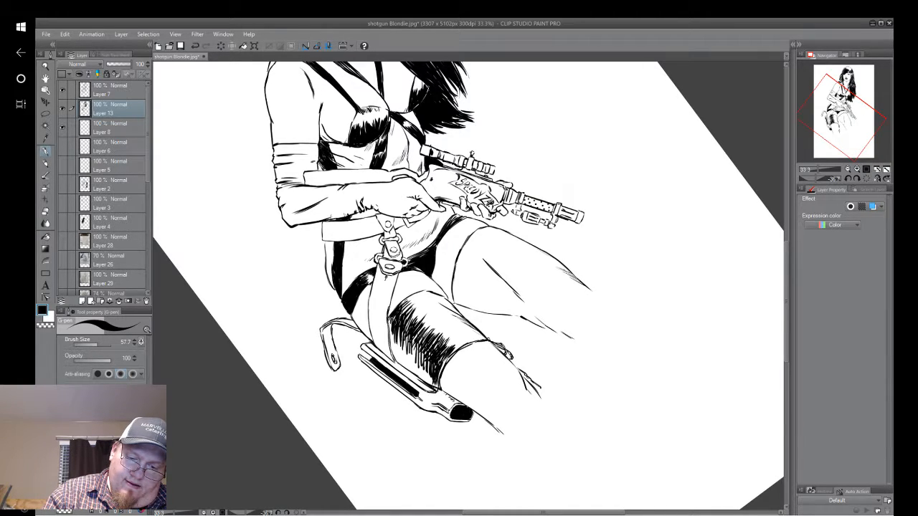
{"action": "left_click_drag", "start_coordinate": [396, 313], "coordinate": [385, 345]}
{"action": "left_click_drag", "start_coordinate": [393, 316], "coordinate": [386, 337]}
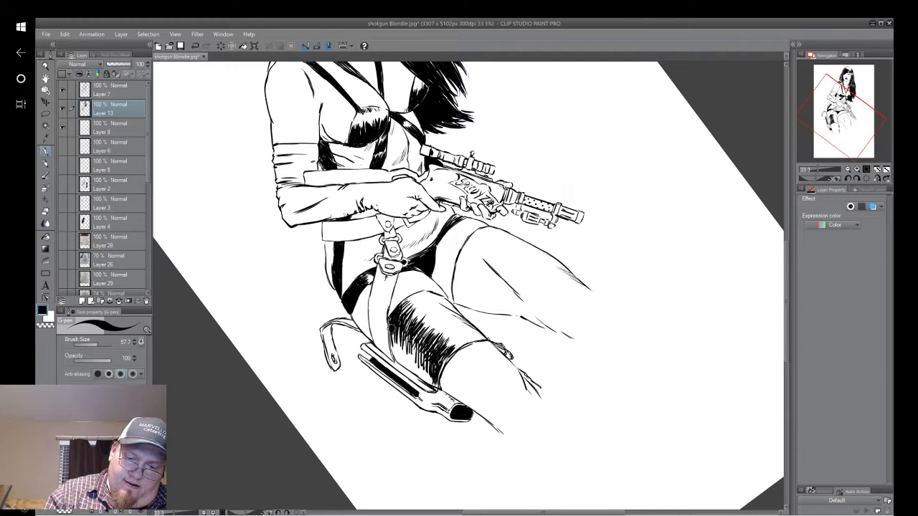
Fill the white gaps between the hatching strokes black in the upper part of the thigh band near the strap.
{"action": "key", "text": "ctrl+plus"}
{"action": "key", "text": "ctrl+plus"}
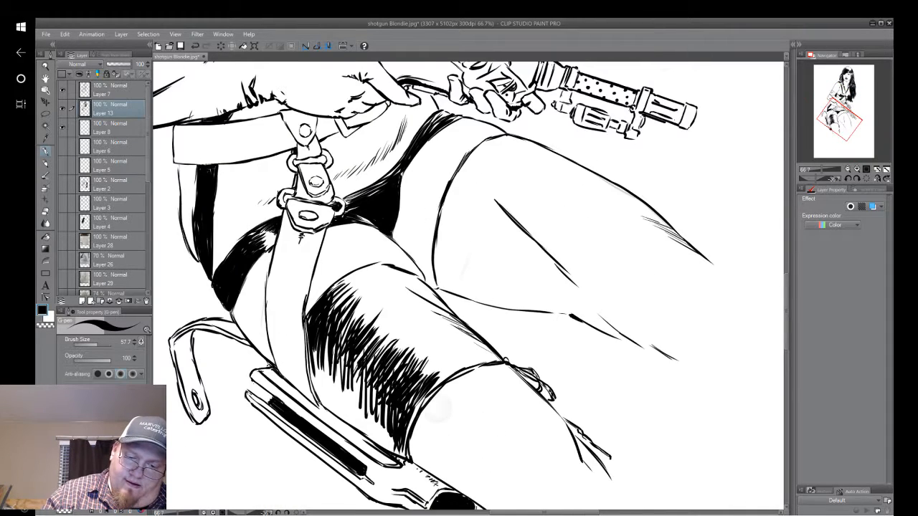
{"action": "scroll", "coordinate": [439, 358], "scroll_direction": "up", "scroll_amount": 3}
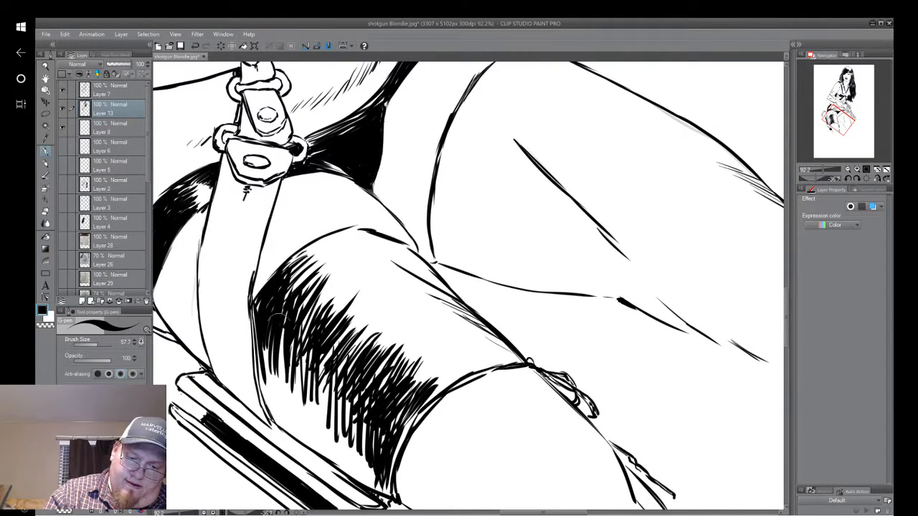
{"action": "mouse_move", "coordinate": [287, 280]}
{"action": "left_mouse_down"}
{"action": "mouse_move", "coordinate": [287, 318]}
{"action": "mouse_move", "coordinate": [307, 294]}
{"action": "mouse_move", "coordinate": [290, 393]}
{"action": "left_mouse_up"}
{"action": "left_click_drag", "start_coordinate": [317, 298], "coordinate": [295, 398]}
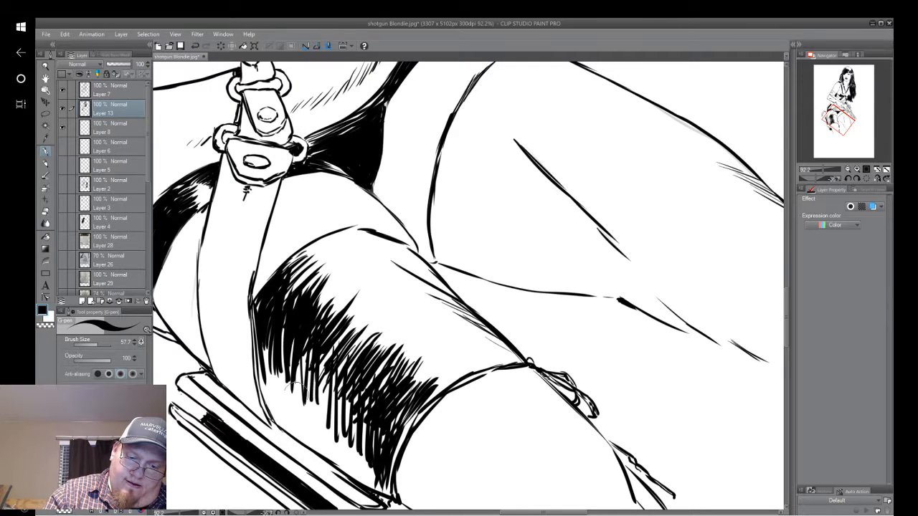
{"action": "left_click_drag", "start_coordinate": [312, 315], "coordinate": [290, 398]}
{"action": "left_click_drag", "start_coordinate": [337, 280], "coordinate": [300, 396]}
{"action": "left_click_drag", "start_coordinate": [316, 308], "coordinate": [304, 384]}
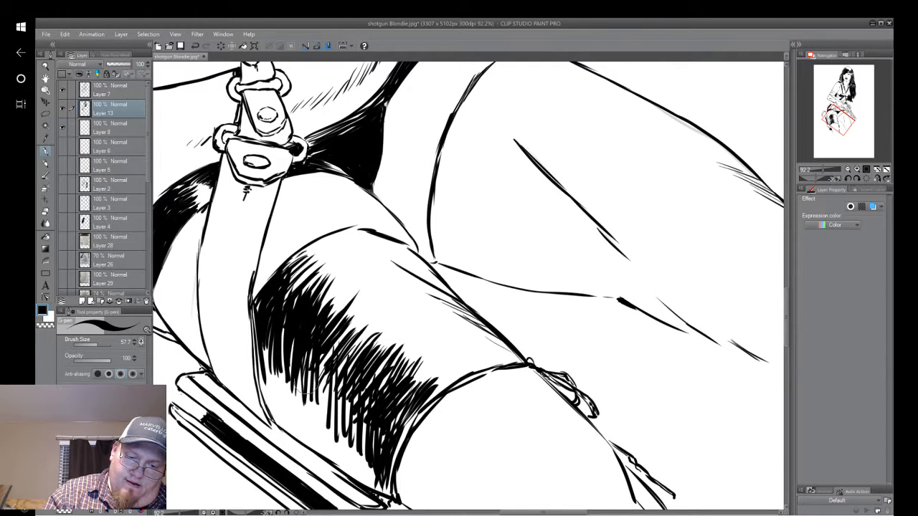
Fill the gaps between the hatching strokes black from the middle of the thigh band down to its lower hem.
{"action": "left_click_drag", "start_coordinate": [320, 351], "coordinate": [307, 406]}
{"action": "left_click_drag", "start_coordinate": [337, 320], "coordinate": [316, 412]}
{"action": "left_click_drag", "start_coordinate": [367, 301], "coordinate": [331, 427]}
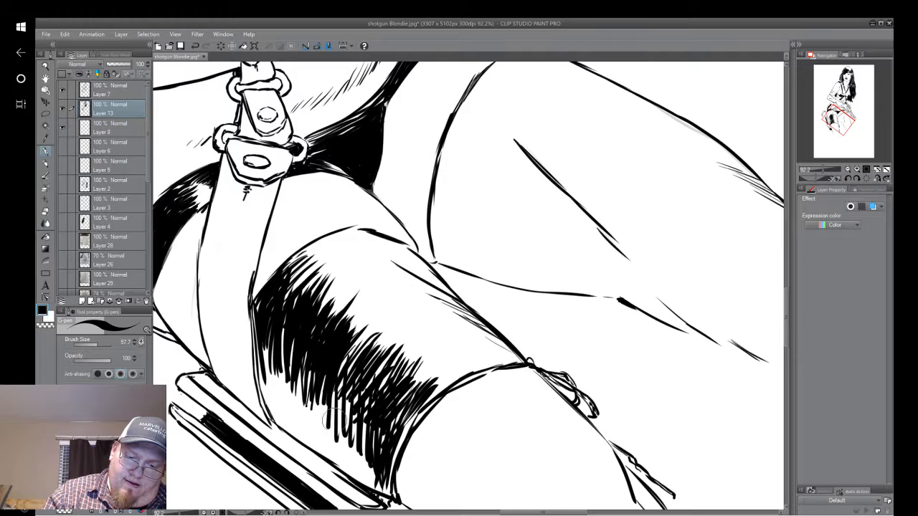
{"action": "mouse_move", "coordinate": [351, 340]}
{"action": "left_mouse_down"}
{"action": "mouse_move", "coordinate": [333, 427]}
{"action": "mouse_move", "coordinate": [348, 425]}
{"action": "mouse_move", "coordinate": [343, 459]}
{"action": "left_mouse_up"}
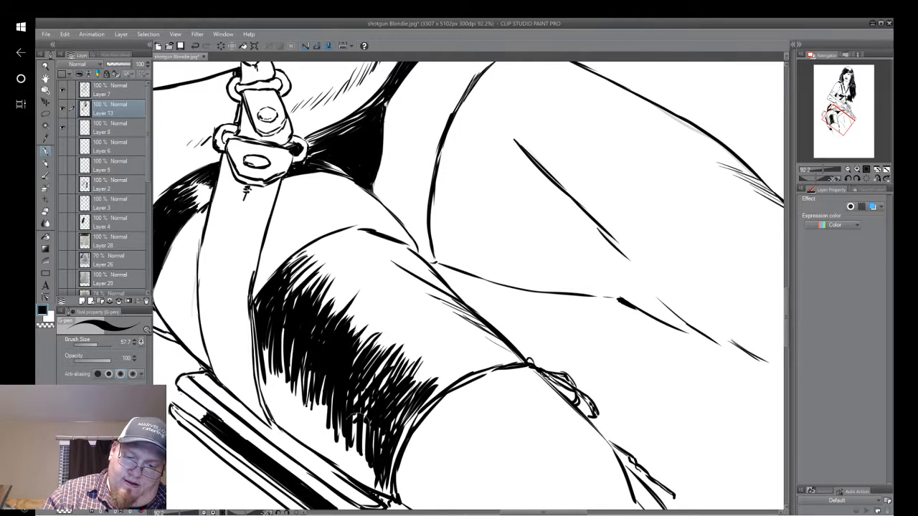
{"action": "mouse_move", "coordinate": [370, 357]}
{"action": "left_mouse_down"}
{"action": "mouse_move", "coordinate": [355, 441]}
{"action": "mouse_move", "coordinate": [365, 462]}
{"action": "left_mouse_up"}
{"action": "left_click_drag", "start_coordinate": [389, 370], "coordinate": [373, 459]}
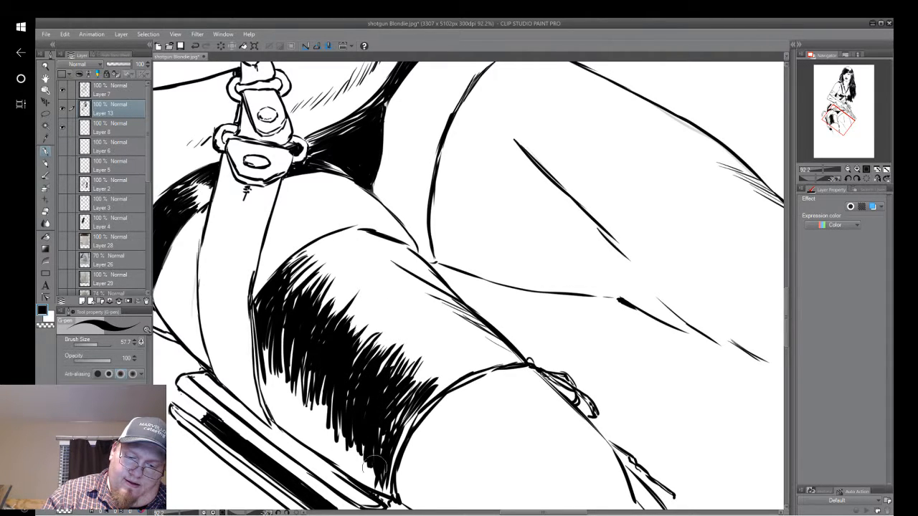
{"action": "left_click_drag", "start_coordinate": [399, 405], "coordinate": [390, 434]}
Ink thick strokes down the outer edge of the thigh band below the holster strap.
{"action": "left_click_drag", "start_coordinate": [259, 330], "coordinate": [263, 396]}
{"action": "left_click_drag", "start_coordinate": [262, 340], "coordinate": [273, 402]}
{"action": "left_click_drag", "start_coordinate": [272, 346], "coordinate": [281, 416]}
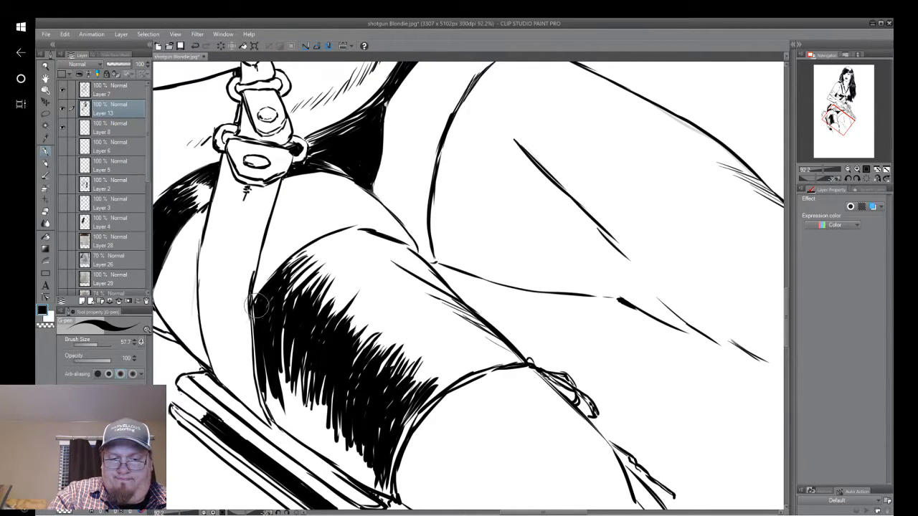
{"action": "left_click_drag", "start_coordinate": [255, 309], "coordinate": [289, 398]}
{"action": "left_click_drag", "start_coordinate": [289, 349], "coordinate": [300, 412]}
{"action": "left_click_drag", "start_coordinate": [297, 369], "coordinate": [305, 420]}
Thicken the thigh band's outer contour along the holster down to the hem corner and smooth the adjoining black area's edge.
{"action": "key", "text": "ctrl+at"}
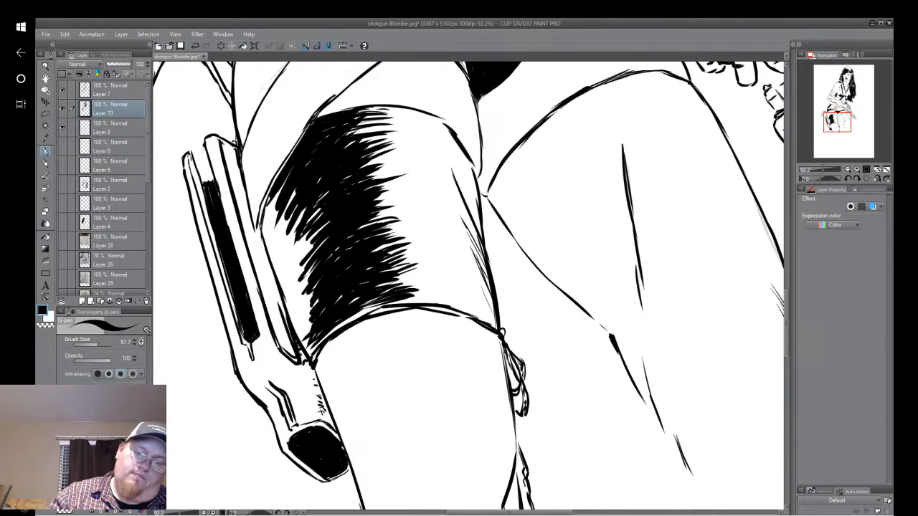
{"action": "left_click_drag", "start_coordinate": [330, 166], "coordinate": [315, 271]}
{"action": "left_click_drag", "start_coordinate": [309, 228], "coordinate": [302, 296]}
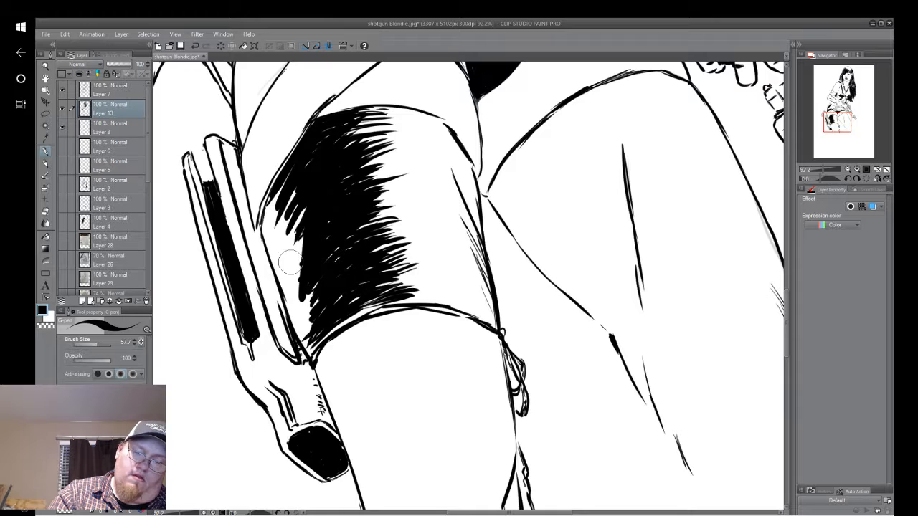
{"action": "mouse_move", "coordinate": [284, 181]}
{"action": "left_mouse_down"}
{"action": "mouse_move", "coordinate": [264, 221]}
{"action": "mouse_move", "coordinate": [272, 243]}
{"action": "left_mouse_up"}
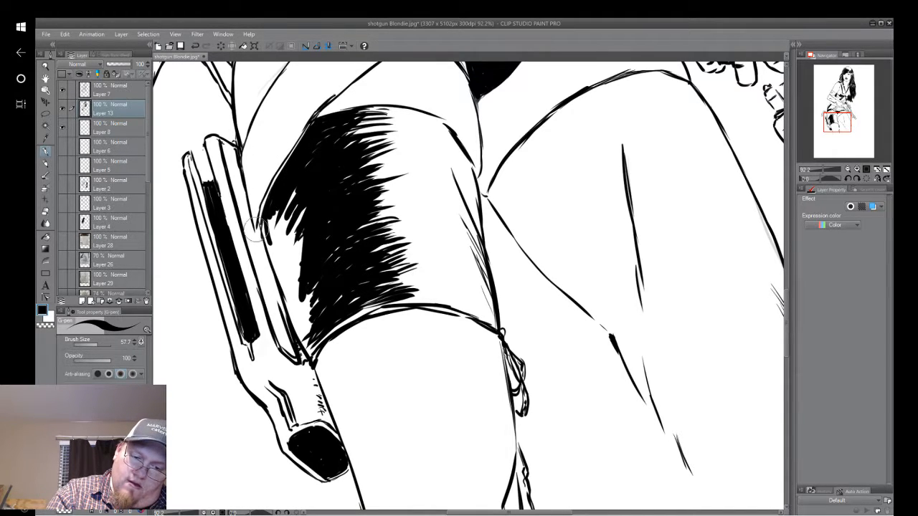
{"action": "mouse_move", "coordinate": [267, 206]}
{"action": "left_mouse_down"}
{"action": "mouse_move", "coordinate": [264, 242]}
{"action": "mouse_move", "coordinate": [296, 314]}
{"action": "left_mouse_up"}
{"action": "left_click_drag", "start_coordinate": [277, 247], "coordinate": [300, 319]}
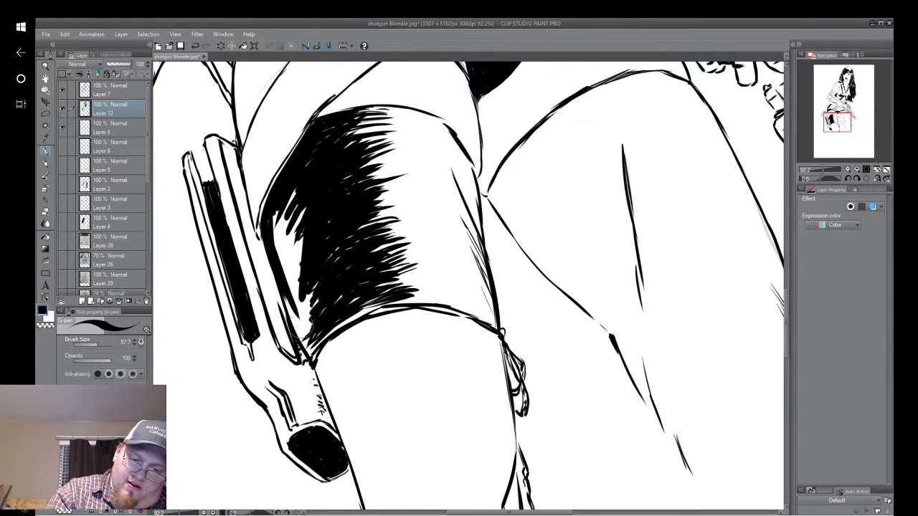
{"action": "mouse_move", "coordinate": [274, 269]}
{"action": "left_mouse_down"}
{"action": "mouse_move", "coordinate": [297, 295]}
{"action": "mouse_move", "coordinate": [313, 351]}
{"action": "left_mouse_up"}
{"action": "left_click_drag", "start_coordinate": [289, 305], "coordinate": [314, 348]}
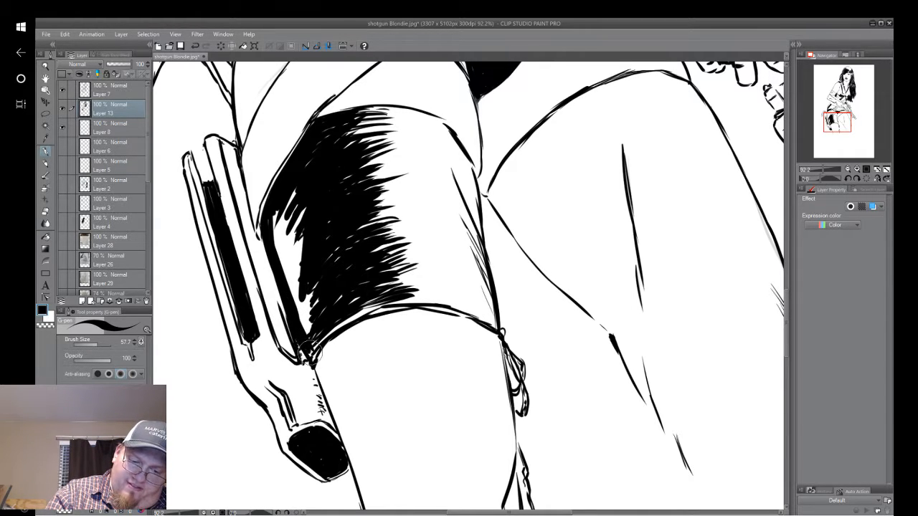
Fill the remaining white sliver between the thigh band's outer contour and its shaded area solid black.
{"action": "left_click_drag", "start_coordinate": [307, 343], "coordinate": [309, 350]}
{"action": "left_click_drag", "start_coordinate": [304, 248], "coordinate": [303, 324]}
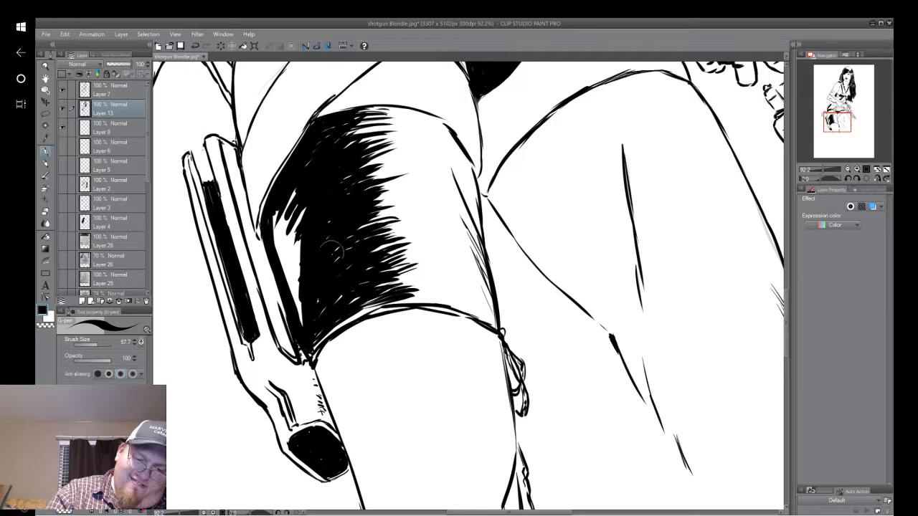
{"action": "left_click_drag", "start_coordinate": [280, 237], "coordinate": [309, 326]}
{"action": "left_click_drag", "start_coordinate": [288, 188], "coordinate": [295, 209]}
{"action": "left_click_drag", "start_coordinate": [309, 290], "coordinate": [299, 209]}
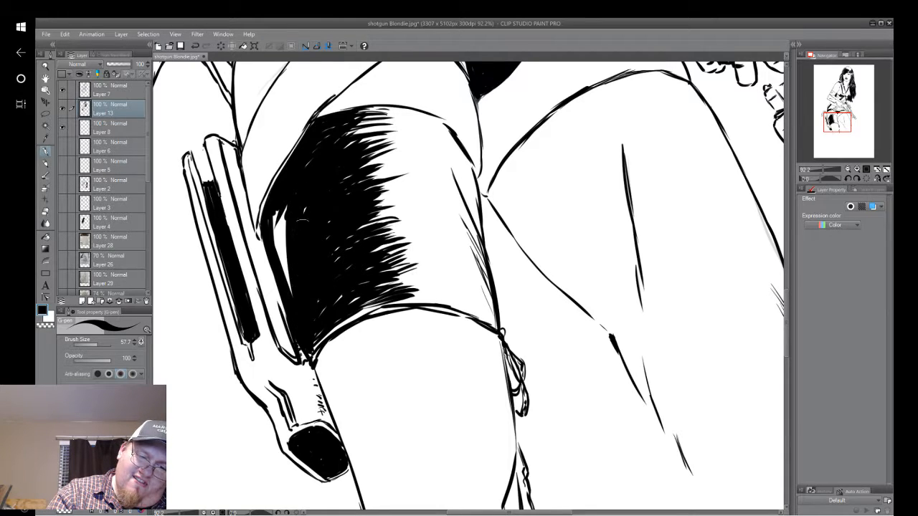
{"action": "left_click_drag", "start_coordinate": [302, 312], "coordinate": [287, 215]}
{"action": "left_click_drag", "start_coordinate": [286, 276], "coordinate": [294, 165]}
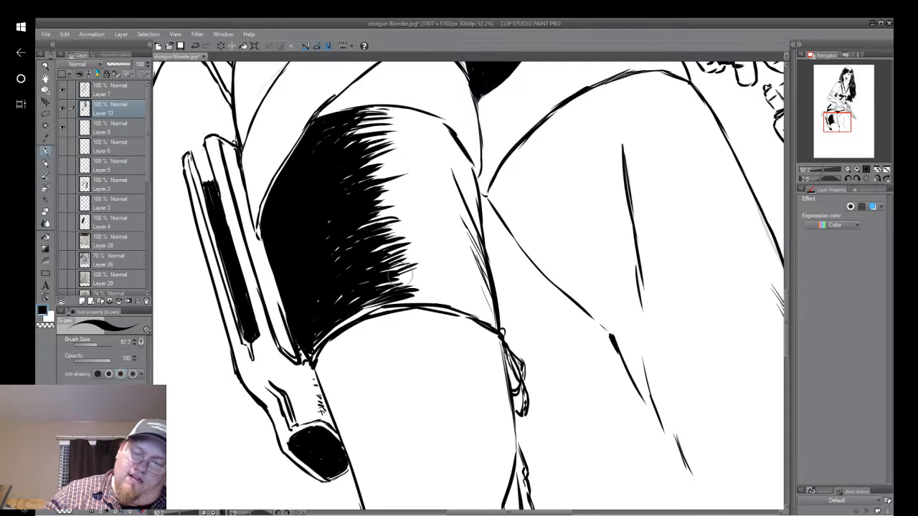
Touch up the black area's feathered edge and hatch dark shading along the thigh band's upper inner-thigh edge.
{"action": "left_click_drag", "start_coordinate": [401, 276], "coordinate": [364, 305]}
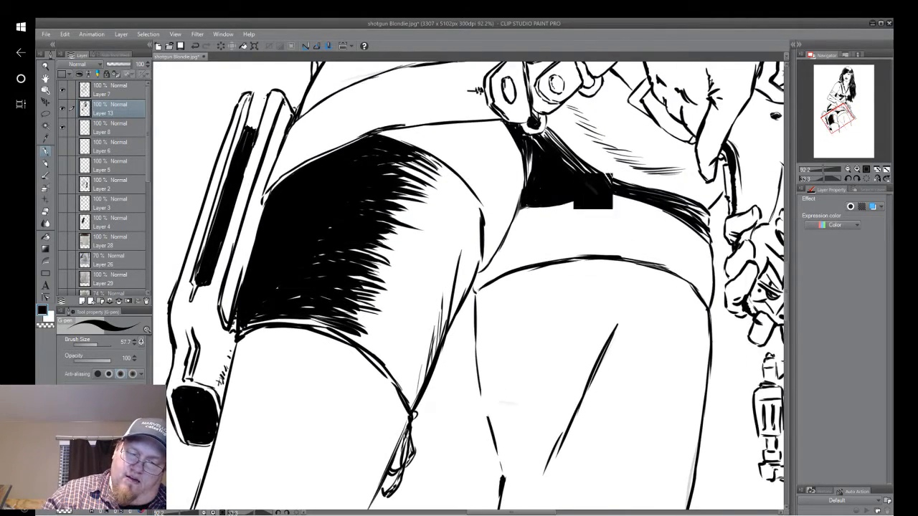
{"action": "left_click_drag", "start_coordinate": [414, 416], "coordinate": [372, 348]}
{"action": "mouse_move", "coordinate": [475, 234]}
{"action": "left_mouse_down"}
{"action": "mouse_move", "coordinate": [490, 166]}
{"action": "mouse_move", "coordinate": [494, 188]}
{"action": "left_mouse_up"}
{"action": "left_click_drag", "start_coordinate": [488, 230], "coordinate": [518, 154]}
{"action": "mouse_move", "coordinate": [512, 197]}
{"action": "left_mouse_down"}
{"action": "mouse_move", "coordinate": [520, 140]}
{"action": "mouse_move", "coordinate": [522, 200]}
{"action": "left_mouse_up"}
{"action": "left_click_drag", "start_coordinate": [507, 161], "coordinate": [514, 211]}
{"action": "left_click_drag", "start_coordinate": [518, 166], "coordinate": [503, 219]}
{"action": "mouse_move", "coordinate": [517, 185]}
{"action": "left_mouse_down"}
{"action": "mouse_move", "coordinate": [490, 244]}
{"action": "mouse_move", "coordinate": [462, 267]}
{"action": "left_mouse_up"}
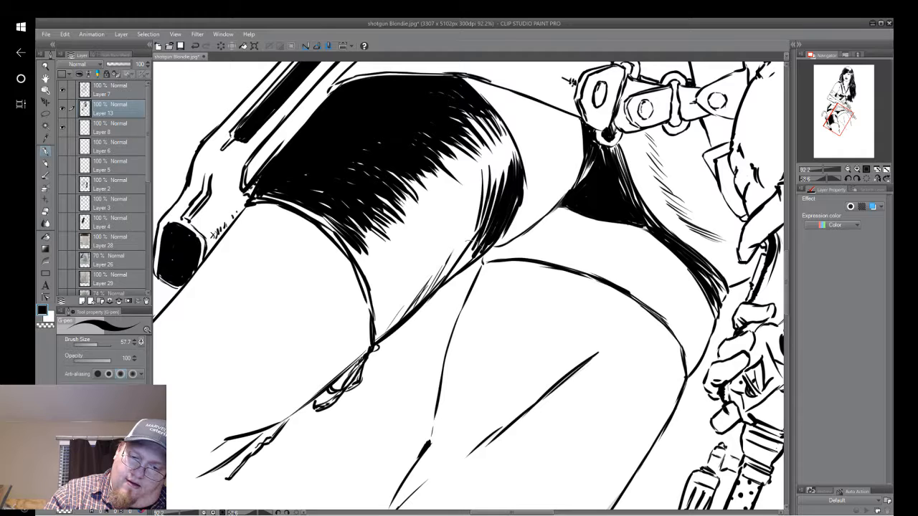
Extend the feathered shading down the thigh band's inner edge and darken the lower corner at the knotted tie.
{"action": "left_click_drag", "start_coordinate": [479, 237], "coordinate": [443, 285]}
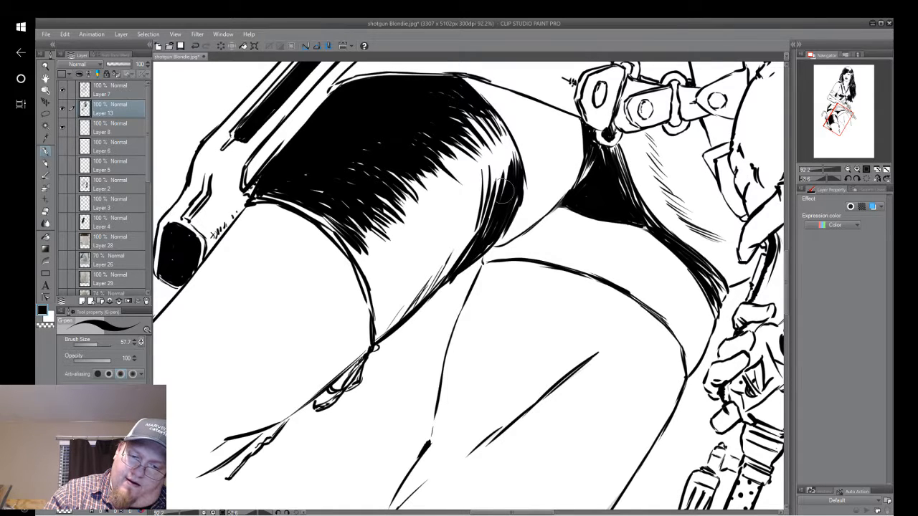
{"action": "left_click_drag", "start_coordinate": [477, 177], "coordinate": [439, 281]}
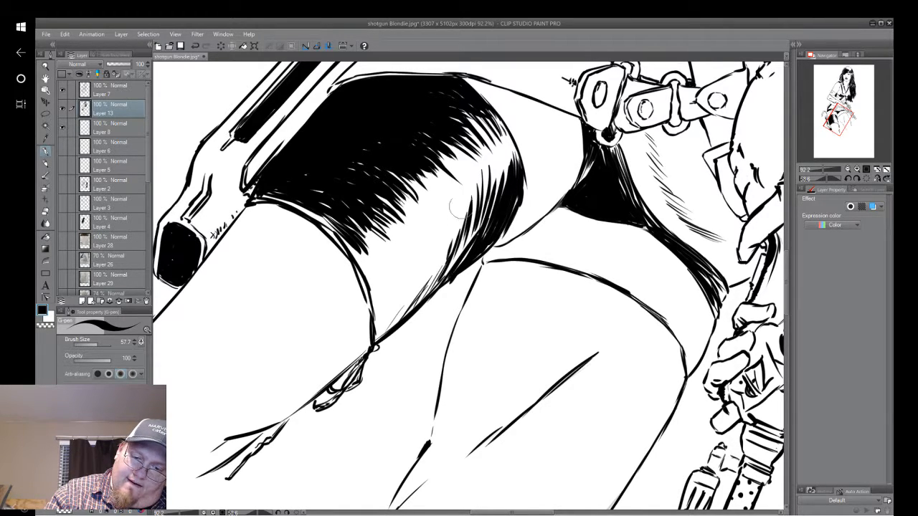
{"action": "mouse_move", "coordinate": [462, 228]}
{"action": "left_mouse_down"}
{"action": "mouse_move", "coordinate": [447, 275]}
{"action": "mouse_move", "coordinate": [437, 248]}
{"action": "mouse_move", "coordinate": [449, 220]}
{"action": "mouse_move", "coordinate": [434, 276]}
{"action": "mouse_move", "coordinate": [375, 308]}
{"action": "left_mouse_up"}
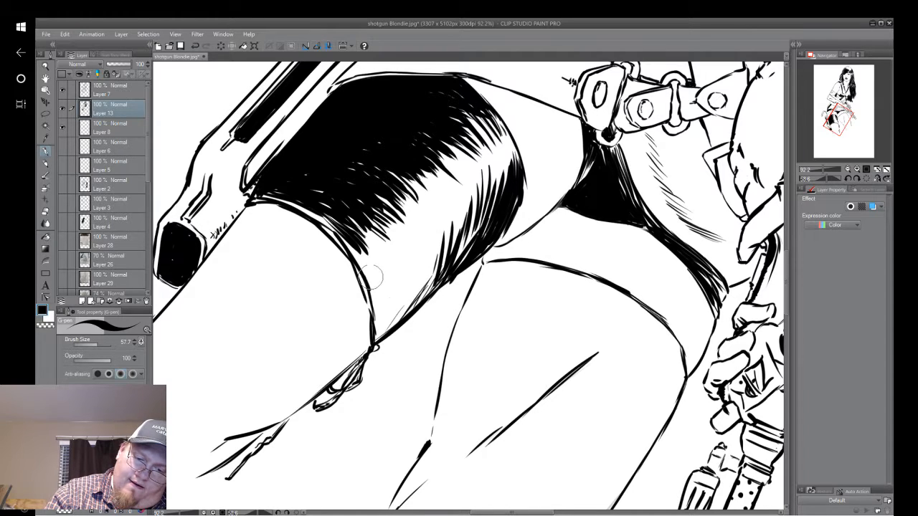
{"action": "left_click_drag", "start_coordinate": [359, 266], "coordinate": [373, 339]}
{"action": "left_click_drag", "start_coordinate": [387, 309], "coordinate": [367, 354]}
{"action": "mouse_move", "coordinate": [391, 278]}
{"action": "left_mouse_down"}
{"action": "mouse_move", "coordinate": [393, 318]}
{"action": "mouse_move", "coordinate": [380, 332]}
{"action": "mouse_move", "coordinate": [387, 295]}
{"action": "mouse_move", "coordinate": [398, 316]}
{"action": "mouse_move", "coordinate": [378, 331]}
{"action": "mouse_move", "coordinate": [381, 282]}
{"action": "mouse_move", "coordinate": [376, 344]}
{"action": "mouse_move", "coordinate": [395, 297]}
{"action": "mouse_move", "coordinate": [374, 336]}
{"action": "left_mouse_up"}
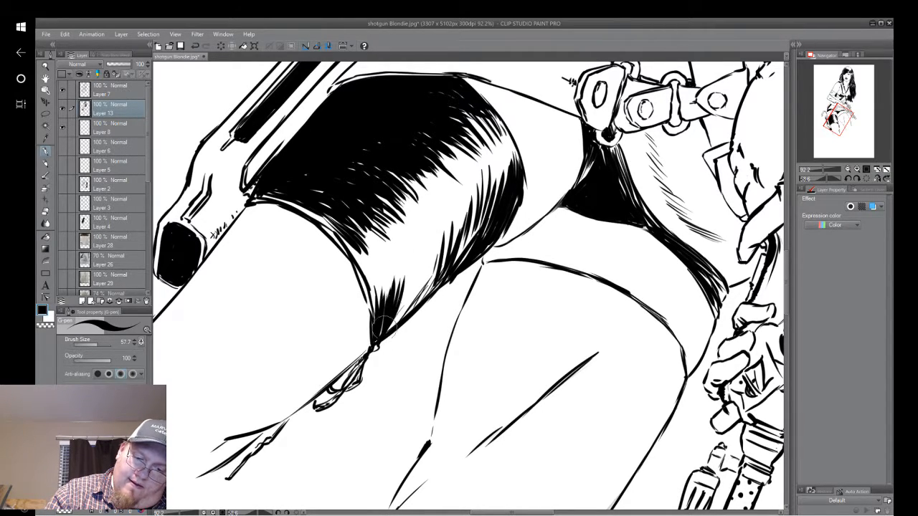
Join the inner-edge shading to the dark tie corner with feathered strokes, leaving a white highlight down the band's middle.
{"action": "left_click_drag", "start_coordinate": [414, 257], "coordinate": [375, 324]}
{"action": "mouse_move", "coordinate": [419, 273]}
{"action": "left_mouse_down"}
{"action": "mouse_move", "coordinate": [386, 307]}
{"action": "mouse_move", "coordinate": [394, 307]}
{"action": "mouse_move", "coordinate": [386, 332]}
{"action": "mouse_move", "coordinate": [407, 275]}
{"action": "mouse_move", "coordinate": [396, 305]}
{"action": "left_mouse_up"}
{"action": "mouse_move", "coordinate": [428, 251]}
{"action": "left_mouse_down"}
{"action": "mouse_move", "coordinate": [391, 321]}
{"action": "mouse_move", "coordinate": [407, 306]}
{"action": "left_mouse_up"}
{"action": "left_click_drag", "start_coordinate": [452, 218], "coordinate": [406, 316]}
{"action": "left_click_drag", "start_coordinate": [439, 260], "coordinate": [416, 304]}
{"action": "mouse_move", "coordinate": [456, 204]}
{"action": "left_mouse_down"}
{"action": "mouse_move", "coordinate": [419, 281]}
{"action": "mouse_move", "coordinate": [439, 273]}
{"action": "left_mouse_up"}
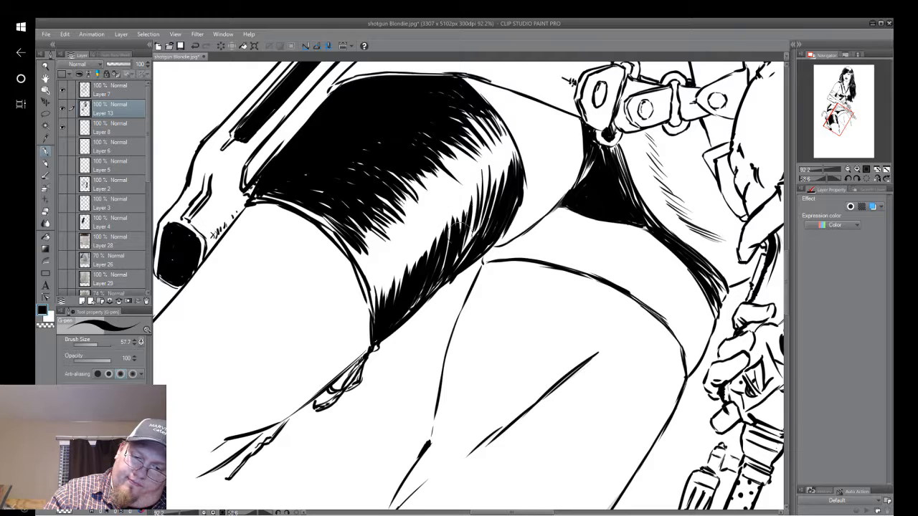
Thicken the feathered black shading along the thigh band's inner edge down toward the knotted tie.
{"action": "left_click_drag", "start_coordinate": [480, 212], "coordinate": [448, 244]}
{"action": "mouse_move", "coordinate": [496, 177]}
{"action": "left_mouse_down"}
{"action": "mouse_move", "coordinate": [449, 254]}
{"action": "mouse_move", "coordinate": [470, 236]}
{"action": "left_mouse_up"}
{"action": "left_click_drag", "start_coordinate": [515, 149], "coordinate": [487, 198]}
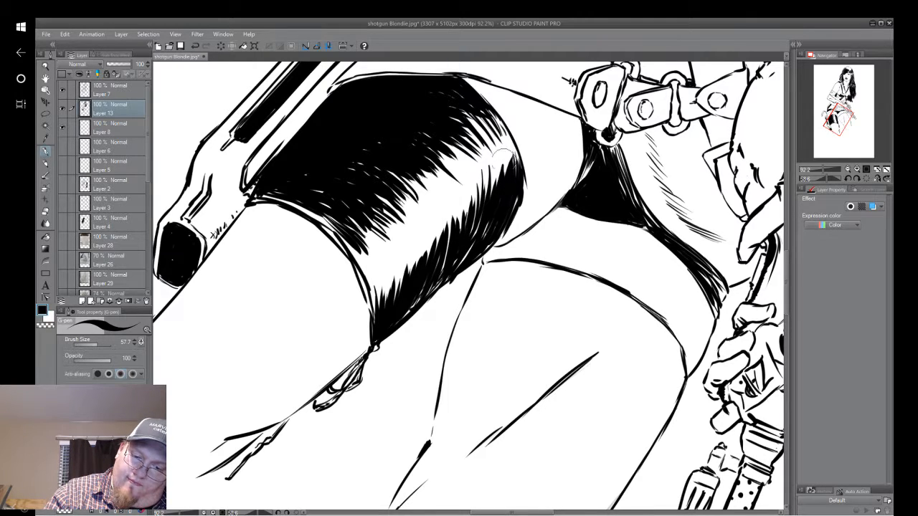
{"action": "mouse_move", "coordinate": [384, 321]}
{"action": "left_mouse_down"}
{"action": "mouse_move", "coordinate": [429, 415]}
{"action": "mouse_move", "coordinate": [404, 388]}
{"action": "mouse_move", "coordinate": [412, 390]}
{"action": "left_mouse_up"}
{"action": "left_click_drag", "start_coordinate": [433, 415], "coordinate": [421, 382]}
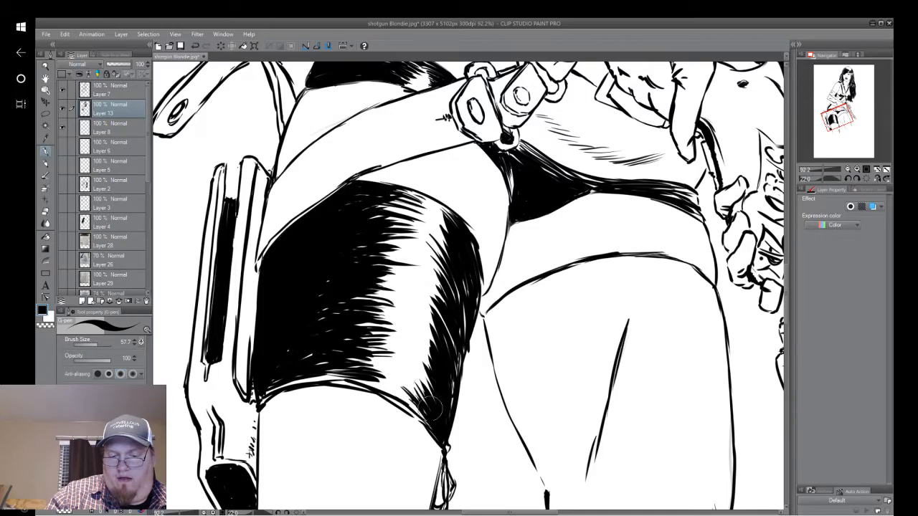
{"action": "left_click_drag", "start_coordinate": [468, 286], "coordinate": [454, 313]}
Examine the thigh band's shading against the inking of the whole figure.
{"action": "scroll", "coordinate": [609, 345], "scroll_direction": "down", "scroll_amount": 1}
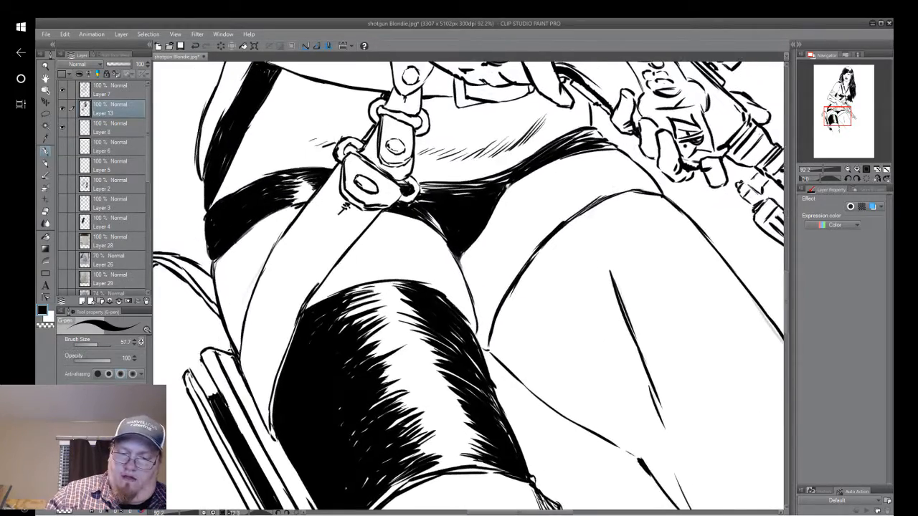
{"action": "left_click_drag", "start_coordinate": [529, 430], "coordinate": [533, 449]}
{"action": "scroll", "coordinate": [610, 344], "scroll_direction": "down", "scroll_amount": 2}
{"action": "left_click_drag", "start_coordinate": [640, 445], "coordinate": [570, 308]}
{"action": "scroll", "coordinate": [570, 308], "scroll_direction": "down", "scroll_amount": 1}
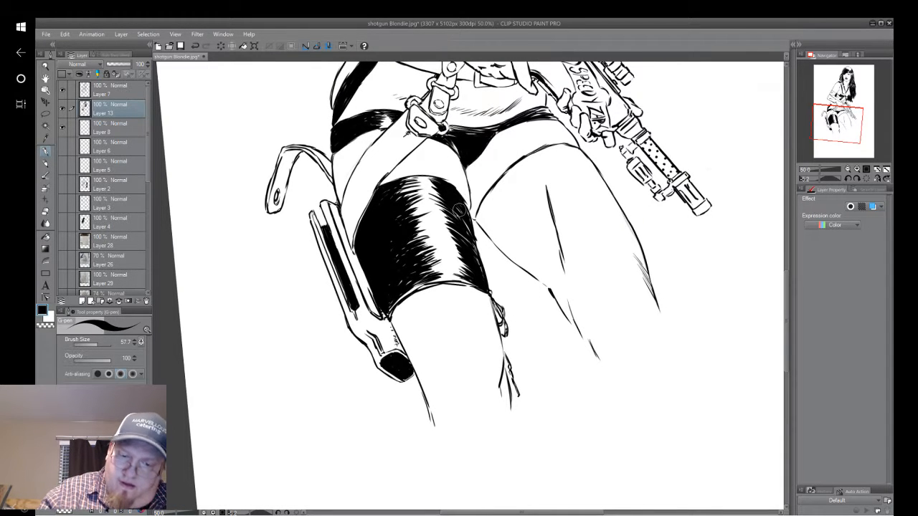
{"action": "scroll", "coordinate": [657, 309], "scroll_direction": "down", "scroll_amount": 3}
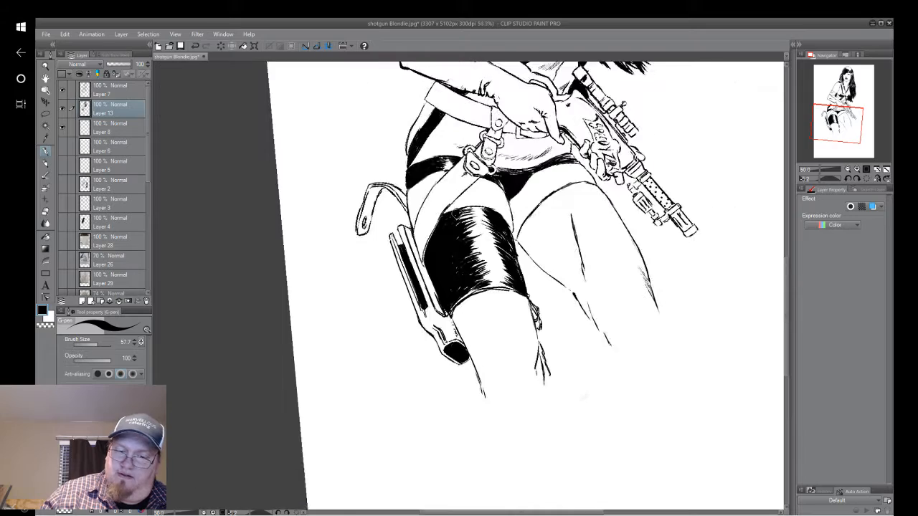
{"action": "left_click_drag", "start_coordinate": [552, 215], "coordinate": [430, 393]}
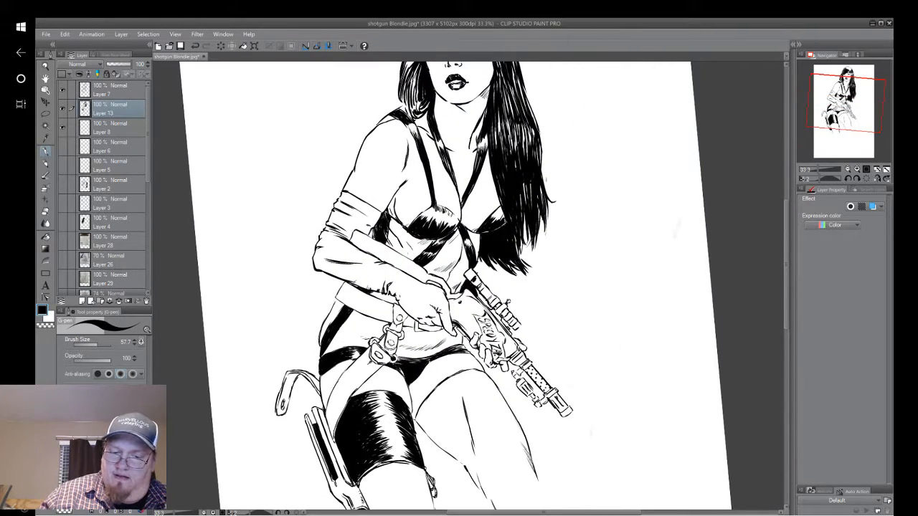
{"action": "scroll", "coordinate": [627, 323], "scroll_direction": "down", "scroll_amount": 1}
{"action": "mouse_move", "coordinate": [528, 317]}
{"action": "left_mouse_down"}
{"action": "mouse_move", "coordinate": [520, 260]}
{"action": "mouse_move", "coordinate": [511, 322]}
{"action": "mouse_move", "coordinate": [519, 259]}
{"action": "left_mouse_up"}
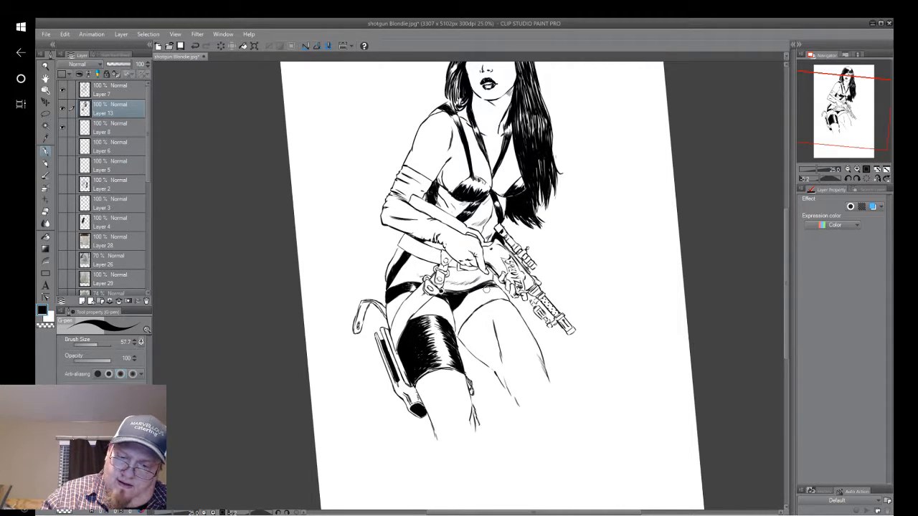
Sample black as the drawing colour and feather extra G-pen strokes into the thigh band's highlight and inner-edge shading.
{"action": "left_click", "coordinate": [585, 208], "text": "alt"}
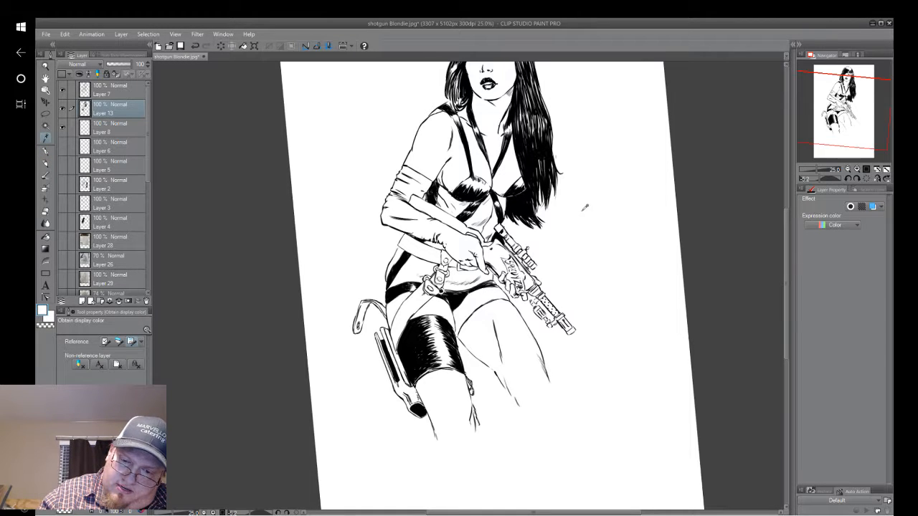
{"action": "left_click", "coordinate": [46, 152]}
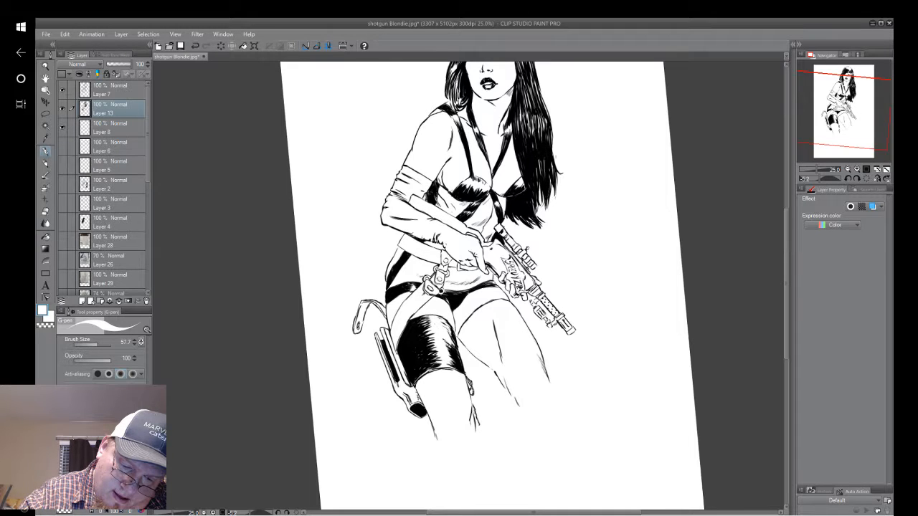
{"action": "left_click", "coordinate": [422, 337], "text": "alt"}
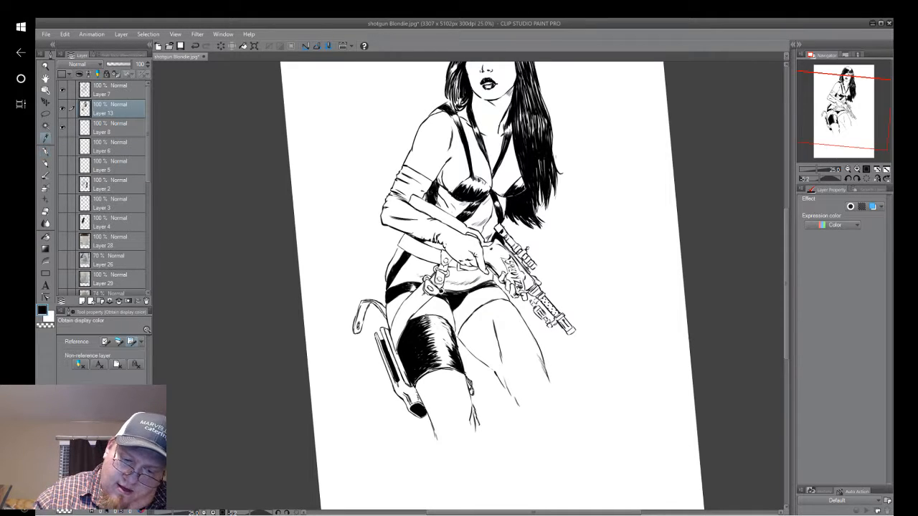
{"action": "left_click", "coordinate": [46, 152]}
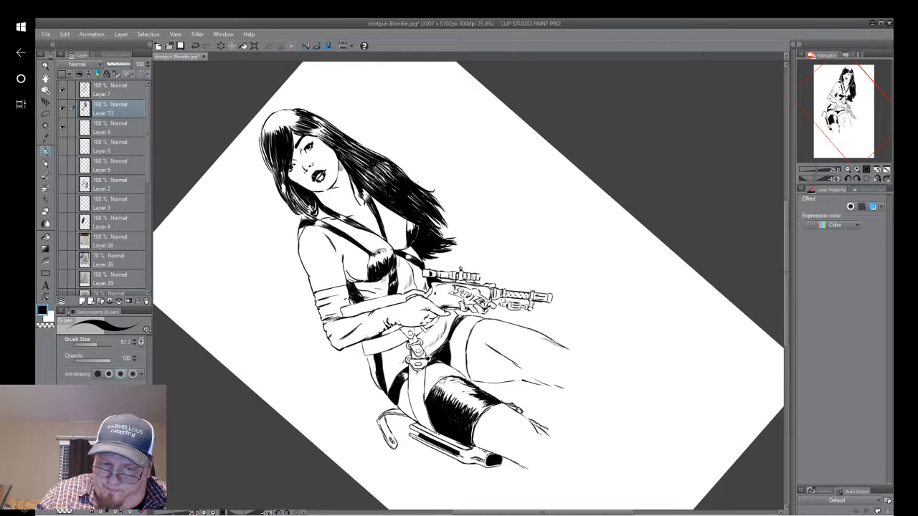
{"action": "left_click_drag", "start_coordinate": [428, 401], "coordinate": [442, 385]}
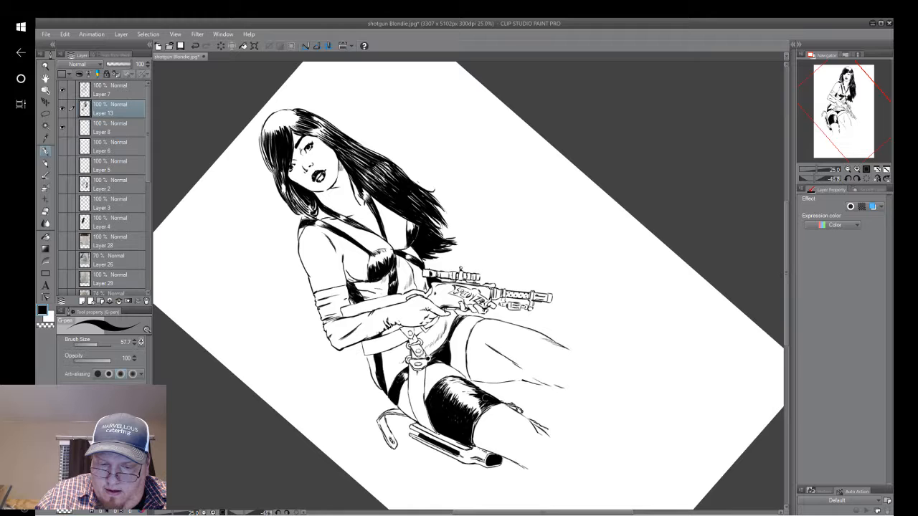
{"action": "left_click_drag", "start_coordinate": [486, 397], "coordinate": [474, 399]}
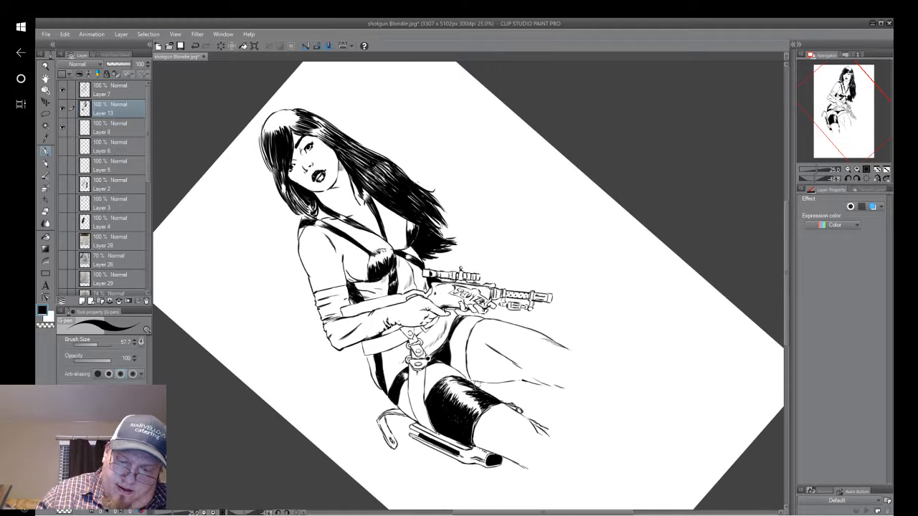
Hatch feathered black strokes across the leg directly below the thigh band's lower edge.
{"action": "left_click_drag", "start_coordinate": [476, 388], "coordinate": [478, 235]}
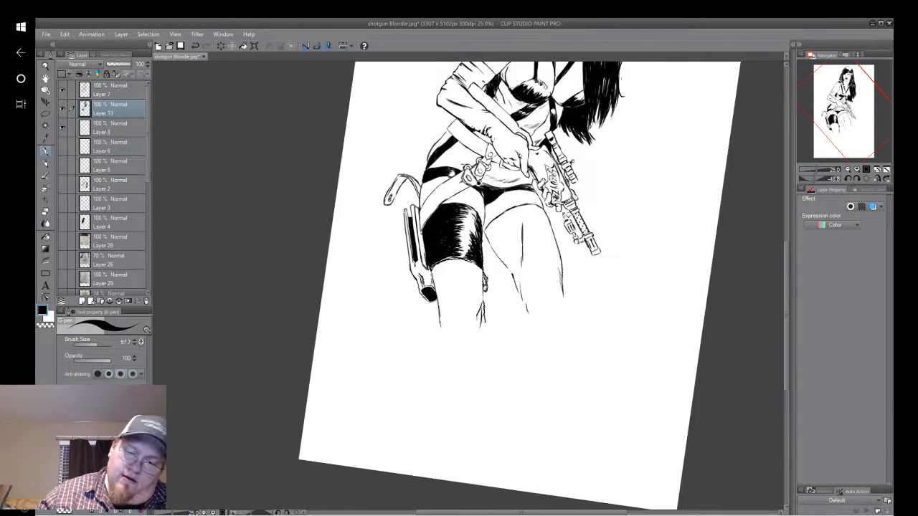
{"action": "mouse_move", "coordinate": [613, 297]}
{"action": "left_mouse_down"}
{"action": "mouse_move", "coordinate": [555, 408]}
{"action": "mouse_move", "coordinate": [565, 377]}
{"action": "left_mouse_up"}
{"action": "left_click_drag", "start_coordinate": [484, 449], "coordinate": [537, 387]}
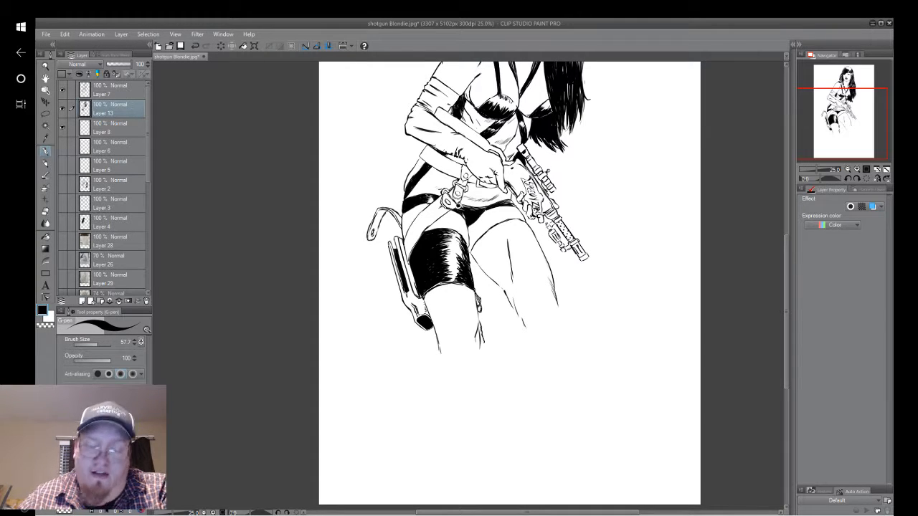
{"action": "left_click_drag", "start_coordinate": [487, 358], "coordinate": [541, 390]}
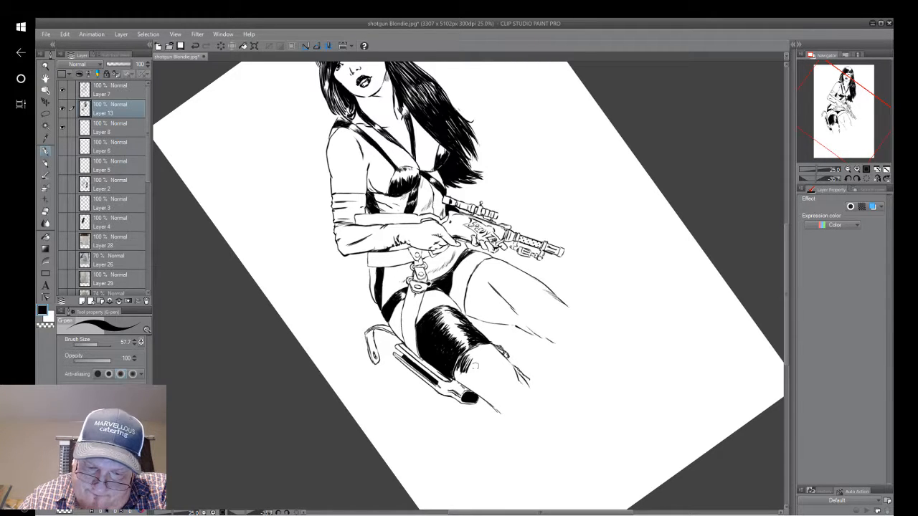
{"action": "left_click_drag", "start_coordinate": [471, 372], "coordinate": [485, 358]}
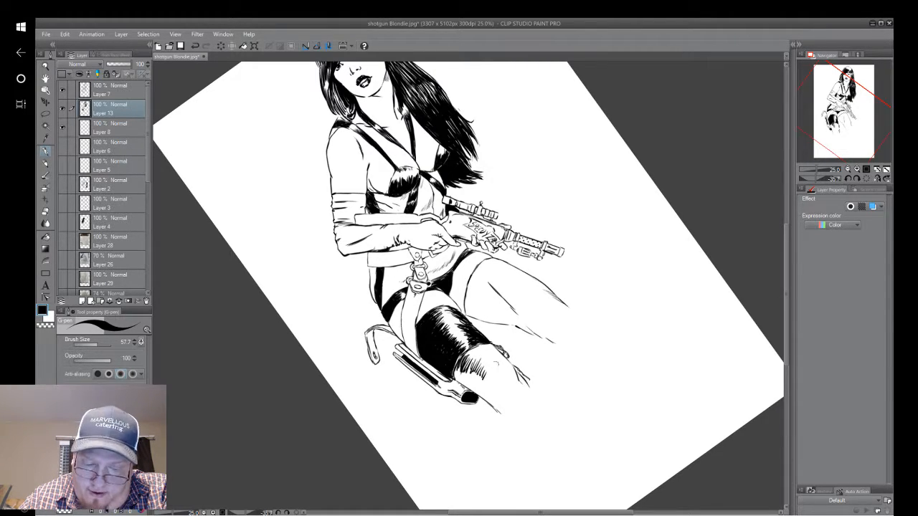
{"action": "left_click_drag", "start_coordinate": [489, 370], "coordinate": [500, 353]}
{"action": "left_click_drag", "start_coordinate": [485, 370], "coordinate": [492, 350]}
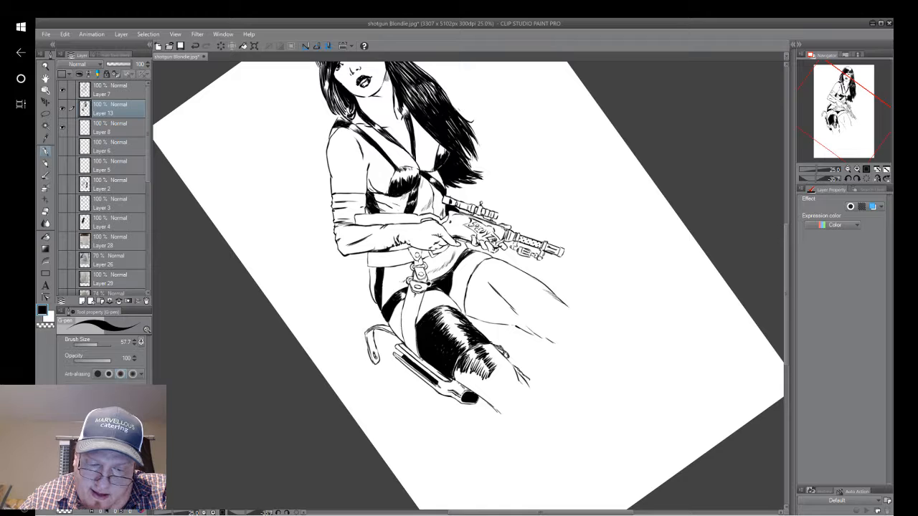
Extend the dense zigzag hatching down the middle of the leg toward the knee and darken its start below the band.
{"action": "mouse_move", "coordinate": [464, 374]}
{"action": "left_mouse_down"}
{"action": "mouse_move", "coordinate": [470, 357]}
{"action": "mouse_move", "coordinate": [476, 366]}
{"action": "left_mouse_up"}
{"action": "left_click_drag", "start_coordinate": [468, 381], "coordinate": [491, 365]}
{"action": "left_click_drag", "start_coordinate": [484, 383], "coordinate": [499, 367]}
{"action": "left_click_drag", "start_coordinate": [494, 382], "coordinate": [499, 369]}
{"action": "left_click_drag", "start_coordinate": [493, 386], "coordinate": [500, 374]}
{"action": "left_click_drag", "start_coordinate": [494, 393], "coordinate": [504, 376]}
{"action": "left_click_drag", "start_coordinate": [497, 394], "coordinate": [509, 381]}
{"action": "left_click_drag", "start_coordinate": [502, 400], "coordinate": [517, 390]}
{"action": "mouse_move", "coordinate": [508, 405]}
{"action": "left_mouse_down"}
{"action": "mouse_move", "coordinate": [518, 395]}
{"action": "mouse_move", "coordinate": [510, 382]}
{"action": "left_mouse_up"}
{"action": "left_click_drag", "start_coordinate": [495, 397], "coordinate": [504, 380]}
{"action": "left_click_drag", "start_coordinate": [490, 395], "coordinate": [492, 379]}
{"action": "mouse_move", "coordinate": [481, 390]}
{"action": "left_mouse_down"}
{"action": "mouse_move", "coordinate": [488, 372]}
{"action": "mouse_move", "coordinate": [461, 359]}
{"action": "left_mouse_up"}
{"action": "left_click_drag", "start_coordinate": [451, 378], "coordinate": [460, 359]}
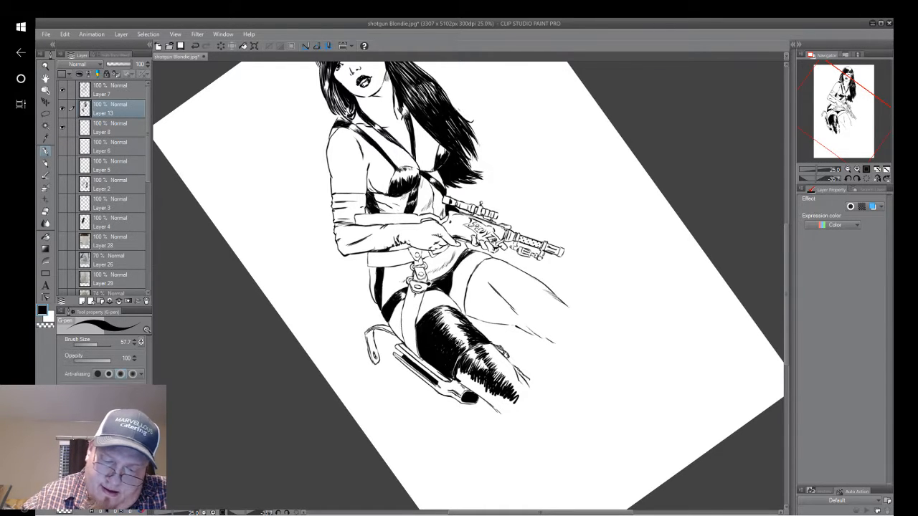
Thicken the leg's outer contour below the holster and fill the area between it and the hatching solid black.
{"action": "scroll", "coordinate": [553, 380], "scroll_direction": "up", "scroll_amount": 2}
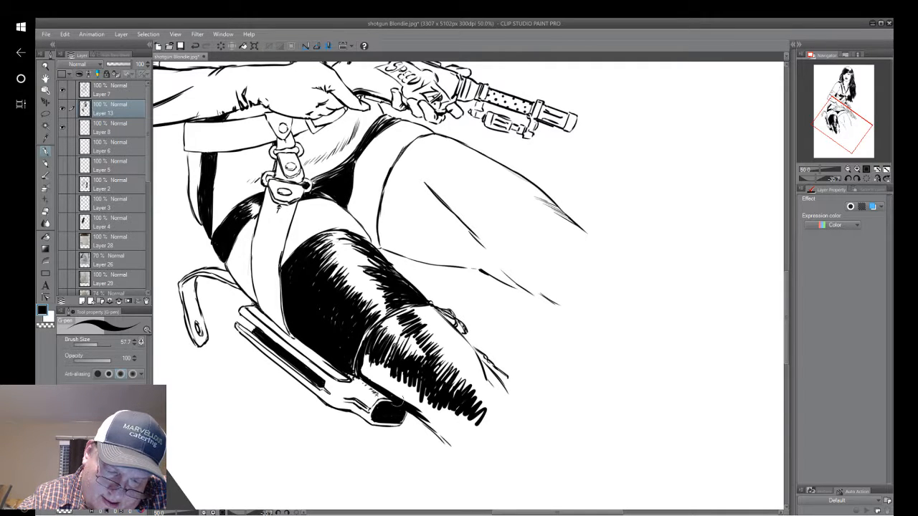
{"action": "left_click_drag", "start_coordinate": [421, 418], "coordinate": [450, 444]}
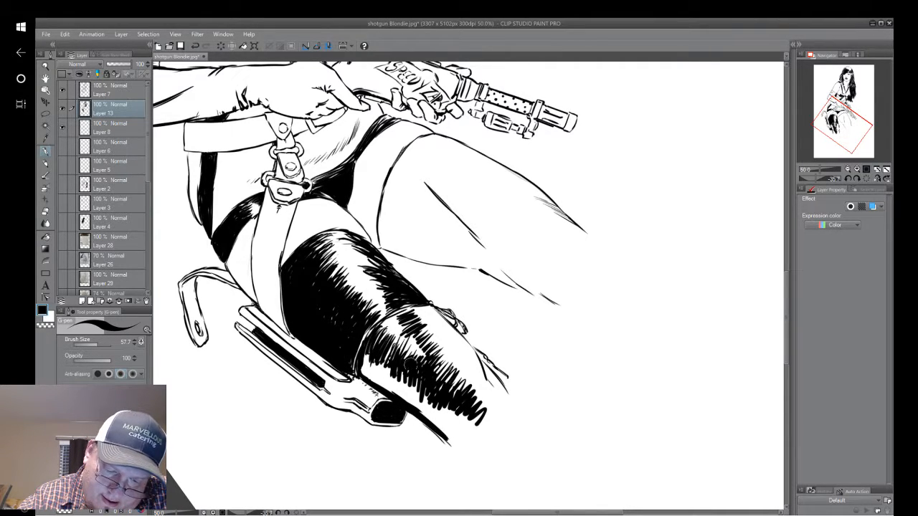
{"action": "mouse_move", "coordinate": [421, 400]}
{"action": "left_mouse_down"}
{"action": "mouse_move", "coordinate": [440, 431]}
{"action": "mouse_move", "coordinate": [468, 423]}
{"action": "mouse_move", "coordinate": [453, 439]}
{"action": "mouse_move", "coordinate": [470, 412]}
{"action": "mouse_move", "coordinate": [434, 408]}
{"action": "mouse_move", "coordinate": [402, 377]}
{"action": "mouse_move", "coordinate": [428, 392]}
{"action": "left_mouse_up"}
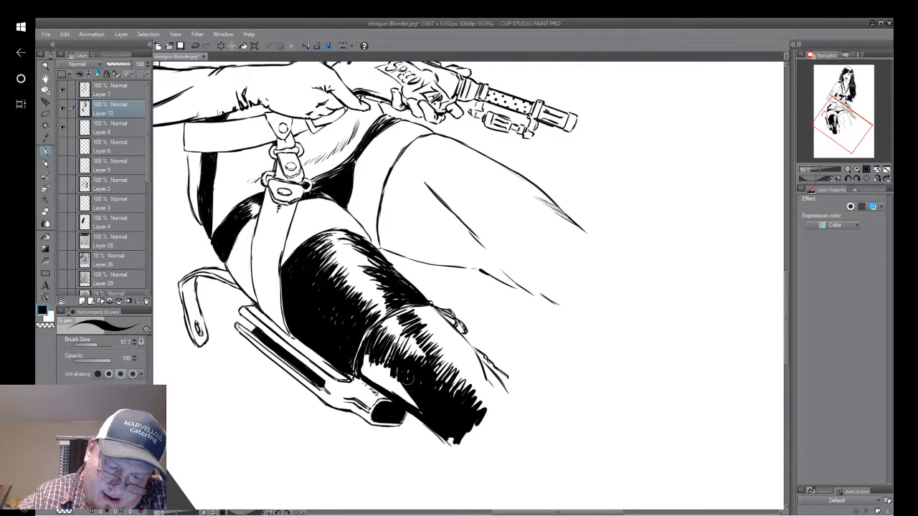
{"action": "mouse_move", "coordinate": [392, 346]}
{"action": "left_mouse_down"}
{"action": "mouse_move", "coordinate": [363, 379]}
{"action": "mouse_move", "coordinate": [377, 385]}
{"action": "mouse_move", "coordinate": [380, 375]}
{"action": "mouse_move", "coordinate": [391, 377]}
{"action": "mouse_move", "coordinate": [384, 366]}
{"action": "left_mouse_up"}
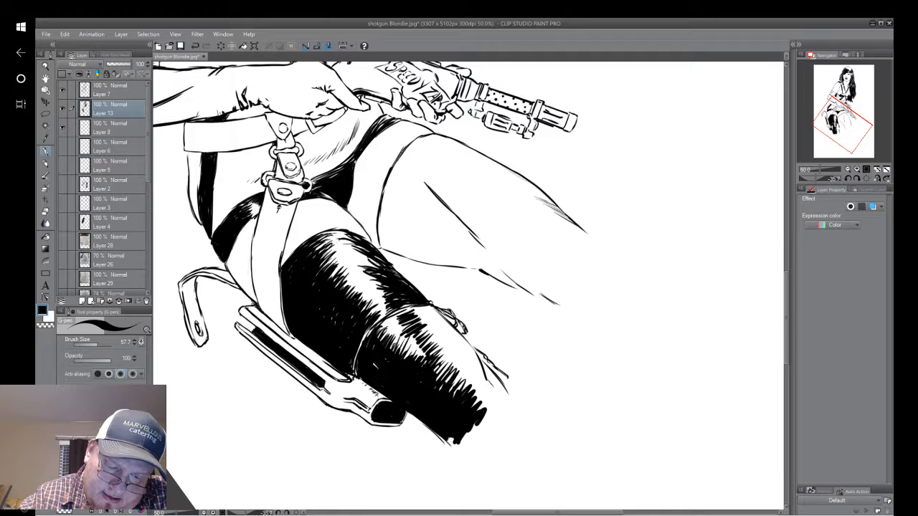
Shade the inner side of the leg below the band black, leaving a narrow feathered highlight down the middle.
{"action": "mouse_move", "coordinate": [735, 373]}
{"action": "left_mouse_down"}
{"action": "mouse_move", "coordinate": [631, 415]}
{"action": "mouse_move", "coordinate": [644, 503]}
{"action": "left_mouse_up"}
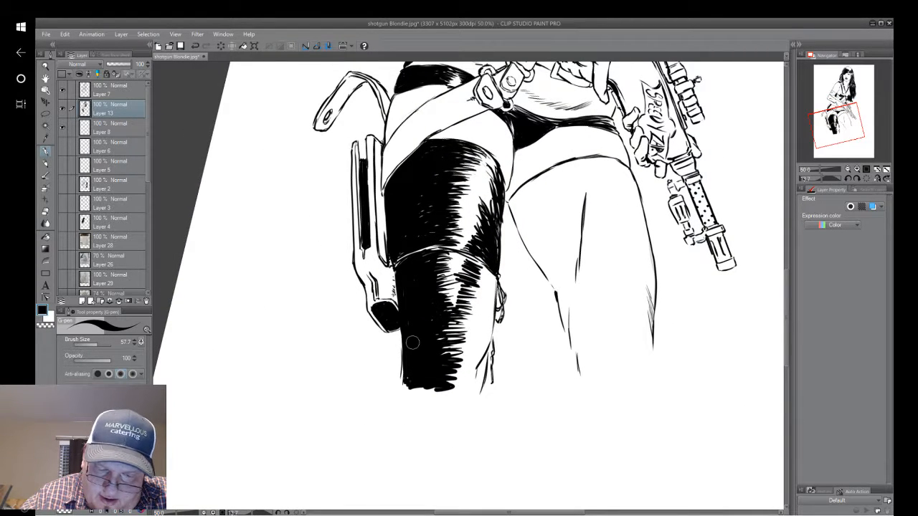
{"action": "mouse_move", "coordinate": [459, 387]}
{"action": "left_mouse_down"}
{"action": "mouse_move", "coordinate": [473, 336]}
{"action": "mouse_move", "coordinate": [473, 360]}
{"action": "mouse_move", "coordinate": [491, 331]}
{"action": "left_mouse_up"}
{"action": "left_click_drag", "start_coordinate": [476, 361], "coordinate": [491, 306]}
{"action": "mouse_move", "coordinate": [487, 337]}
{"action": "left_mouse_down"}
{"action": "mouse_move", "coordinate": [494, 281]}
{"action": "mouse_move", "coordinate": [479, 280]}
{"action": "left_mouse_up"}
{"action": "mouse_move", "coordinate": [467, 252]}
{"action": "left_mouse_down"}
{"action": "mouse_move", "coordinate": [496, 279]}
{"action": "mouse_move", "coordinate": [486, 290]}
{"action": "mouse_move", "coordinate": [477, 284]}
{"action": "mouse_move", "coordinate": [491, 339]}
{"action": "left_mouse_up"}
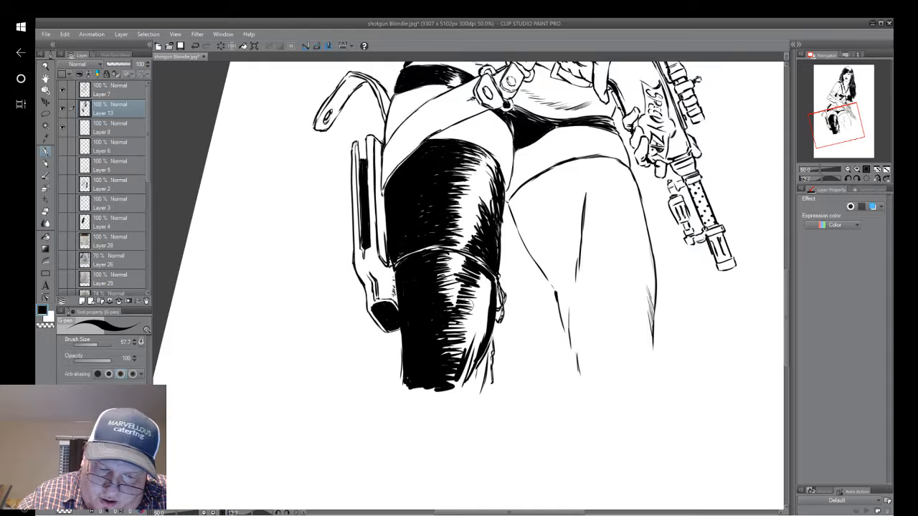
{"action": "mouse_move", "coordinate": [476, 302]}
{"action": "left_mouse_down"}
{"action": "mouse_move", "coordinate": [459, 324]}
{"action": "mouse_move", "coordinate": [459, 358]}
{"action": "mouse_move", "coordinate": [462, 324]}
{"action": "left_mouse_up"}
{"action": "mouse_move", "coordinate": [484, 285]}
{"action": "left_mouse_down"}
{"action": "mouse_move", "coordinate": [464, 309]}
{"action": "mouse_move", "coordinate": [478, 295]}
{"action": "mouse_move", "coordinate": [471, 351]}
{"action": "left_mouse_up"}
{"action": "left_click_drag", "start_coordinate": [491, 269], "coordinate": [479, 302]}
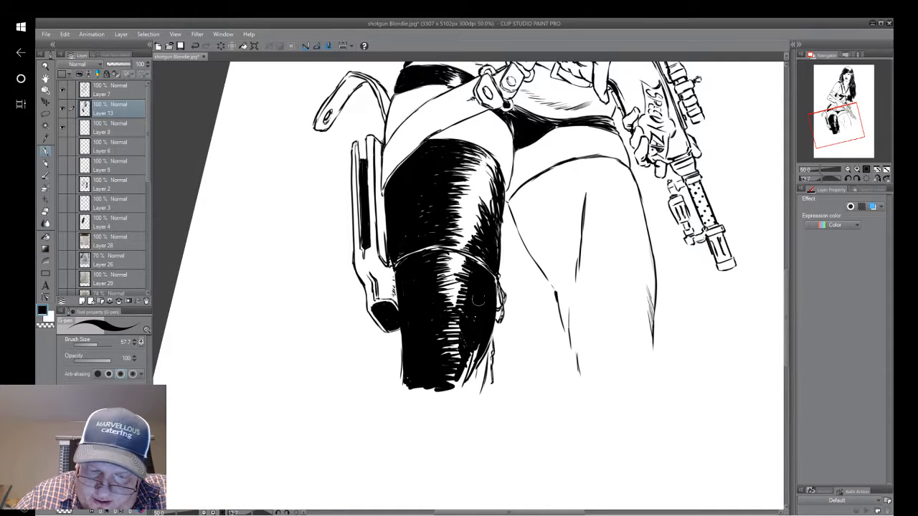
Fill the leg's lower end with black strokes out to the hanging tie ends, closing the bottom of the highlight.
{"action": "mouse_move", "coordinate": [469, 341]}
{"action": "left_mouse_down"}
{"action": "mouse_move", "coordinate": [452, 359]}
{"action": "mouse_move", "coordinate": [451, 396]}
{"action": "left_mouse_up"}
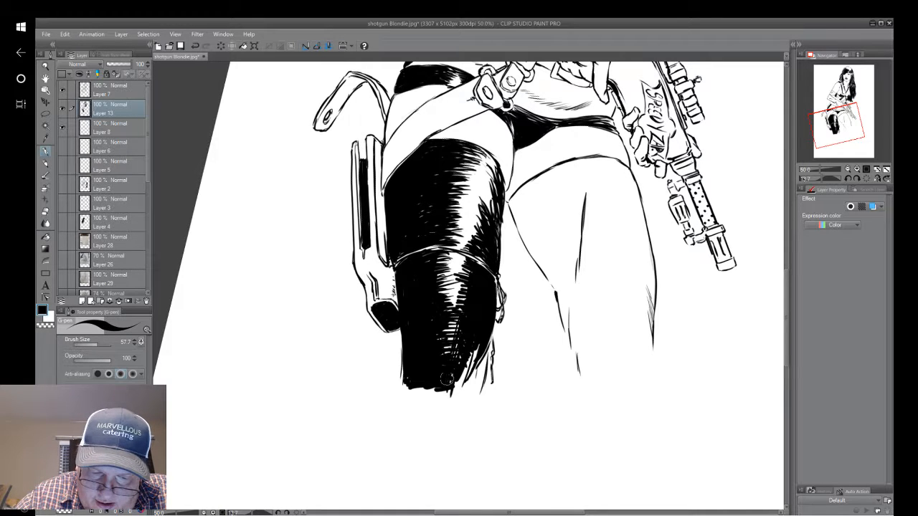
{"action": "left_click_drag", "start_coordinate": [465, 337], "coordinate": [453, 386]}
{"action": "mouse_move", "coordinate": [470, 353]}
{"action": "left_mouse_down"}
{"action": "mouse_move", "coordinate": [459, 383]}
{"action": "mouse_move", "coordinate": [449, 382]}
{"action": "left_mouse_up"}
{"action": "mouse_move", "coordinate": [486, 355]}
{"action": "left_mouse_down"}
{"action": "mouse_move", "coordinate": [480, 390]}
{"action": "mouse_move", "coordinate": [463, 394]}
{"action": "mouse_move", "coordinate": [484, 361]}
{"action": "mouse_move", "coordinate": [477, 370]}
{"action": "left_mouse_up"}
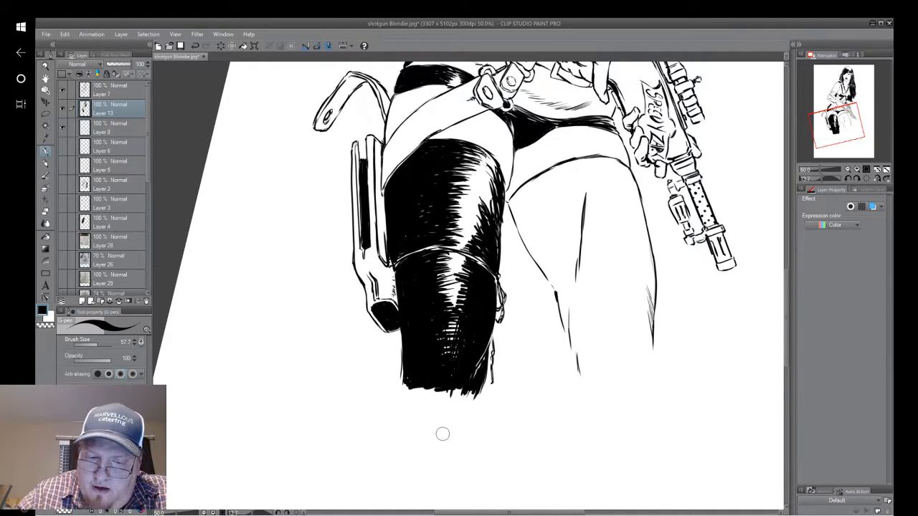
Narrow the thigh band's highlight with feathered black strokes along its upper and inner side.
{"action": "left_click_drag", "start_coordinate": [565, 148], "coordinate": [524, 189]}
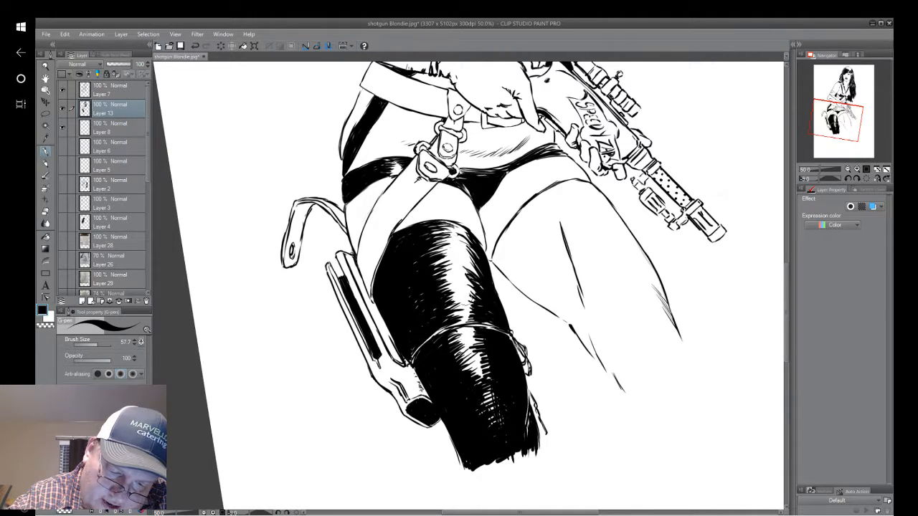
{"action": "left_click_drag", "start_coordinate": [467, 279], "coordinate": [482, 288]}
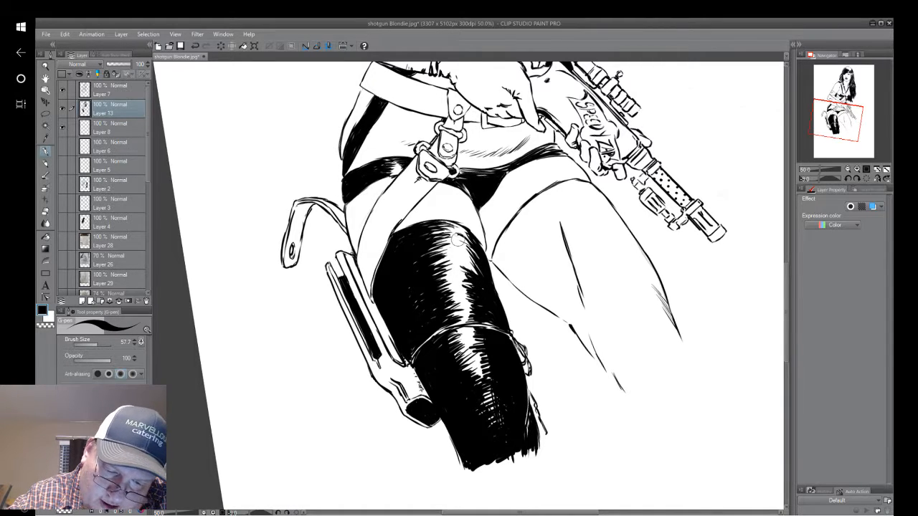
{"action": "left_click_drag", "start_coordinate": [459, 241], "coordinate": [475, 265]}
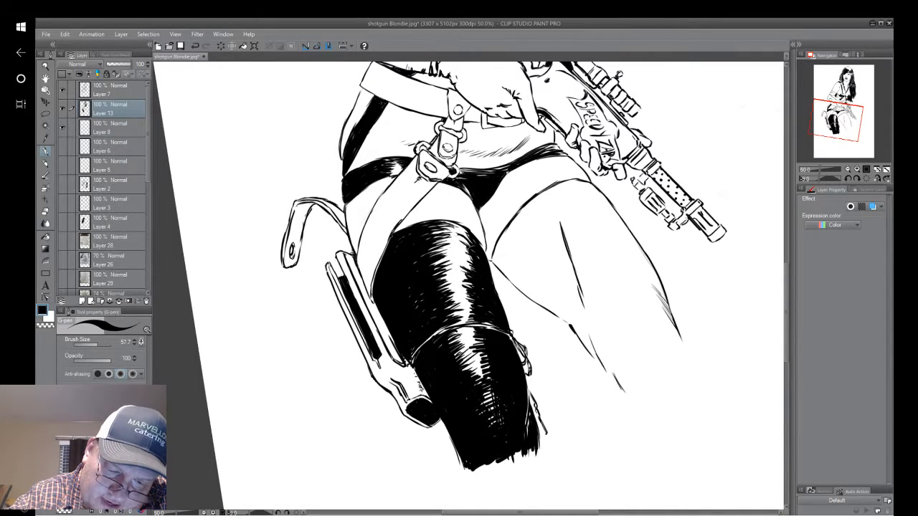
{"action": "left_click_drag", "start_coordinate": [454, 224], "coordinate": [467, 240]}
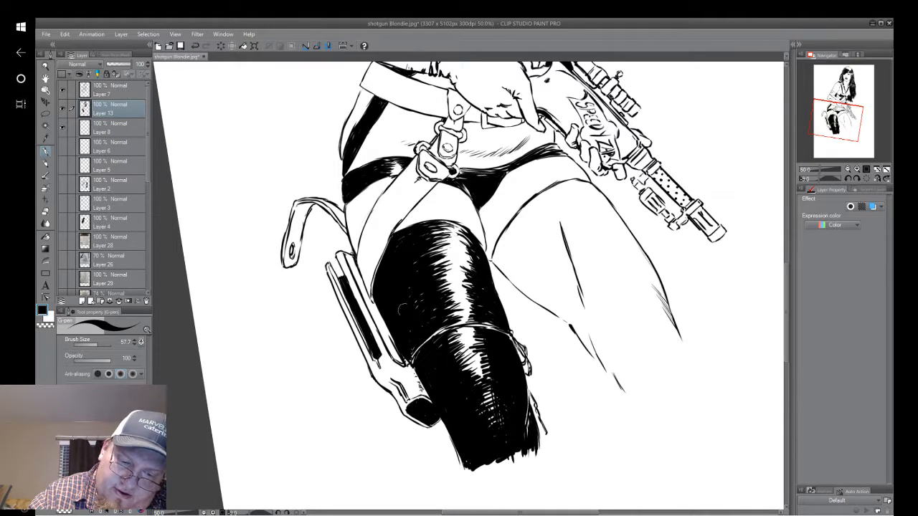
Hatch black strokes across the other leg's upper thigh, from the covering's top edge down along the crease line.
{"action": "left_click_drag", "start_coordinate": [382, 267], "coordinate": [375, 388]}
{"action": "left_click_drag", "start_coordinate": [370, 344], "coordinate": [377, 417]}
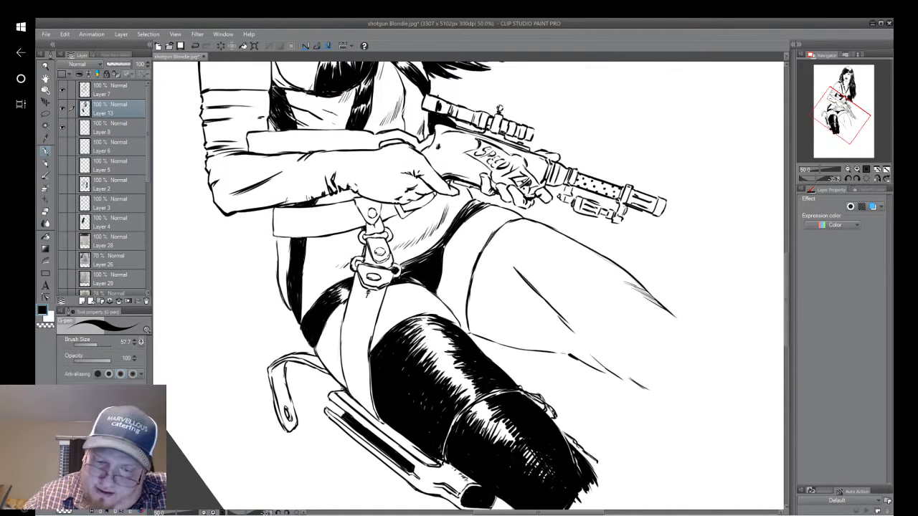
{"action": "mouse_move", "coordinate": [496, 231]}
{"action": "left_mouse_down"}
{"action": "mouse_move", "coordinate": [474, 291]}
{"action": "mouse_move", "coordinate": [499, 232]}
{"action": "mouse_move", "coordinate": [475, 278]}
{"action": "mouse_move", "coordinate": [502, 237]}
{"action": "mouse_move", "coordinate": [483, 288]}
{"action": "mouse_move", "coordinate": [504, 241]}
{"action": "mouse_move", "coordinate": [495, 293]}
{"action": "left_mouse_up"}
{"action": "left_click_drag", "start_coordinate": [514, 258], "coordinate": [498, 288]}
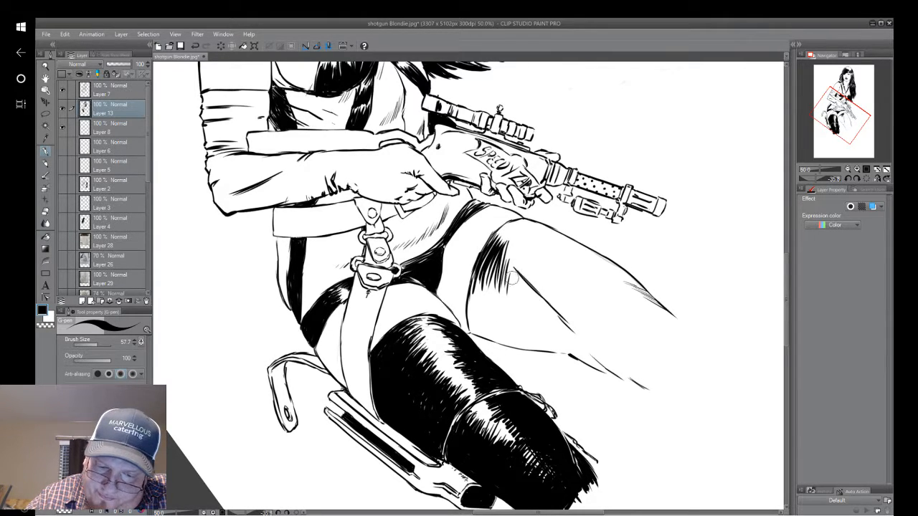
{"action": "mouse_move", "coordinate": [522, 258]}
{"action": "left_mouse_down"}
{"action": "mouse_move", "coordinate": [510, 297]}
{"action": "mouse_move", "coordinate": [518, 307]}
{"action": "left_mouse_up"}
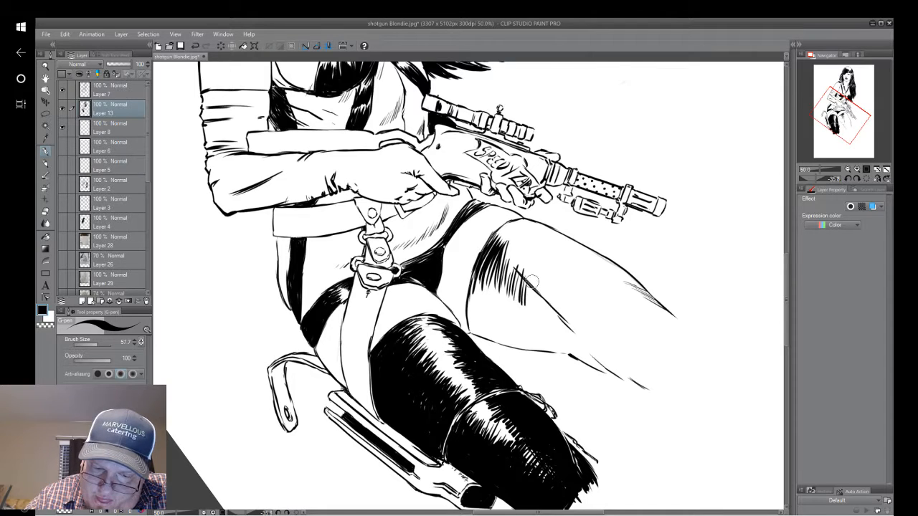
{"action": "mouse_move", "coordinate": [542, 275]}
{"action": "left_mouse_down"}
{"action": "mouse_move", "coordinate": [525, 309]}
{"action": "mouse_move", "coordinate": [541, 321]}
{"action": "left_mouse_up"}
{"action": "mouse_move", "coordinate": [565, 304]}
{"action": "left_mouse_down"}
{"action": "mouse_move", "coordinate": [545, 321]}
{"action": "mouse_move", "coordinate": [552, 326]}
{"action": "left_mouse_up"}
{"action": "mouse_move", "coordinate": [572, 308]}
{"action": "left_mouse_down"}
{"action": "mouse_move", "coordinate": [575, 335]}
{"action": "mouse_move", "coordinate": [568, 347]}
{"action": "mouse_move", "coordinate": [537, 343]}
{"action": "left_mouse_up"}
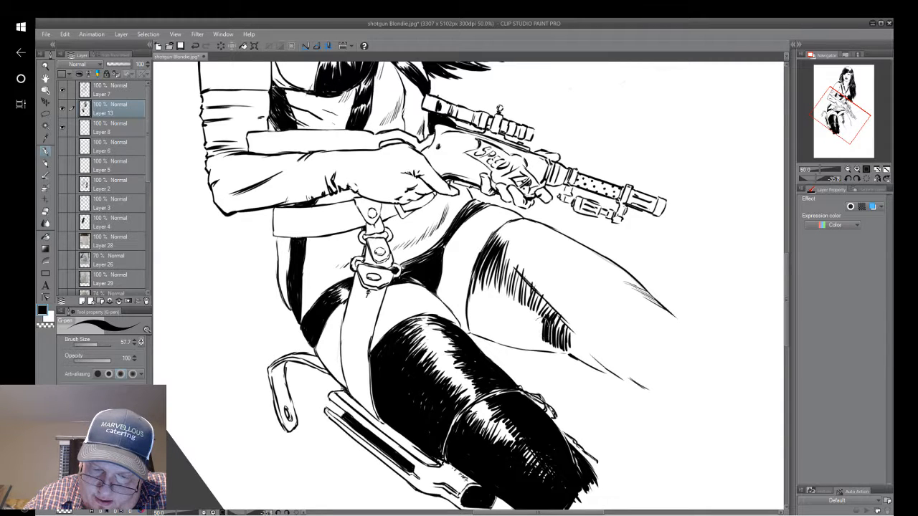
Extend the hatching from the crease line toward the inner thigh, building a dark feathered patch.
{"action": "left_click_drag", "start_coordinate": [541, 302], "coordinate": [529, 317]}
{"action": "mouse_move", "coordinate": [544, 321]}
{"action": "left_mouse_down"}
{"action": "mouse_move", "coordinate": [540, 345]}
{"action": "mouse_move", "coordinate": [531, 343]}
{"action": "left_mouse_up"}
{"action": "mouse_move", "coordinate": [540, 301]}
{"action": "left_mouse_down"}
{"action": "mouse_move", "coordinate": [531, 342]}
{"action": "mouse_move", "coordinate": [525, 336]}
{"action": "left_mouse_up"}
{"action": "left_click_drag", "start_coordinate": [540, 304], "coordinate": [524, 335]}
{"action": "left_click_drag", "start_coordinate": [532, 295], "coordinate": [524, 349]}
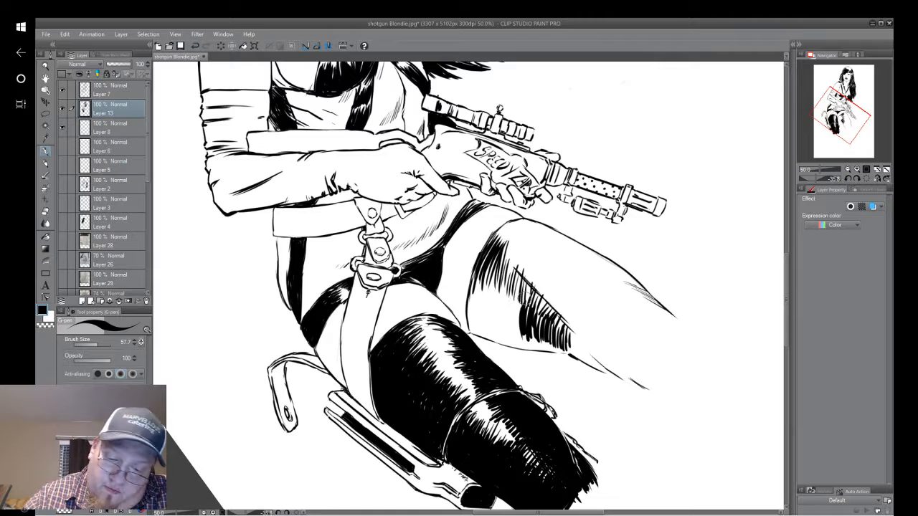
{"action": "mouse_move", "coordinate": [531, 291]}
{"action": "left_mouse_down"}
{"action": "mouse_move", "coordinate": [513, 334]}
{"action": "mouse_move", "coordinate": [501, 336]}
{"action": "left_mouse_up"}
{"action": "mouse_move", "coordinate": [510, 272]}
{"action": "left_mouse_down"}
{"action": "mouse_move", "coordinate": [494, 326]}
{"action": "mouse_move", "coordinate": [494, 315]}
{"action": "mouse_move", "coordinate": [485, 324]}
{"action": "mouse_move", "coordinate": [470, 309]}
{"action": "left_mouse_up"}
{"action": "left_click_drag", "start_coordinate": [483, 271], "coordinate": [470, 308]}
Thicken that leg's inner contour and fill the space between it and the hatching black.
{"action": "mouse_move", "coordinate": [479, 258]}
{"action": "left_mouse_down"}
{"action": "mouse_move", "coordinate": [469, 290]}
{"action": "mouse_move", "coordinate": [480, 275]}
{"action": "mouse_move", "coordinate": [496, 304]}
{"action": "mouse_move", "coordinate": [493, 260]}
{"action": "mouse_move", "coordinate": [514, 304]}
{"action": "mouse_move", "coordinate": [539, 325]}
{"action": "mouse_move", "coordinate": [545, 312]}
{"action": "mouse_move", "coordinate": [558, 342]}
{"action": "mouse_move", "coordinate": [611, 374]}
{"action": "left_mouse_up"}
{"action": "left_click_drag", "start_coordinate": [671, 395], "coordinate": [604, 481]}
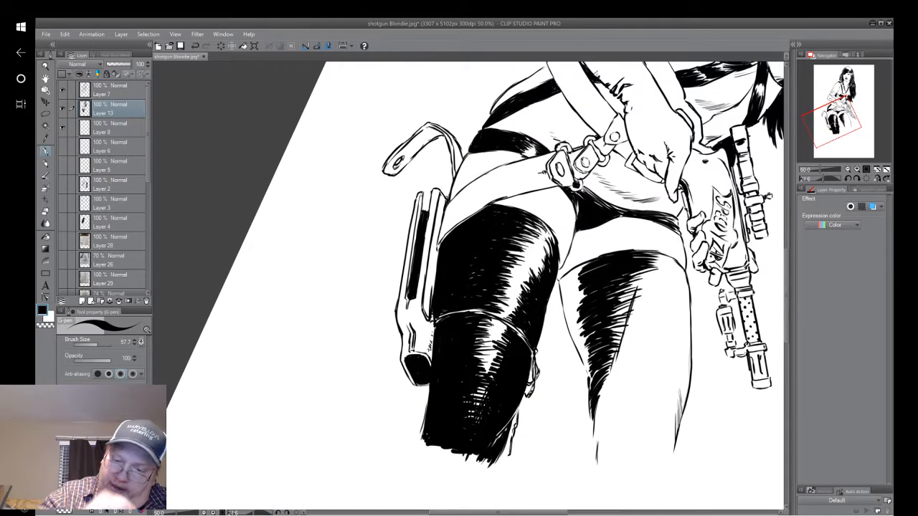
{"action": "left_click_drag", "start_coordinate": [561, 280], "coordinate": [593, 369]}
{"action": "mouse_move", "coordinate": [574, 332]}
{"action": "left_mouse_down"}
{"action": "mouse_move", "coordinate": [591, 375]}
{"action": "mouse_move", "coordinate": [594, 429]}
{"action": "left_mouse_up"}
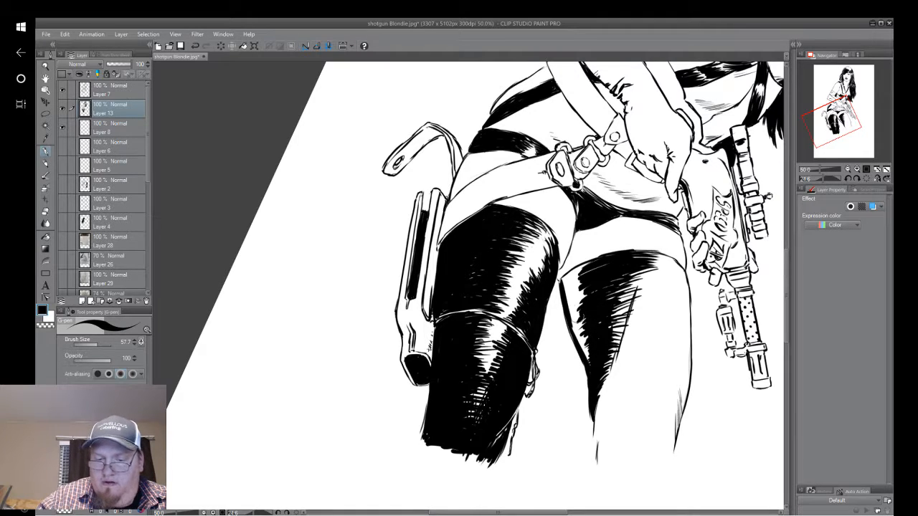
{"action": "mouse_move", "coordinate": [572, 304]}
{"action": "left_mouse_down"}
{"action": "mouse_move", "coordinate": [570, 339]}
{"action": "mouse_move", "coordinate": [579, 293]}
{"action": "left_mouse_up"}
{"action": "left_click_drag", "start_coordinate": [580, 331], "coordinate": [588, 304]}
{"action": "left_click_drag", "start_coordinate": [584, 343], "coordinate": [592, 327]}
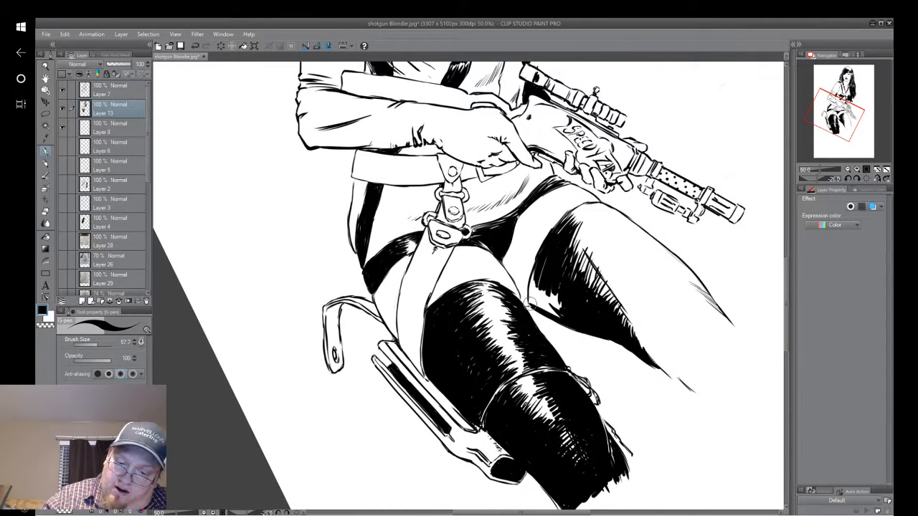
Fill the remaining gaps beside the inner thigh black and carry the shading up to the covering's top edge.
{"action": "mouse_move", "coordinate": [532, 308]}
{"action": "left_mouse_down"}
{"action": "mouse_move", "coordinate": [545, 258]}
{"action": "mouse_move", "coordinate": [539, 288]}
{"action": "mouse_move", "coordinate": [539, 271]}
{"action": "left_mouse_up"}
{"action": "mouse_move", "coordinate": [531, 310]}
{"action": "left_mouse_down"}
{"action": "mouse_move", "coordinate": [544, 290]}
{"action": "mouse_move", "coordinate": [558, 290]}
{"action": "mouse_move", "coordinate": [578, 251]}
{"action": "left_mouse_up"}
{"action": "left_click_drag", "start_coordinate": [593, 290], "coordinate": [583, 271]}
{"action": "left_click_drag", "start_coordinate": [579, 237], "coordinate": [585, 216]}
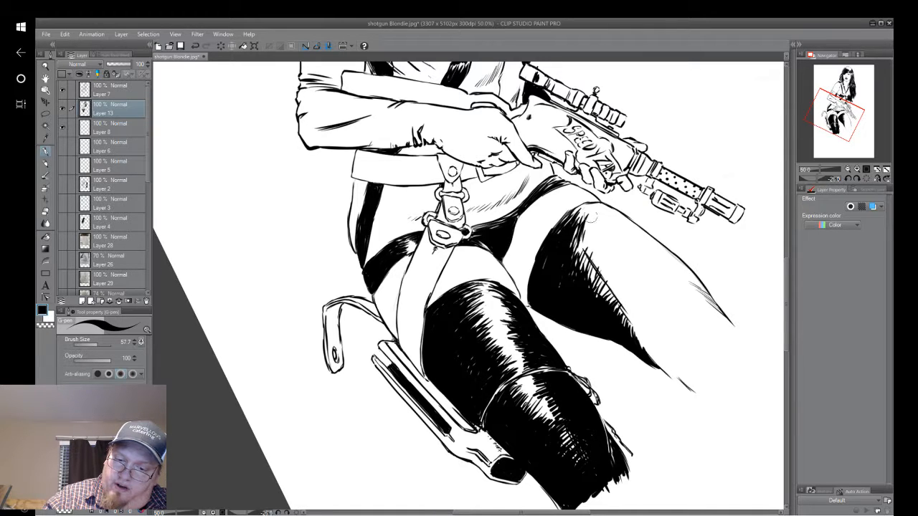
{"action": "mouse_move", "coordinate": [573, 251]}
{"action": "left_mouse_down"}
{"action": "mouse_move", "coordinate": [597, 215]}
{"action": "mouse_move", "coordinate": [572, 218]}
{"action": "mouse_move", "coordinate": [588, 204]}
{"action": "left_mouse_up"}
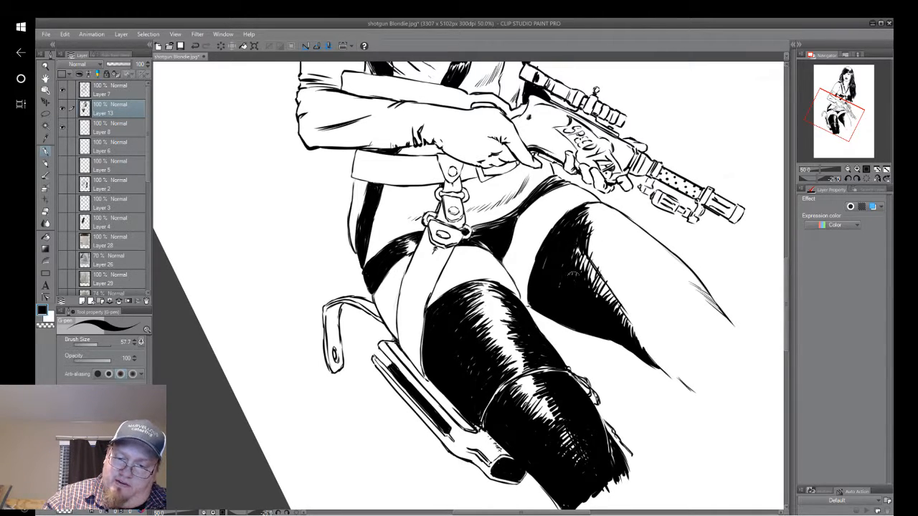
Add feathered black strokes on the outer side of the crease line, from the thigh's top toward the knee.
{"action": "left_click_drag", "start_coordinate": [589, 228], "coordinate": [602, 279]}
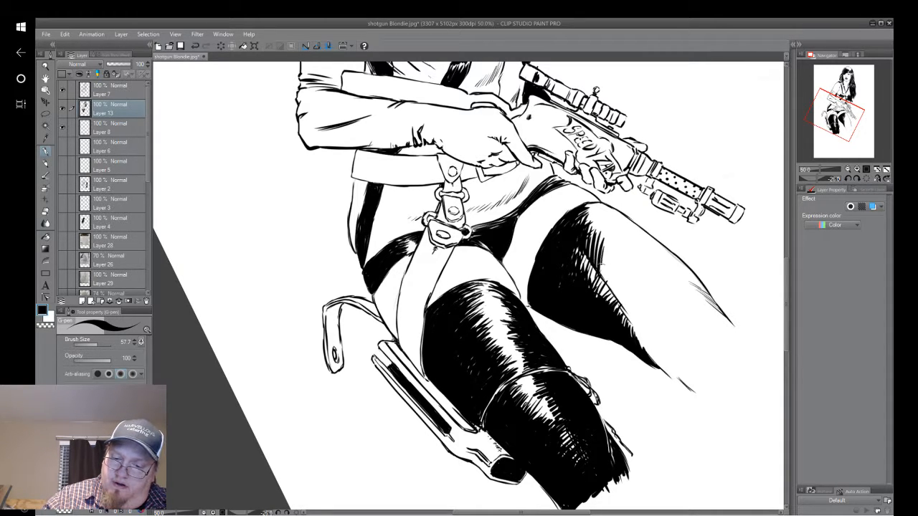
{"action": "mouse_move", "coordinate": [602, 247]}
{"action": "left_mouse_down"}
{"action": "mouse_move", "coordinate": [607, 277]}
{"action": "mouse_move", "coordinate": [598, 266]}
{"action": "left_mouse_up"}
{"action": "mouse_move", "coordinate": [589, 230]}
{"action": "left_mouse_down"}
{"action": "mouse_move", "coordinate": [594, 264]}
{"action": "mouse_move", "coordinate": [609, 267]}
{"action": "mouse_move", "coordinate": [612, 285]}
{"action": "left_mouse_up"}
{"action": "left_click_drag", "start_coordinate": [611, 260], "coordinate": [650, 354]}
{"action": "left_click_drag", "start_coordinate": [659, 305], "coordinate": [645, 351]}
{"action": "mouse_move", "coordinate": [659, 287]}
{"action": "left_mouse_down"}
{"action": "mouse_move", "coordinate": [639, 347]}
{"action": "mouse_move", "coordinate": [628, 327]}
{"action": "left_mouse_up"}
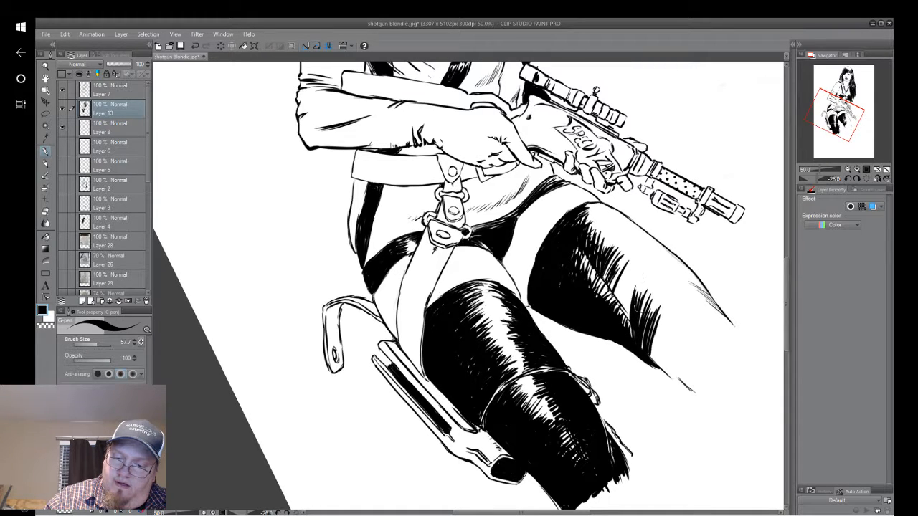
Fill the gaps between the feathered strokes beside the crease, leaving a thin highlight along the crease itself.
{"action": "mouse_move", "coordinate": [637, 272]}
{"action": "left_mouse_down"}
{"action": "mouse_move", "coordinate": [622, 326]}
{"action": "mouse_move", "coordinate": [617, 308]}
{"action": "left_mouse_up"}
{"action": "mouse_move", "coordinate": [631, 254]}
{"action": "left_mouse_down"}
{"action": "mouse_move", "coordinate": [615, 309]}
{"action": "mouse_move", "coordinate": [614, 300]}
{"action": "left_mouse_up"}
{"action": "left_click_drag", "start_coordinate": [622, 267], "coordinate": [611, 307]}
{"action": "left_click_drag", "start_coordinate": [621, 257], "coordinate": [608, 272]}
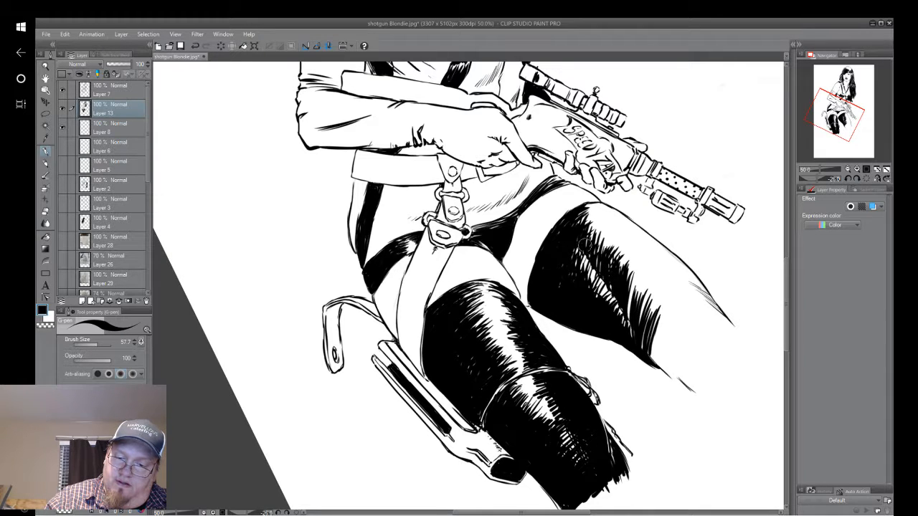
{"action": "mouse_move", "coordinate": [631, 277]}
{"action": "left_mouse_down"}
{"action": "mouse_move", "coordinate": [626, 314]}
{"action": "mouse_move", "coordinate": [630, 301]}
{"action": "left_mouse_up"}
{"action": "mouse_move", "coordinate": [645, 342]}
{"action": "left_mouse_down"}
{"action": "mouse_move", "coordinate": [625, 339]}
{"action": "mouse_move", "coordinate": [629, 356]}
{"action": "mouse_move", "coordinate": [383, 396]}
{"action": "mouse_move", "coordinate": [351, 393]}
{"action": "left_mouse_up"}
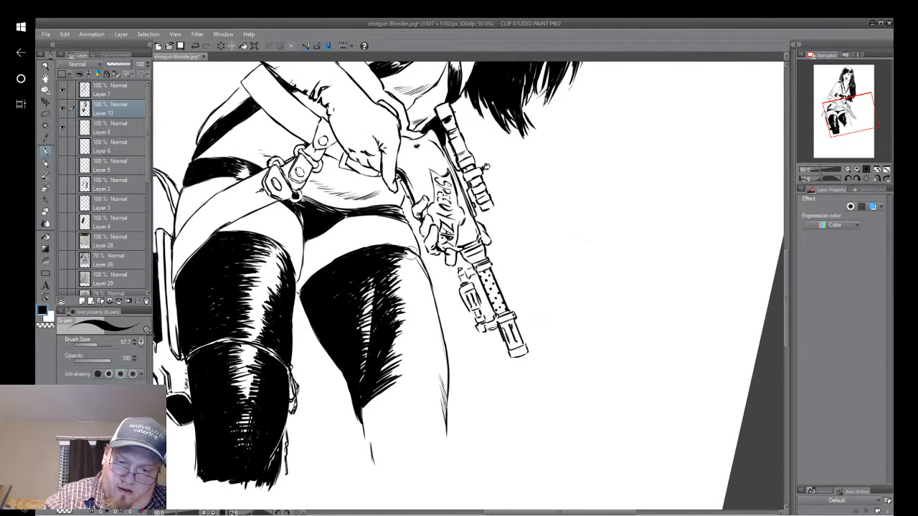
Hatch short black strokes inside the leg's outer contour, from the covering's top edge down to the lower end.
{"action": "left_click_drag", "start_coordinate": [410, 253], "coordinate": [436, 307]}
{"action": "left_click_drag", "start_coordinate": [416, 271], "coordinate": [439, 323]}
{"action": "left_click_drag", "start_coordinate": [426, 287], "coordinate": [450, 357]}
{"action": "left_click_drag", "start_coordinate": [429, 328], "coordinate": [447, 386]}
{"action": "left_click_drag", "start_coordinate": [429, 347], "coordinate": [446, 409]}
{"action": "left_click_drag", "start_coordinate": [434, 375], "coordinate": [448, 423]}
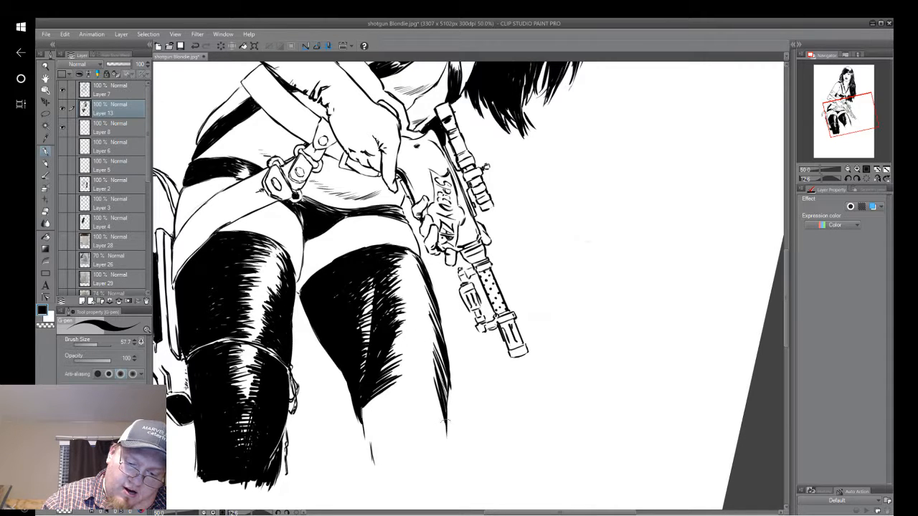
{"action": "left_click_drag", "start_coordinate": [433, 355], "coordinate": [452, 416]}
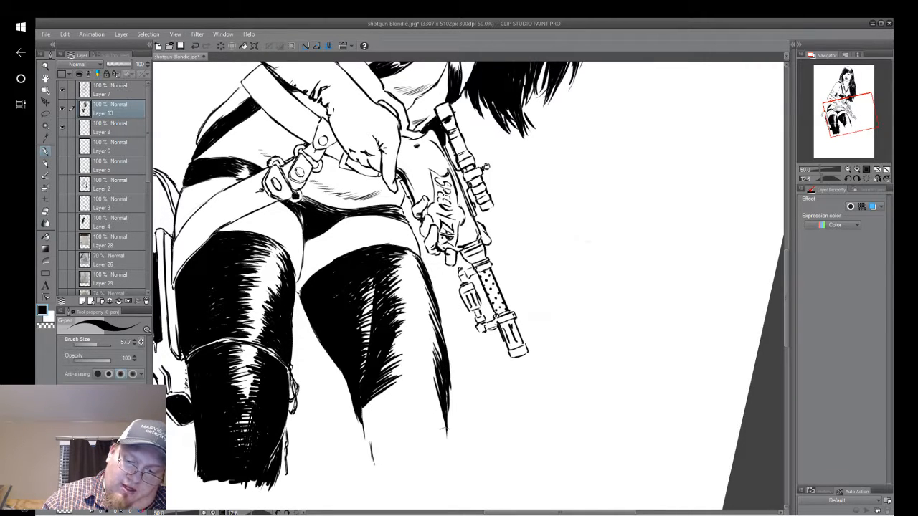
Fill in and thicken the shading along the outer contour into a continuous tapered black edge.
{"action": "left_click_drag", "start_coordinate": [457, 373], "coordinate": [447, 429]}
{"action": "left_click_drag", "start_coordinate": [448, 359], "coordinate": [446, 422]}
{"action": "left_click_drag", "start_coordinate": [439, 351], "coordinate": [444, 405]}
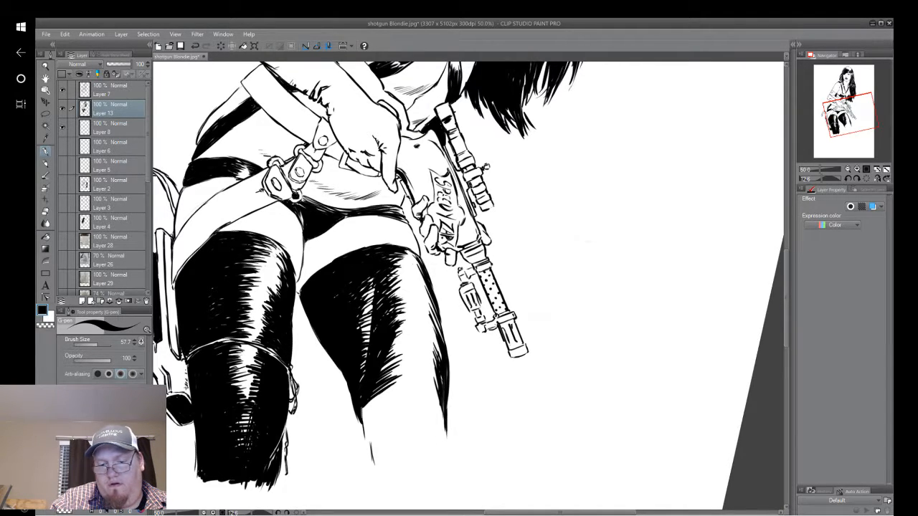
{"action": "left_click_drag", "start_coordinate": [433, 335], "coordinate": [439, 356]}
{"action": "left_click_drag", "start_coordinate": [428, 304], "coordinate": [438, 332]}
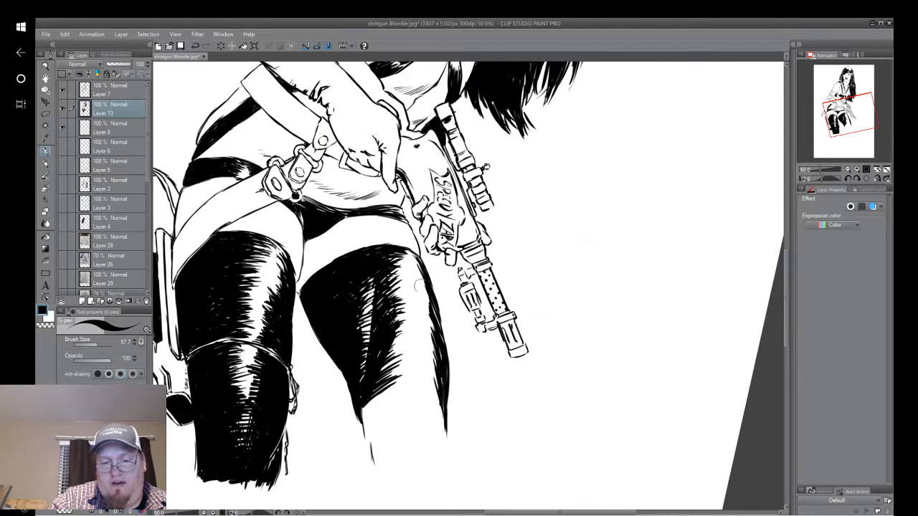
{"action": "left_click_drag", "start_coordinate": [413, 261], "coordinate": [433, 332]}
{"action": "left_click_drag", "start_coordinate": [424, 306], "coordinate": [441, 343]}
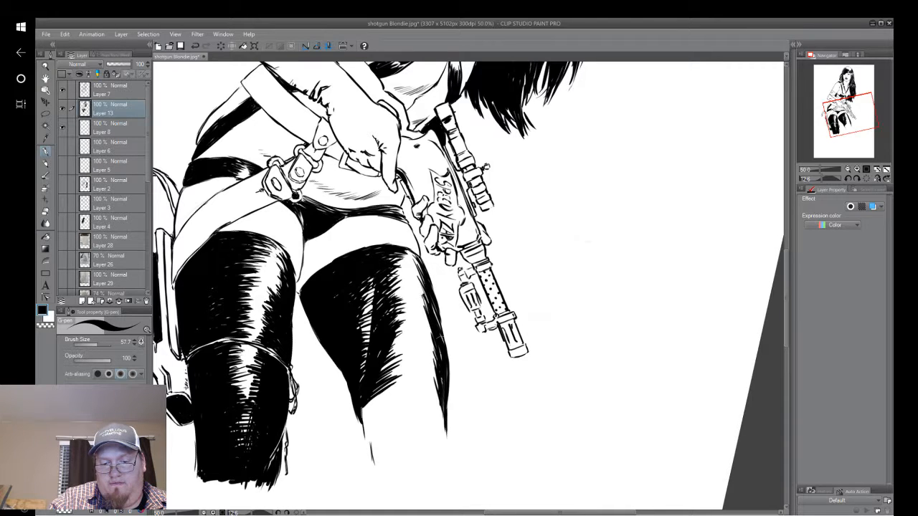
{"action": "left_click_drag", "start_coordinate": [430, 304], "coordinate": [440, 377]}
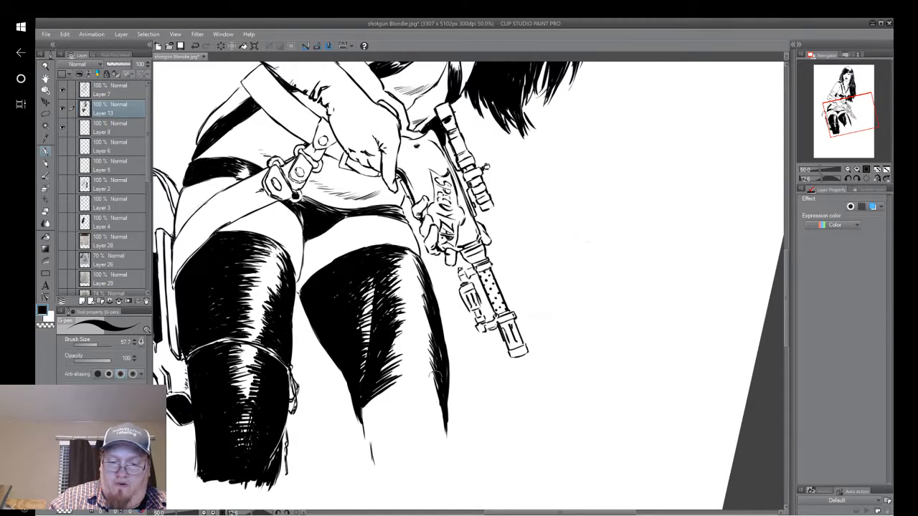
{"action": "left_click_drag", "start_coordinate": [433, 374], "coordinate": [442, 424]}
Draw curved hatch strokes from the dark area toward the outer contour at the lower end of the highlight.
{"action": "mouse_move", "coordinate": [518, 351]}
{"action": "left_mouse_down"}
{"action": "mouse_move", "coordinate": [461, 378]}
{"action": "mouse_move", "coordinate": [473, 198]}
{"action": "left_mouse_up"}
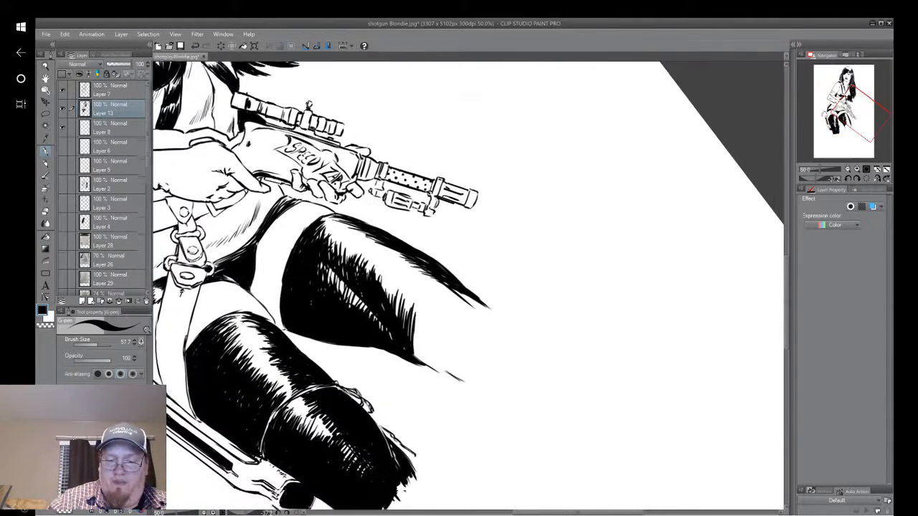
{"action": "mouse_move", "coordinate": [440, 270]}
{"action": "left_mouse_down"}
{"action": "mouse_move", "coordinate": [439, 249]}
{"action": "mouse_move", "coordinate": [414, 307]}
{"action": "mouse_move", "coordinate": [430, 269]}
{"action": "left_mouse_up"}
{"action": "left_click_drag", "start_coordinate": [411, 295], "coordinate": [429, 267]}
{"action": "mouse_move", "coordinate": [407, 301]}
{"action": "left_mouse_down"}
{"action": "mouse_move", "coordinate": [423, 264]}
{"action": "mouse_move", "coordinate": [420, 272]}
{"action": "left_mouse_up"}
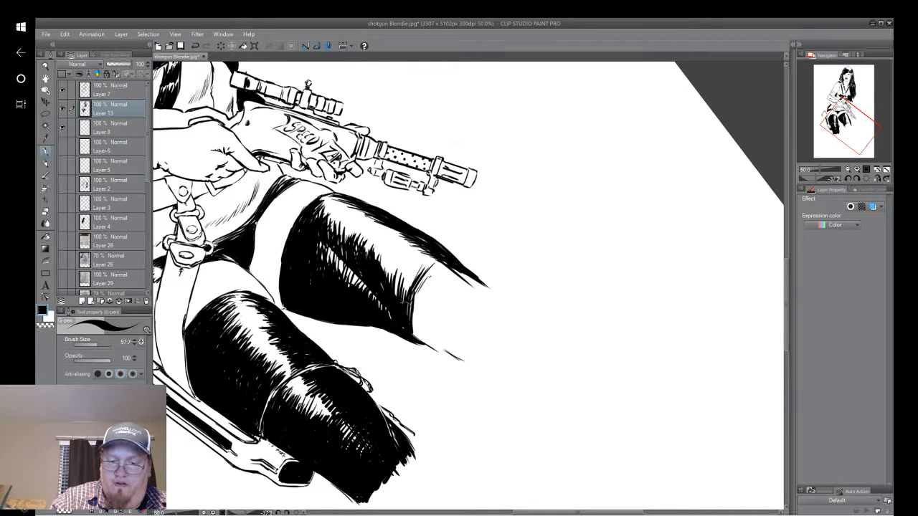
{"action": "left_click_drag", "start_coordinate": [405, 303], "coordinate": [426, 259]}
{"action": "left_click_drag", "start_coordinate": [404, 297], "coordinate": [425, 260]}
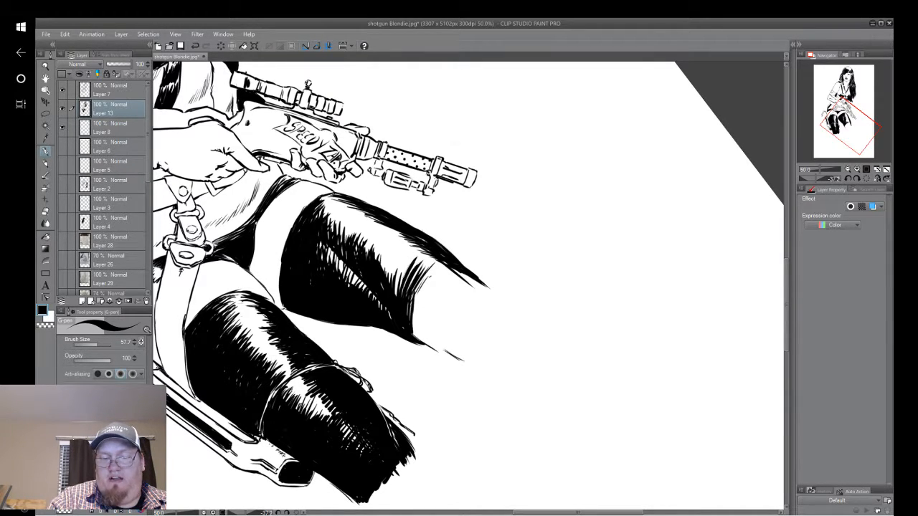
Narrow the thigh's highlight with feathered strokes reaching from the dark crease area toward the outer edge.
{"action": "left_click_drag", "start_coordinate": [392, 304], "coordinate": [406, 251]}
{"action": "left_click_drag", "start_coordinate": [388, 287], "coordinate": [404, 251]}
{"action": "left_click_drag", "start_coordinate": [387, 281], "coordinate": [402, 246]}
{"action": "left_click_drag", "start_coordinate": [382, 280], "coordinate": [399, 243]}
{"action": "mouse_move", "coordinate": [380, 270]}
{"action": "left_mouse_down"}
{"action": "mouse_move", "coordinate": [397, 238]}
{"action": "mouse_move", "coordinate": [393, 224]}
{"action": "mouse_move", "coordinate": [378, 227]}
{"action": "left_mouse_up"}
{"action": "mouse_move", "coordinate": [355, 257]}
{"action": "left_mouse_down"}
{"action": "mouse_move", "coordinate": [368, 226]}
{"action": "mouse_move", "coordinate": [350, 225]}
{"action": "left_mouse_up"}
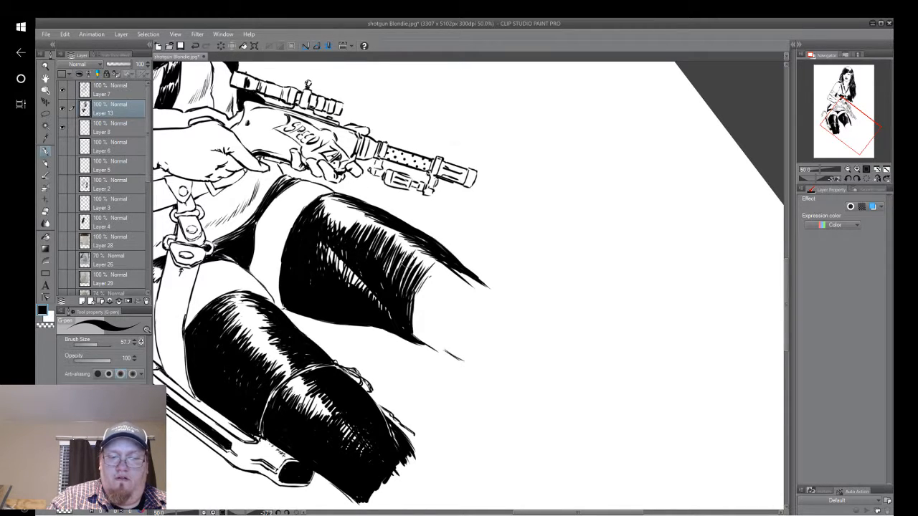
Hatch across the lower part of the highlight to join the central shading with the dark outer edge.
{"action": "left_click_drag", "start_coordinate": [403, 269], "coordinate": [433, 241]}
{"action": "left_click_drag", "start_coordinate": [395, 291], "coordinate": [406, 274]}
{"action": "left_click_drag", "start_coordinate": [412, 268], "coordinate": [432, 251]}
{"action": "left_click_drag", "start_coordinate": [395, 291], "coordinate": [406, 280]}
{"action": "left_click_drag", "start_coordinate": [411, 274], "coordinate": [452, 252]}
{"action": "mouse_move", "coordinate": [413, 290]}
{"action": "left_mouse_down"}
{"action": "mouse_move", "coordinate": [445, 262]}
{"action": "mouse_move", "coordinate": [399, 230]}
{"action": "left_mouse_up"}
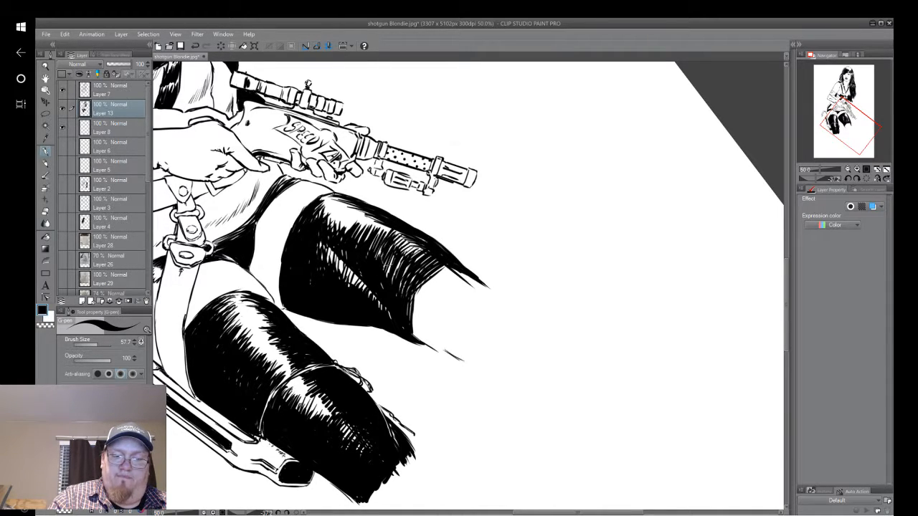
{"action": "left_click_drag", "start_coordinate": [374, 274], "coordinate": [420, 248]}
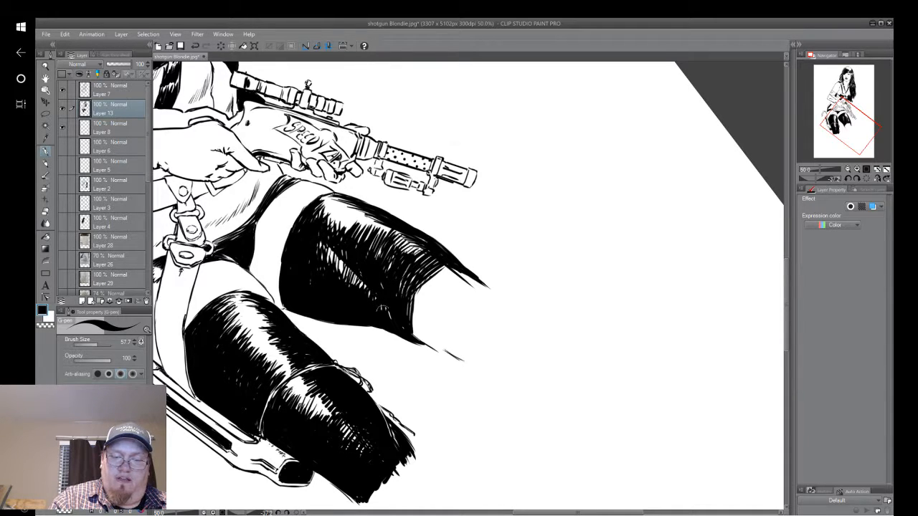
Extend the leg's black shading downward with long curved strokes running between the inner and outer contours.
{"action": "left_click_drag", "start_coordinate": [410, 304], "coordinate": [442, 266]}
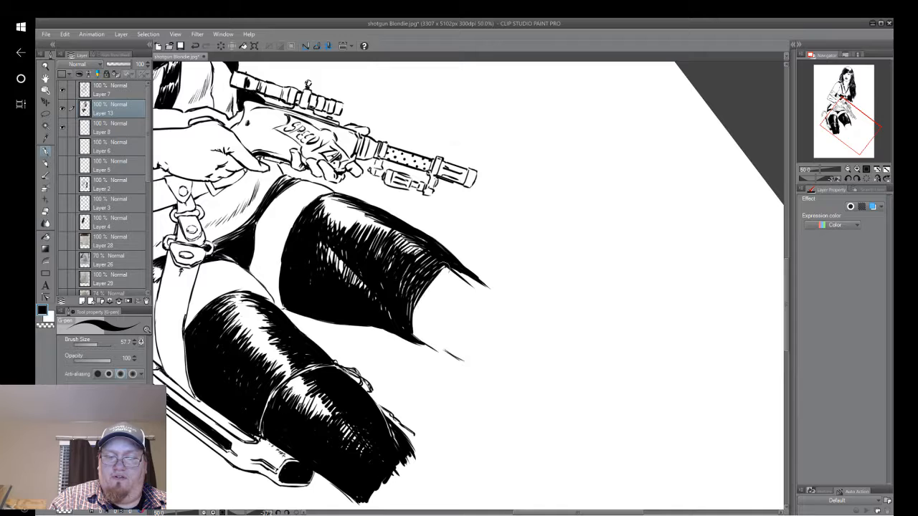
{"action": "left_click_drag", "start_coordinate": [407, 323], "coordinate": [452, 271]}
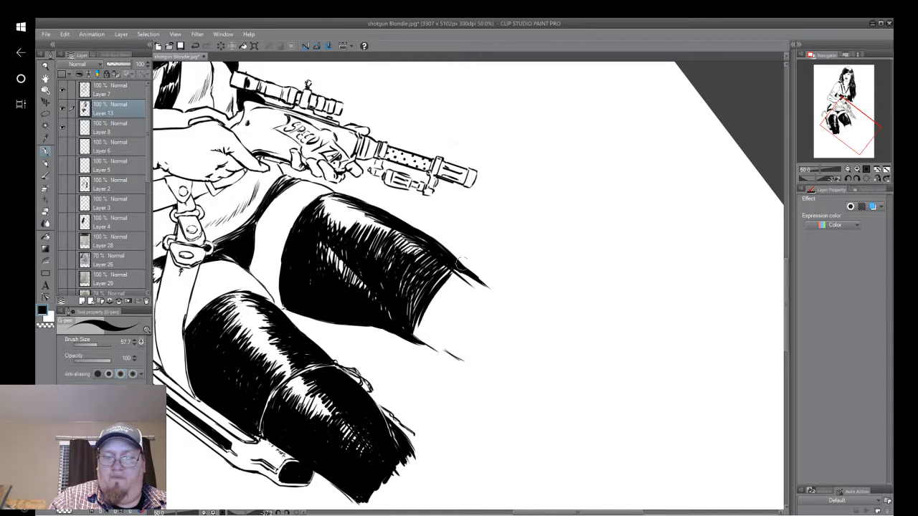
{"action": "mouse_move", "coordinate": [413, 344]}
{"action": "left_mouse_down"}
{"action": "mouse_move", "coordinate": [465, 259]}
{"action": "mouse_move", "coordinate": [456, 278]}
{"action": "left_mouse_up"}
{"action": "mouse_move", "coordinate": [429, 331]}
{"action": "left_mouse_down"}
{"action": "mouse_move", "coordinate": [471, 266]}
{"action": "mouse_move", "coordinate": [439, 322]}
{"action": "mouse_move", "coordinate": [474, 280]}
{"action": "left_mouse_up"}
{"action": "mouse_move", "coordinate": [439, 340]}
{"action": "left_mouse_down"}
{"action": "mouse_move", "coordinate": [472, 283]}
{"action": "mouse_move", "coordinate": [495, 287]}
{"action": "mouse_move", "coordinate": [492, 310]}
{"action": "mouse_move", "coordinate": [491, 294]}
{"action": "left_mouse_up"}
{"action": "mouse_move", "coordinate": [453, 335]}
{"action": "left_mouse_down"}
{"action": "mouse_move", "coordinate": [480, 300]}
{"action": "mouse_move", "coordinate": [471, 280]}
{"action": "left_mouse_up"}
Fill the gaps at the leg's lower end and finish its bottom edge with ragged black strokes.
{"action": "mouse_move", "coordinate": [433, 320]}
{"action": "left_mouse_down"}
{"action": "mouse_move", "coordinate": [459, 273]}
{"action": "mouse_move", "coordinate": [445, 290]}
{"action": "left_mouse_up"}
{"action": "mouse_move", "coordinate": [422, 327]}
{"action": "left_mouse_down"}
{"action": "mouse_move", "coordinate": [447, 272]}
{"action": "mouse_move", "coordinate": [425, 312]}
{"action": "mouse_move", "coordinate": [408, 301]}
{"action": "left_mouse_up"}
{"action": "left_click_drag", "start_coordinate": [422, 342], "coordinate": [434, 320]}
{"action": "left_click_drag", "start_coordinate": [429, 343], "coordinate": [445, 313]}
{"action": "mouse_move", "coordinate": [433, 350]}
{"action": "left_mouse_down"}
{"action": "mouse_move", "coordinate": [445, 317]}
{"action": "mouse_move", "coordinate": [445, 333]}
{"action": "mouse_move", "coordinate": [447, 325]}
{"action": "left_mouse_up"}
{"action": "mouse_move", "coordinate": [445, 359]}
{"action": "left_mouse_down"}
{"action": "mouse_move", "coordinate": [463, 314]}
{"action": "mouse_move", "coordinate": [494, 321]}
{"action": "left_mouse_up"}
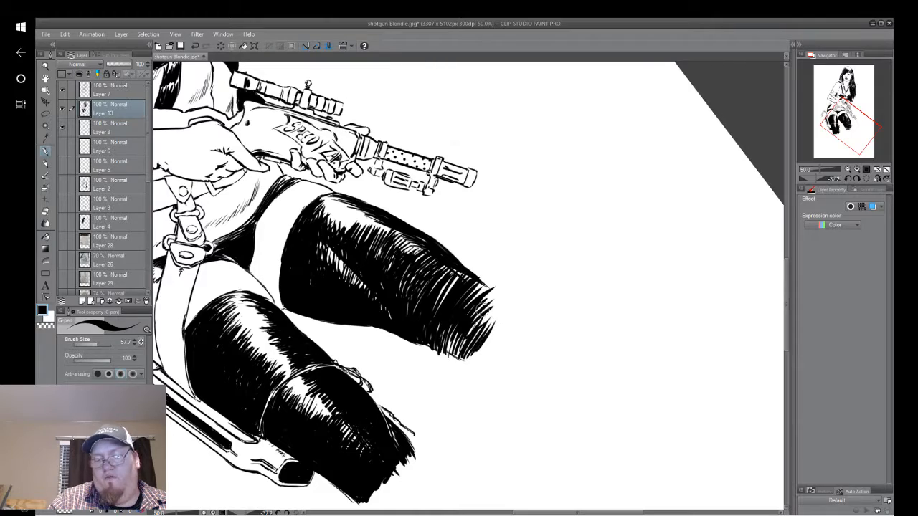
{"action": "left_click_drag", "start_coordinate": [458, 349], "coordinate": [471, 320]}
{"action": "mouse_move", "coordinate": [451, 353]}
{"action": "left_mouse_down"}
{"action": "mouse_move", "coordinate": [459, 321]}
{"action": "mouse_move", "coordinate": [437, 350]}
{"action": "mouse_move", "coordinate": [510, 362]}
{"action": "mouse_move", "coordinate": [540, 455]}
{"action": "left_mouse_up"}
Hatch the upper end of the bent arm's glove with dense black strokes running across the arm.
{"action": "key", "text": "ctrl+@"}
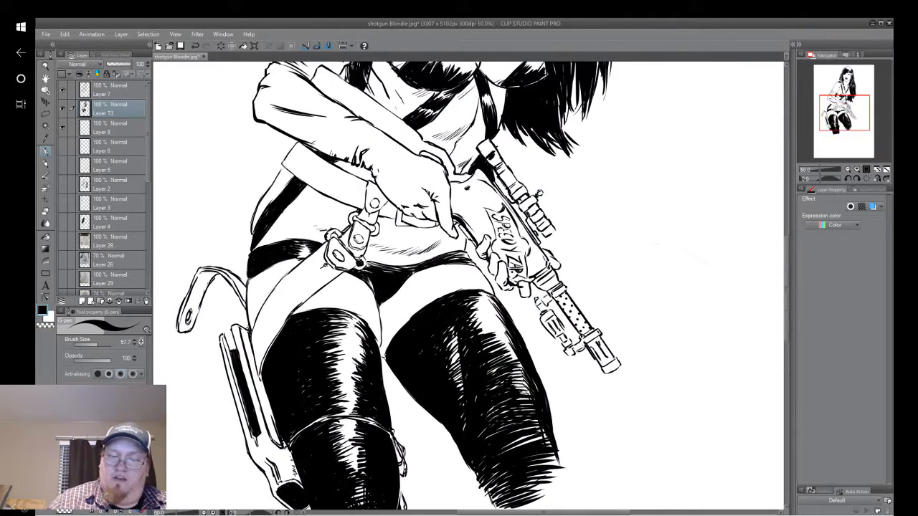
{"action": "left_click_drag", "start_coordinate": [459, 287], "coordinate": [441, 407]}
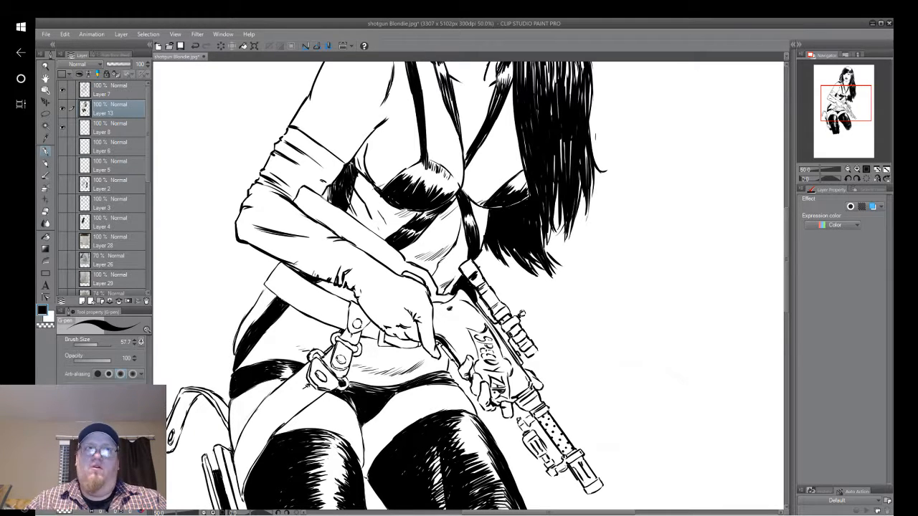
{"action": "left_click_drag", "start_coordinate": [430, 237], "coordinate": [517, 216]}
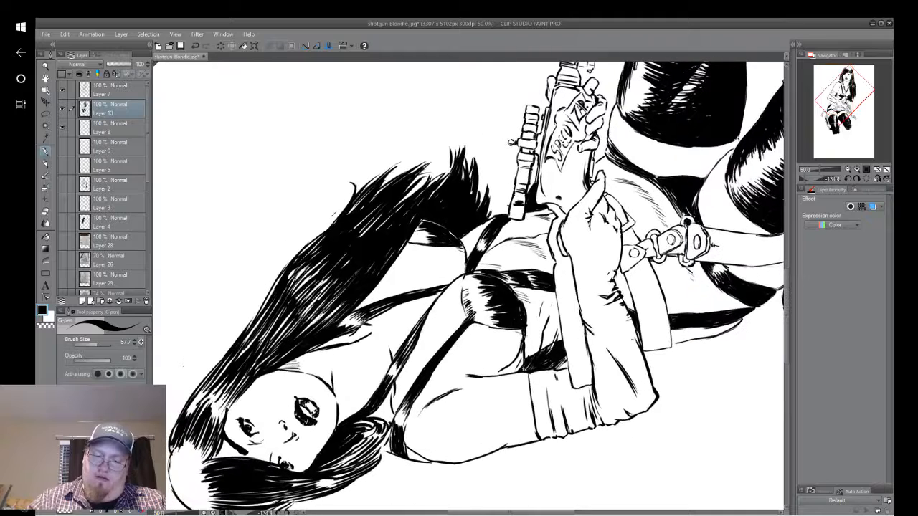
{"action": "mouse_move", "coordinate": [530, 391]}
{"action": "left_mouse_down"}
{"action": "mouse_move", "coordinate": [537, 425]}
{"action": "mouse_move", "coordinate": [532, 370]}
{"action": "mouse_move", "coordinate": [540, 429]}
{"action": "mouse_move", "coordinate": [538, 365]}
{"action": "mouse_move", "coordinate": [543, 440]}
{"action": "left_mouse_up"}
{"action": "left_click_drag", "start_coordinate": [550, 408], "coordinate": [539, 440]}
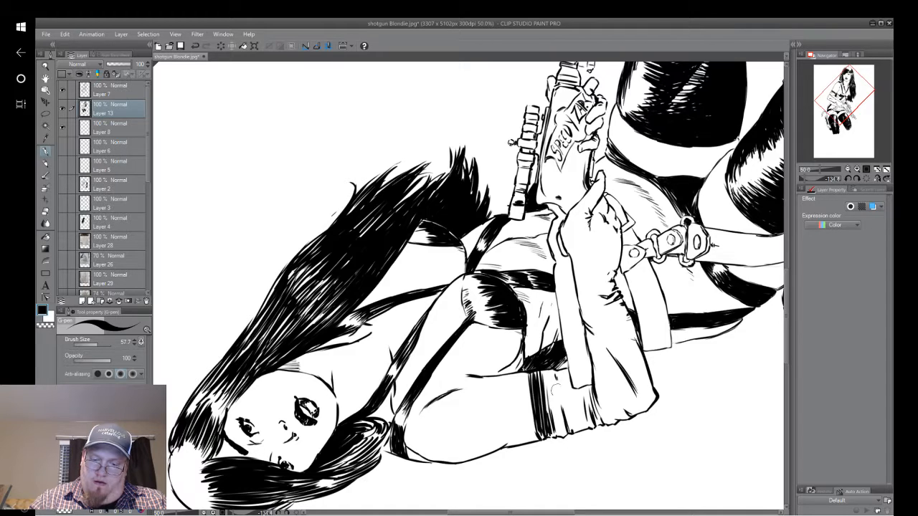
{"action": "left_click_drag", "start_coordinate": [547, 391], "coordinate": [563, 427]}
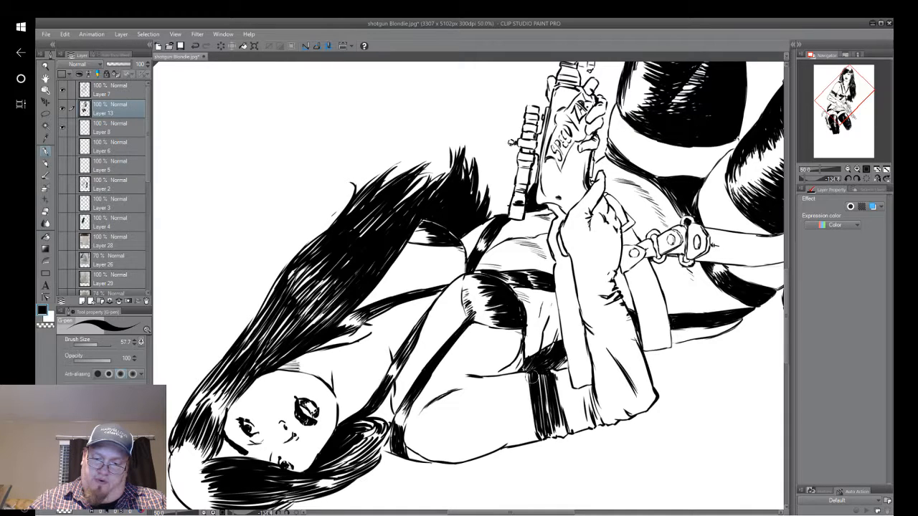
{"action": "mouse_move", "coordinate": [542, 378]}
{"action": "left_mouse_down"}
{"action": "mouse_move", "coordinate": [548, 423]}
{"action": "mouse_move", "coordinate": [568, 437]}
{"action": "left_mouse_up"}
{"action": "mouse_move", "coordinate": [548, 385]}
{"action": "left_mouse_down"}
{"action": "mouse_move", "coordinate": [554, 371]}
{"action": "mouse_move", "coordinate": [564, 412]}
{"action": "mouse_move", "coordinate": [575, 414]}
{"action": "left_mouse_up"}
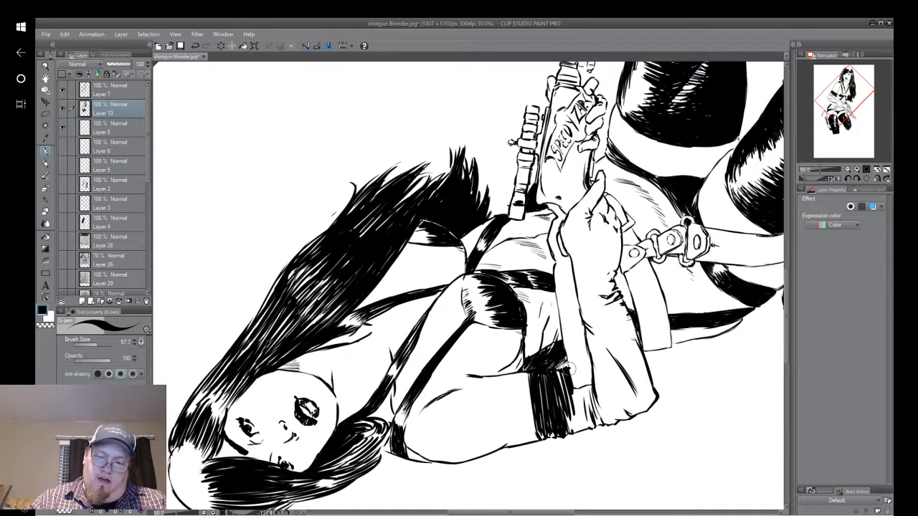
Undo the last two strokes and blacken the rest of the glove's gathered section beside the overlapping forearm.
{"action": "left_click", "coordinate": [196, 46]}
{"action": "left_click", "coordinate": [196, 46]}
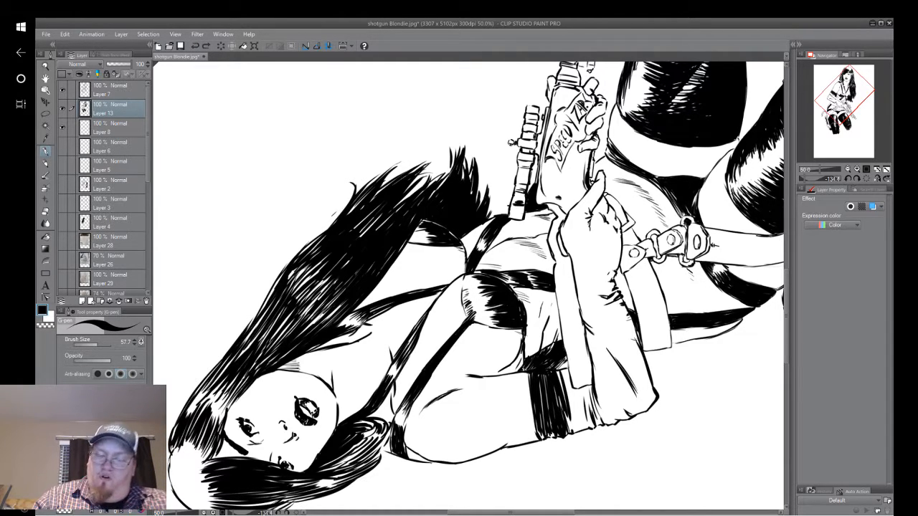
{"action": "left_click_drag", "start_coordinate": [564, 347], "coordinate": [569, 363]}
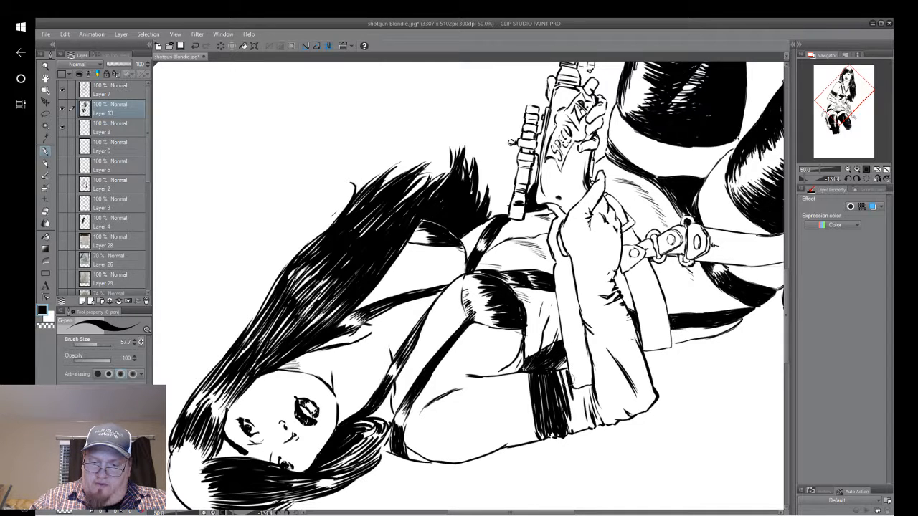
{"action": "mouse_move", "coordinate": [564, 374]}
{"action": "left_mouse_down"}
{"action": "mouse_move", "coordinate": [567, 405]}
{"action": "mouse_move", "coordinate": [561, 384]}
{"action": "mouse_move", "coordinate": [569, 371]}
{"action": "mouse_move", "coordinate": [575, 394]}
{"action": "mouse_move", "coordinate": [587, 388]}
{"action": "mouse_move", "coordinate": [594, 421]}
{"action": "left_mouse_up"}
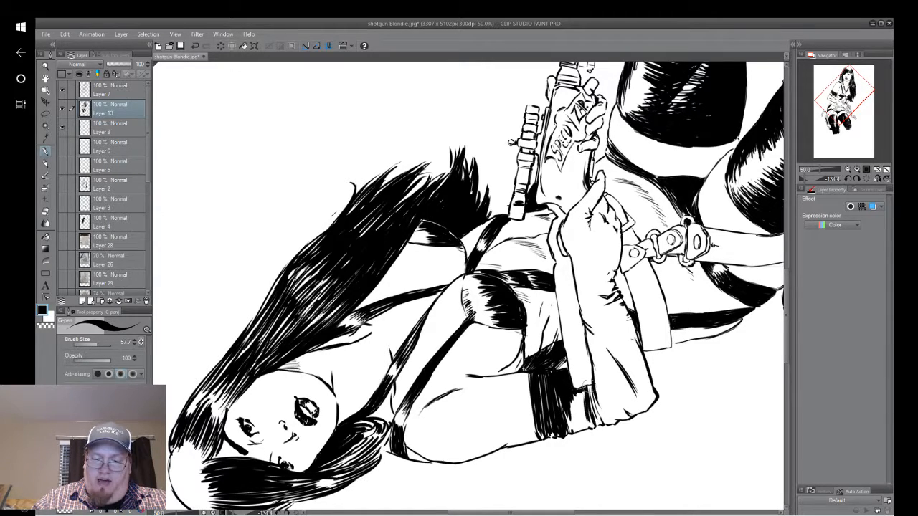
{"action": "mouse_move", "coordinate": [583, 386]}
{"action": "left_mouse_down"}
{"action": "mouse_move", "coordinate": [598, 412]}
{"action": "mouse_move", "coordinate": [574, 395]}
{"action": "left_mouse_up"}
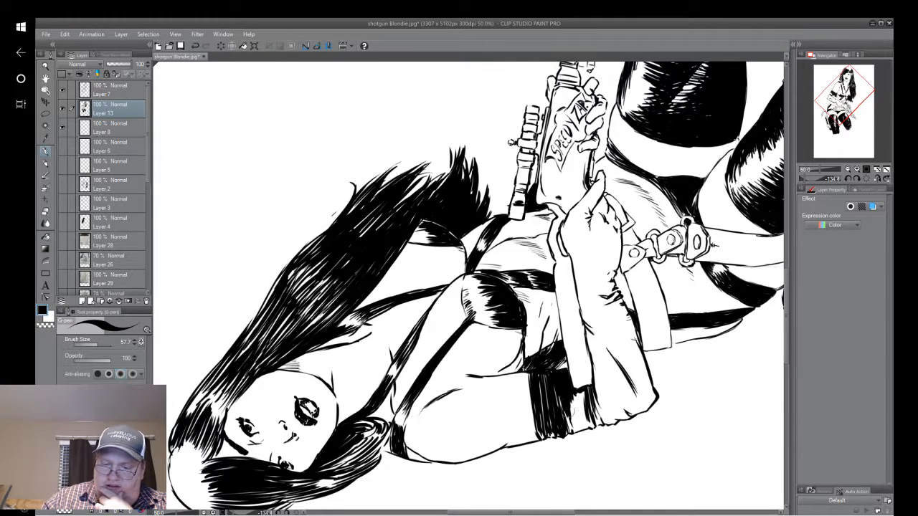
{"action": "mouse_move", "coordinate": [570, 396]}
{"action": "left_mouse_down"}
{"action": "mouse_move", "coordinate": [571, 428]}
{"action": "mouse_move", "coordinate": [583, 427]}
{"action": "mouse_move", "coordinate": [584, 416]}
{"action": "mouse_move", "coordinate": [579, 434]}
{"action": "left_mouse_up"}
{"action": "left_click_drag", "start_coordinate": [582, 418], "coordinate": [586, 434]}
{"action": "mouse_move", "coordinate": [572, 390]}
{"action": "left_mouse_down"}
{"action": "mouse_move", "coordinate": [577, 410]}
{"action": "mouse_move", "coordinate": [603, 411]}
{"action": "left_mouse_up"}
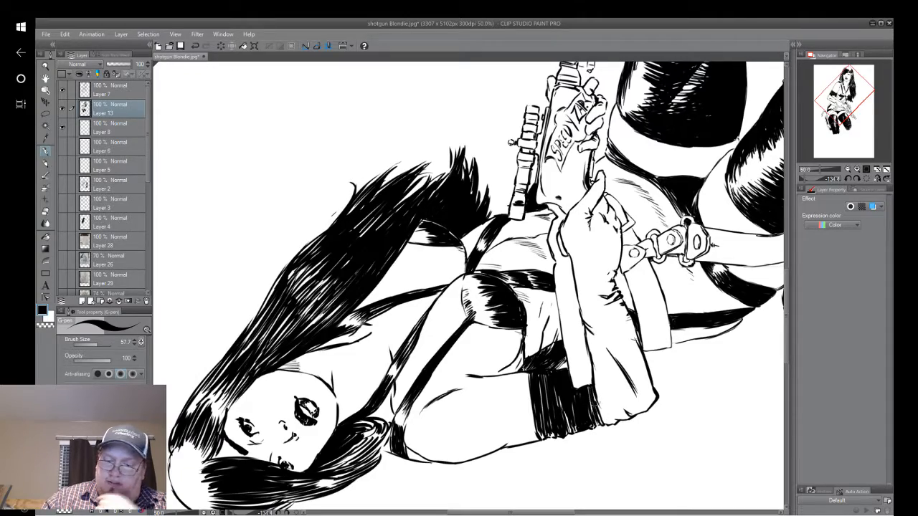
Fill the glove folds above the elbow with black, joining the gathered section to the forearm and leaving a ragged outer edge.
{"action": "mouse_move", "coordinate": [495, 298]}
{"action": "left_mouse_down"}
{"action": "mouse_move", "coordinate": [489, 317]}
{"action": "mouse_move", "coordinate": [572, 217]}
{"action": "mouse_move", "coordinate": [448, 215]}
{"action": "mouse_move", "coordinate": [431, 179]}
{"action": "left_mouse_up"}
{"action": "left_click_drag", "start_coordinate": [421, 338], "coordinate": [416, 357]}
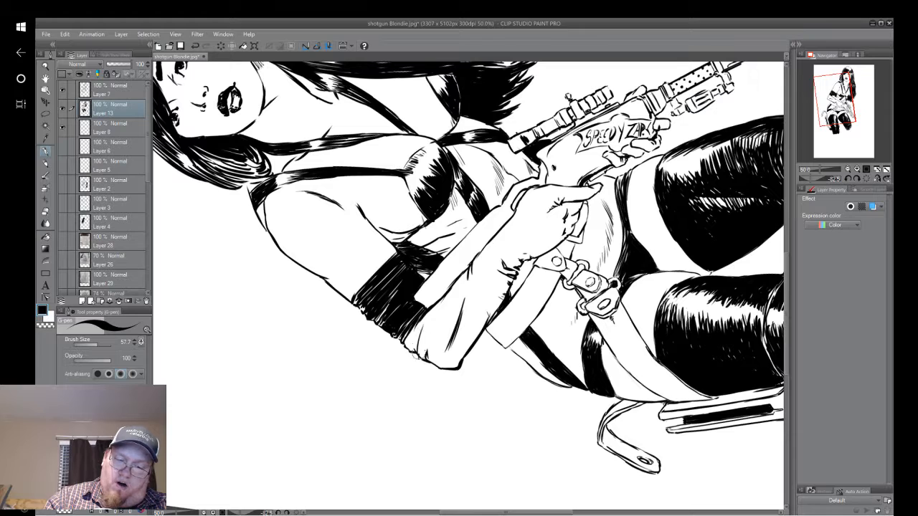
{"action": "left_click_drag", "start_coordinate": [428, 319], "coordinate": [416, 366]}
{"action": "mouse_move", "coordinate": [449, 302]}
{"action": "left_mouse_down"}
{"action": "mouse_move", "coordinate": [424, 358]}
{"action": "mouse_move", "coordinate": [429, 324]}
{"action": "left_mouse_up"}
{"action": "left_click_drag", "start_coordinate": [454, 286], "coordinate": [409, 358]}
{"action": "left_click_drag", "start_coordinate": [429, 311], "coordinate": [406, 356]}
{"action": "left_click_drag", "start_coordinate": [421, 319], "coordinate": [404, 356]}
{"action": "left_click_drag", "start_coordinate": [429, 311], "coordinate": [403, 355]}
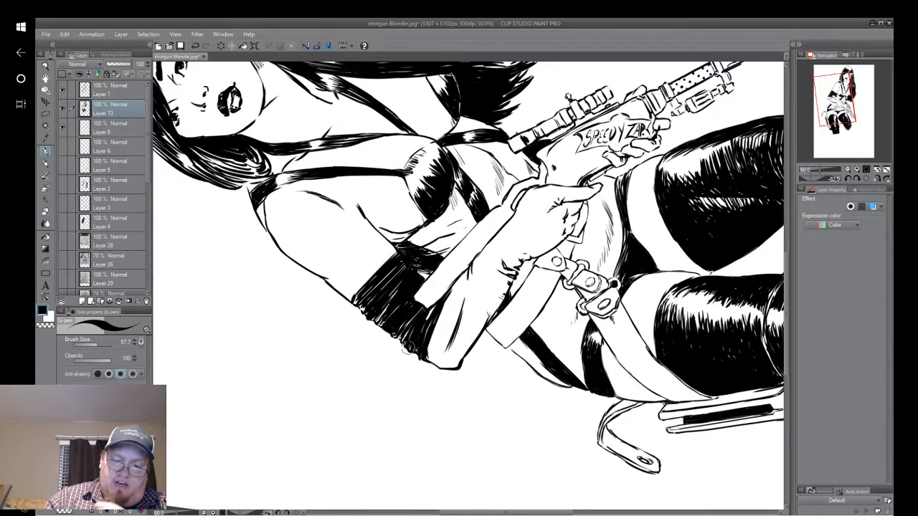
{"action": "mouse_move", "coordinate": [435, 306]}
{"action": "left_mouse_down"}
{"action": "mouse_move", "coordinate": [420, 333]}
{"action": "mouse_move", "coordinate": [425, 321]}
{"action": "left_mouse_up"}
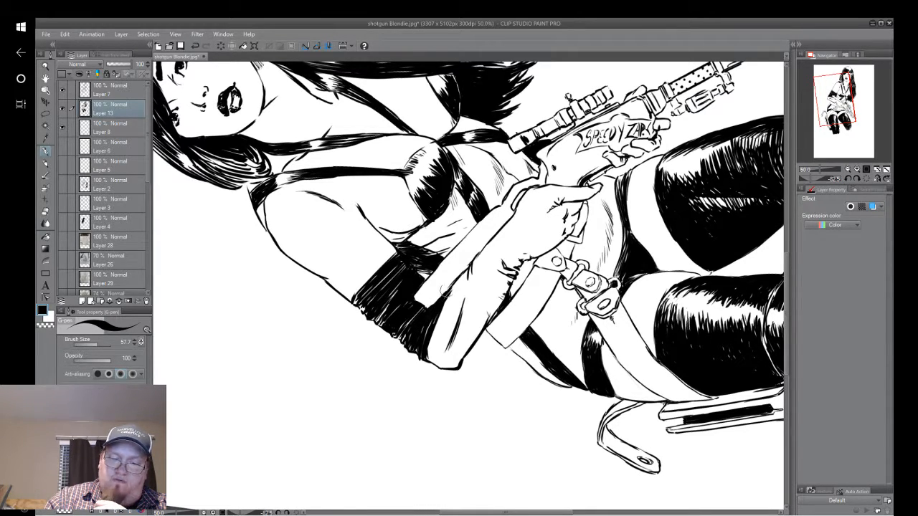
Feather black strokes from the elbow crease along the inner side of the gloved forearm.
{"action": "mouse_move", "coordinate": [466, 267]}
{"action": "left_mouse_down"}
{"action": "mouse_move", "coordinate": [442, 301]}
{"action": "mouse_move", "coordinate": [442, 340]}
{"action": "left_mouse_up"}
{"action": "left_click_drag", "start_coordinate": [464, 294], "coordinate": [445, 348]}
{"action": "left_click_drag", "start_coordinate": [460, 299], "coordinate": [446, 351]}
{"action": "left_click_drag", "start_coordinate": [460, 287], "coordinate": [442, 338]}
{"action": "mouse_move", "coordinate": [452, 287]}
{"action": "left_mouse_down"}
{"action": "mouse_move", "coordinate": [436, 331]}
{"action": "mouse_move", "coordinate": [436, 314]}
{"action": "left_mouse_up"}
{"action": "left_click_drag", "start_coordinate": [468, 282], "coordinate": [426, 343]}
{"action": "mouse_move", "coordinate": [450, 301]}
{"action": "left_mouse_down"}
{"action": "mouse_move", "coordinate": [434, 343]}
{"action": "mouse_move", "coordinate": [440, 355]}
{"action": "left_mouse_up"}
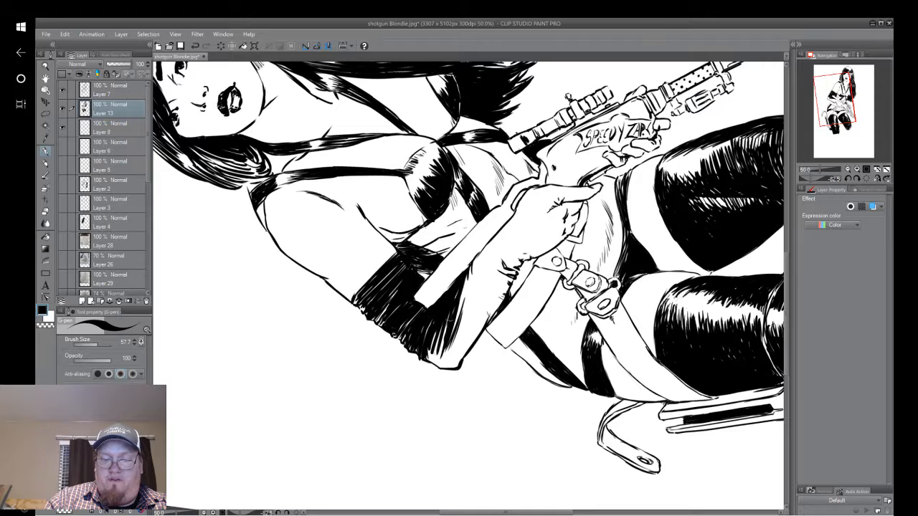
Fill the glove's elbow tip with black and extend feathered strokes along the underside of the forearm.
{"action": "mouse_move", "coordinate": [448, 318]}
{"action": "left_mouse_down"}
{"action": "mouse_move", "coordinate": [423, 363]}
{"action": "mouse_move", "coordinate": [451, 367]}
{"action": "left_mouse_up"}
{"action": "left_click_drag", "start_coordinate": [473, 331], "coordinate": [455, 363]}
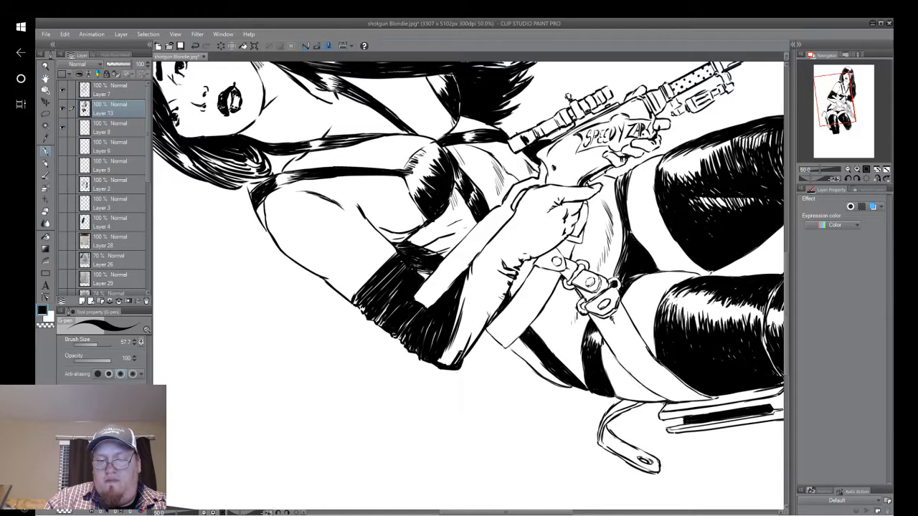
{"action": "left_click_drag", "start_coordinate": [475, 313], "coordinate": [436, 364]}
{"action": "left_click_drag", "start_coordinate": [463, 327], "coordinate": [433, 368]}
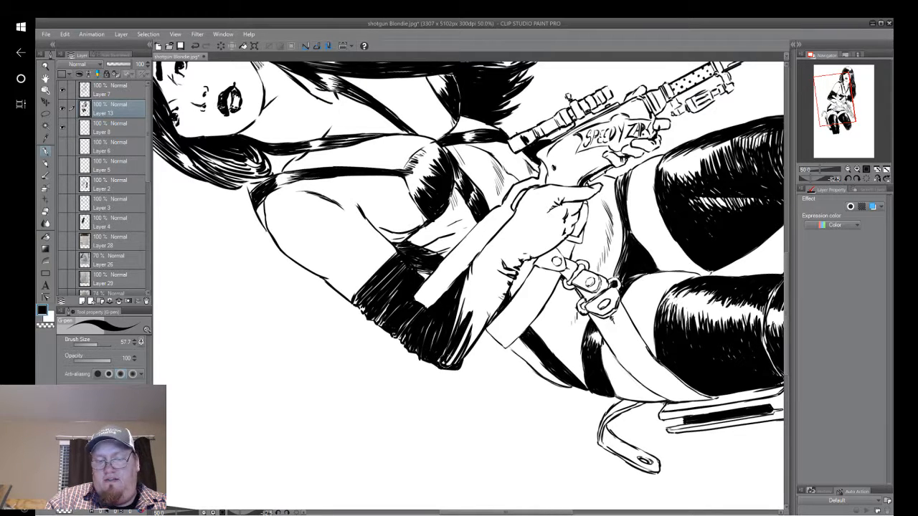
{"action": "left_click_drag", "start_coordinate": [474, 313], "coordinate": [450, 364]}
{"action": "left_click_drag", "start_coordinate": [479, 311], "coordinate": [460, 360]}
{"action": "left_click_drag", "start_coordinate": [499, 290], "coordinate": [468, 349]}
{"action": "mouse_move", "coordinate": [500, 297]}
{"action": "left_mouse_down"}
{"action": "mouse_move", "coordinate": [481, 332]}
{"action": "mouse_move", "coordinate": [496, 302]}
{"action": "left_mouse_up"}
{"action": "left_click_drag", "start_coordinate": [445, 355], "coordinate": [438, 368]}
{"action": "left_click_drag", "start_coordinate": [459, 355], "coordinate": [433, 365]}
{"action": "left_click_drag", "start_coordinate": [450, 342], "coordinate": [438, 361]}
{"action": "left_click_drag", "start_coordinate": [472, 321], "coordinate": [452, 368]}
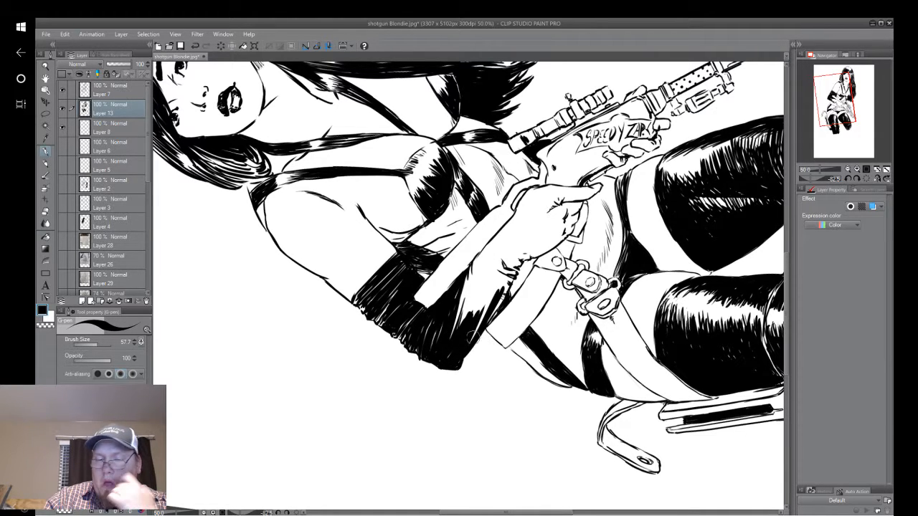
Darken the forearm's lower edge, add wrist fold marks, and shade its upper edge toward the hand.
{"action": "left_click_drag", "start_coordinate": [481, 320], "coordinate": [469, 341]}
{"action": "mouse_move", "coordinate": [499, 281]}
{"action": "left_mouse_down"}
{"action": "mouse_move", "coordinate": [484, 317]}
{"action": "mouse_move", "coordinate": [494, 288]}
{"action": "mouse_move", "coordinate": [511, 281]}
{"action": "mouse_move", "coordinate": [489, 323]}
{"action": "left_mouse_up"}
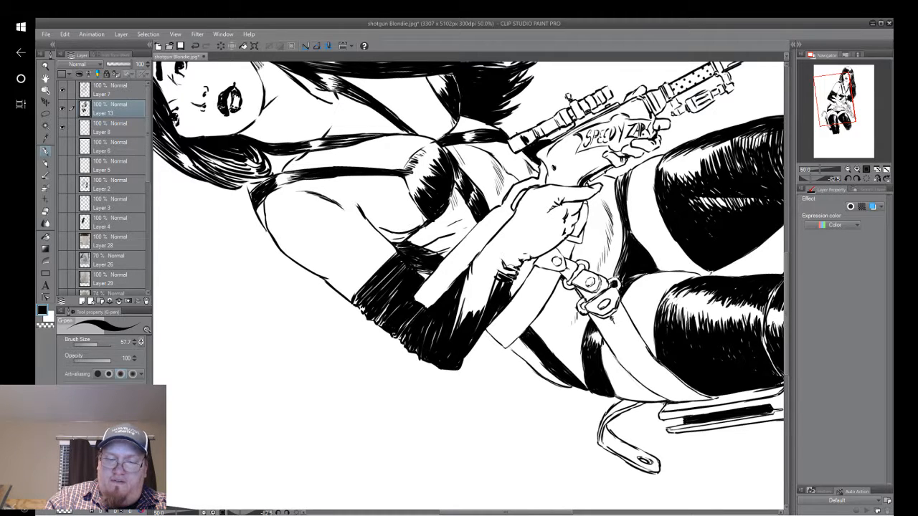
{"action": "mouse_move", "coordinate": [505, 260]}
{"action": "left_mouse_down"}
{"action": "mouse_move", "coordinate": [493, 274]}
{"action": "mouse_move", "coordinate": [511, 271]}
{"action": "mouse_move", "coordinate": [499, 263]}
{"action": "left_mouse_up"}
{"action": "mouse_move", "coordinate": [509, 223]}
{"action": "left_mouse_down"}
{"action": "mouse_move", "coordinate": [498, 256]}
{"action": "mouse_move", "coordinate": [469, 268]}
{"action": "mouse_move", "coordinate": [472, 293]}
{"action": "mouse_move", "coordinate": [462, 302]}
{"action": "left_mouse_up"}
{"action": "mouse_move", "coordinate": [471, 271]}
{"action": "left_mouse_down"}
{"action": "mouse_move", "coordinate": [450, 332]}
{"action": "mouse_move", "coordinate": [459, 317]}
{"action": "left_mouse_up"}
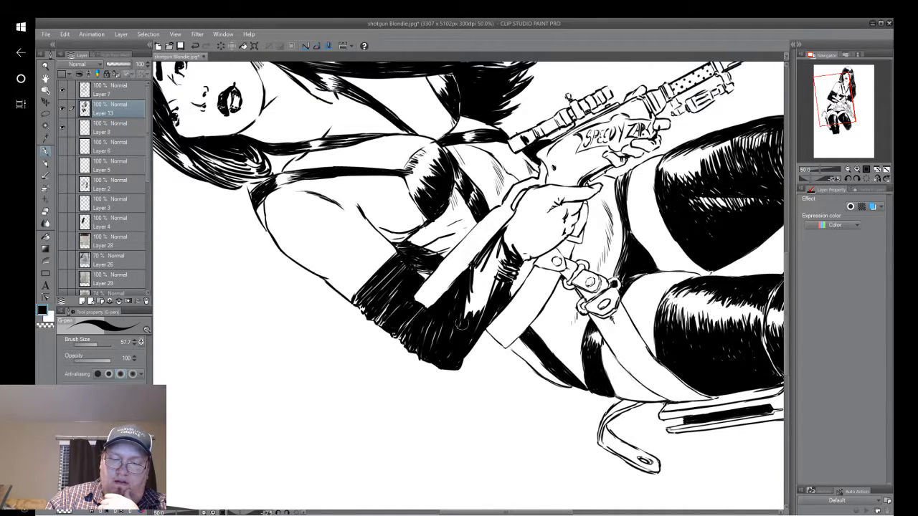
Close the white highlight along the middle of the gloved forearm with long black strokes, leaving only thin flecks.
{"action": "left_click_drag", "start_coordinate": [483, 257], "coordinate": [468, 314]}
{"action": "left_click_drag", "start_coordinate": [499, 241], "coordinate": [467, 316]}
{"action": "mouse_move", "coordinate": [506, 252]}
{"action": "left_mouse_down"}
{"action": "mouse_move", "coordinate": [475, 314]}
{"action": "mouse_move", "coordinate": [481, 309]}
{"action": "left_mouse_up"}
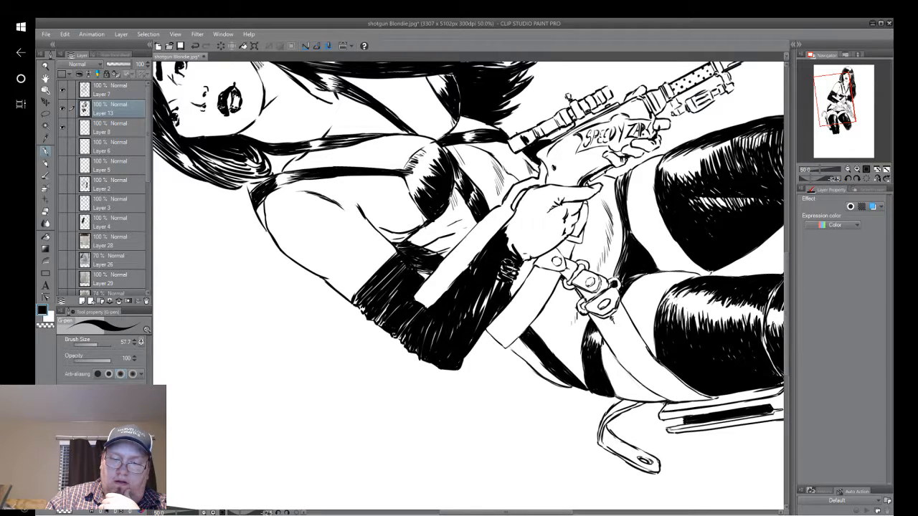
{"action": "left_click_drag", "start_coordinate": [511, 262], "coordinate": [473, 323]}
{"action": "left_click_drag", "start_coordinate": [496, 278], "coordinate": [473, 312]}
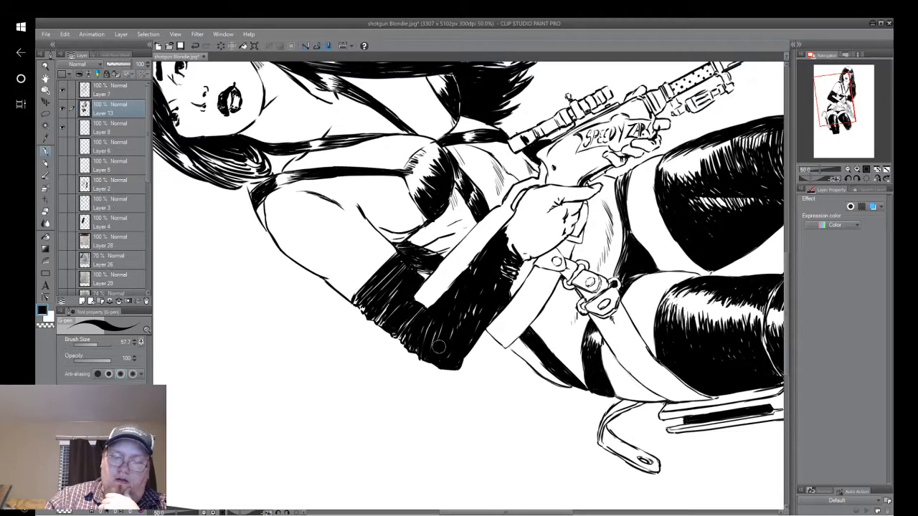
Blacken the outer edge of the gloved hand from the wrist through the knuckle and down the extended index finger.
{"action": "left_click_drag", "start_coordinate": [439, 346], "coordinate": [394, 263]}
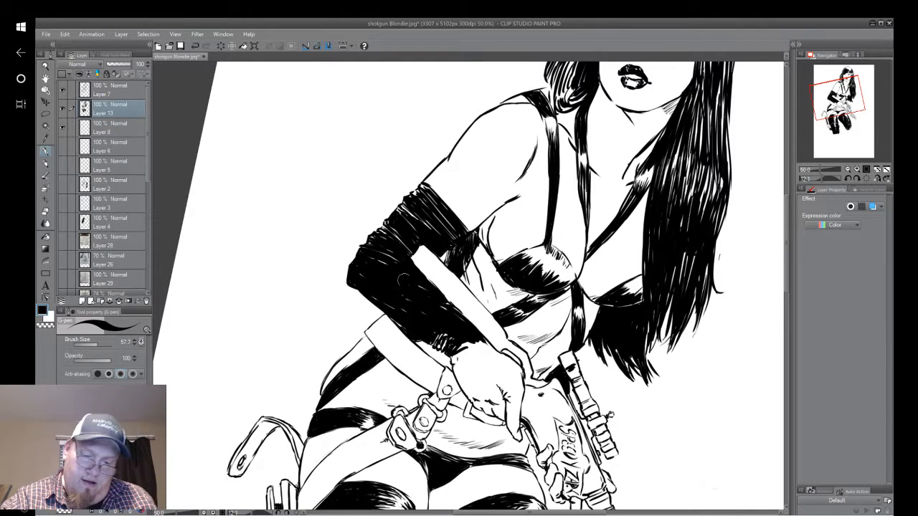
{"action": "mouse_move", "coordinate": [438, 338]}
{"action": "left_mouse_down"}
{"action": "mouse_move", "coordinate": [444, 350]}
{"action": "mouse_move", "coordinate": [475, 349]}
{"action": "mouse_move", "coordinate": [518, 367]}
{"action": "mouse_move", "coordinate": [521, 381]}
{"action": "mouse_move", "coordinate": [518, 369]}
{"action": "mouse_move", "coordinate": [499, 398]}
{"action": "left_mouse_up"}
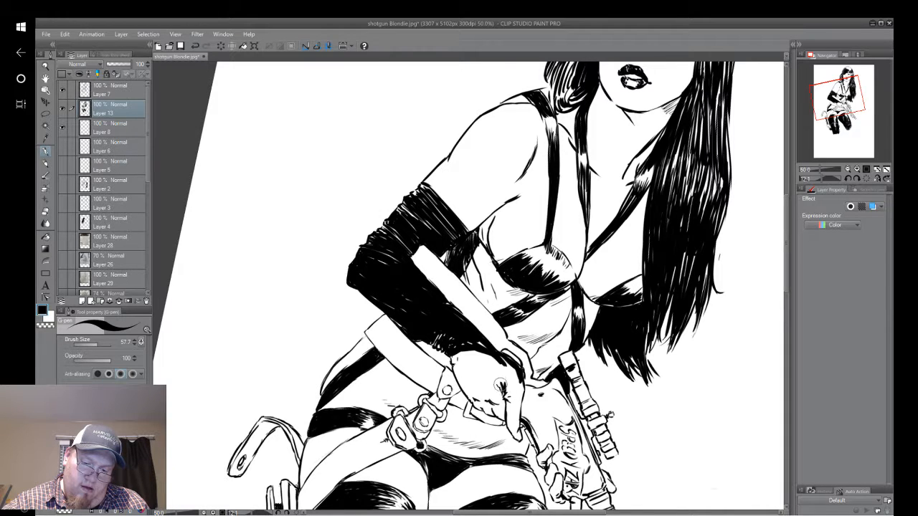
{"action": "left_click_drag", "start_coordinate": [480, 360], "coordinate": [508, 388]}
{"action": "mouse_move", "coordinate": [486, 356]}
{"action": "left_mouse_down"}
{"action": "mouse_move", "coordinate": [514, 378]}
{"action": "mouse_move", "coordinate": [502, 403]}
{"action": "mouse_move", "coordinate": [514, 445]}
{"action": "left_mouse_up"}
{"action": "left_click_drag", "start_coordinate": [519, 387], "coordinate": [513, 417]}
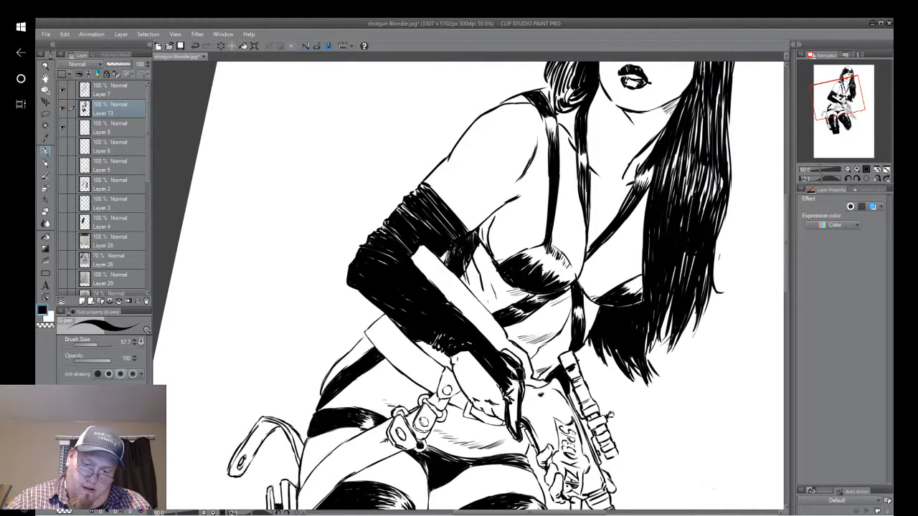
{"action": "mouse_move", "coordinate": [525, 369]}
{"action": "left_mouse_down"}
{"action": "mouse_move", "coordinate": [515, 407]}
{"action": "mouse_move", "coordinate": [505, 405]}
{"action": "mouse_move", "coordinate": [511, 433]}
{"action": "left_mouse_up"}
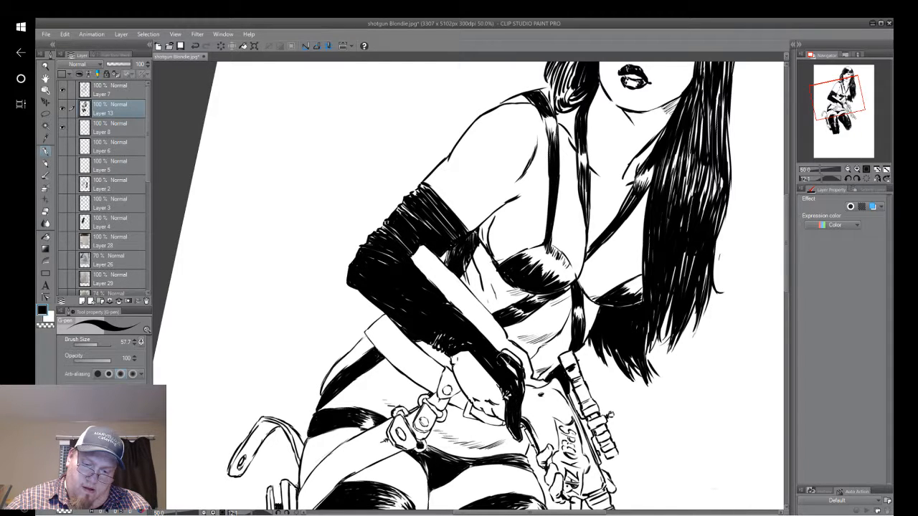
Ink around the curled fingers' folds and fill the back of the gloved hand with black, leaving thin white fold lines.
{"action": "mouse_move", "coordinate": [507, 357]}
{"action": "left_mouse_down"}
{"action": "mouse_move", "coordinate": [518, 387]}
{"action": "mouse_move", "coordinate": [492, 423]}
{"action": "mouse_move", "coordinate": [476, 402]}
{"action": "mouse_move", "coordinate": [479, 418]}
{"action": "mouse_move", "coordinate": [465, 412]}
{"action": "mouse_move", "coordinate": [479, 420]}
{"action": "left_mouse_up"}
{"action": "mouse_move", "coordinate": [466, 364]}
{"action": "left_mouse_down"}
{"action": "mouse_move", "coordinate": [453, 395]}
{"action": "mouse_move", "coordinate": [449, 381]}
{"action": "left_mouse_up"}
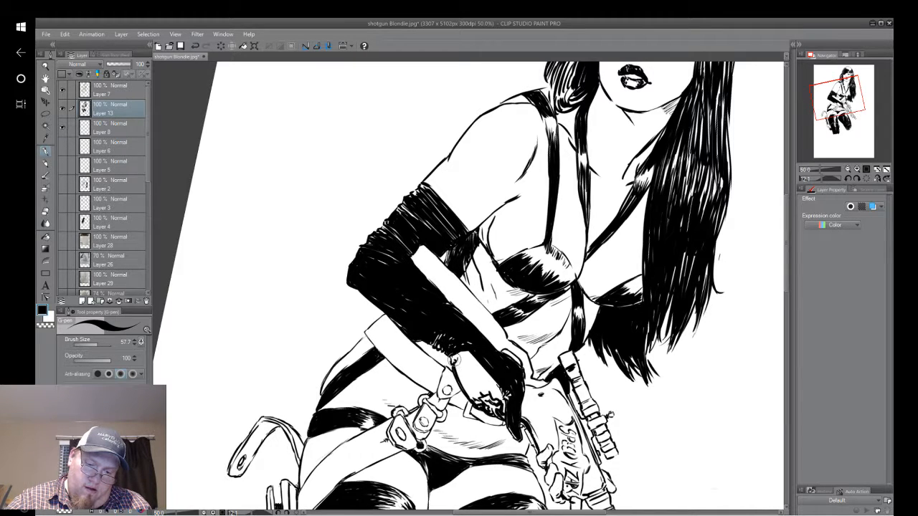
{"action": "mouse_move", "coordinate": [459, 349]}
{"action": "left_mouse_down"}
{"action": "mouse_move", "coordinate": [449, 366]}
{"action": "mouse_move", "coordinate": [451, 380]}
{"action": "mouse_move", "coordinate": [462, 379]}
{"action": "left_mouse_up"}
{"action": "left_click_drag", "start_coordinate": [495, 358], "coordinate": [471, 399]}
{"action": "left_click_drag", "start_coordinate": [487, 374], "coordinate": [474, 396]}
{"action": "mouse_move", "coordinate": [466, 361]}
{"action": "left_mouse_down"}
{"action": "mouse_move", "coordinate": [461, 370]}
{"action": "mouse_move", "coordinate": [479, 395]}
{"action": "left_mouse_up"}
{"action": "left_click_drag", "start_coordinate": [502, 359], "coordinate": [463, 397]}
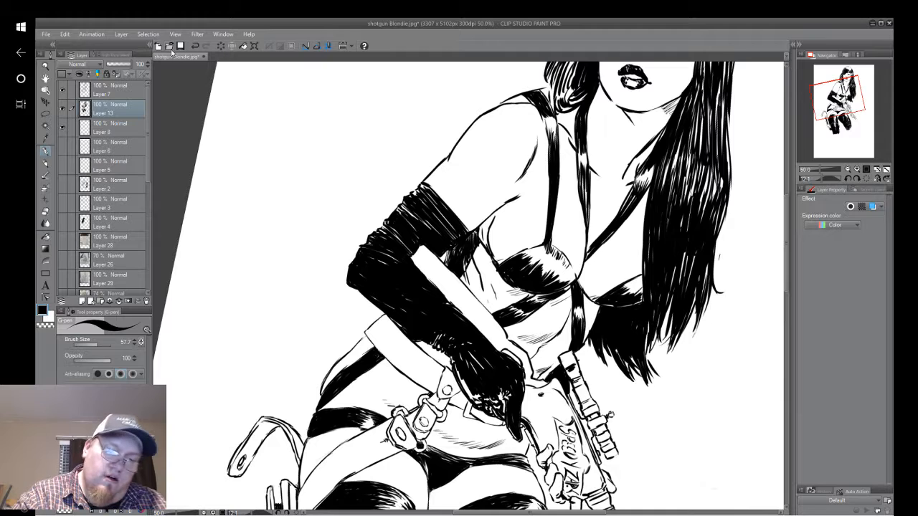
{"action": "left_click", "coordinate": [194, 45]}
{"action": "left_click", "coordinate": [195, 45]}
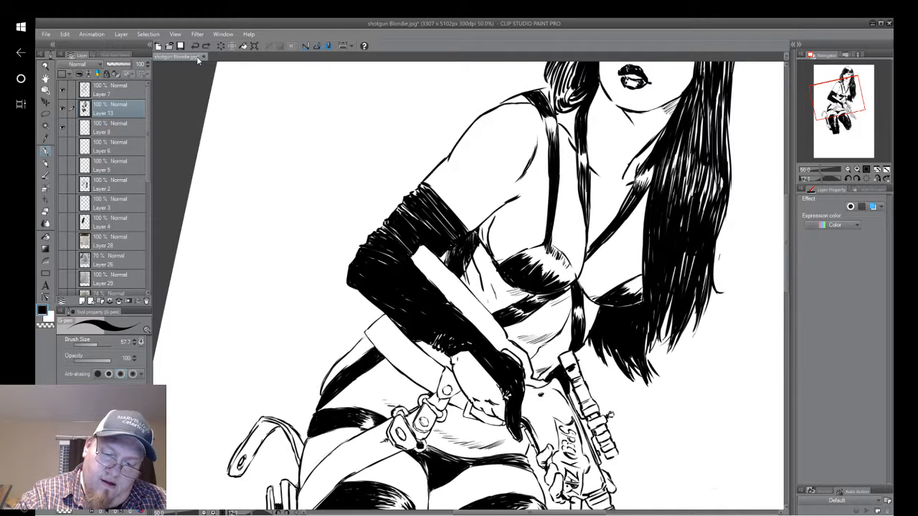
{"action": "left_click", "coordinate": [206, 46]}
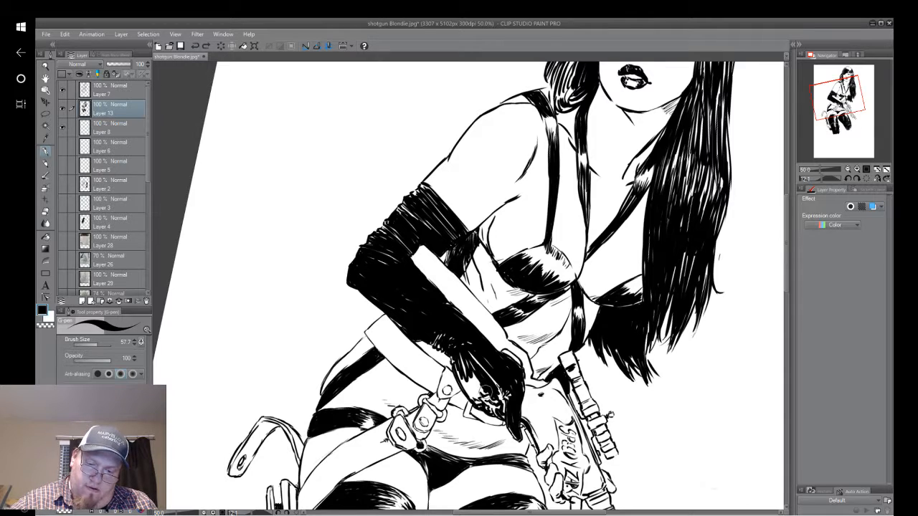
{"action": "mouse_move", "coordinate": [487, 392]}
{"action": "left_mouse_down"}
{"action": "mouse_move", "coordinate": [466, 365]}
{"action": "mouse_move", "coordinate": [477, 397]}
{"action": "mouse_move", "coordinate": [460, 367]}
{"action": "mouse_move", "coordinate": [459, 396]}
{"action": "mouse_move", "coordinate": [486, 414]}
{"action": "mouse_move", "coordinate": [479, 389]}
{"action": "left_mouse_up"}
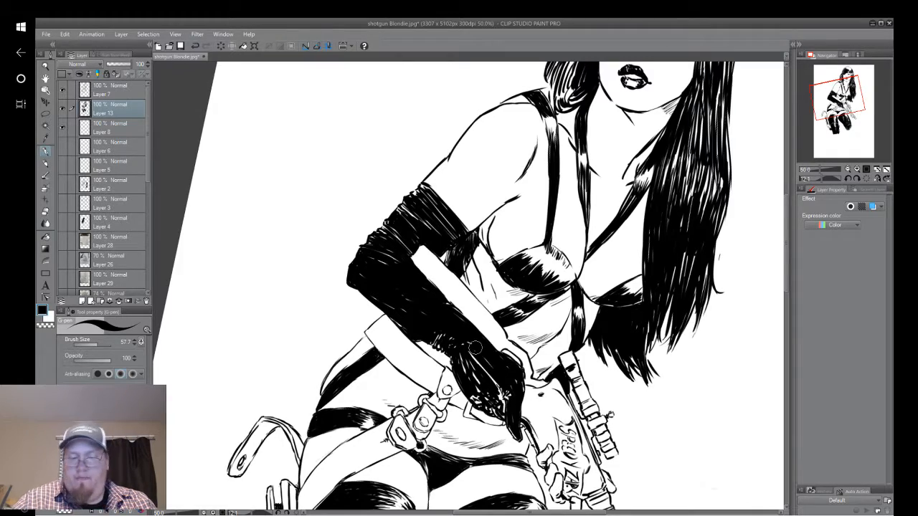
Fill the other hand's gloved fingers beneath the gun and the thumb above it with solid black.
{"action": "left_click_drag", "start_coordinate": [476, 348], "coordinate": [380, 345]}
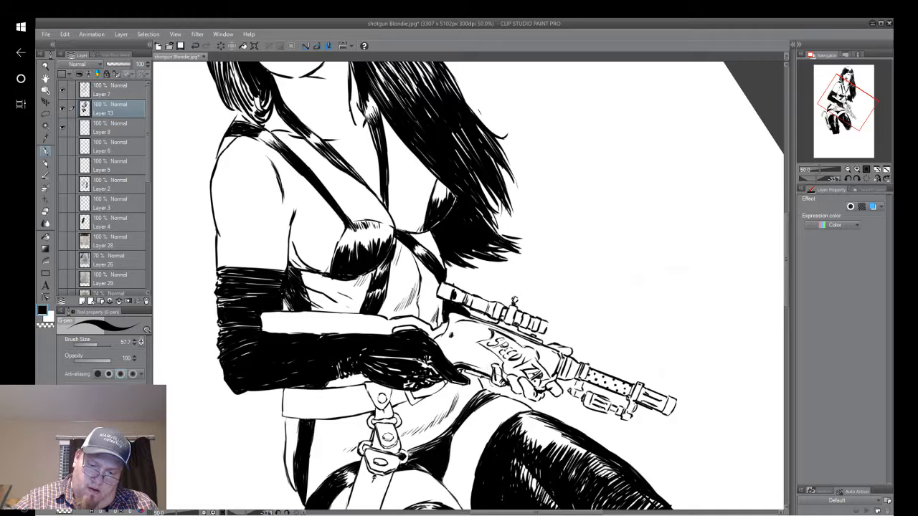
{"action": "mouse_move", "coordinate": [496, 388]}
{"action": "left_mouse_down"}
{"action": "mouse_move", "coordinate": [490, 359]}
{"action": "mouse_move", "coordinate": [521, 385]}
{"action": "mouse_move", "coordinate": [516, 372]}
{"action": "left_mouse_up"}
{"action": "mouse_move", "coordinate": [539, 400]}
{"action": "left_mouse_down"}
{"action": "mouse_move", "coordinate": [530, 392]}
{"action": "mouse_move", "coordinate": [547, 379]}
{"action": "left_mouse_up"}
{"action": "left_click_drag", "start_coordinate": [553, 391], "coordinate": [546, 378]}
{"action": "mouse_move", "coordinate": [566, 355]}
{"action": "left_mouse_down"}
{"action": "mouse_move", "coordinate": [555, 345]}
{"action": "mouse_move", "coordinate": [567, 350]}
{"action": "left_mouse_up"}
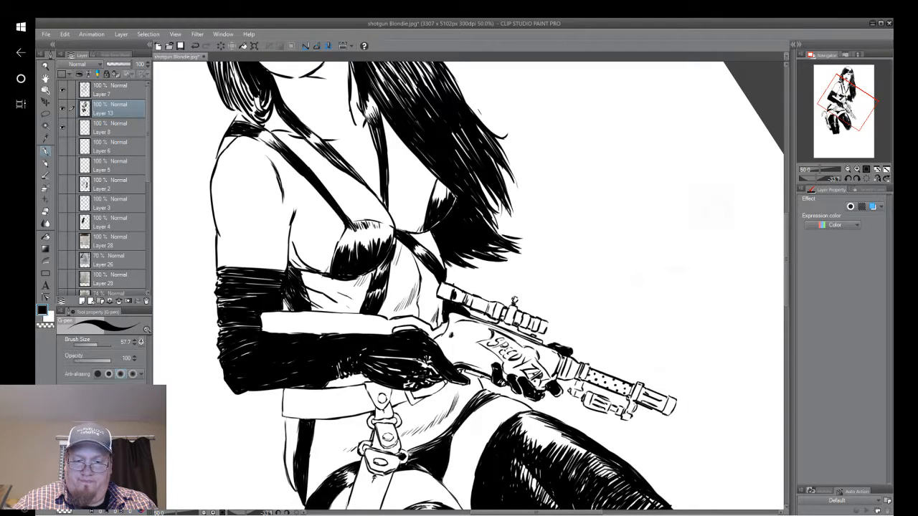
{"action": "scroll", "coordinate": [703, 317], "scroll_direction": "down", "scroll_amount": 4}
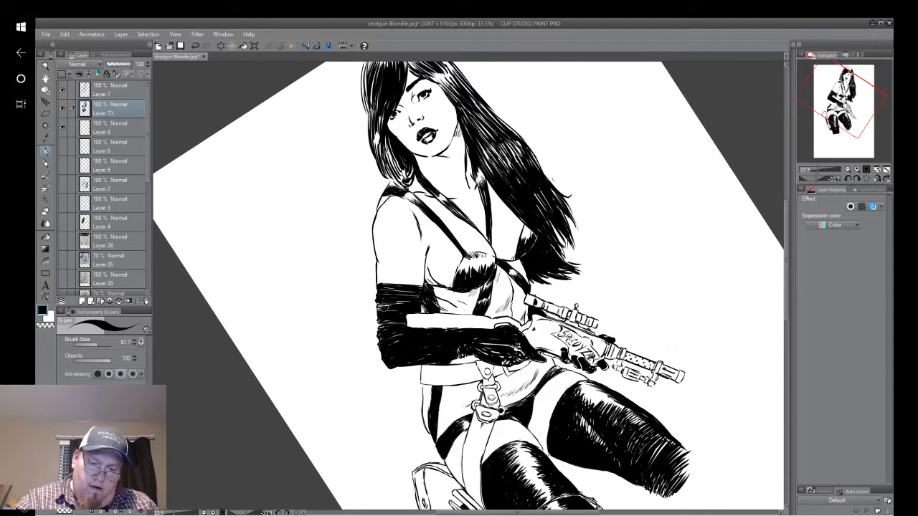
{"action": "mouse_move", "coordinate": [394, 302]}
{"action": "left_mouse_down"}
{"action": "mouse_move", "coordinate": [445, 200]}
{"action": "mouse_move", "coordinate": [466, 89]}
{"action": "left_mouse_up"}
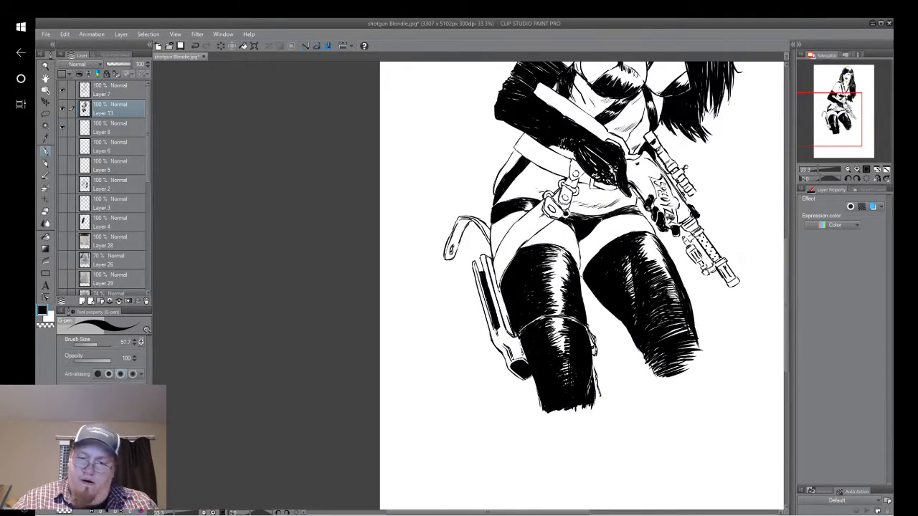
Set dark red as the drawing colour and add a new layer directly above Layer 6.
{"action": "left_click_drag", "start_coordinate": [559, 201], "coordinate": [417, 337]}
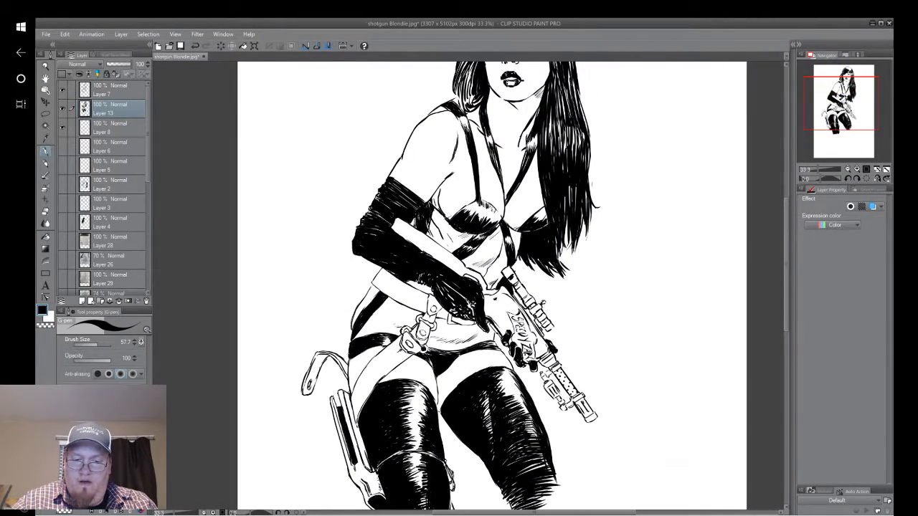
{"action": "left_click_drag", "start_coordinate": [711, 204], "coordinate": [672, 323]}
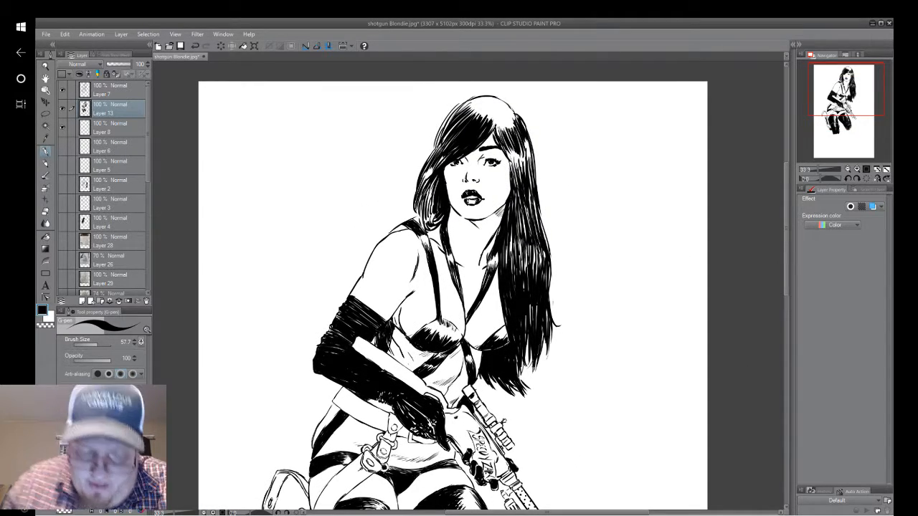
{"action": "mouse_move", "coordinate": [502, 344]}
{"action": "left_mouse_down"}
{"action": "mouse_move", "coordinate": [509, 292]}
{"action": "mouse_move", "coordinate": [494, 211]}
{"action": "left_mouse_up"}
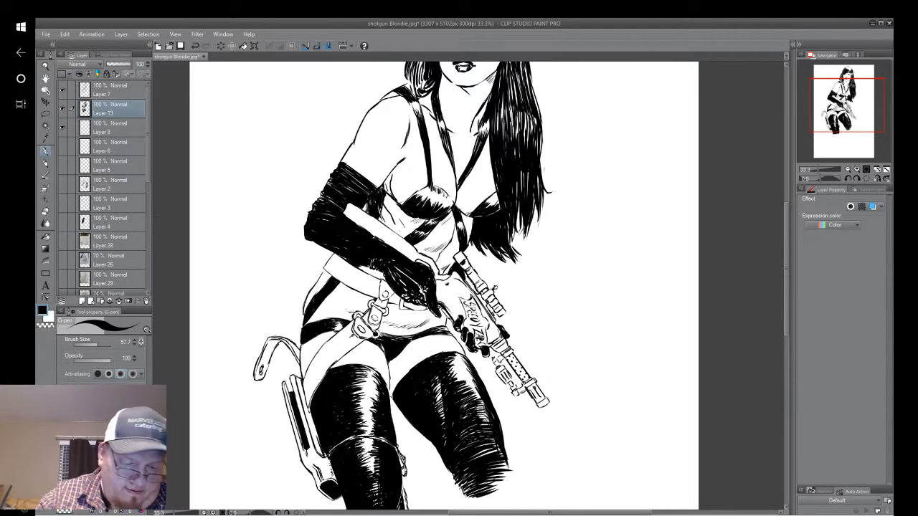
{"action": "left_click_drag", "start_coordinate": [111, 459], "coordinate": [104, 467]}
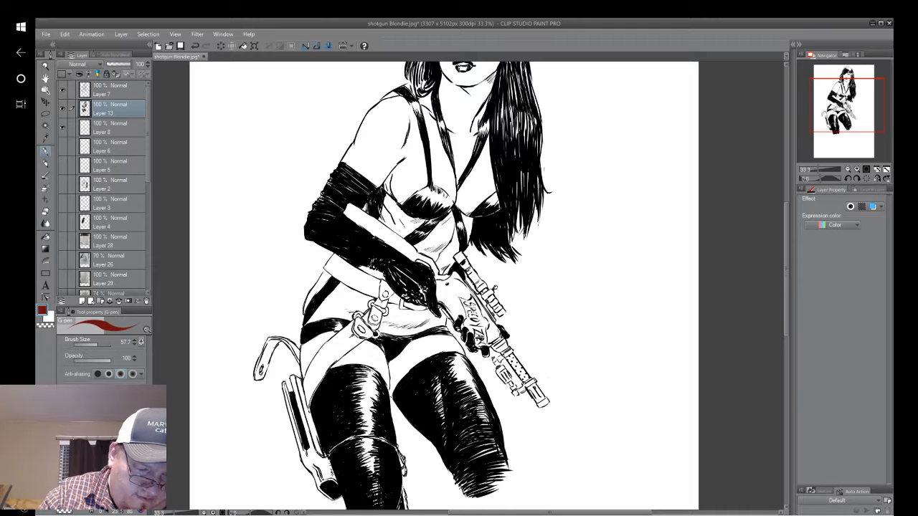
{"action": "left_click", "coordinate": [108, 144]}
{"action": "left_click", "coordinate": [81, 301]}
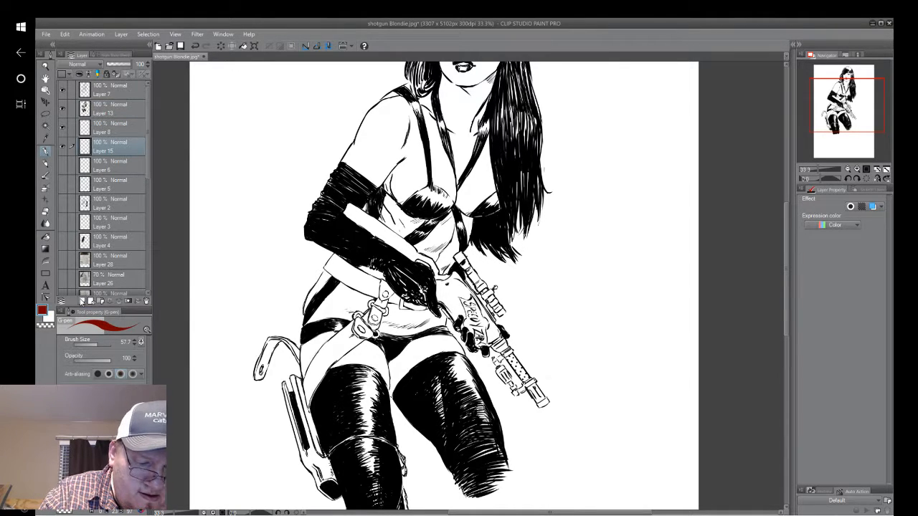
Fill the gun's large body, including the area around its lettering, with flat dark red.
{"action": "mouse_move", "coordinate": [452, 288]}
{"action": "left_mouse_down"}
{"action": "mouse_move", "coordinate": [439, 282]}
{"action": "mouse_move", "coordinate": [448, 281]}
{"action": "mouse_move", "coordinate": [453, 320]}
{"action": "mouse_move", "coordinate": [446, 300]}
{"action": "mouse_move", "coordinate": [463, 318]}
{"action": "mouse_move", "coordinate": [460, 301]}
{"action": "left_mouse_up"}
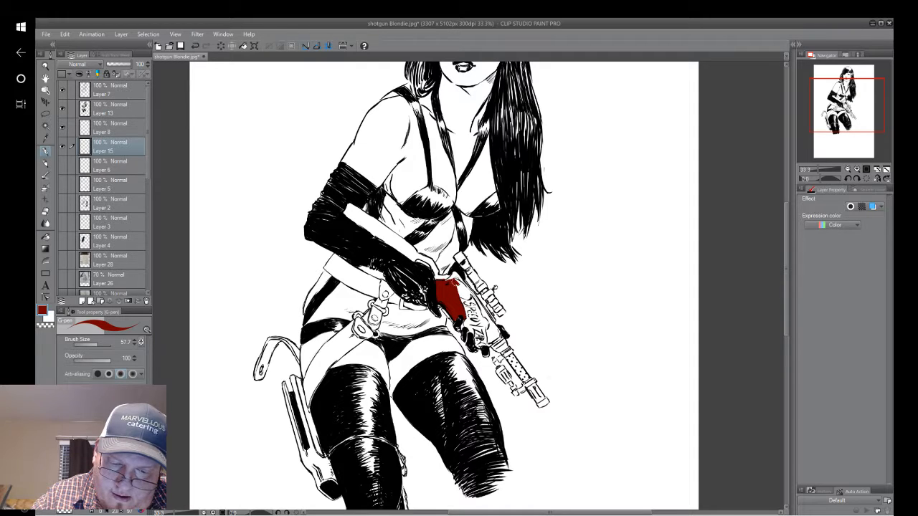
{"action": "mouse_move", "coordinate": [458, 282]}
{"action": "left_mouse_down"}
{"action": "mouse_move", "coordinate": [466, 288]}
{"action": "mouse_move", "coordinate": [456, 274]}
{"action": "mouse_move", "coordinate": [449, 281]}
{"action": "mouse_move", "coordinate": [498, 336]}
{"action": "mouse_move", "coordinate": [478, 348]}
{"action": "mouse_move", "coordinate": [465, 309]}
{"action": "mouse_move", "coordinate": [479, 342]}
{"action": "mouse_move", "coordinate": [496, 328]}
{"action": "mouse_move", "coordinate": [466, 294]}
{"action": "mouse_move", "coordinate": [477, 331]}
{"action": "mouse_move", "coordinate": [459, 296]}
{"action": "left_mouse_up"}
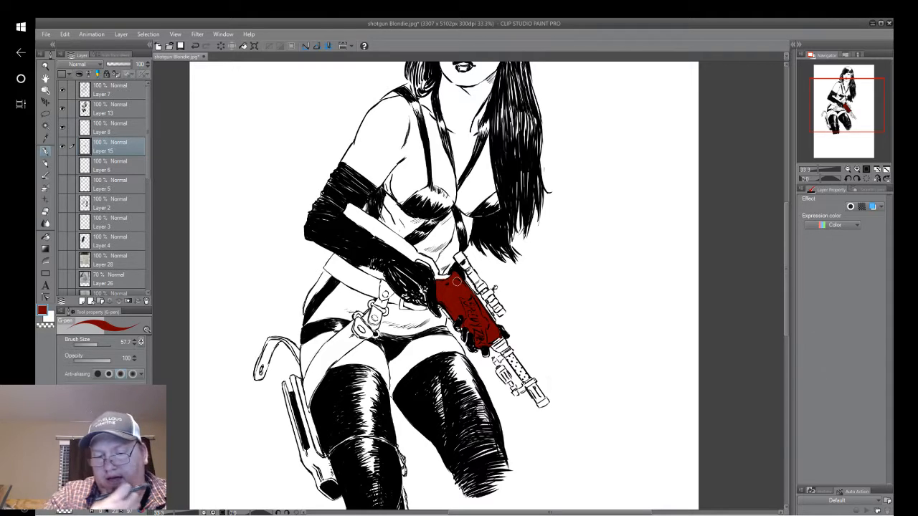
{"action": "left_click_drag", "start_coordinate": [373, 263], "coordinate": [366, 318]}
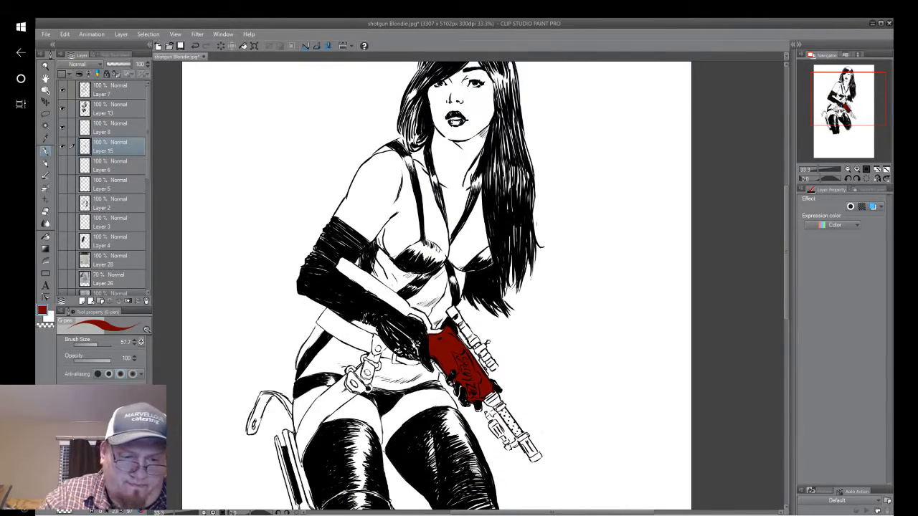
{"action": "left_click_drag", "start_coordinate": [127, 65], "coordinate": [134, 65]}
{"action": "mouse_move", "coordinate": [649, 488]}
{"action": "left_mouse_down"}
{"action": "mouse_move", "coordinate": [666, 493]}
{"action": "mouse_move", "coordinate": [654, 492]}
{"action": "left_mouse_up"}
{"action": "left_click_drag", "start_coordinate": [549, 291], "coordinate": [555, 292]}
{"action": "right_click", "coordinate": [556, 292]}
{"action": "left_click", "coordinate": [636, 201]}
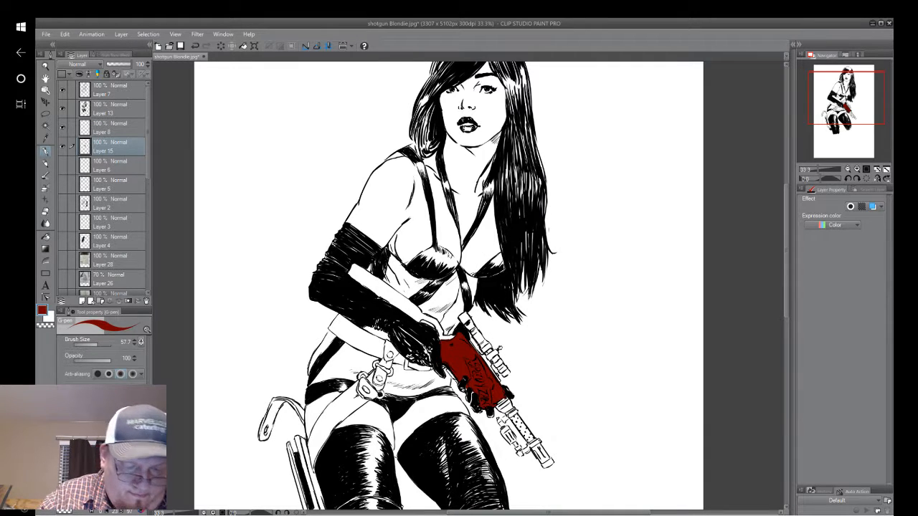
Paint brighter red over the inside of the gun's body, leaving darker red along its edges.
{"action": "left_click", "coordinate": [115, 449]}
{"action": "left_click_drag", "start_coordinate": [115, 450], "coordinate": [113, 459]}
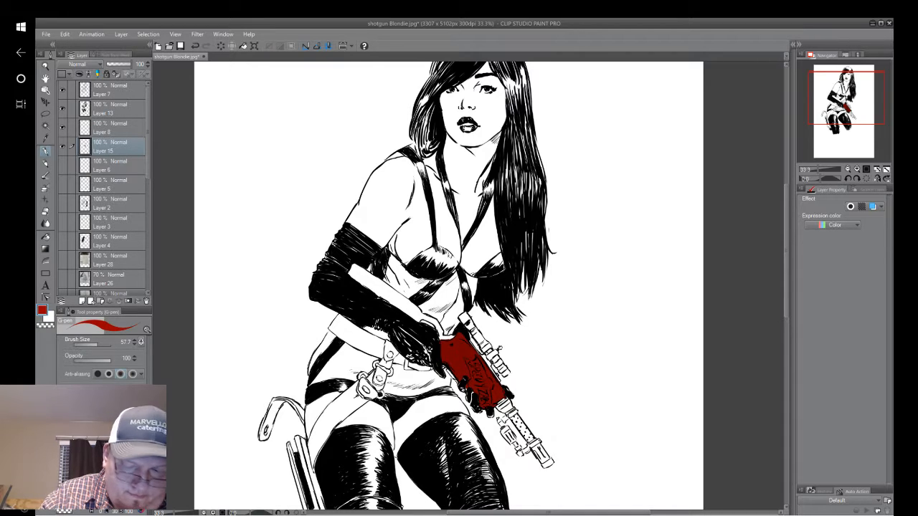
{"action": "left_click_drag", "start_coordinate": [476, 365], "coordinate": [467, 357]}
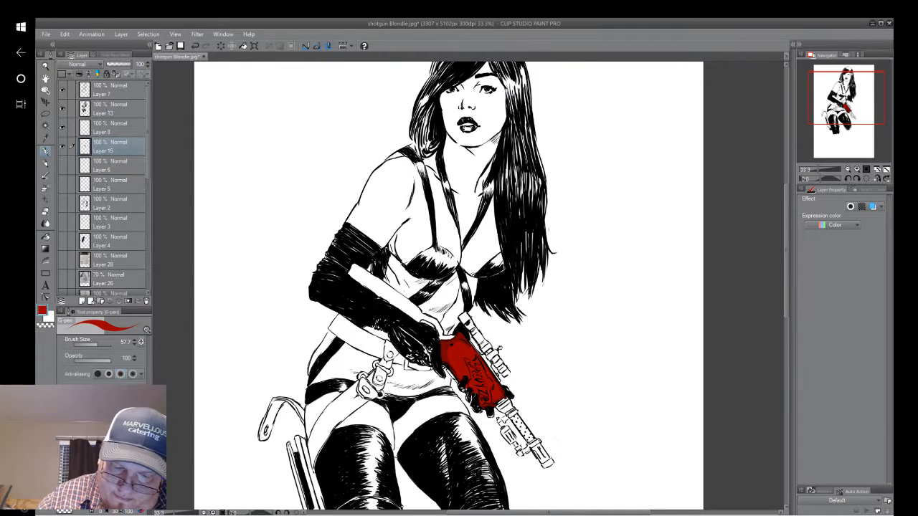
{"action": "right_click", "coordinate": [470, 394]}
{"action": "left_click", "coordinate": [551, 302]}
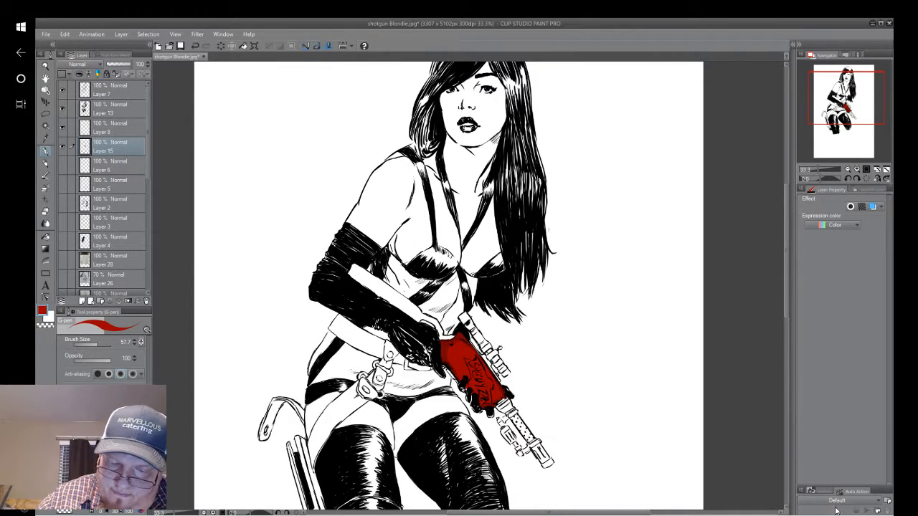
Erase the red spilling past the gun body's upper outline beside the gloved hand, using the Soft eraser at size 15.
{"action": "scroll", "coordinate": [518, 323], "scroll_direction": "up", "scroll_amount": 1}
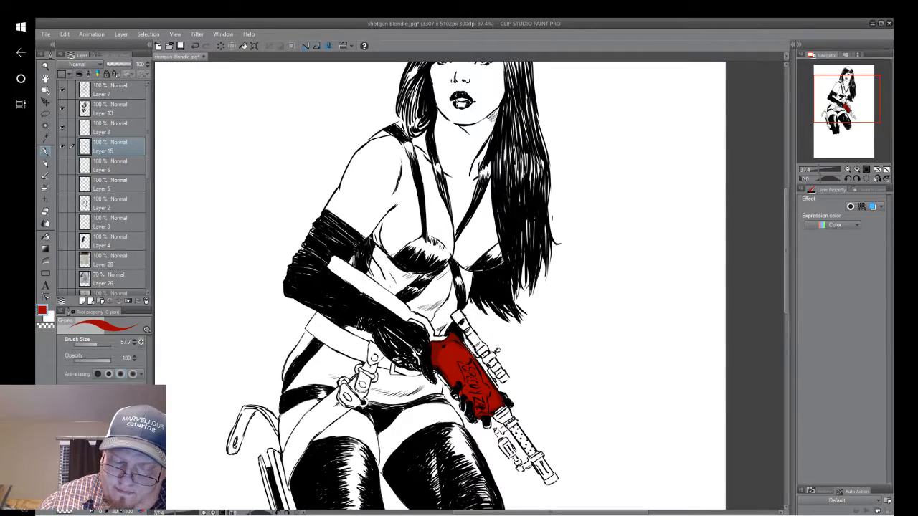
{"action": "scroll", "coordinate": [470, 287], "scroll_direction": "down", "scroll_amount": 3}
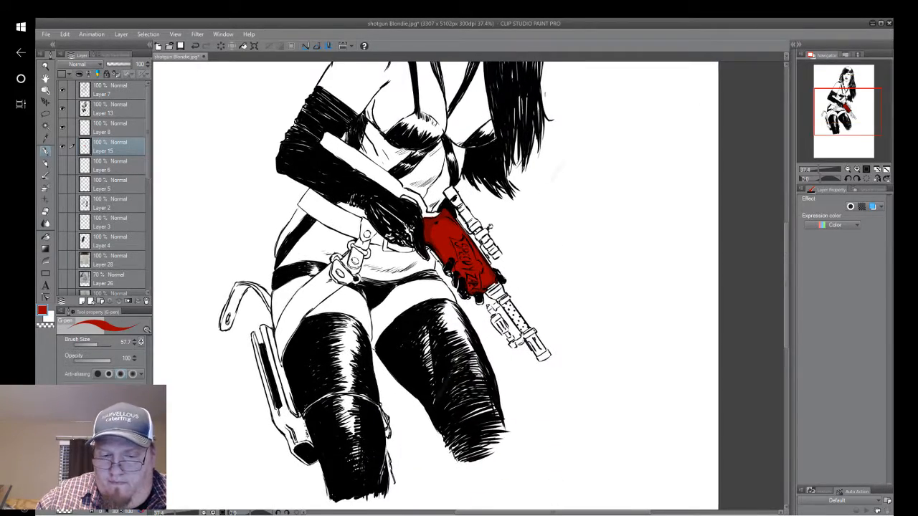
{"action": "scroll", "coordinate": [510, 257], "scroll_direction": "up", "scroll_amount": 4}
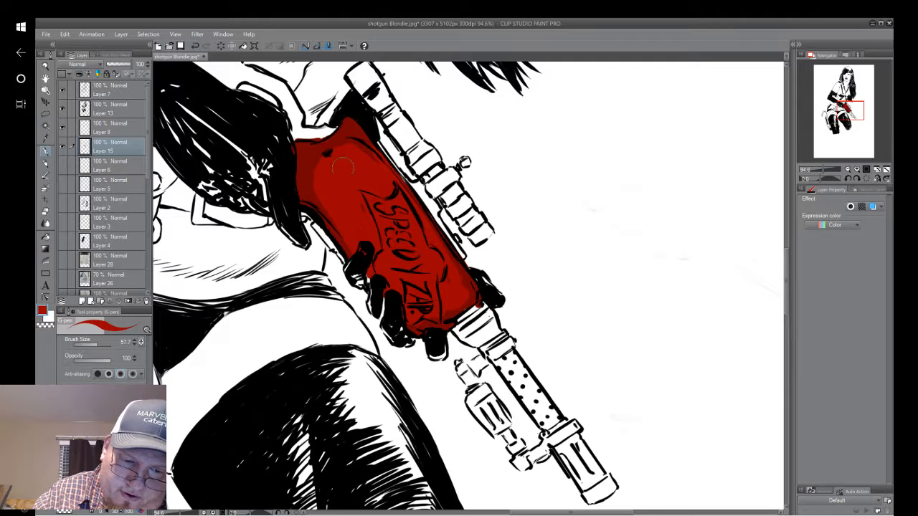
{"action": "mouse_move", "coordinate": [368, 276]}
{"action": "left_mouse_down"}
{"action": "mouse_move", "coordinate": [362, 252]}
{"action": "mouse_move", "coordinate": [368, 282]}
{"action": "left_mouse_up"}
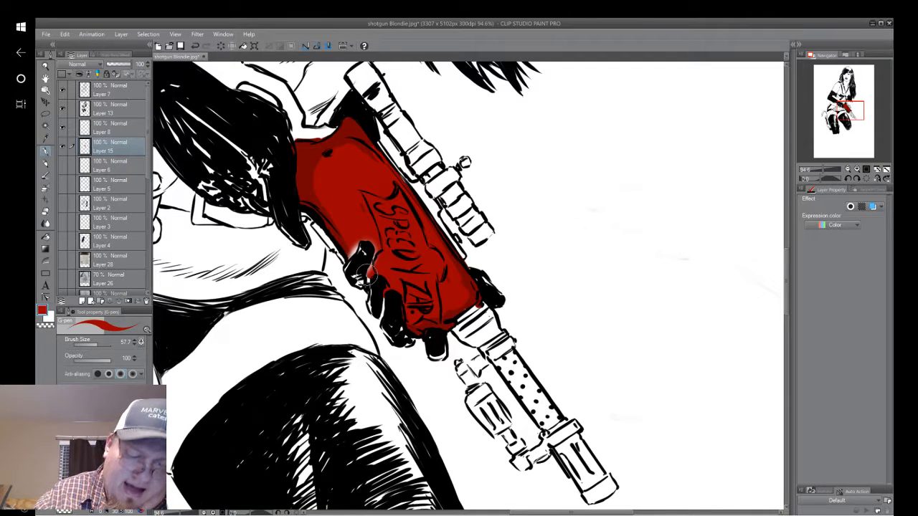
{"action": "left_click", "coordinate": [194, 45]}
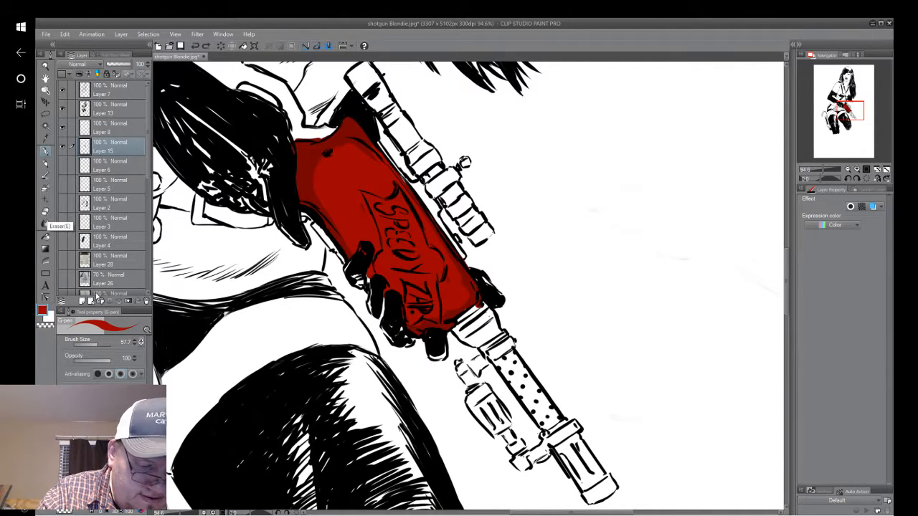
{"action": "left_click", "coordinate": [45, 212]}
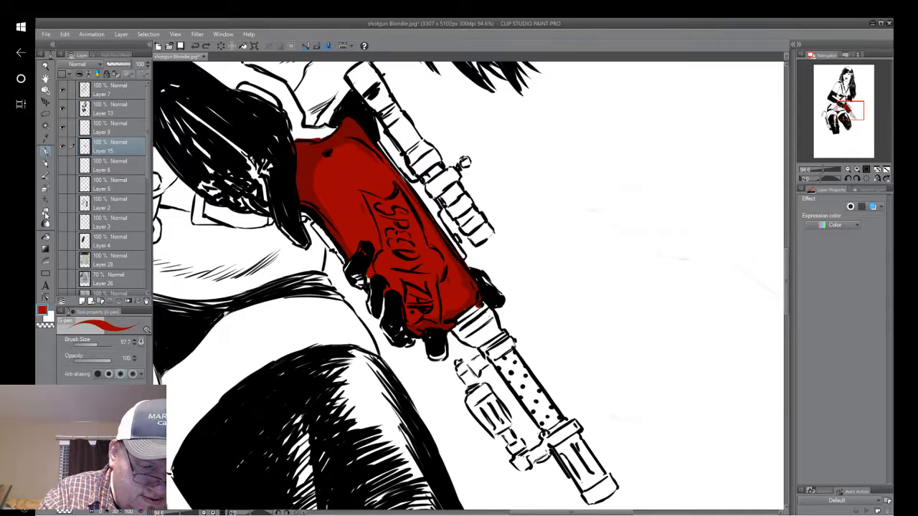
{"action": "left_click", "coordinate": [89, 345]}
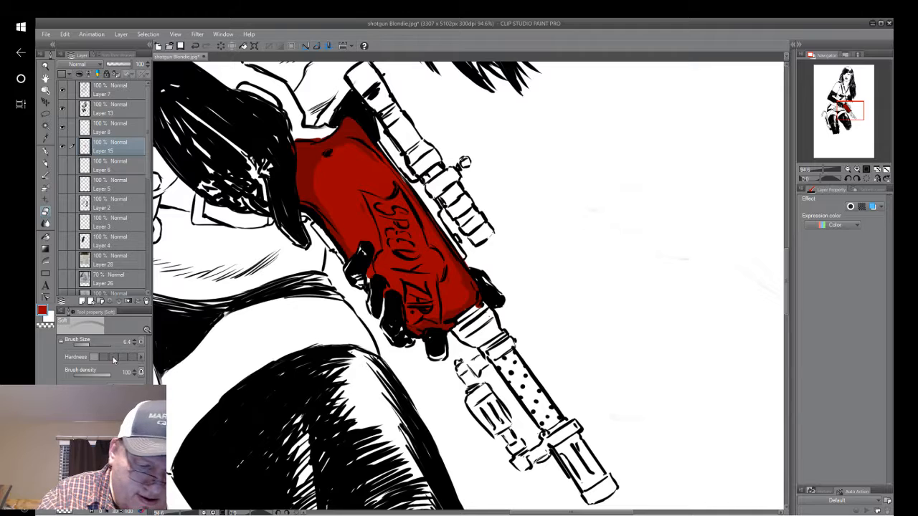
{"action": "left_click", "coordinate": [95, 345]}
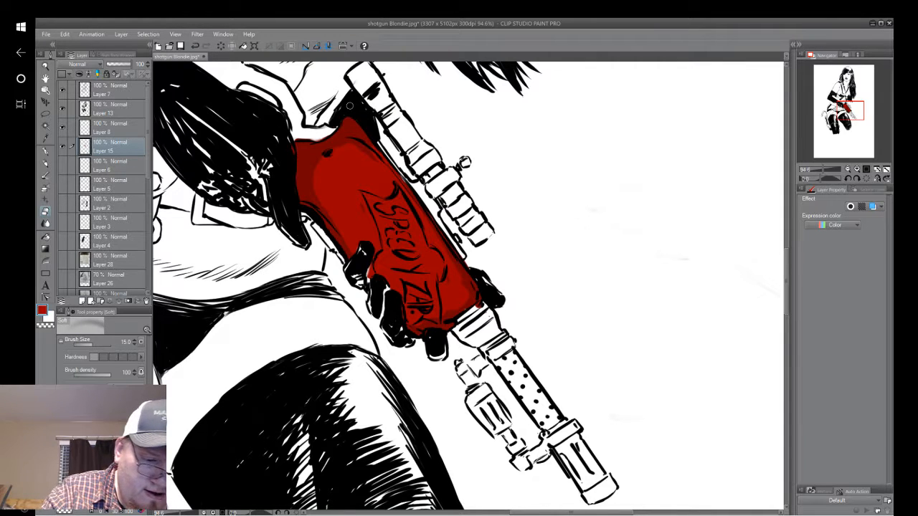
Airbrush a soft white highlight lengthwise along the gun's red body with the Soft airbrush at size 94.1.
{"action": "left_click", "coordinate": [45, 163]}
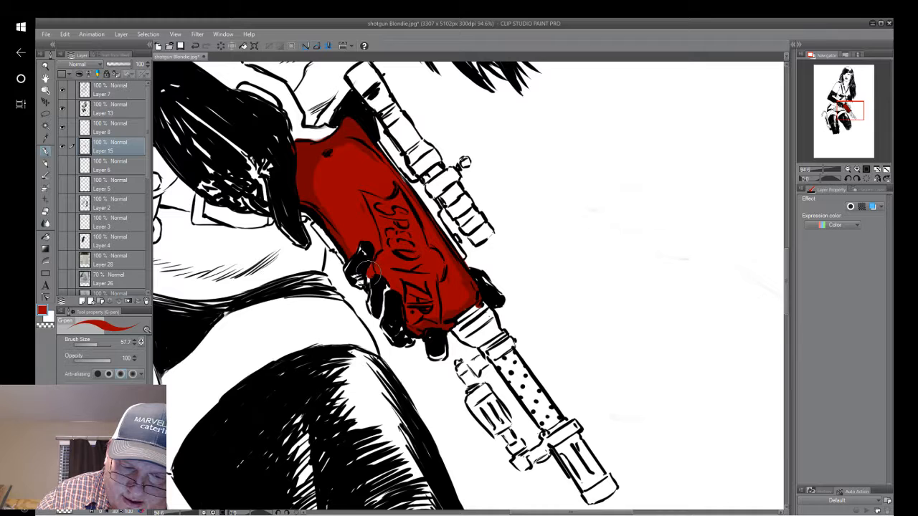
{"action": "left_click", "coordinate": [523, 239], "text": "alt"}
{"action": "left_click", "coordinate": [46, 149]}
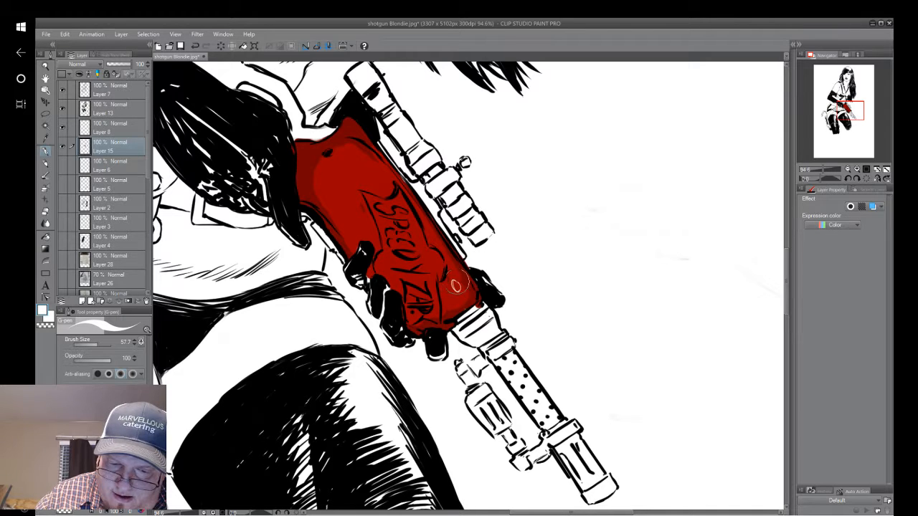
{"action": "left_click_drag", "start_coordinate": [453, 243], "coordinate": [428, 219]}
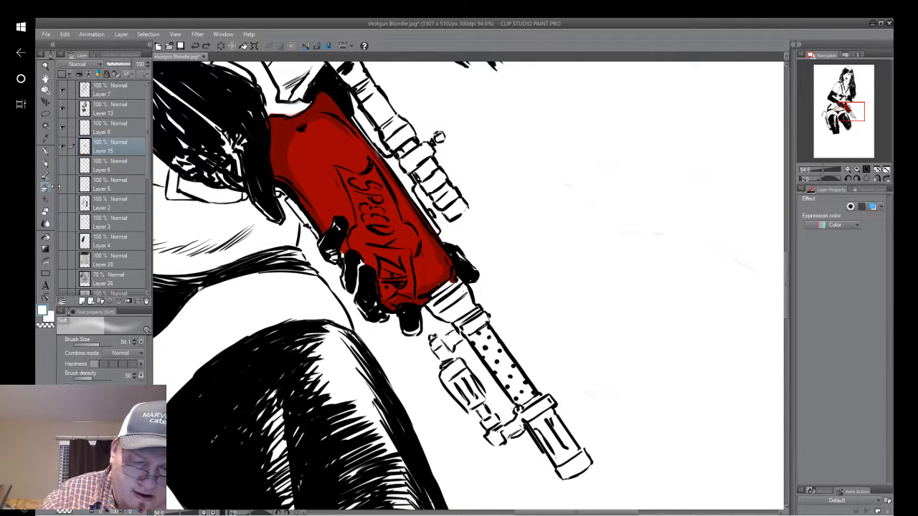
{"action": "mouse_move", "coordinate": [430, 262]}
{"action": "left_mouse_down"}
{"action": "mouse_move", "coordinate": [401, 251]}
{"action": "mouse_move", "coordinate": [338, 140]}
{"action": "mouse_move", "coordinate": [337, 168]}
{"action": "mouse_move", "coordinate": [412, 248]}
{"action": "mouse_move", "coordinate": [333, 133]}
{"action": "mouse_move", "coordinate": [441, 255]}
{"action": "mouse_move", "coordinate": [364, 188]}
{"action": "left_mouse_up"}
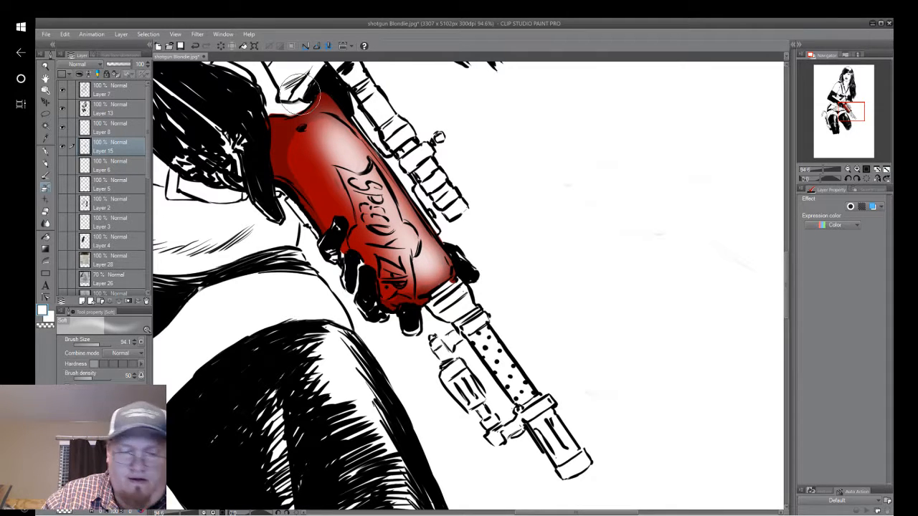
Try flat orange-brown on the gun's ringed collar and dotted barrel with the G-pen, and undo that colouring.
{"action": "left_click", "coordinate": [46, 152]}
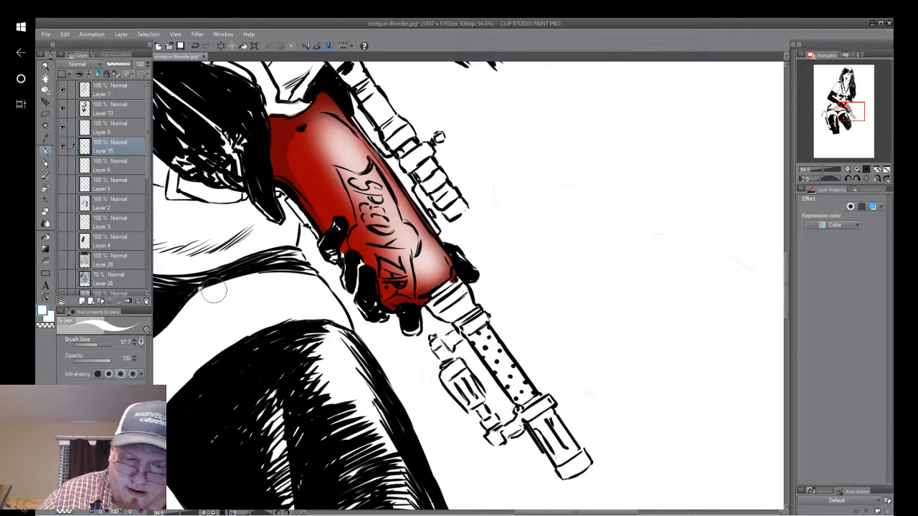
{"action": "scroll", "coordinate": [214, 290], "scroll_direction": "down", "scroll_amount": 5}
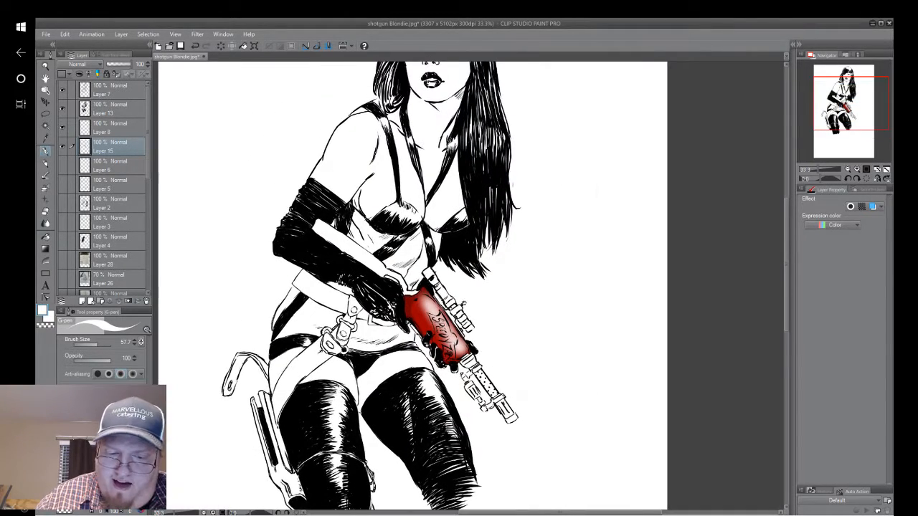
{"action": "scroll", "coordinate": [568, 292], "scroll_direction": "down", "scroll_amount": 1}
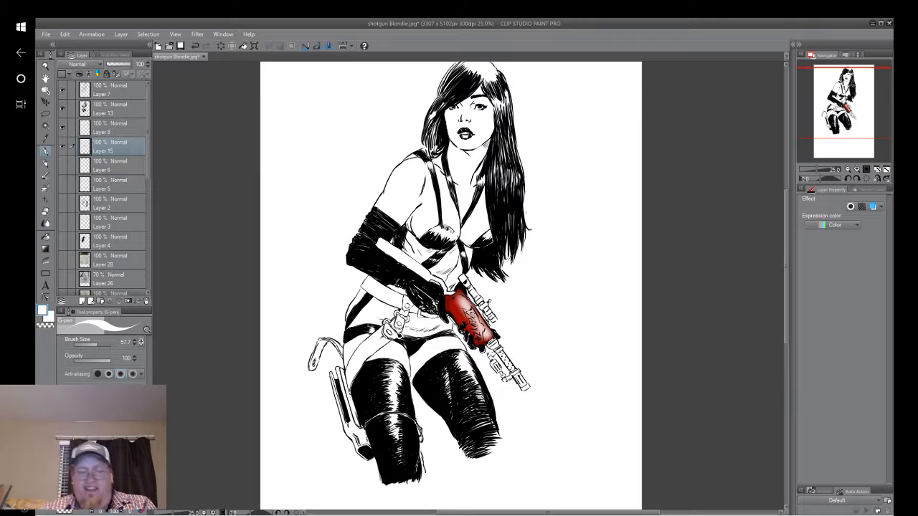
{"action": "scroll", "coordinate": [451, 285], "scroll_direction": "up", "scroll_amount": 1}
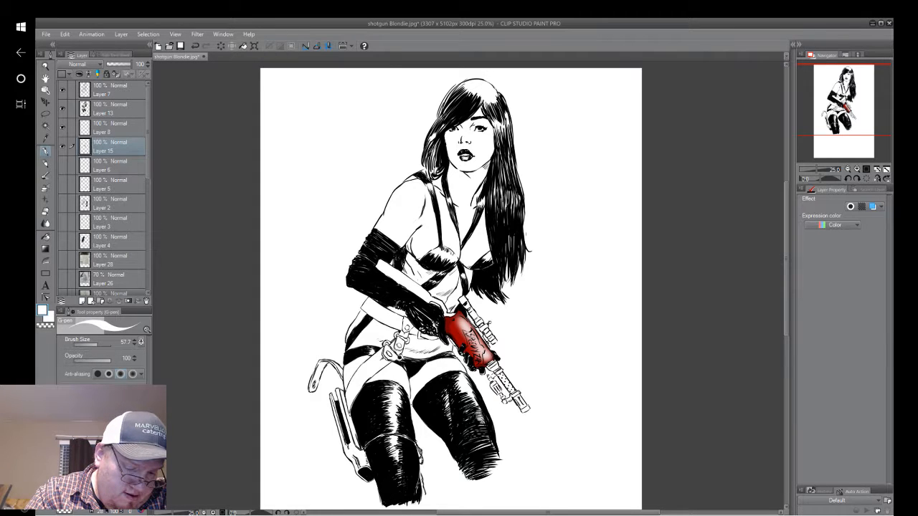
{"action": "left_click", "coordinate": [116, 447]}
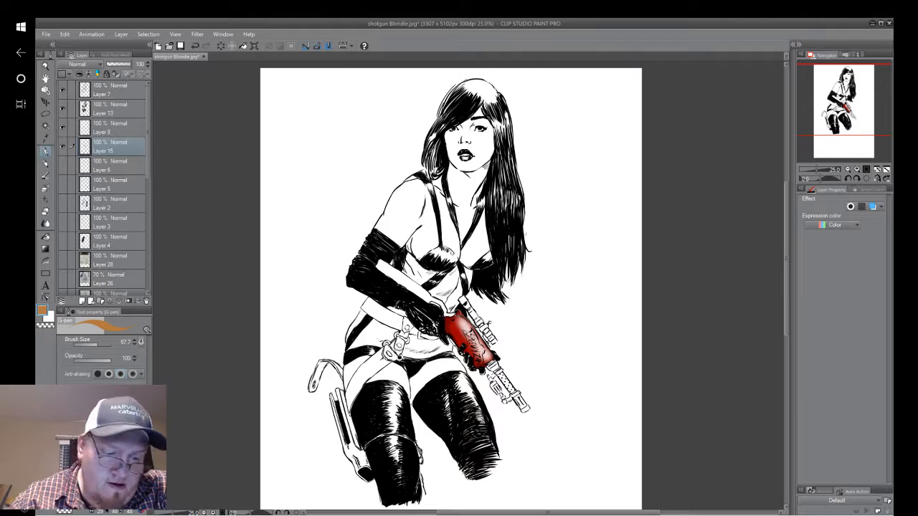
{"action": "scroll", "coordinate": [509, 387], "scroll_direction": "up", "scroll_amount": 5}
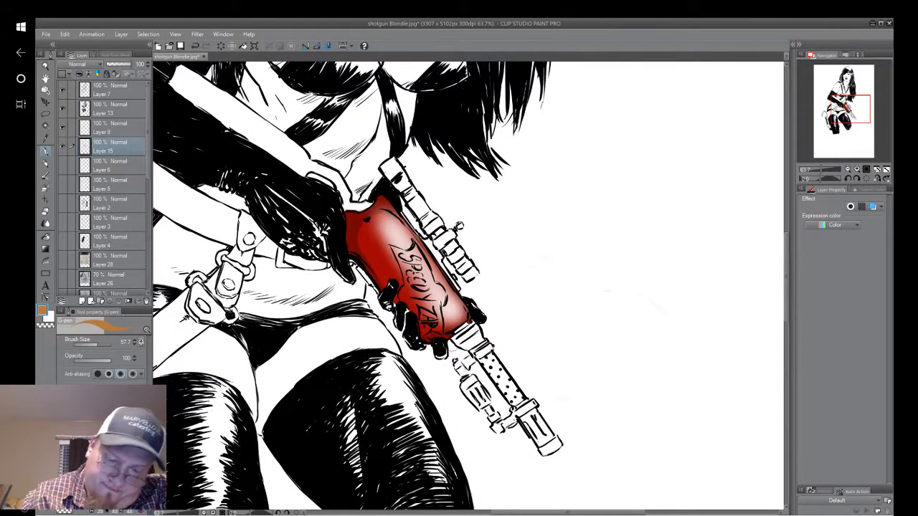
{"action": "mouse_move", "coordinate": [482, 350]}
{"action": "left_mouse_down"}
{"action": "mouse_move", "coordinate": [507, 383]}
{"action": "mouse_move", "coordinate": [502, 393]}
{"action": "mouse_move", "coordinate": [477, 354]}
{"action": "mouse_move", "coordinate": [523, 403]}
{"action": "mouse_move", "coordinate": [512, 407]}
{"action": "left_mouse_up"}
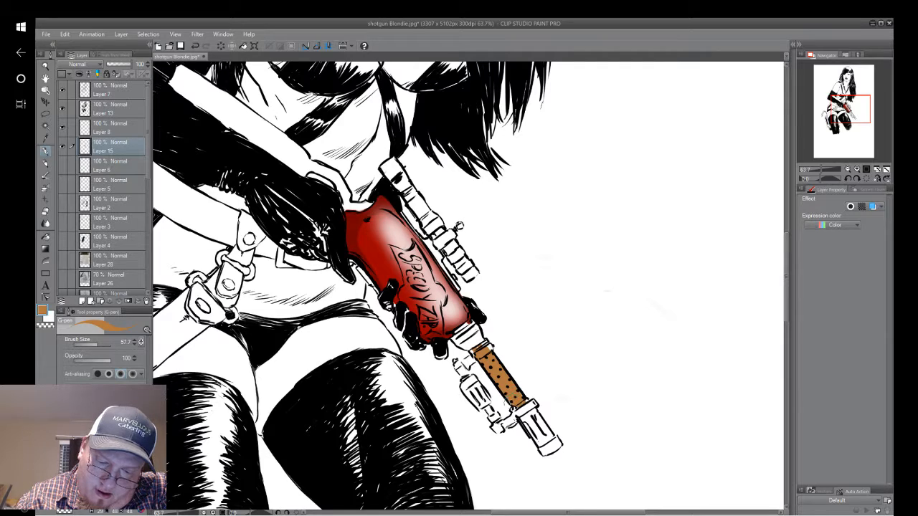
{"action": "mouse_move", "coordinate": [474, 349]}
{"action": "left_mouse_down"}
{"action": "mouse_move", "coordinate": [493, 348]}
{"action": "mouse_move", "coordinate": [466, 322]}
{"action": "mouse_move", "coordinate": [456, 335]}
{"action": "mouse_move", "coordinate": [466, 347]}
{"action": "mouse_move", "coordinate": [479, 327]}
{"action": "left_mouse_up"}
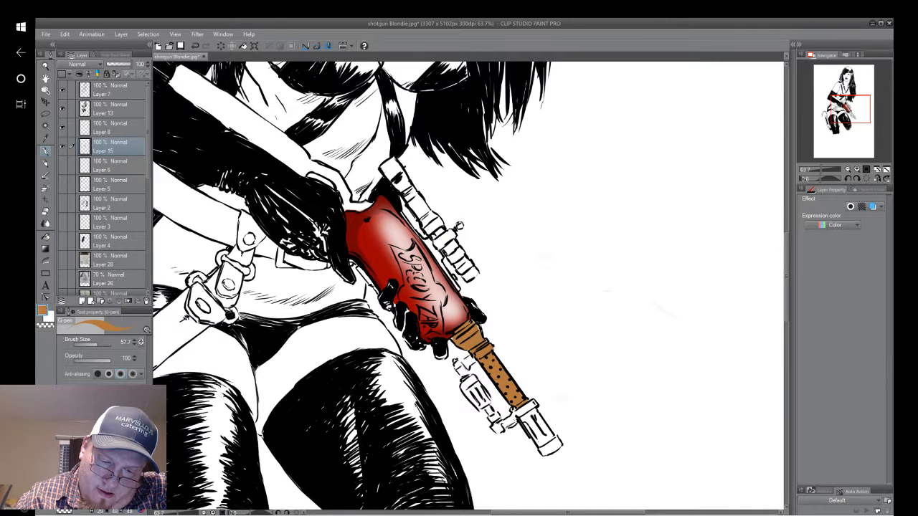
{"action": "left_click_drag", "start_coordinate": [496, 387], "coordinate": [513, 408]}
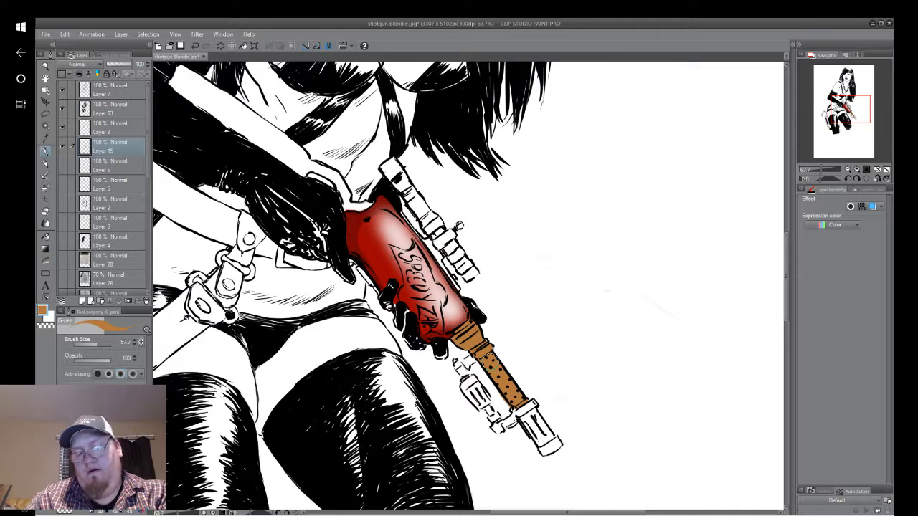
{"action": "scroll", "coordinate": [650, 277], "scroll_direction": "down", "scroll_amount": 6}
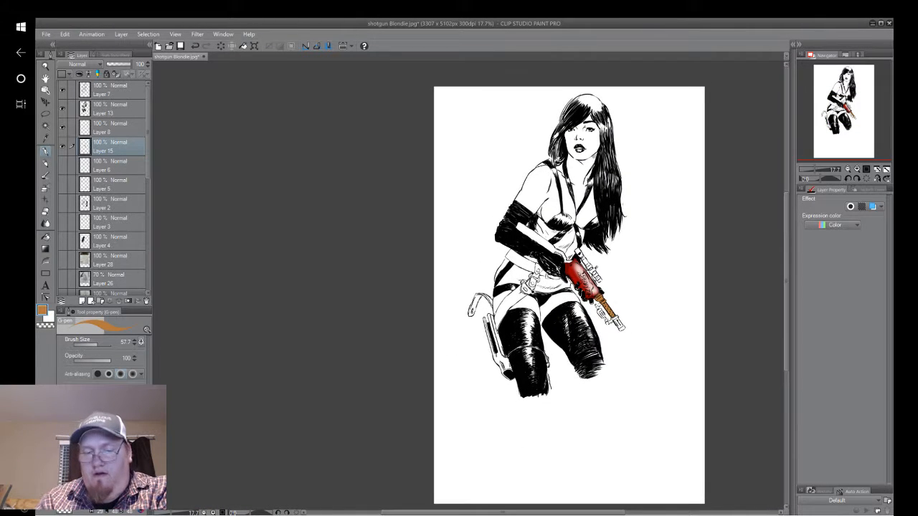
{"action": "left_click", "coordinate": [194, 46]}
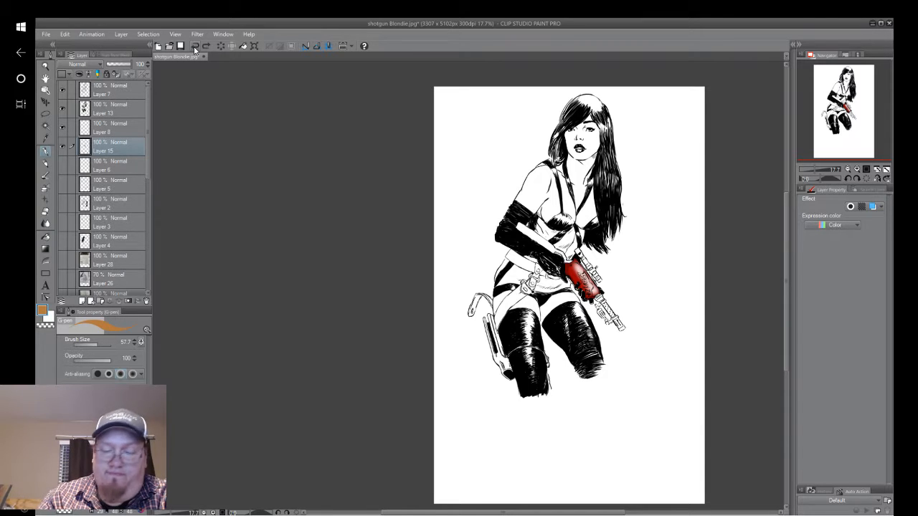
Pick dark brown and add a new layer directly below the gun's red layer, above Layer 6.
{"action": "scroll", "coordinate": [658, 300], "scroll_direction": "up", "scroll_amount": 2}
{"action": "left_click_drag", "start_coordinate": [672, 212], "coordinate": [624, 294]}
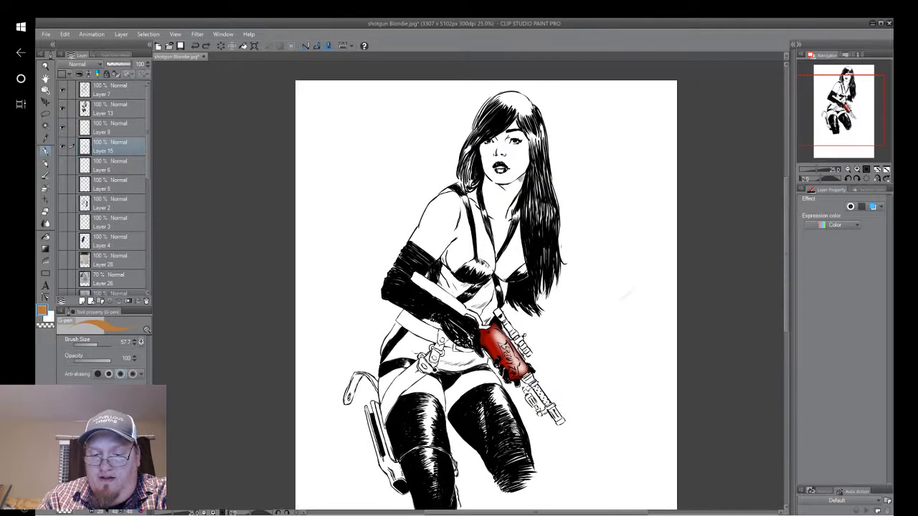
{"action": "scroll", "coordinate": [598, 319], "scroll_direction": "up", "scroll_amount": 1}
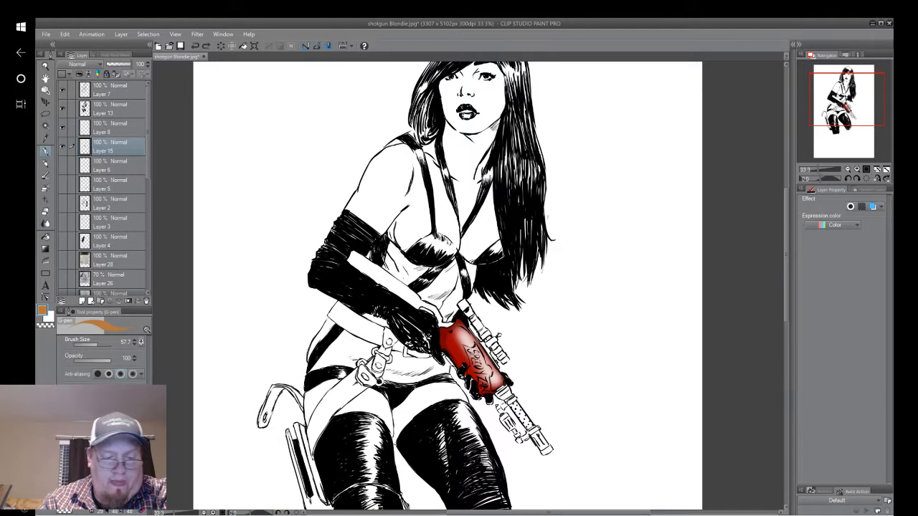
{"action": "left_click_drag", "start_coordinate": [459, 287], "coordinate": [439, 276]}
{"action": "left_click", "coordinate": [114, 458]}
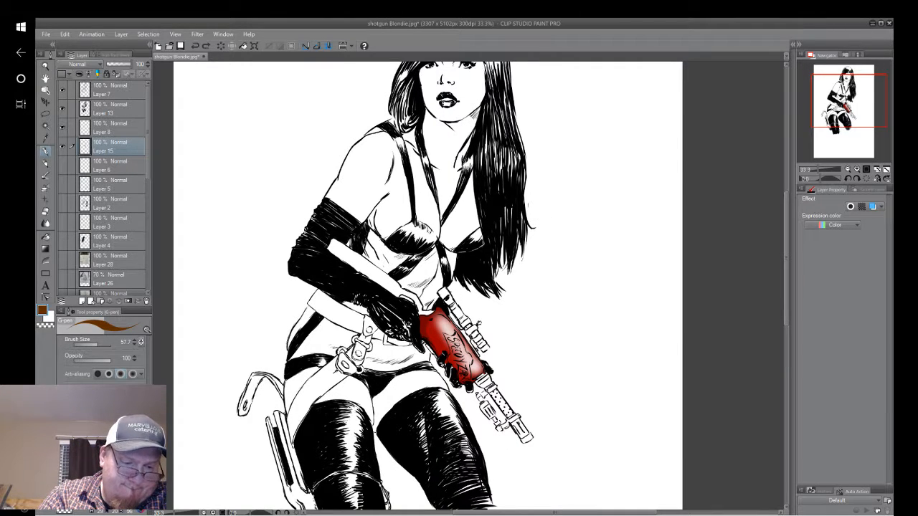
{"action": "left_click", "coordinate": [46, 185]}
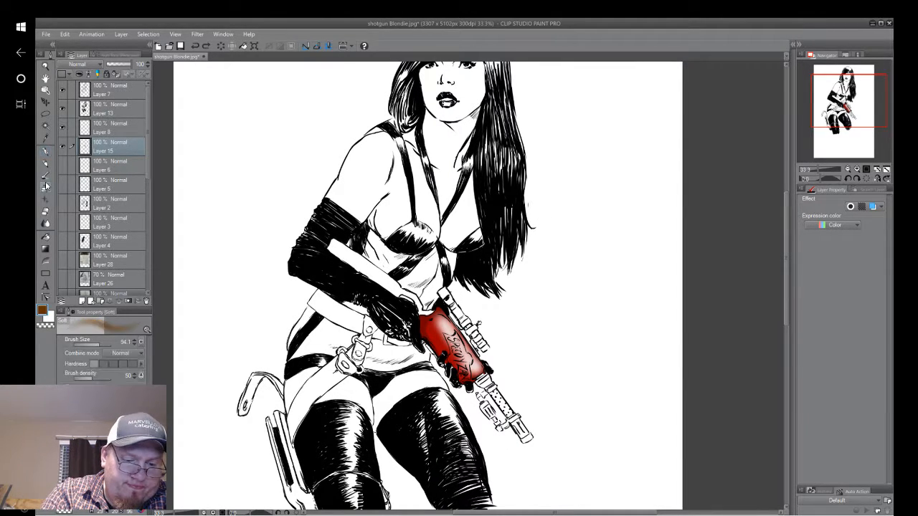
{"action": "left_click", "coordinate": [104, 175]}
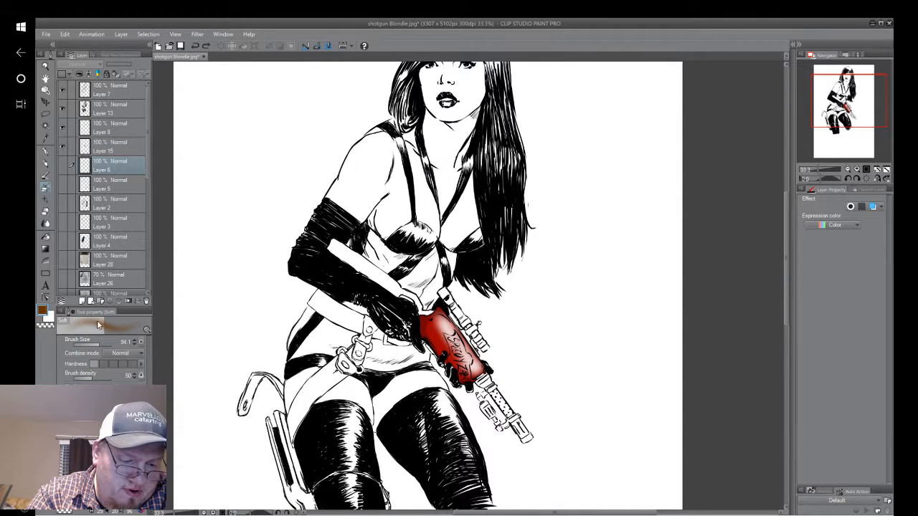
{"action": "left_click", "coordinate": [83, 301]}
Try dark brown on the gun's stock with the Soft airbrush at size 94.1, and undo that colouring.
{"action": "mouse_move", "coordinate": [330, 244]}
{"action": "left_mouse_down"}
{"action": "mouse_move", "coordinate": [393, 289]}
{"action": "mouse_move", "coordinate": [345, 258]}
{"action": "left_mouse_up"}
{"action": "mouse_move", "coordinate": [380, 284]}
{"action": "left_mouse_down"}
{"action": "mouse_move", "coordinate": [332, 246]}
{"action": "mouse_move", "coordinate": [348, 250]}
{"action": "left_mouse_up"}
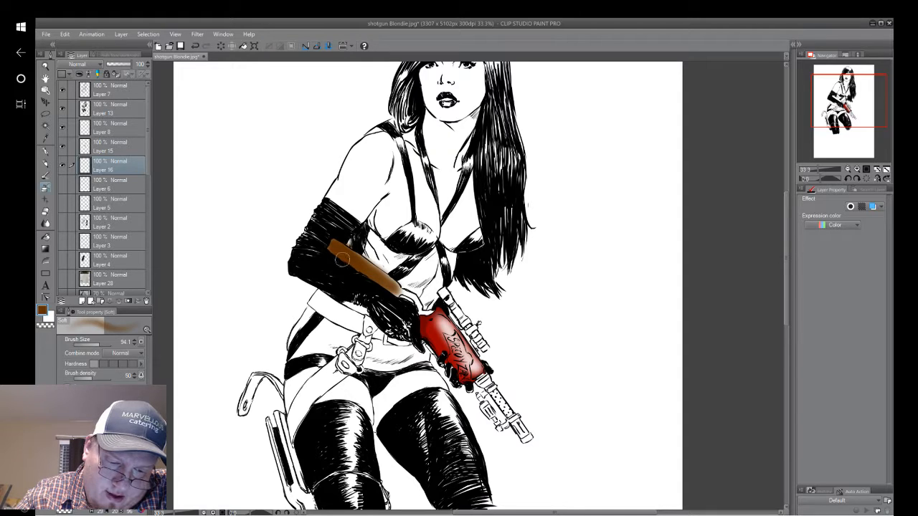
{"action": "mouse_move", "coordinate": [387, 287]}
{"action": "left_mouse_down"}
{"action": "mouse_move", "coordinate": [416, 308]}
{"action": "mouse_move", "coordinate": [336, 242]}
{"action": "mouse_move", "coordinate": [426, 309]}
{"action": "left_mouse_up"}
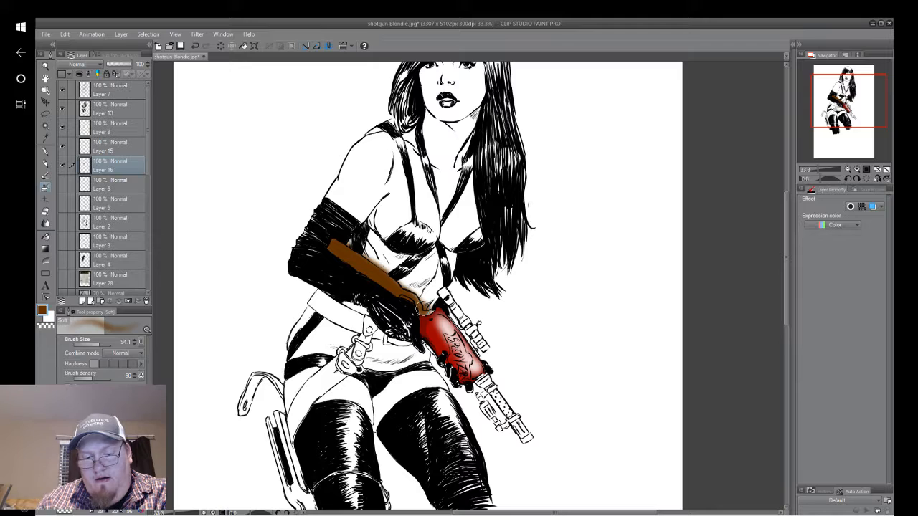
{"action": "left_click", "coordinate": [195, 46]}
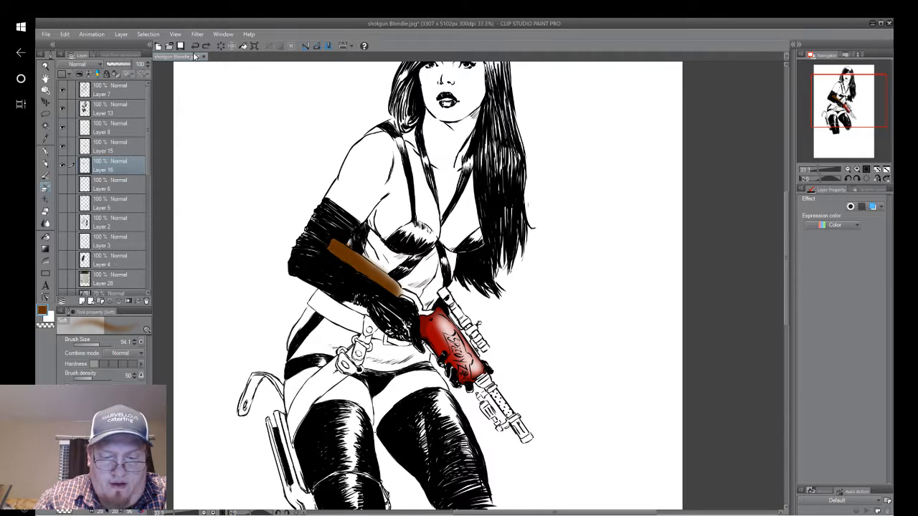
{"action": "left_click", "coordinate": [195, 46]}
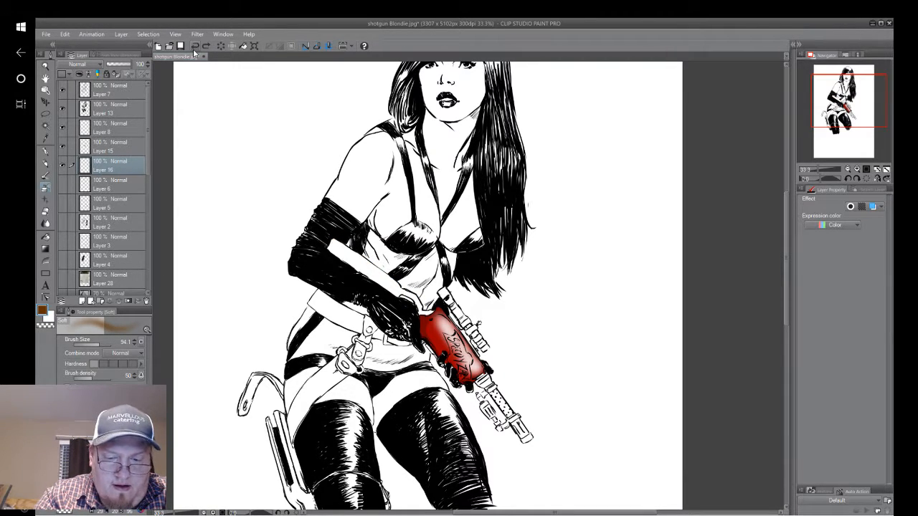
Paint the gun's whole stock flat dark brown with the G-pen at size 57.7, right up to the red body.
{"action": "left_click", "coordinate": [47, 150]}
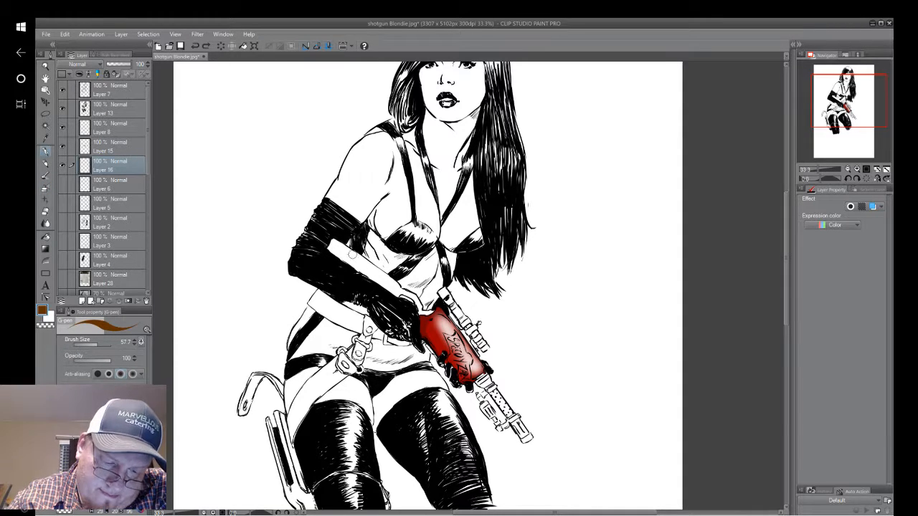
{"action": "mouse_move", "coordinate": [351, 253]}
{"action": "left_mouse_down"}
{"action": "mouse_move", "coordinate": [400, 289]}
{"action": "mouse_move", "coordinate": [384, 279]}
{"action": "mouse_move", "coordinate": [393, 288]}
{"action": "mouse_move", "coordinate": [385, 286]}
{"action": "left_mouse_up"}
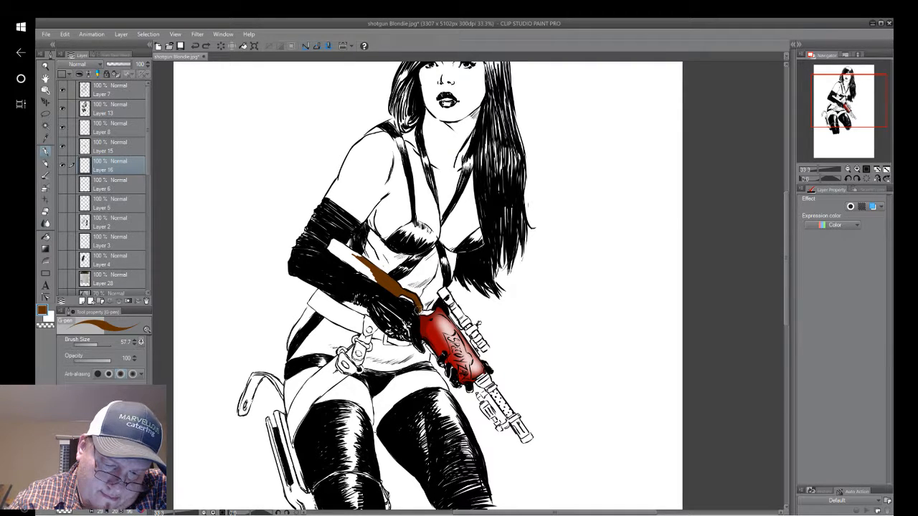
{"action": "left_click_drag", "start_coordinate": [362, 262], "coordinate": [336, 242]}
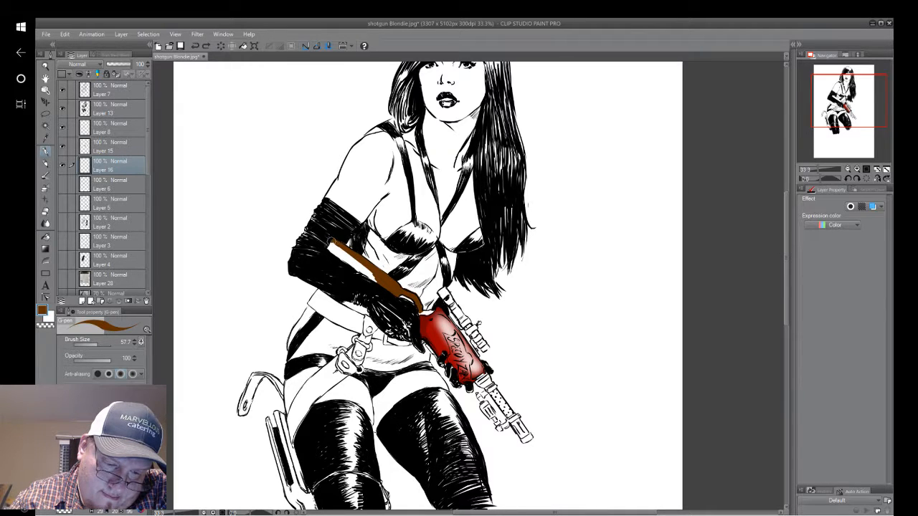
{"action": "left_click_drag", "start_coordinate": [330, 244], "coordinate": [364, 274]}
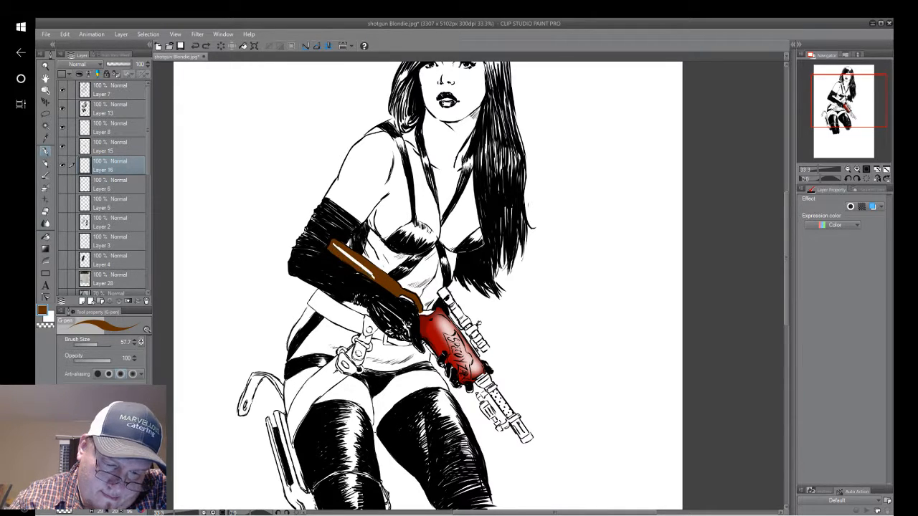
{"action": "mouse_move", "coordinate": [337, 246]}
{"action": "left_mouse_down"}
{"action": "mouse_move", "coordinate": [373, 277]}
{"action": "mouse_move", "coordinate": [338, 248]}
{"action": "left_mouse_up"}
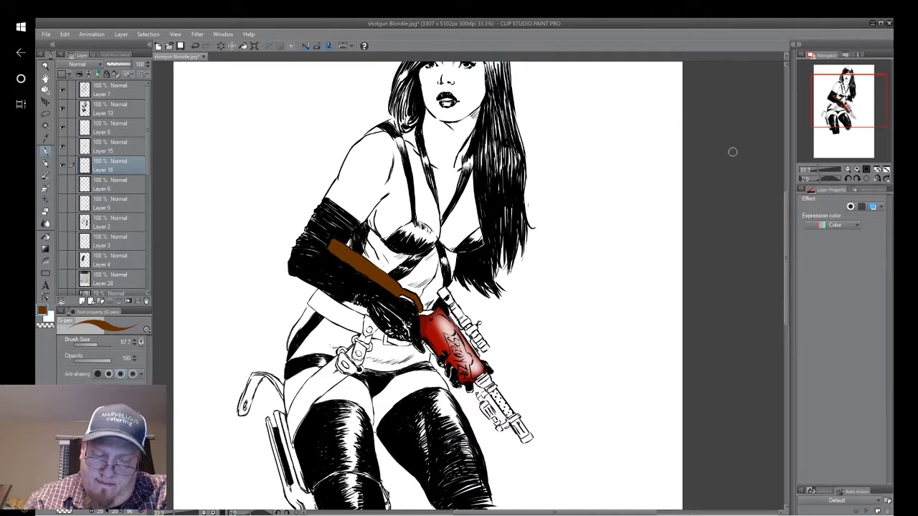
{"action": "scroll", "coordinate": [504, 343], "scroll_direction": "up", "scroll_amount": 4}
{"action": "left_click_drag", "start_coordinate": [294, 261], "coordinate": [318, 261]}
{"action": "key", "text": "alt"}
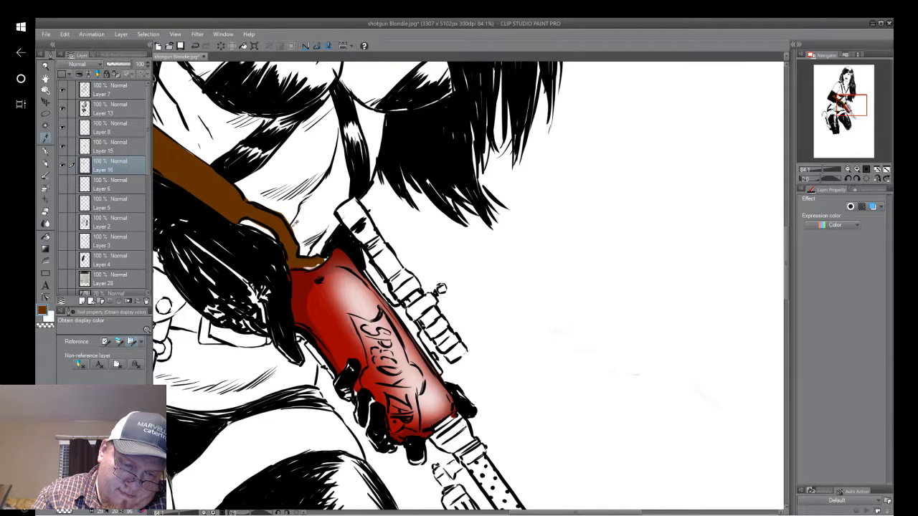
{"action": "left_click", "coordinate": [46, 155]}
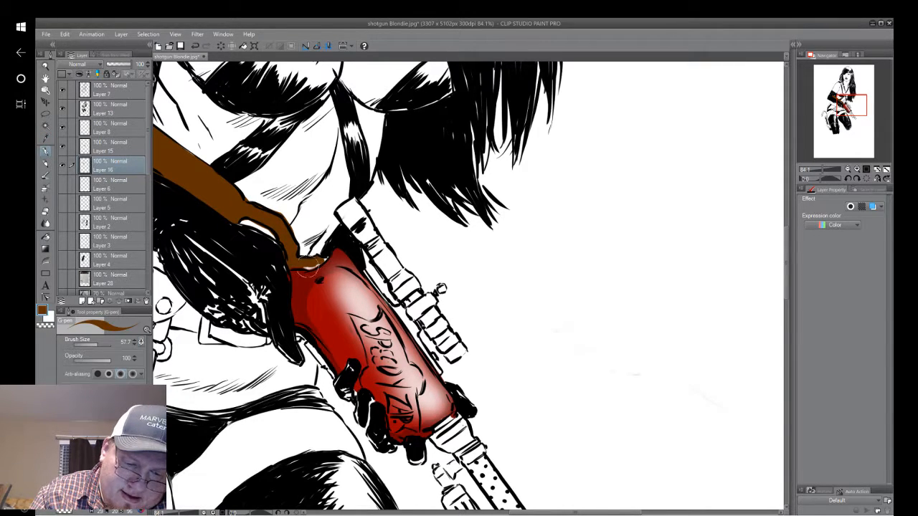
{"action": "left_click_drag", "start_coordinate": [310, 266], "coordinate": [320, 261]}
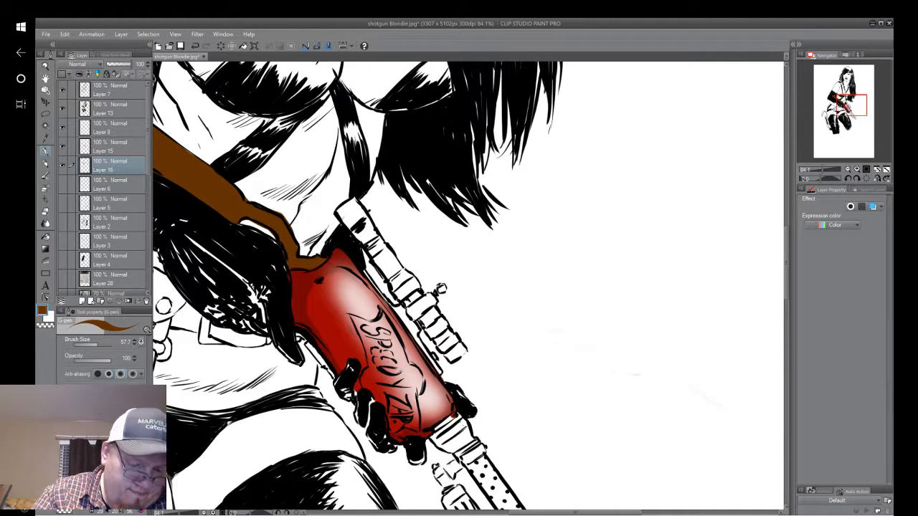
Paint the scope, the attachment beneath the barrel and the muzzle flat grey with the G-pen.
{"action": "key", "text": "x"}
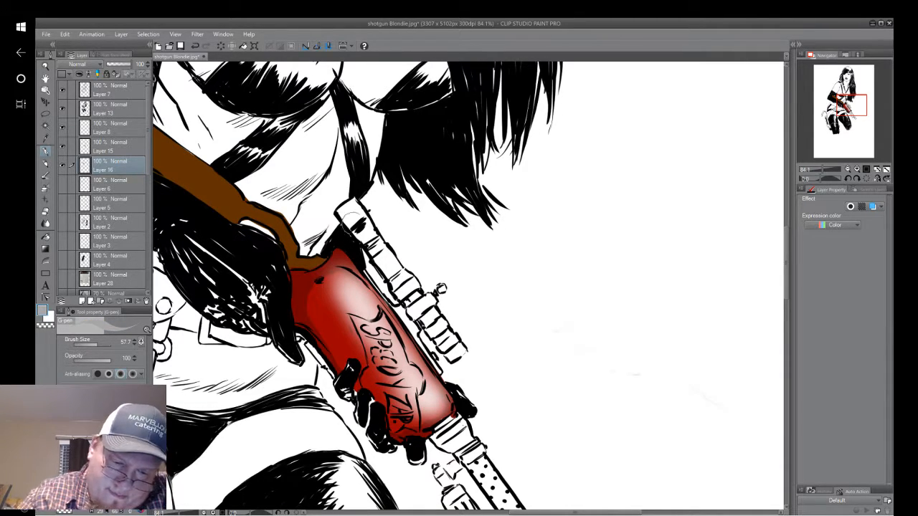
{"action": "mouse_move", "coordinate": [351, 203]}
{"action": "left_mouse_down"}
{"action": "mouse_move", "coordinate": [340, 215]}
{"action": "mouse_move", "coordinate": [359, 236]}
{"action": "mouse_move", "coordinate": [355, 204]}
{"action": "mouse_move", "coordinate": [387, 277]}
{"action": "mouse_move", "coordinate": [362, 224]}
{"action": "mouse_move", "coordinate": [412, 286]}
{"action": "mouse_move", "coordinate": [405, 305]}
{"action": "mouse_move", "coordinate": [406, 293]}
{"action": "mouse_move", "coordinate": [416, 319]}
{"action": "mouse_move", "coordinate": [463, 359]}
{"action": "mouse_move", "coordinate": [427, 301]}
{"action": "mouse_move", "coordinate": [442, 289]}
{"action": "left_mouse_up"}
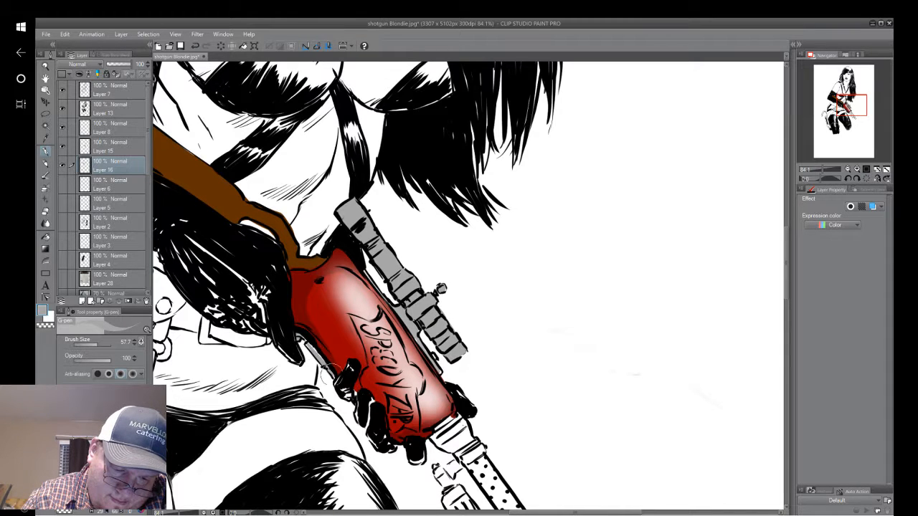
{"action": "mouse_move", "coordinate": [293, 327]}
{"action": "left_mouse_down"}
{"action": "mouse_move", "coordinate": [282, 267]}
{"action": "mouse_move", "coordinate": [226, 149]}
{"action": "left_mouse_up"}
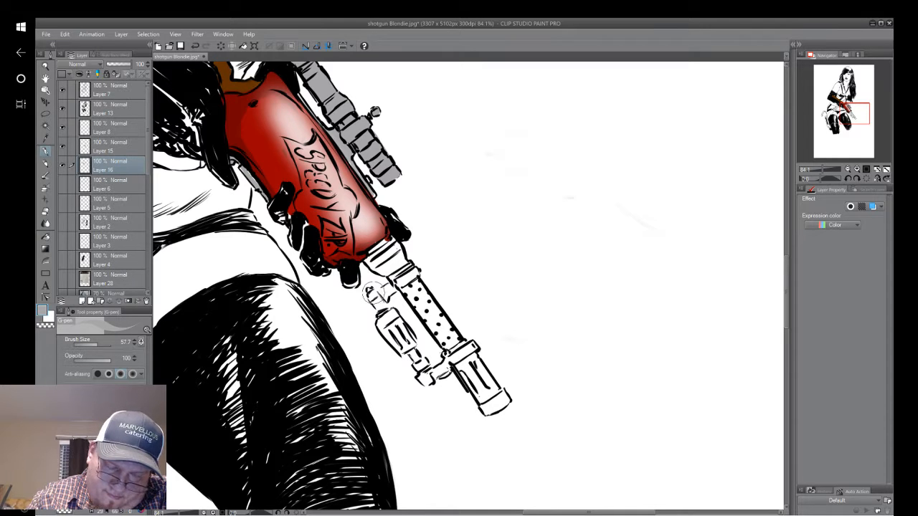
{"action": "mouse_move", "coordinate": [374, 295]}
{"action": "left_mouse_down"}
{"action": "mouse_move", "coordinate": [382, 309]}
{"action": "mouse_move", "coordinate": [369, 292]}
{"action": "mouse_move", "coordinate": [382, 305]}
{"action": "mouse_move", "coordinate": [392, 288]}
{"action": "mouse_move", "coordinate": [379, 295]}
{"action": "mouse_move", "coordinate": [402, 309]}
{"action": "mouse_move", "coordinate": [384, 312]}
{"action": "mouse_move", "coordinate": [409, 345]}
{"action": "mouse_move", "coordinate": [399, 350]}
{"action": "mouse_move", "coordinate": [382, 321]}
{"action": "mouse_move", "coordinate": [408, 346]}
{"action": "mouse_move", "coordinate": [393, 316]}
{"action": "mouse_move", "coordinate": [428, 375]}
{"action": "mouse_move", "coordinate": [420, 379]}
{"action": "mouse_move", "coordinate": [464, 344]}
{"action": "mouse_move", "coordinate": [456, 367]}
{"action": "mouse_move", "coordinate": [428, 381]}
{"action": "mouse_move", "coordinate": [422, 374]}
{"action": "mouse_move", "coordinate": [464, 377]}
{"action": "mouse_move", "coordinate": [449, 373]}
{"action": "mouse_move", "coordinate": [459, 366]}
{"action": "mouse_move", "coordinate": [482, 409]}
{"action": "mouse_move", "coordinate": [502, 395]}
{"action": "mouse_move", "coordinate": [475, 369]}
{"action": "mouse_move", "coordinate": [479, 391]}
{"action": "left_mouse_up"}
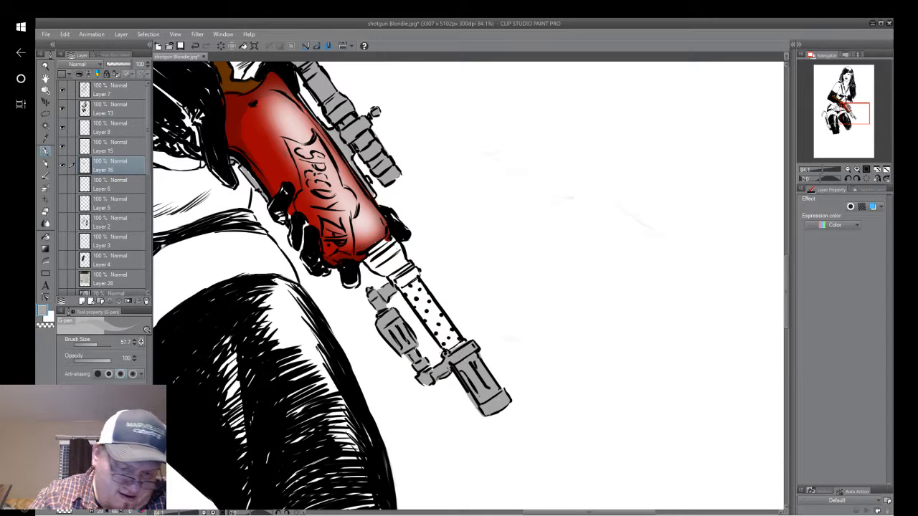
Paint the gun's ringed collar and dotted barrel flat orange-brown with the G-pen.
{"action": "left_click_drag", "start_coordinate": [100, 446], "coordinate": [111, 455]}
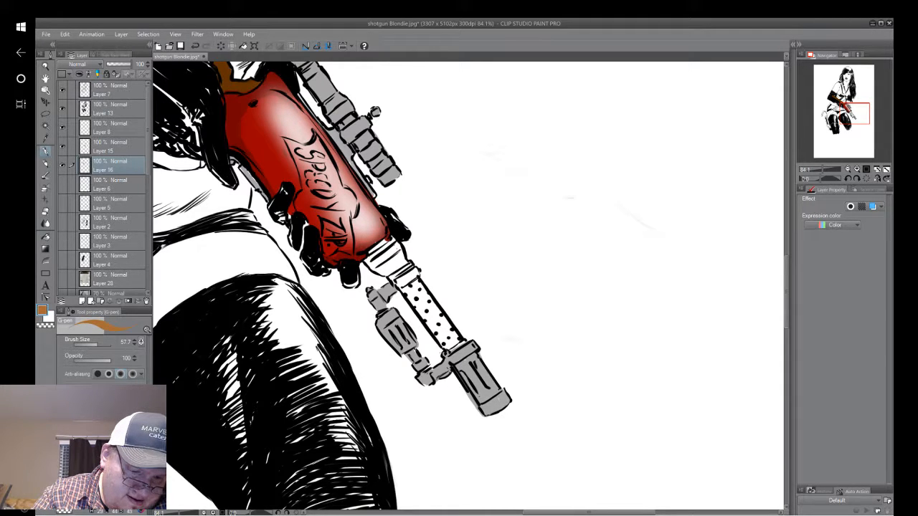
{"action": "mouse_move", "coordinate": [402, 287]}
{"action": "left_mouse_down"}
{"action": "mouse_move", "coordinate": [448, 347]}
{"action": "mouse_move", "coordinate": [422, 300]}
{"action": "mouse_move", "coordinate": [430, 337]}
{"action": "mouse_move", "coordinate": [441, 326]}
{"action": "mouse_move", "coordinate": [458, 333]}
{"action": "mouse_move", "coordinate": [461, 349]}
{"action": "left_mouse_up"}
{"action": "mouse_move", "coordinate": [395, 266]}
{"action": "left_mouse_down"}
{"action": "mouse_move", "coordinate": [418, 275]}
{"action": "mouse_move", "coordinate": [395, 259]}
{"action": "mouse_move", "coordinate": [373, 273]}
{"action": "mouse_move", "coordinate": [367, 263]}
{"action": "mouse_move", "coordinate": [371, 270]}
{"action": "mouse_move", "coordinate": [385, 236]}
{"action": "mouse_move", "coordinate": [410, 259]}
{"action": "mouse_move", "coordinate": [366, 269]}
{"action": "mouse_move", "coordinate": [391, 257]}
{"action": "left_mouse_up"}
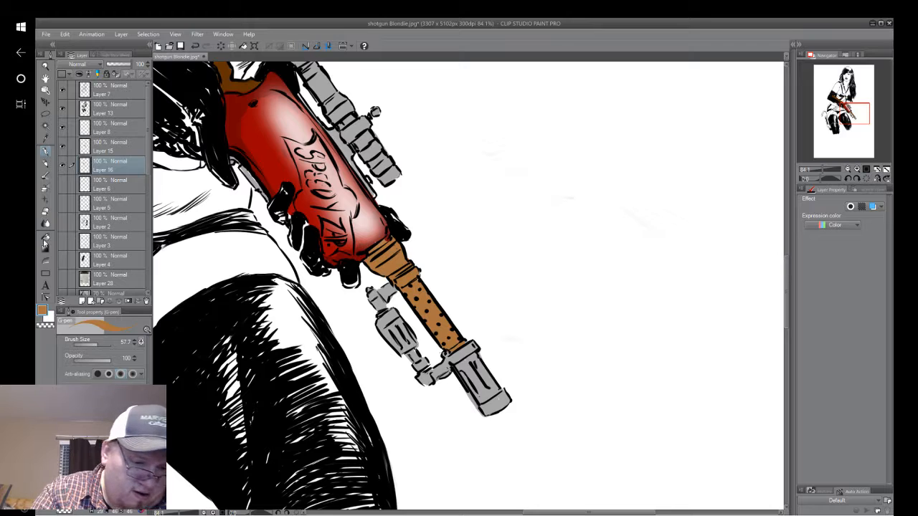
Airbrush a soft white highlight lengthwise along the ringed collar and dotted barrel with the Soft airbrush at size 45.2.
{"action": "left_click", "coordinate": [45, 189]}
{"action": "key", "text": "i"}
{"action": "left_click", "coordinate": [449, 198]}
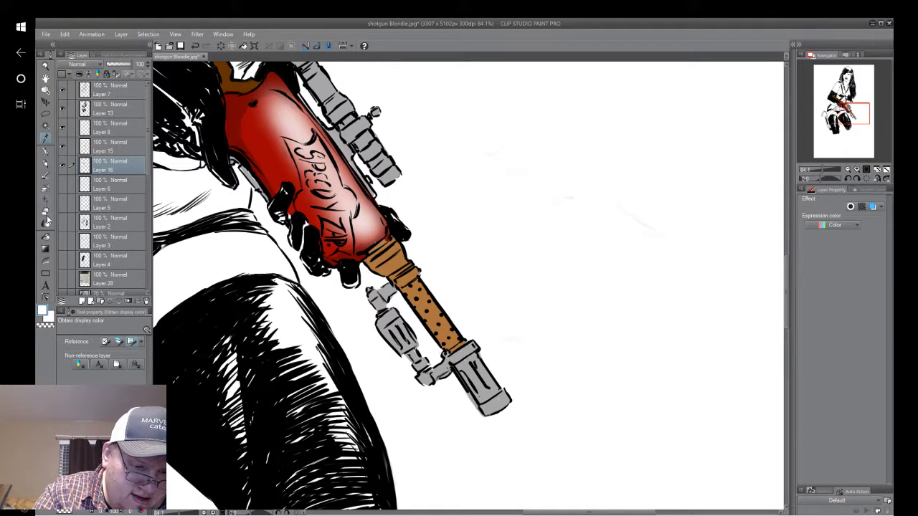
{"action": "left_click", "coordinate": [45, 189]}
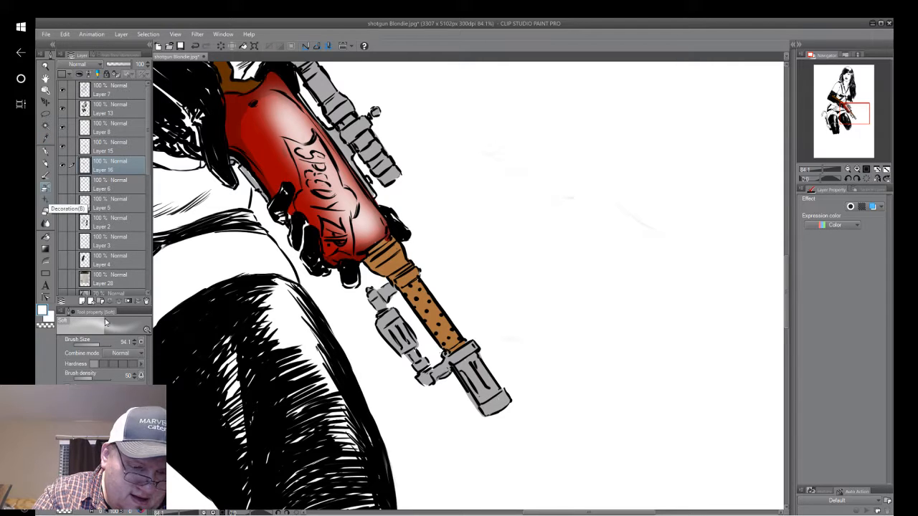
{"action": "right_click", "coordinate": [107, 363]}
{"action": "left_click", "coordinate": [190, 272]}
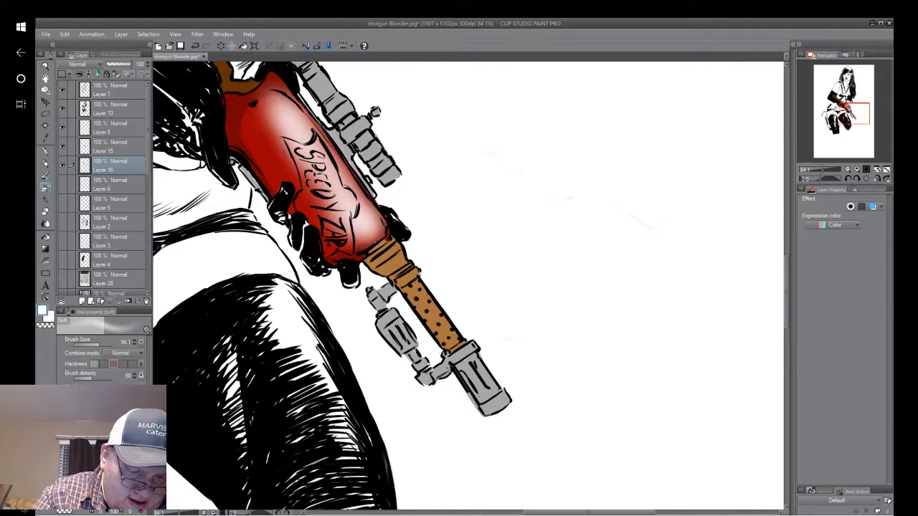
{"action": "left_click", "coordinate": [96, 346]}
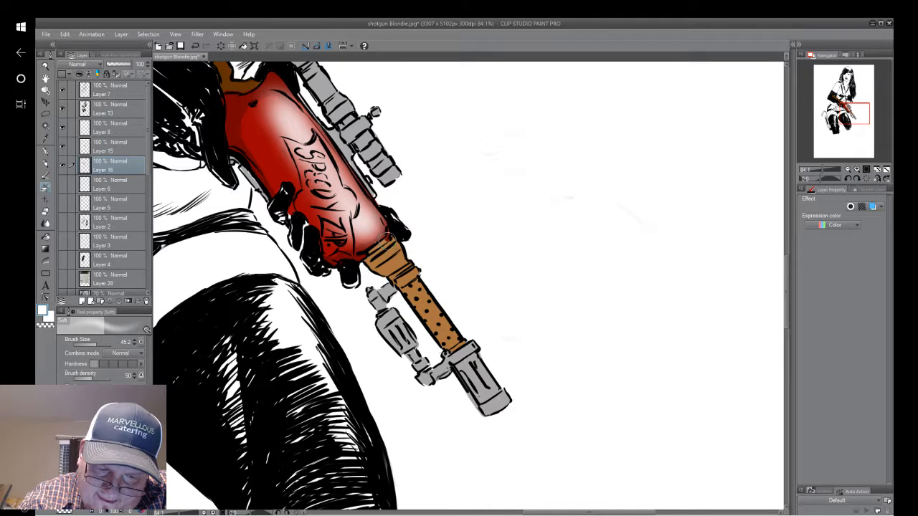
{"action": "left_click_drag", "start_coordinate": [389, 244], "coordinate": [457, 337]}
{"action": "left_click_drag", "start_coordinate": [412, 282], "coordinate": [459, 343]}
{"action": "left_click_drag", "start_coordinate": [401, 259], "coordinate": [394, 245]}
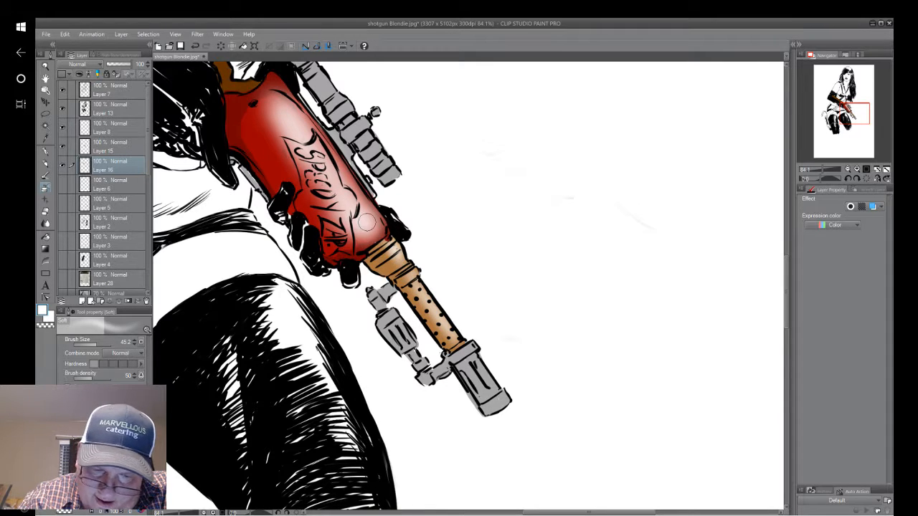
Airbrush soft white highlights lengthwise along the grey muzzle and the scope.
{"action": "left_click_drag", "start_coordinate": [470, 353], "coordinate": [497, 396]}
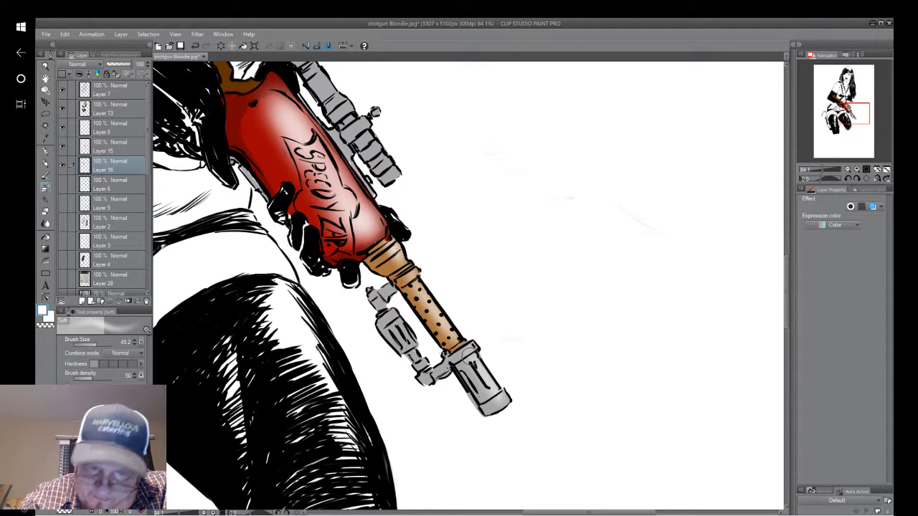
{"action": "mouse_move", "coordinate": [340, 101]}
{"action": "left_mouse_down"}
{"action": "mouse_move", "coordinate": [388, 168]}
{"action": "mouse_move", "coordinate": [360, 129]}
{"action": "left_mouse_up"}
{"action": "mouse_move", "coordinate": [329, 86]}
{"action": "left_mouse_down"}
{"action": "mouse_move", "coordinate": [321, 78]}
{"action": "mouse_move", "coordinate": [356, 208]}
{"action": "left_mouse_up"}
Airbrush a soft white highlight along the brown stock, from its butt end to the red body.
{"action": "mouse_move", "coordinate": [319, 155]}
{"action": "left_mouse_down"}
{"action": "mouse_move", "coordinate": [599, 457]}
{"action": "mouse_move", "coordinate": [594, 449]}
{"action": "left_mouse_up"}
{"action": "left_click_drag", "start_coordinate": [237, 267], "coordinate": [348, 341]}
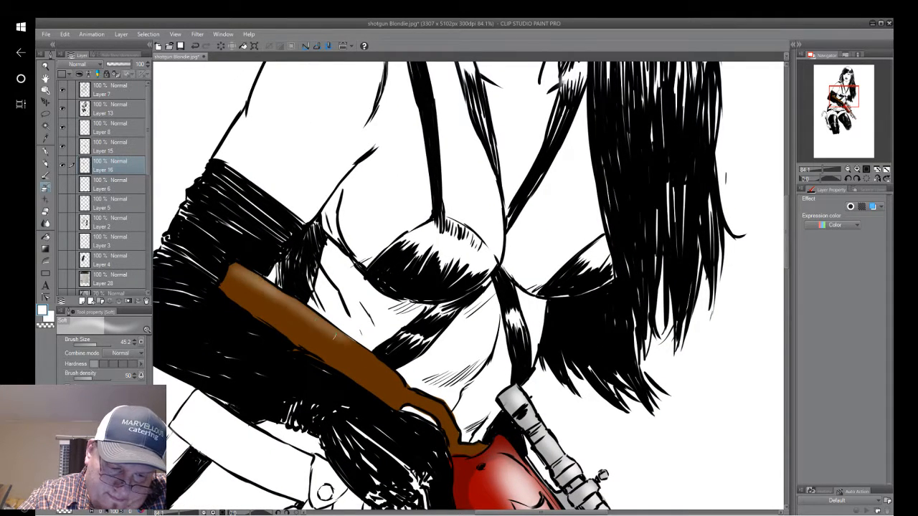
{"action": "mouse_move", "coordinate": [284, 301]}
{"action": "left_mouse_down"}
{"action": "mouse_move", "coordinate": [416, 394]}
{"action": "mouse_move", "coordinate": [406, 389]}
{"action": "mouse_move", "coordinate": [386, 316]}
{"action": "mouse_move", "coordinate": [425, 338]}
{"action": "left_mouse_up"}
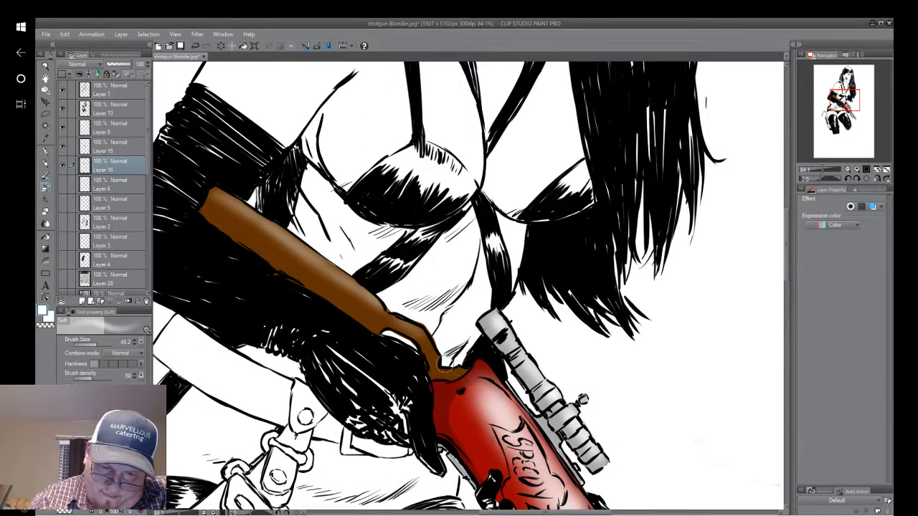
{"action": "left_click_drag", "start_coordinate": [443, 369], "coordinate": [465, 365]}
{"action": "scroll", "coordinate": [463, 366], "scroll_direction": "down", "scroll_amount": 5}
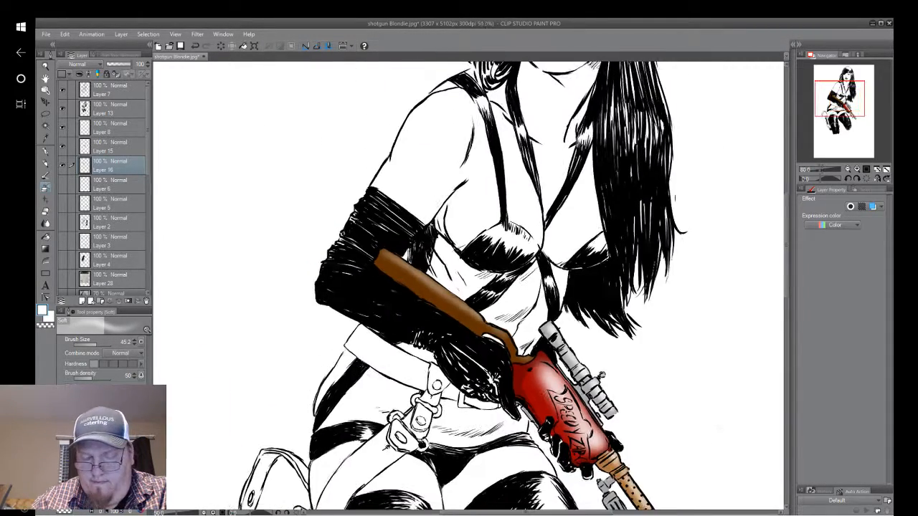
{"action": "scroll", "coordinate": [578, 356], "scroll_direction": "down", "scroll_amount": 1}
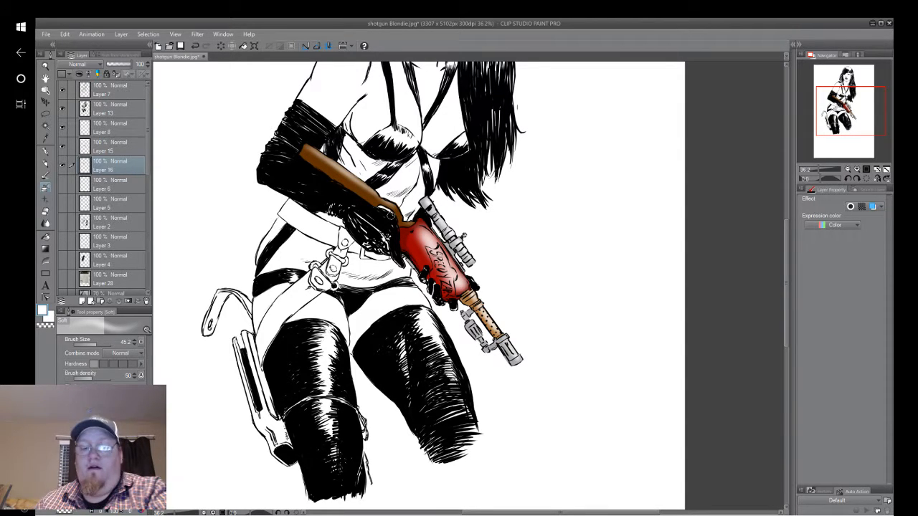
{"action": "scroll", "coordinate": [625, 296], "scroll_direction": "up", "scroll_amount": 1}
{"action": "scroll", "coordinate": [625, 296], "scroll_direction": "down", "scroll_amount": 3}
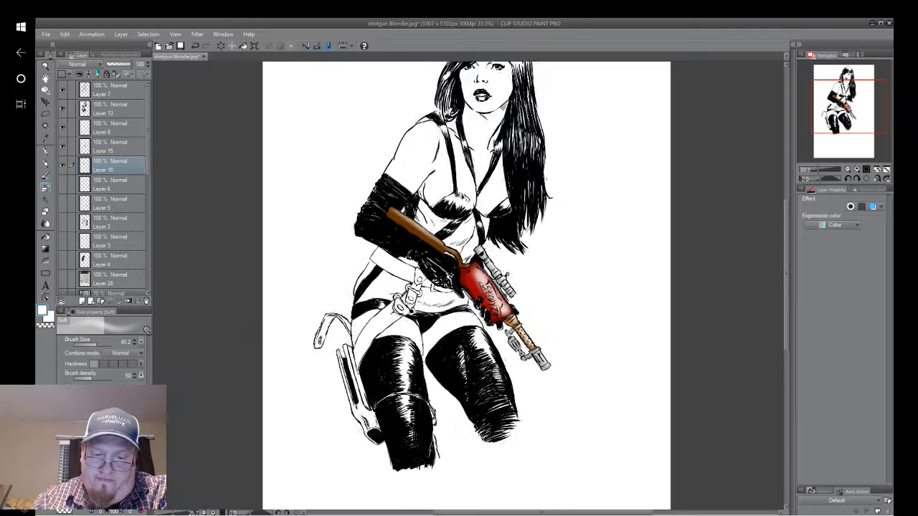
{"action": "scroll", "coordinate": [625, 296], "scroll_direction": "up", "scroll_amount": 2}
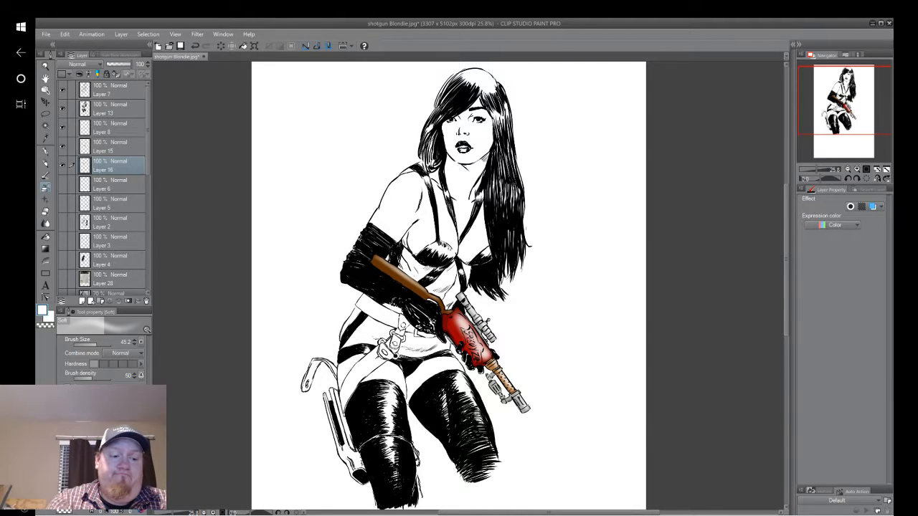
Switch to the OBS window.
{"action": "left_click", "coordinate": [25, 103]}
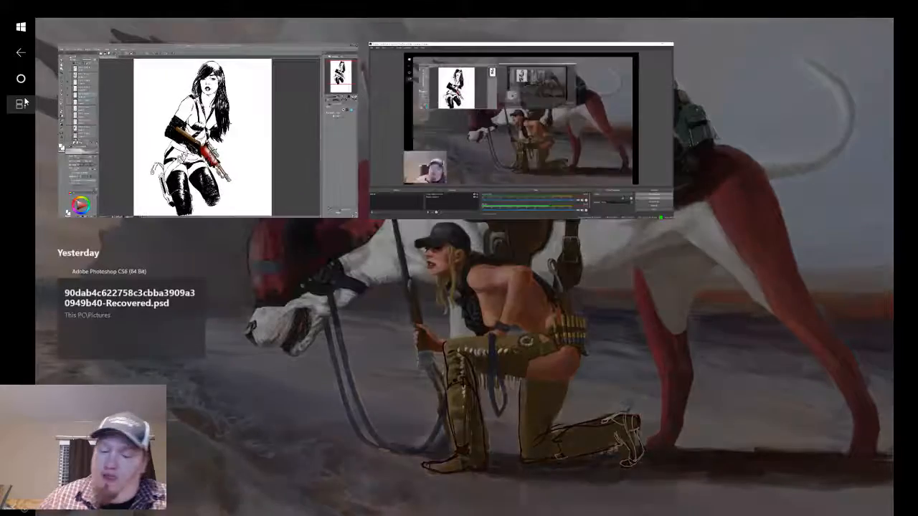
{"action": "left_click", "coordinate": [642, 166]}
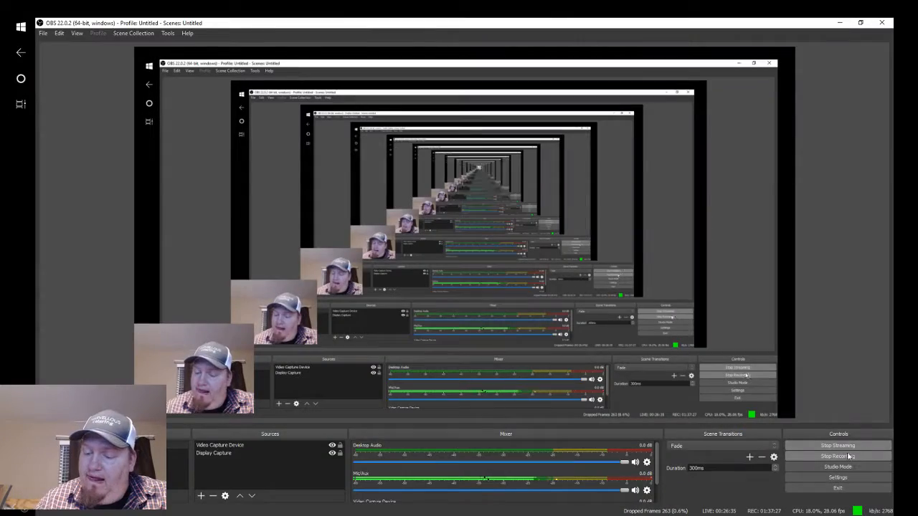